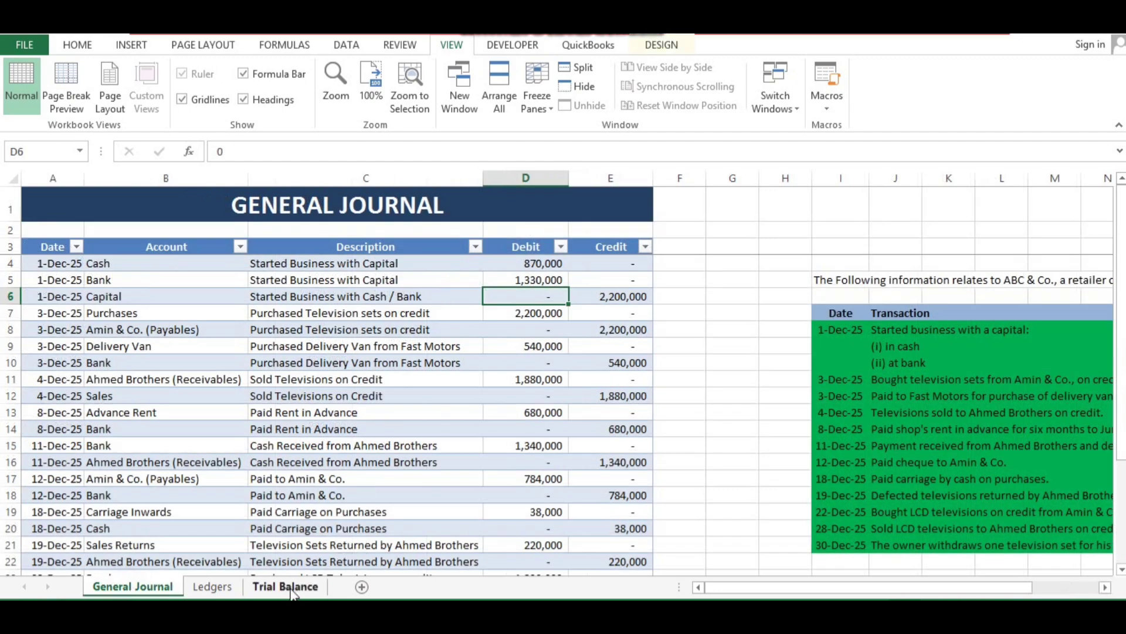
Step: View the Ledgers and Trial Balance sheets of the finished accounting workbook
click(213, 586)
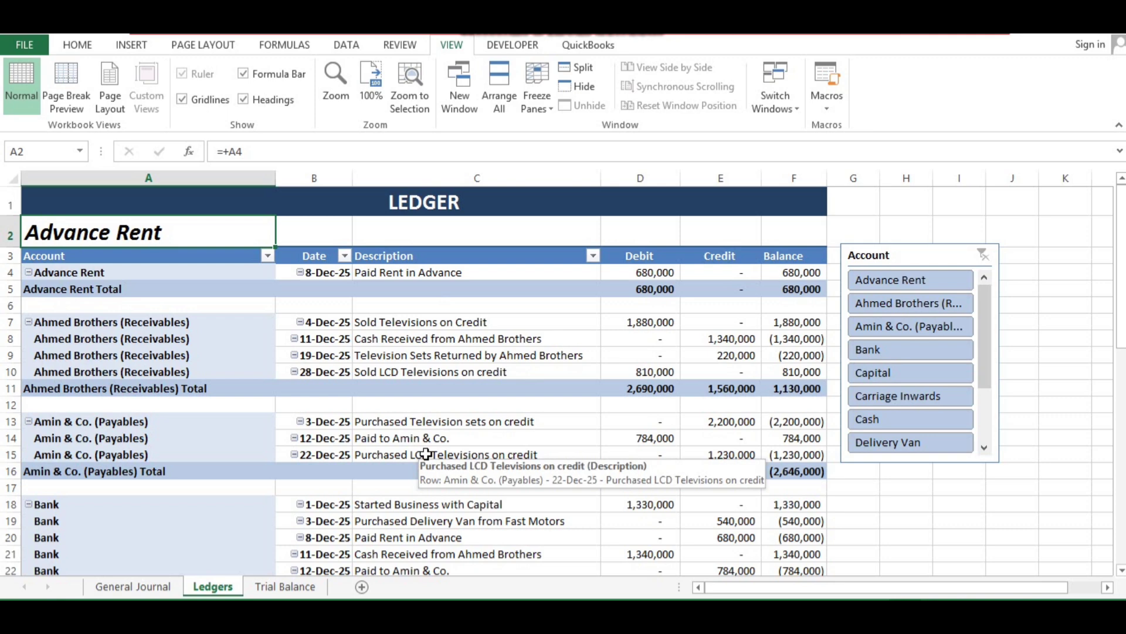
click(280, 589)
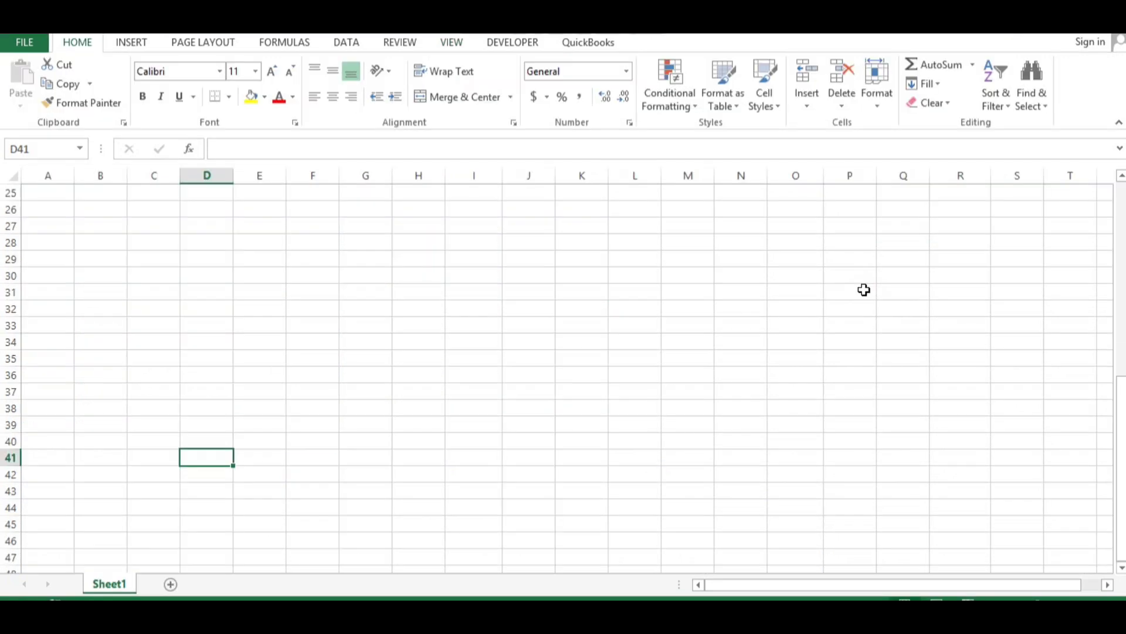
Step: Examine the ABC & Co. transaction list for December 2024 on the blank workbook's Sheet1
key(Up)
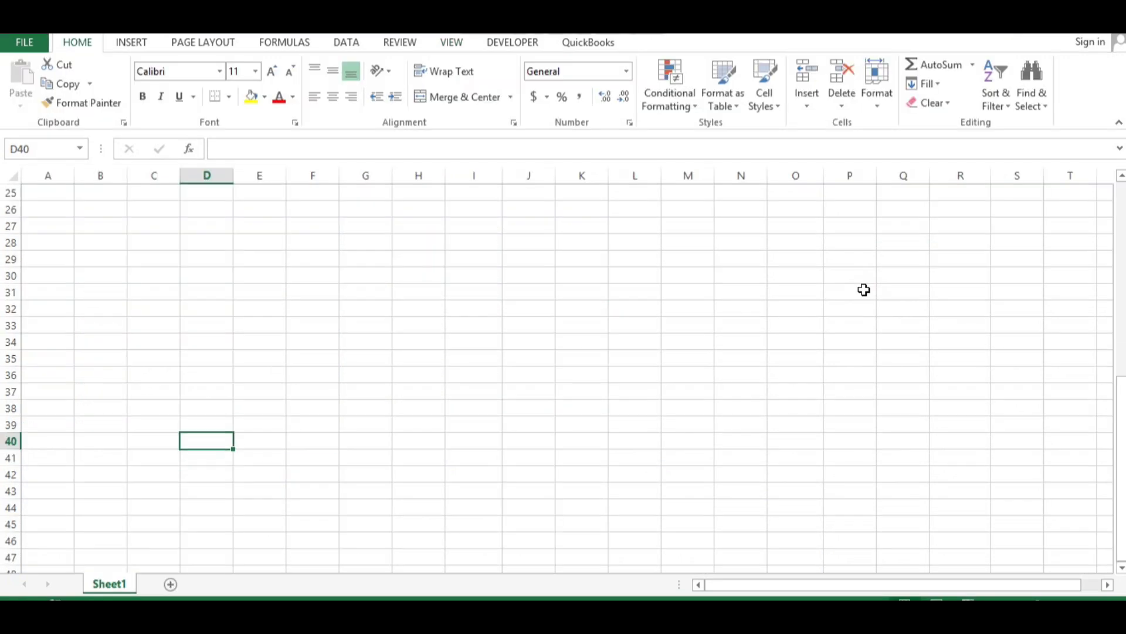
key(Page_Up)
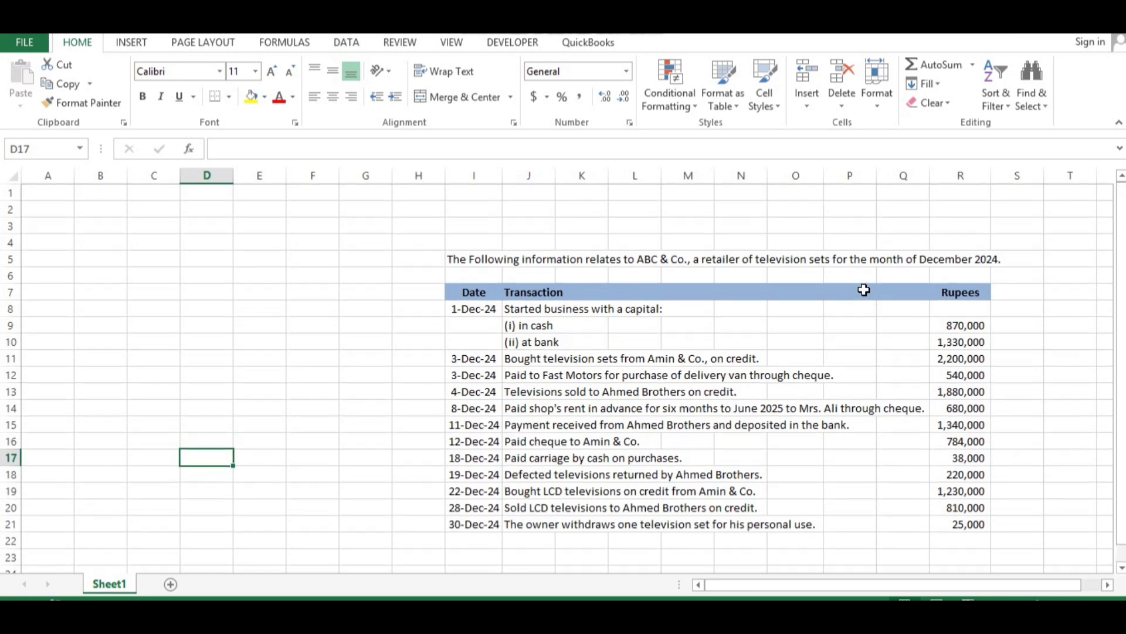
key(Right)
key(Up)
key(Right)
key(Up)
key(Up)
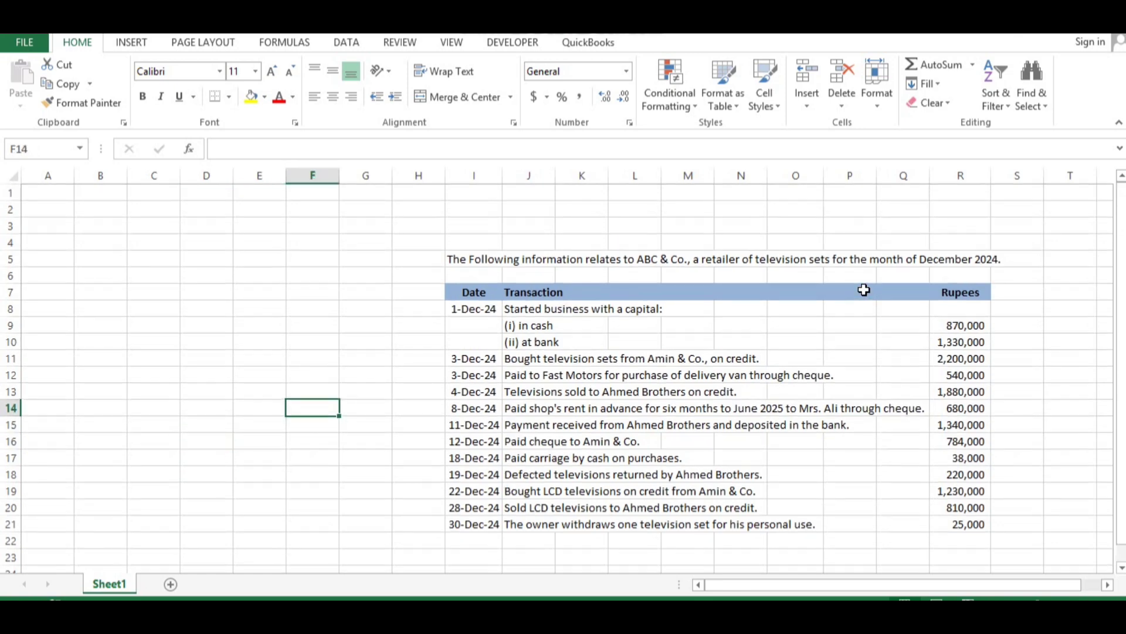
key(Up)
key(Right)
key(Right)
key(Right)
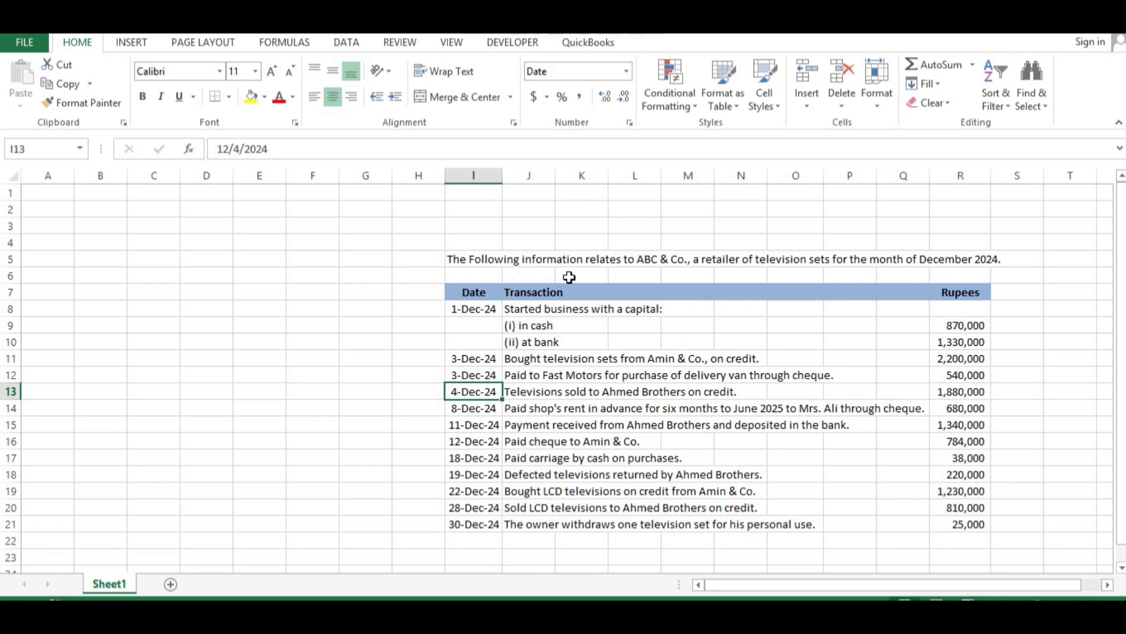
Step: Enter the column headings Date, Account, Description, Debit and Credit in cells A2 to E2
click(52, 220)
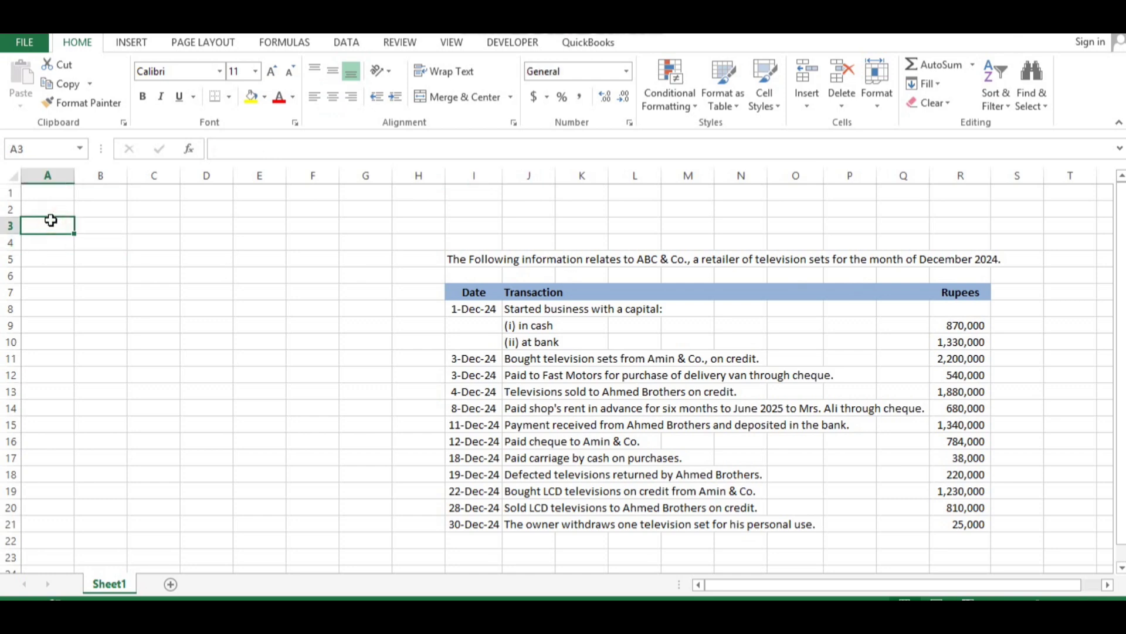
key(Up)
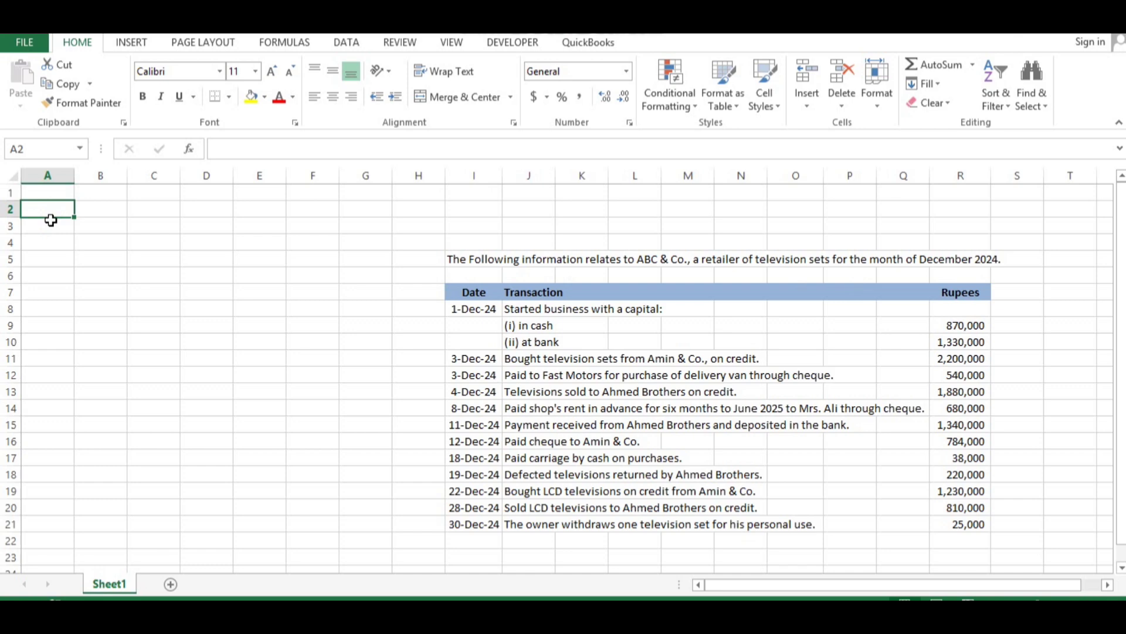
text(Date)
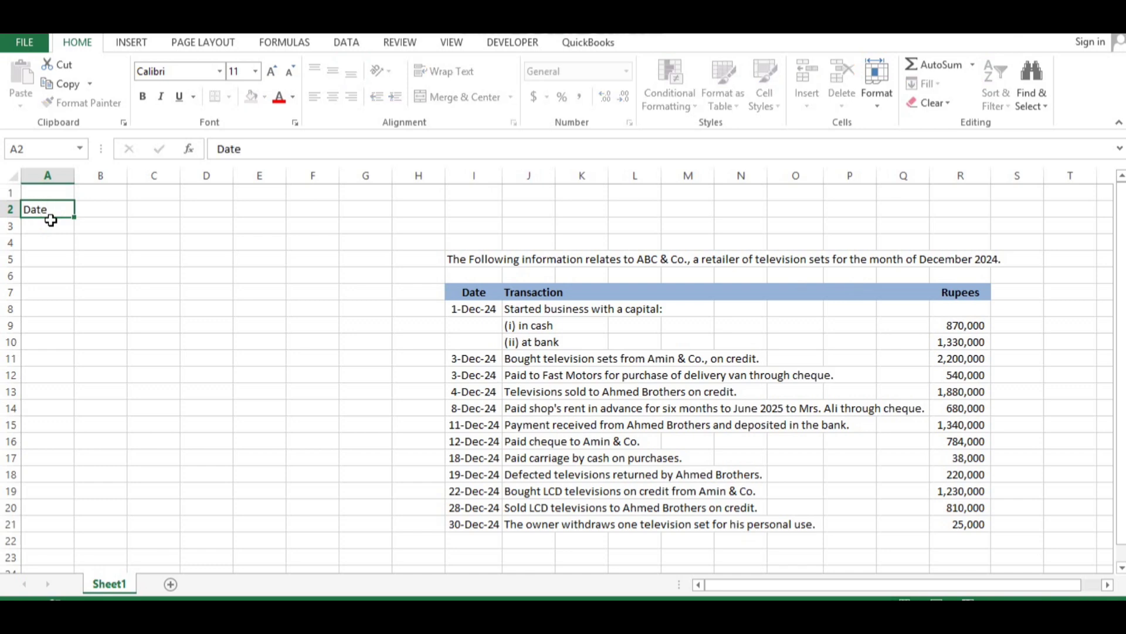
key(Tab)
text(Account)
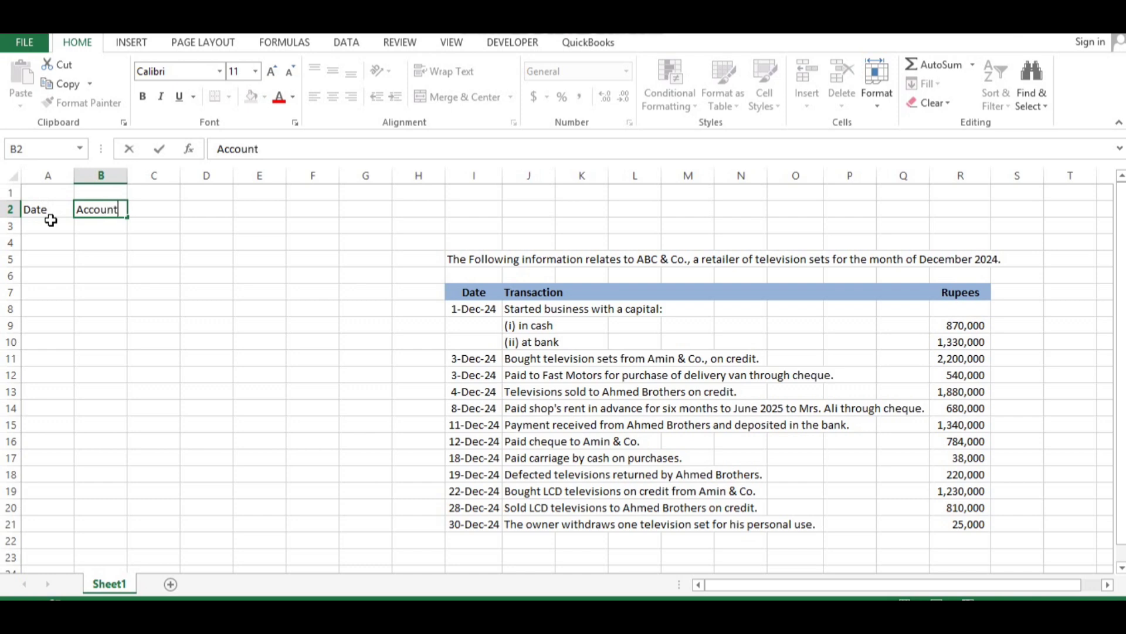
key(Tab)
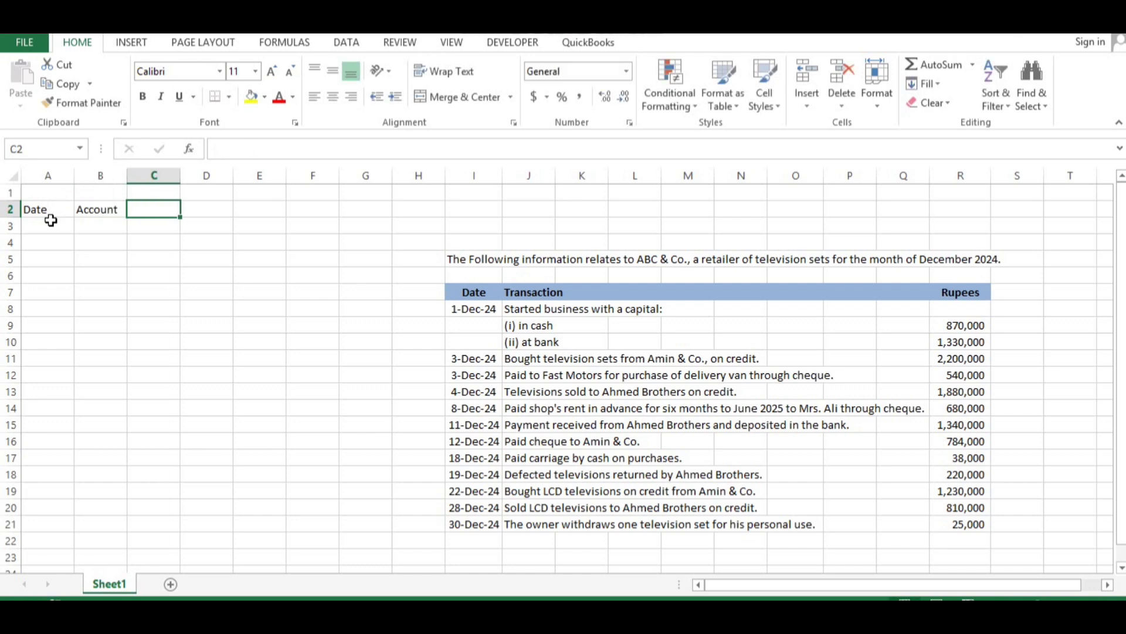
text(Descri)
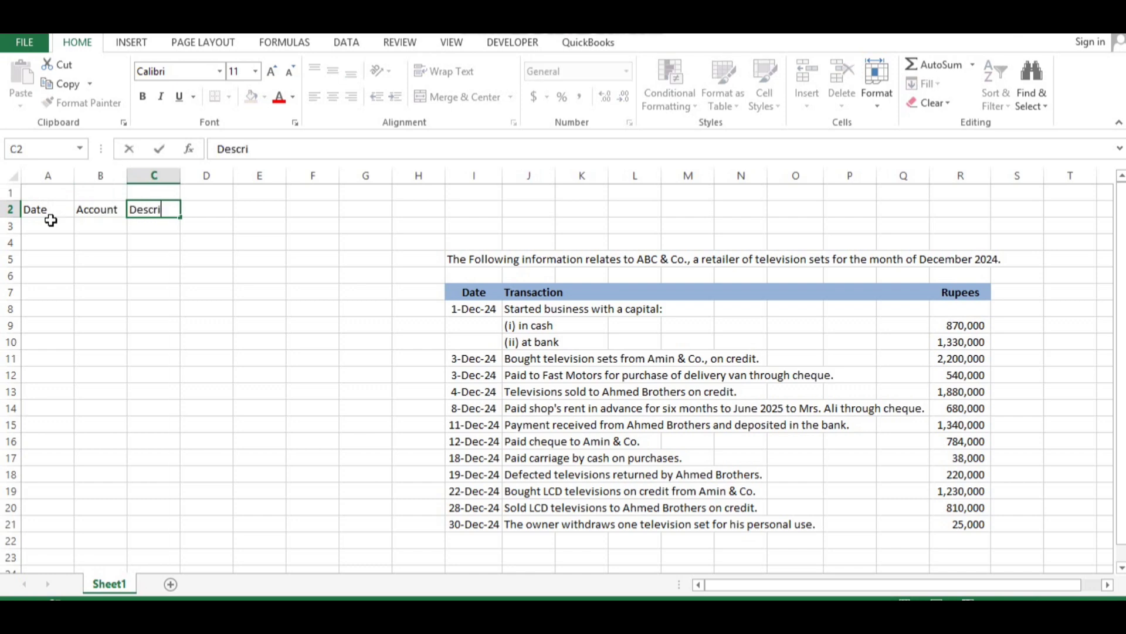
text(ption)
key(ctrl+Return)
key(Tab)
text(Debit)
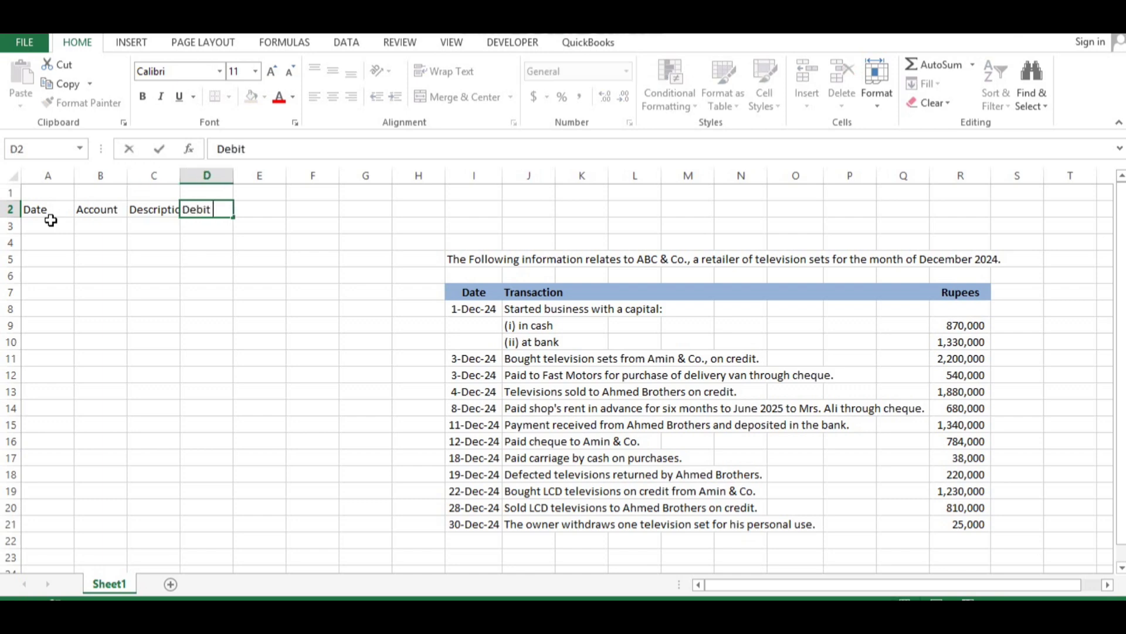
key(Tab)
text(Credit)
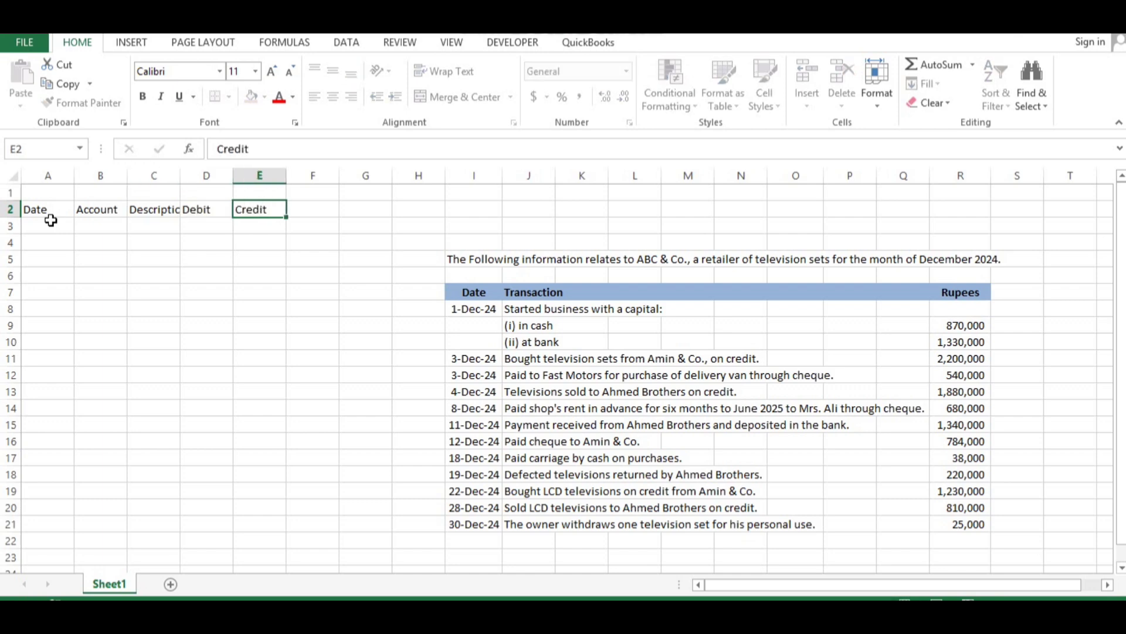
Step: Centre the headings in A2:E2 and widen columns B to E, making Description the widest
click(51, 220)
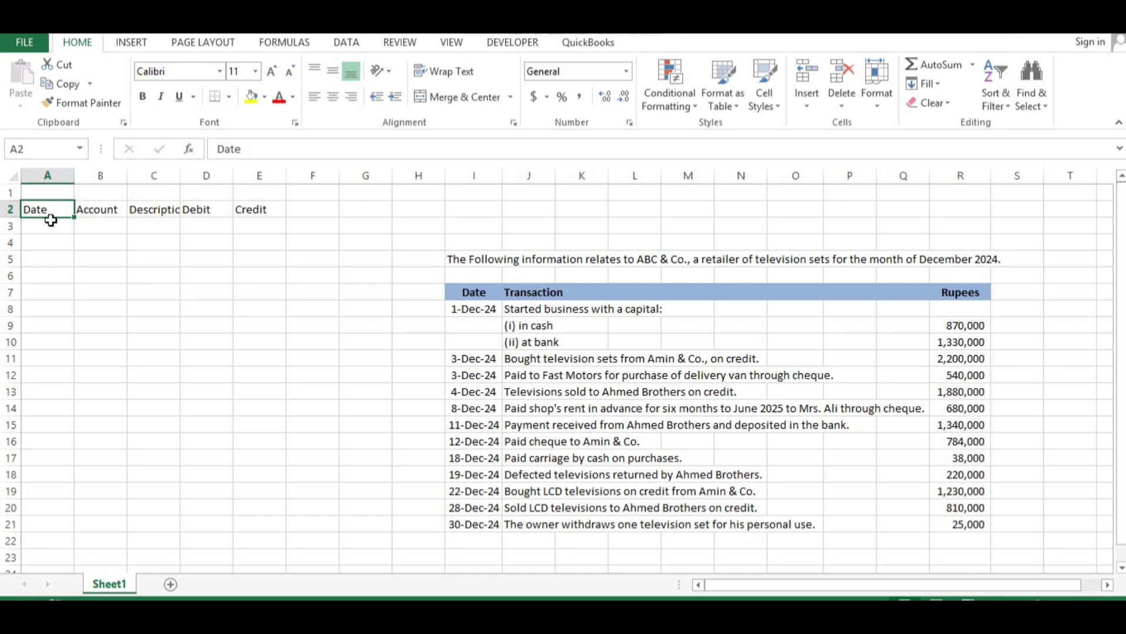
key(shift+Right)
key(shift+Right)
key(shift+Right)
key(shift+Right)
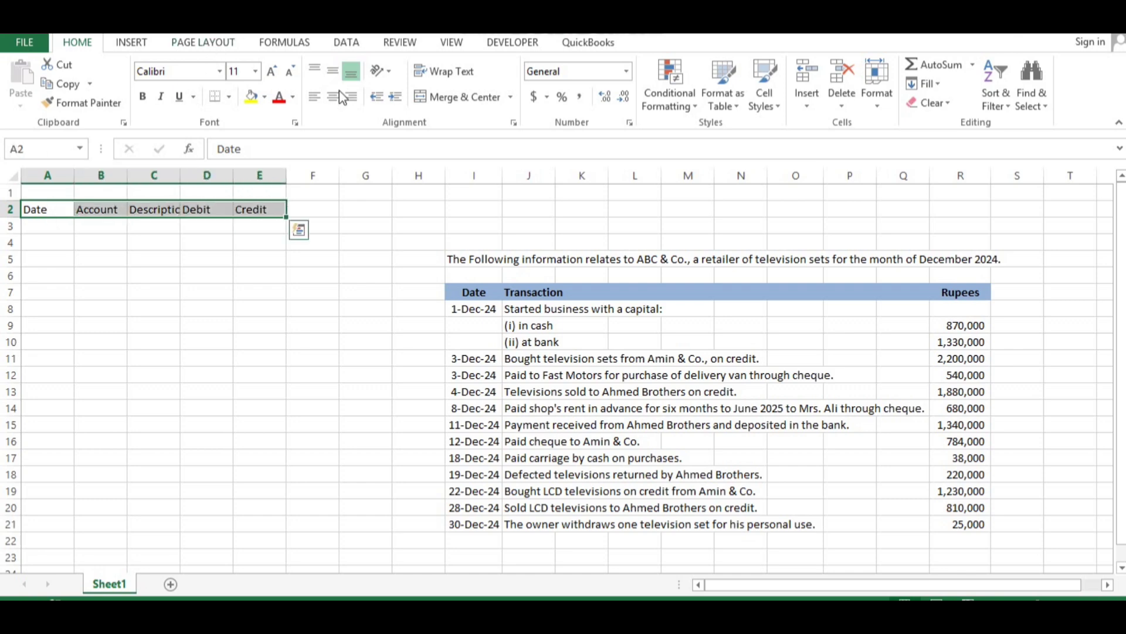
click(332, 96)
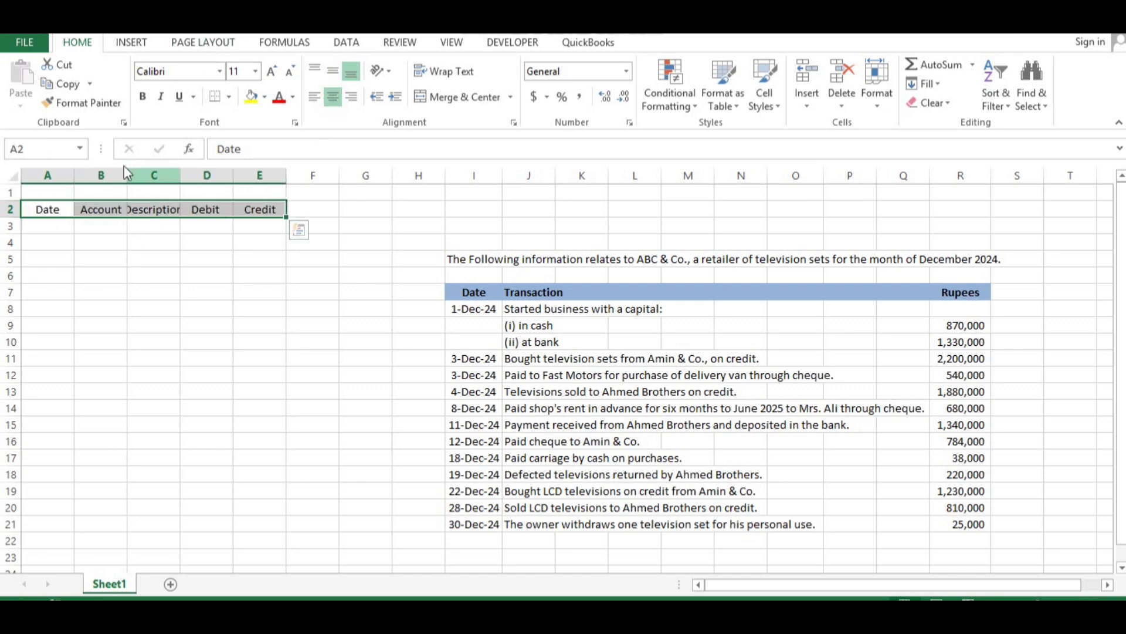
drag(127, 175, 595, 174)
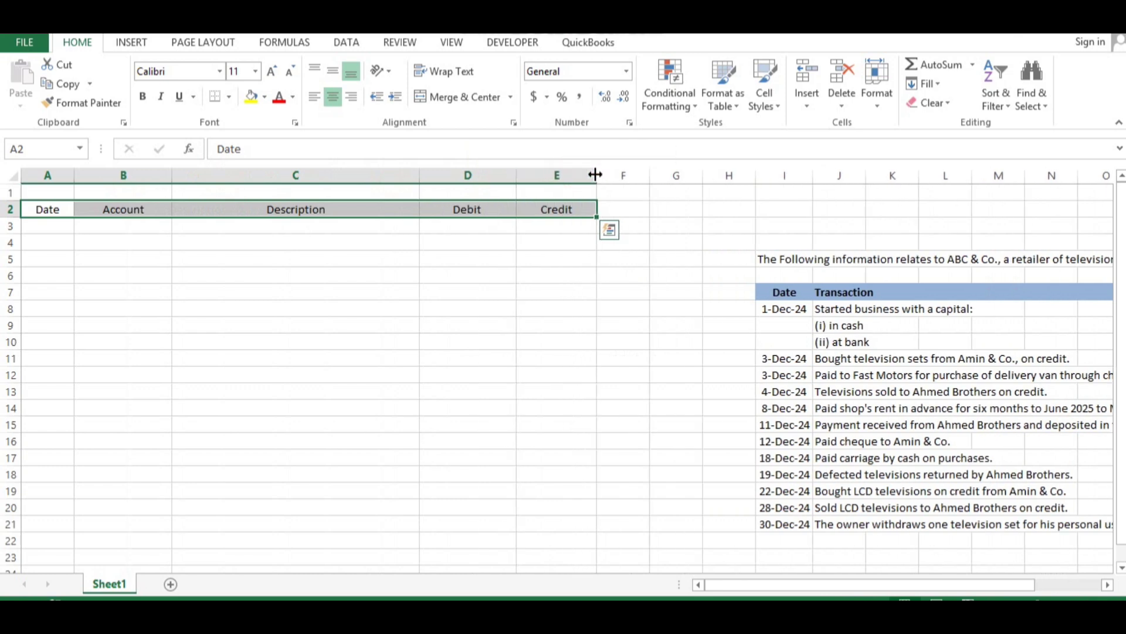
Step: Merge and centre cells A1:E1 above the headings and enter the title General Journal
key(Down)
key(Up)
key(Up)
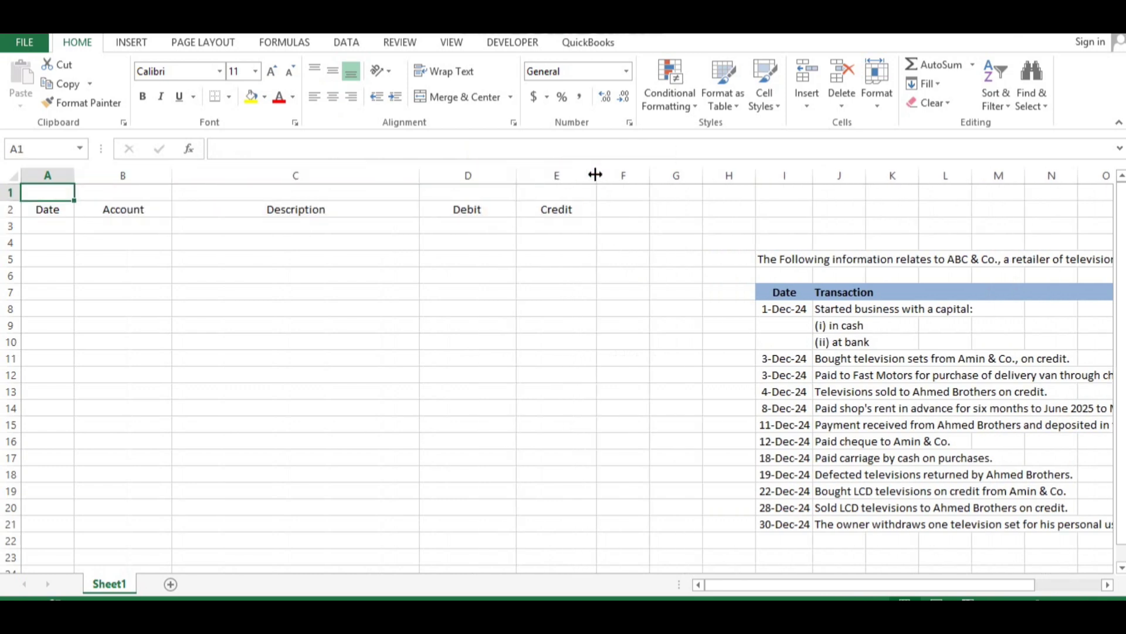
key(shift+Right)
key(shift+Right)
key(shift+Right)
key(shift+Right)
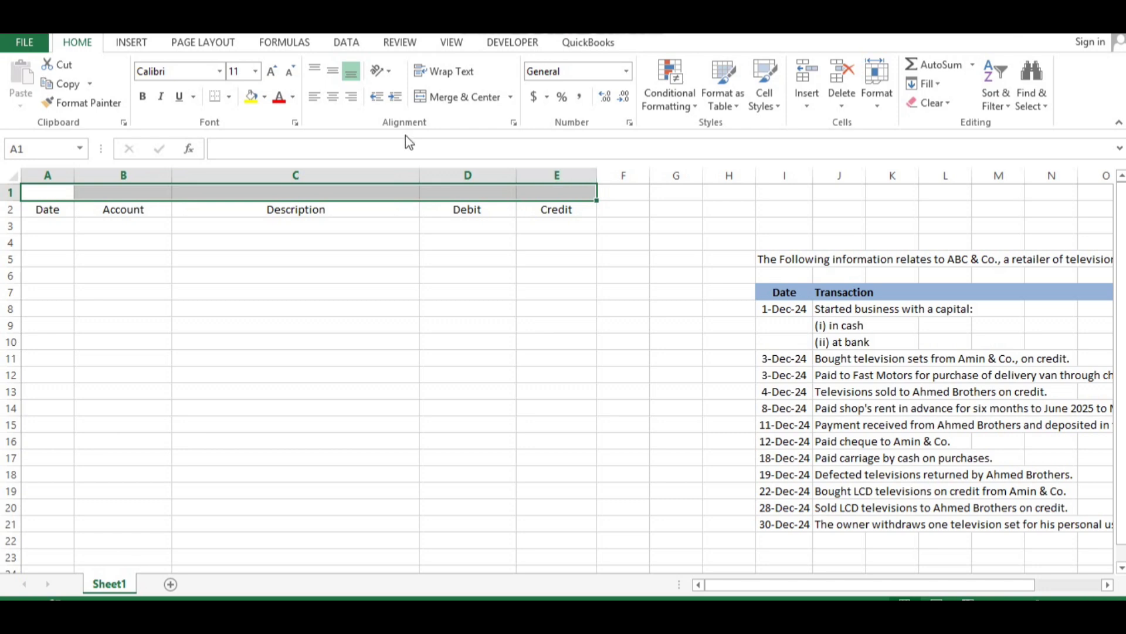
click(450, 98)
text(General Journal)
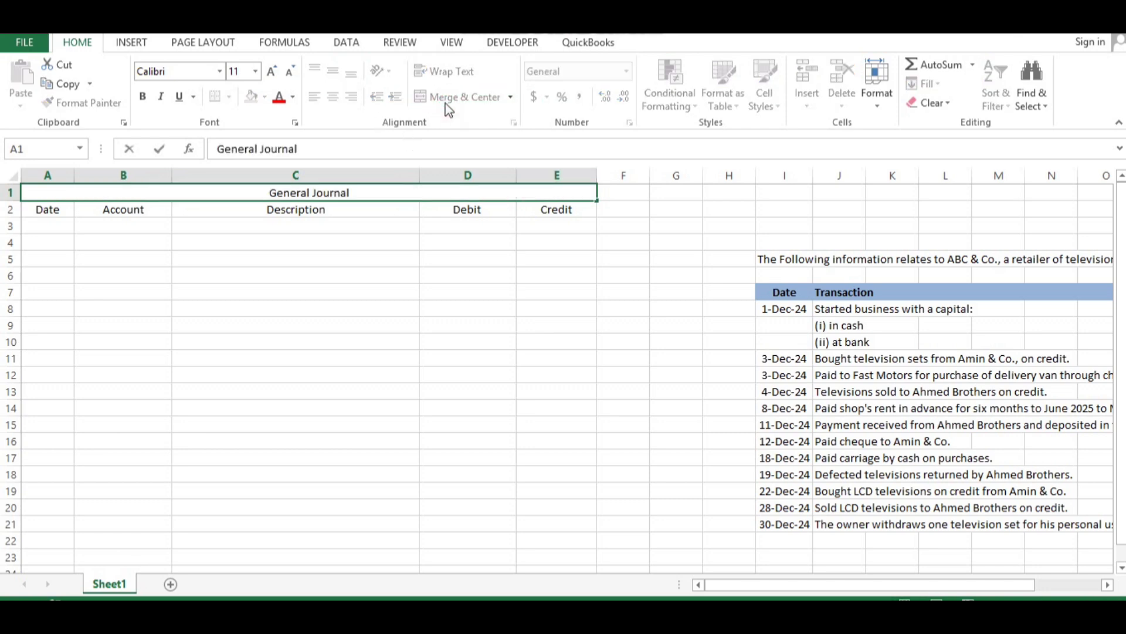
key(Tab)
key(Left)
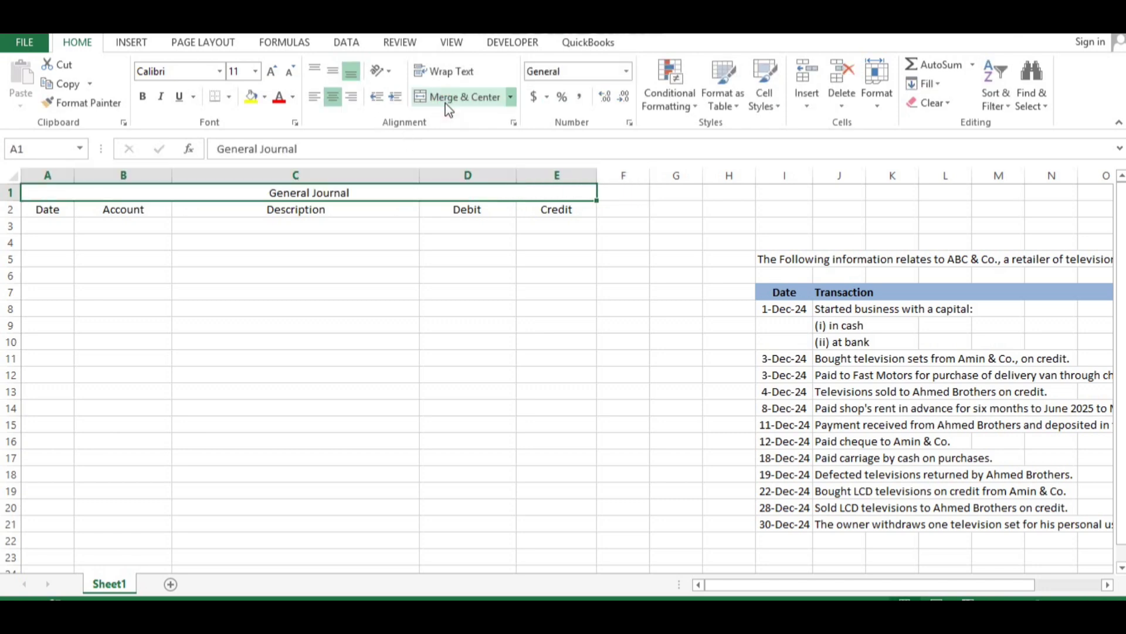
Step: Increase the General Journal title's font size to 22
click(271, 72)
click(271, 71)
click(271, 72)
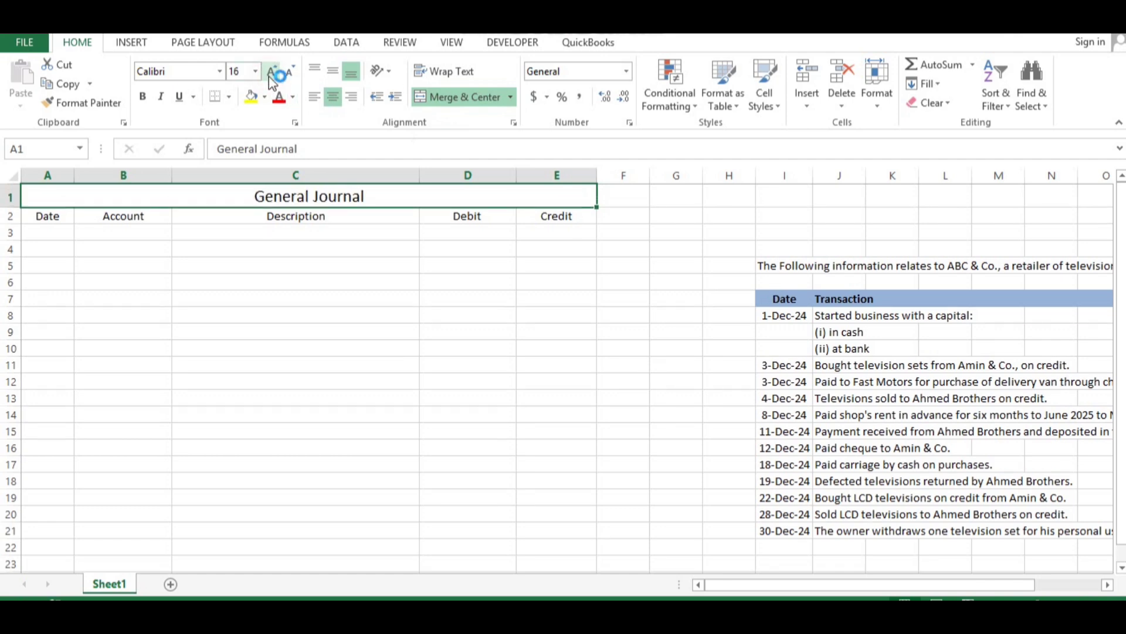
click(269, 74)
click(270, 74)
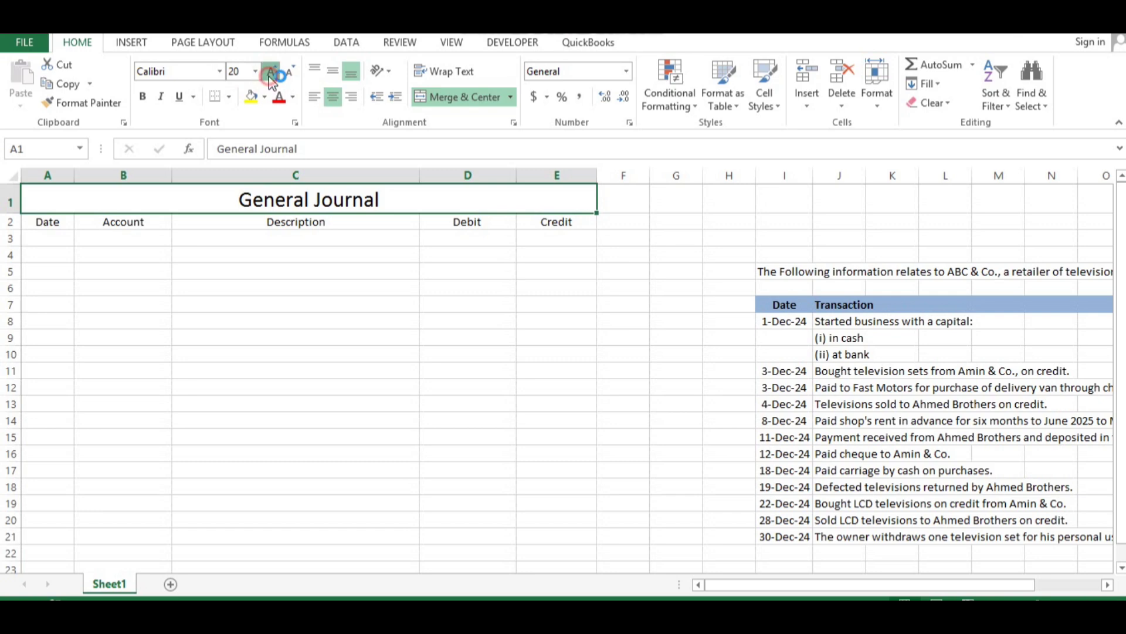
click(269, 74)
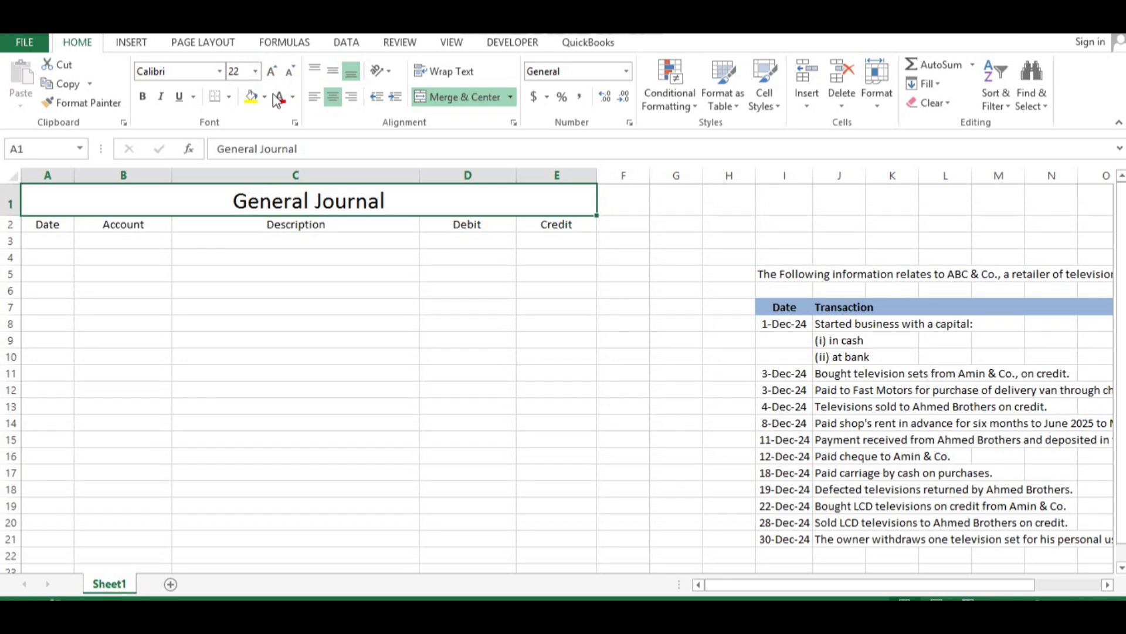
Step: Give the General Journal title a dark blue fill and white text
click(267, 101)
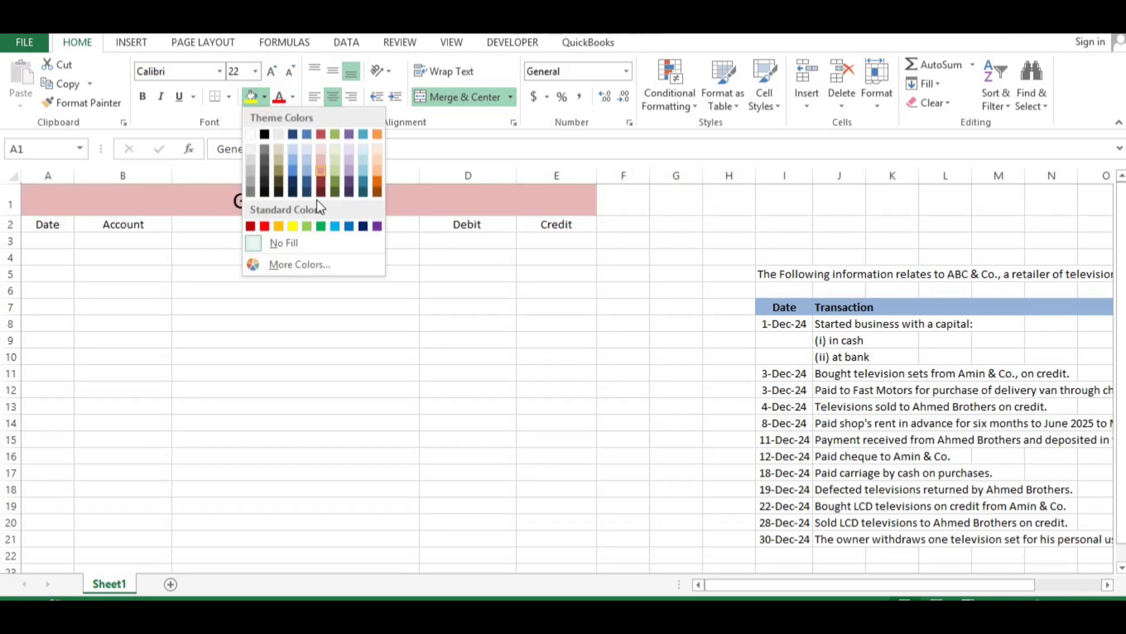
click(306, 193)
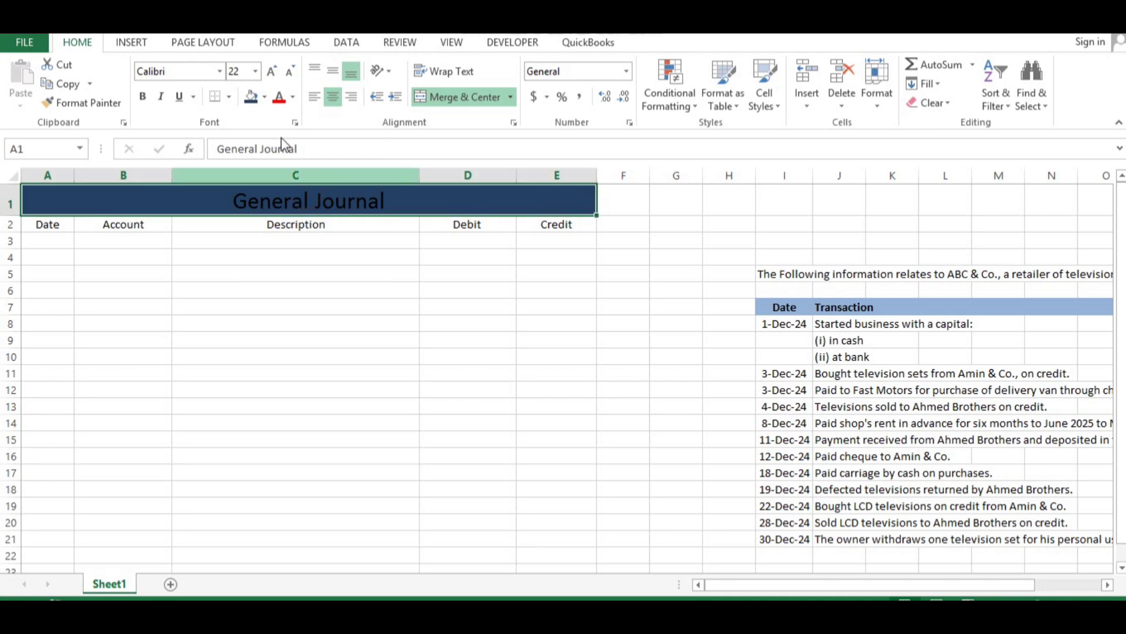
click(293, 103)
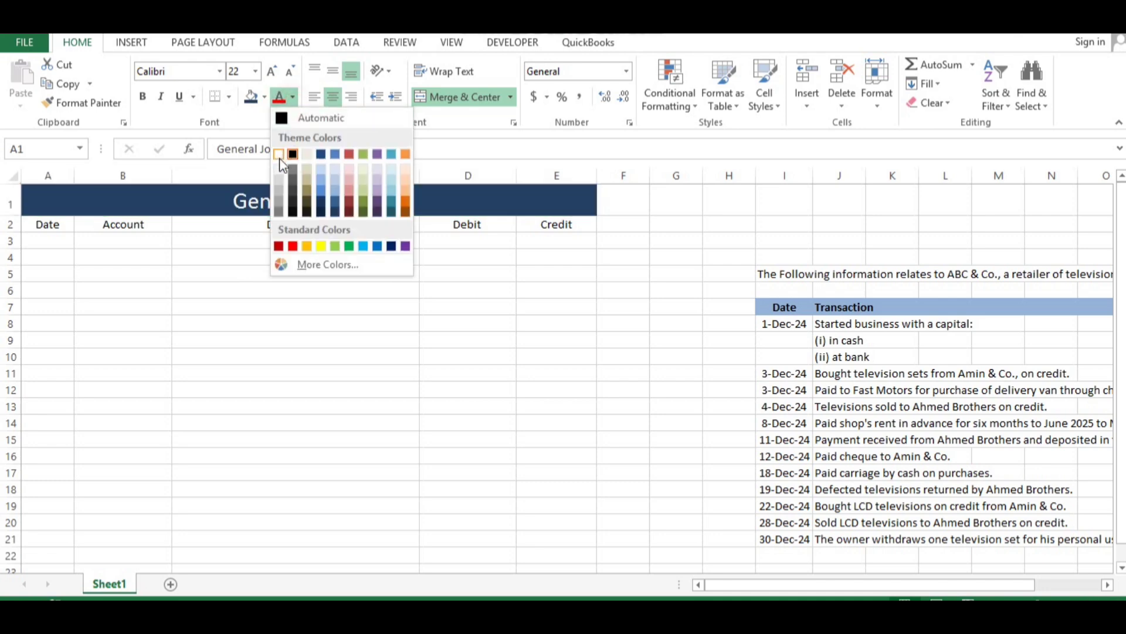
click(280, 155)
Step: Convert the heading row A2:E2 into a table, specifying that the table has headers
key(Down)
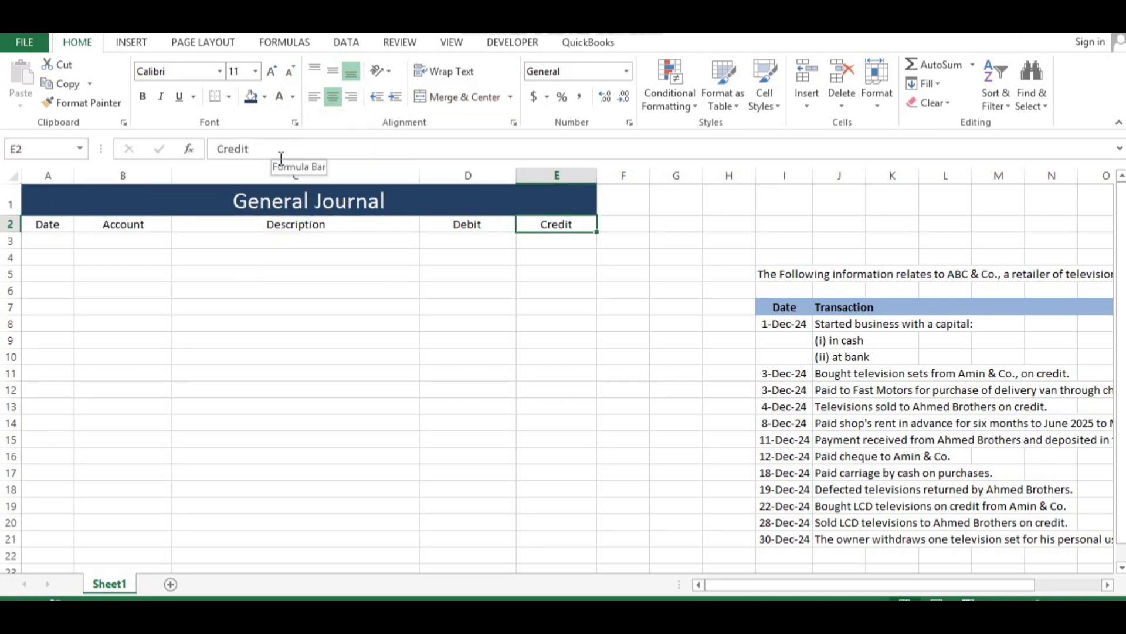
key(Left)
key(Left)
key(Left)
key(Left)
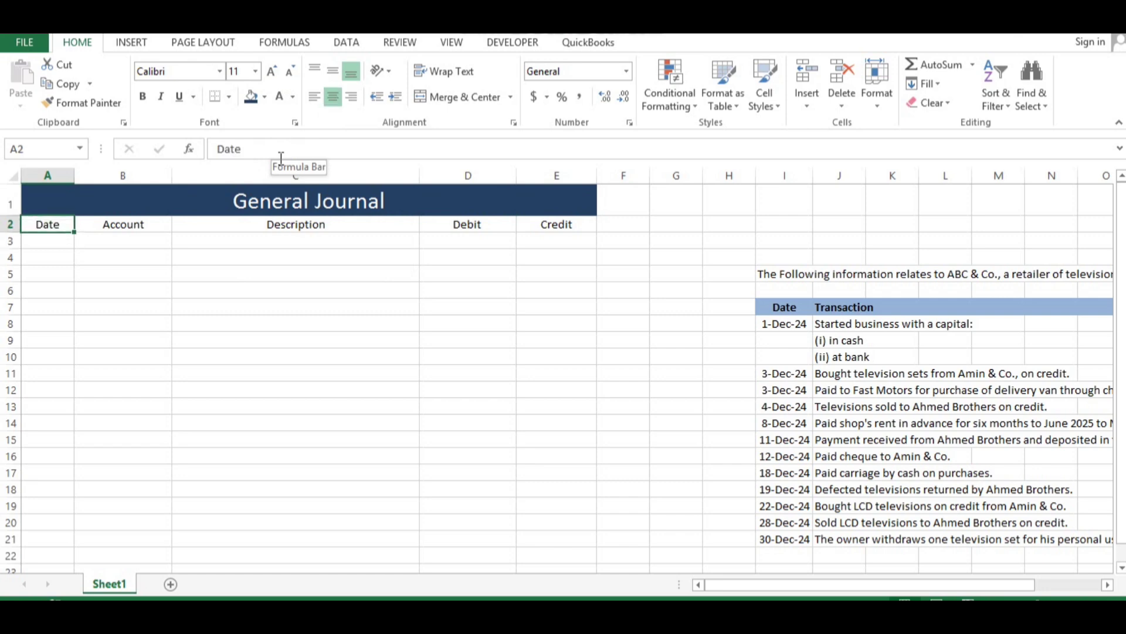
key(shift+Right)
key(shift+Right)
key(shift+Right)
key(shift+Right)
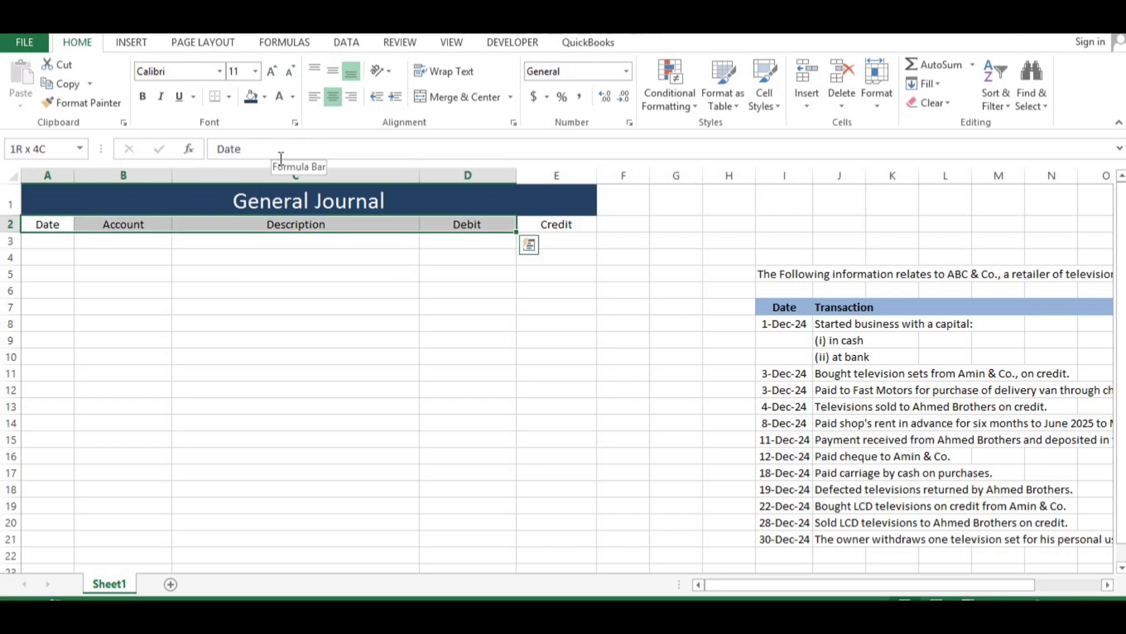
click(131, 42)
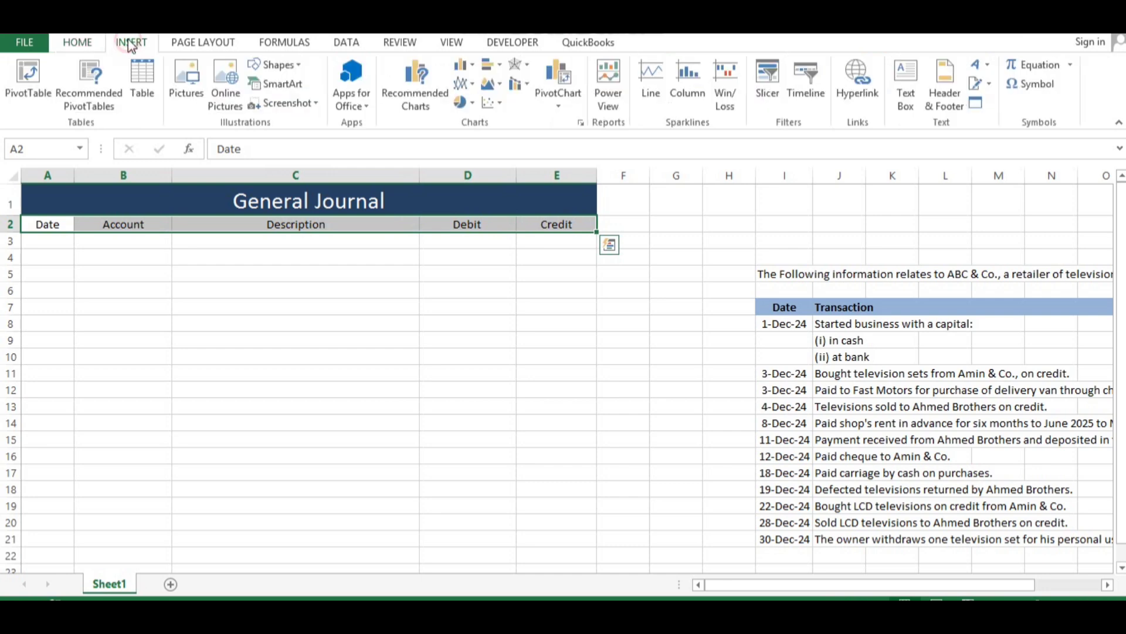
click(142, 88)
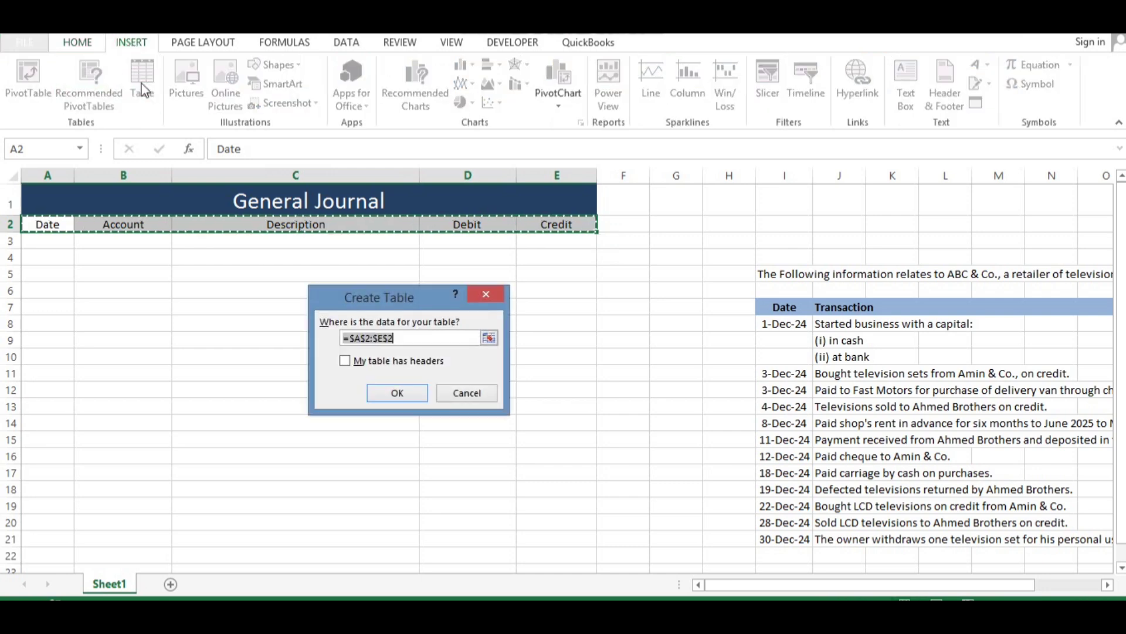
click(347, 362)
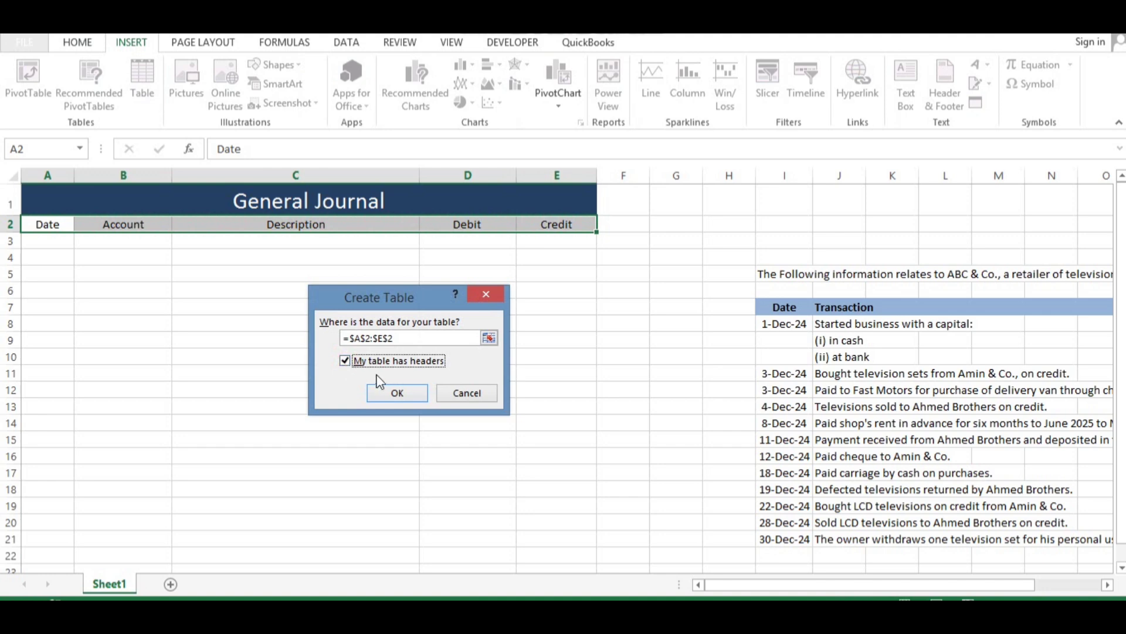
click(395, 396)
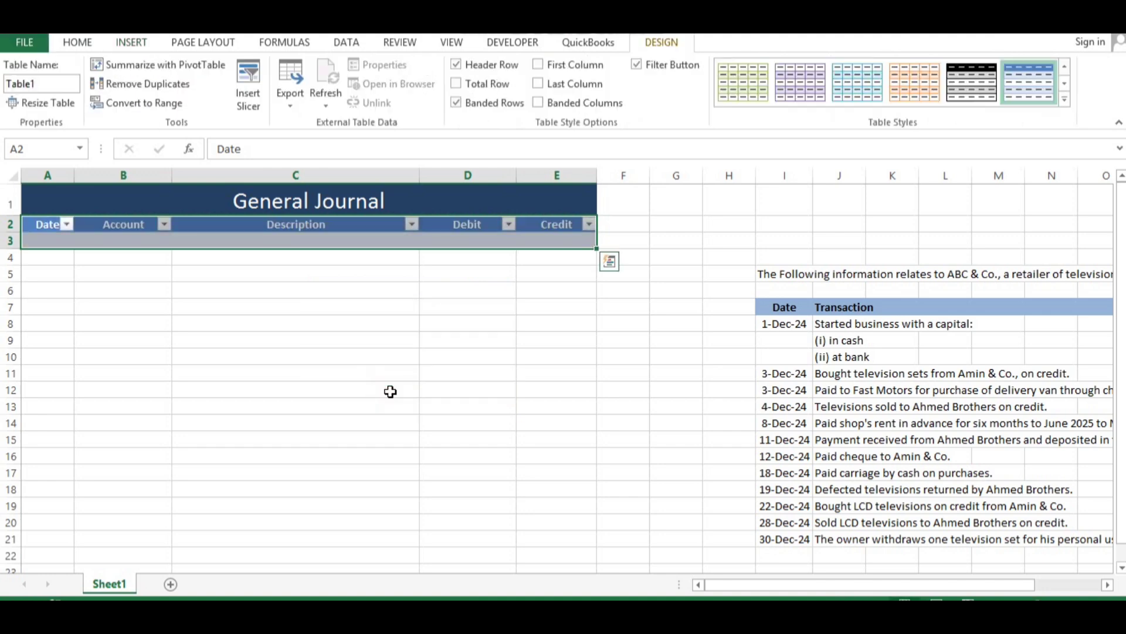
Step: Fill the 1-Dec-24 starting capital transaction, cells I8:R10 of the transaction list, with green
key(Down)
key(Up)
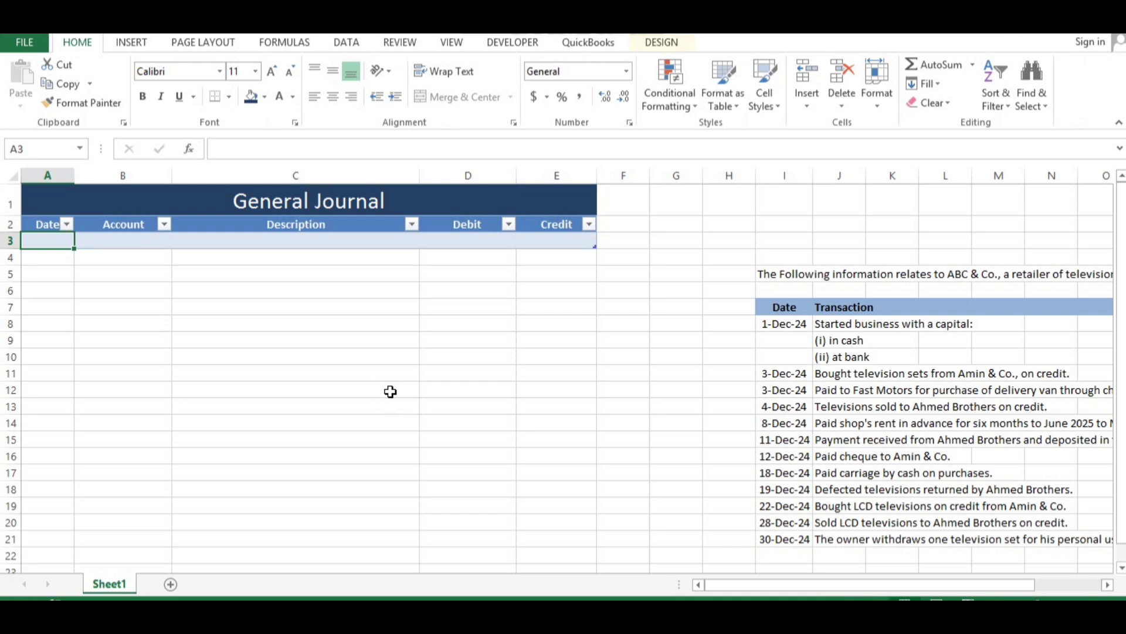
key(Right)
key(Right)
key(Right)
key(Right)
key(Right)
key(Right)
key(Right)
key(Down)
key(Down)
key(Down)
key(Down)
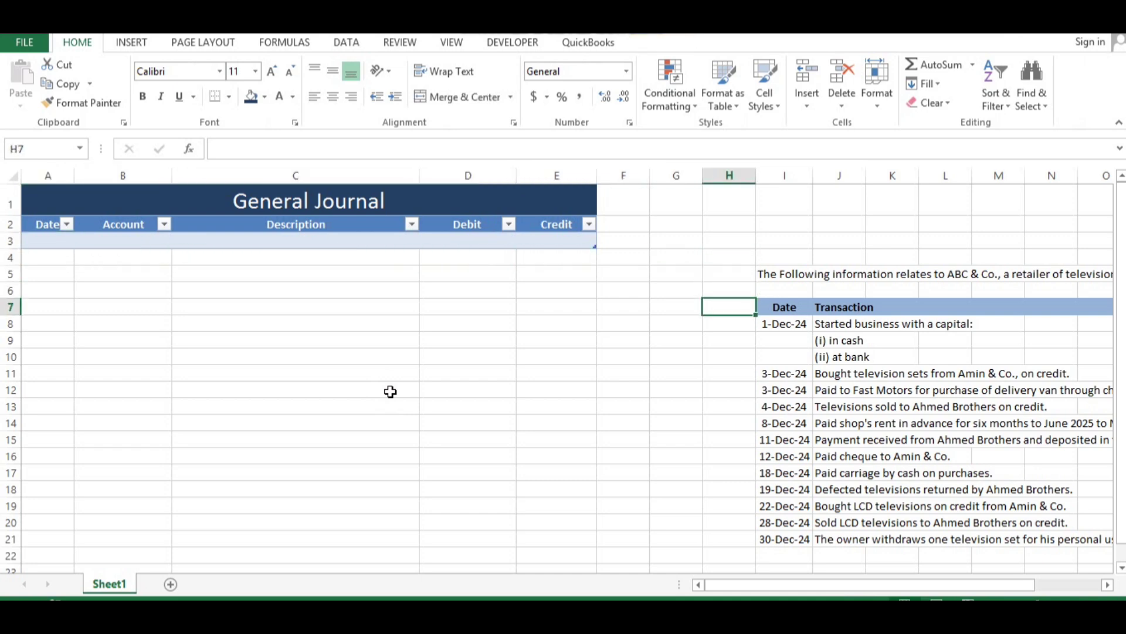
key(Down)
key(Right)
key(shift+Down)
key(shift+Down)
key(shift+Right)
key(shift+Right)
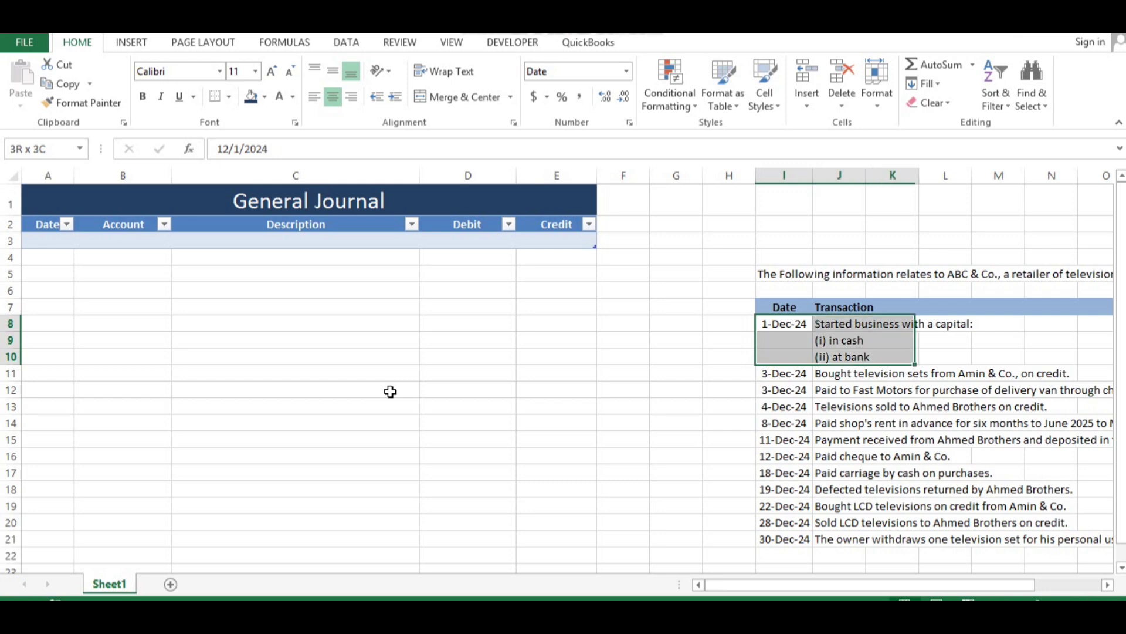
key(shift+Right)
key(shift+Right)
key(shift+Right)
key(shift+Right)
key(shift+Right)
key(shift+Right)
key(shift+Right)
key(shift+Right)
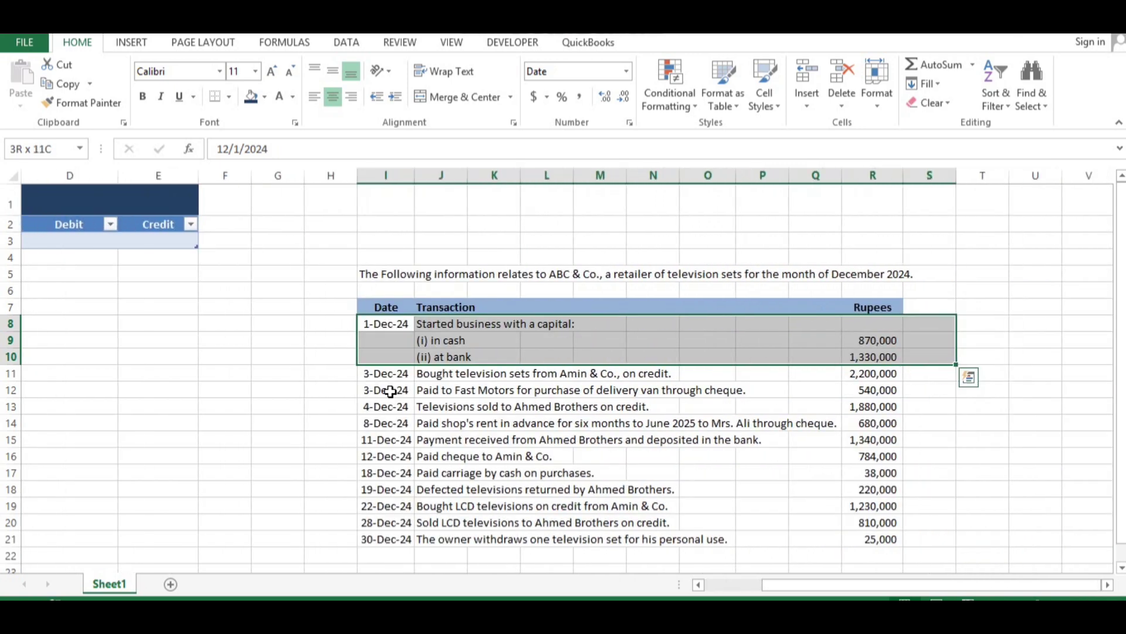
key(shift+Left)
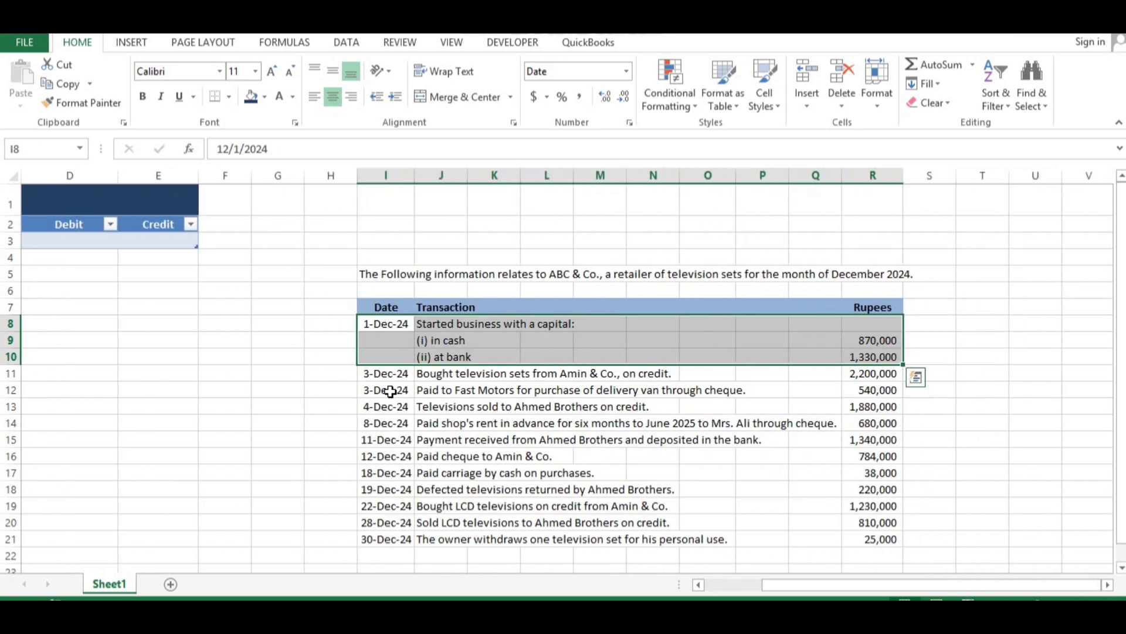
click(268, 99)
click(322, 226)
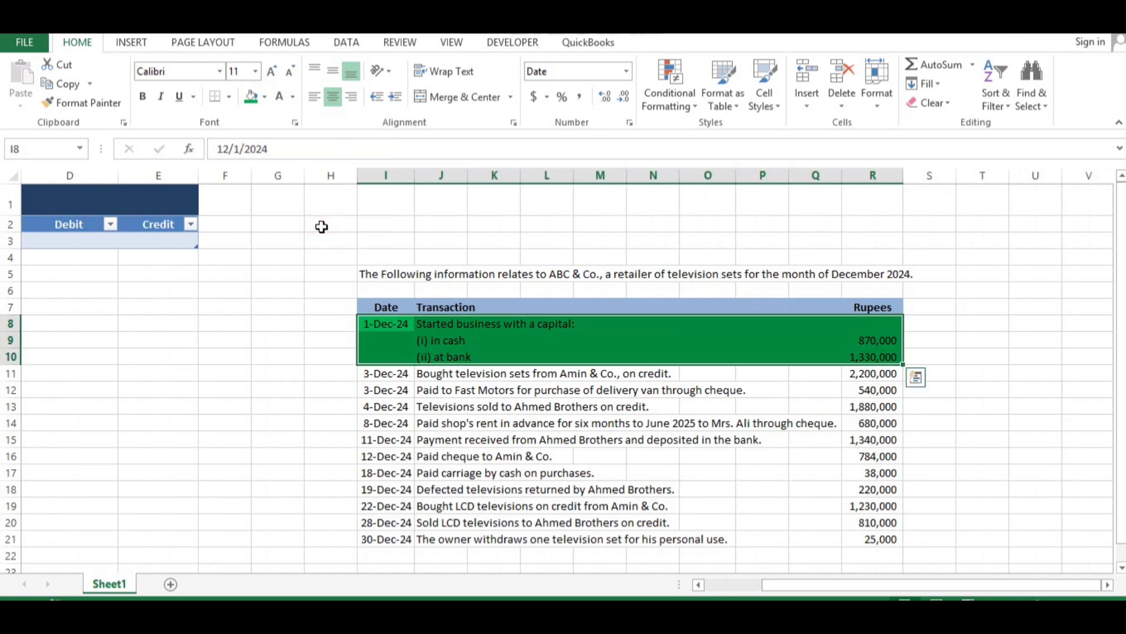
key(Down)
key(Down)
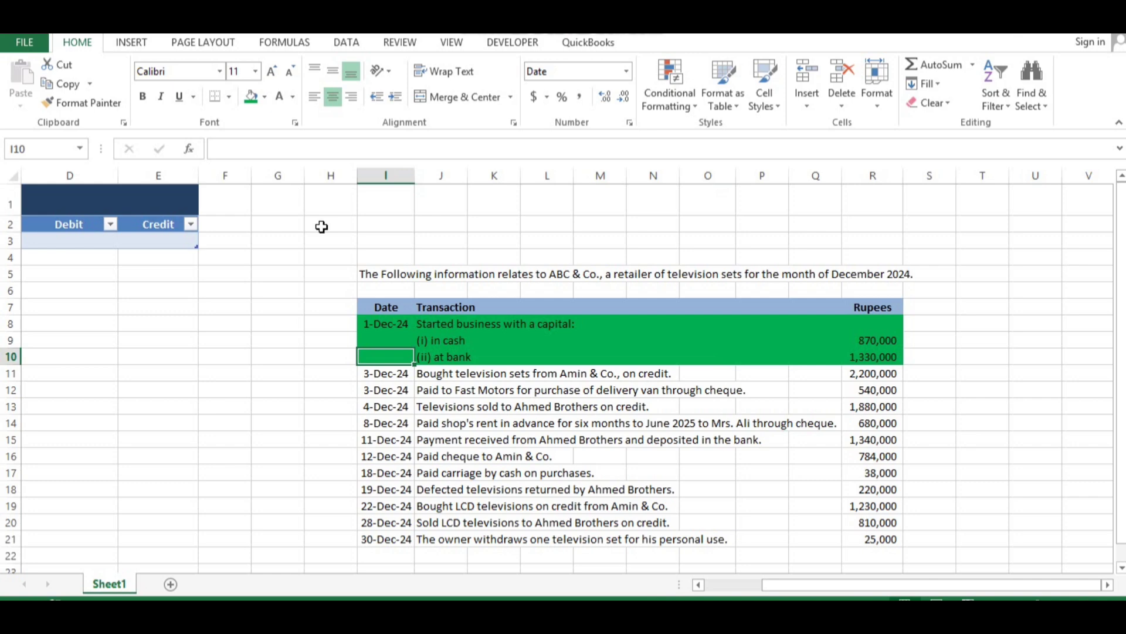
Step: Enter the date 12/1/24 in cell A3, the first row of the General Journal table
key(Left)
key(Left)
key(Left)
key(Left)
key(Left)
key(Left)
key(Left)
key(Left)
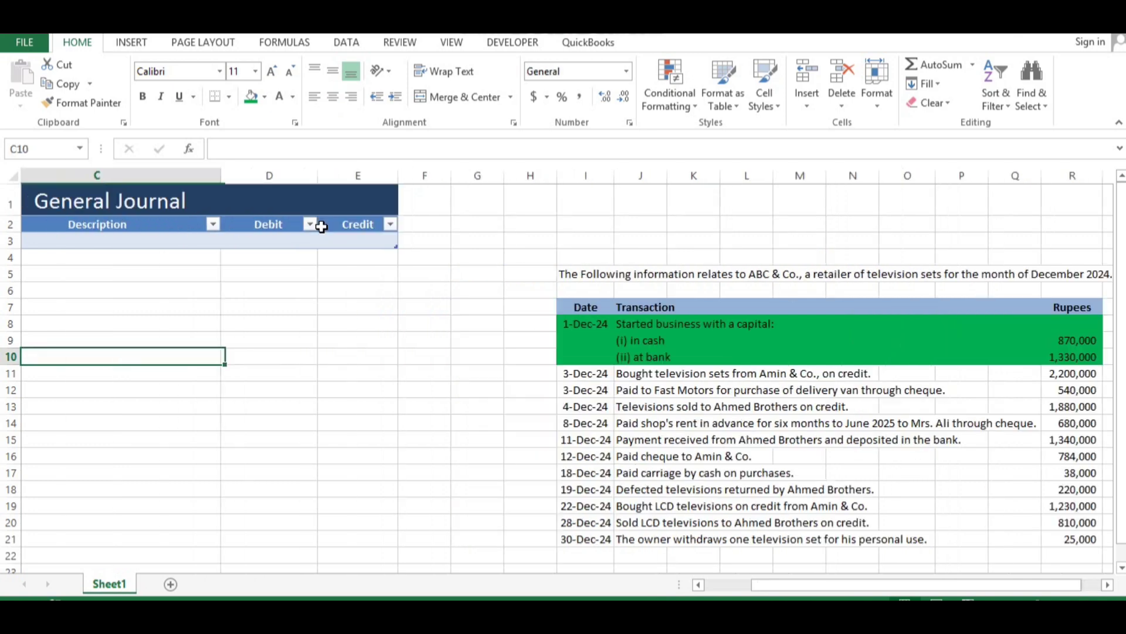
key(Up)
key(Up)
key(Up)
key(Up)
key(Up)
key(Up)
key(Up)
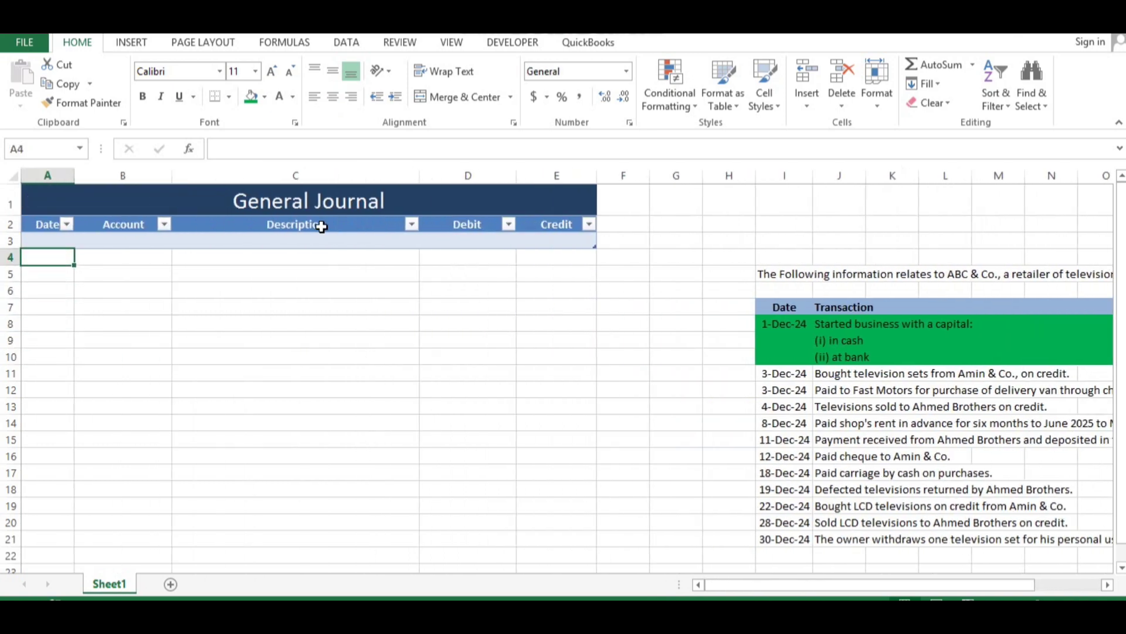
text(1)
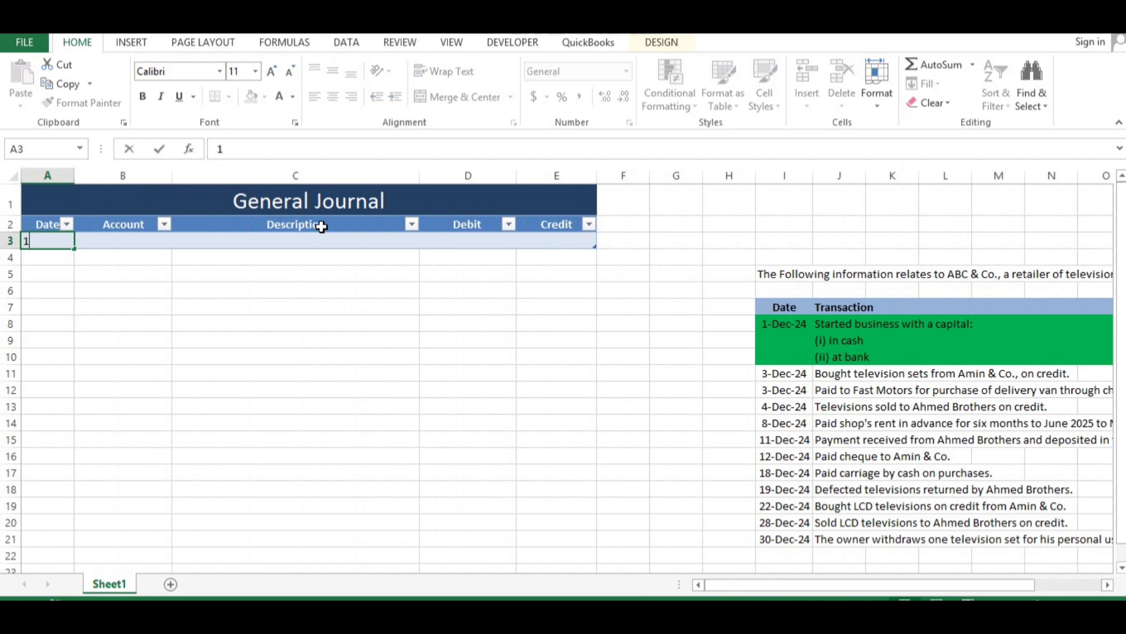
key(Escape)
text(12/1/24)
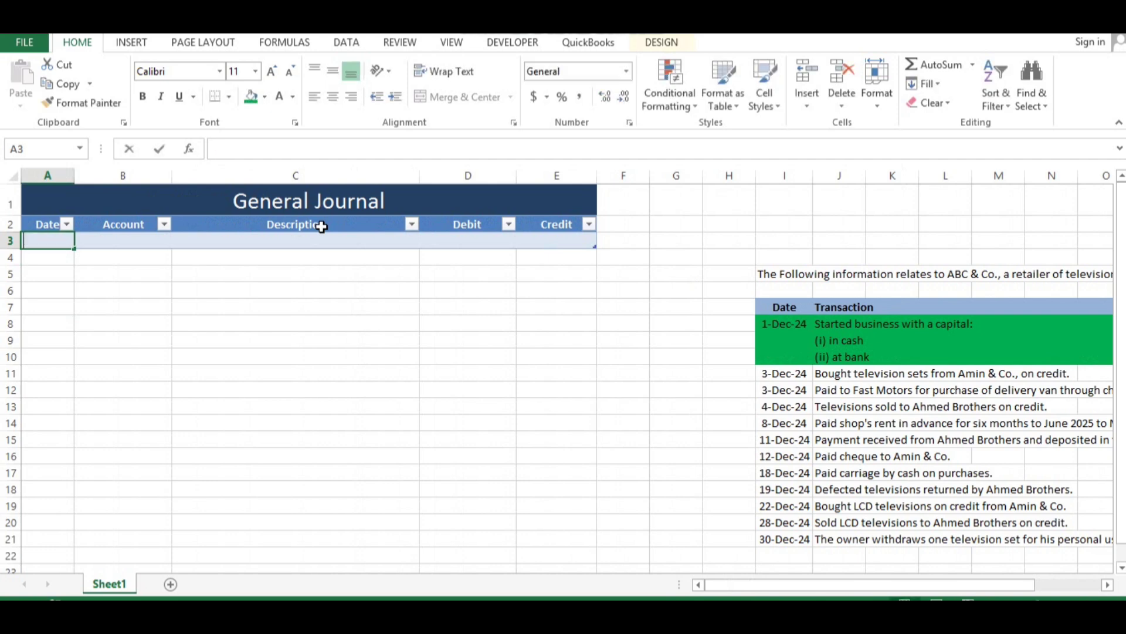
key(Return)
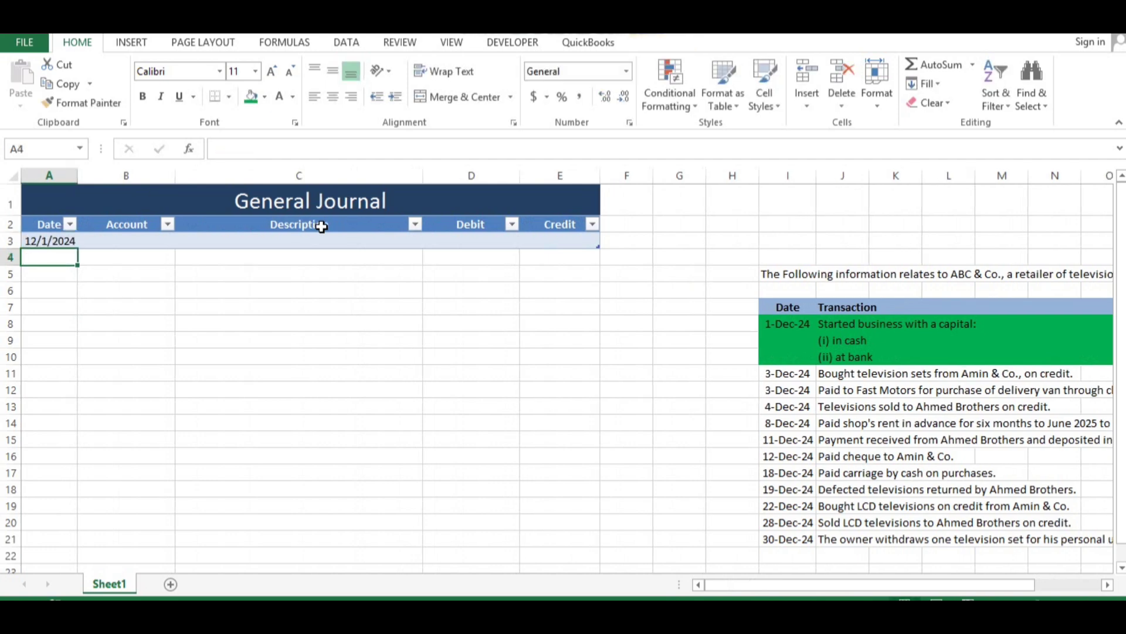
Step: Format the date in cell A3 with the 14-Mar-12 date type
key(Up)
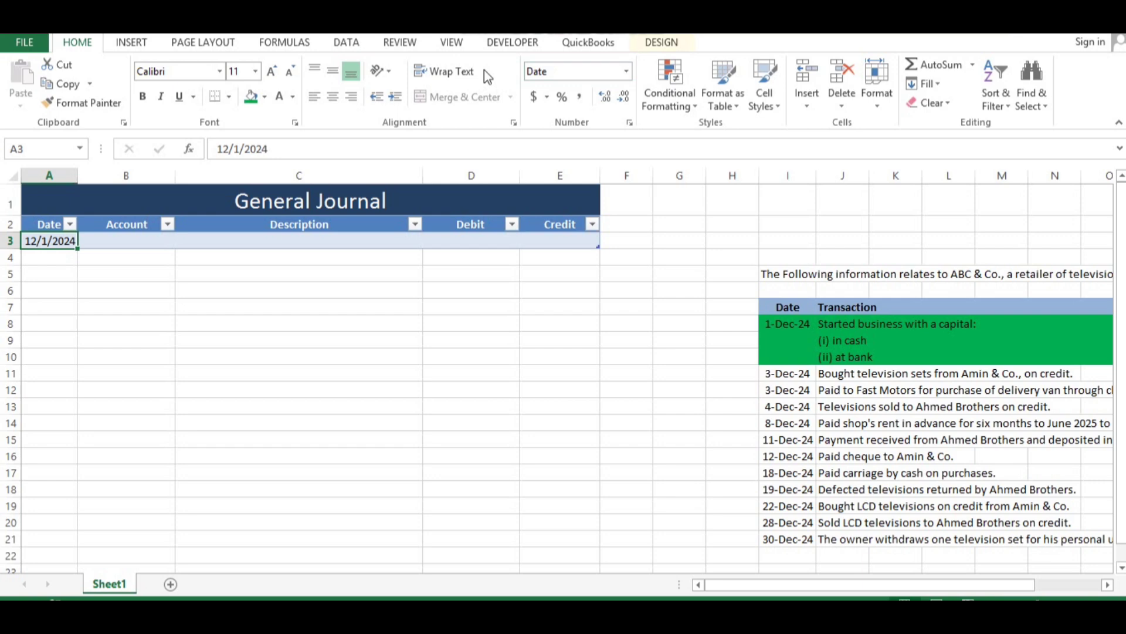
key(ctrl+1)
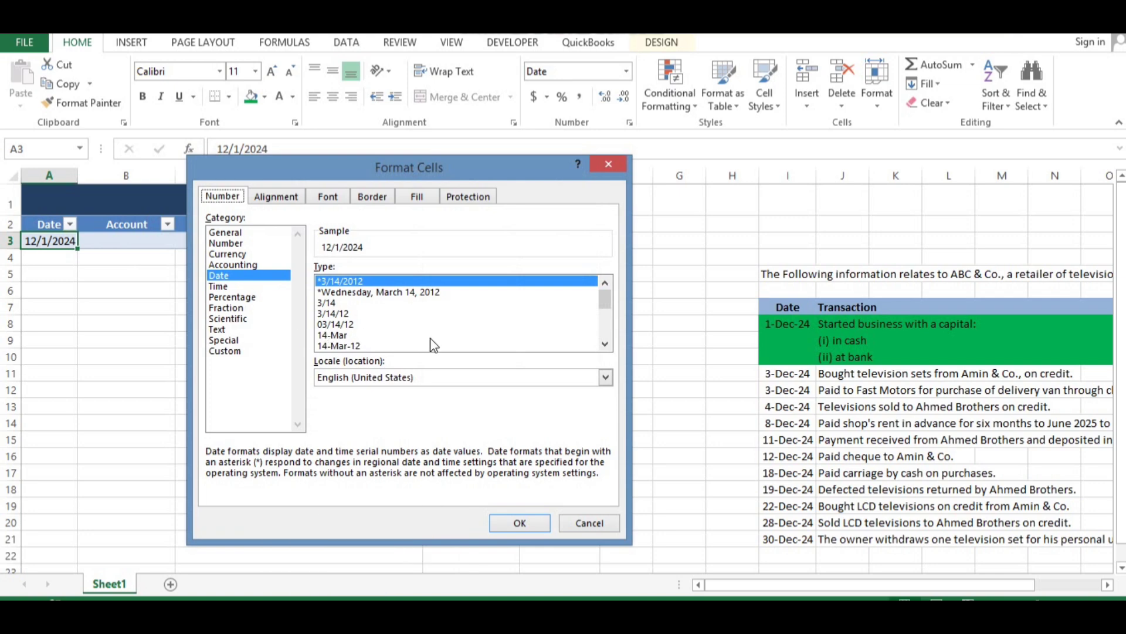
click(350, 346)
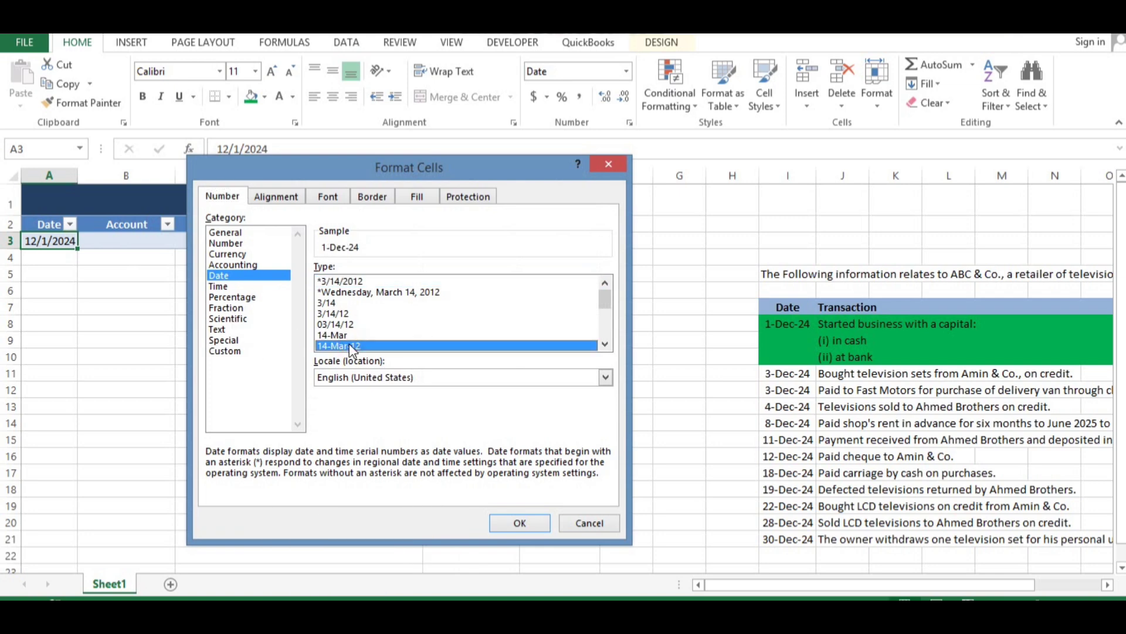
click(515, 523)
key(Down)
key(Up)
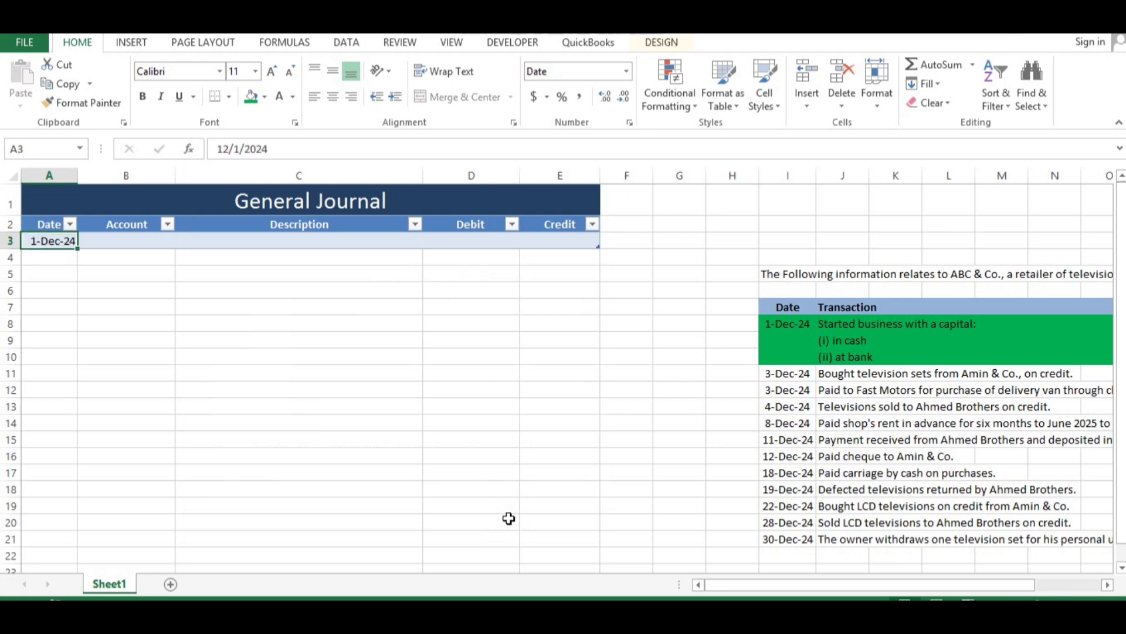
Step: Enter the account Cash and the description Started business with capital in the first journal row
key(Down)
key(Up)
key(Right)
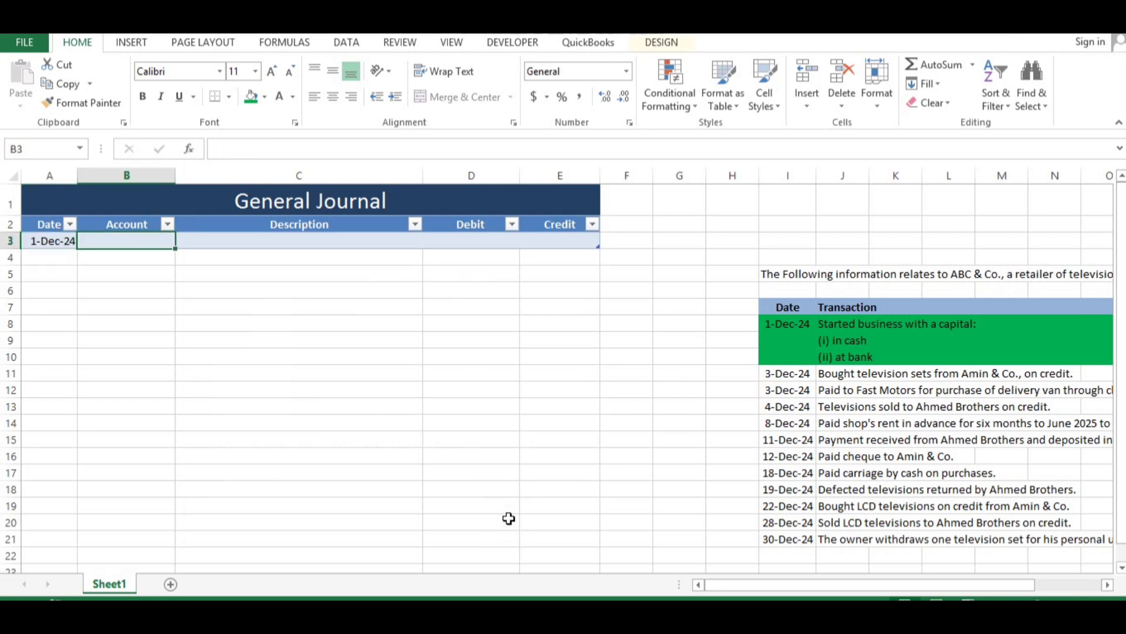
text(Cash)
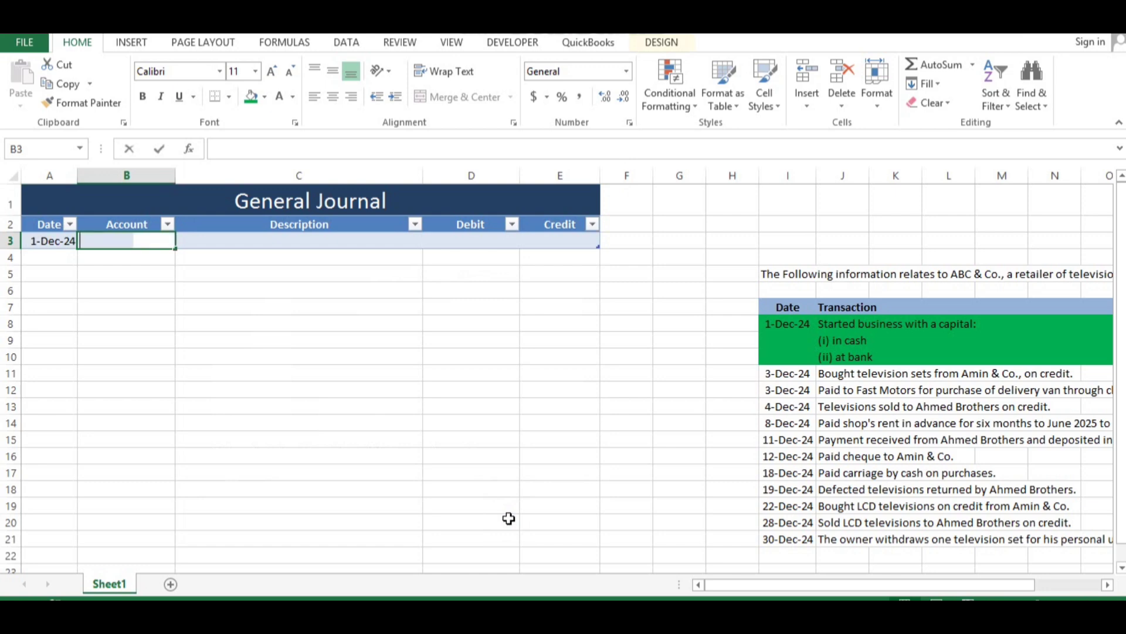
key(Tab)
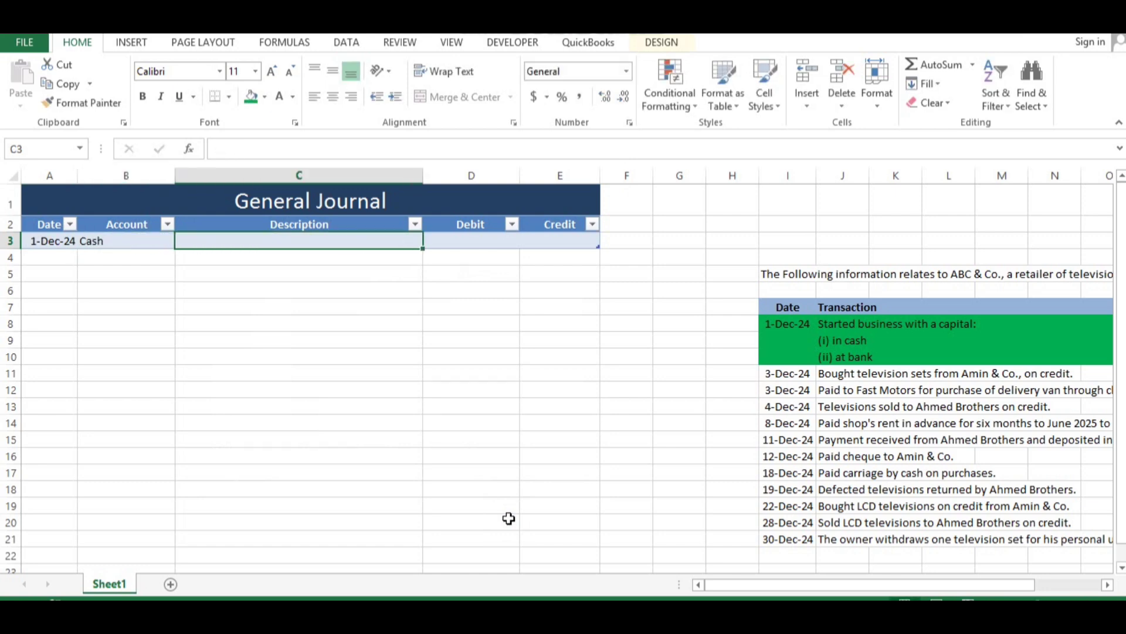
text(Sta)
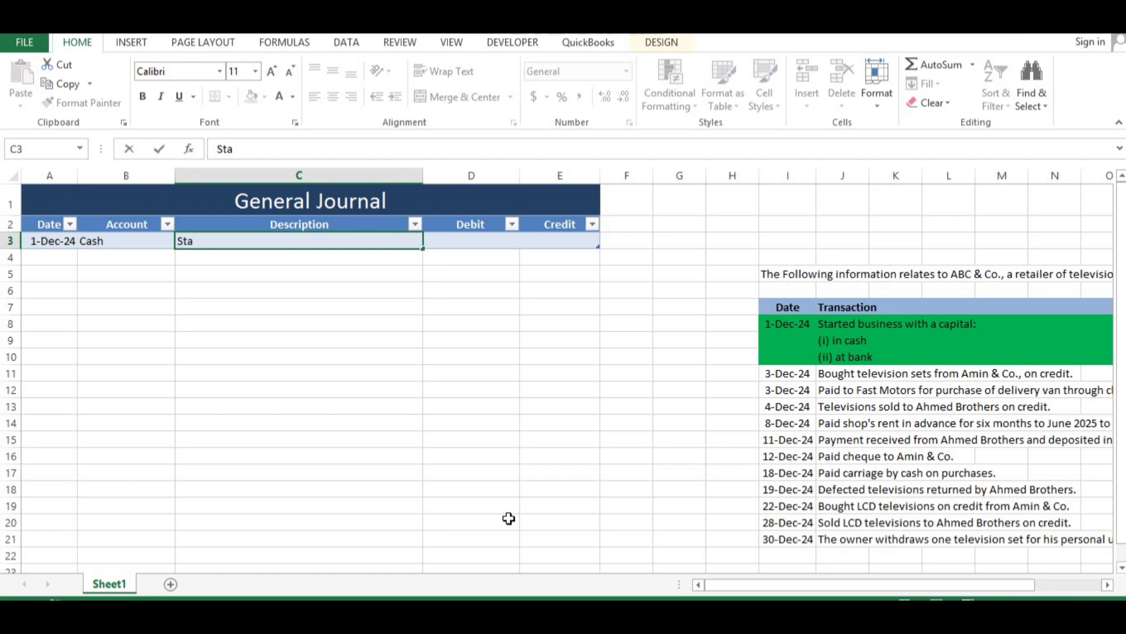
text(rted busine)
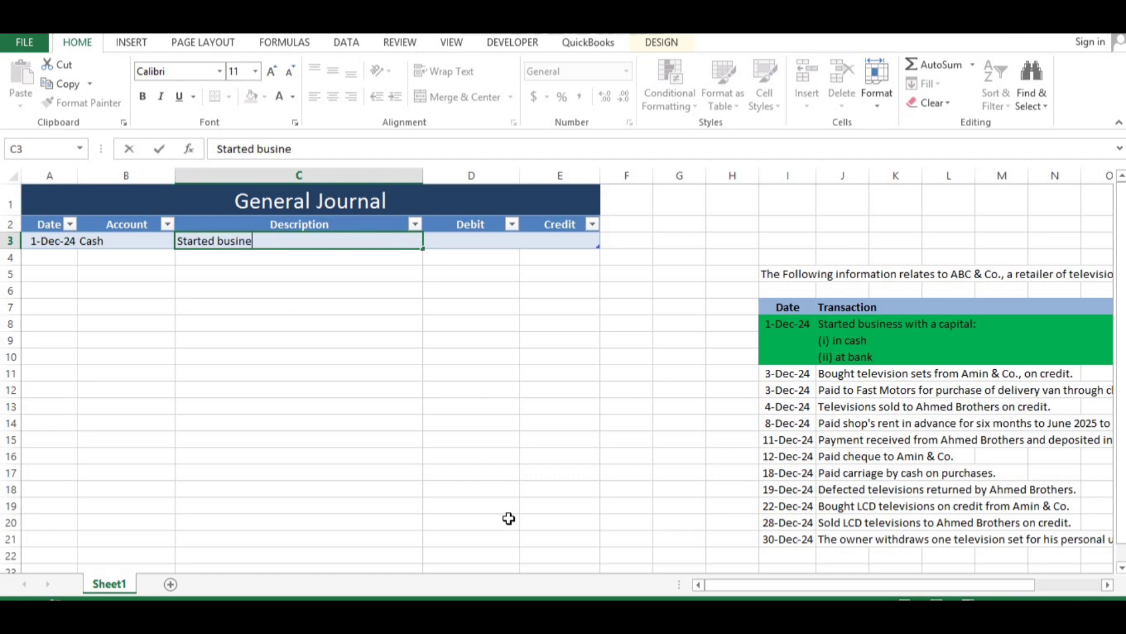
text(ss with)
text( cao)
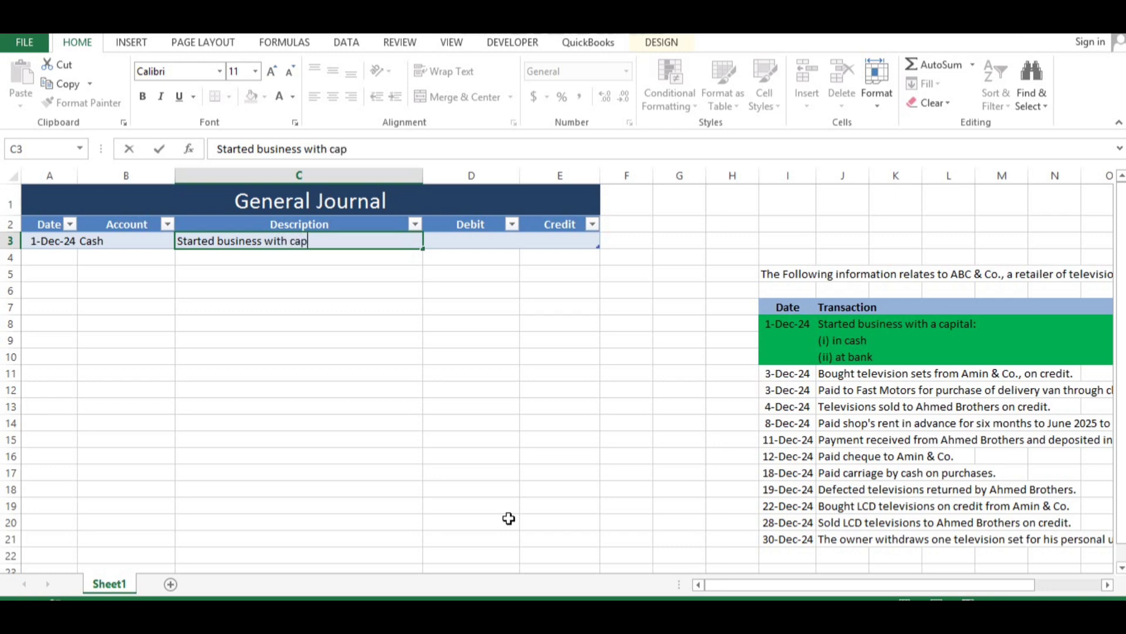
text(ital)
key(Tab)
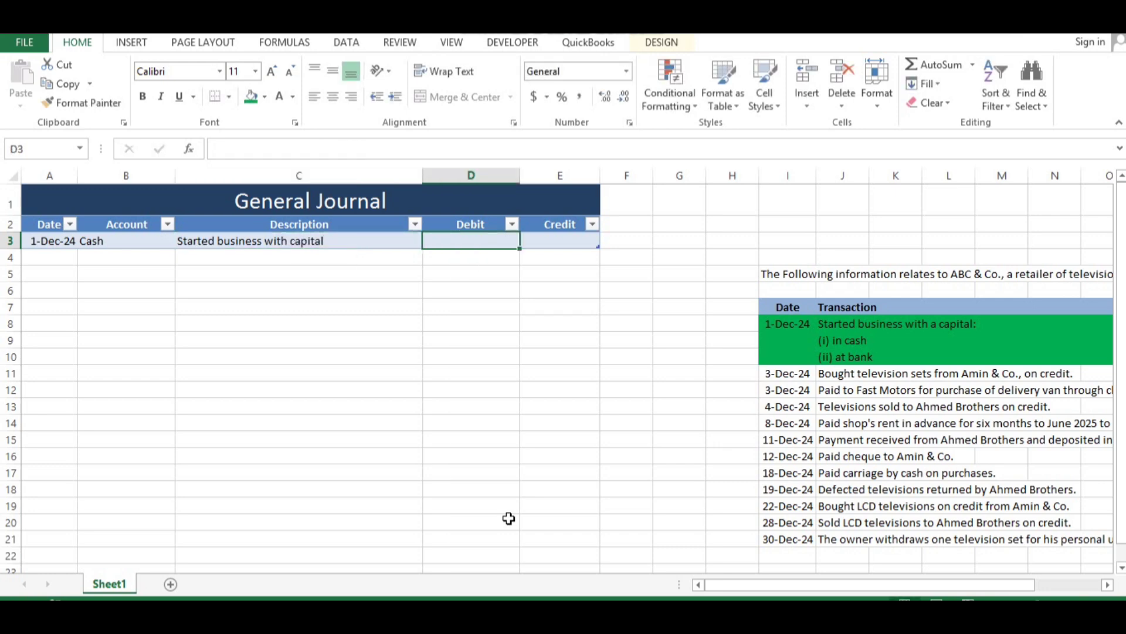
Step: Enter a debit of 870000 and a credit of 0 for the Cash entry
text(870000)
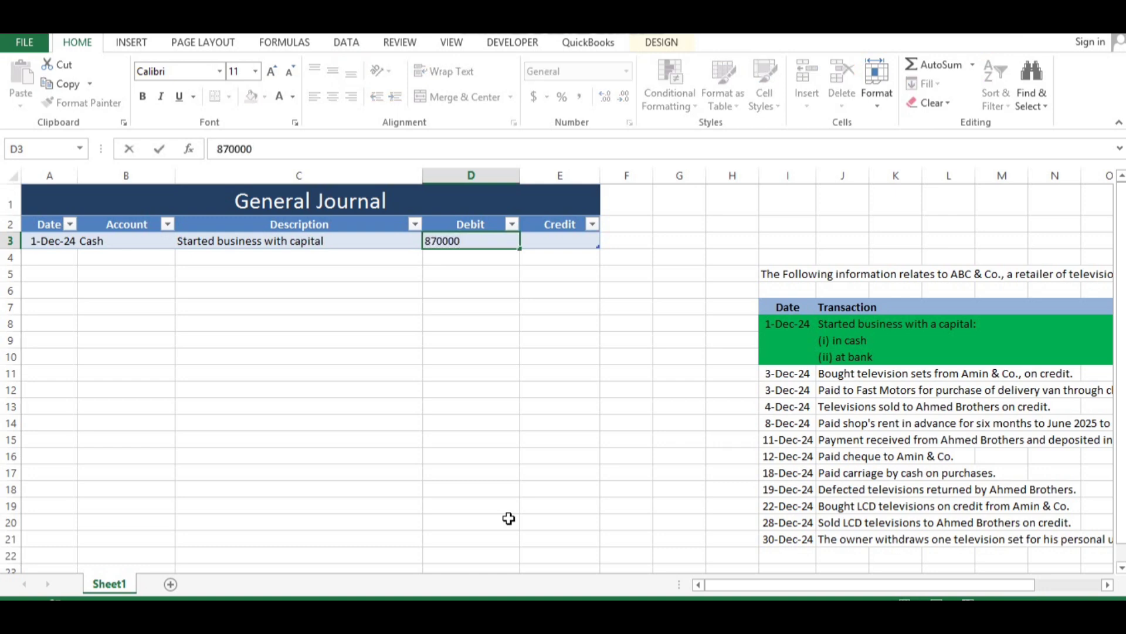
key(Return)
key(Up)
key(Right)
text(0)
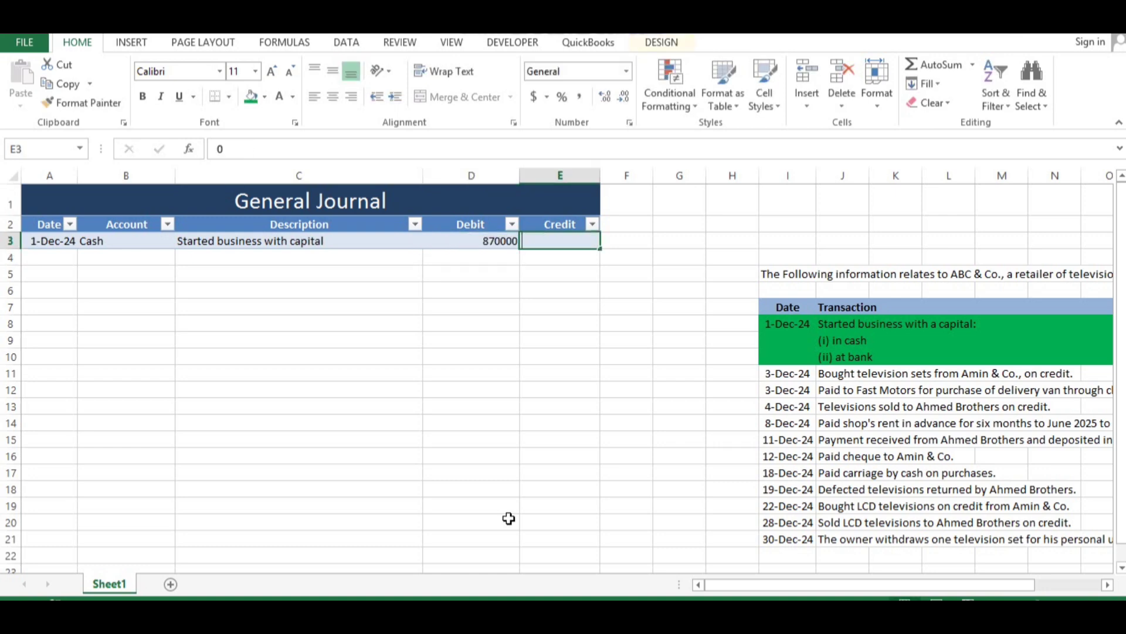
key(Return)
Step: Add a Bank entry in row 4, copying the date and description from the Cash row above
key(ctrl+d)
key(Right)
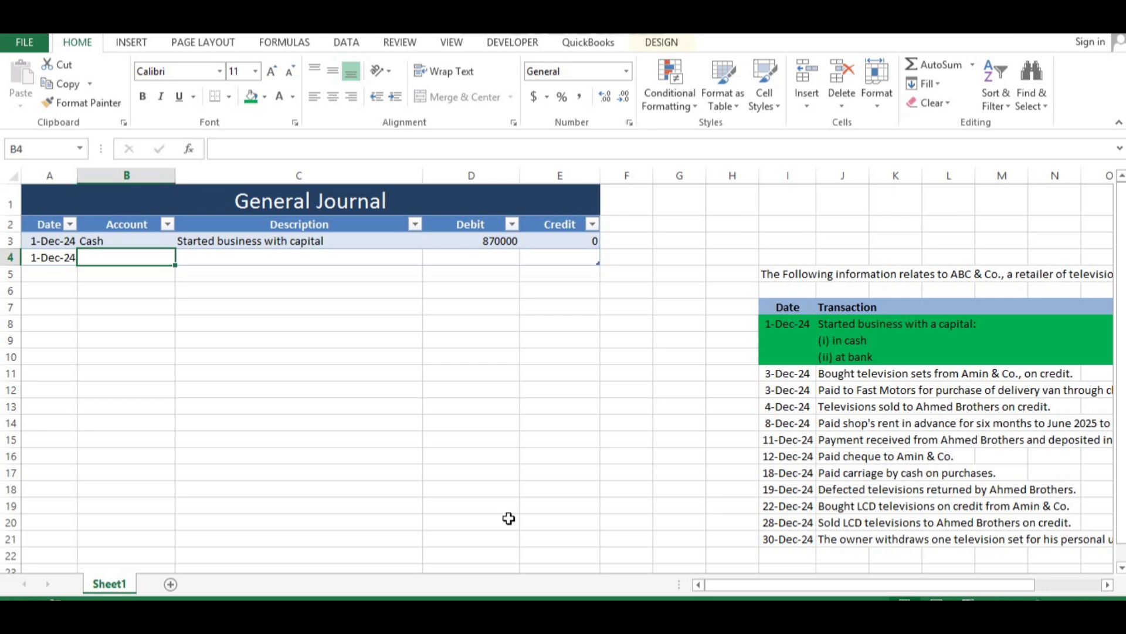
text(Bank)
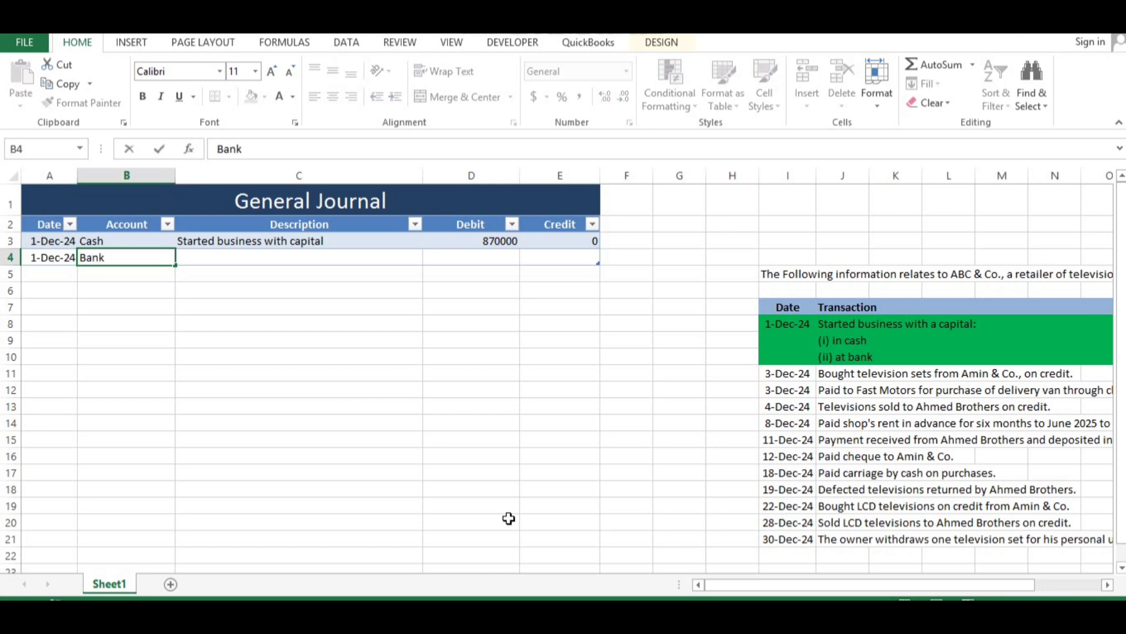
key(Tab)
key(ctrl+d)
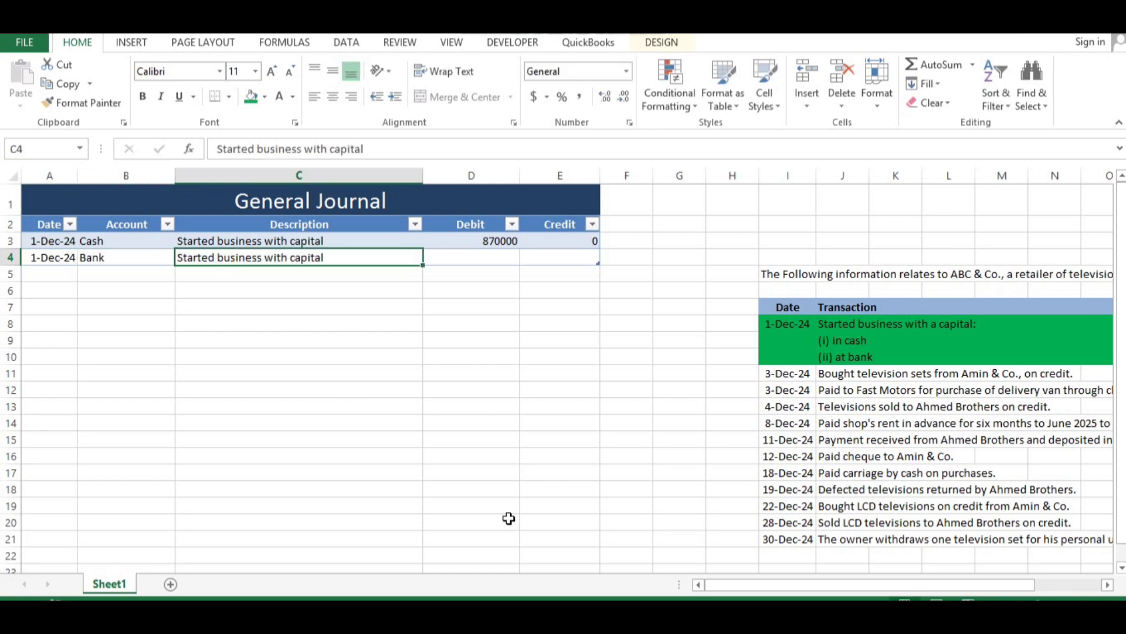
Step: Enter a debit of 1330000, per the capital at bank in the transaction list, and a credit of 0 for the Bank entry
key(Right)
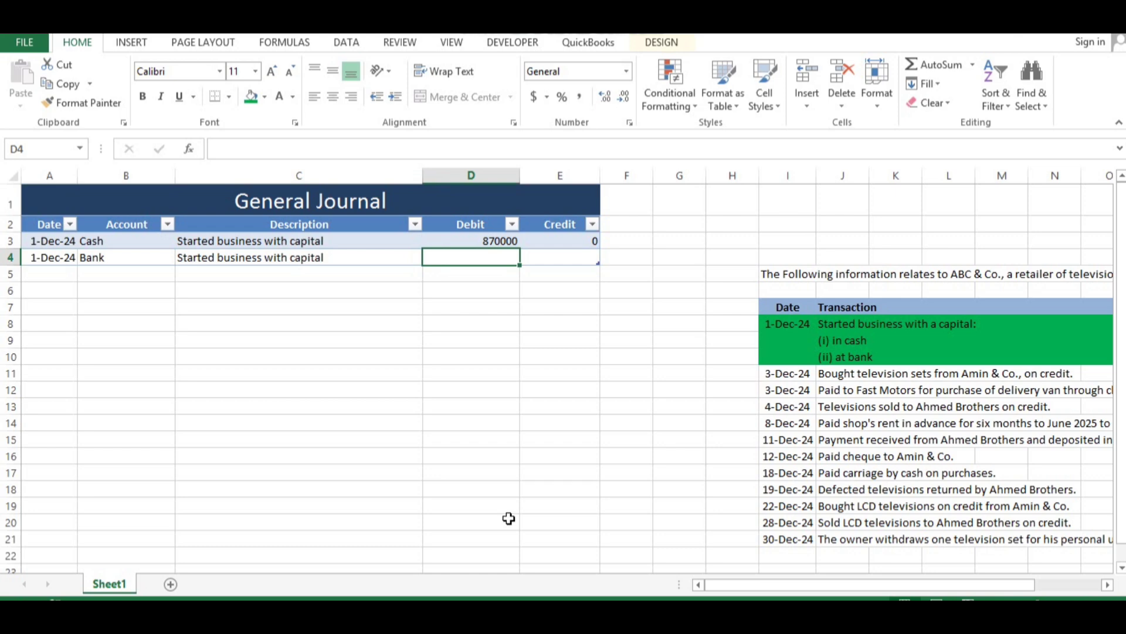
key(Right)
key(Right)
key(Right)
key(Right)
key(Right)
key(Right)
key(Right)
key(Right)
key(Right)
key(Right)
key(Right)
key(Right)
key(Right)
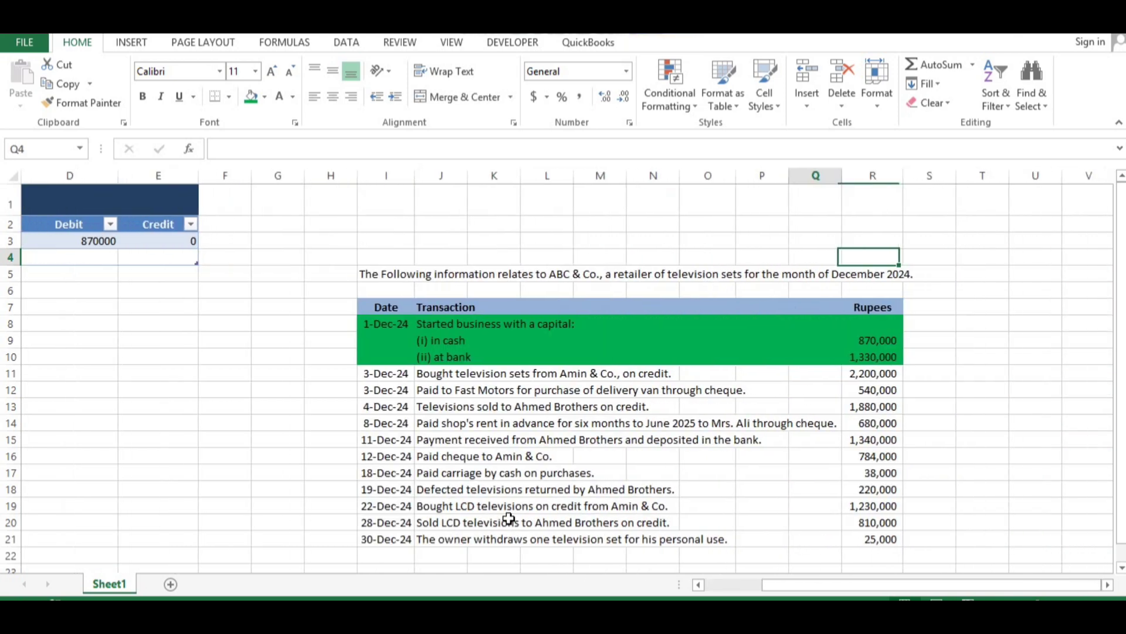
key(Left)
key(Left)
key(Left)
key(Left)
key(Left)
key(Left)
key(Left)
key(Left)
key(Left)
key(Left)
key(Left)
key(Left)
key(Left)
key(Left)
key(Left)
key(Left)
key(Right)
key(Right)
key(Right)
key(Right)
key(Left)
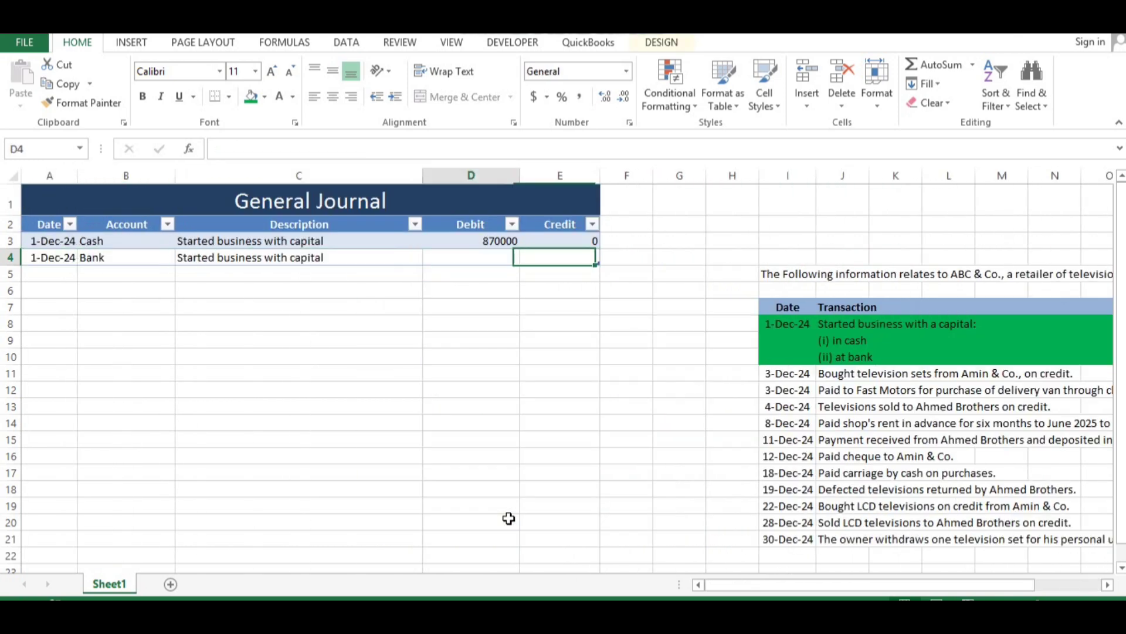
text(1330000)
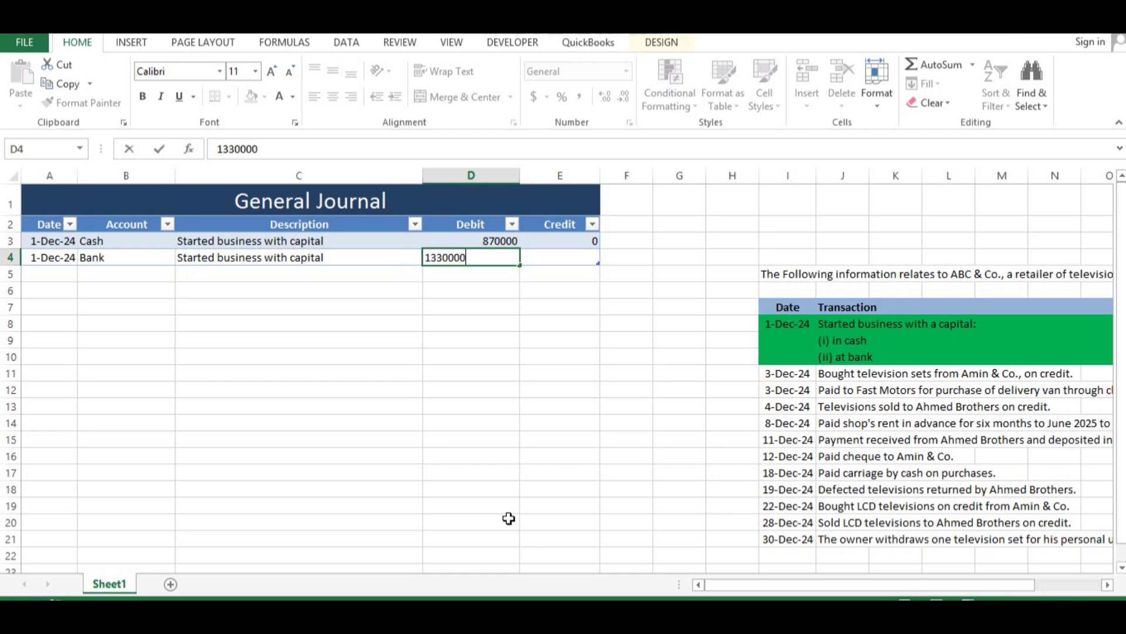
key(ctrl+Return)
key(Right)
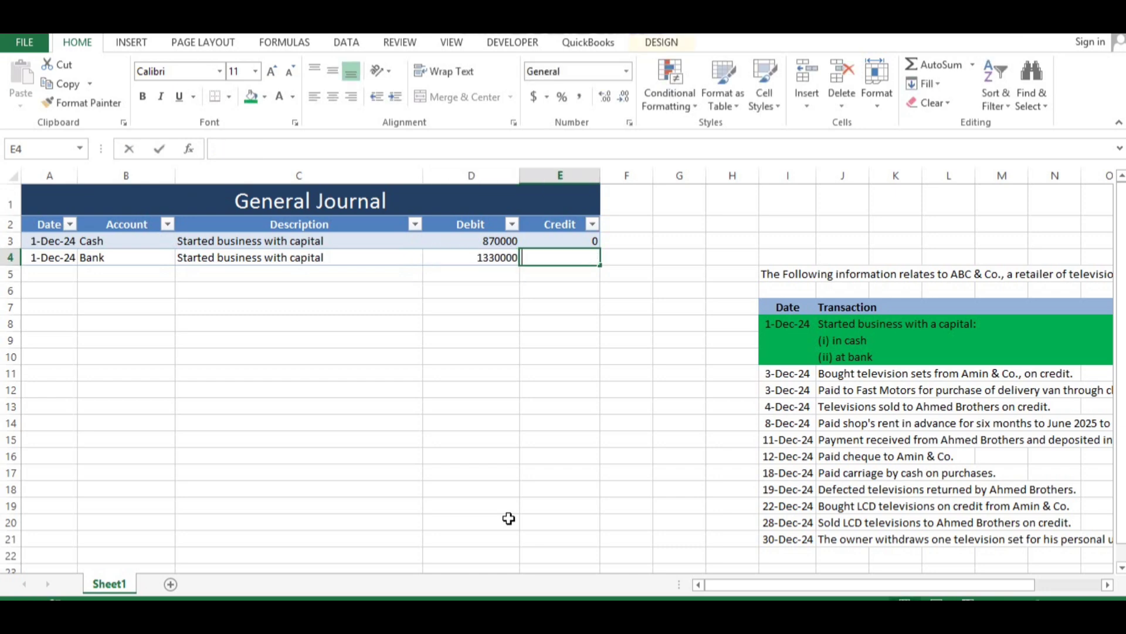
text(0)
key(Return)
Step: Start a third journal row in row 5 with the date 1-Dec-24 and go to its Account cell
text(1-Dec-24)
key(Tab)
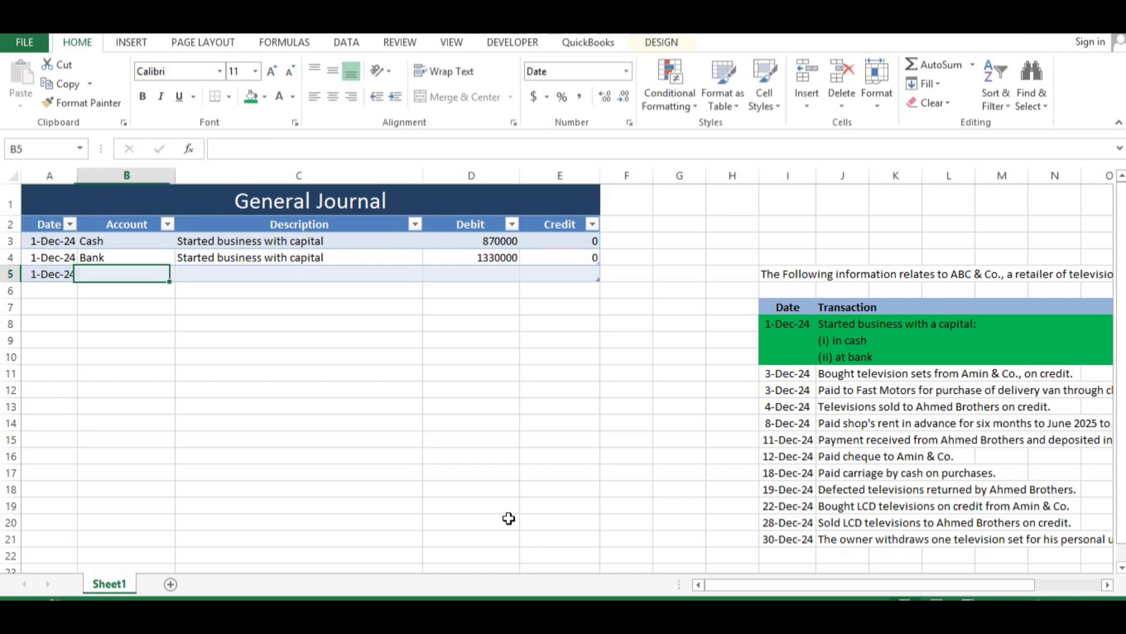
key(Tab)
key(shift+Tab)
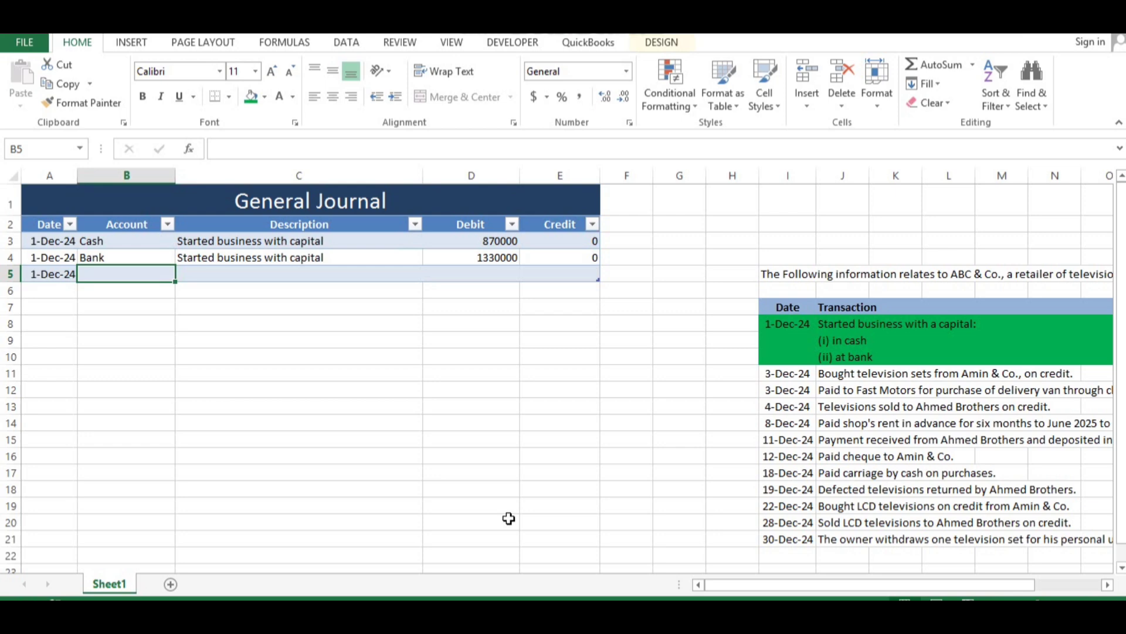
Step: Fill in the third journal row with the account Capital and the description "Started business with capital"
text(Capit)
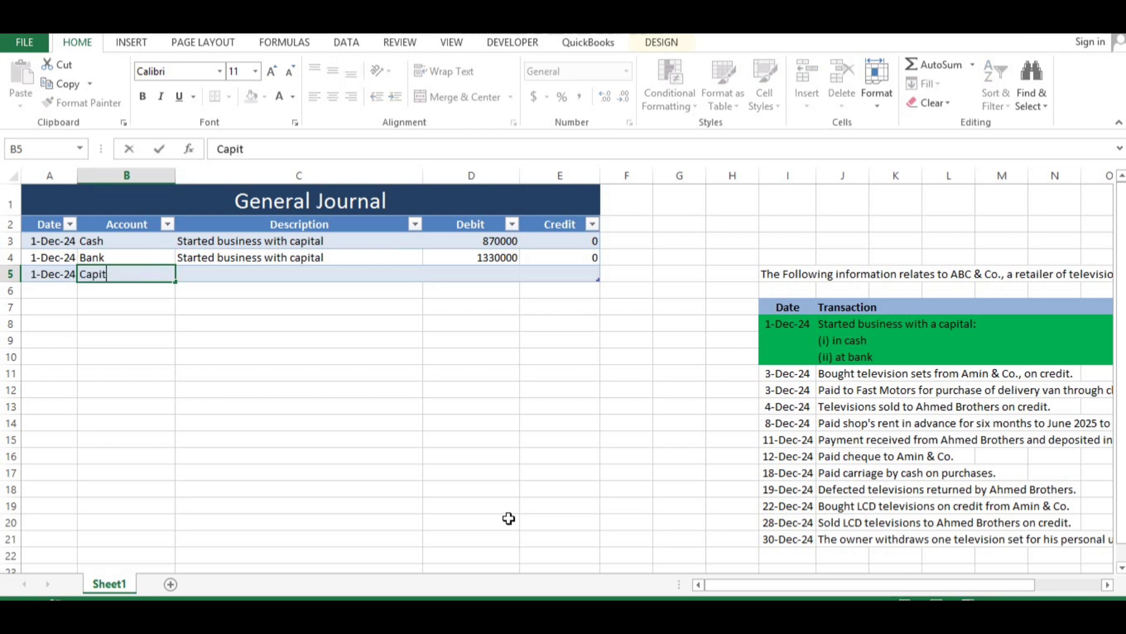
text(al)
key(Tab)
text(Started business with capital)
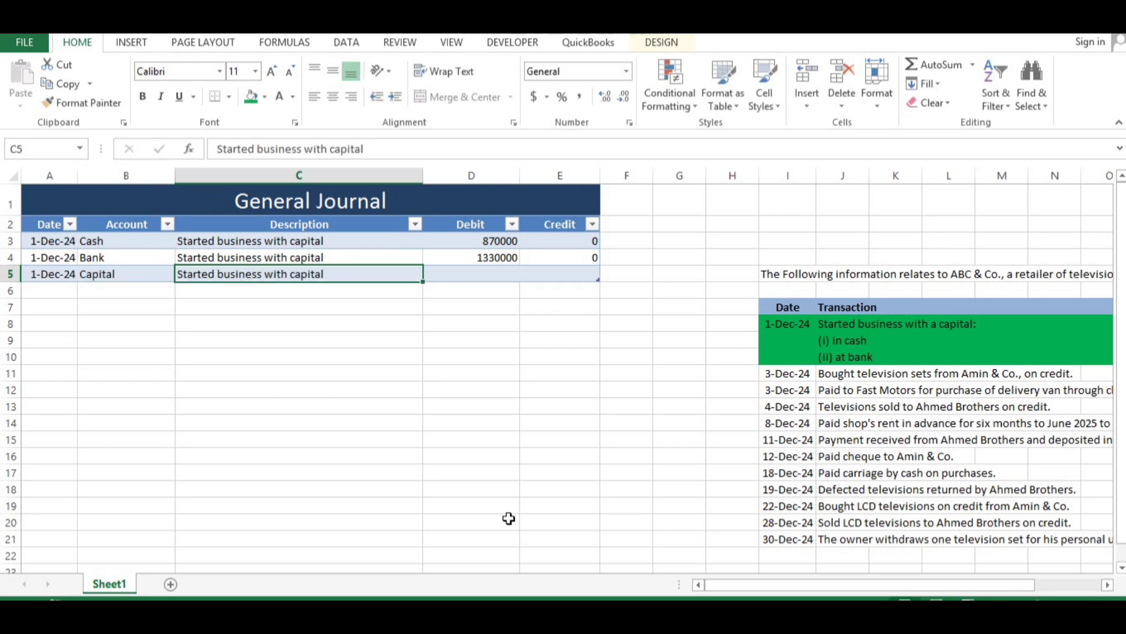
Step: Enter a debit of 0 and a credit of 2200000, the sum of the Cash and Bank debits, for the Capital entry
key(Tab)
text(0)
key(Tab)
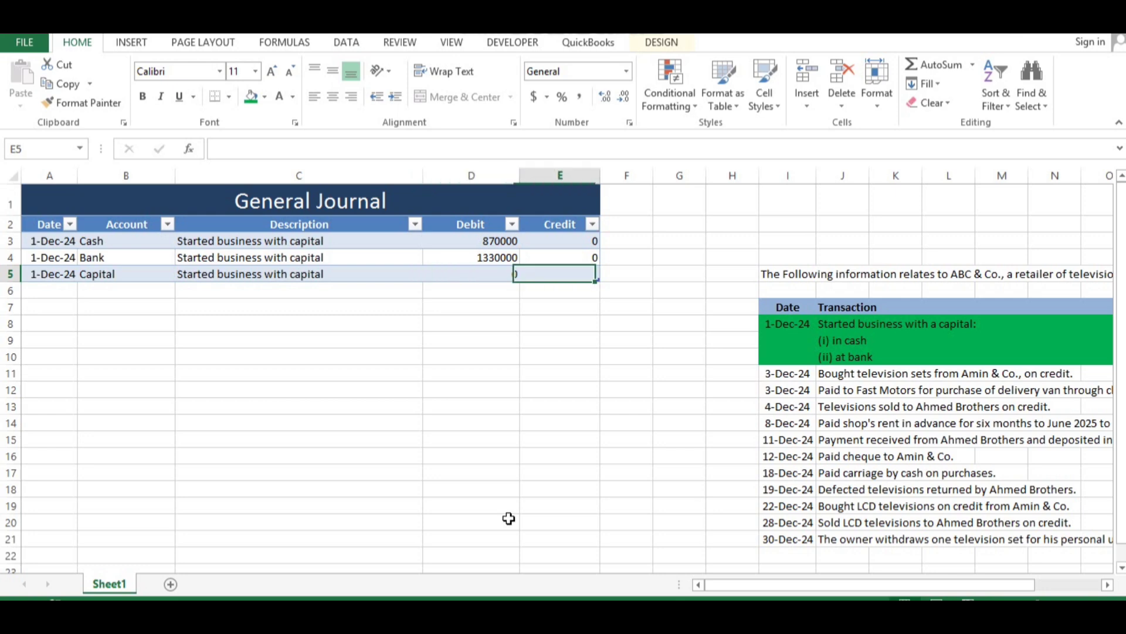
key(Up)
key(Left)
key(Up)
key(shift+Down)
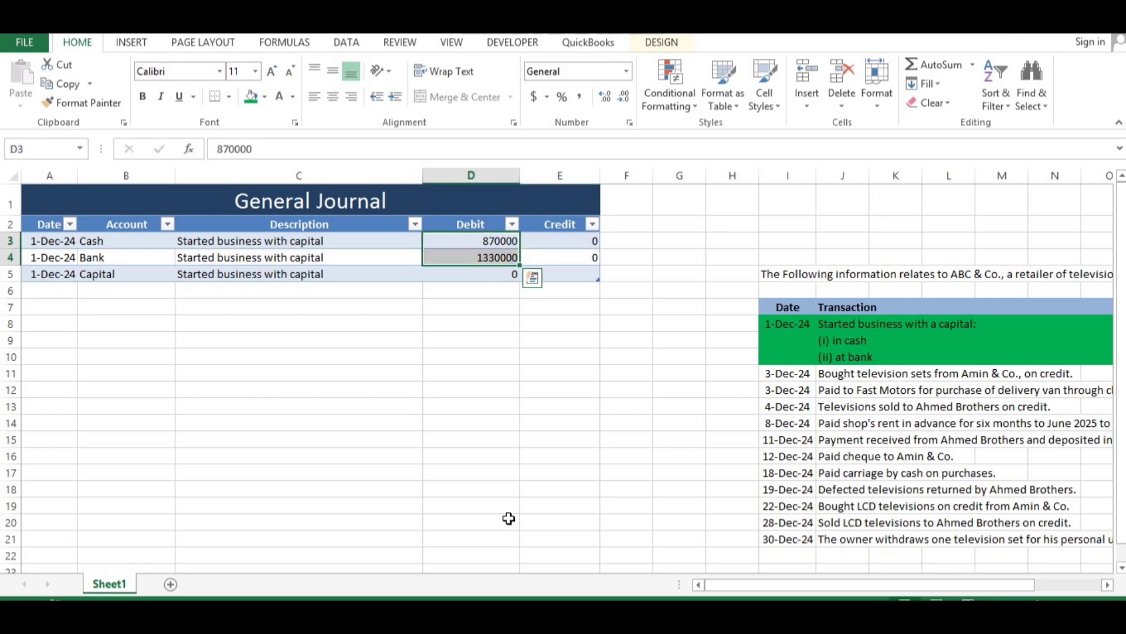
key(Down)
key(Right)
key(Down)
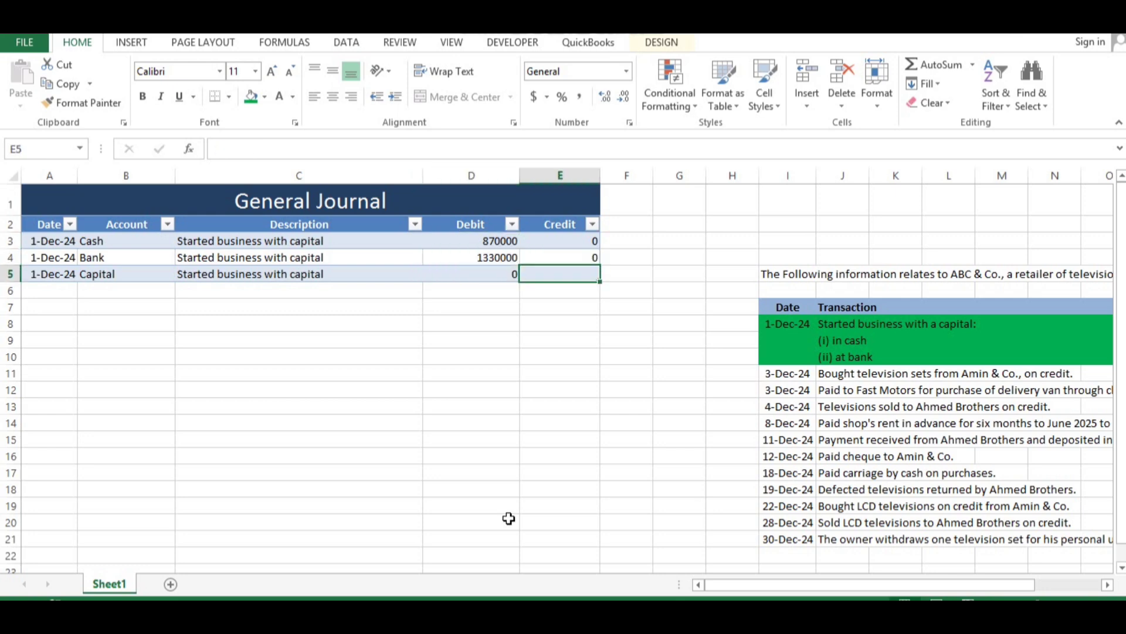
text(2200000)
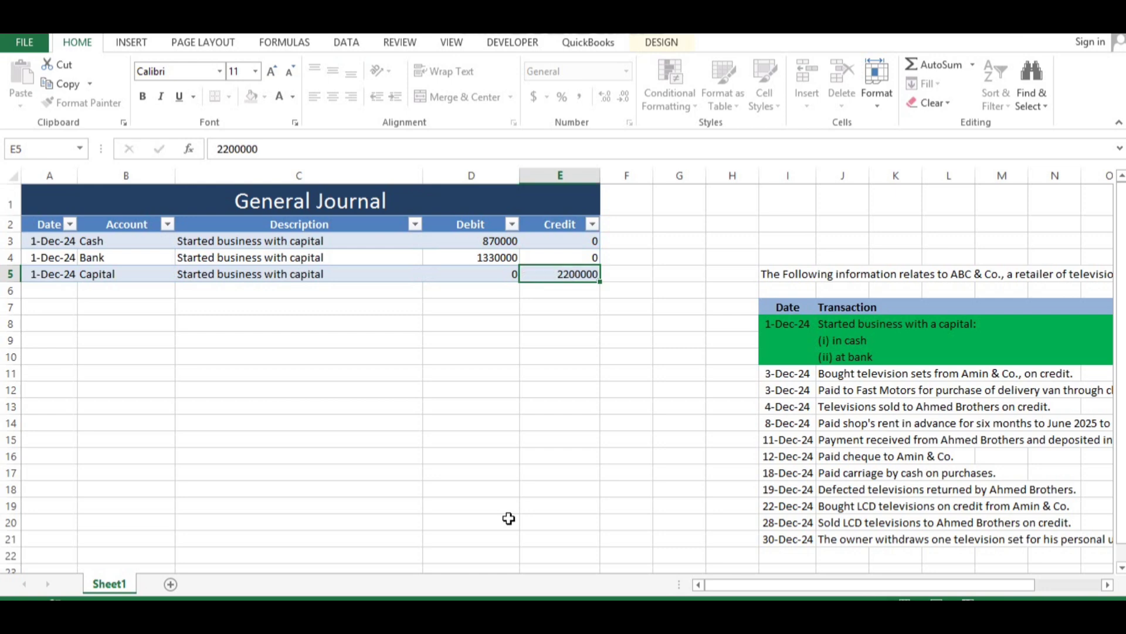
key(Return)
key(Left)
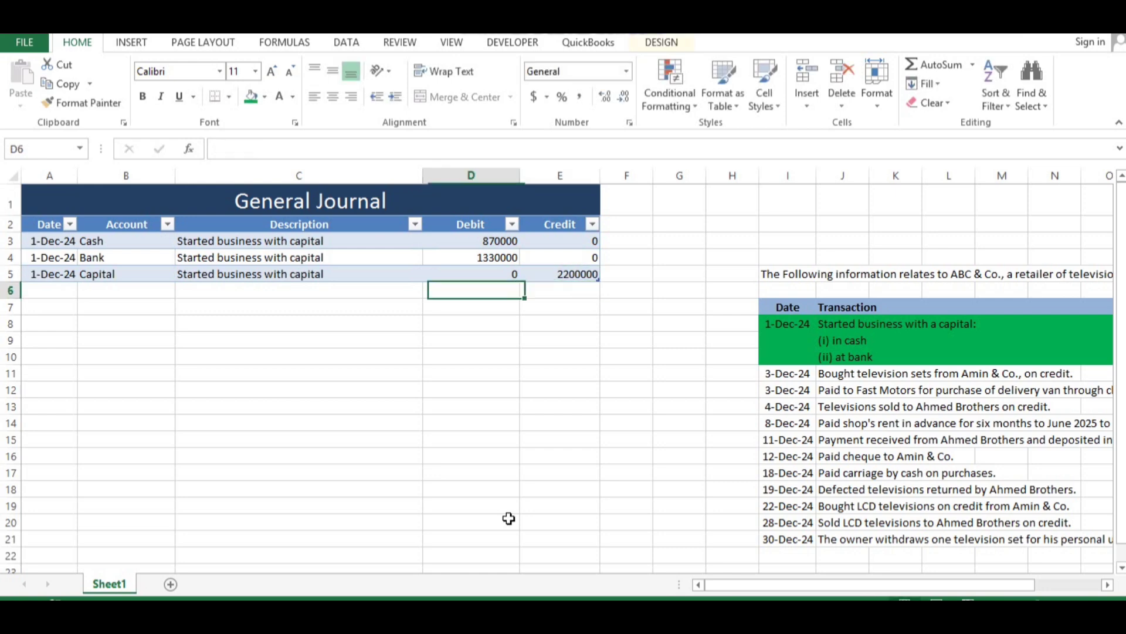
key(Left)
key(Left)
key(Up)
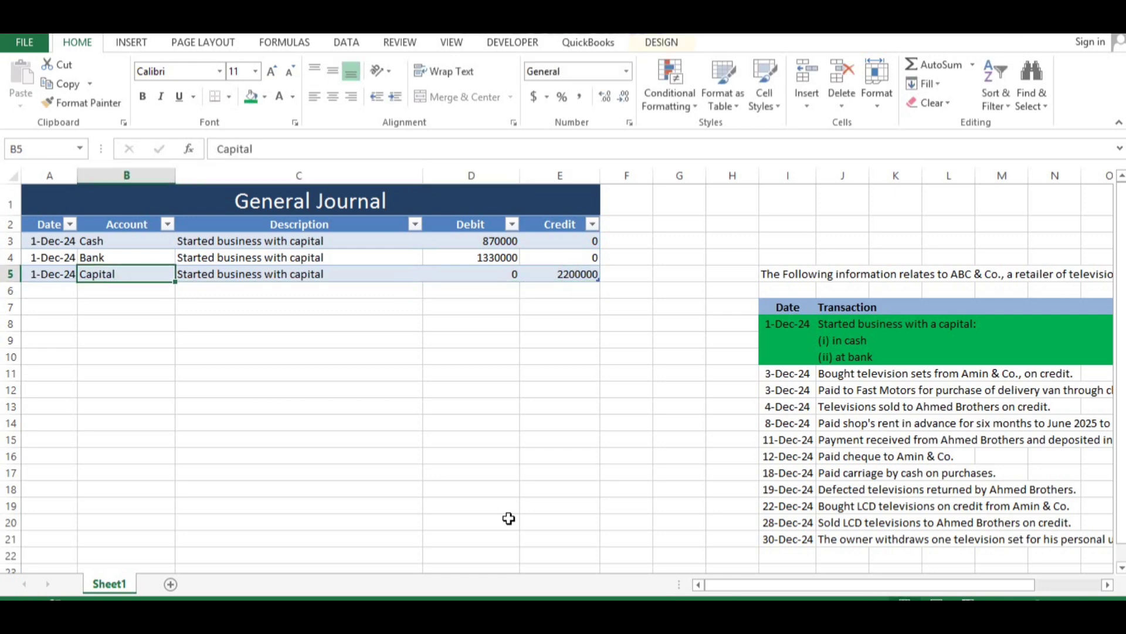
Step: Apply the comma number style to the whole Debit and Credit columns
click(491, 175)
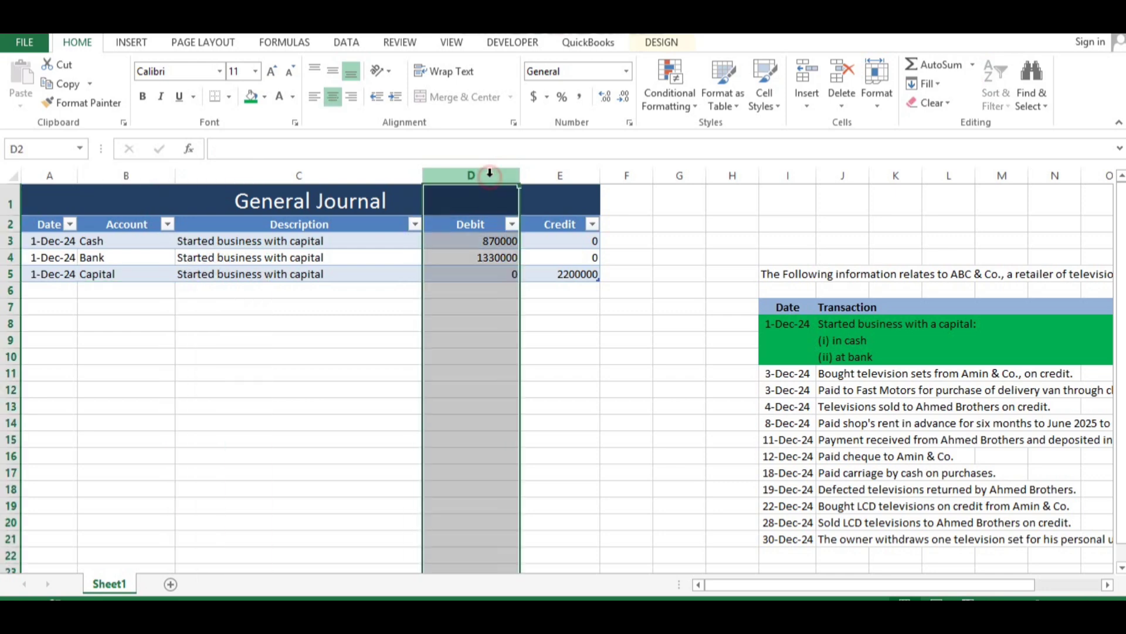
click(580, 98)
click(564, 176)
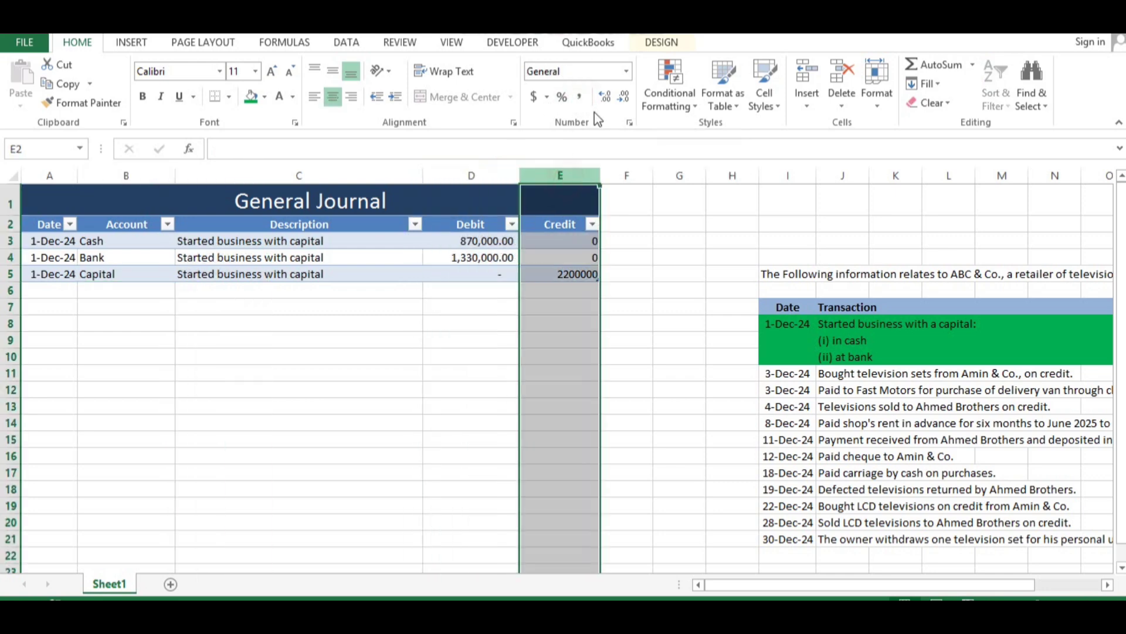
click(581, 99)
key(Down)
key(Down)
key(Down)
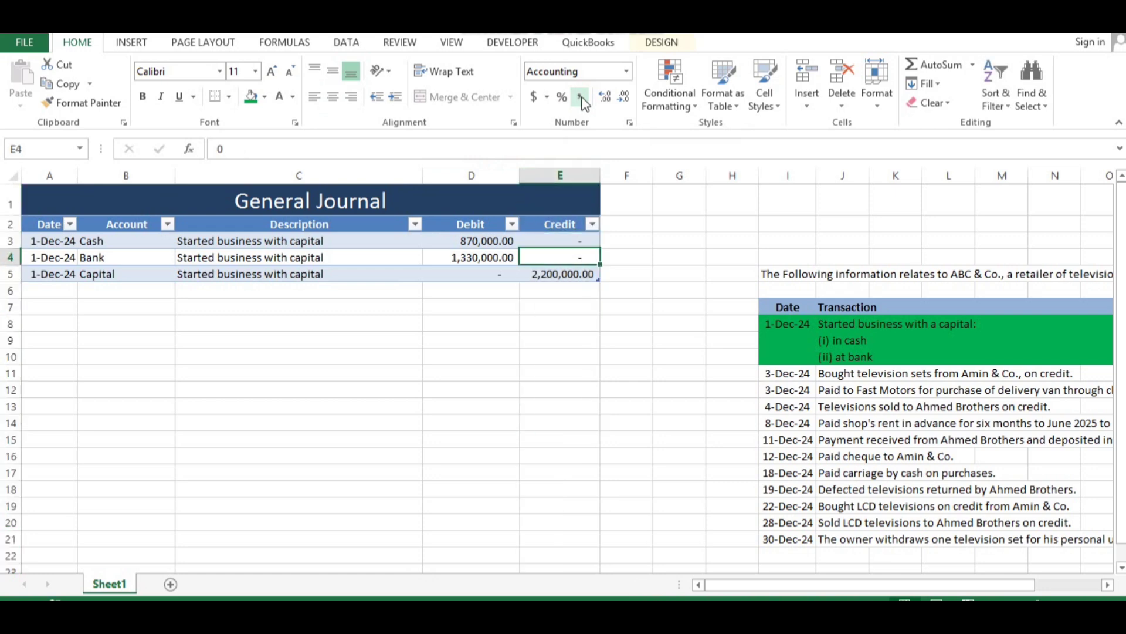
key(Up)
key(Up)
key(Left)
key(Up)
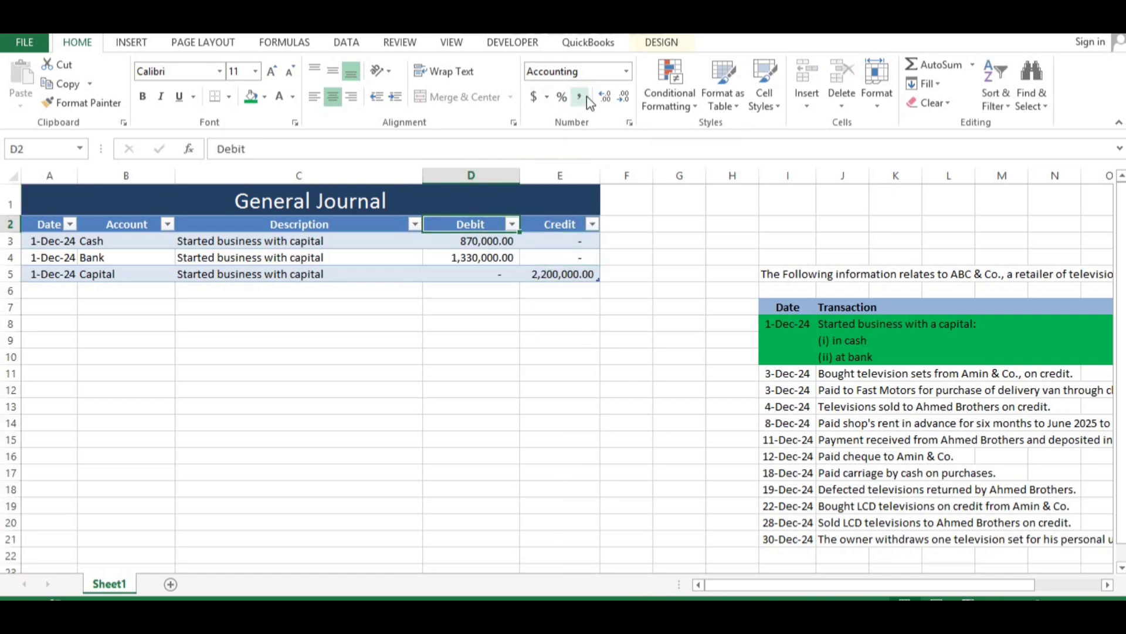
Step: Remove both decimal places from the numbers in the Debit and Credit columns
key(ctrl+space)
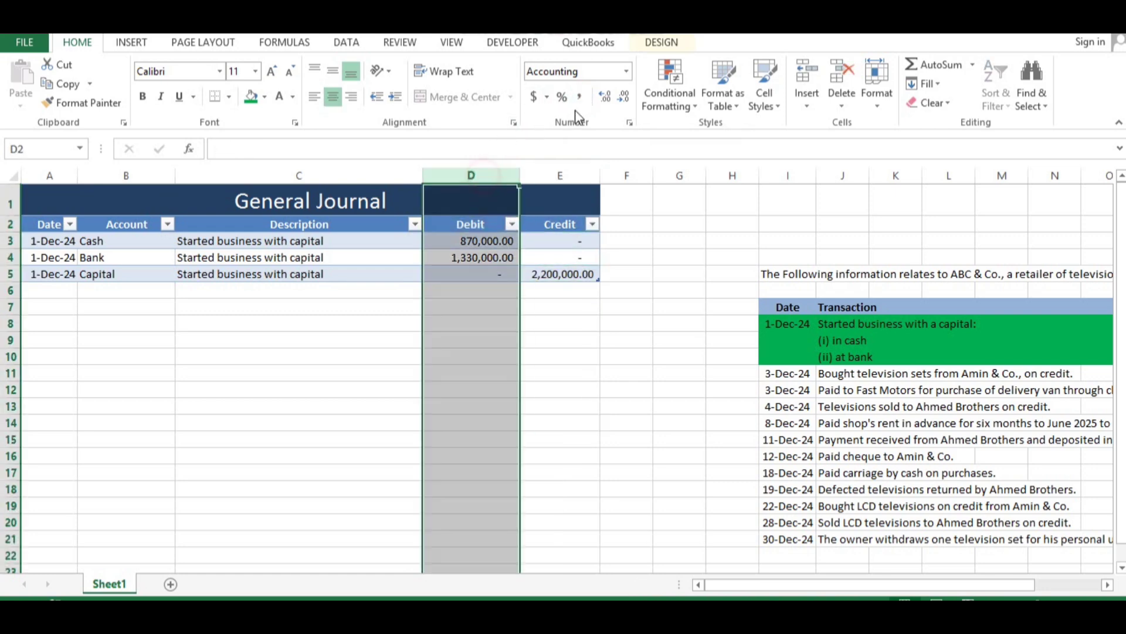
click(623, 96)
click(624, 96)
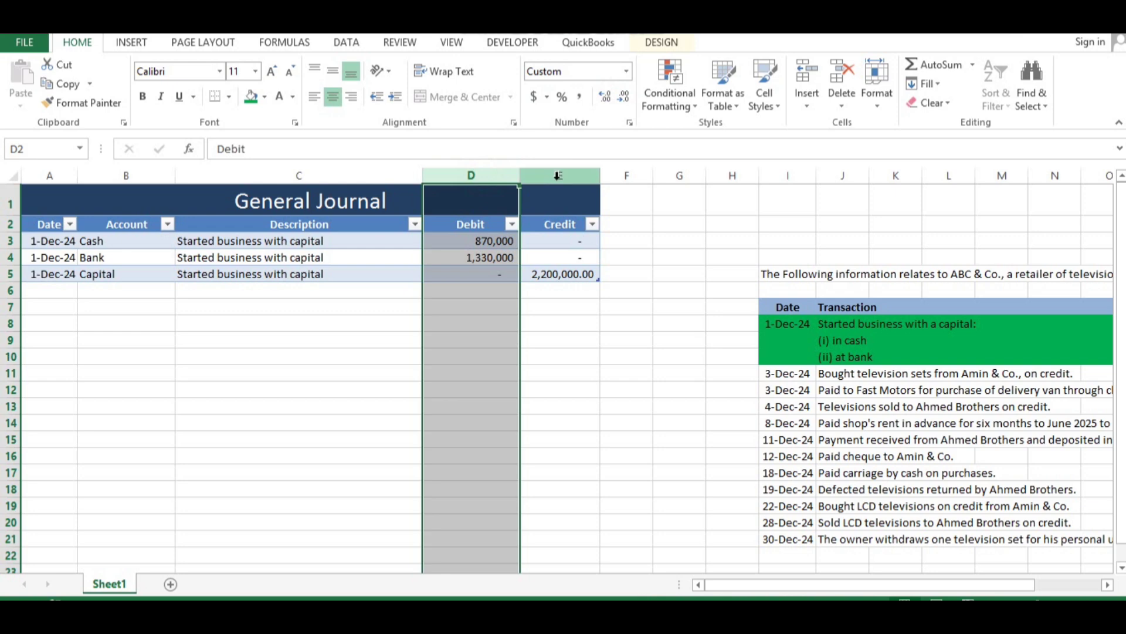
click(561, 171)
click(624, 98)
click(624, 98)
key(Down)
key(Down)
key(Left)
key(Left)
key(Left)
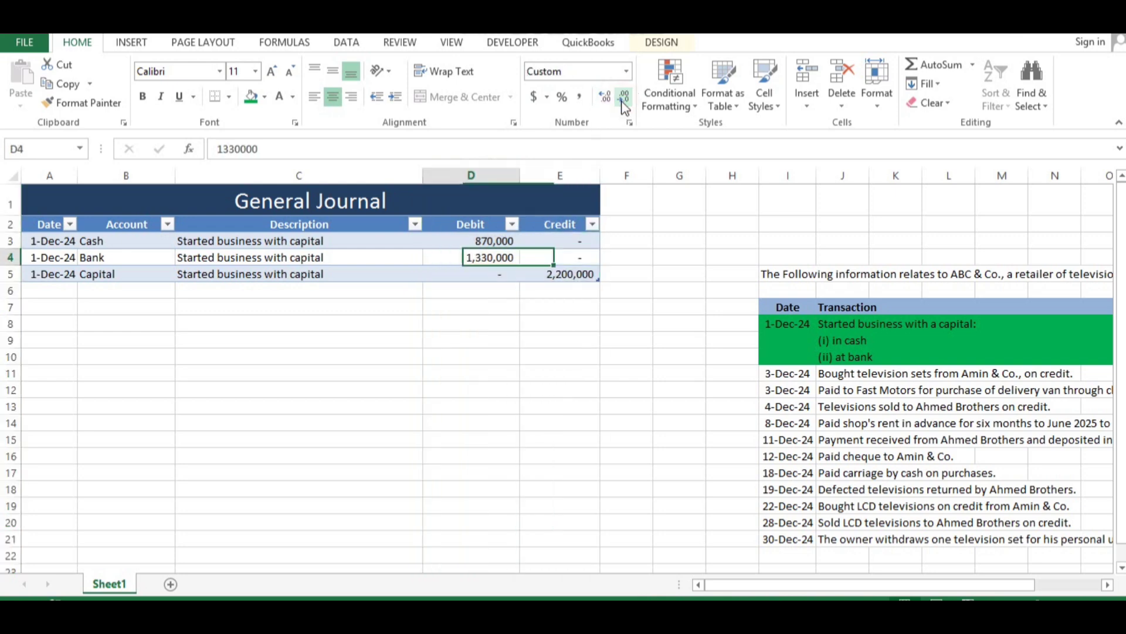
Step: Mark the 3-Dec-24 purchase from Amin & Co. in the transaction list with green fill, from its date through its Rupees amount
key(Down)
key(Left)
key(Down)
key(Right)
key(Down)
key(Down)
key(Right)
key(Right)
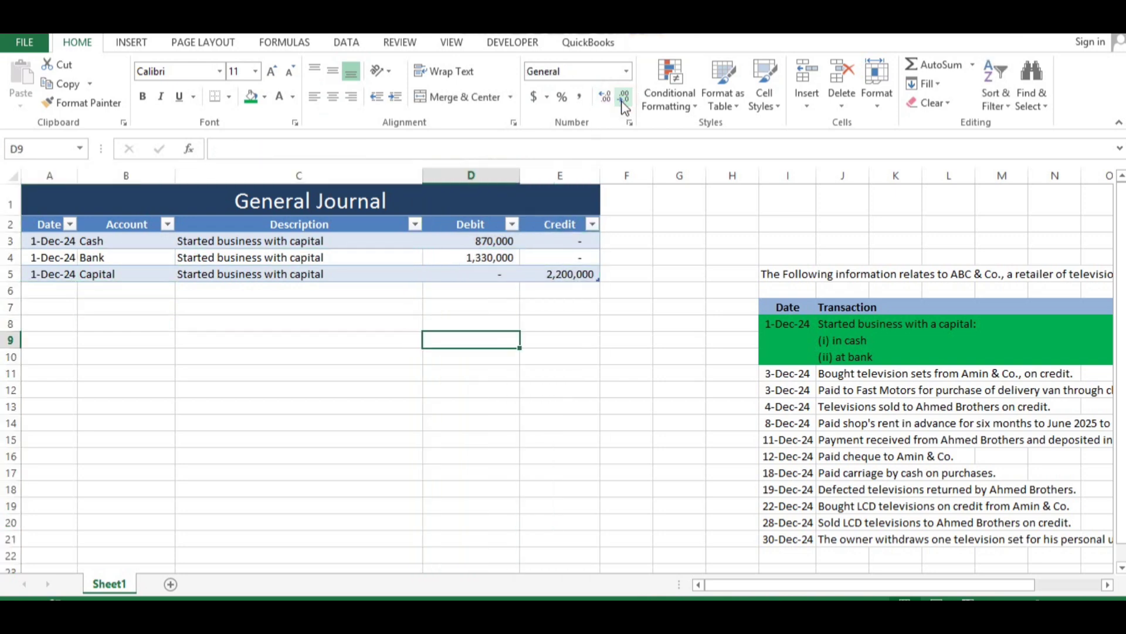
key(Right)
key(Right)
key(Right)
key(Right)
key(Down)
key(Down)
key(Down)
key(Right)
key(shift+Right)
key(shift+Right)
key(shift+Right)
key(shift+Right)
key(shift+Right)
key(shift+Right)
key(shift+Right)
key(shift+Right)
key(shift+Right)
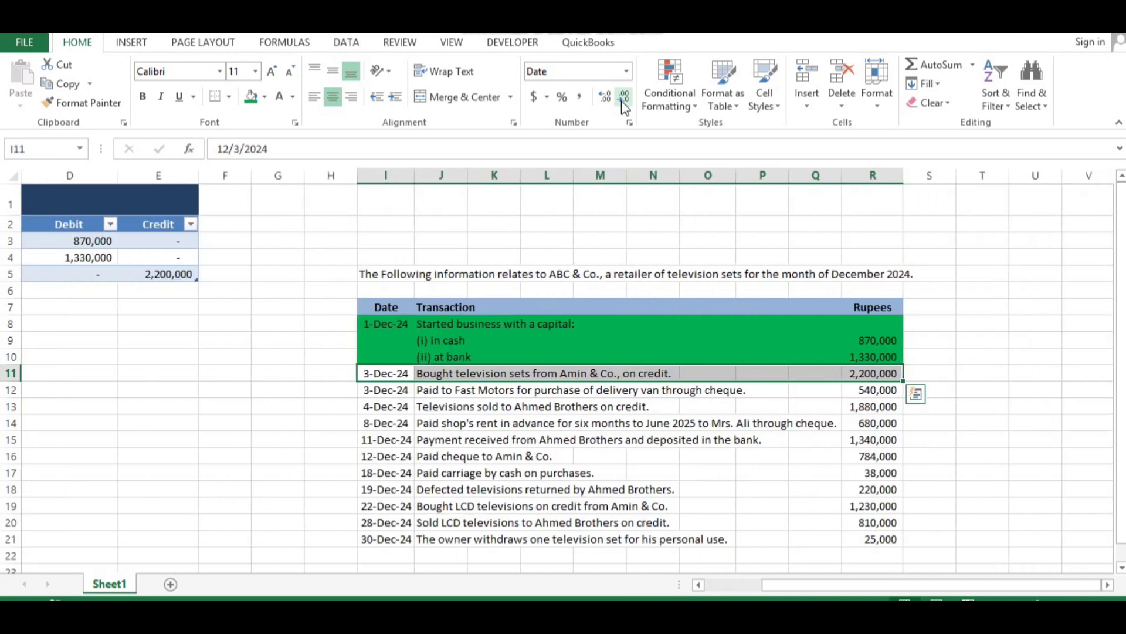
click(255, 103)
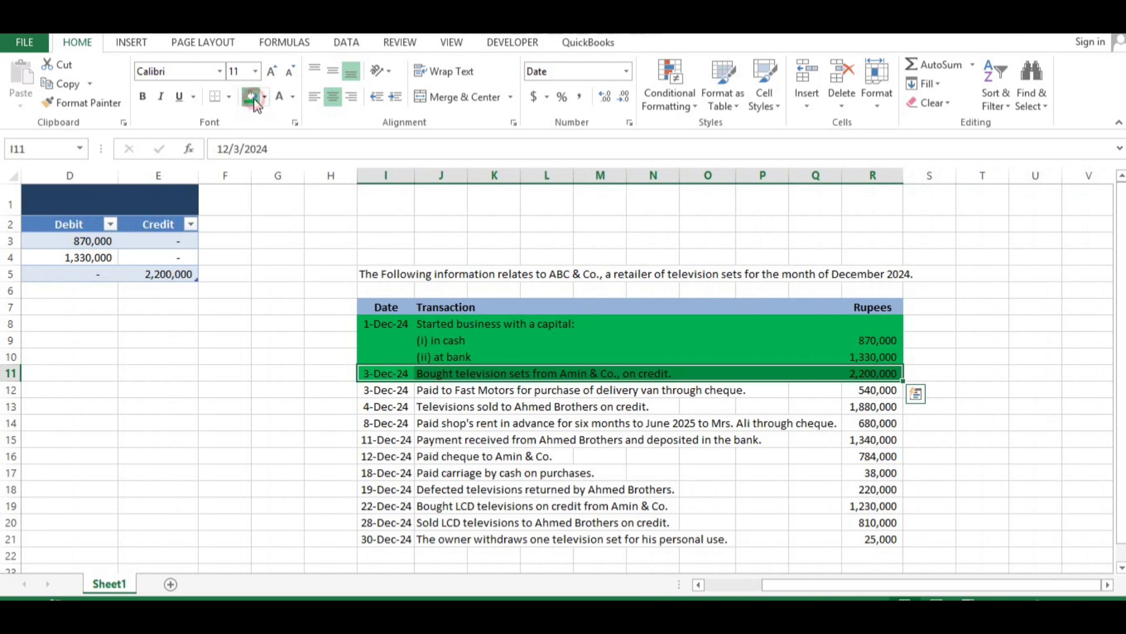
Step: Start a new journal row in row 6 by copying the date above and changing it to 3-Dec-24
key(Down)
key(Left)
key(Left)
key(Left)
key(Left)
key(Left)
key(Left)
key(Left)
key(Left)
key(Up)
key(Up)
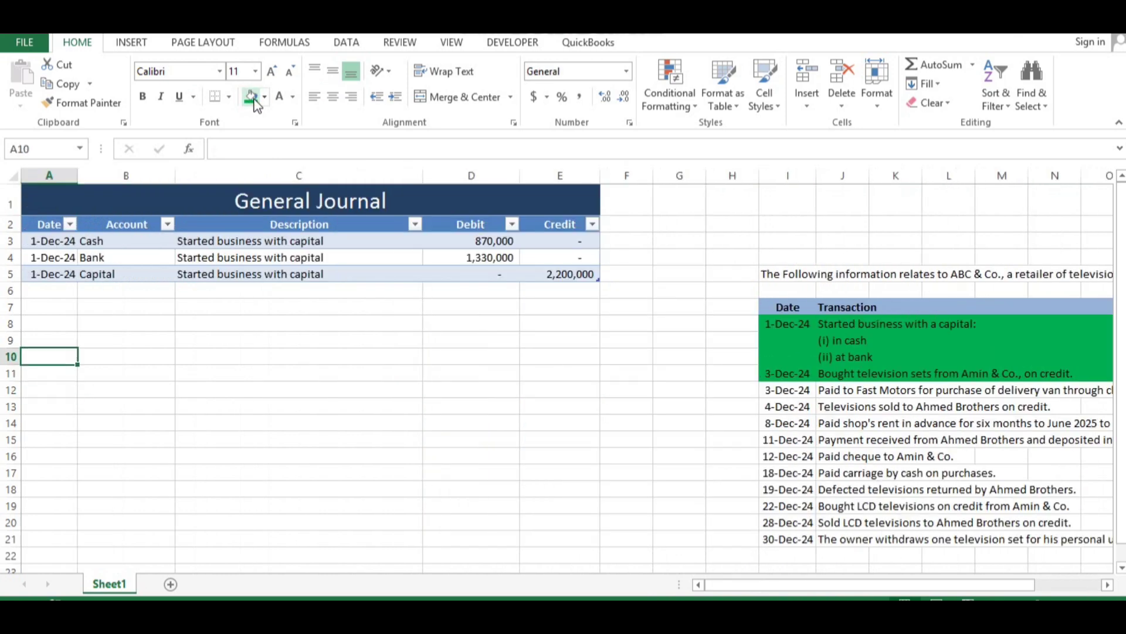
key(Up)
key(Up)
key(Up)
key(Up)
key(ctrl+d)
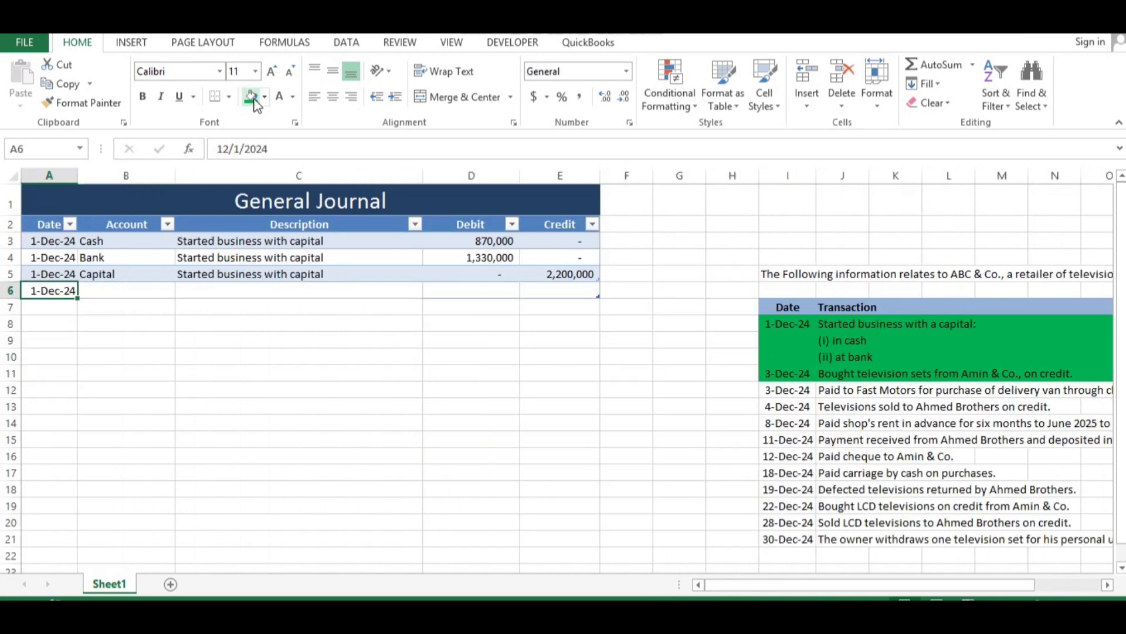
key(F2)
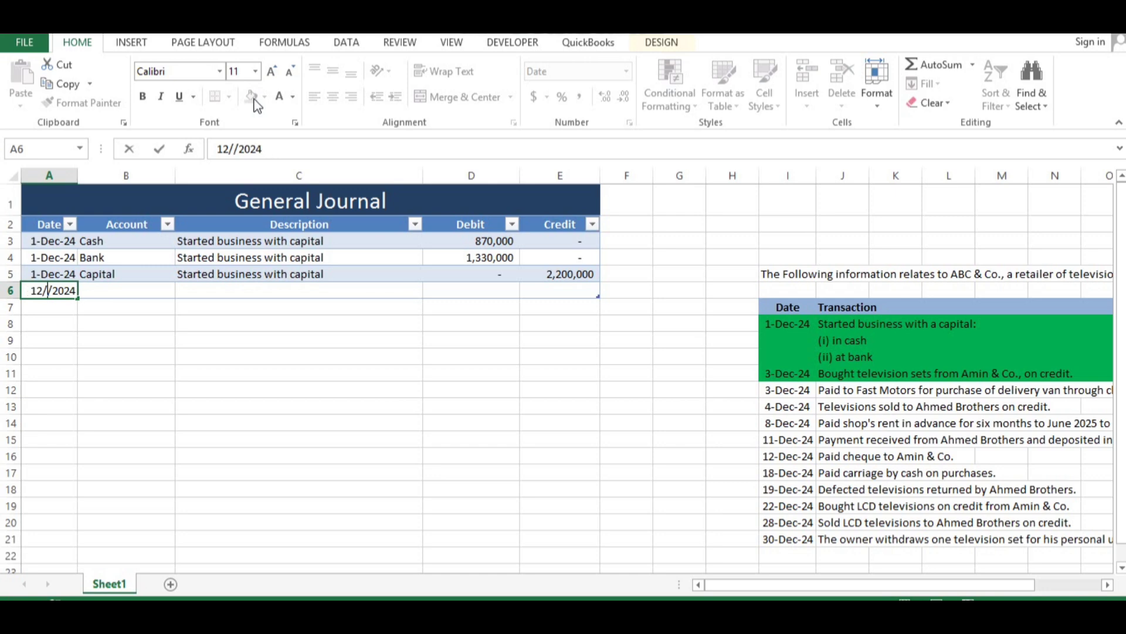
key(BackSpace)
text(3)
key(Return)
key(Right)
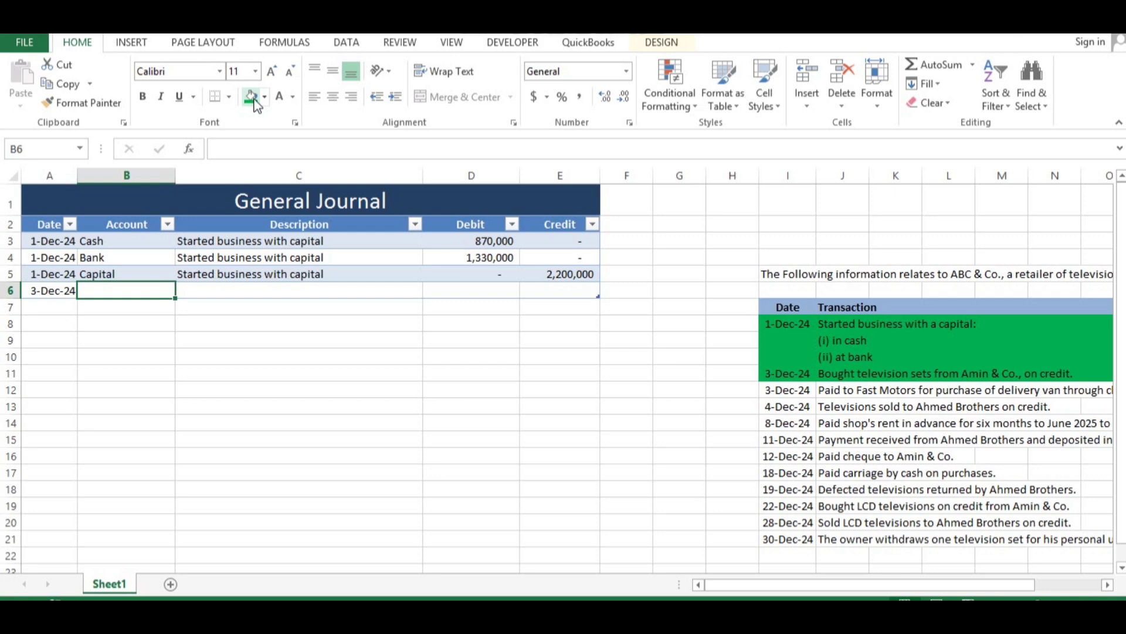
Step: Enter the account Purchases and the description "Purchased Television sets on credit" in row 6
text(Purchases)
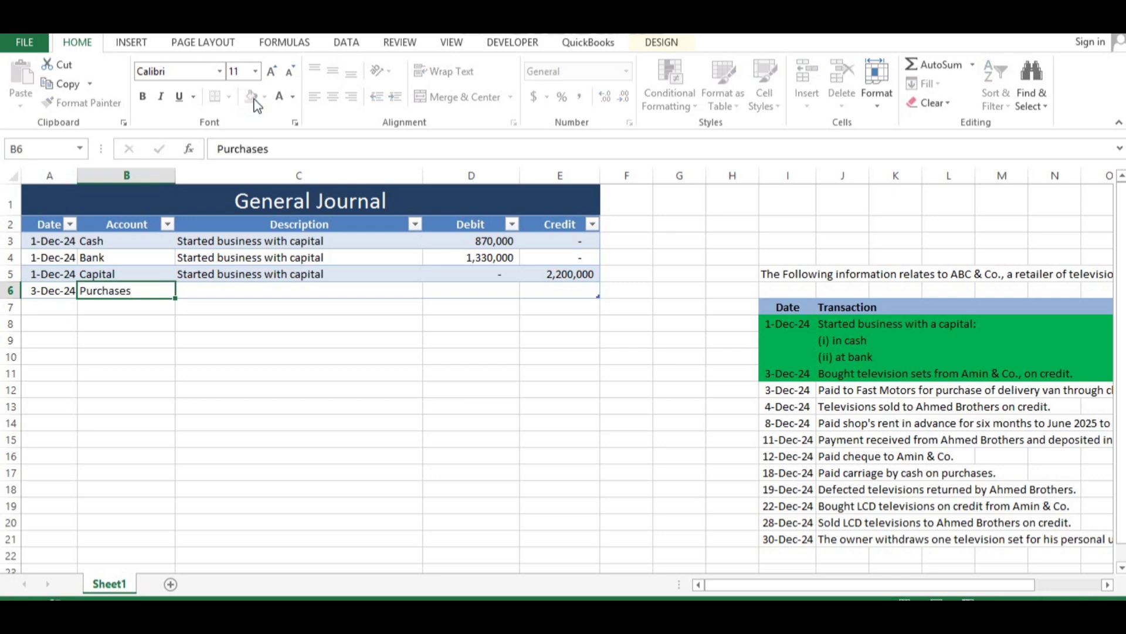
key(Tab)
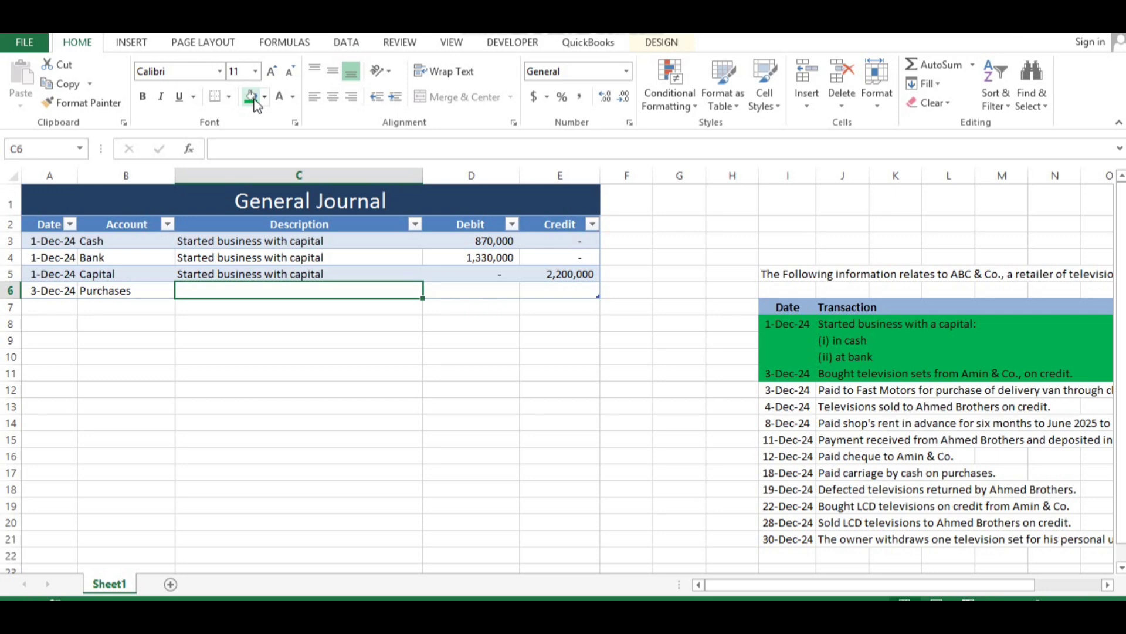
text(Purchase)
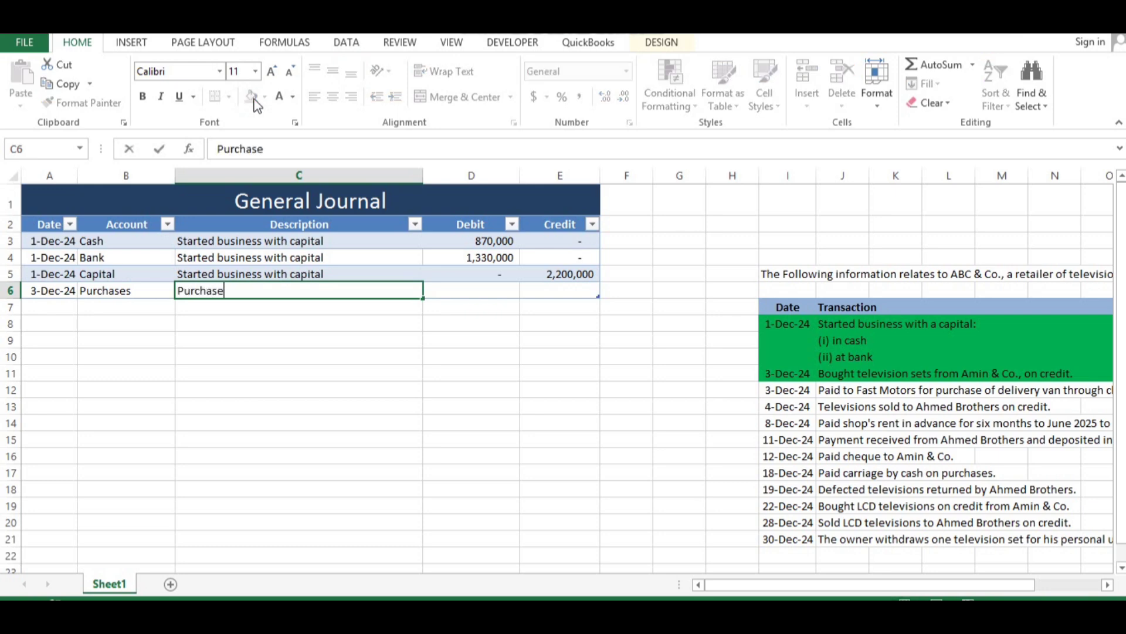
text(d Television se)
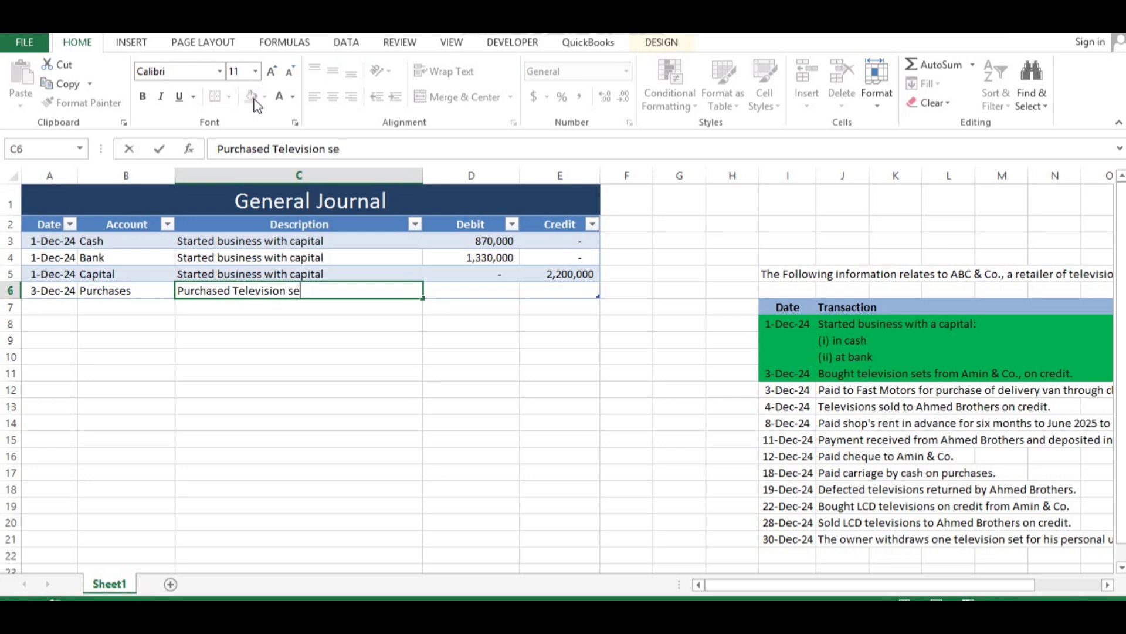
text(ts on credit)
key(Tab)
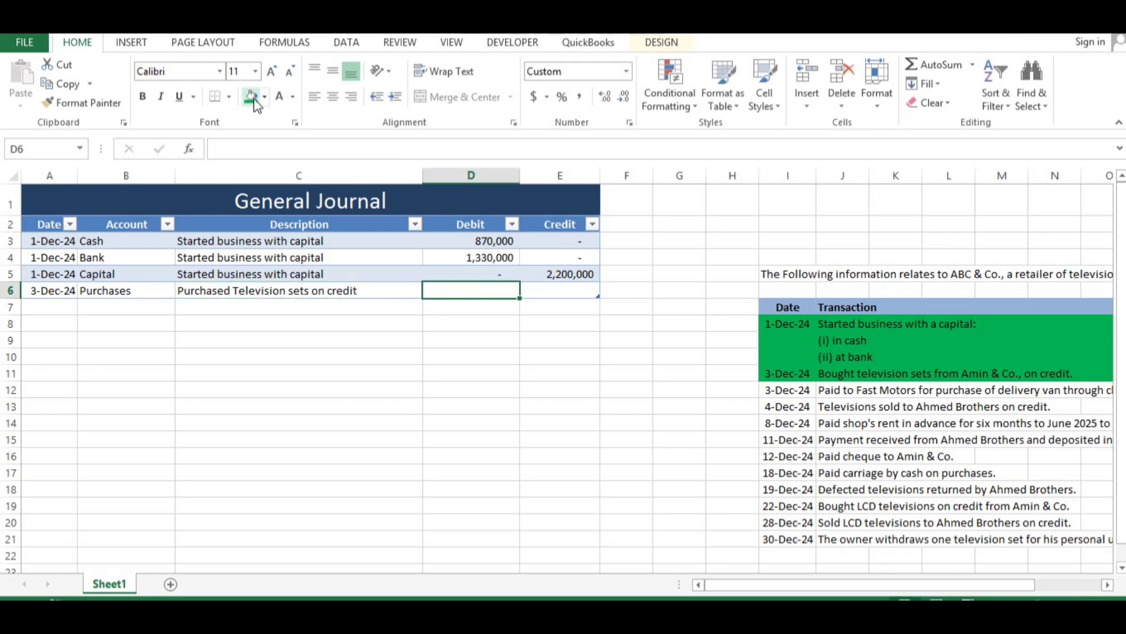
Step: Enter a debit of 2200000, per the Amin & Co. purchase in the transaction list, and a credit of 0 for the Purchases entry
key(Right)
key(Right)
key(Right)
key(Right)
key(Right)
key(Right)
key(Right)
key(Right)
key(Right)
key(Right)
key(Right)
key(Right)
key(Right)
key(Right)
key(Right)
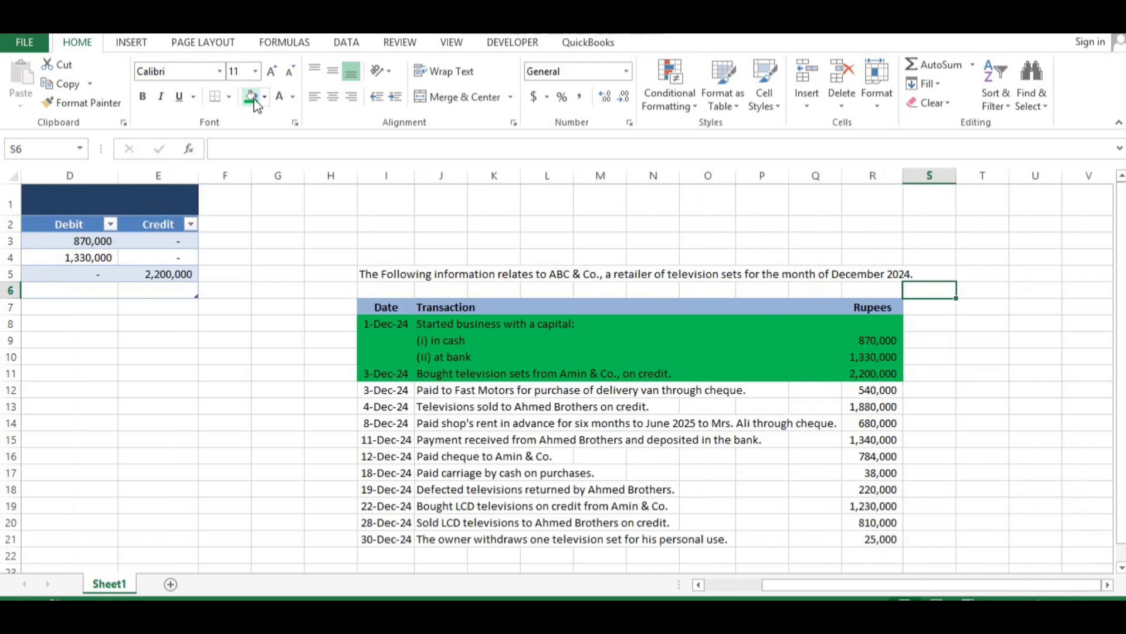
key(Left)
key(Left)
key(Left)
key(Left)
key(Left)
key(Left)
key(Left)
key(Left)
key(Left)
key(Left)
key(Left)
key(Left)
key(Left)
key(Left)
key(Left)
key(Left)
key(Left)
key(Left)
key(Right)
key(Right)
key(Right)
key(Right)
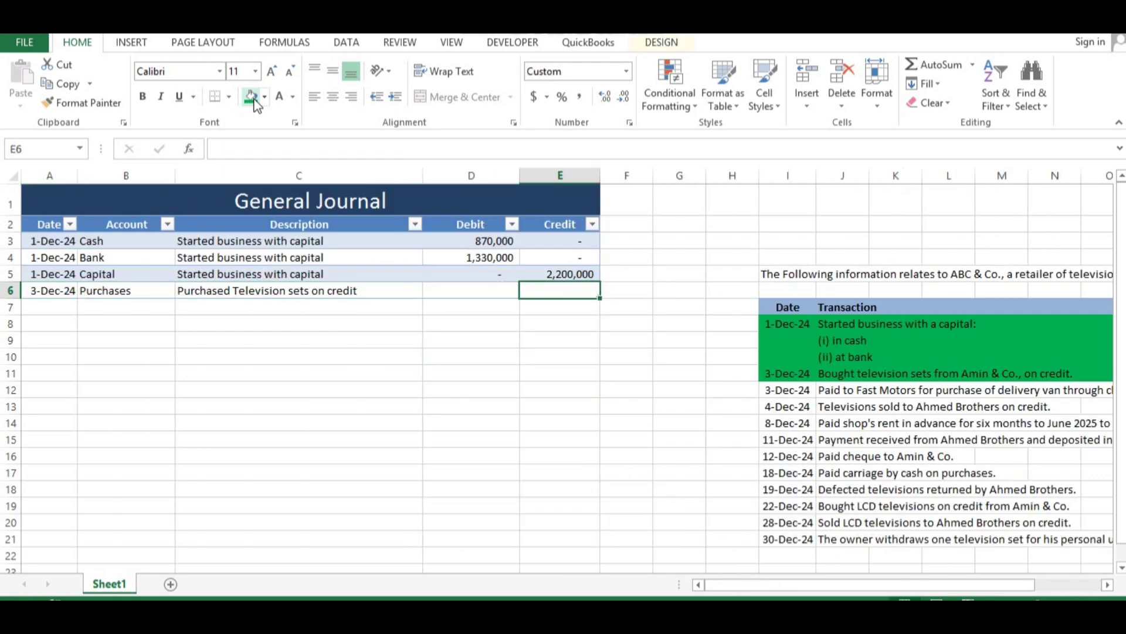
key(Left)
text(2200000)
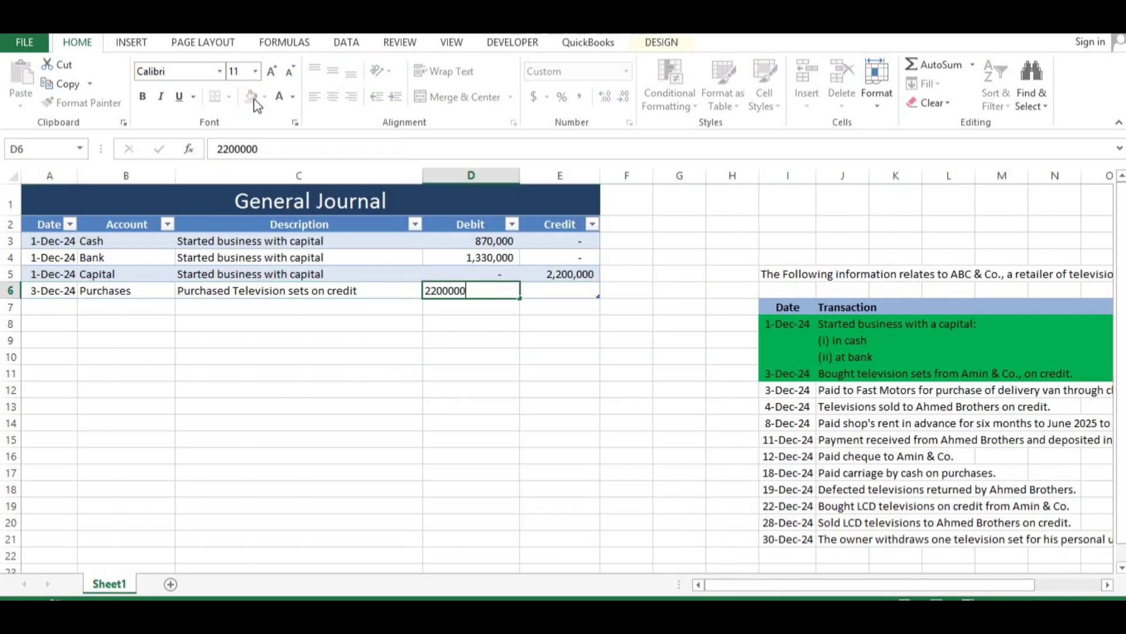
key(Tab)
text(0)
key(Return)
Step: Add a journal entry in row 7 with the same 3-Dec-24 date and the account "Amin & Co. (Payables)"
key(Left)
key(Left)
key(Left)
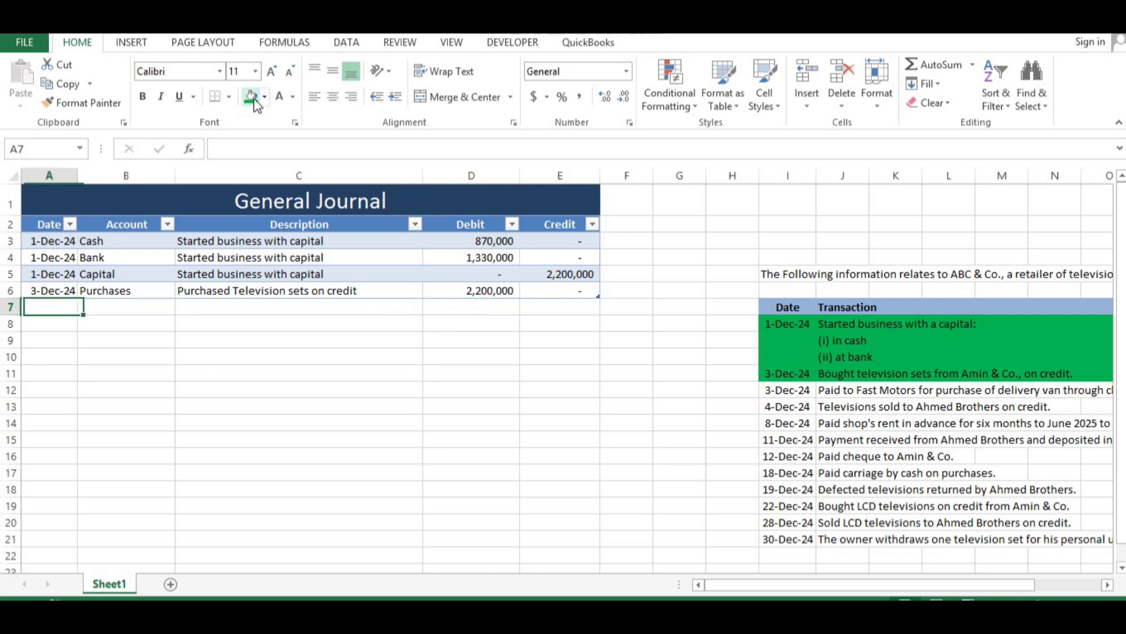
key(ctrl+d)
key(Tab)
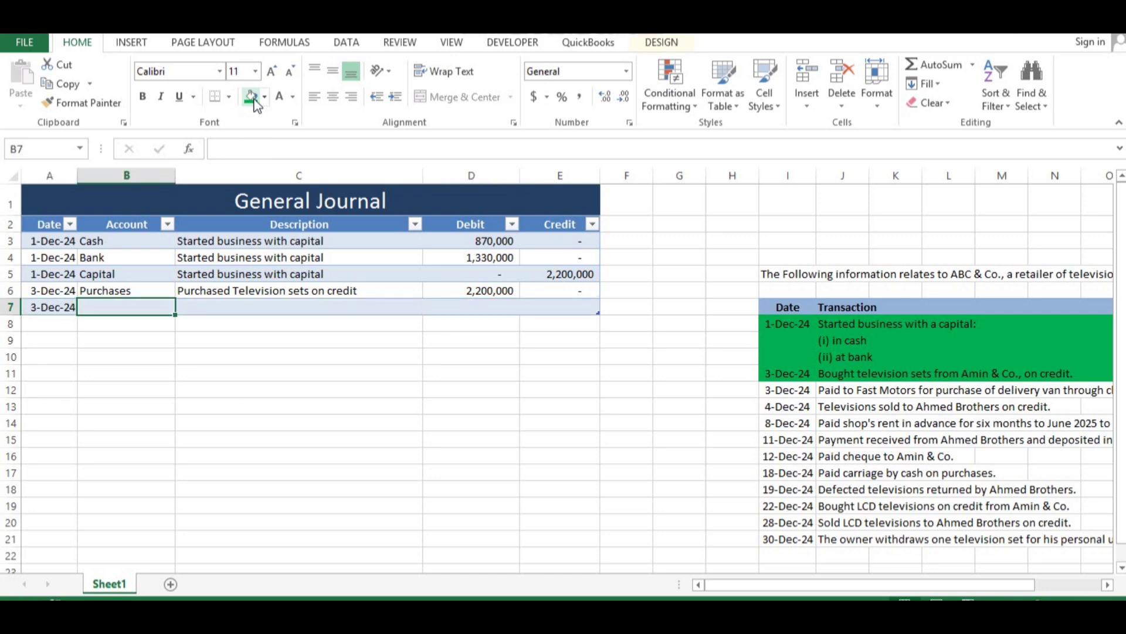
text(Amin)
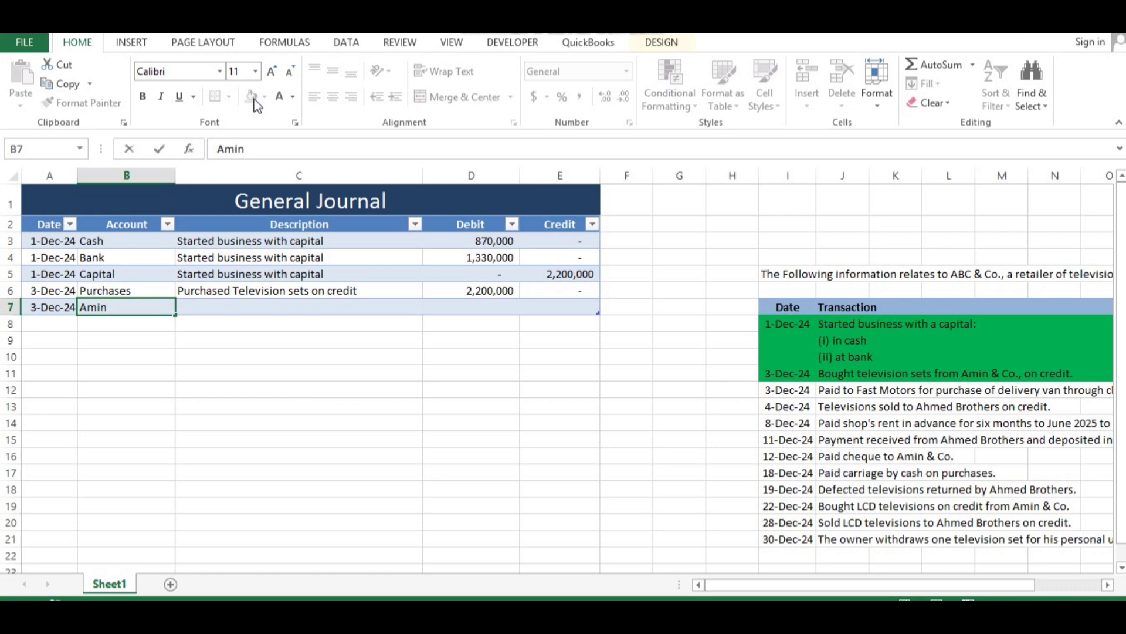
text( & Co. (Payables)
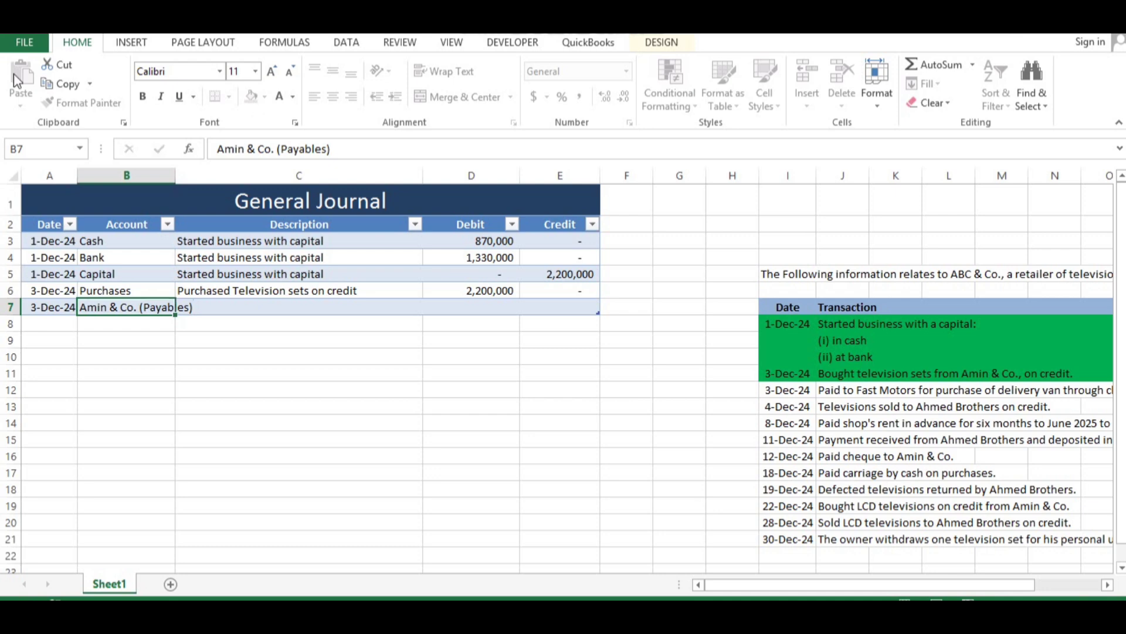
Step: Widen the Account column to fit the payables name and describe the row 7 entry as "Purchased Television sets on credit"
key(Tab)
drag(172, 183, 200, 179)
text(Purchased Television sets on credit)
key(Tab)
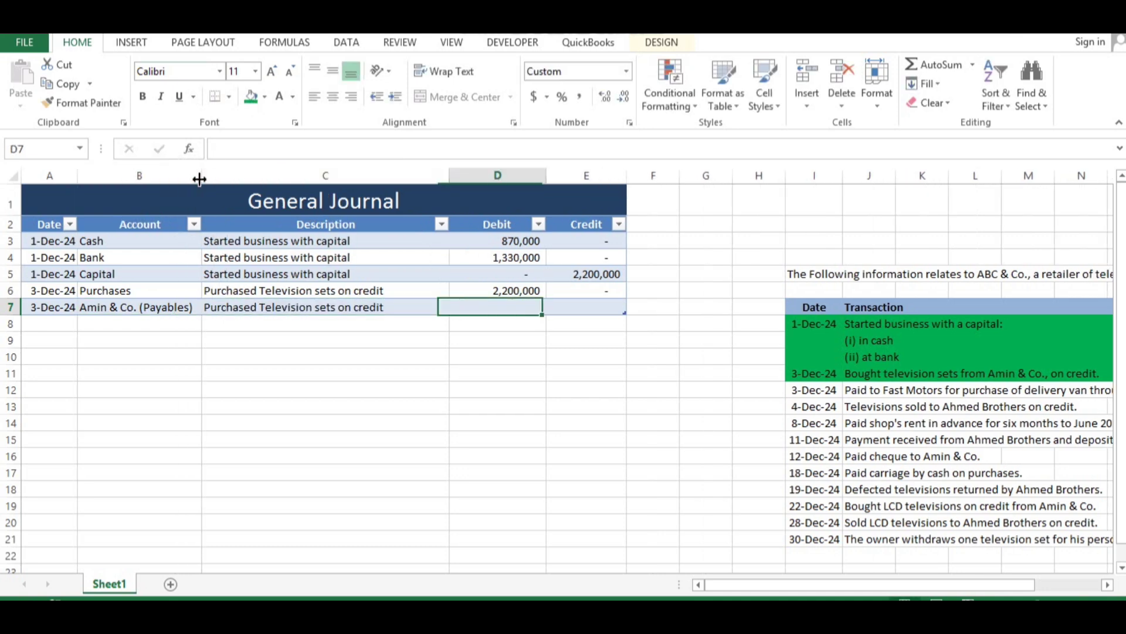
Step: Enter a debit of 0 and a credit of 2200000 for the Amin & Co. (Payables) entry in row 7
text(0)
key(Tab)
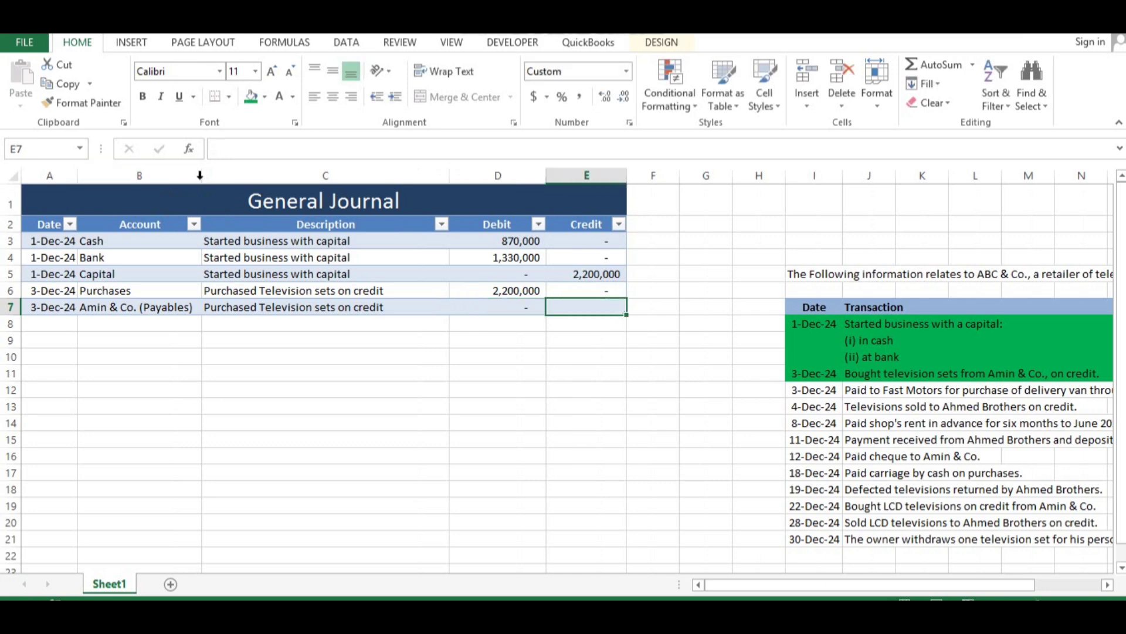
text(2)
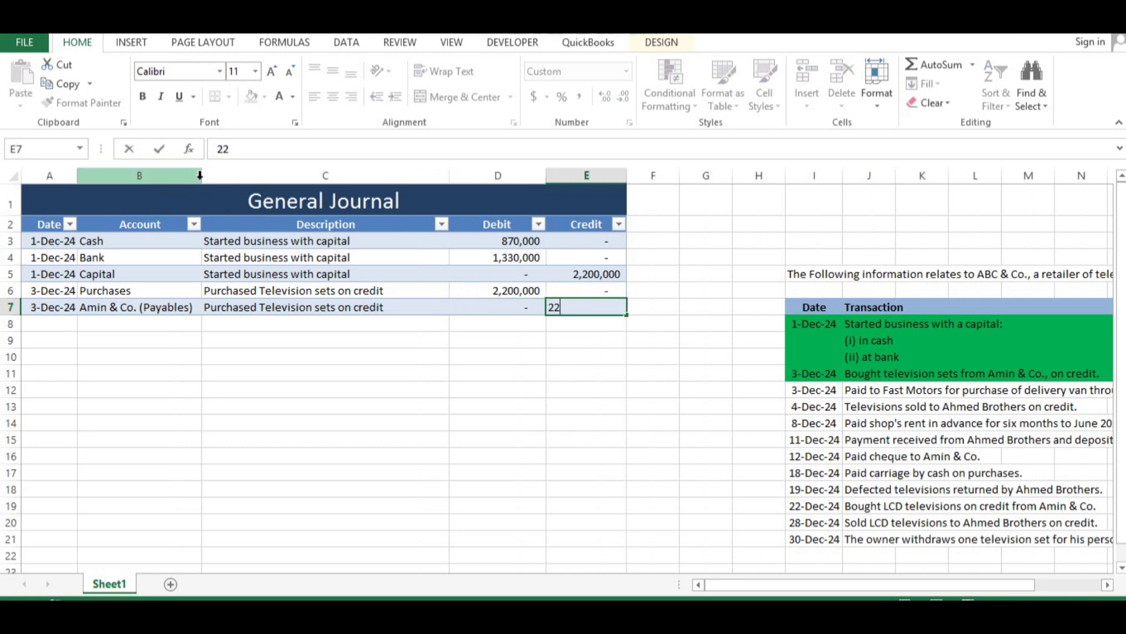
text(000000)
key(ctrl+Return)
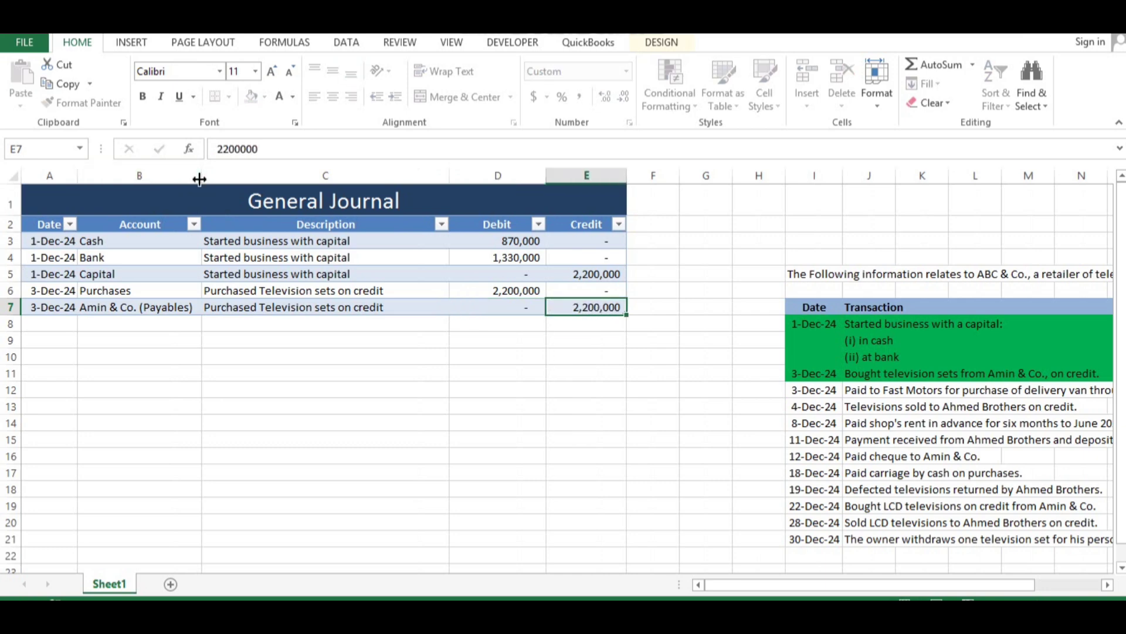
Step: Fill the 3-Dec-24 Fast Motors delivery van transaction, cells I12 to R12, with green in the transaction list
key(Down)
key(Down)
key(Right)
key(Right)
key(Right)
key(Down)
key(Down)
key(Down)
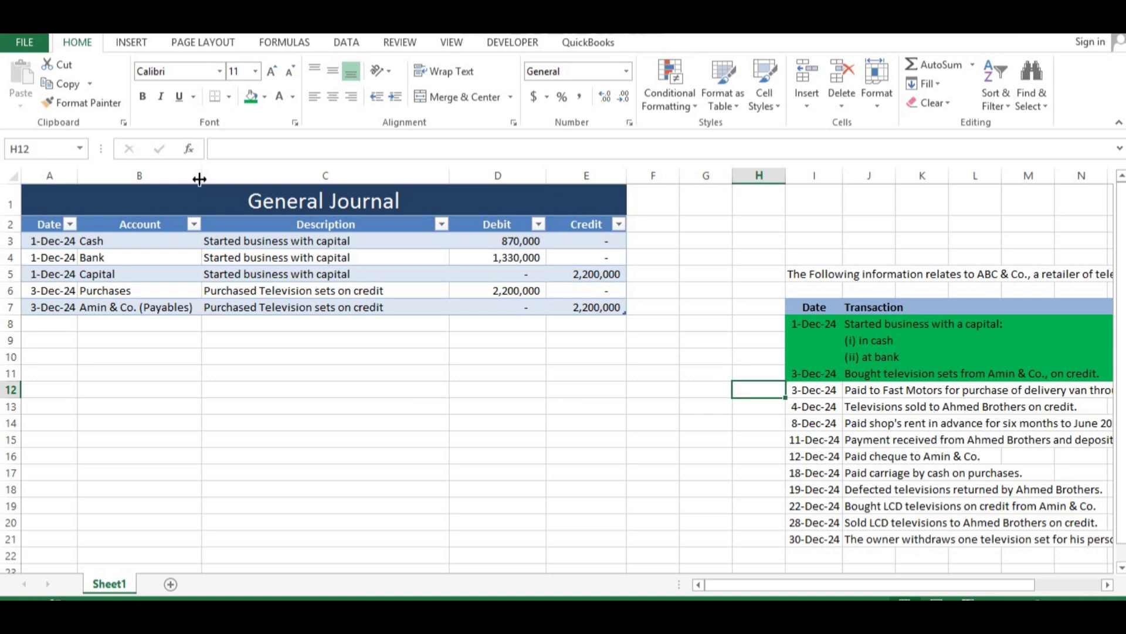
key(Right)
key(shift+Right)
key(shift+Right)
key(shift+Right)
key(shift+Right)
key(shift+Right)
key(shift+Right)
key(shift+Right)
key(shift+Right)
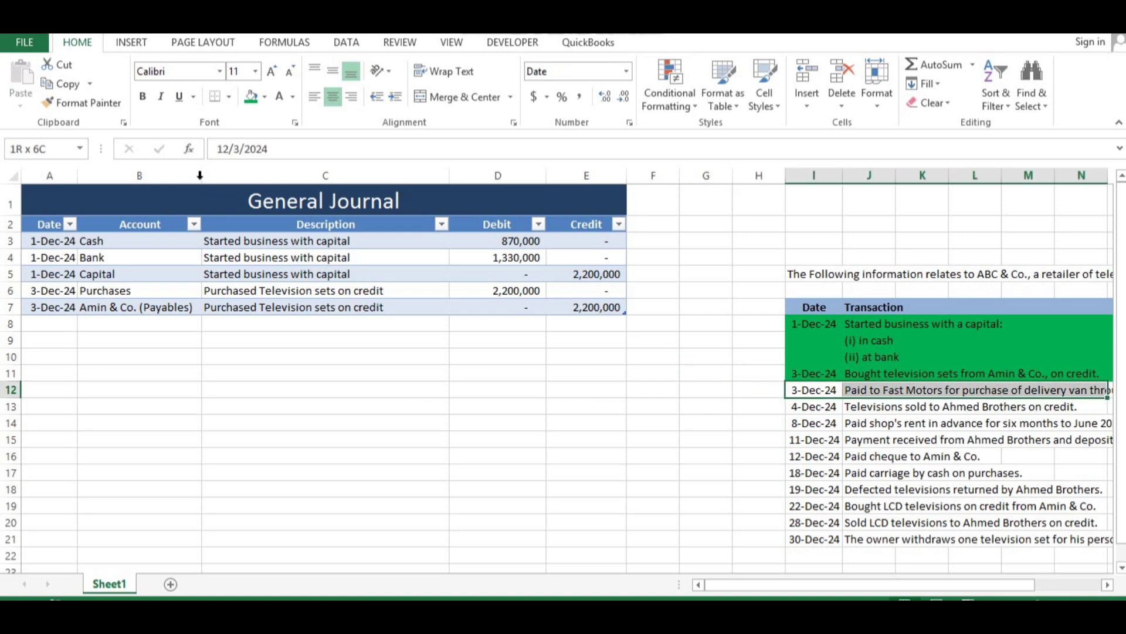
key(shift+Right)
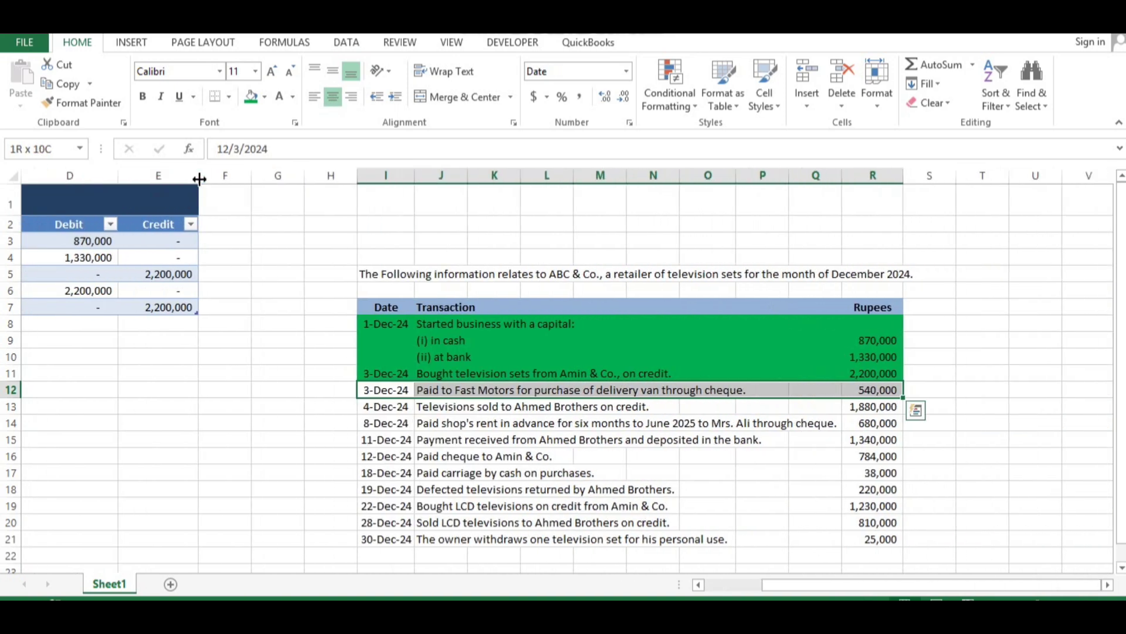
click(250, 98)
key(Down)
key(Up)
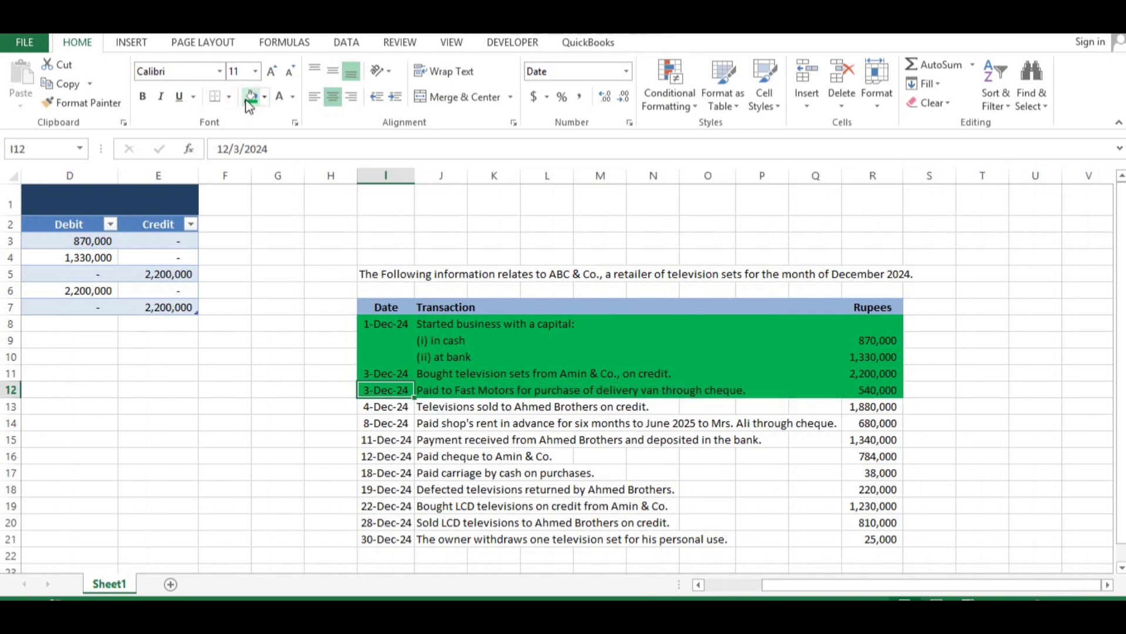
Step: Add a journal entry in row 8 with the date 3-Dec-24 copied from above and the account "Delivery Van"
key(Left)
key(Left)
key(Home)
key(Up)
key(Up)
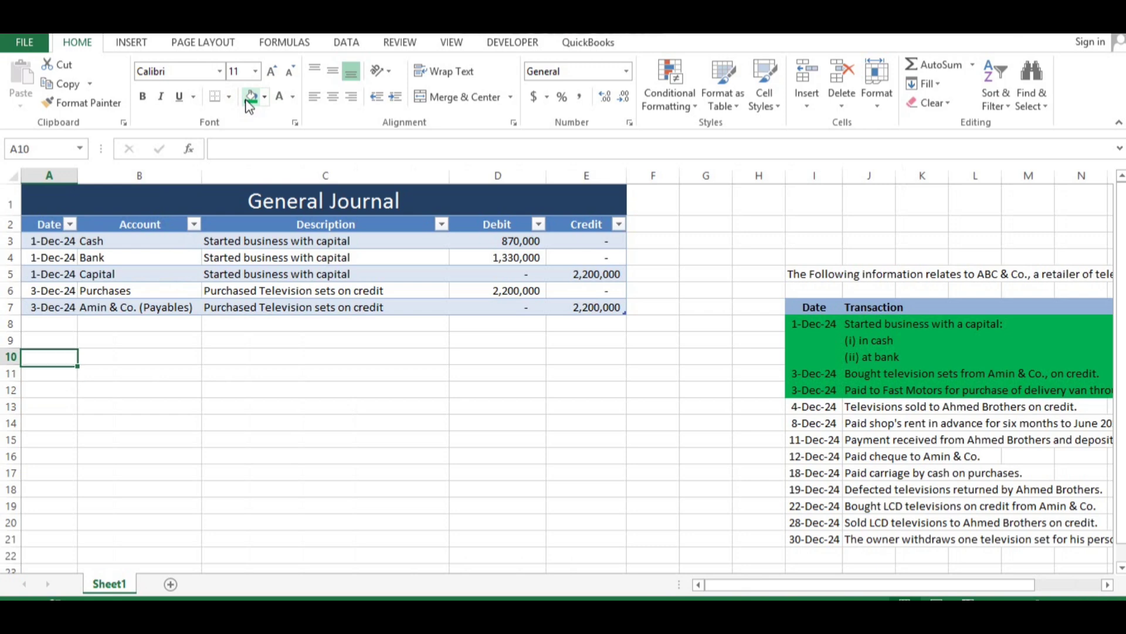
key(Up)
key(Up)
key(ctrl+d)
key(Tab)
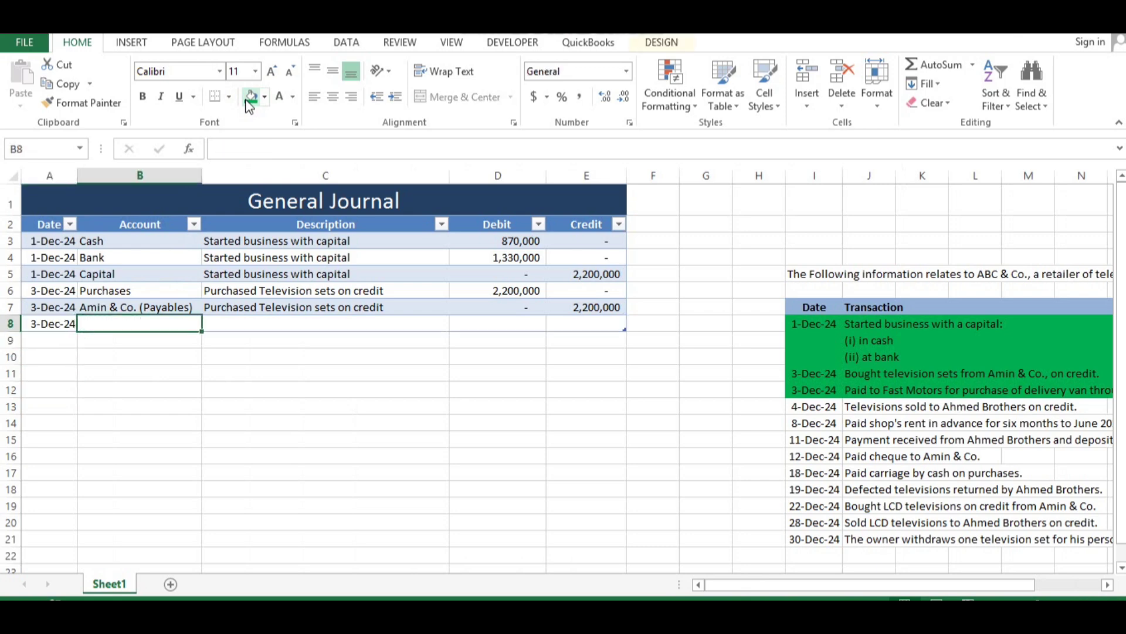
text(Deliv)
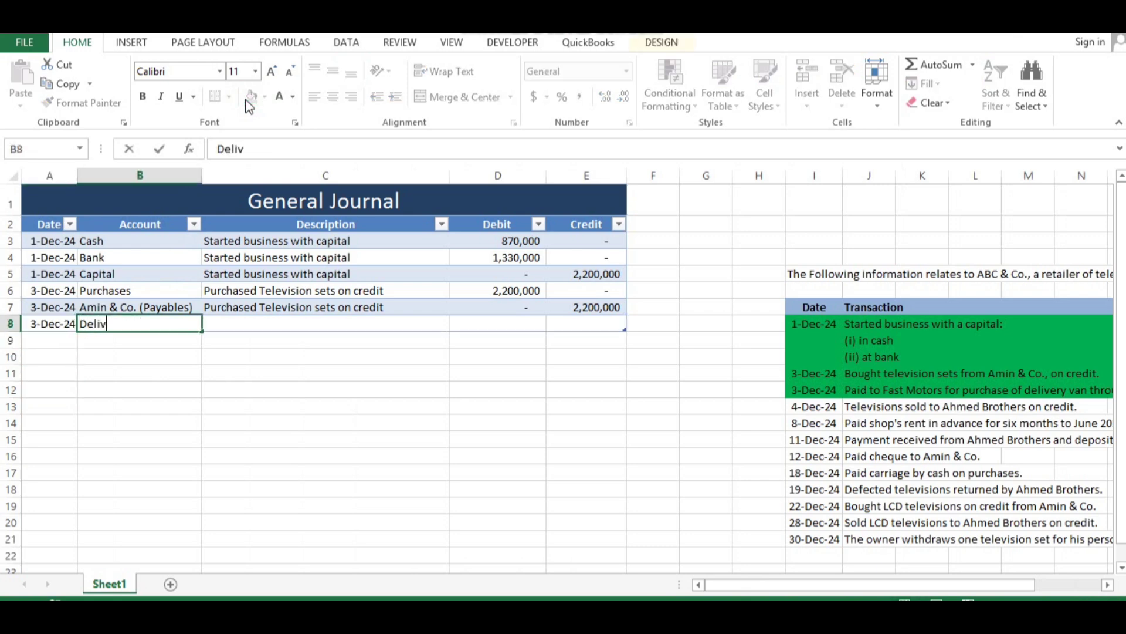
text(ery Van)
key(Tab)
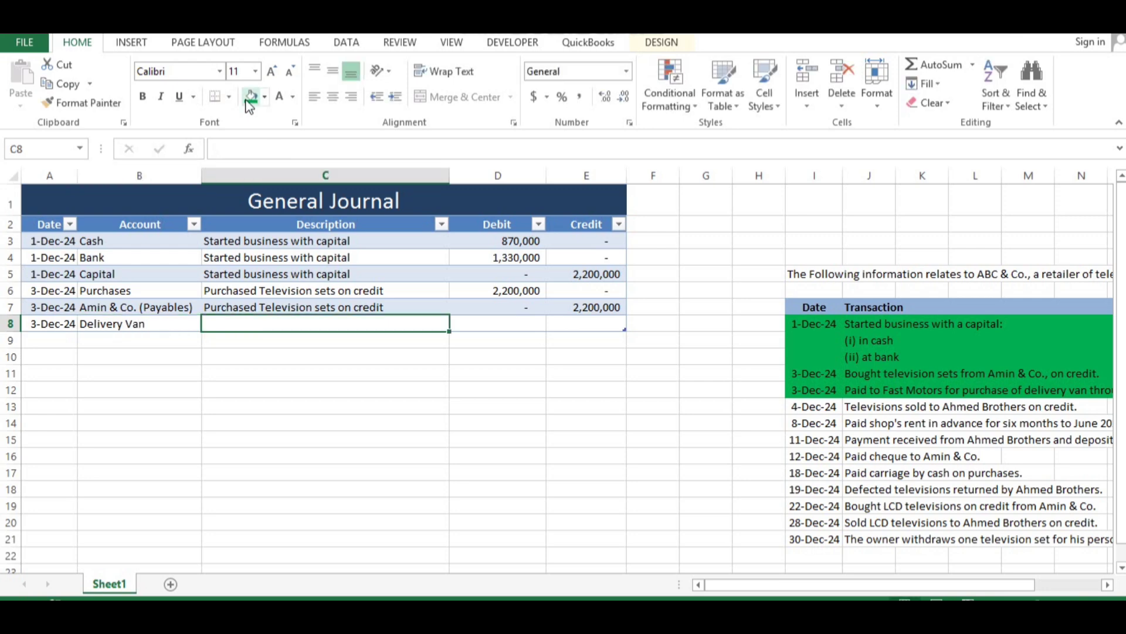
Step: Describe the Delivery Van entry in row 8 as "Purchased Delivery van from fast motors"
text(Purchased D)
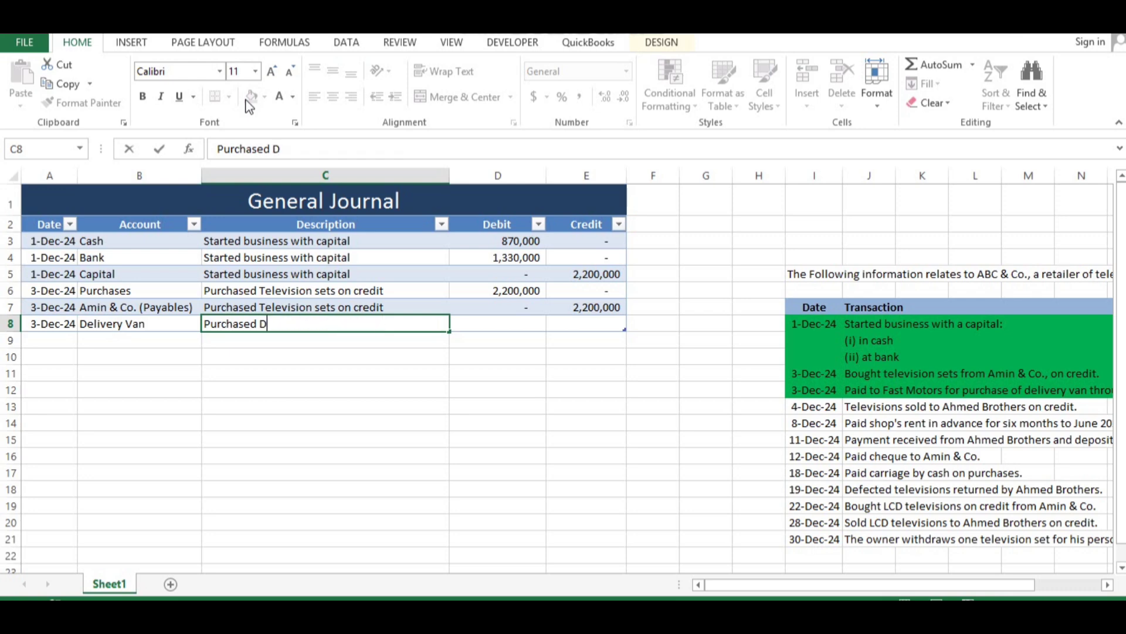
text(elivery van from )
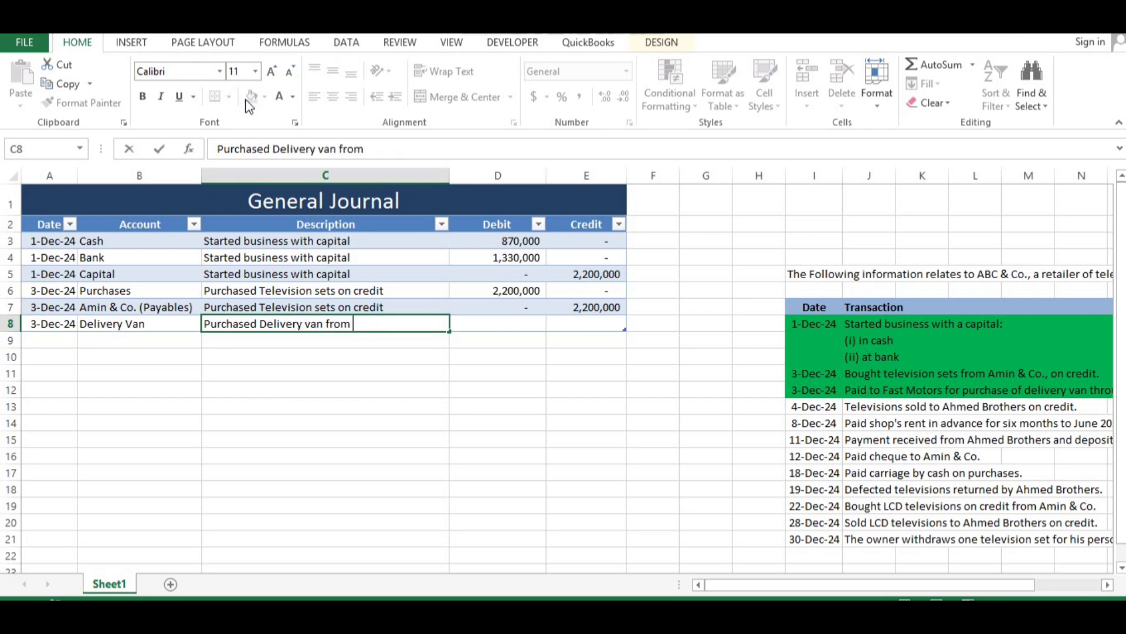
text(fast motor)
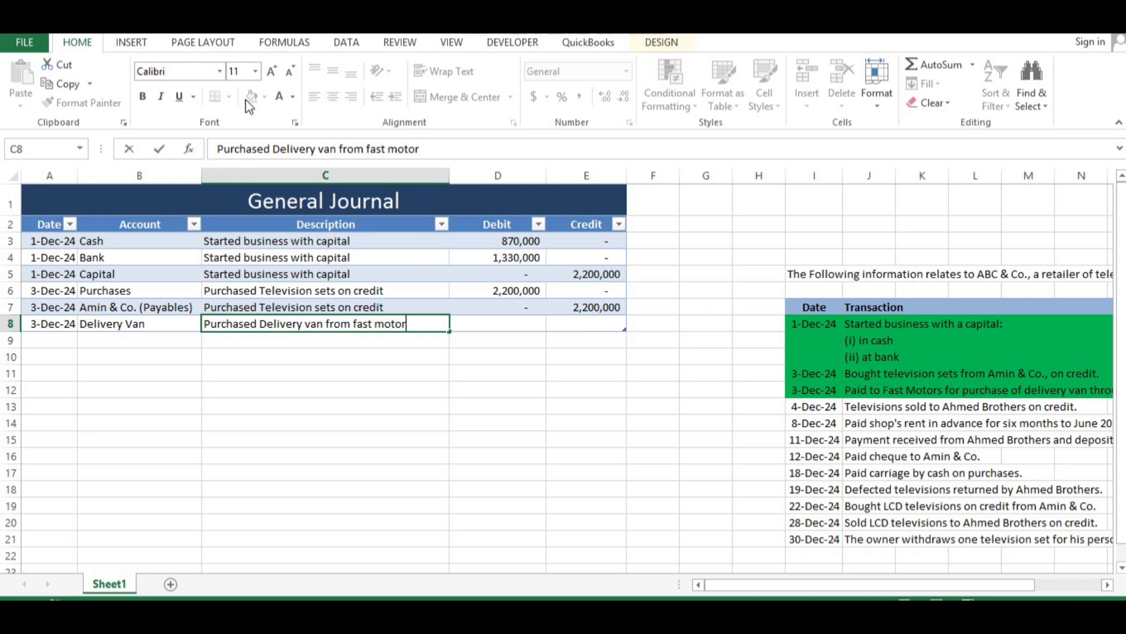
Step: Enter a debit of 540000, per the Fast Motors payment in the transaction list, and a credit of 0 for the Delivery Van entry
key(Right)
key(Right)
key(Right)
key(Right)
key(Right)
key(Right)
key(Right)
key(Right)
key(Right)
key(Right)
key(Right)
key(Right)
key(Right)
key(Right)
key(Right)
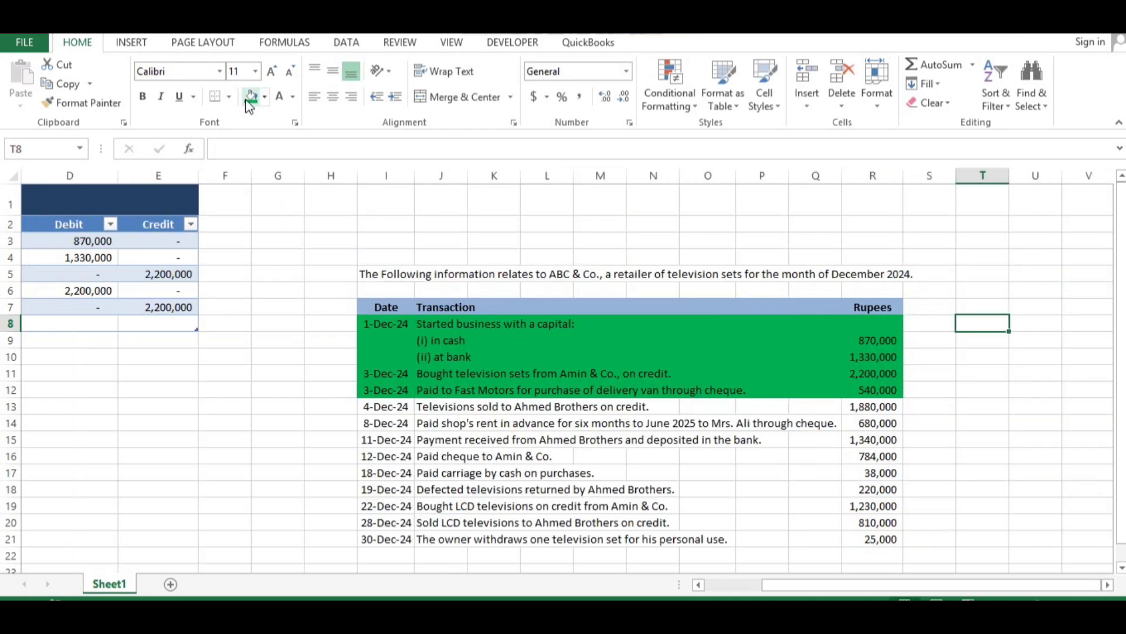
key(Left)
key(Left)
key(Left)
key(Left)
key(Left)
key(Left)
key(Left)
key(Left)
key(Left)
key(Left)
key(Left)
key(Left)
key(Left)
key(Left)
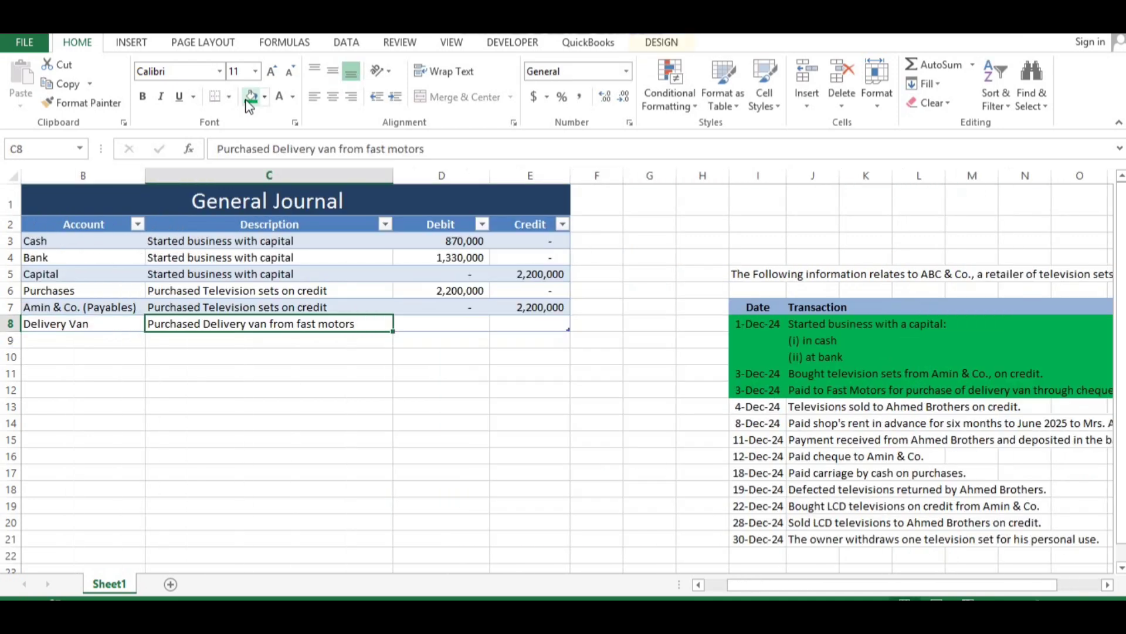
text(540000)
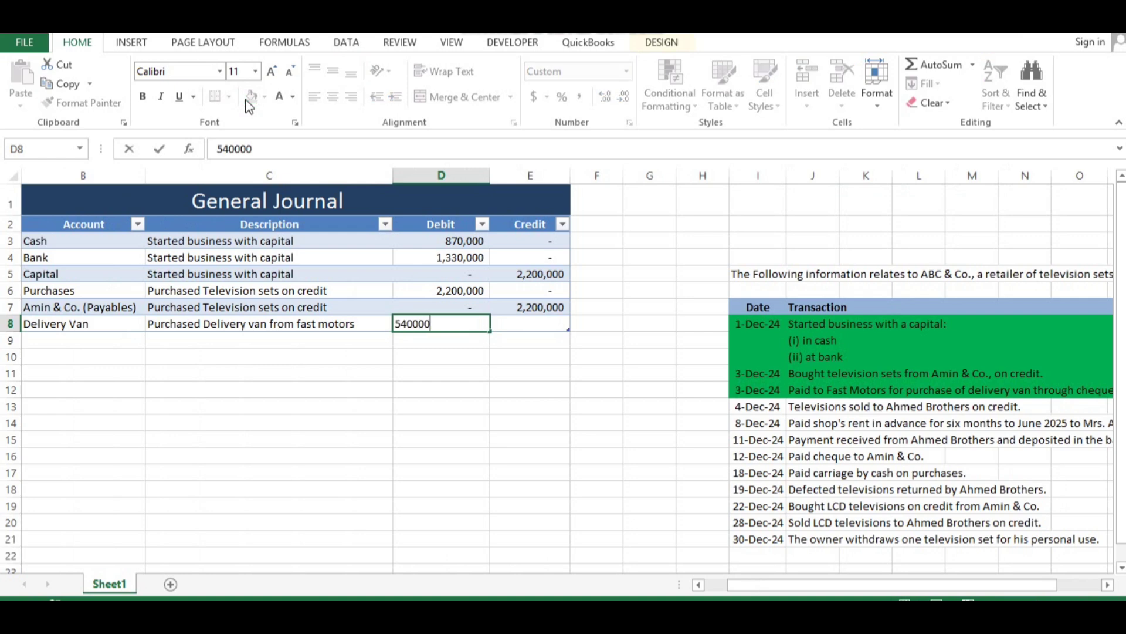
key(Return)
key(Right)
text(0)
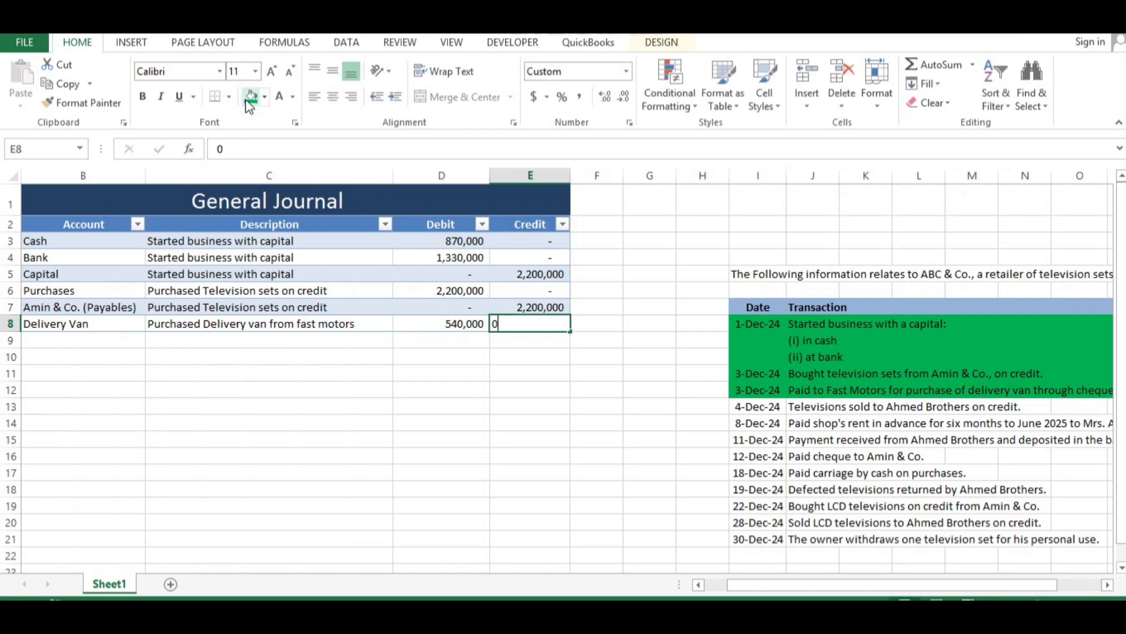
key(Tab)
Step: Add a journal entry in row 9 with the same 3-Dec-24 date and the account "Bank"
key(ctrl+d)
key(Tab)
key(ctrl+d)
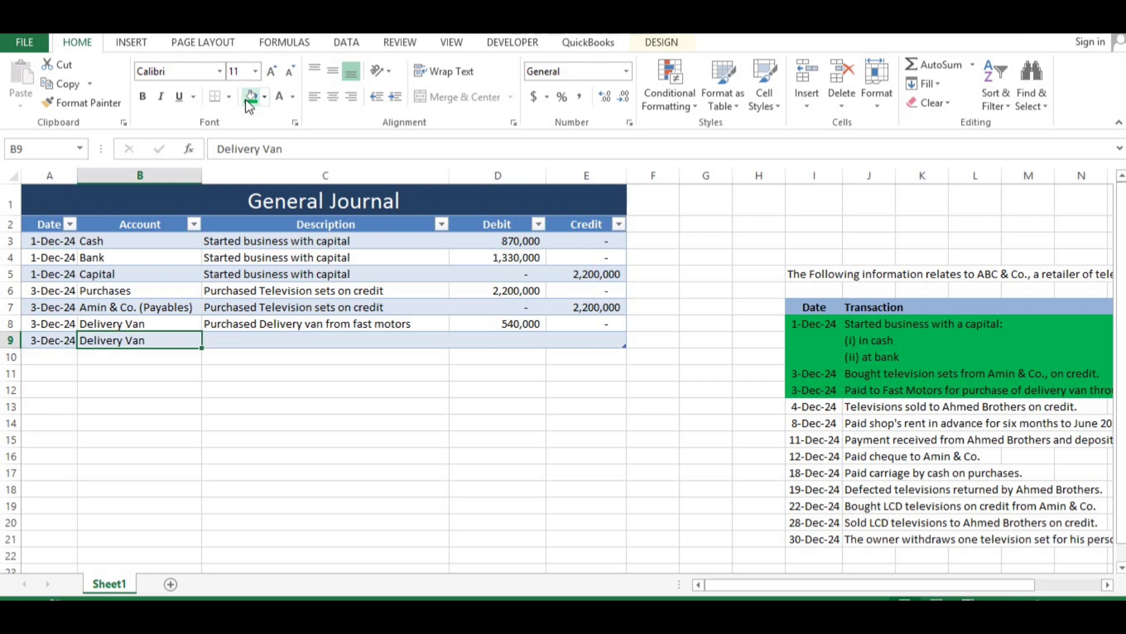
text(Bank)
key(Tab)
Step: Review the Fast Motors cheque payment and the following transaction in the transaction list
key(Right)
key(Right)
key(Right)
key(Right)
key(Right)
key(Right)
key(Right)
key(Right)
key(Right)
key(Right)
key(Right)
key(Right)
key(Right)
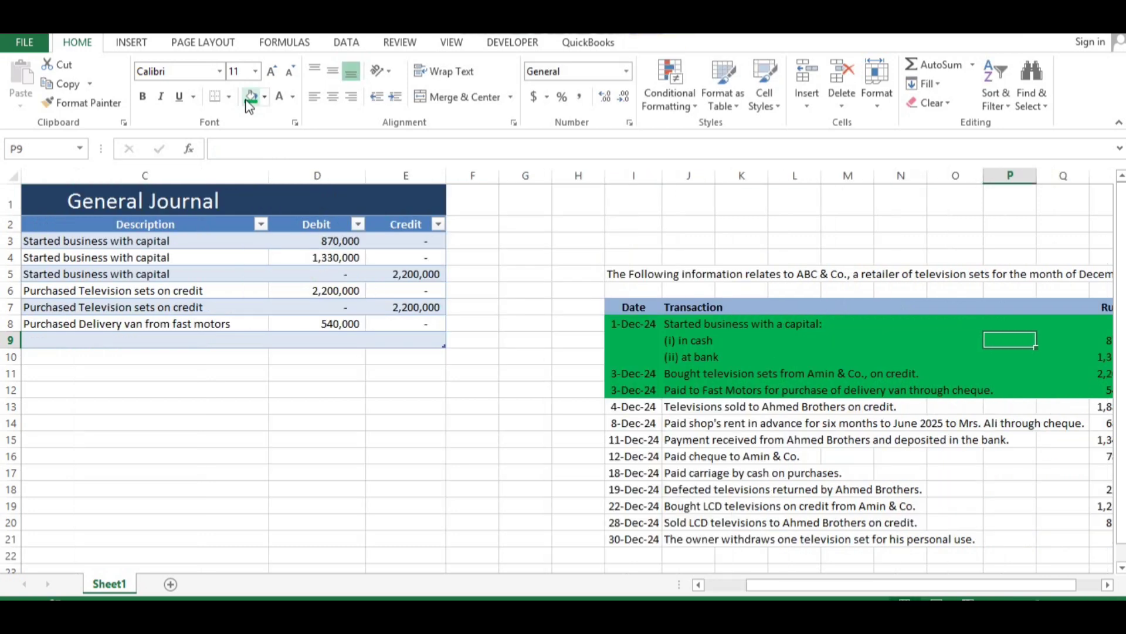
key(Down)
key(Down)
key(Down)
key(Down)
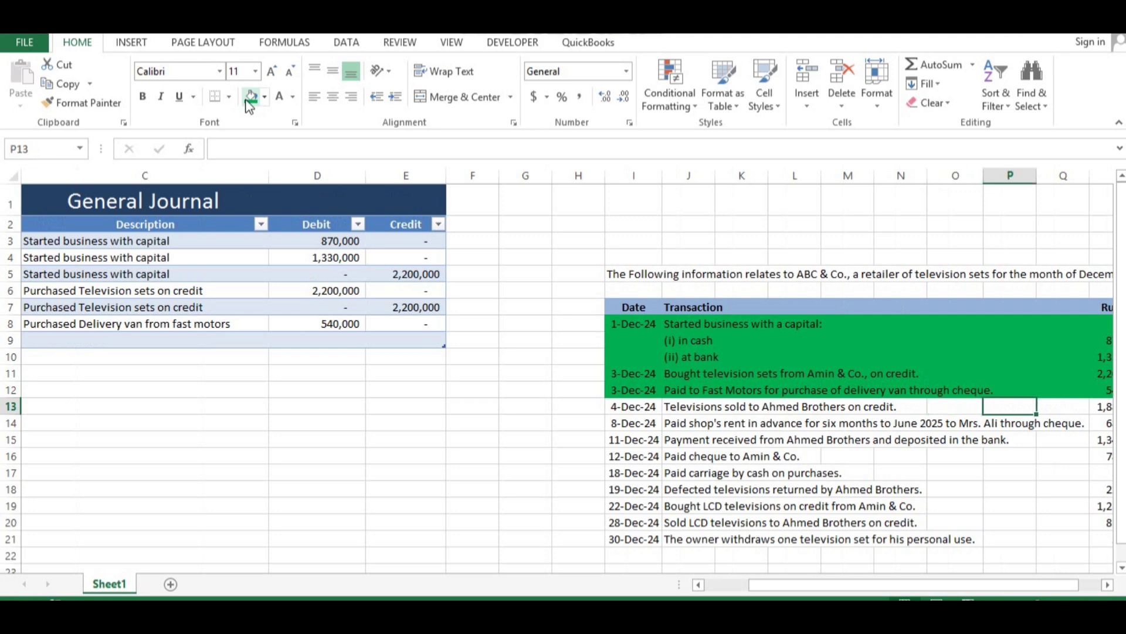
key(Right)
key(Right)
key(Left)
key(Left)
key(Left)
key(Left)
key(Left)
key(Left)
key(Left)
key(Left)
key(Left)
key(Left)
key(Left)
key(Left)
key(Left)
key(Left)
key(Left)
key(Left)
key(Left)
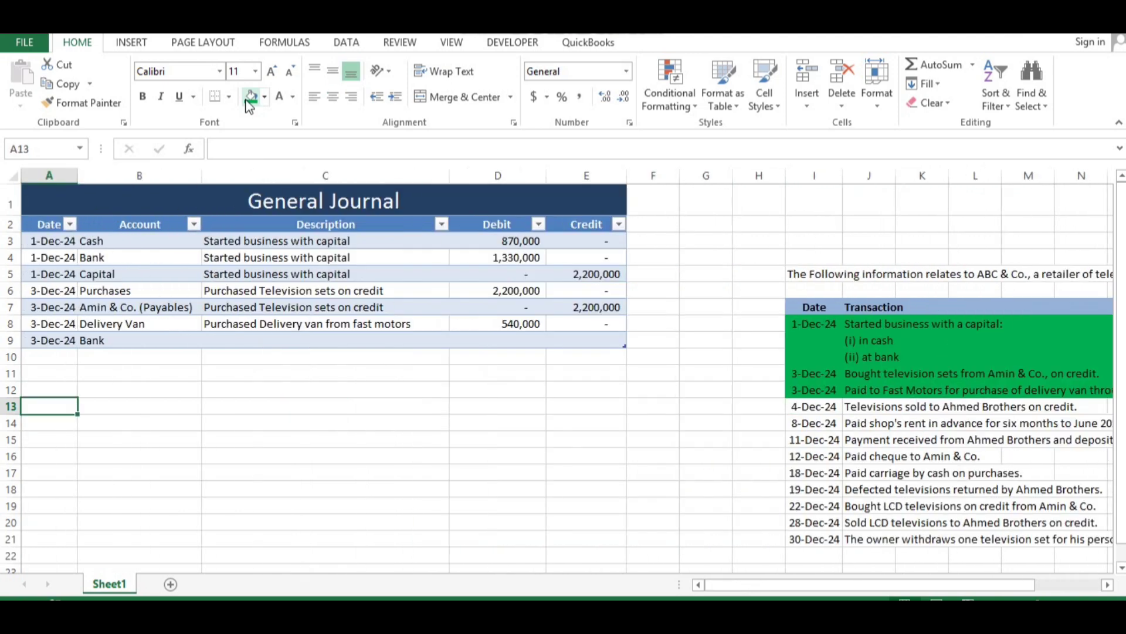
Step: Copy the description "Purchased Delivery van from fast motors" from row 8 down to the Bank entry in row 9
key(Up)
key(Up)
key(Up)
key(Right)
key(Up)
key(Right)
key(ctrl+d)
key(Right)
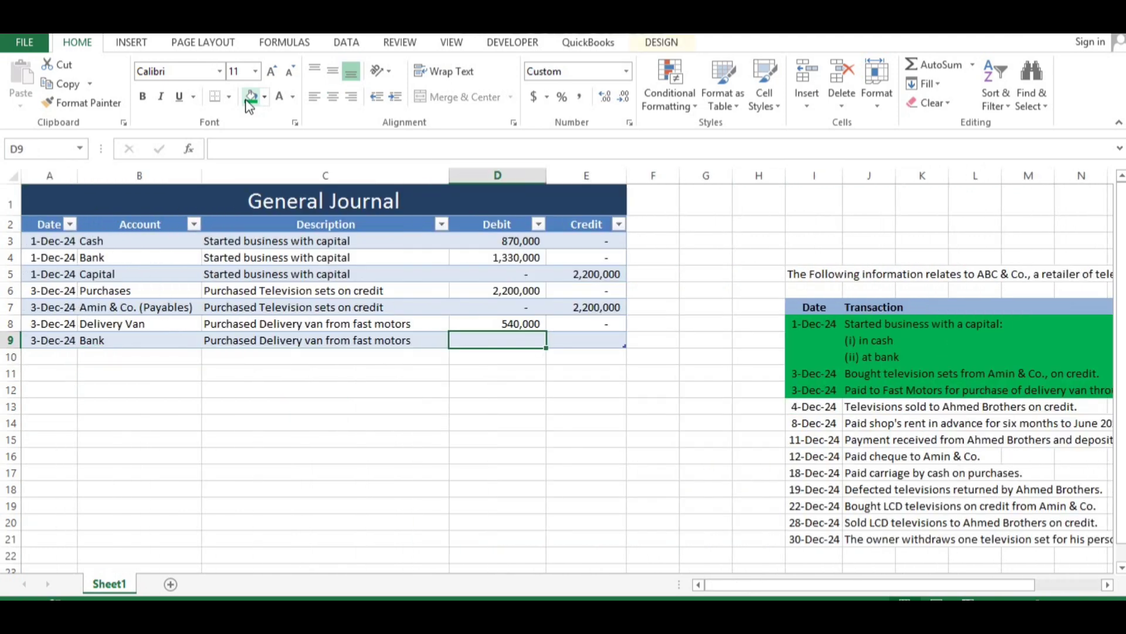
Step: Enter a debit of 0 and a credit of 540000 for the Bank entry in row 9
text(0)
key(Tab)
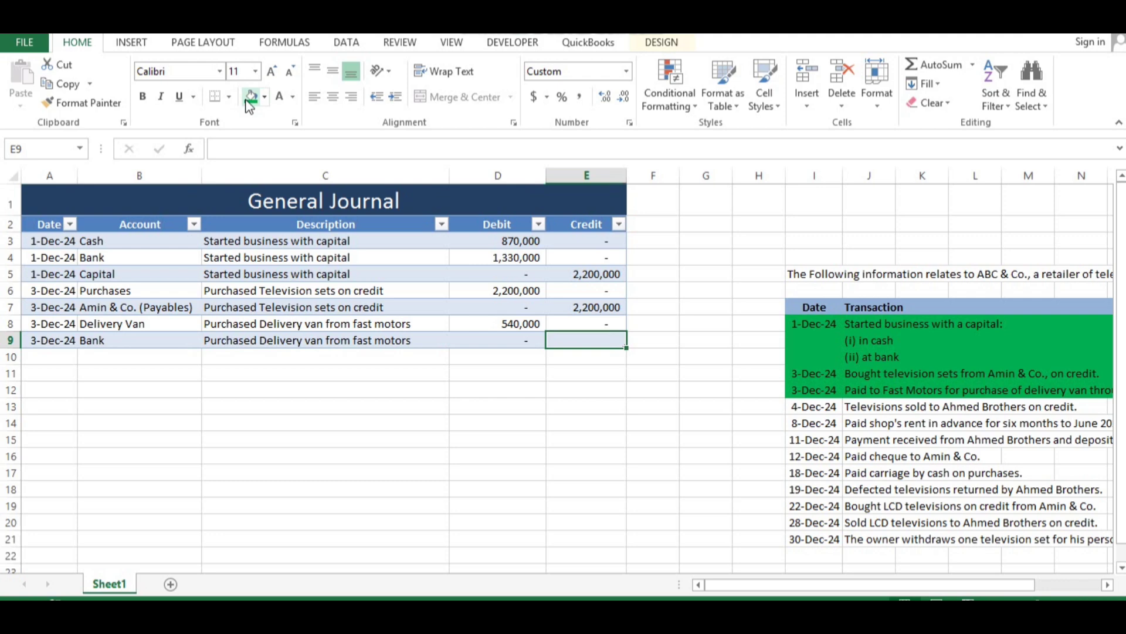
text(540,000)
key(Return)
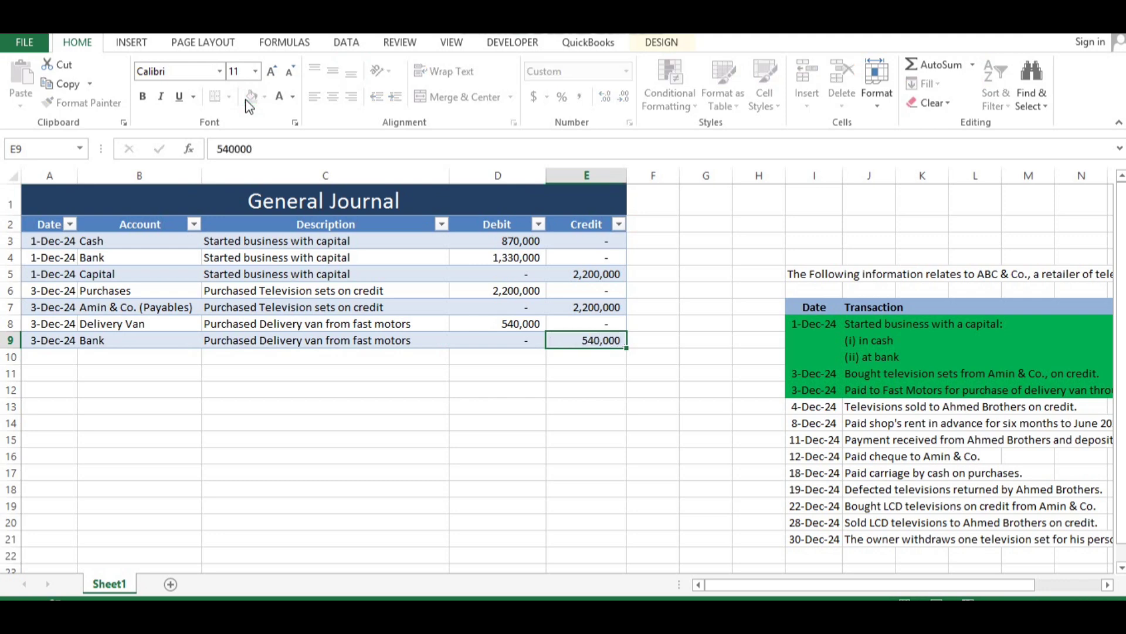
Step: Fill the 4-Dec-24 credit sale to Ahmed Brothers, cells I13 to R13, with green in the transaction list
key(Return)
key(Up)
key(Down)
key(Down)
key(Down)
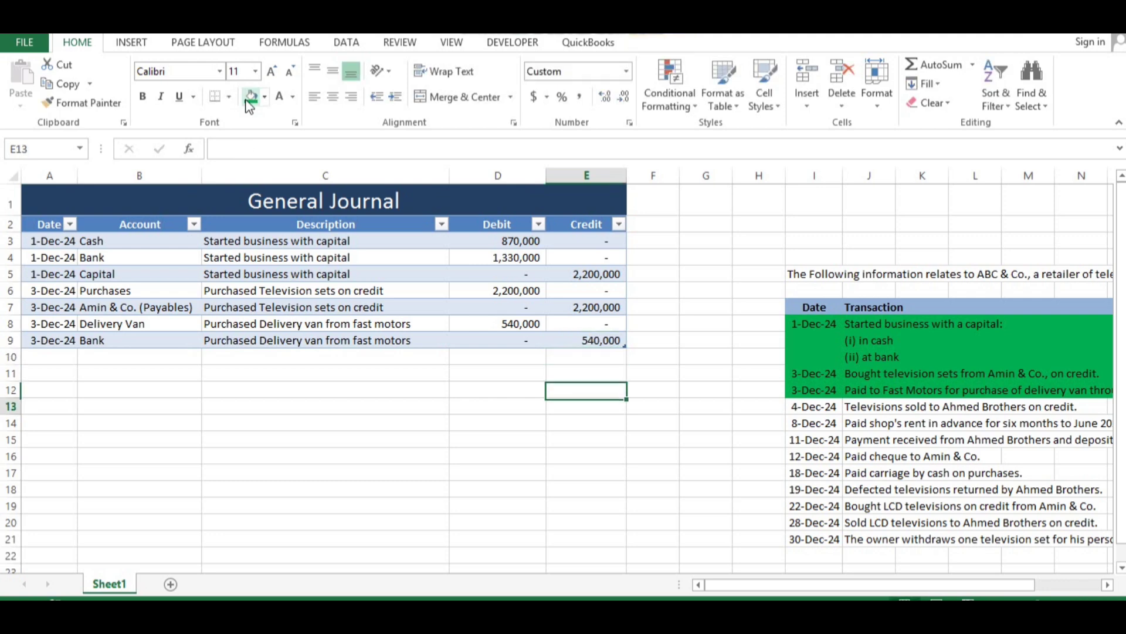
key(Right)
key(Right)
key(Right)
key(Right)
key(shift+Right)
key(shift+Right)
key(shift+Right)
key(shift+Right)
key(shift+Right)
key(shift+Right)
key(shift+Right)
key(shift+Right)
key(shift+Right)
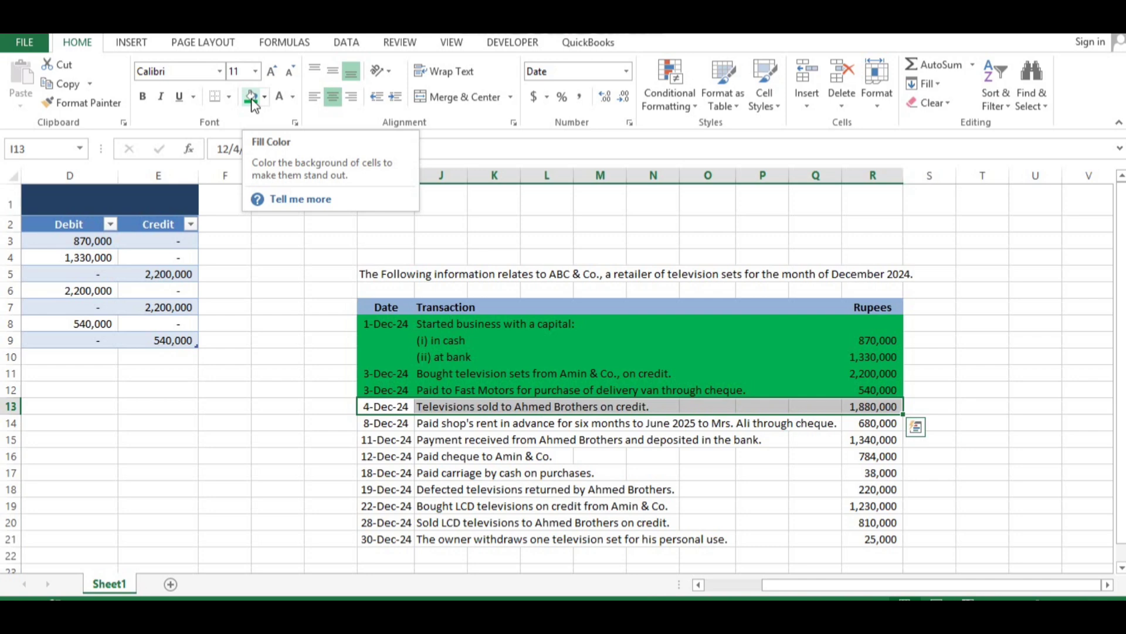
click(254, 97)
key(Down)
key(Up)
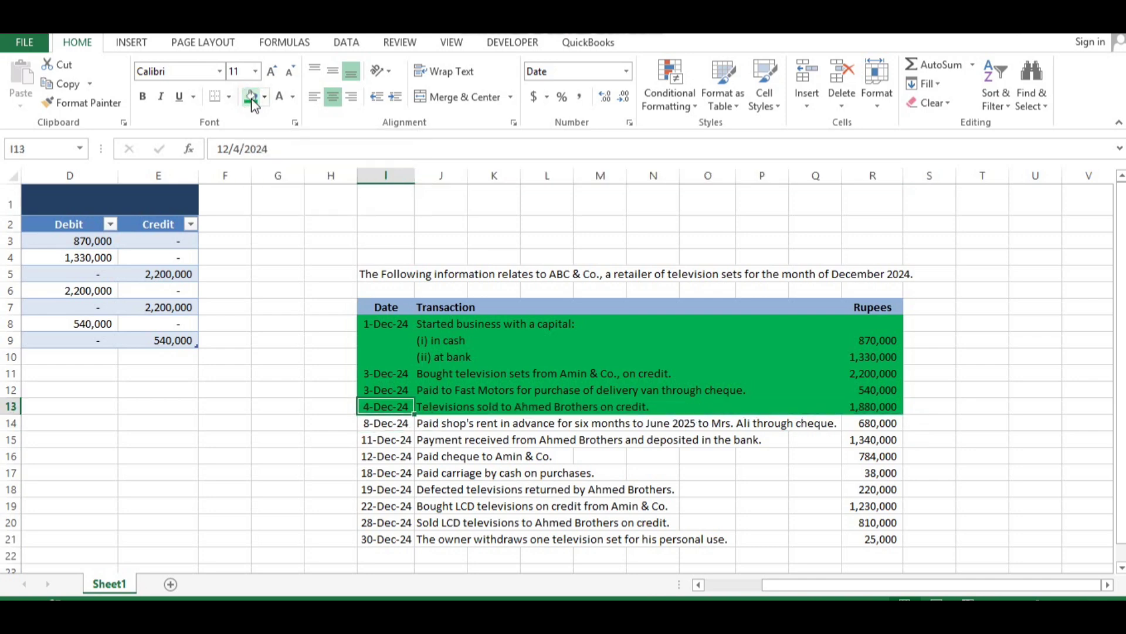
Step: Copy the date from row 9 down to row 10 of the General Journal and change it to 12/4/2024
key(Up)
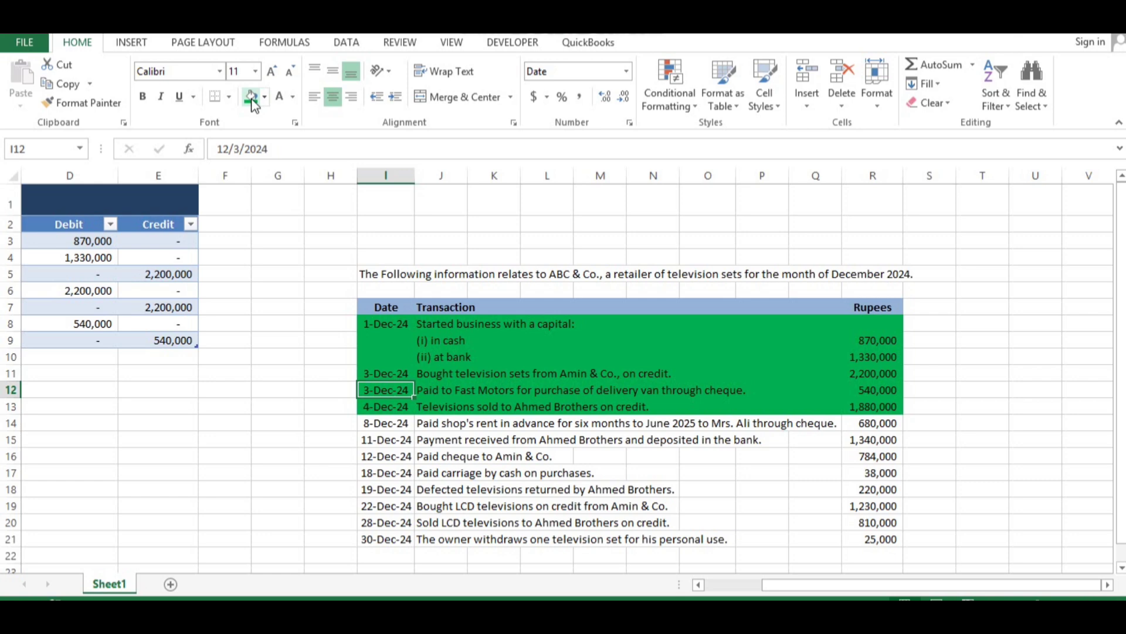
key(Left)
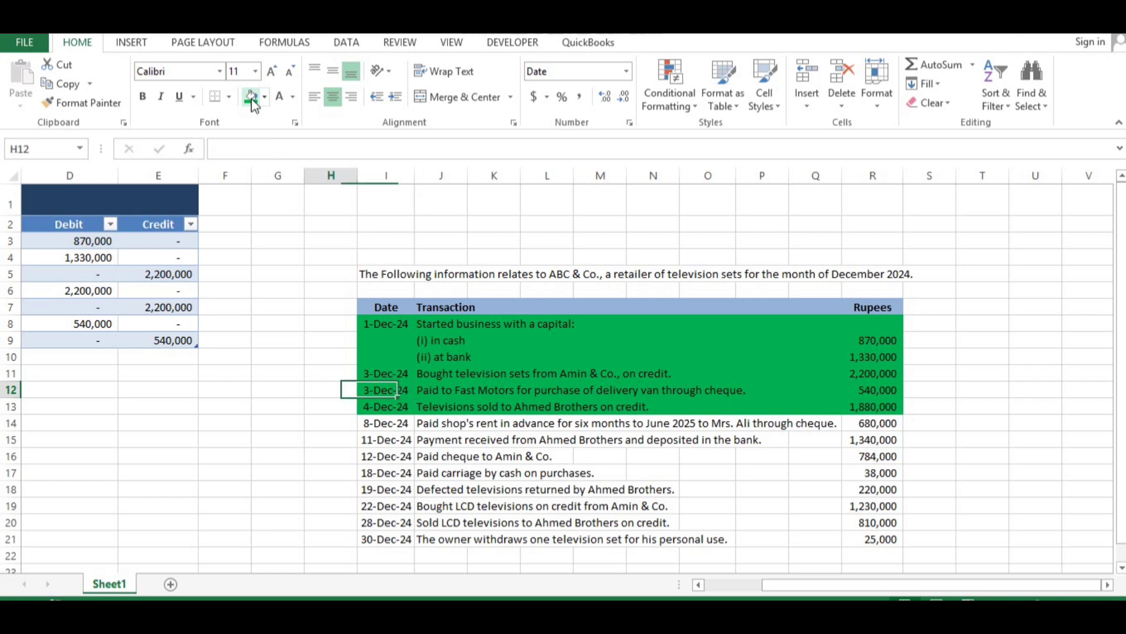
key(Left)
key(Home)
key(Up)
key(Up)
key(ctrl+d)
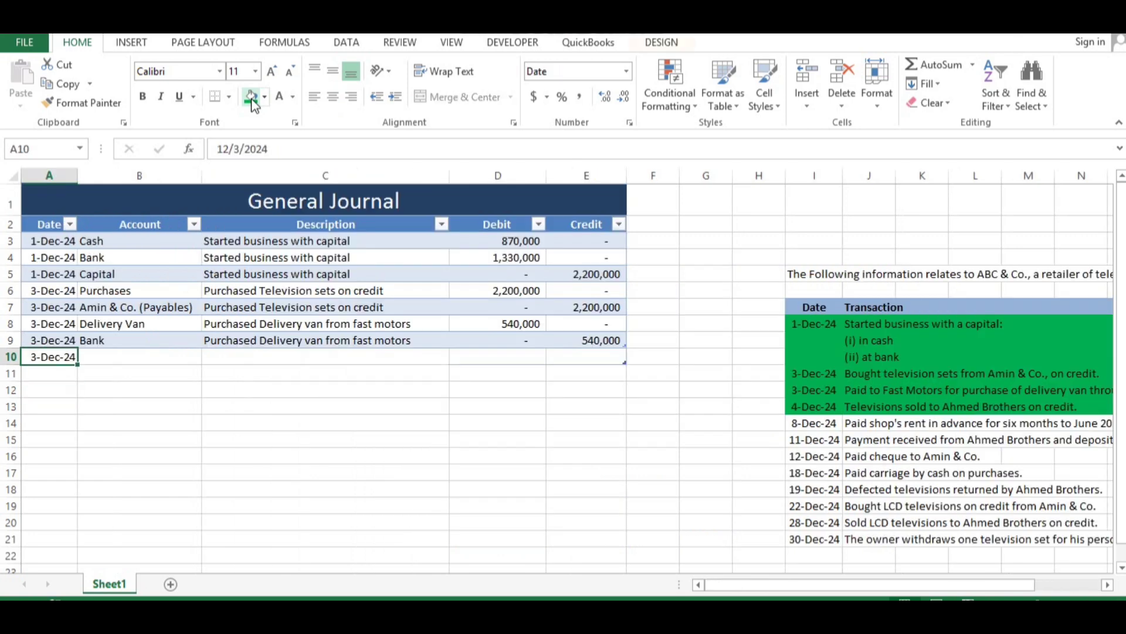
key(F2)
key(Left)
key(Left)
key(Left)
key(Left)
key(Left)
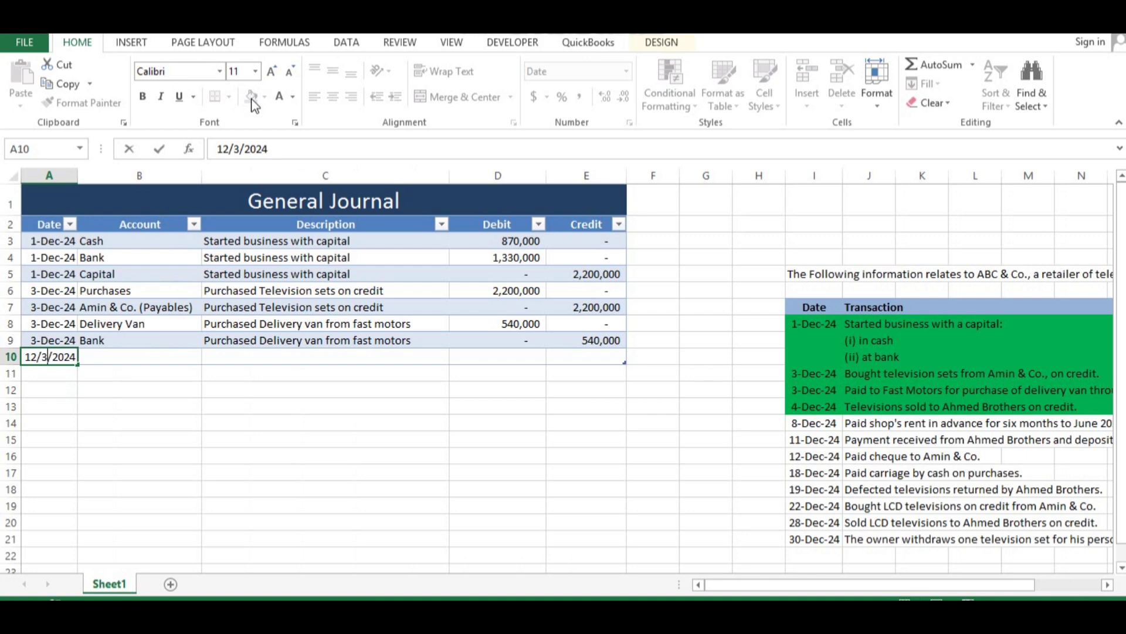
key(BackSpace)
text(4)
key(Tab)
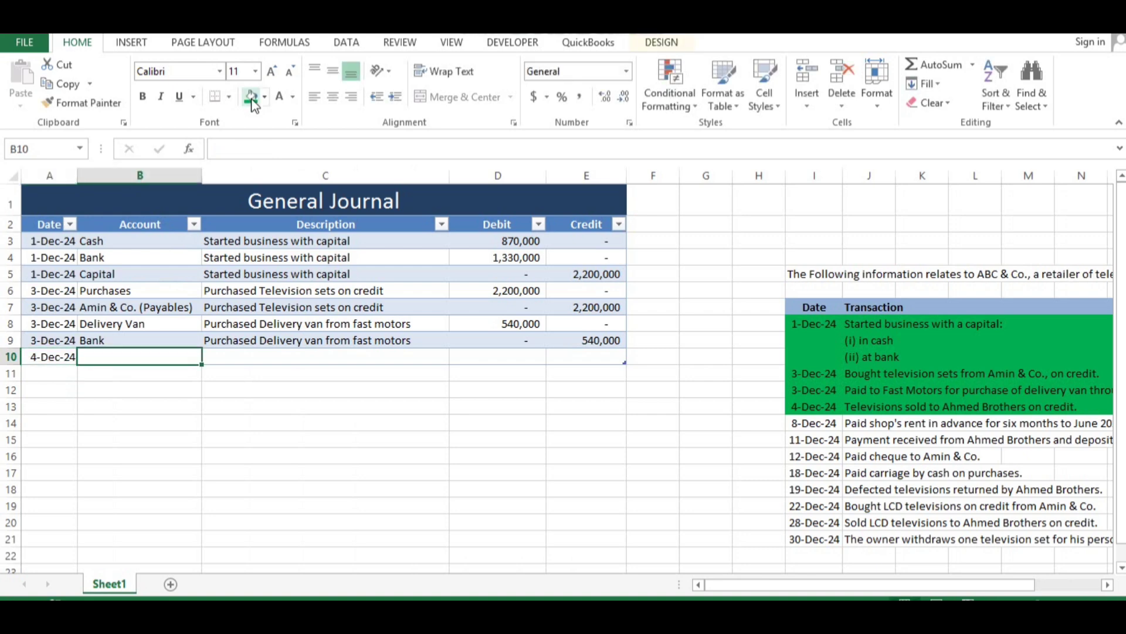
Step: Enter "Ahmed brothers (Receivables)" as the account in row 10 and widen the Account column to fit it
text(Ahmed)
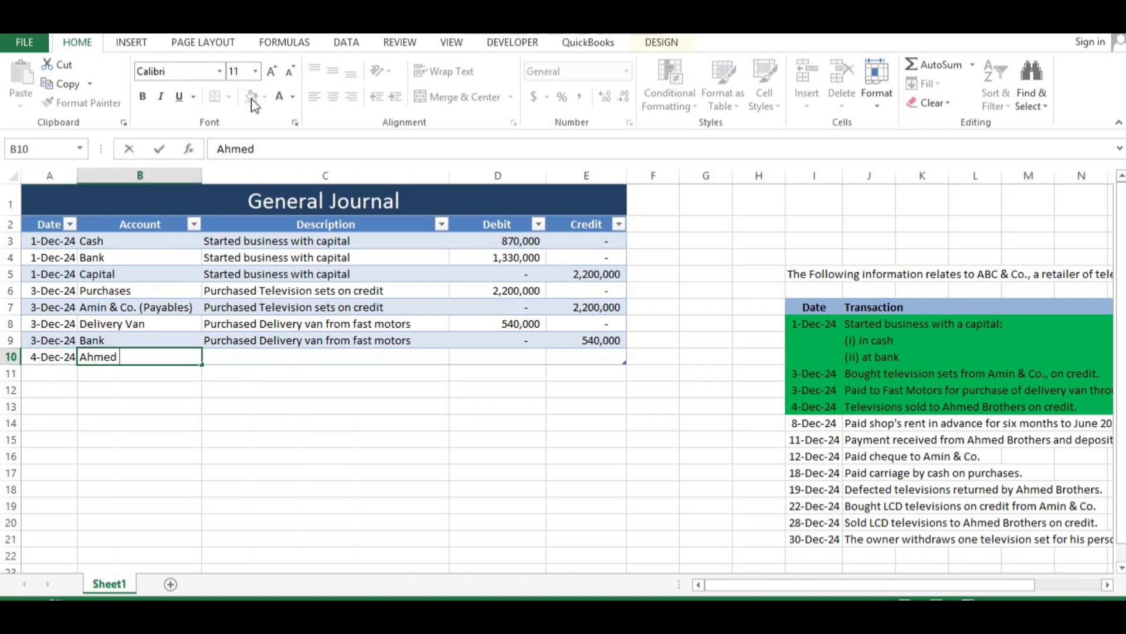
text( brothers (Receiva)
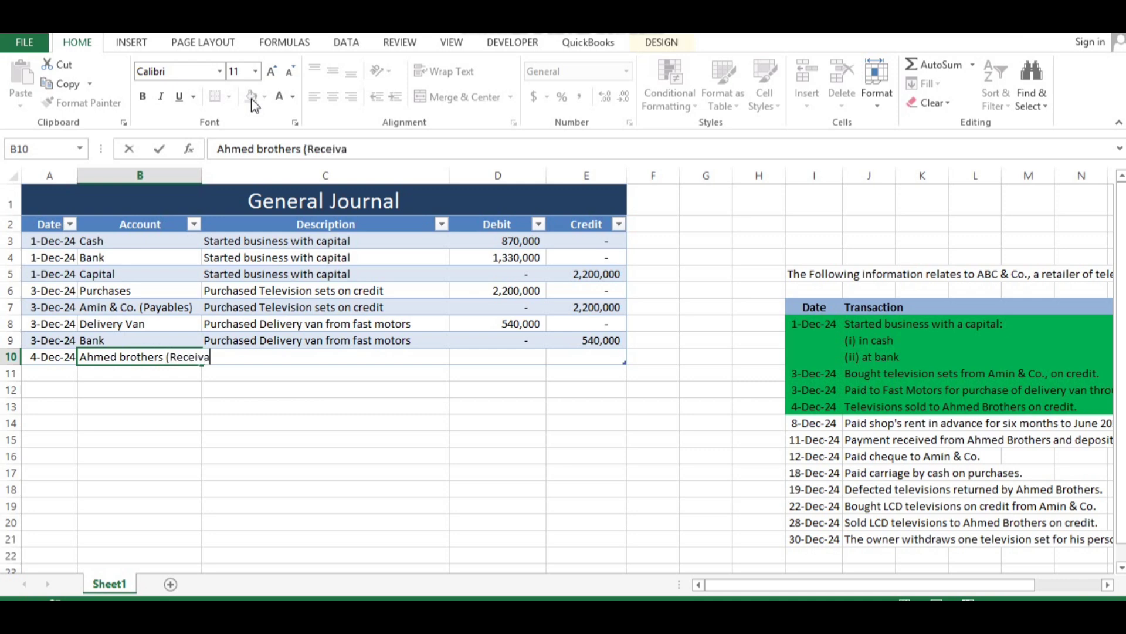
text(bles))
key(Tab)
drag(202, 181, 240, 182)
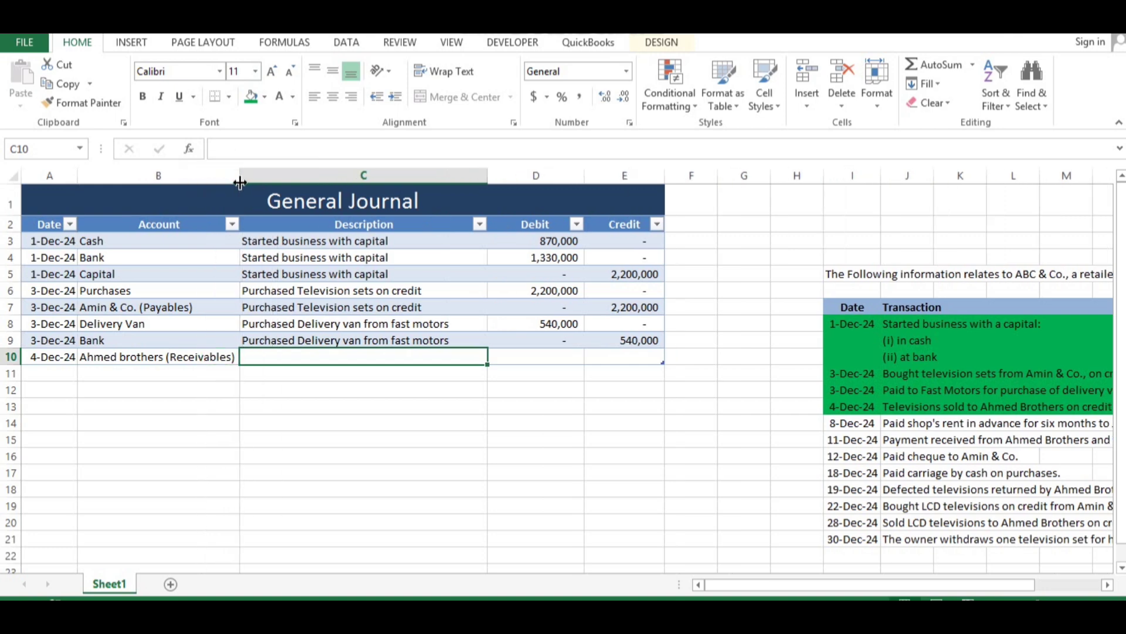
Step: Enter the description "Sold televisions on credit" for the Ahmed brothers entry in row 10
text(Sold tele)
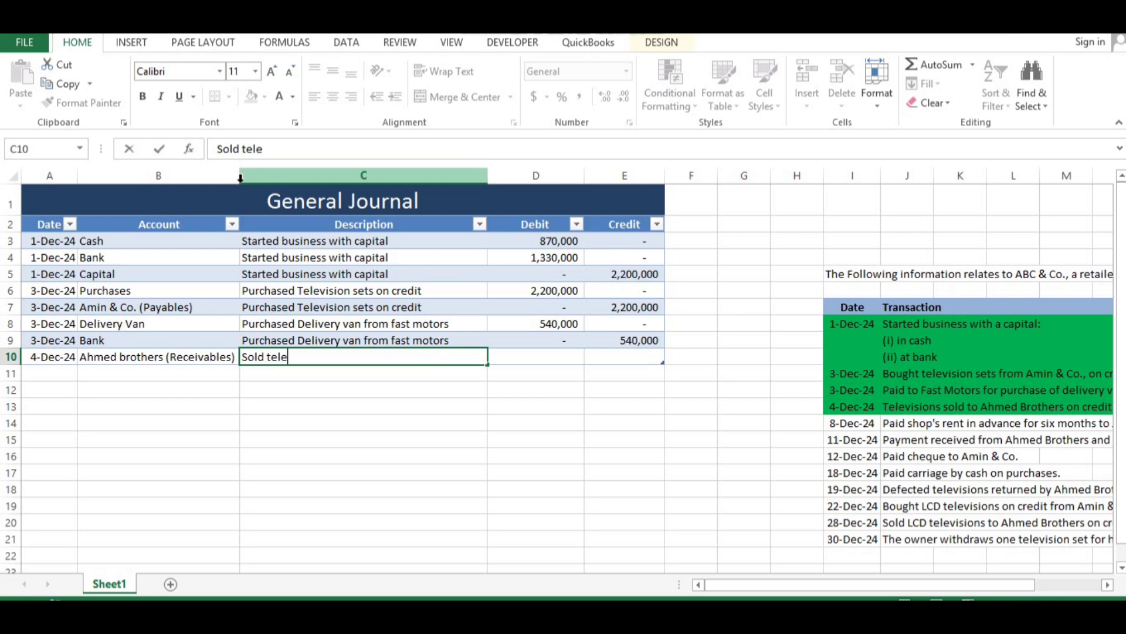
text(visions on )
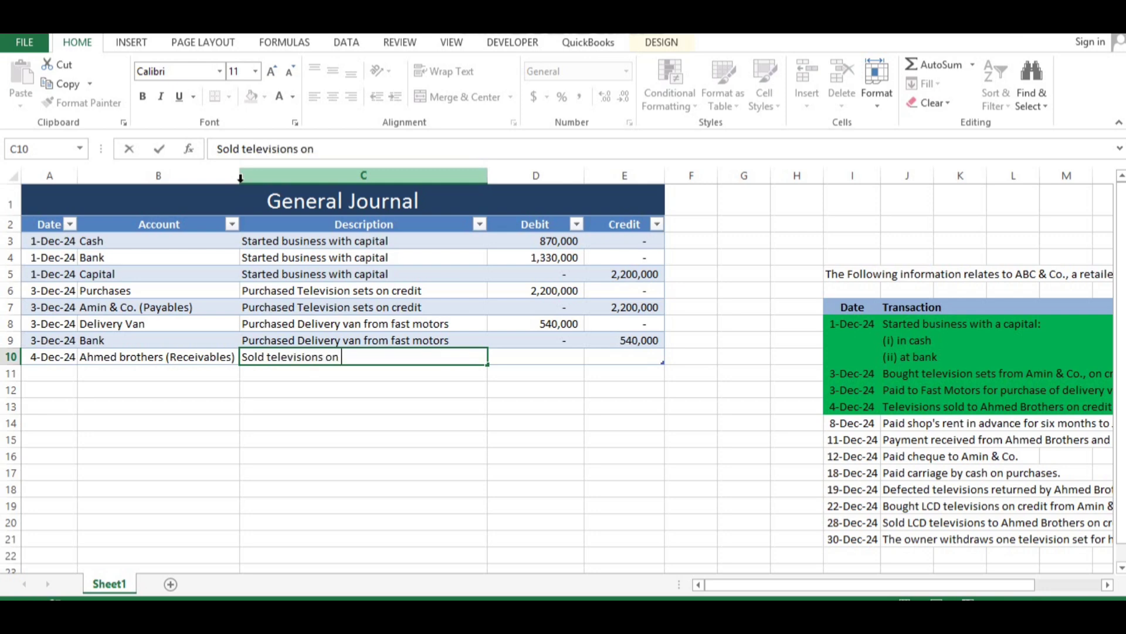
text(credit)
Step: Check the Rupees amount of the 4-Dec-24 television sale in the transaction list
key(Right)
key(Right)
key(Right)
key(Right)
key(Right)
key(Right)
key(Right)
key(Right)
key(Right)
key(Right)
key(Right)
key(Right)
key(Right)
key(Right)
key(Right)
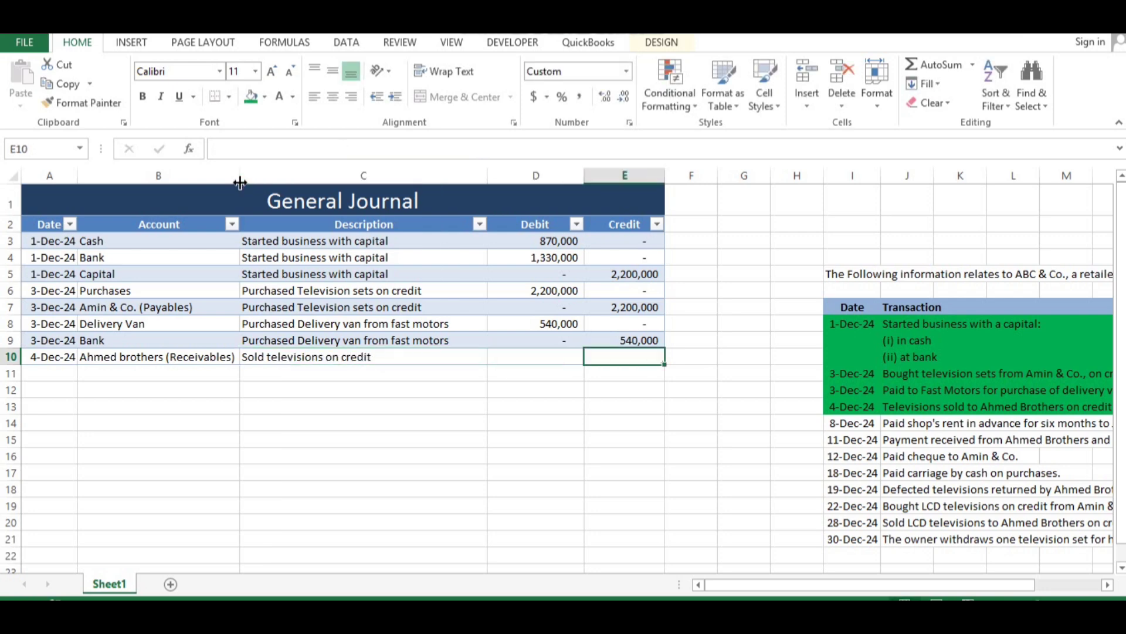
key(Left)
key(Left)
key(Left)
key(Left)
key(Left)
key(Left)
key(Left)
key(Left)
key(Left)
key(Left)
key(Left)
key(Left)
key(Left)
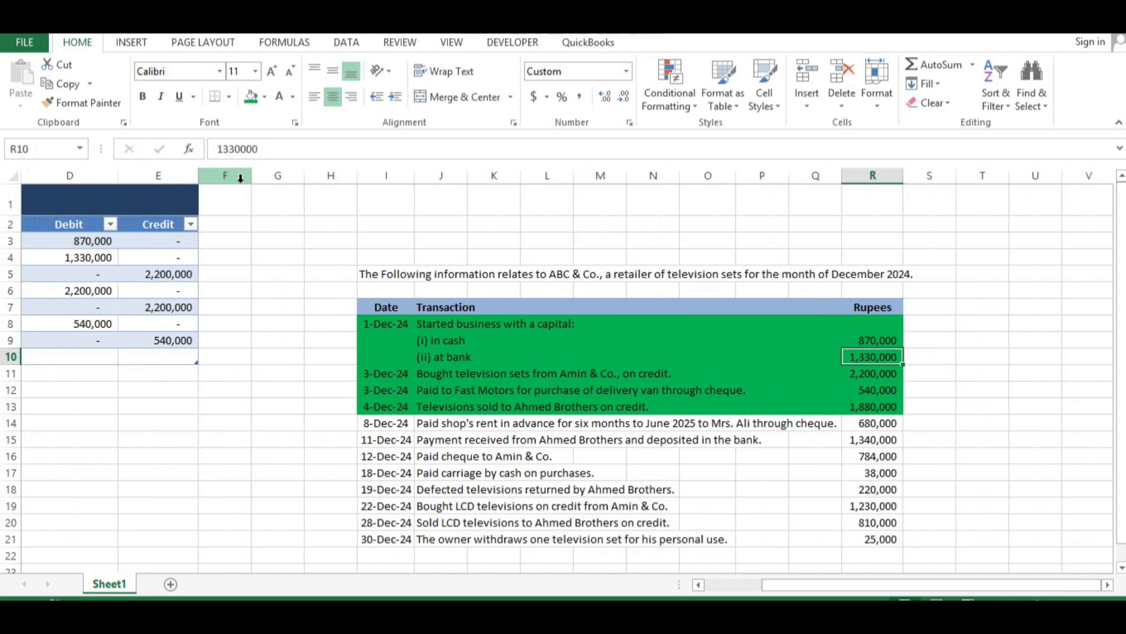
key(Left)
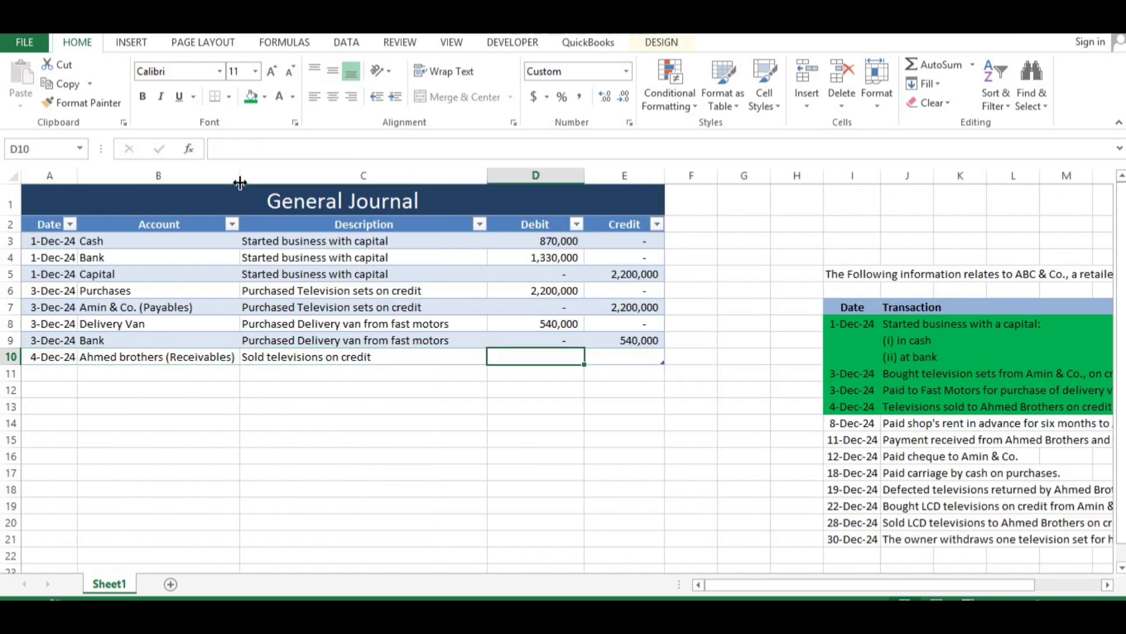
Step: Enter a debit of 1880000 and a credit of 0 for the Ahmed brothers entry in row 10
text(1880000)
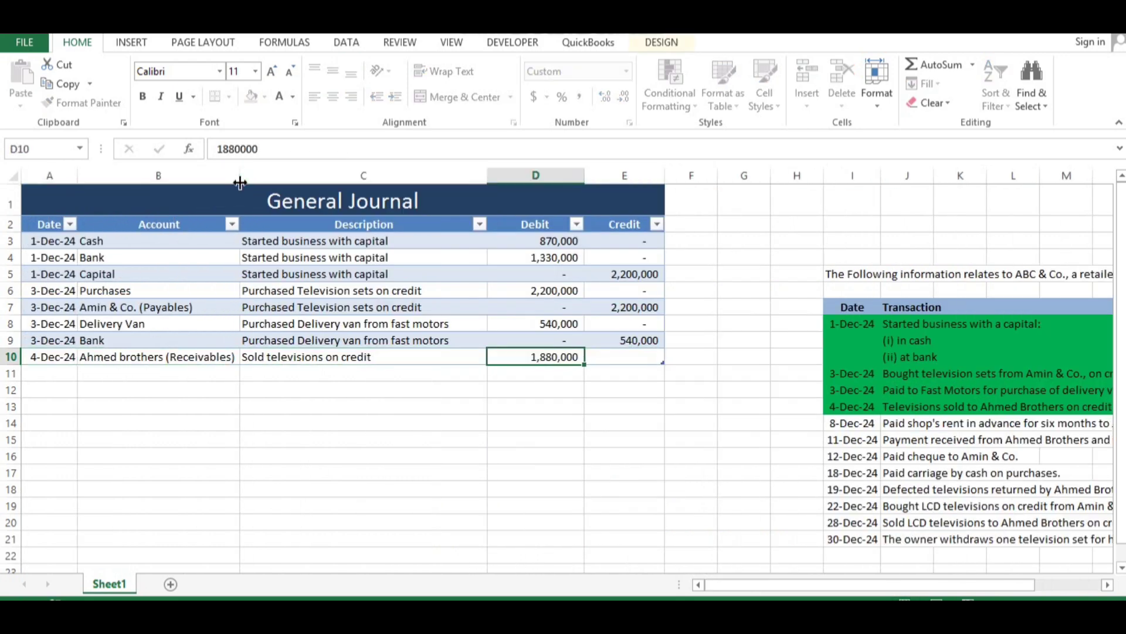
key(Right)
text(0)
key(Return)
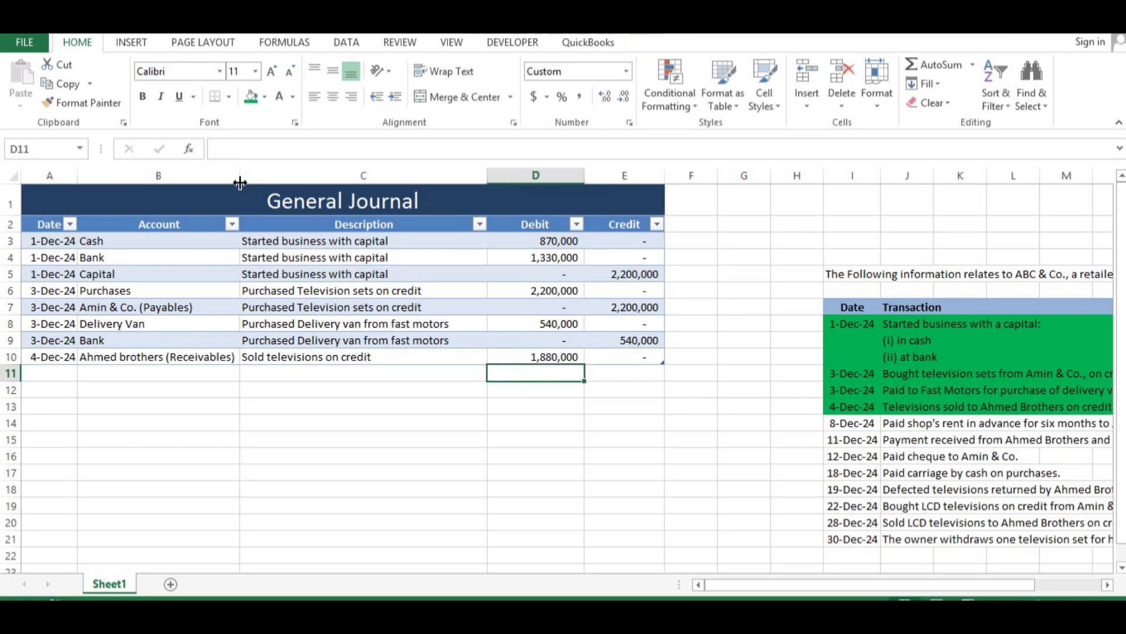
Step: Copy the 4-Dec-24 date down to row 11 and enter "Sales" as its account
key(Left)
key(Left)
key(Left)
key(ctrl+d)
key(Right)
text(Sales)
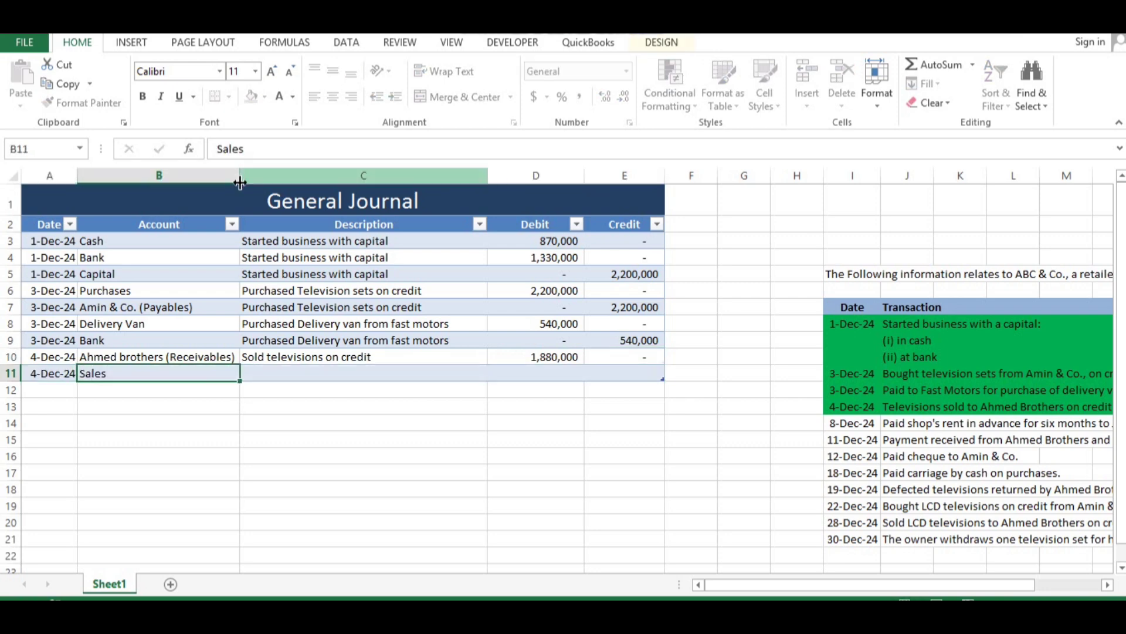
Step: Copy the description from row 10 down to the Sales entry in row 11 and enter debit 0 and credit 1880000
key(Right)
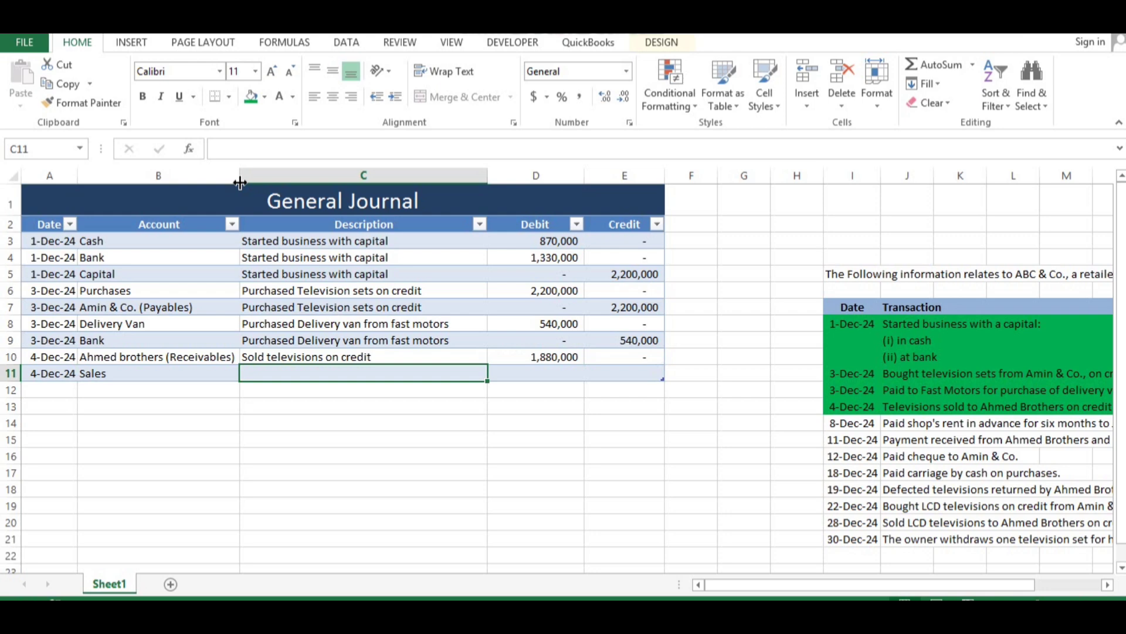
key(ctrl+d)
key(Right)
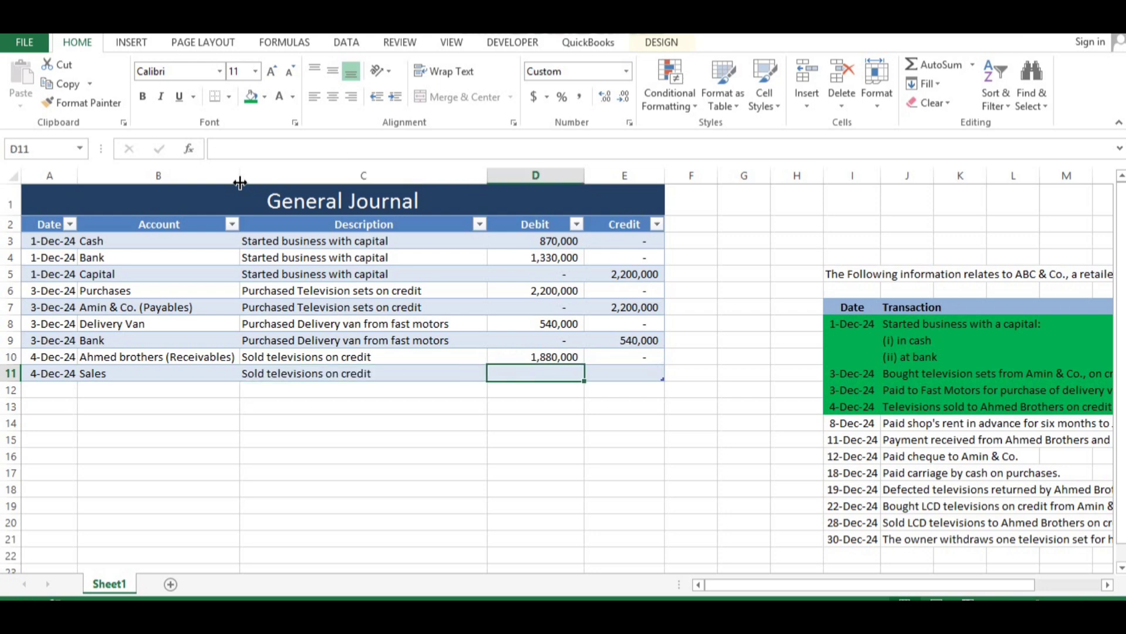
text(0)
key(Right)
text(1,88)
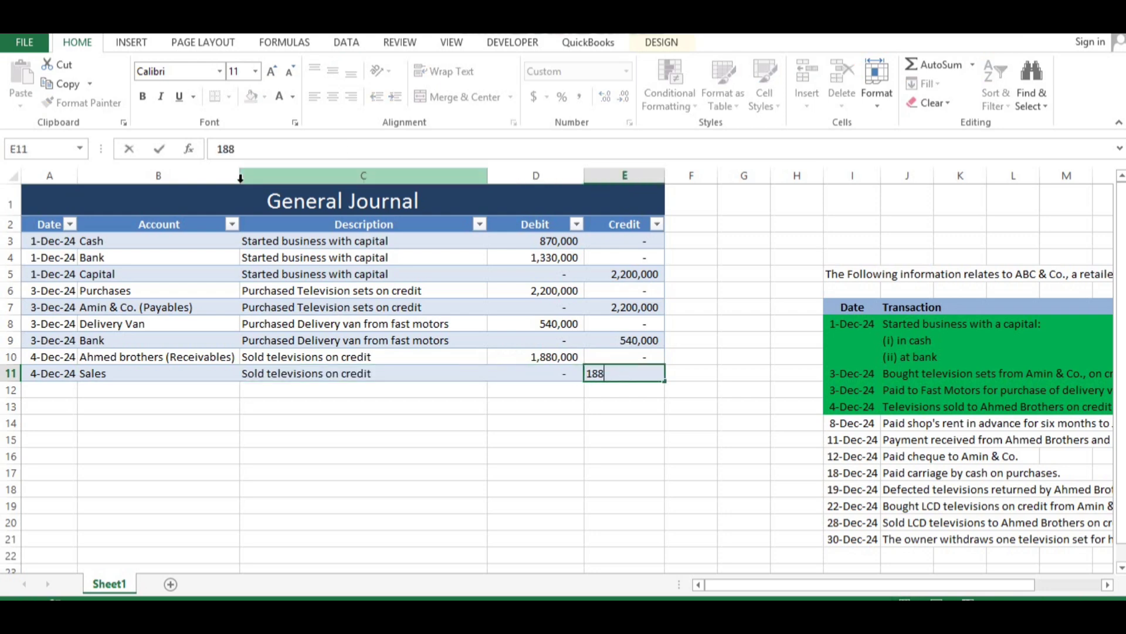
text(0,000)
key(Return)
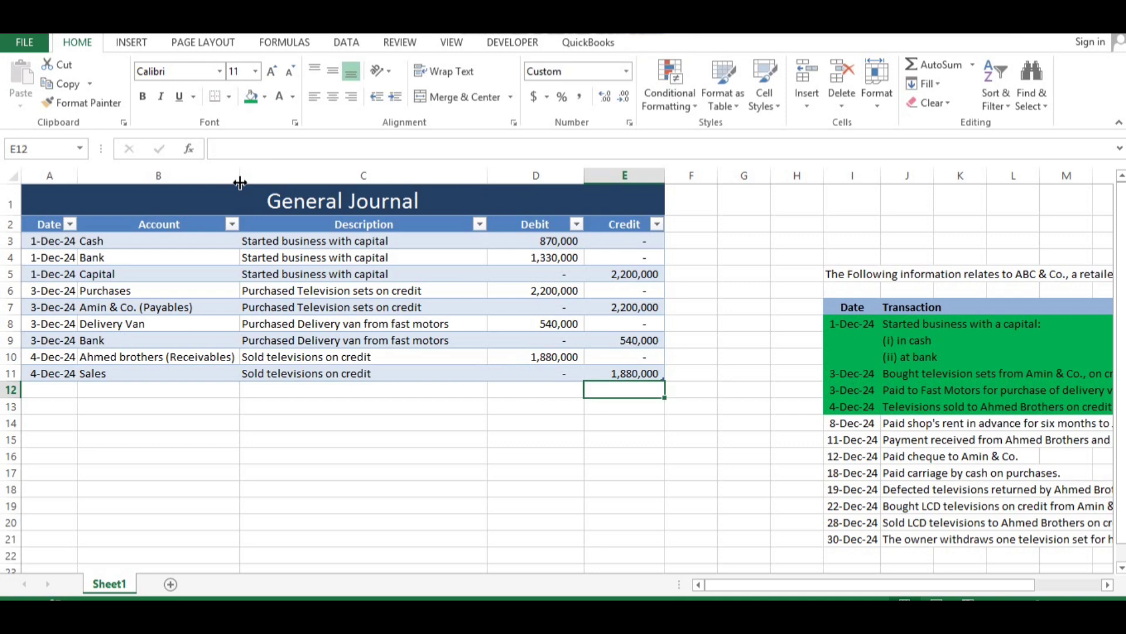
Step: Fill the 8-Dec-24 advance rent payment, cells I14 to R14, with green in the transaction list
key(Down)
key(Down)
key(Right)
key(Right)
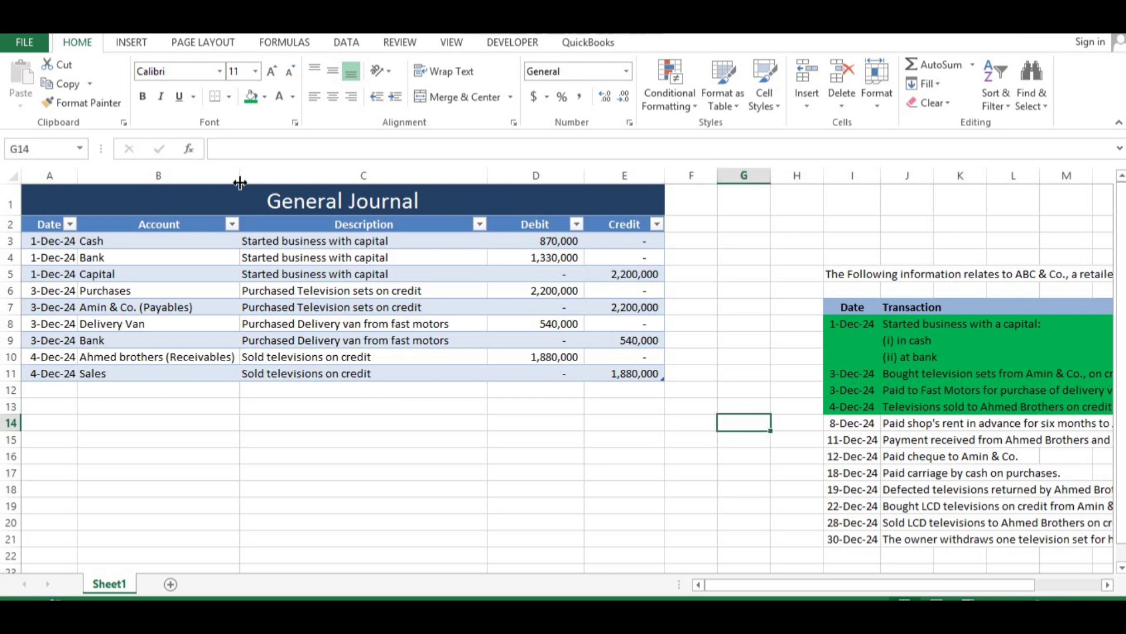
key(Right)
key(Right)
key(shift+Right)
key(shift+Right)
key(shift+Right)
key(shift+Right)
key(shift+Right)
key(shift+Right)
key(shift+Right)
key(shift+Right)
key(shift+Right)
key(shift+Right)
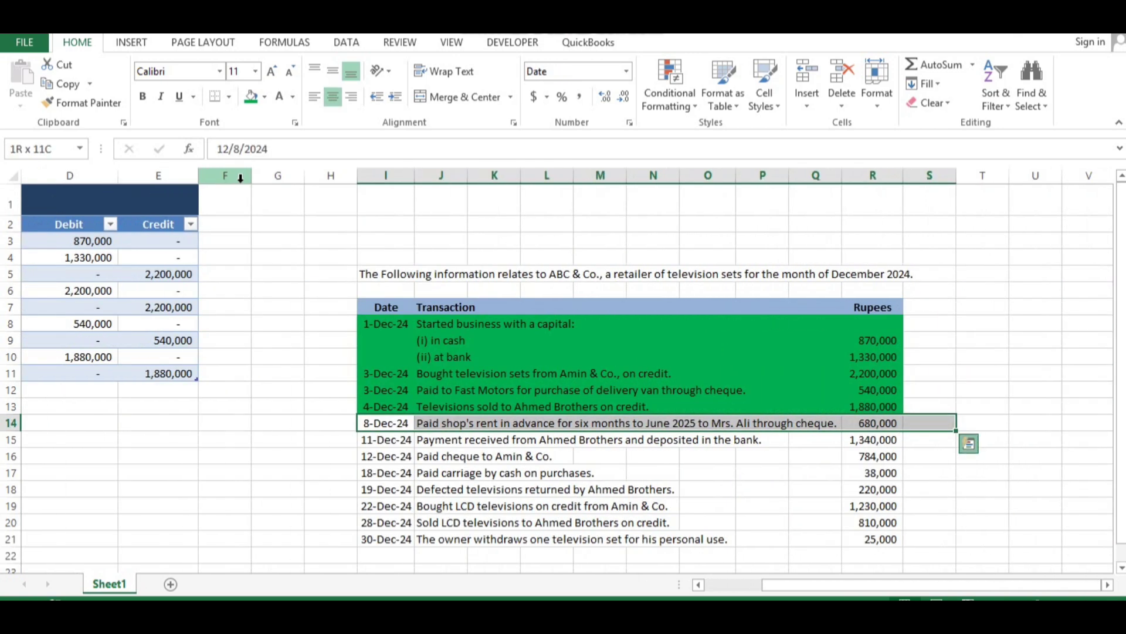
key(ctrl+q)
key(Escape)
key(shift+Left)
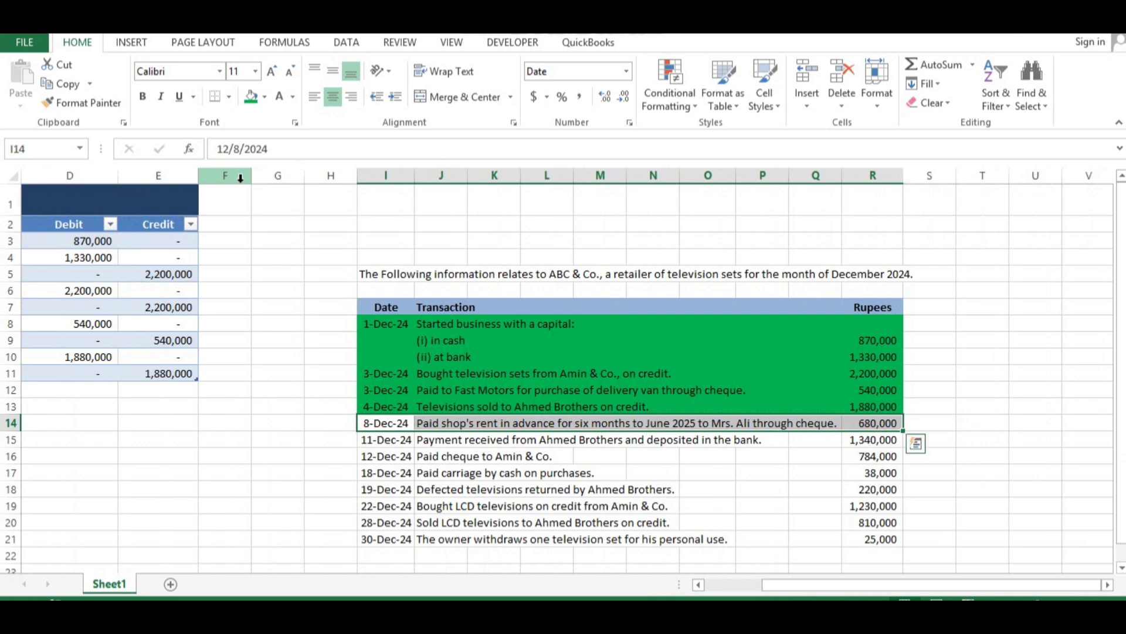
click(251, 98)
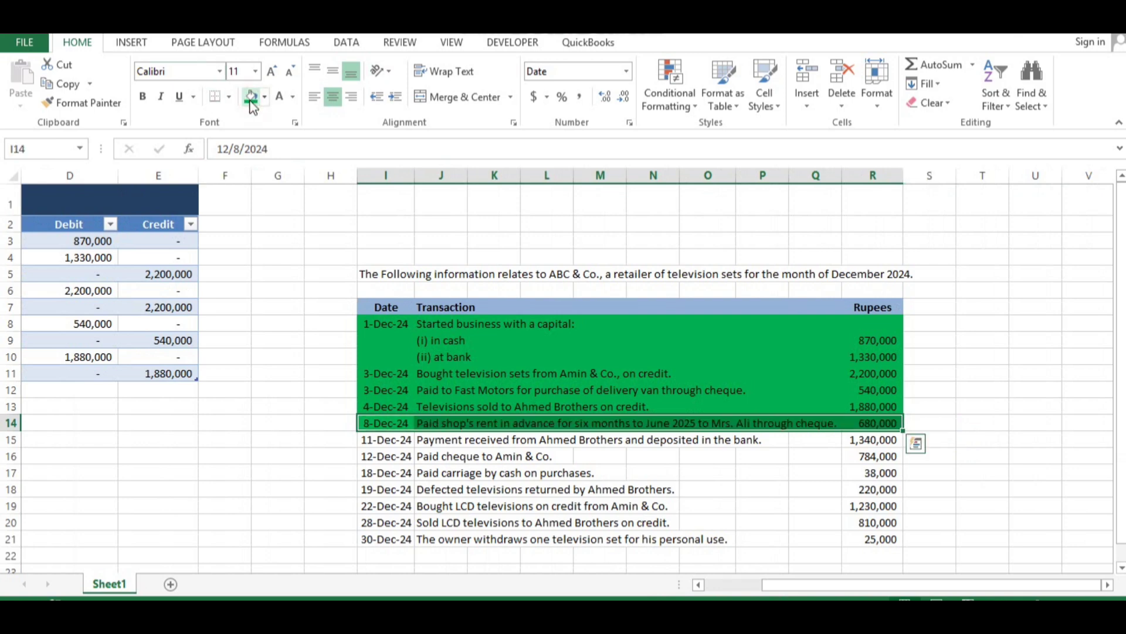
Step: Review the date and details of the 8-Dec-24 advance rent payment in the transaction list
key(Down)
key(Up)
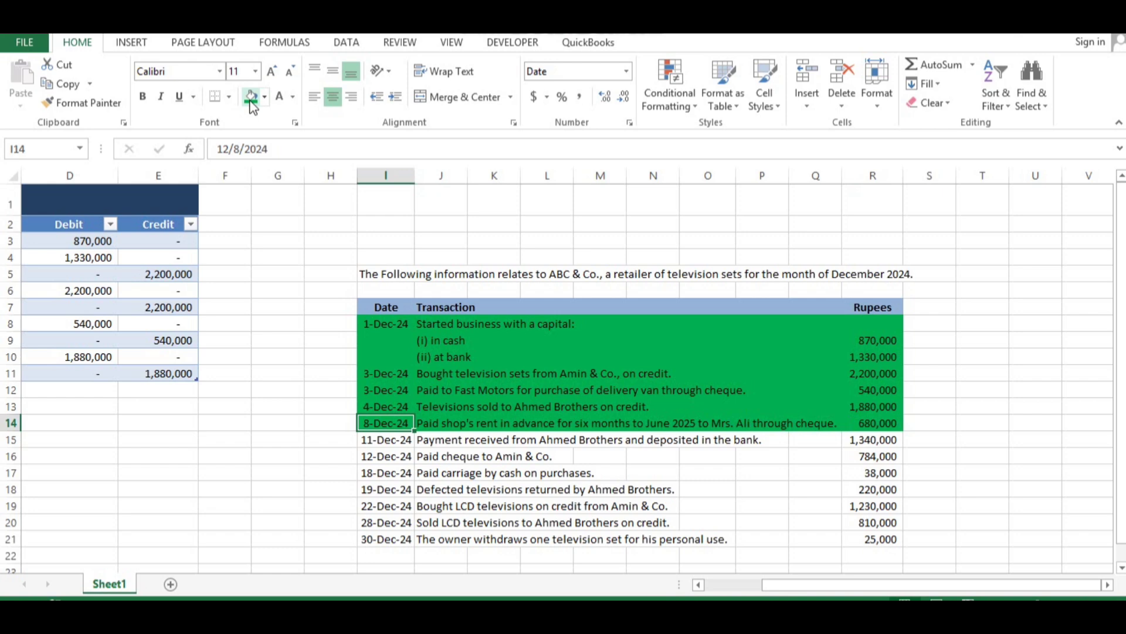
key(Right)
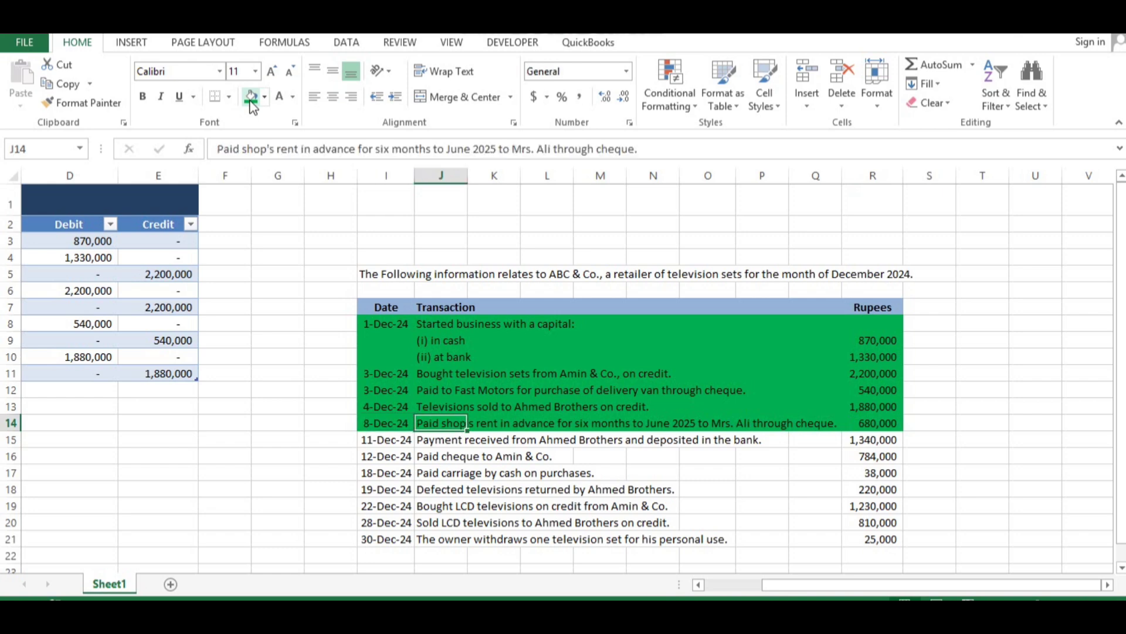
key(Left)
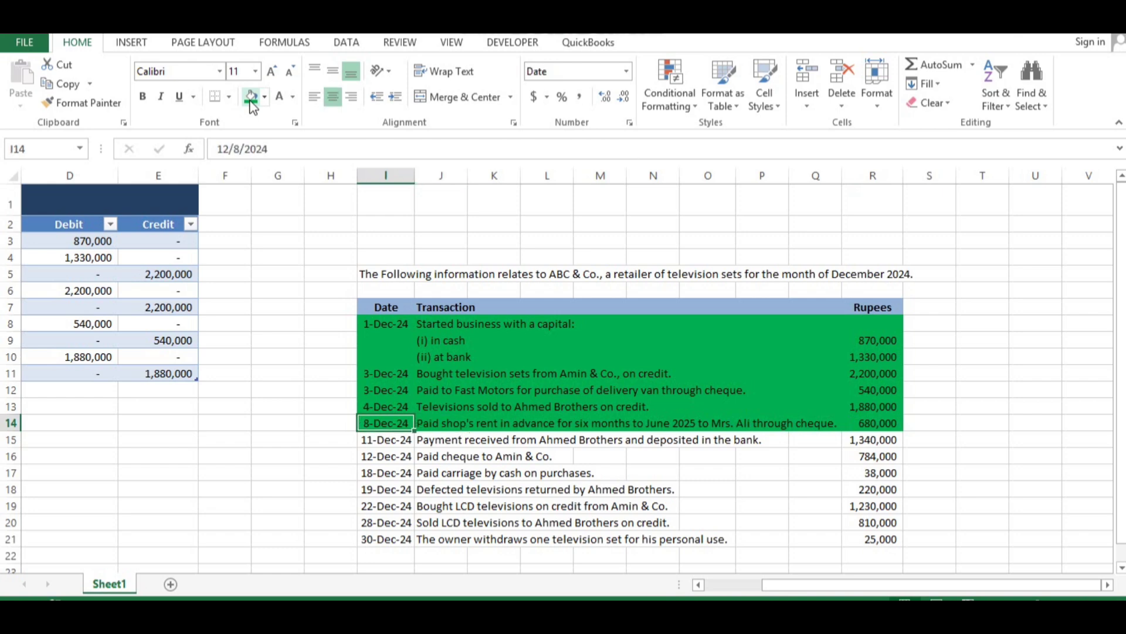
key(Left)
key(Right)
key(Right)
key(Left)
Step: Copy the date from row 11 down to row 12 of the General Journal and change it to 12/8/2024
key(Left)
key(Left)
key(Left)
key(Left)
key(Left)
key(Left)
key(Left)
key(Left)
key(Up)
key(Up)
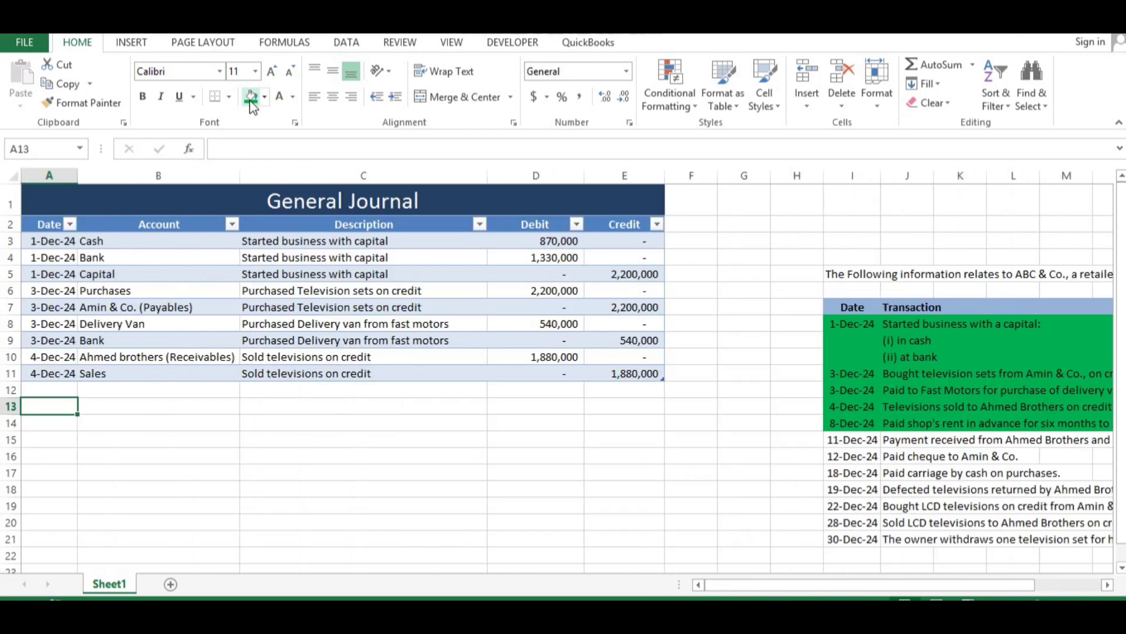
key(ctrl+d)
key(F2)
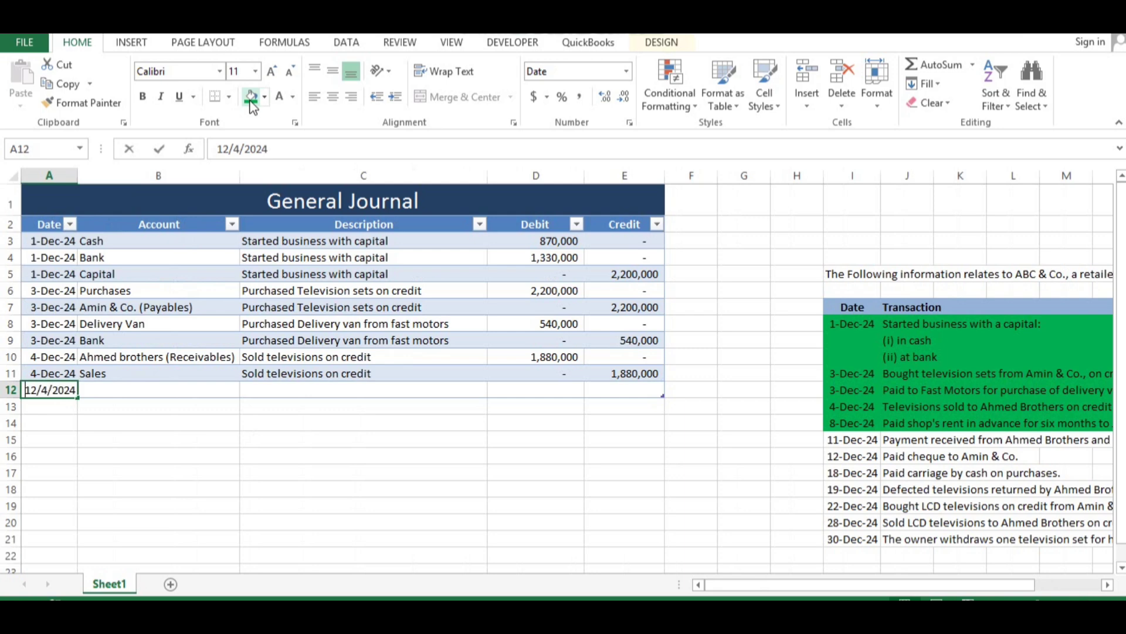
key(Left)
key(Left)
key(Left)
key(Left)
key(Left)
key(BackSpace)
text(8)
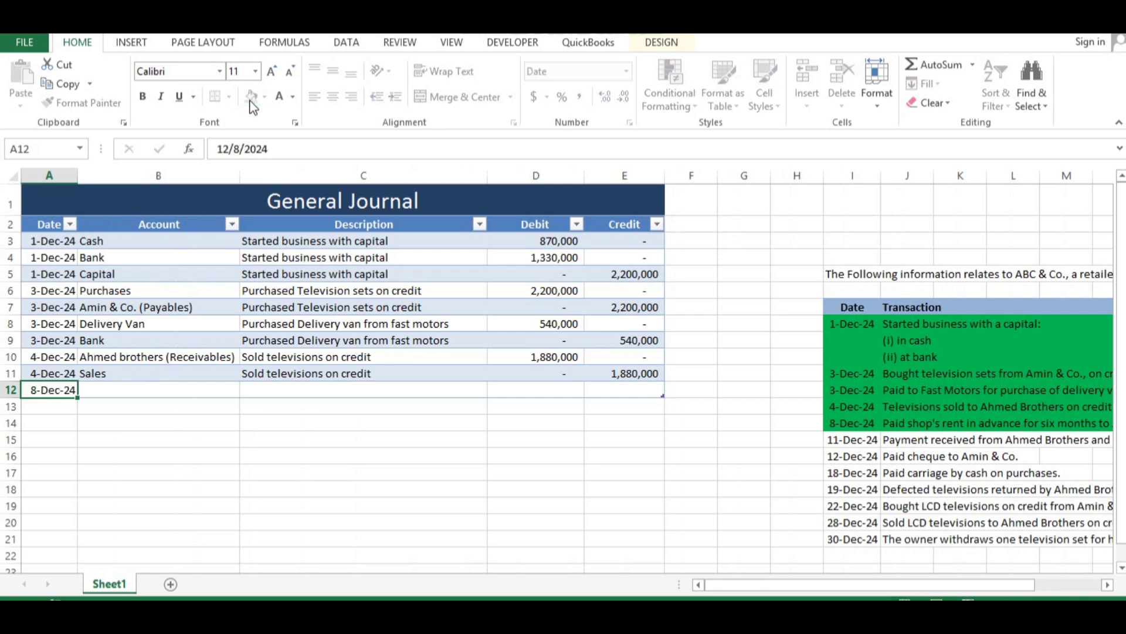
Step: Enter the account Advance Rent and the description "Paid rent in advance" in row 12 of the General Journal
key(Up)
key(Right)
key(Down)
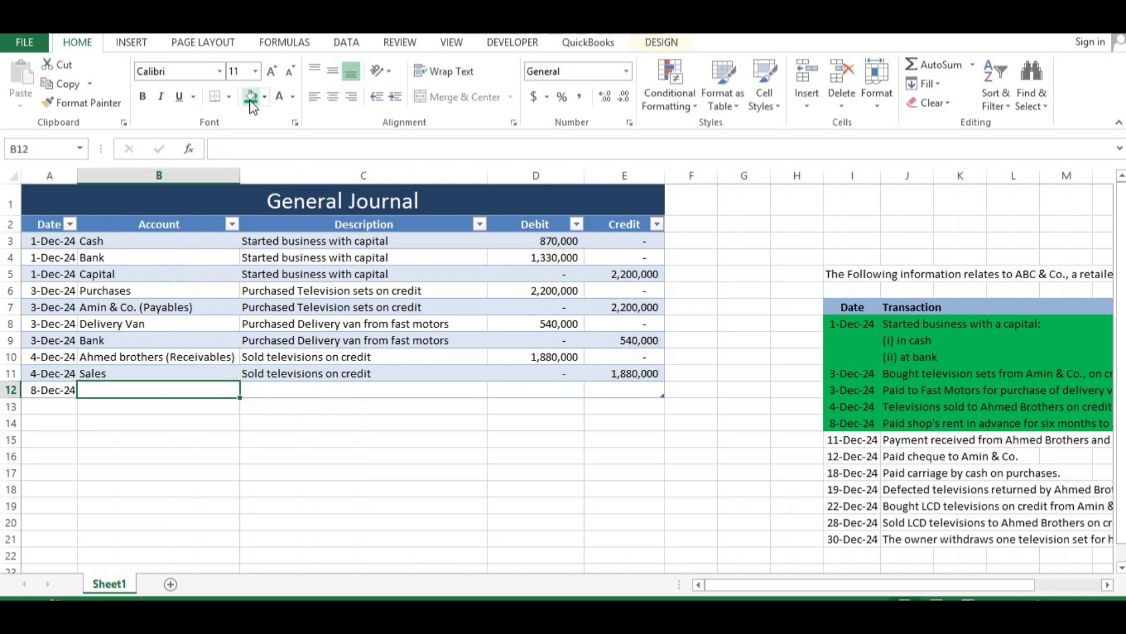
text(Advance Rent)
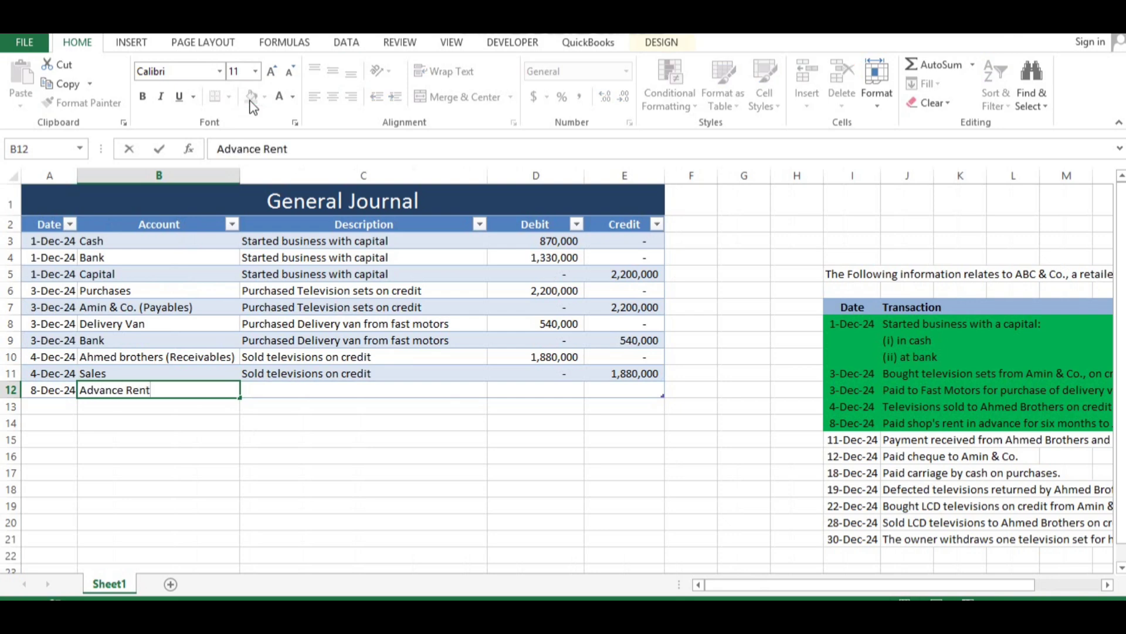
key(Tab)
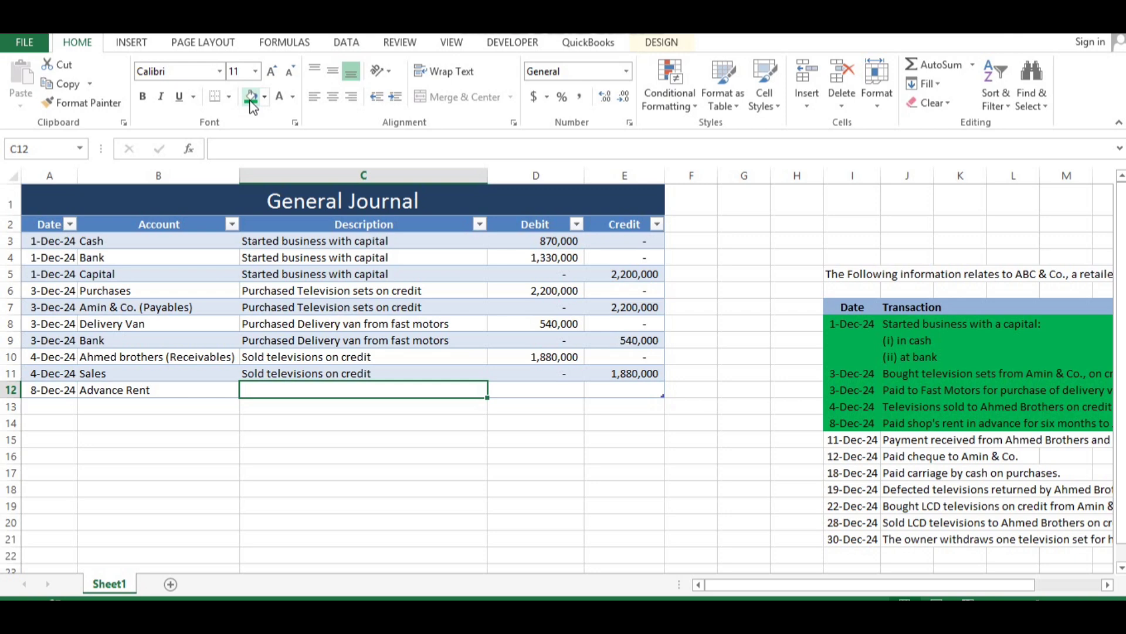
text(Paid r)
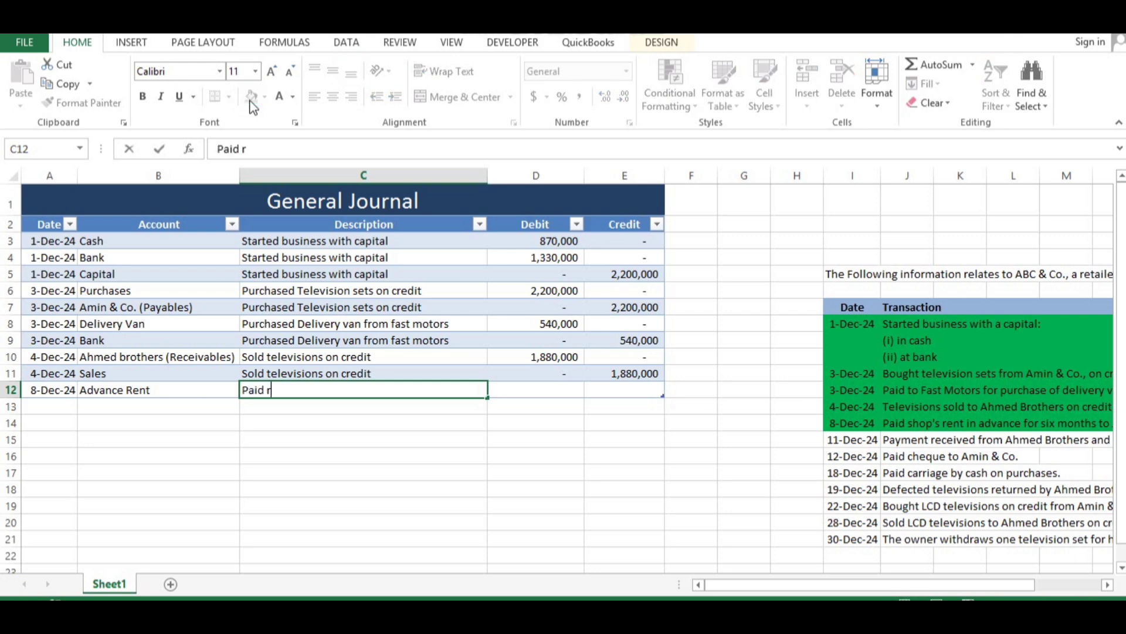
text(ent in advance)
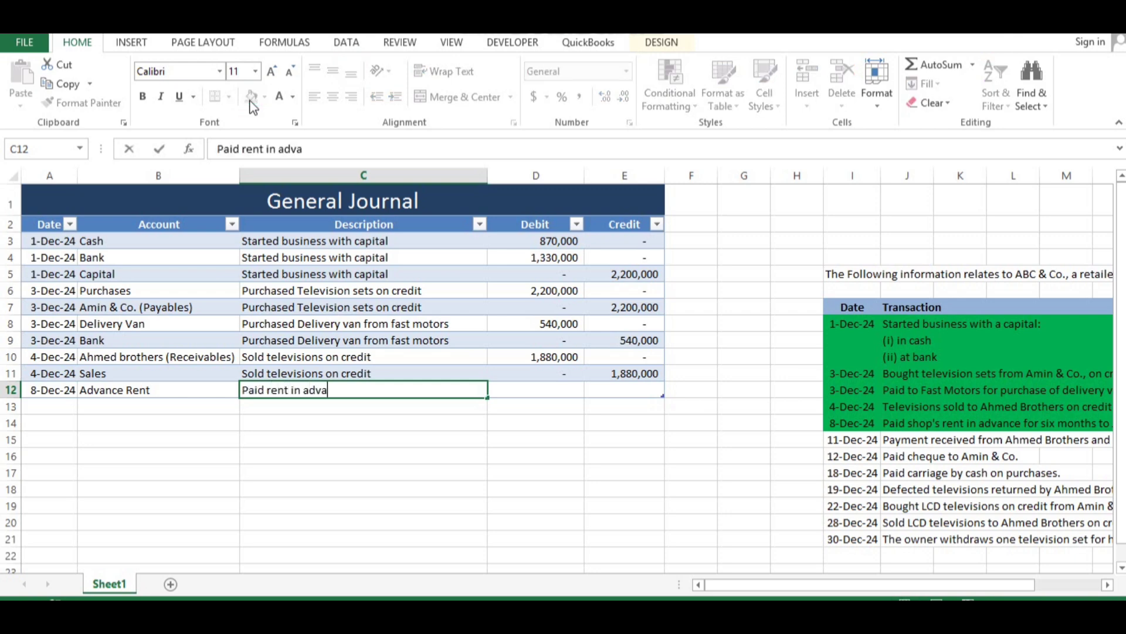
key(Tab)
Step: Check the rupee amount of the 8-Dec-24 advance rent payment in the transaction list
key(Tab)
key(Tab)
key(Tab)
key(Tab)
key(Tab)
key(Tab)
key(Tab)
key(Tab)
key(Tab)
key(Tab)
key(Tab)
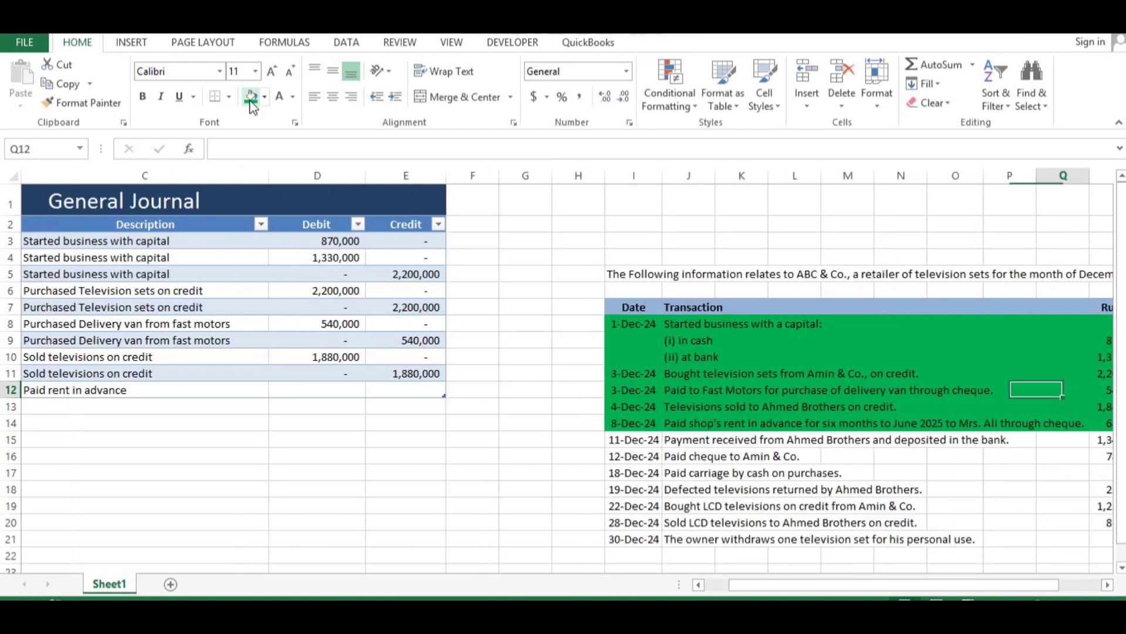
key(Home)
key(Right)
key(Right)
key(Right)
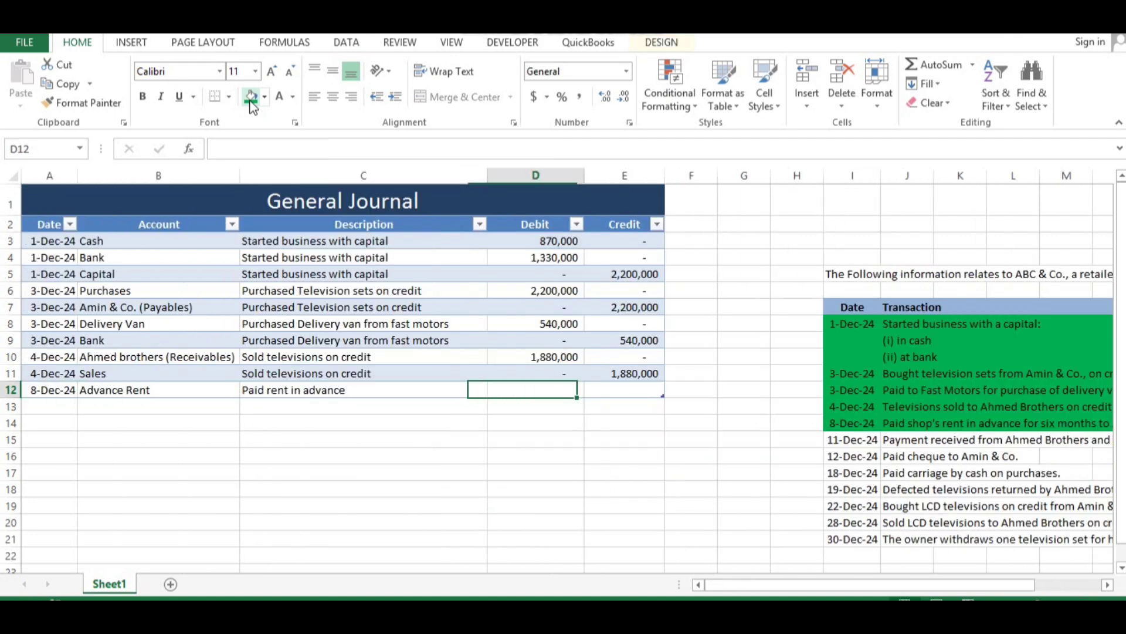
Step: Enter debit 680000 and credit 0 for the Advance Rent entry in row 12
key(Right)
key(Left)
text(680000)
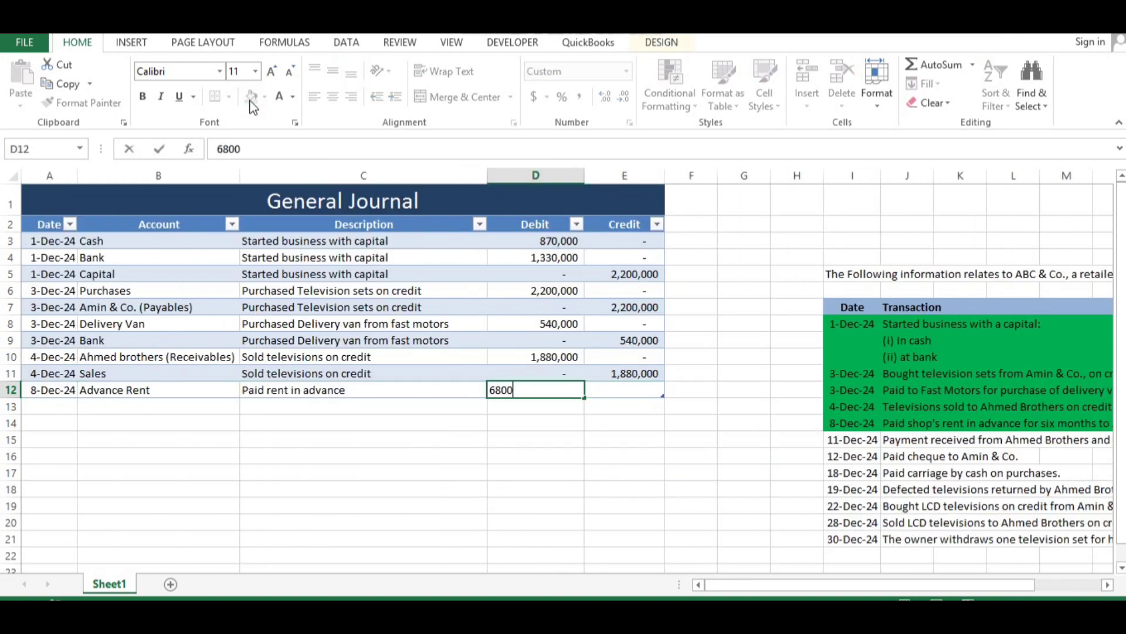
key(Tab)
text(0)
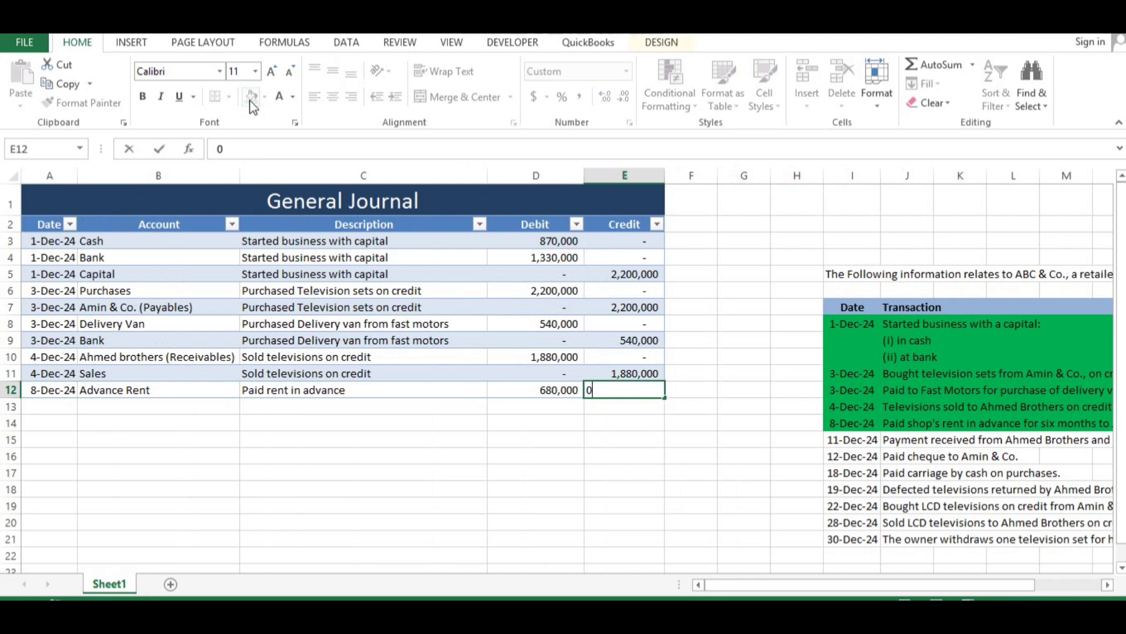
Step: Copy the date from row 12 down to row 13 and enter Bank as the account
key(Return)
key(ctrl+d)
key(Right)
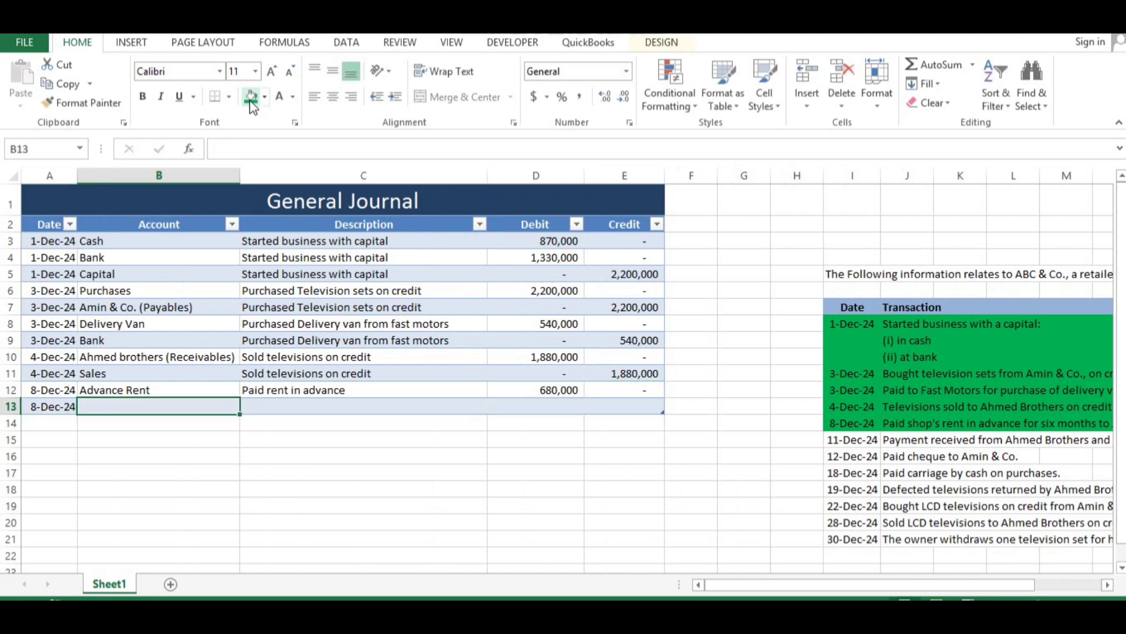
key(Right)
key(Left)
text(Bank)
key(Tab)
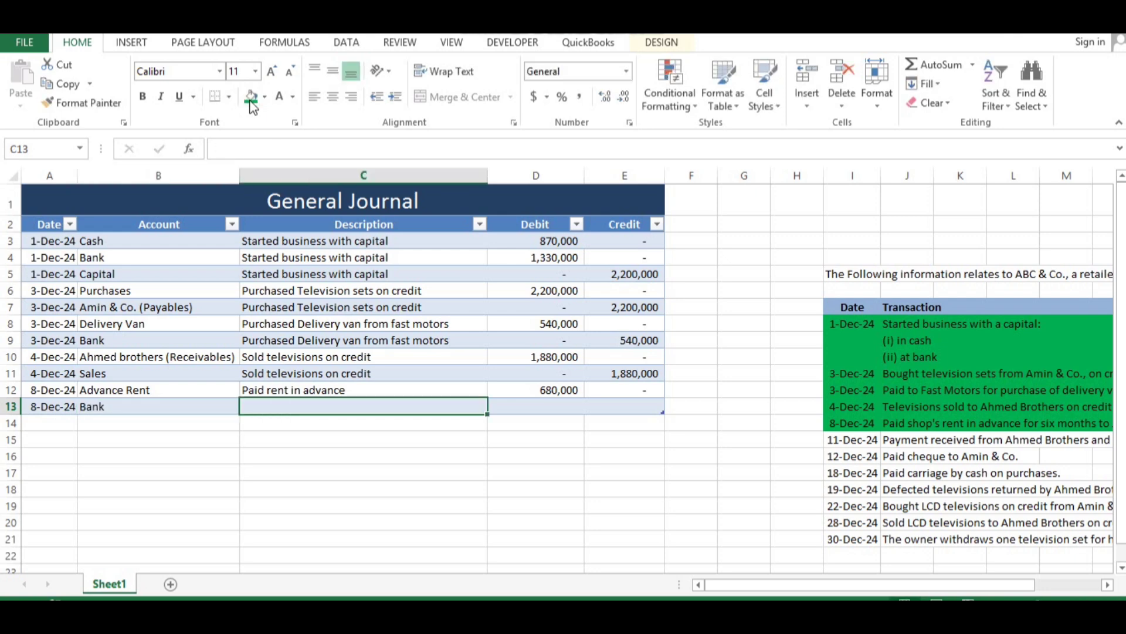
Step: Copy the description from row 12 down to the Bank entry in row 13 and enter debit 0 and credit 680000
key(ctrl+d)
key(Tab)
text(0)
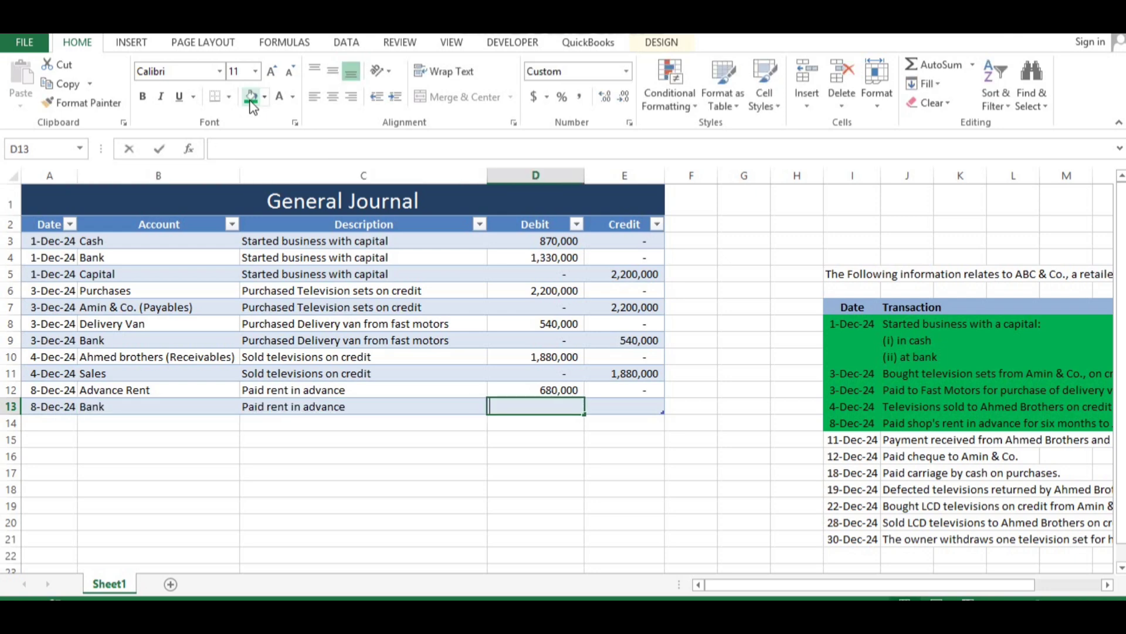
key(Tab)
text(680000)
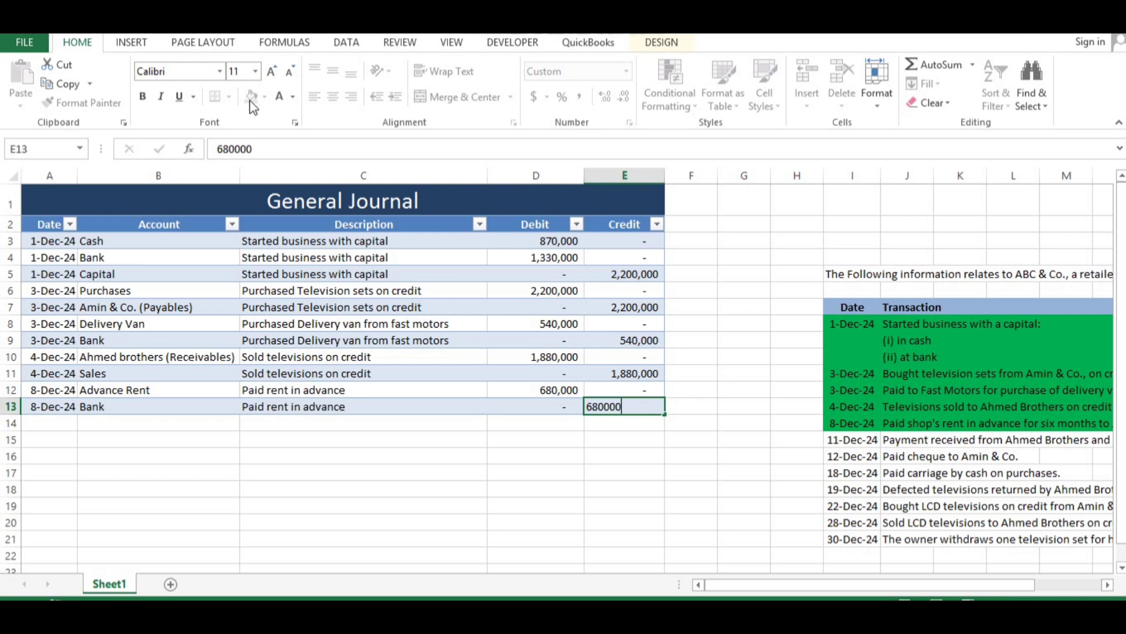
key(Return)
Step: Review the date, details and amount of the 11-Dec-24 payment received from Ahmed Brothers in the transaction list
key(Up)
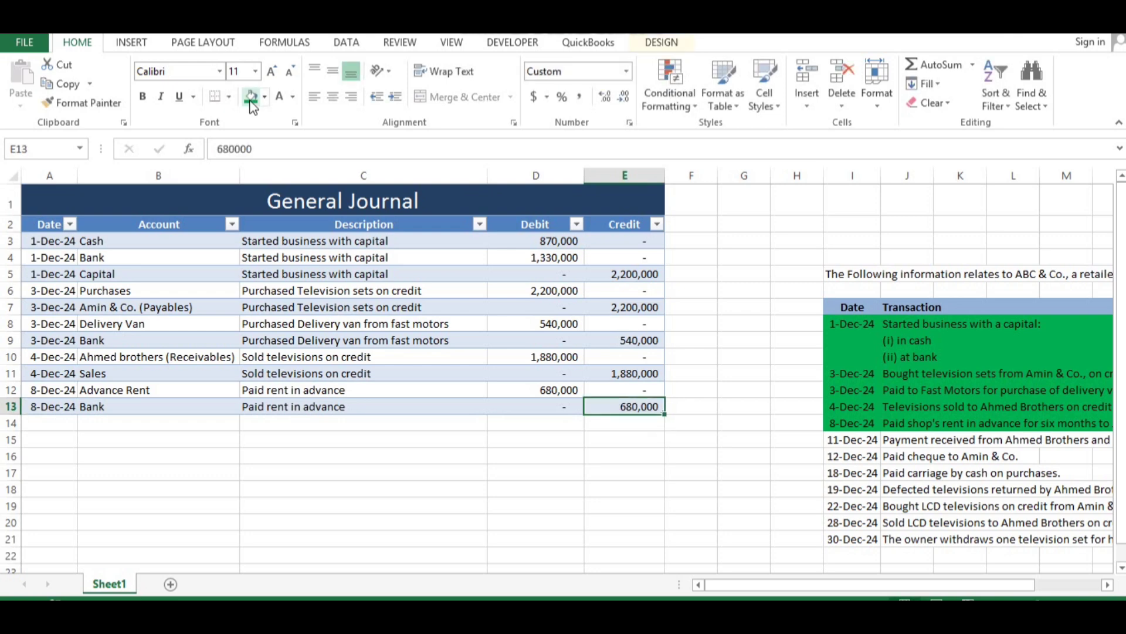
key(Down)
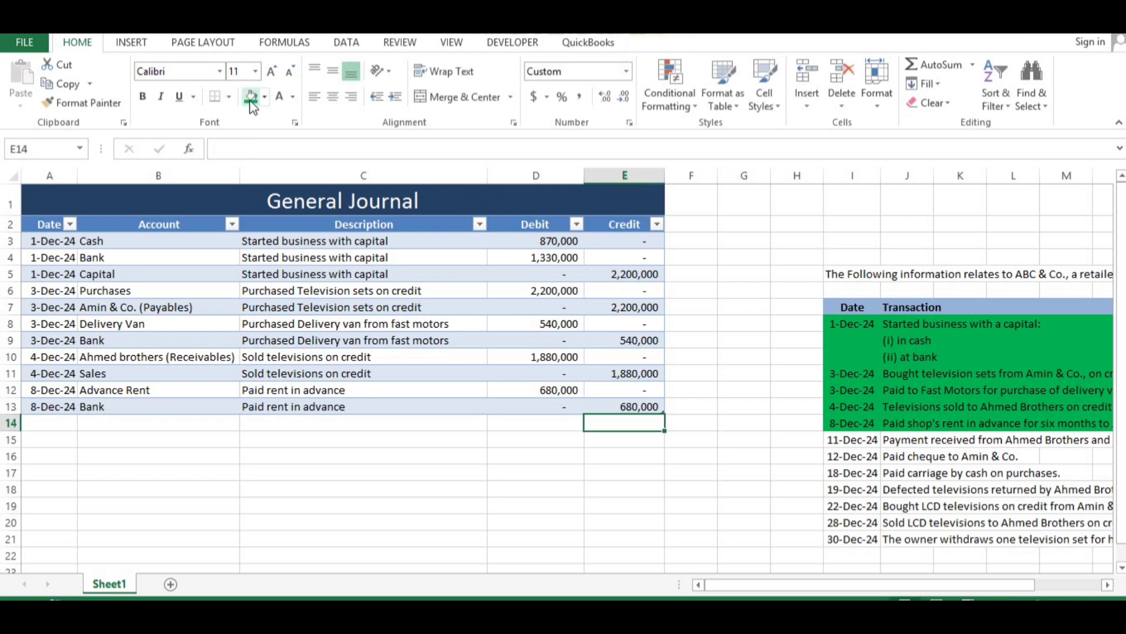
key(Down)
key(Right)
key(Right)
key(Right)
key(Right)
key(Right)
key(Right)
key(Right)
key(Right)
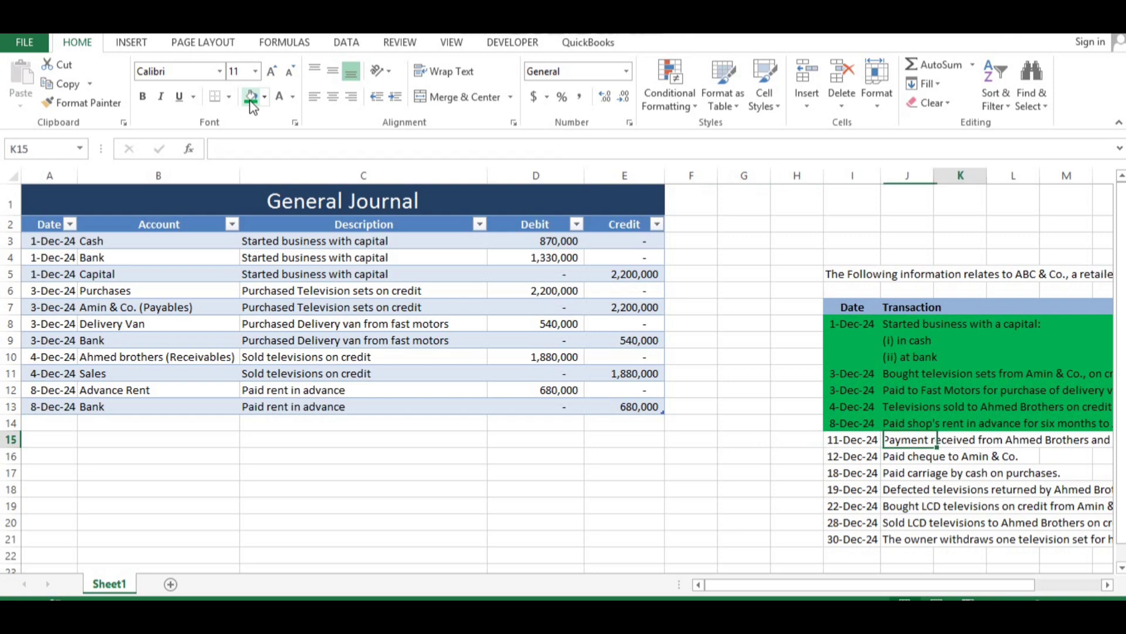
key(Right)
key(Right)
key(Right)
key(Right)
key(Right)
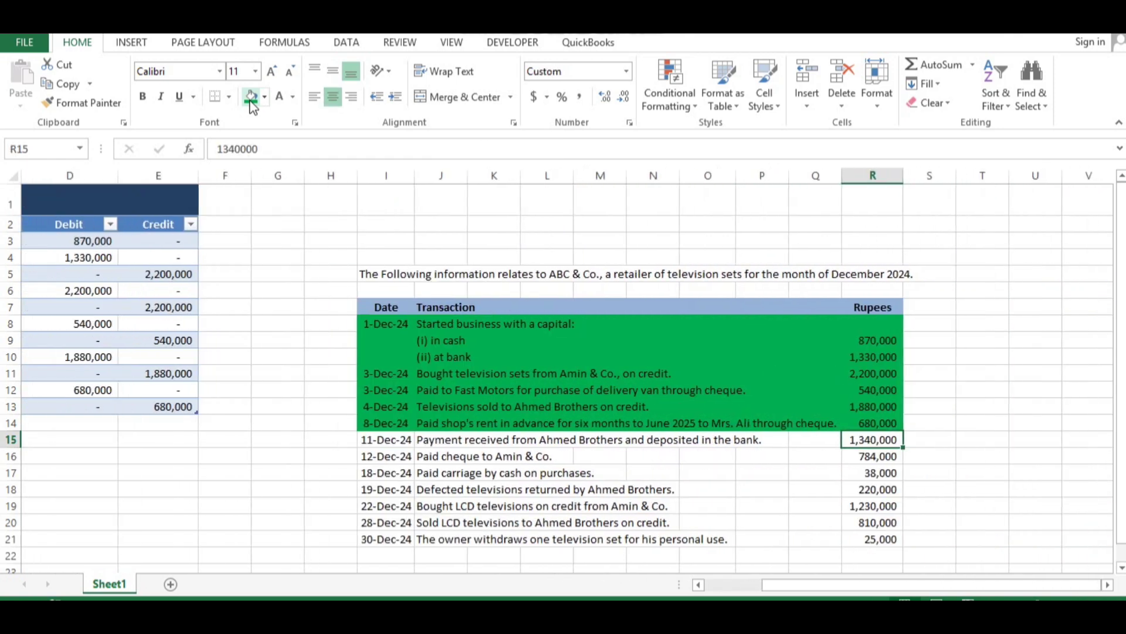
key(Left)
key(Left)
key(Left)
key(Left)
key(Left)
key(Left)
key(Left)
key(Left)
key(Left)
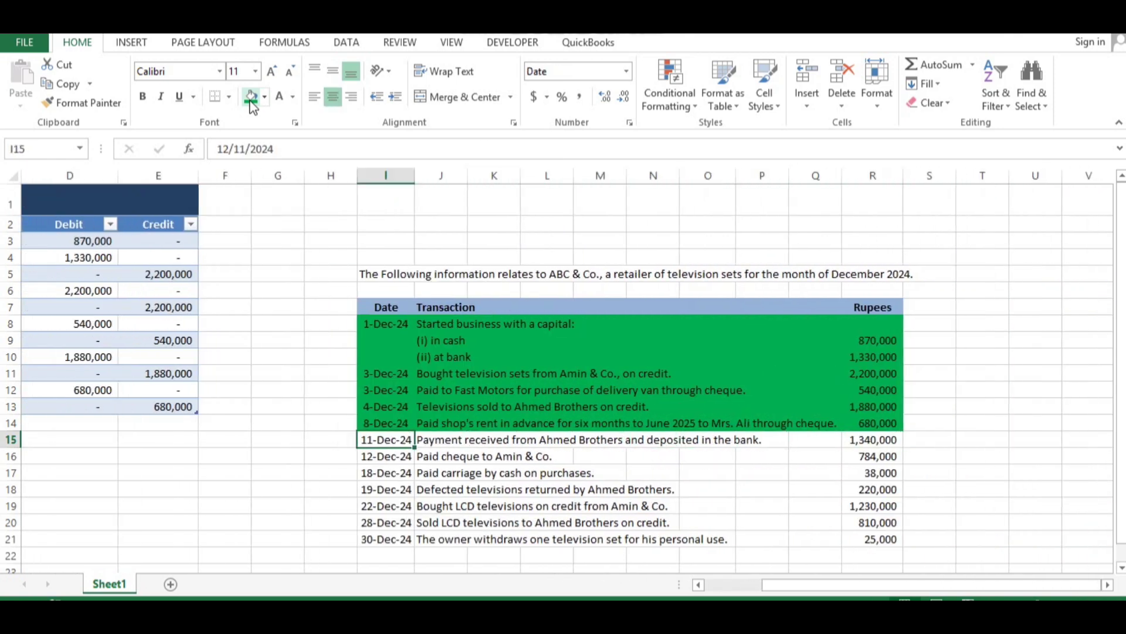
Step: Fill the 11-Dec-24 Ahmed Brothers payment, cells I15 to R15, with green in the transaction list
key(shift+Right)
key(shift+Right)
key(shift+Right)
key(shift+Right)
key(shift+Right)
key(shift+Right)
key(shift+Right)
key(shift+Right)
key(shift+Right)
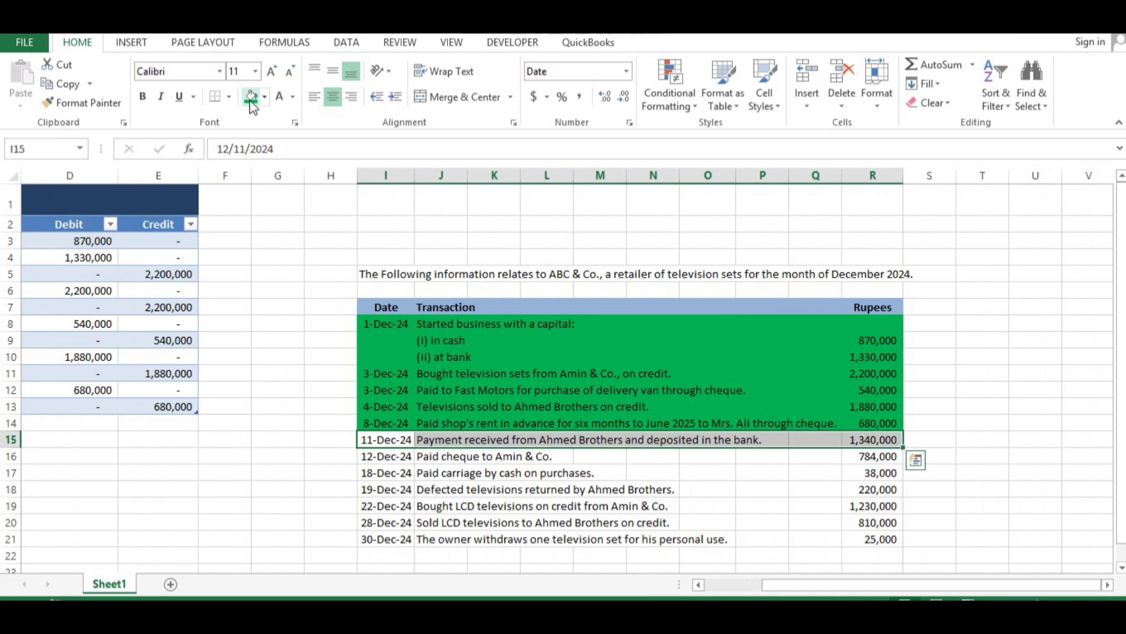
click(251, 96)
key(Left)
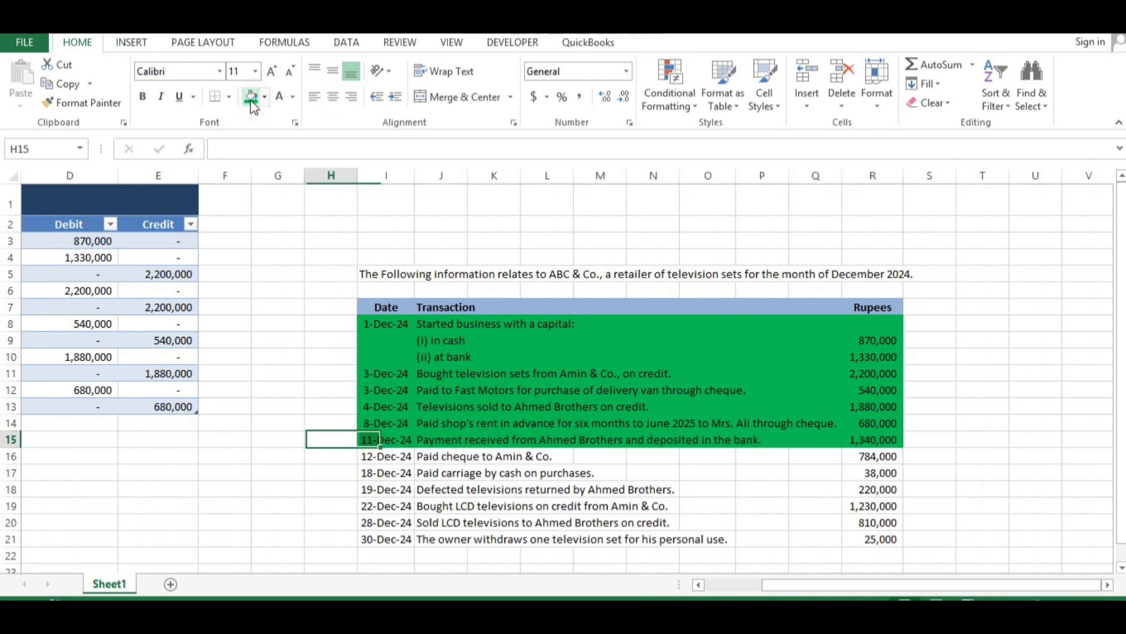
Step: Copy the date from row 13 down to row 14 of the General Journal and change it to 12/11/2024
key(Left)
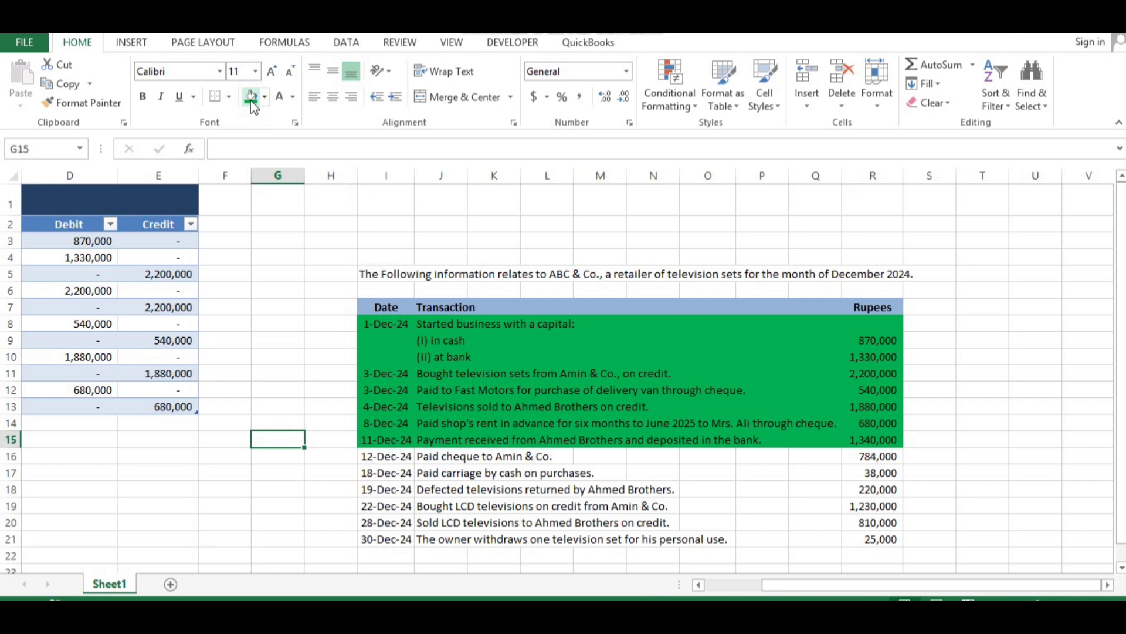
key(Left)
key(Left)
key(Left)
key(Left)
key(Left)
key(Left)
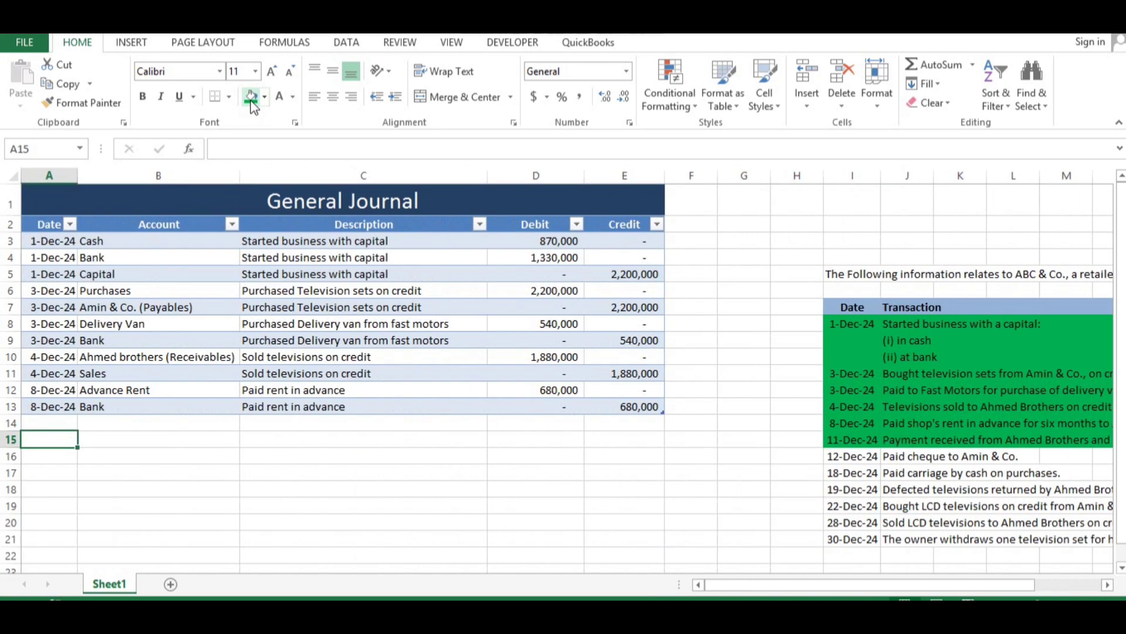
key(Up)
key(ctrl+d)
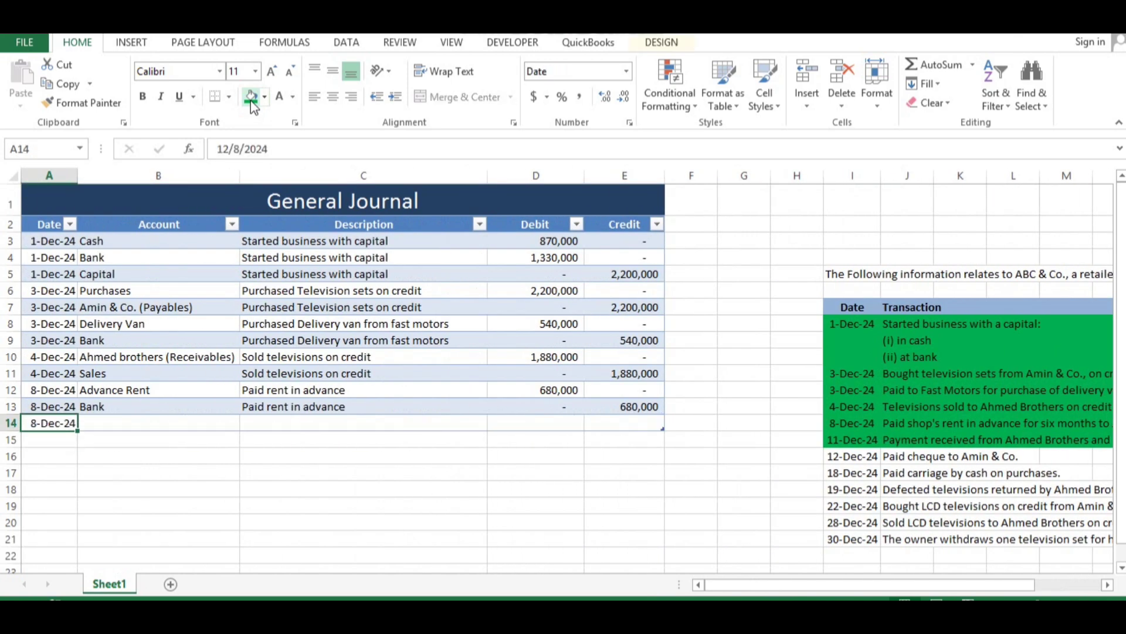
key(F2)
key(Left)
key(Left)
key(Left)
key(Left)
key(Left)
key(BackSpace)
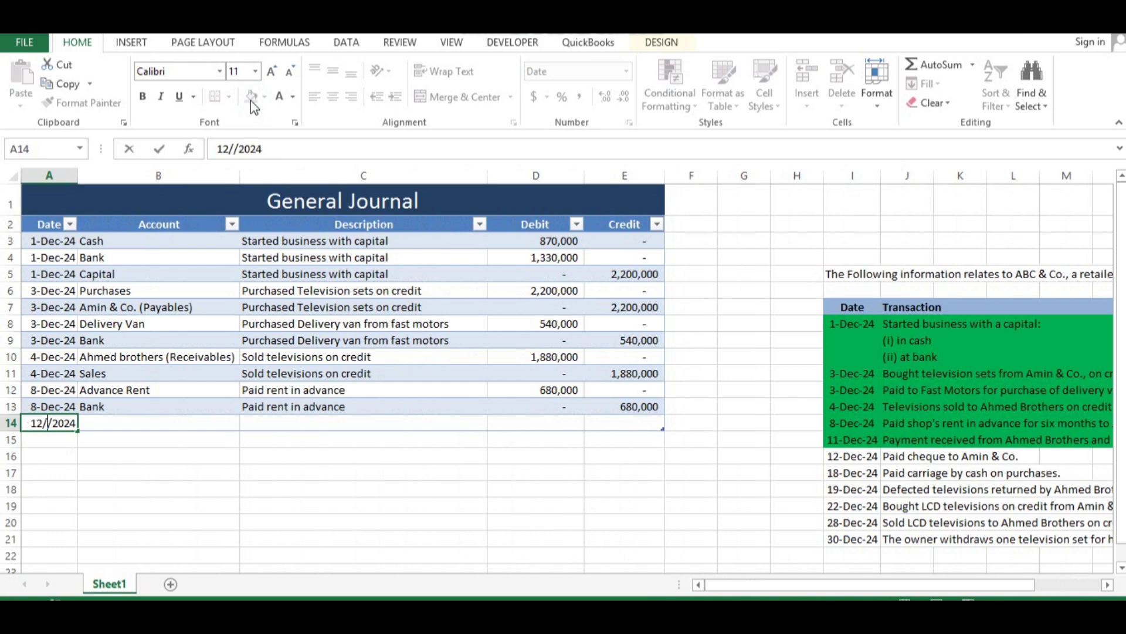
text(11)
key(Tab)
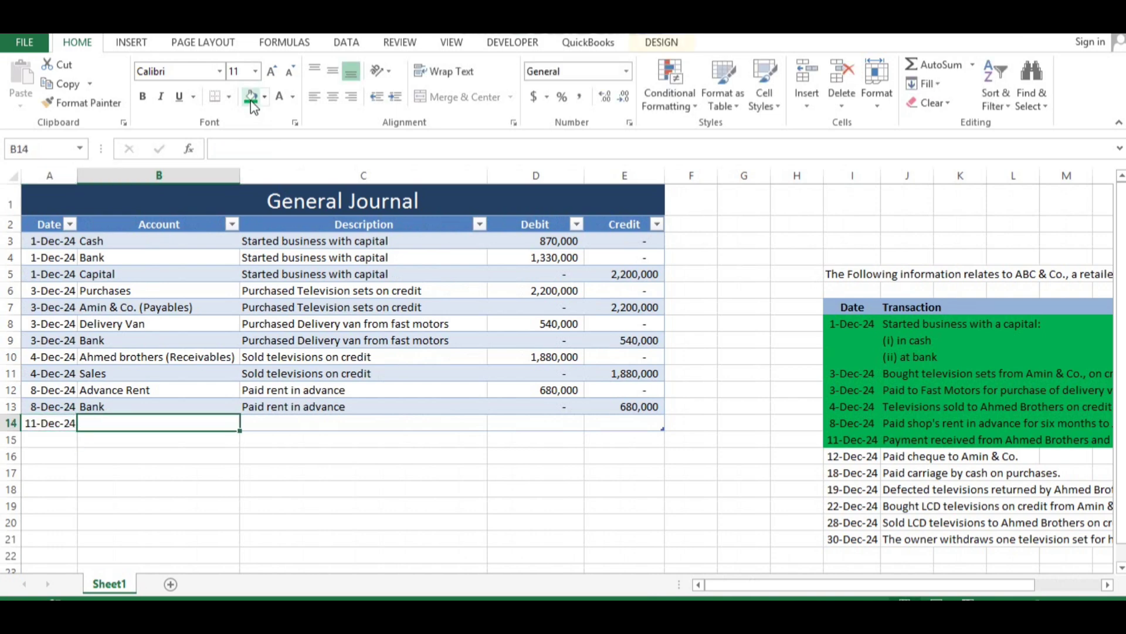
Step: Copy the Bank account from row 13 down to row 14 and enter the description "Cash received from ahmed brothers"
key(ctrl+d)
key(Tab)
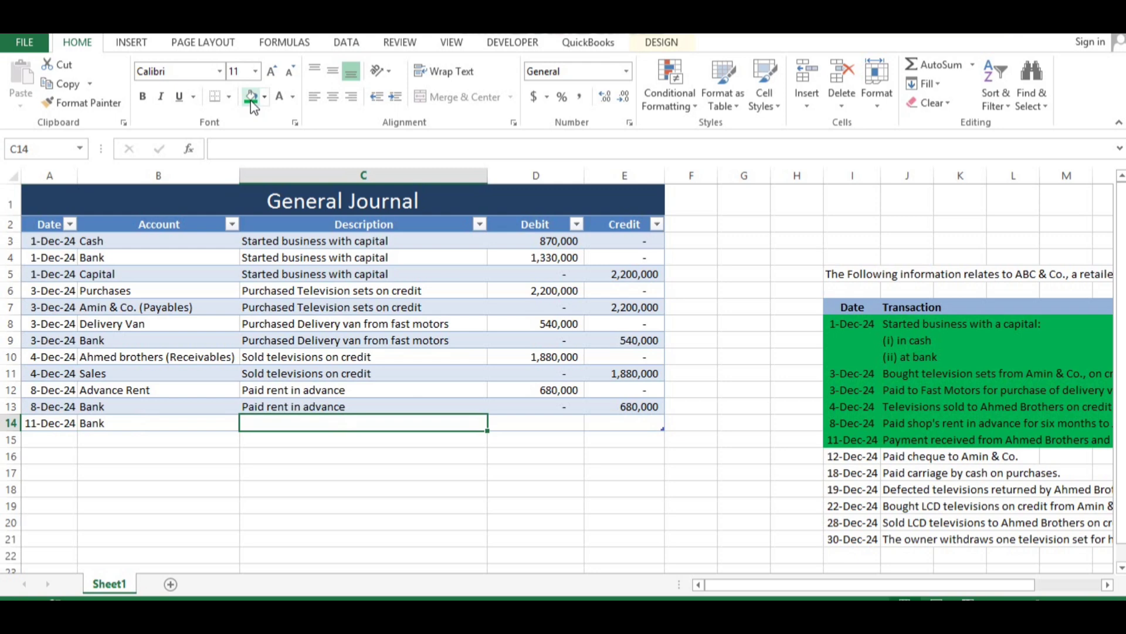
text(Cash re)
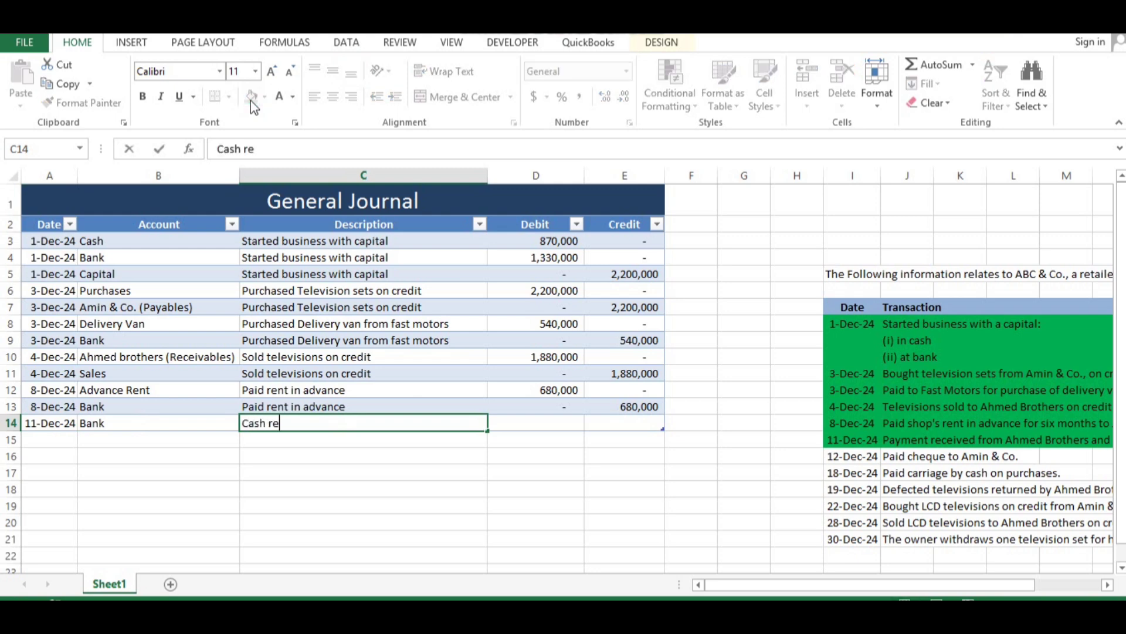
text(ceived fro)
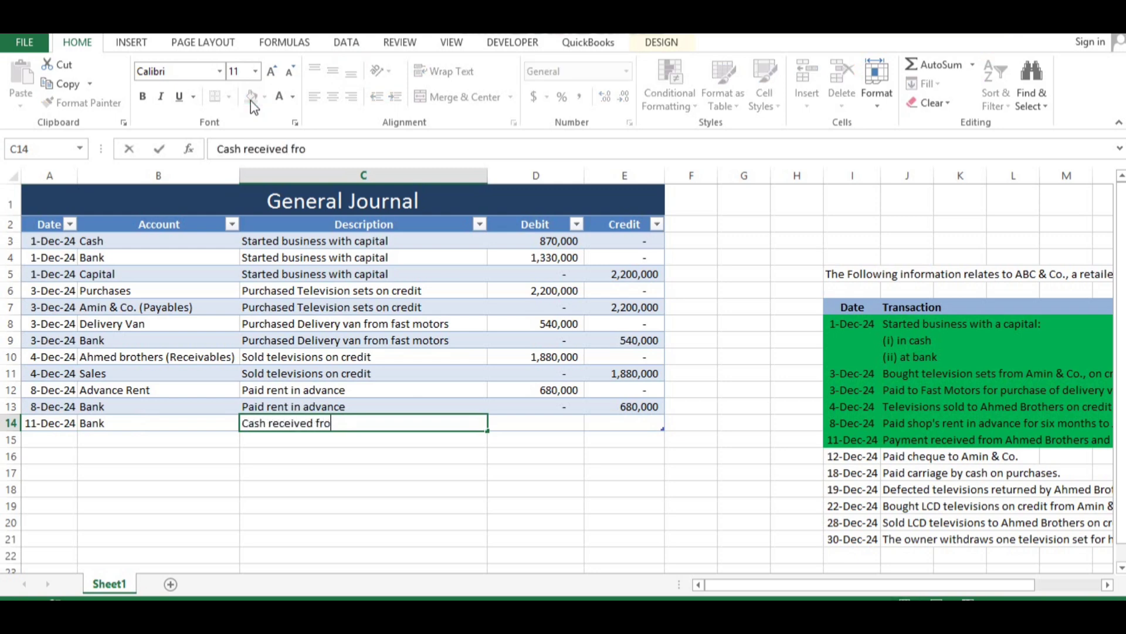
text(m ahmed )
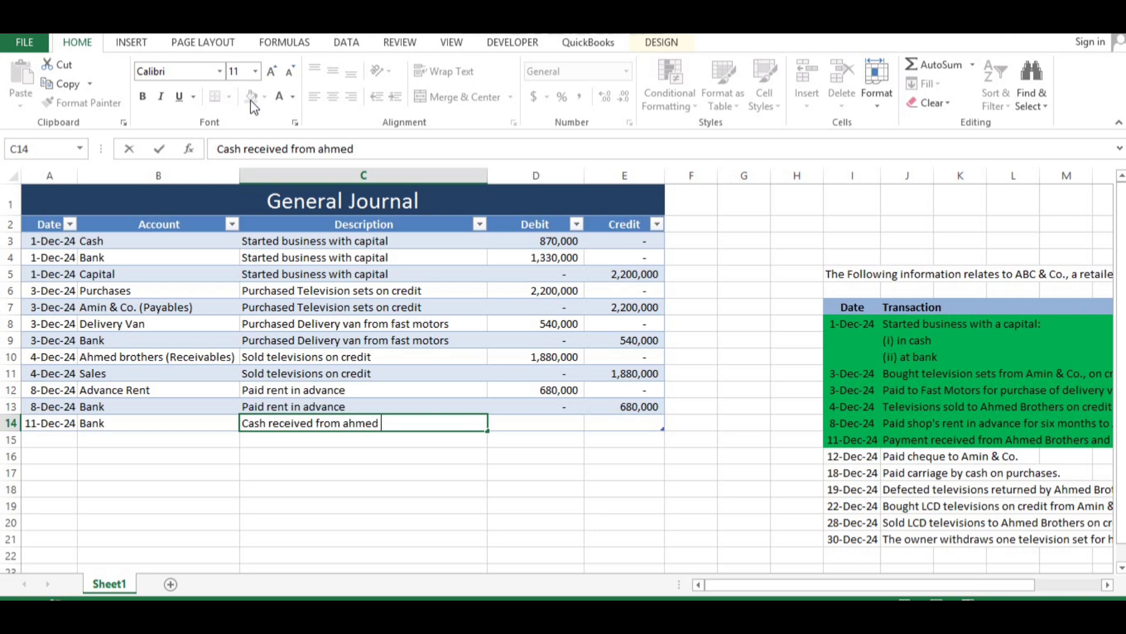
text(brothers)
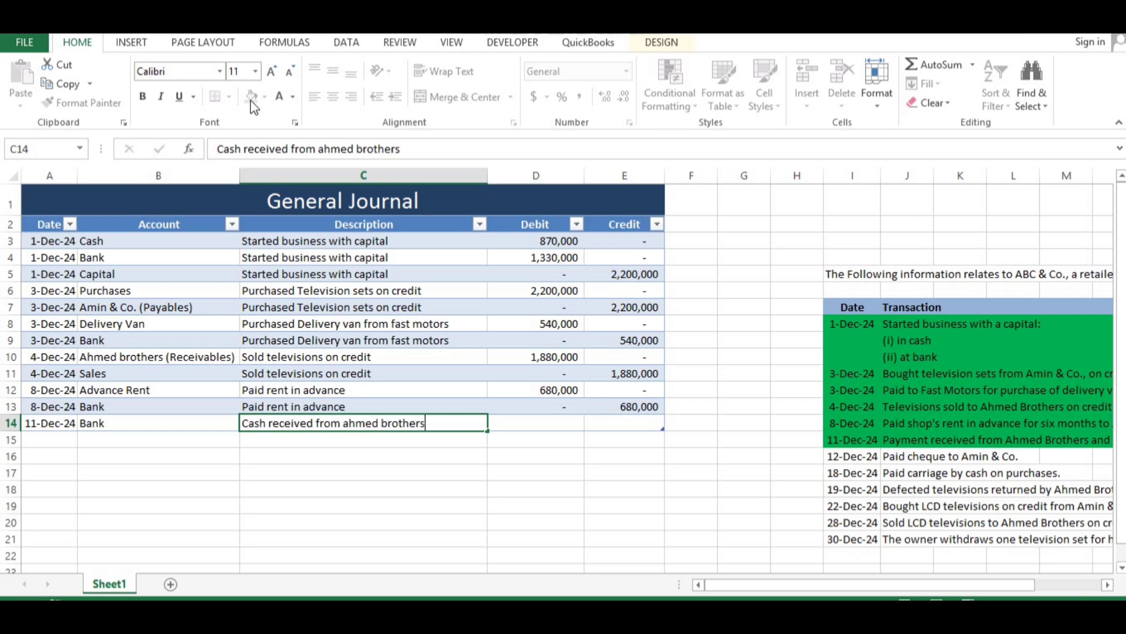
key(Tab)
Step: Check the rupee amount of the 11-Dec-24 Ahmed Brothers payment in the transaction list
key(Tab)
key(Right)
key(Right)
key(Right)
key(Right)
key(Right)
key(Right)
key(Right)
key(Right)
key(Right)
key(Right)
key(Right)
key(Right)
key(Right)
key(Right)
key(Left)
key(Left)
key(Left)
key(Left)
key(Left)
key(Left)
key(Left)
key(Left)
key(Left)
key(Left)
key(Left)
key(Left)
key(Left)
key(Left)
key(Left)
key(Left)
key(Left)
key(Left)
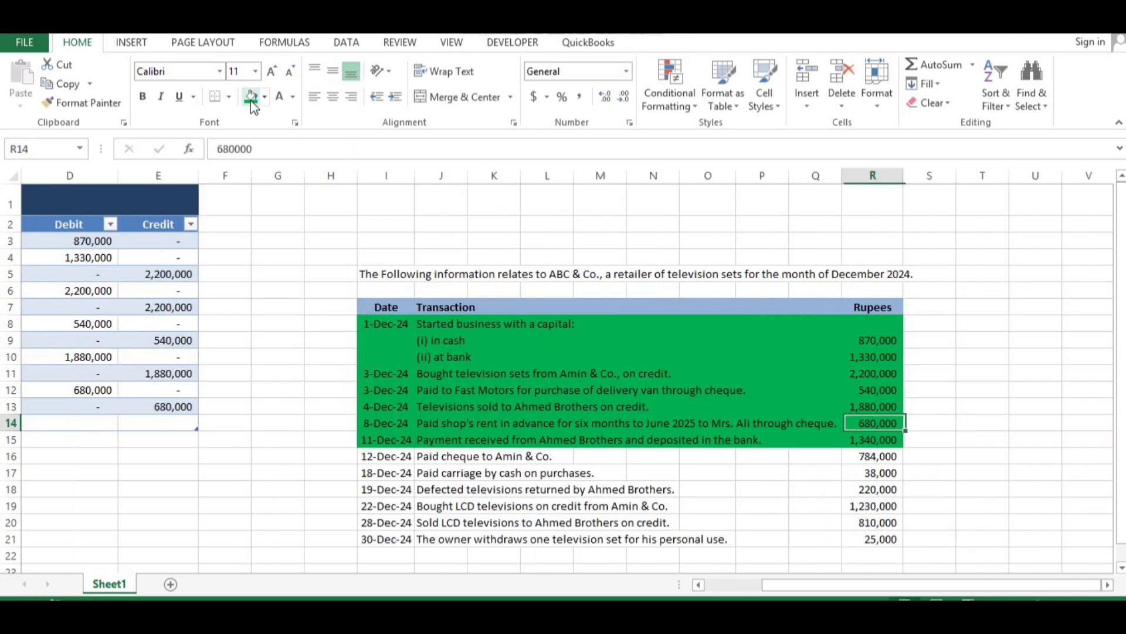
key(Right)
key(Right)
key(Right)
key(Right)
key(Left)
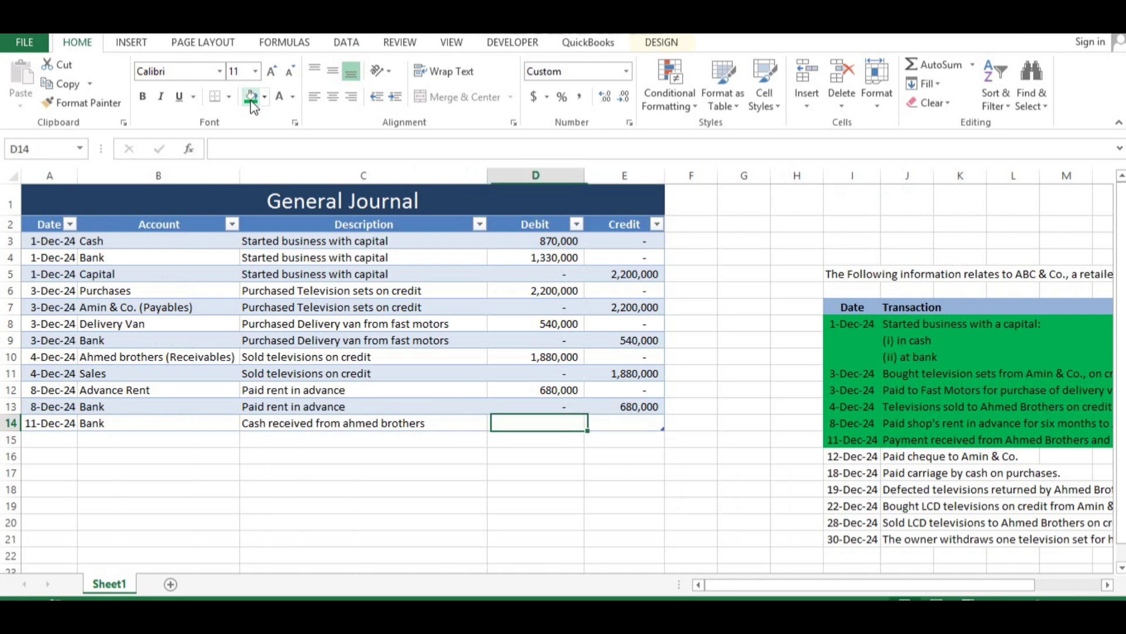
Step: Enter debit 1340000 and credit 0 for the 11-Dec-24 Bank entry in row 14
text(1340000)
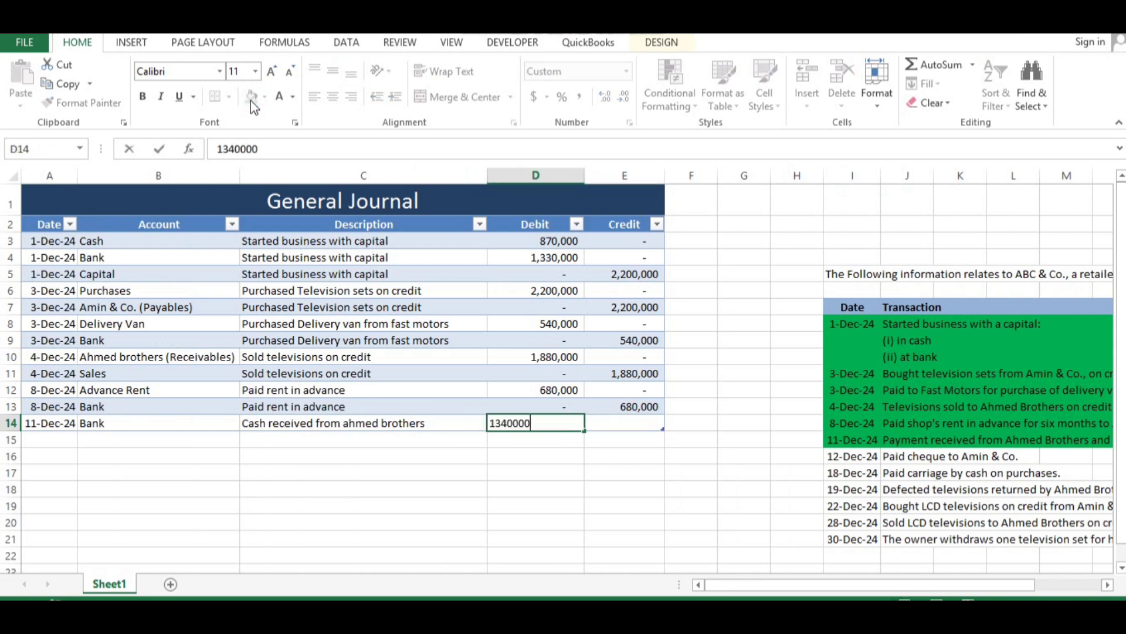
key(Tab)
text(0)
key(Return)
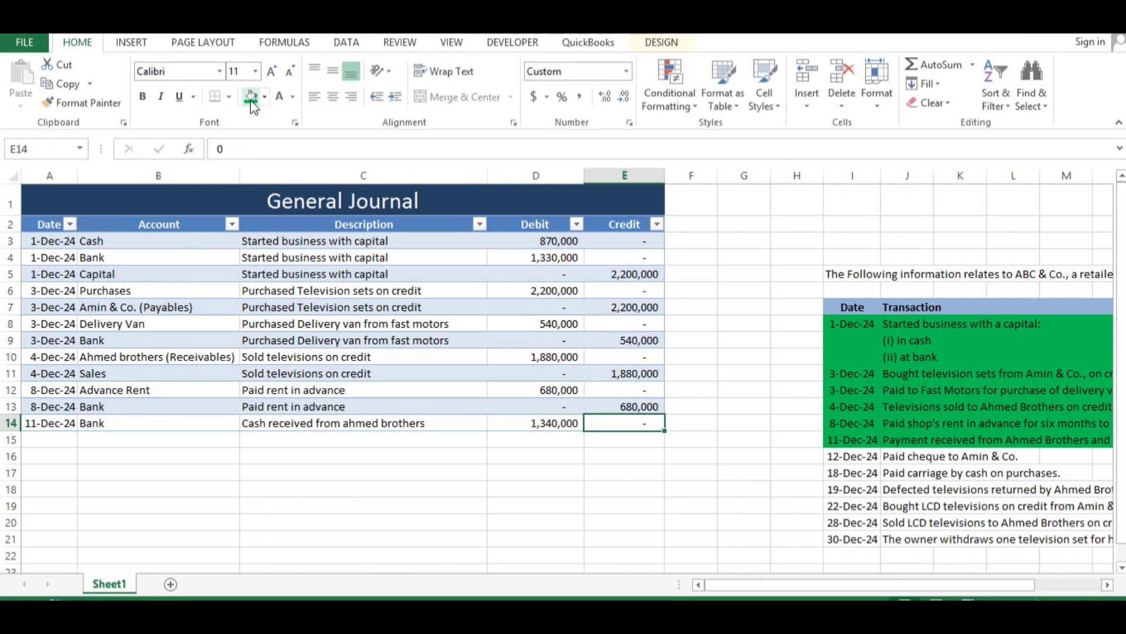
Step: Add the 11-Dec-24 entry in row 15 for account "Ahmed brothers (Receivables)", copying the date and description from row 14
key(ctrl+d)
key(Tab)
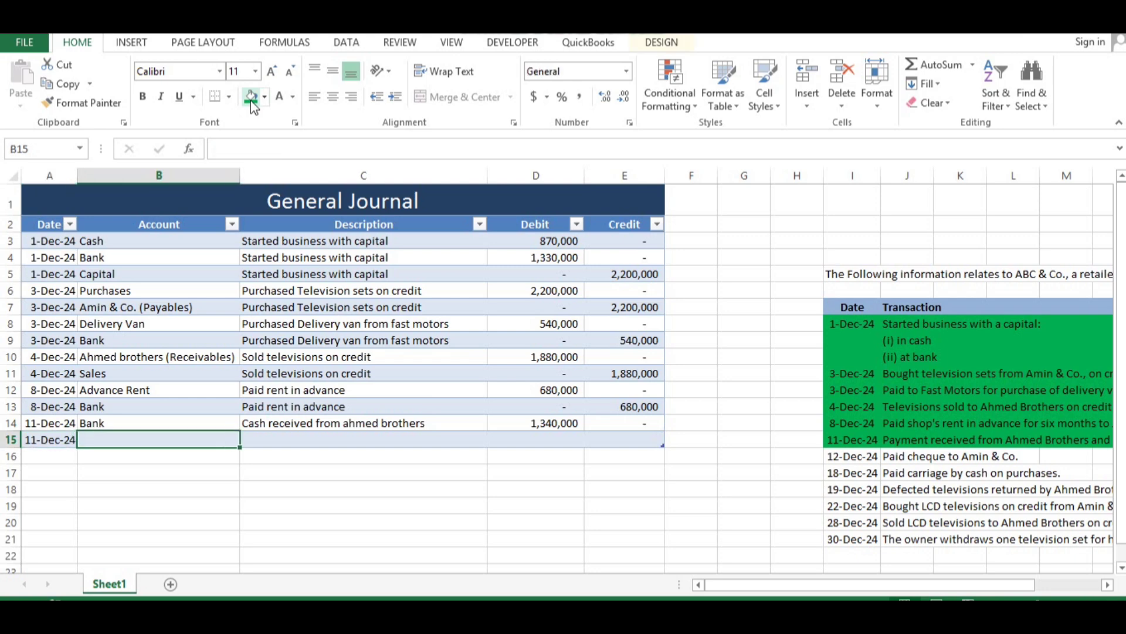
text(Ahmed brothers (Receivables)
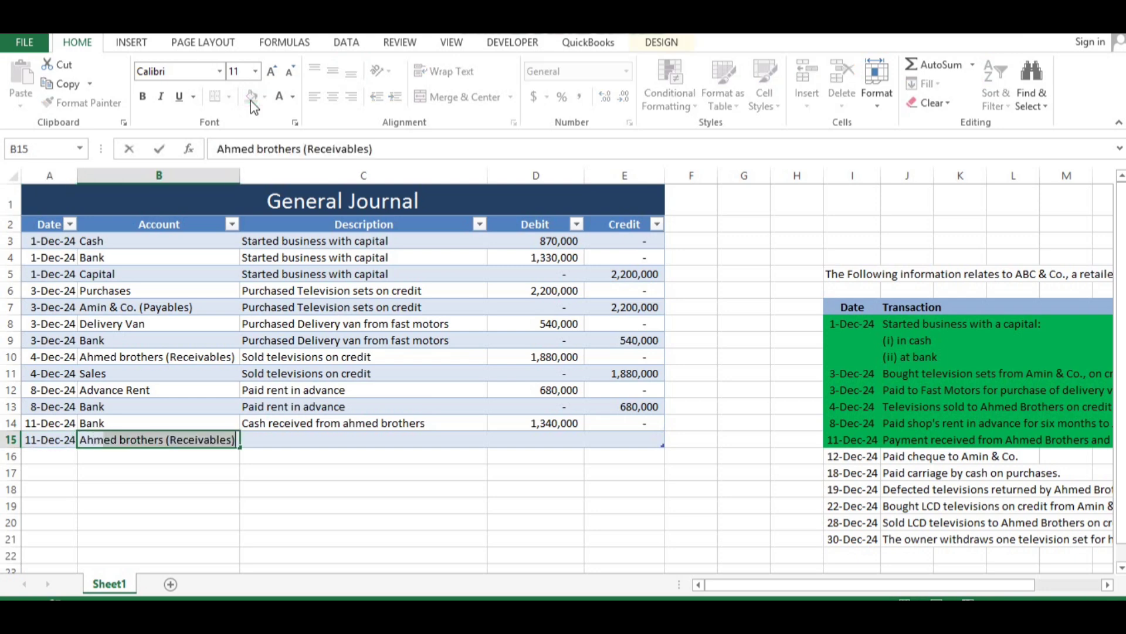
key(Tab)
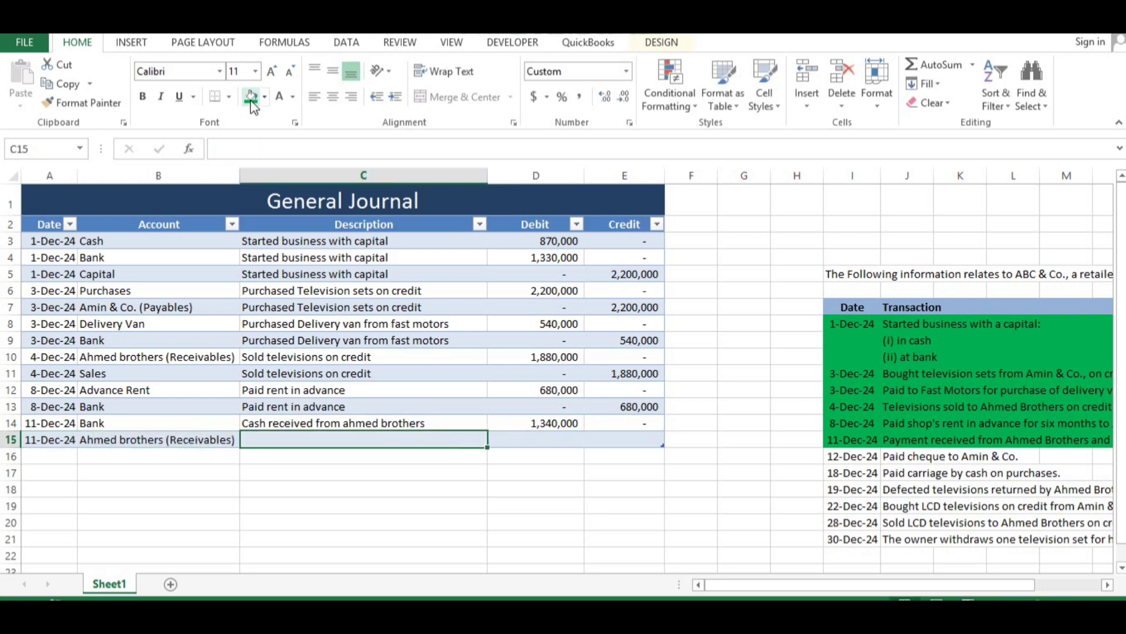
key(ctrl+d)
key(Tab)
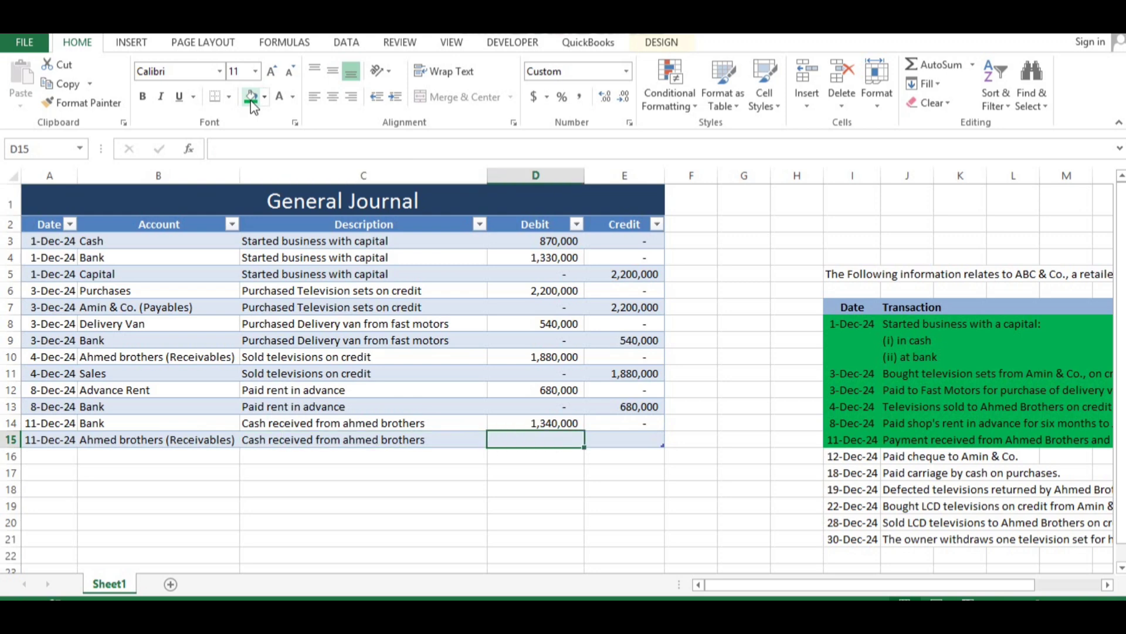
Step: Enter debit 0 and credit 1340000 for the 11-Dec-24 Ahmed brothers (Receivables) entry in row 15
text(0)
key(Tab)
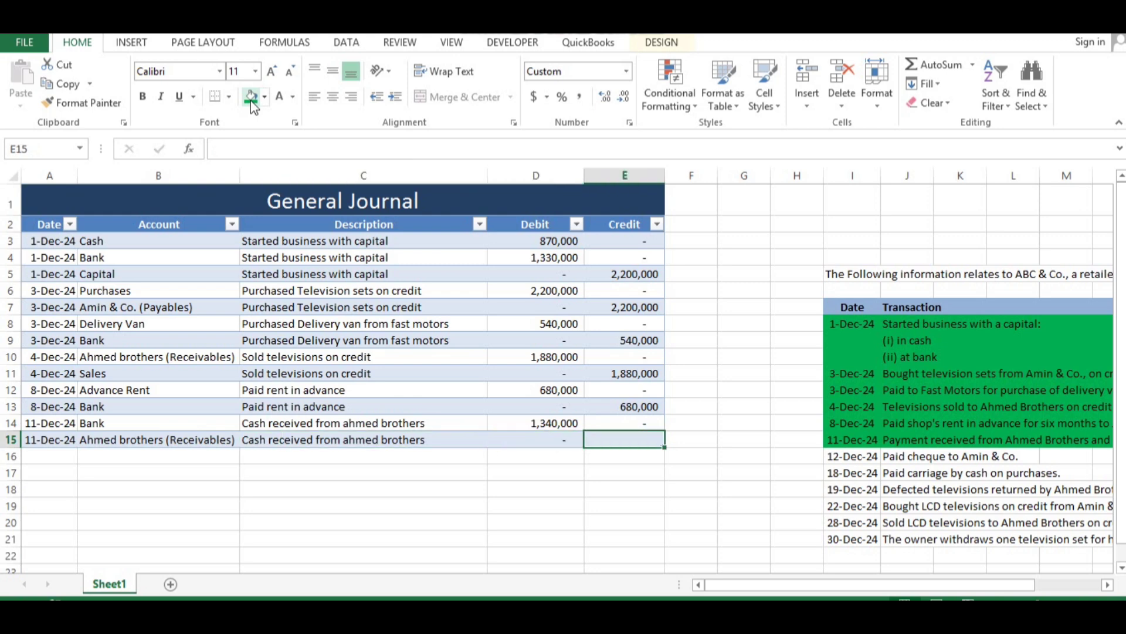
text(1340000)
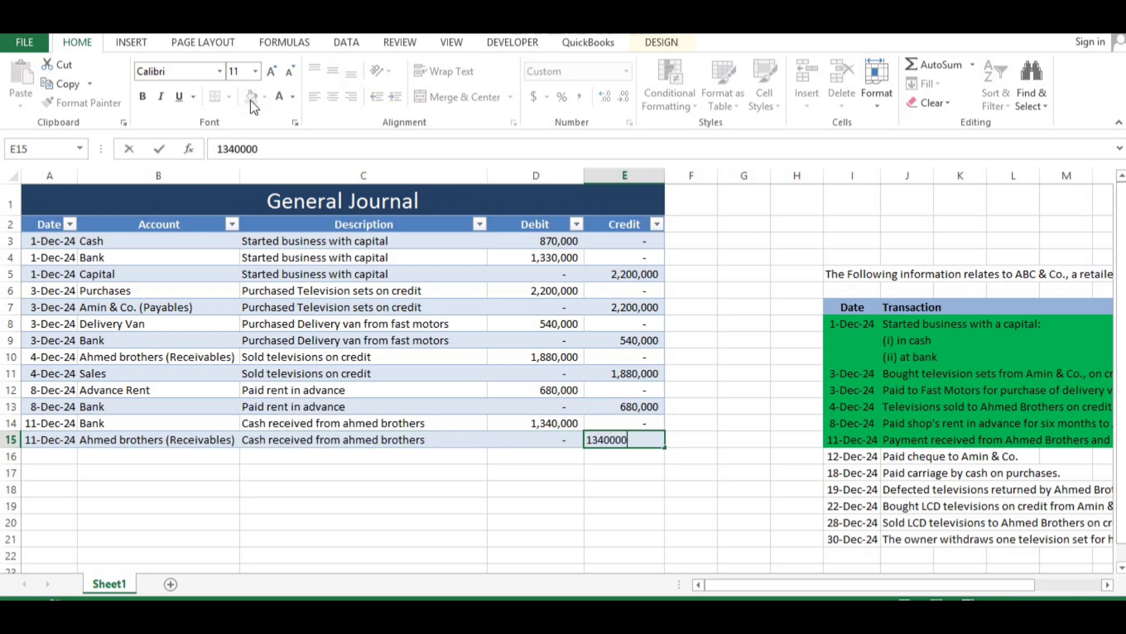
key(ctrl+Return)
key(Return)
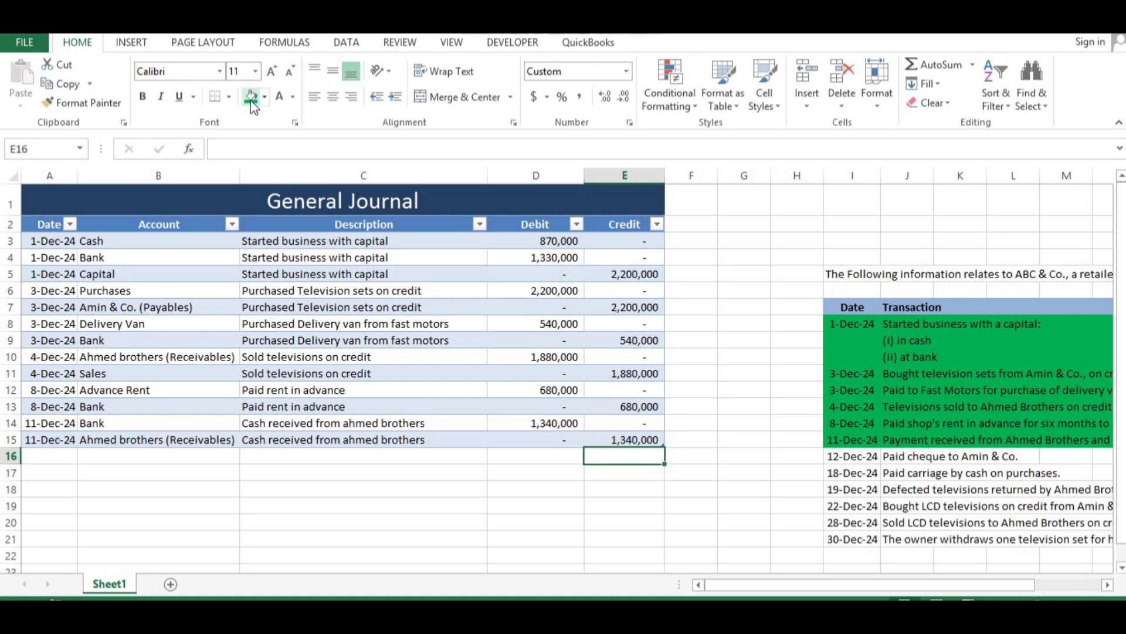
Step: Fill the 12-Dec-24 "Paid cheque to Amin & Co." row of the transaction list, I16 to R16, with green
key(Right)
key(Right)
key(Right)
key(Right)
key(Right)
key(Right)
key(Right)
key(Right)
key(Right)
key(Right)
key(Right)
key(Right)
key(Right)
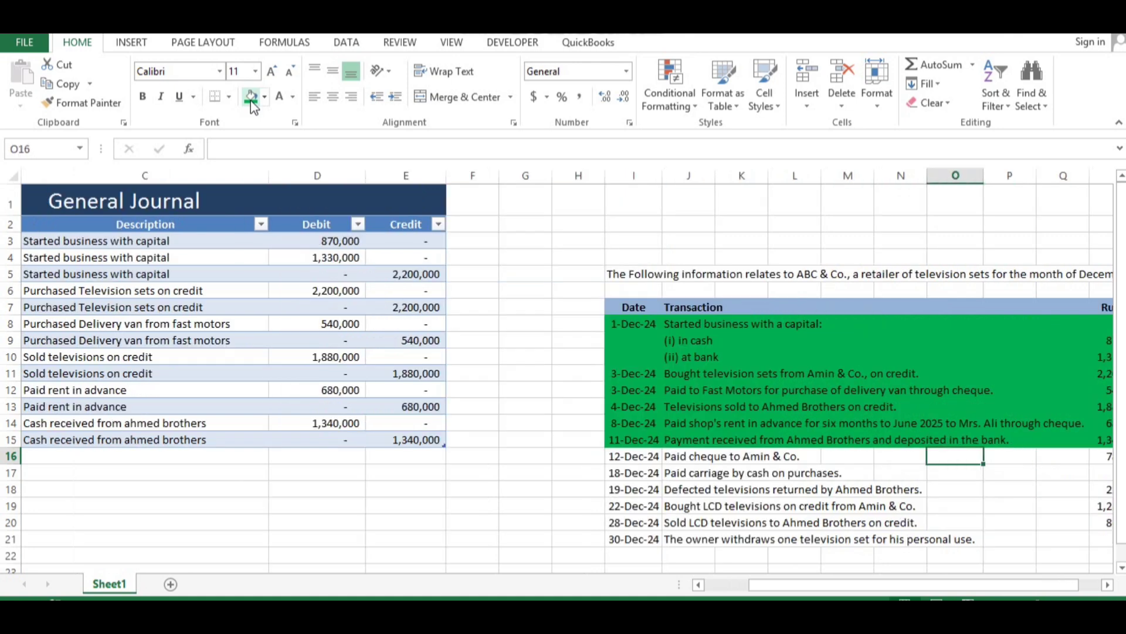
key(Left)
key(Left)
key(Left)
key(Left)
key(Left)
key(Left)
key(Left)
key(Left)
key(Left)
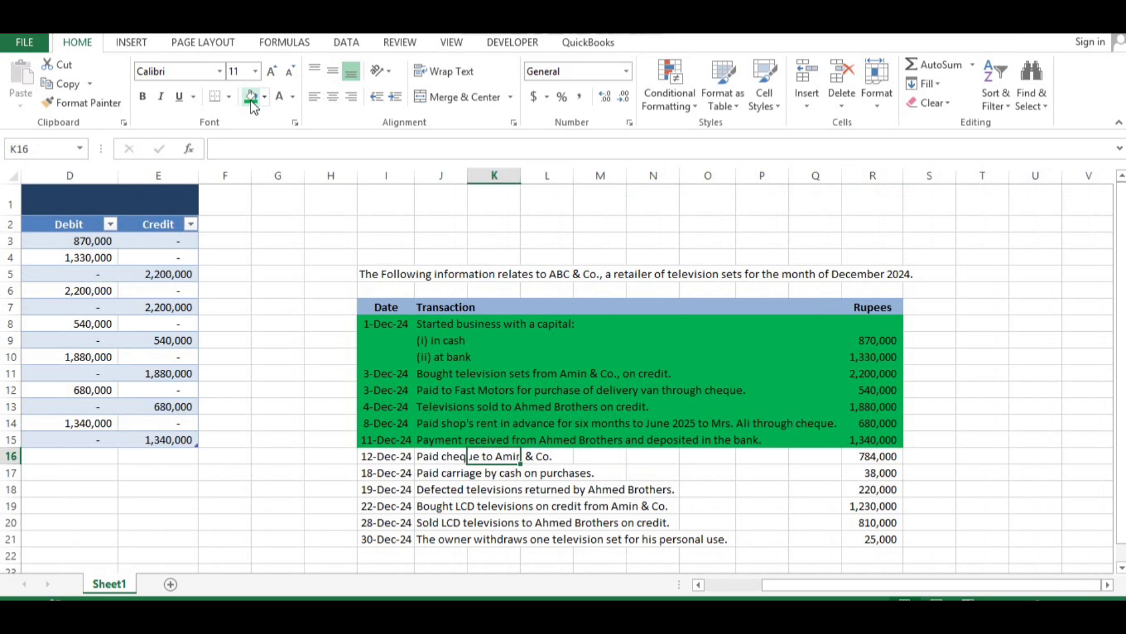
key(shift+Right)
key(shift+Right)
key(shift+Right)
key(shift+Right)
key(shift+Right)
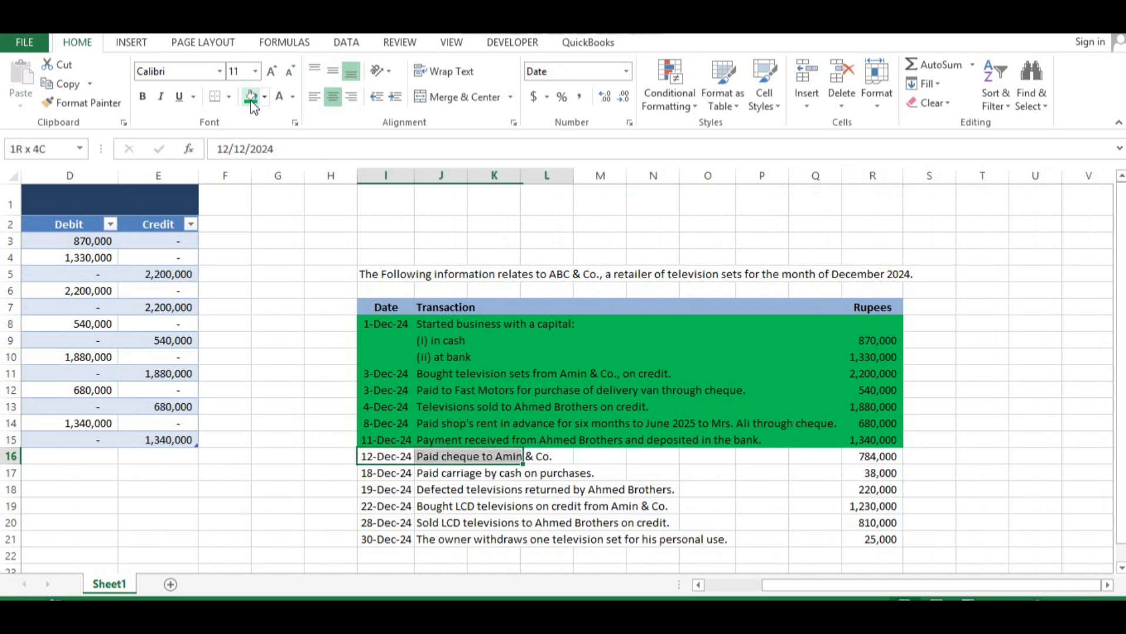
key(shift+Right)
key(shift+Right)
key(shift+Right)
key(shift+Right)
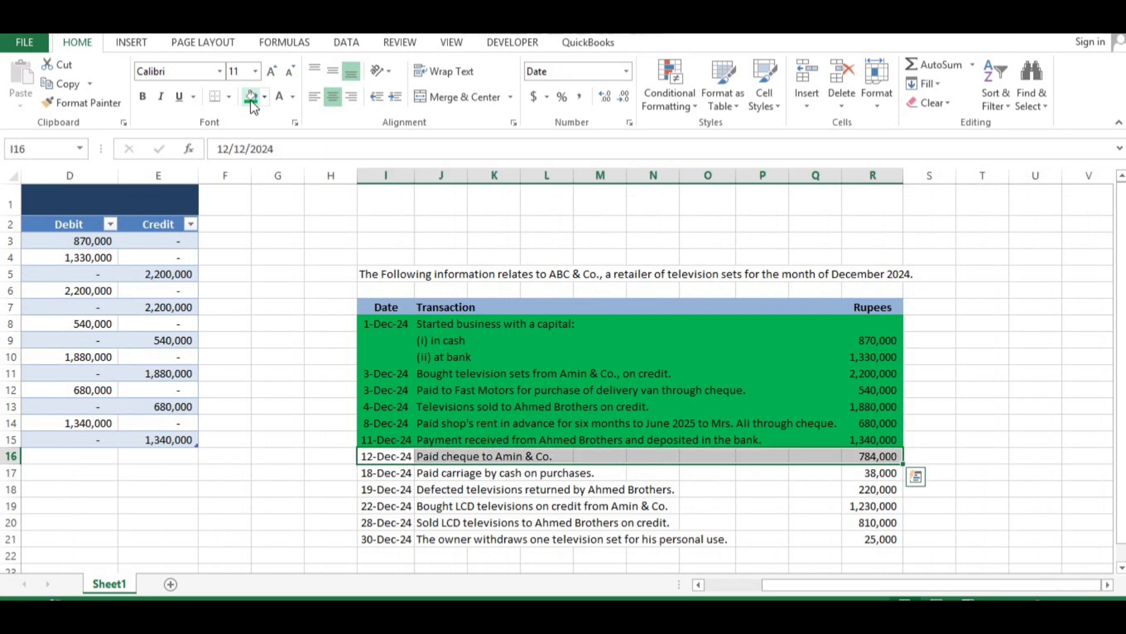
click(251, 98)
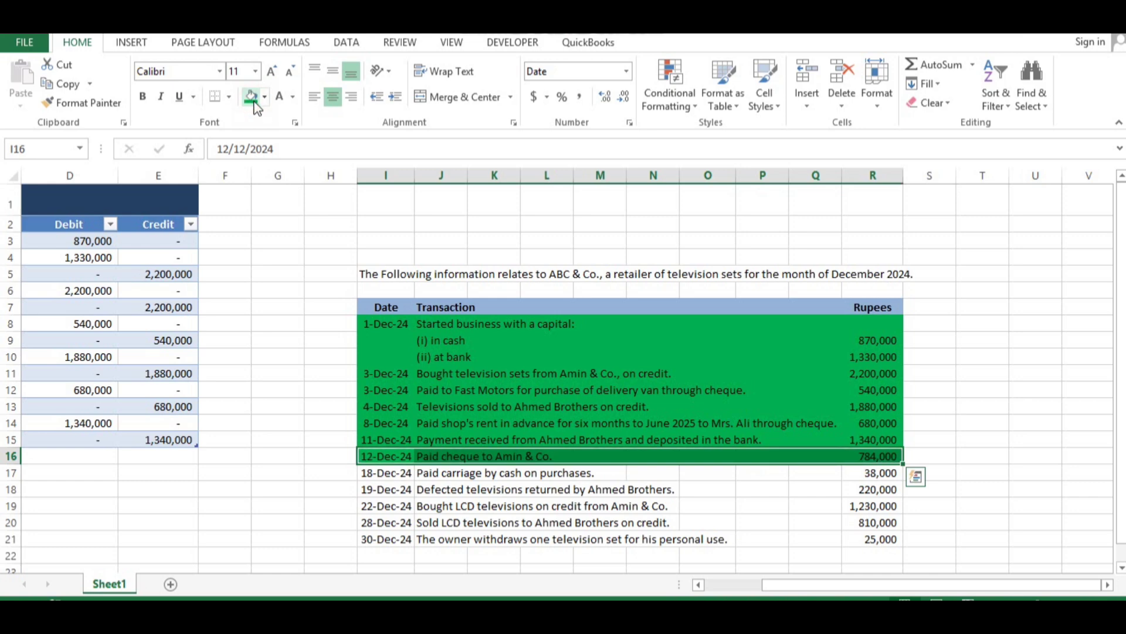
key(Down)
key(Up)
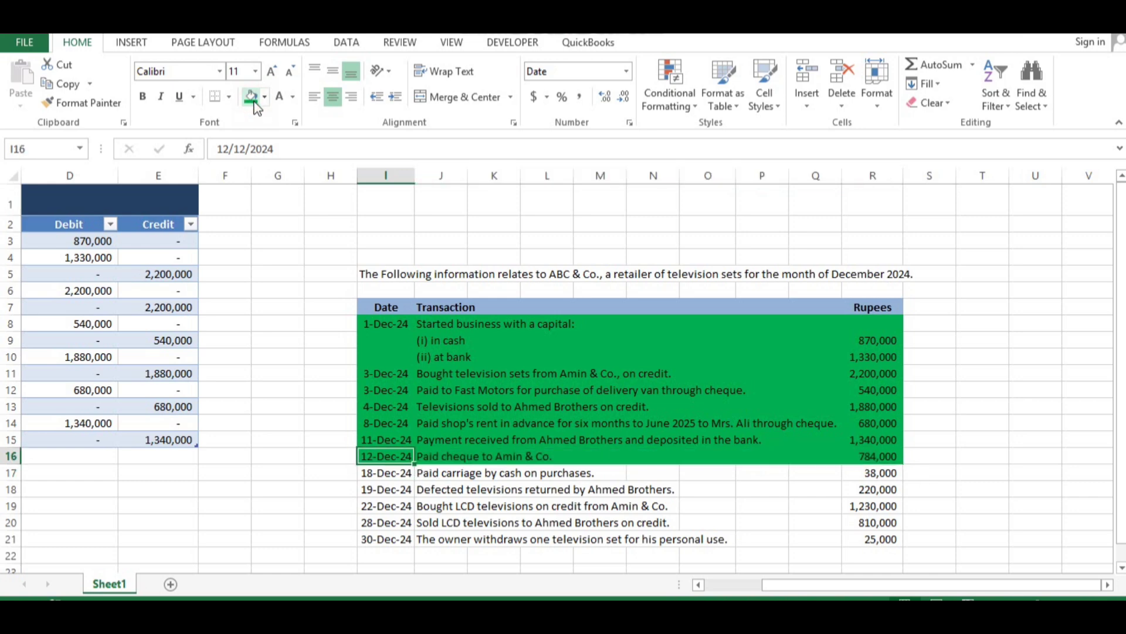
Step: Copy the date from row 15 down to row 16 of the General Journal and change it to 12/12/2024
key(Home)
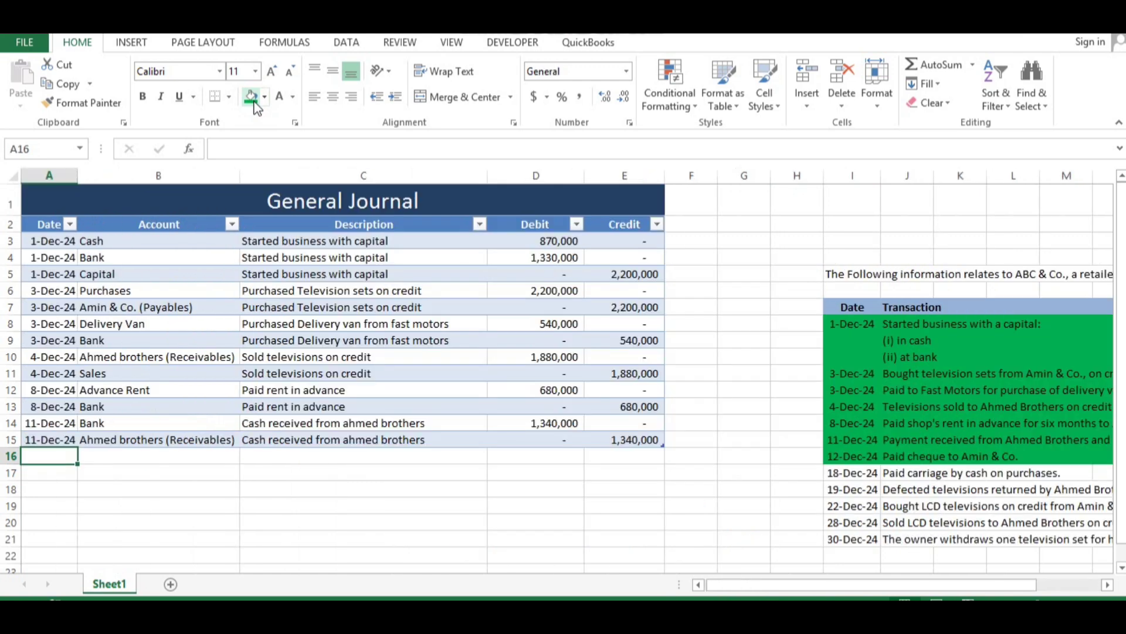
key(ctrl+d)
key(F2)
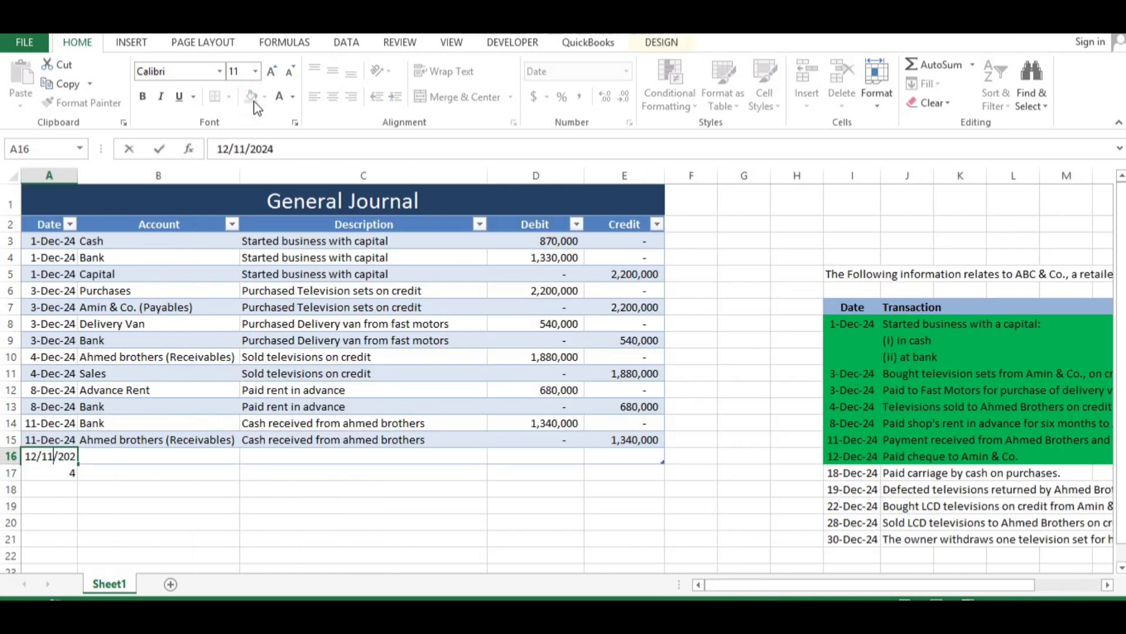
key(BackSpace)
text(2)
key(Return)
key(Right)
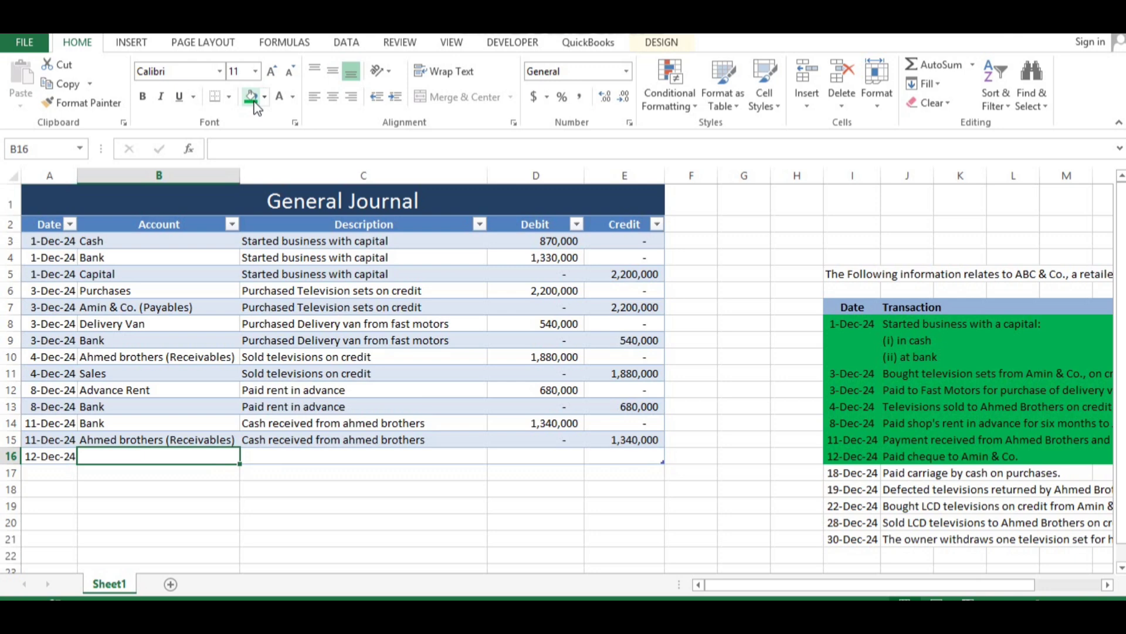
Step: Enter account "Amin & Co. (Payables)" and description "Paid to Amin and Co." in row 16
text(a)
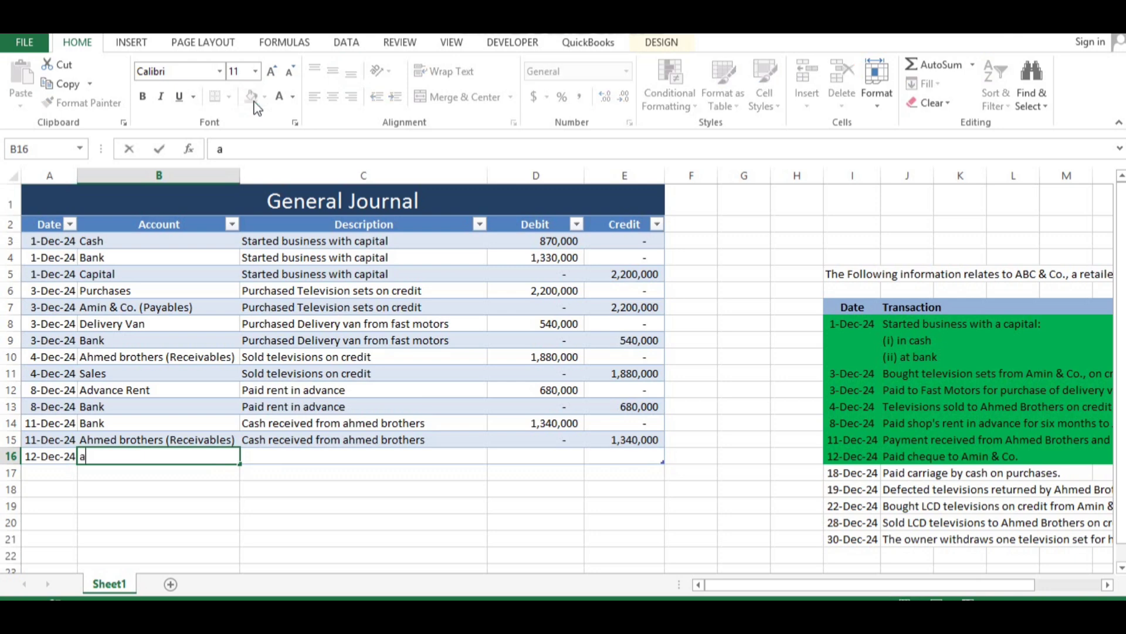
text(min & Co. (Payables)
key(Tab)
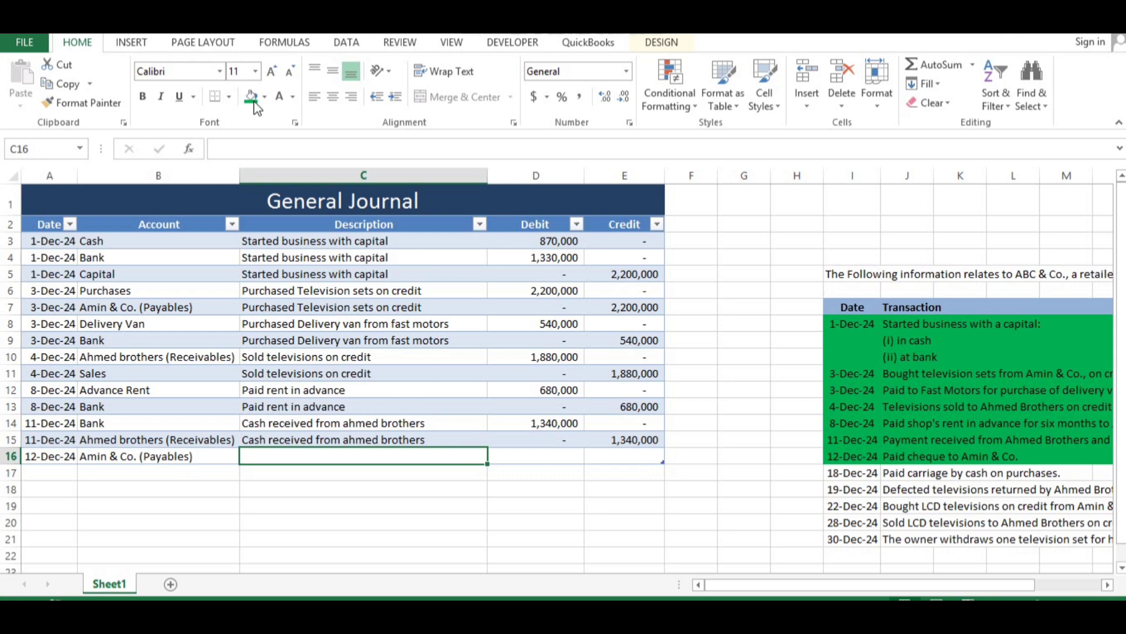
text(Paid)
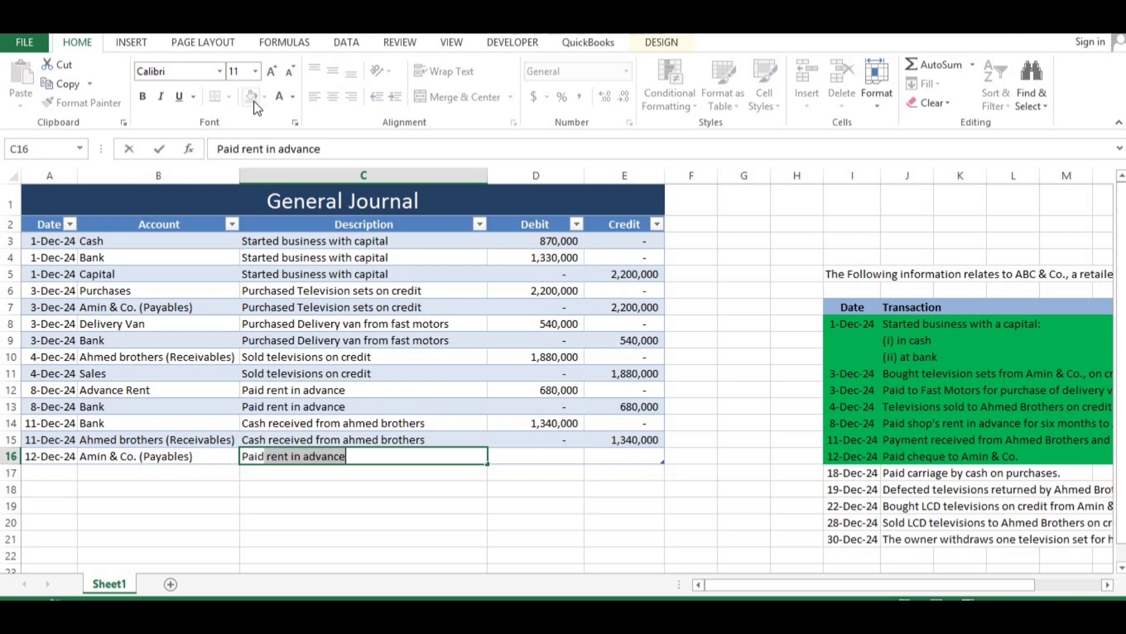
text( to Amin )
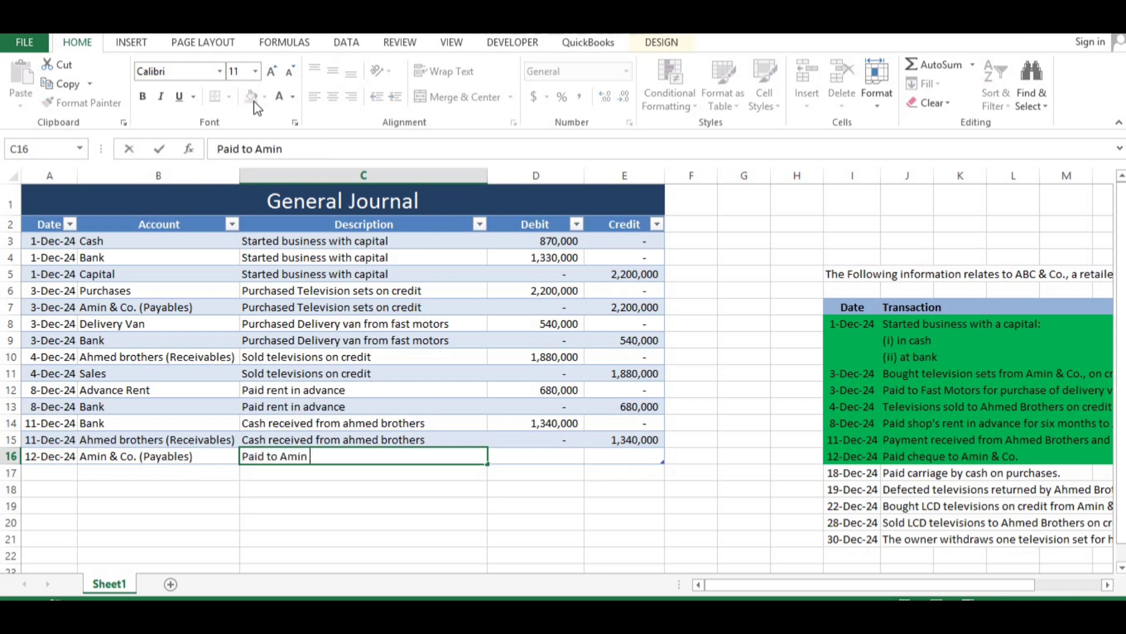
text(and Co.)
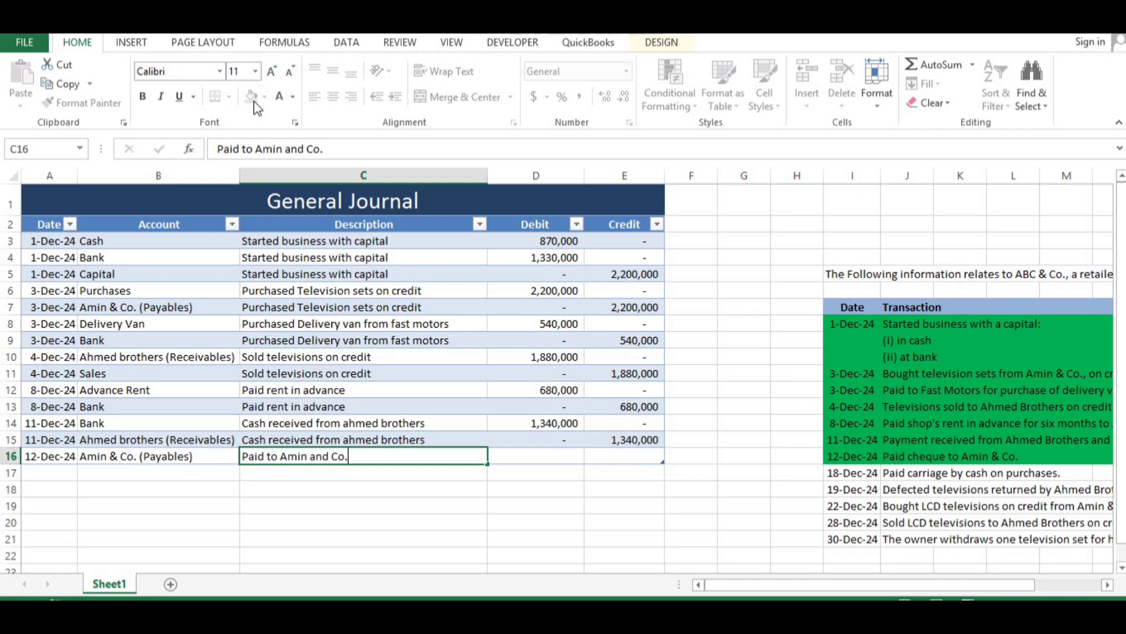
key(Return)
Step: Check the rupee amount of the 12-Dec-24 cheque to Amin & Co. in the transaction list
key(Up)
key(Right)
key(Right)
key(Right)
key(Right)
key(Right)
key(Right)
key(Right)
key(Right)
key(Right)
key(Right)
key(Right)
key(Right)
key(Right)
key(Right)
key(Right)
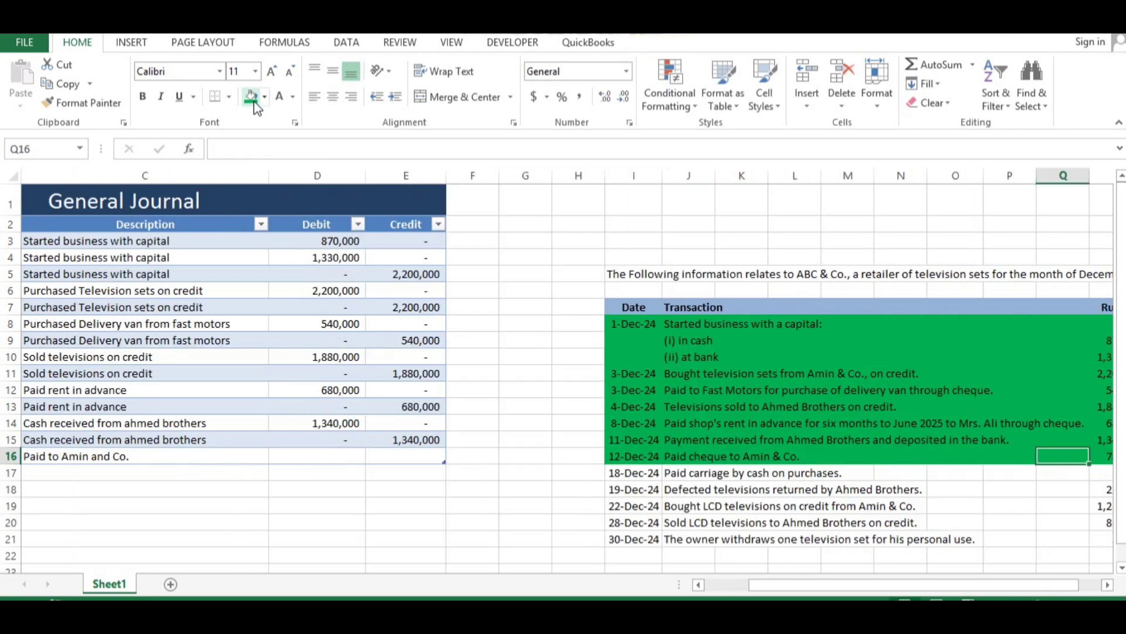
key(Left)
key(Left)
key(Left)
key(Left)
key(Left)
key(Left)
key(Left)
key(Left)
key(Left)
key(Left)
key(Left)
key(Left)
key(Left)
key(Left)
key(Left)
key(Left)
key(Left)
key(Right)
key(Right)
key(Right)
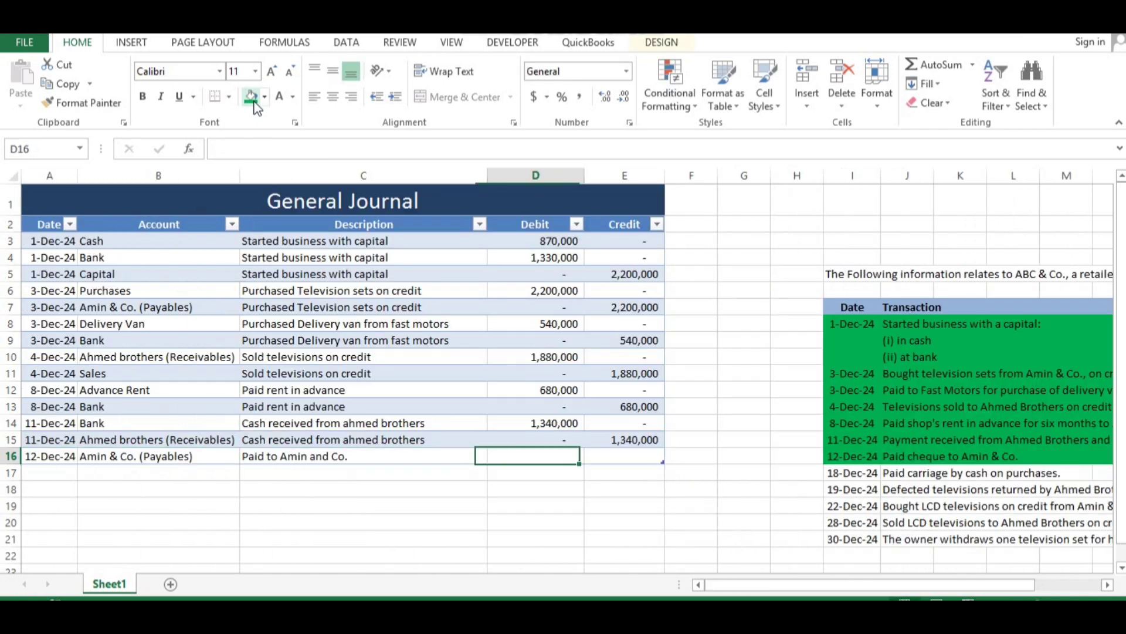
Step: Enter debit 784000 and credit 0 for the 12-Dec-24 Amin & Co. (Payables) entry in row 16
key(Right)
key(Left)
text(784000)
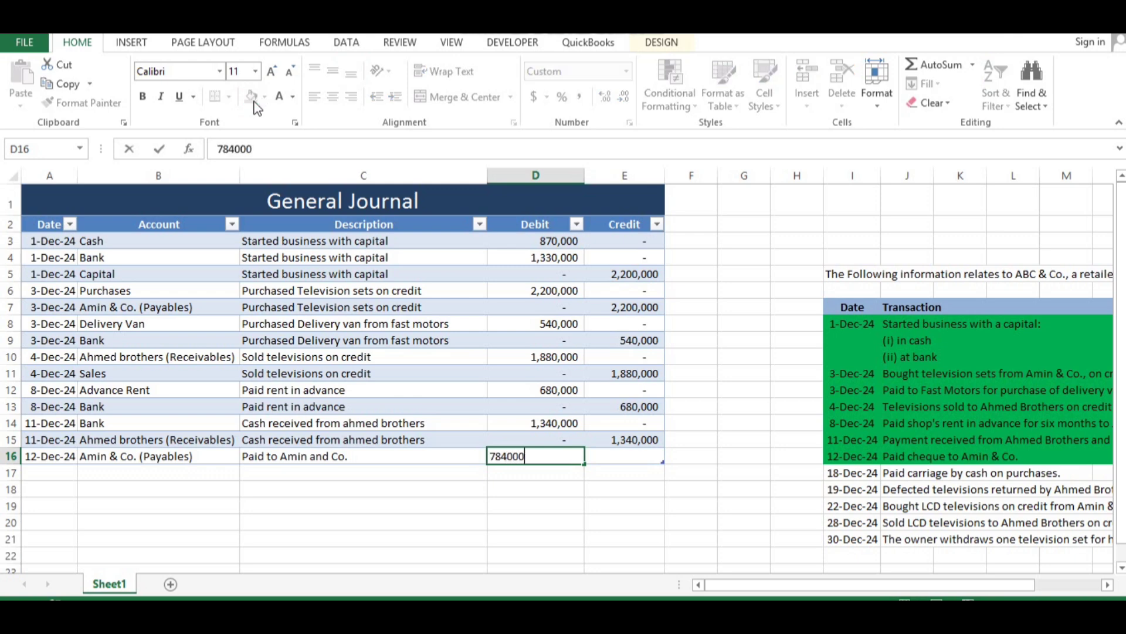
key(Tab)
text(0)
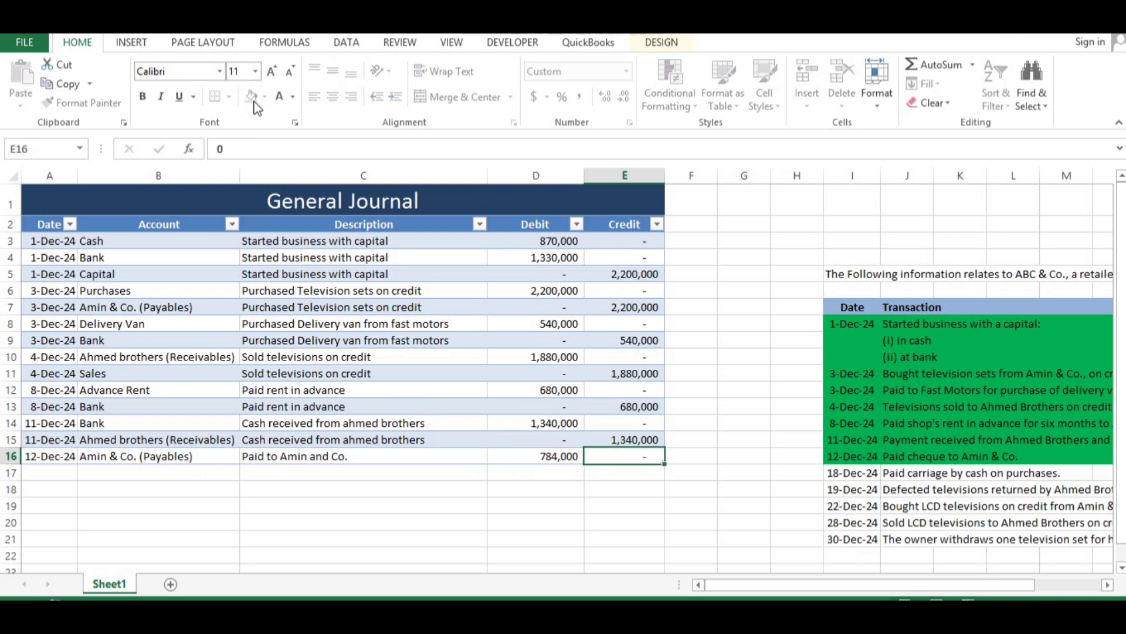
Step: Copy the 12-Dec-24 date from row 16 down to row 17 of the General Journal
key(Down)
key(Left)
key(Left)
key(Left)
key(Left)
key(ctrl+d)
key(Right)
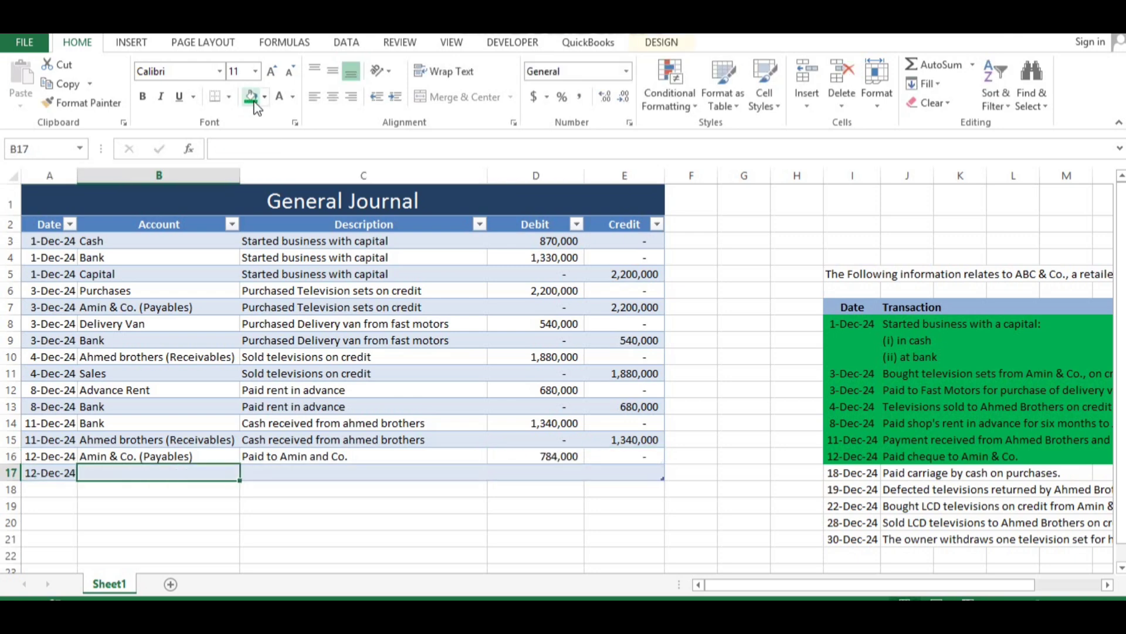
Step: Enter account "Bank" and description "Paid to Amin and Co." for the 12-Dec-24 entry in row 17
text(bank)
key(Tab)
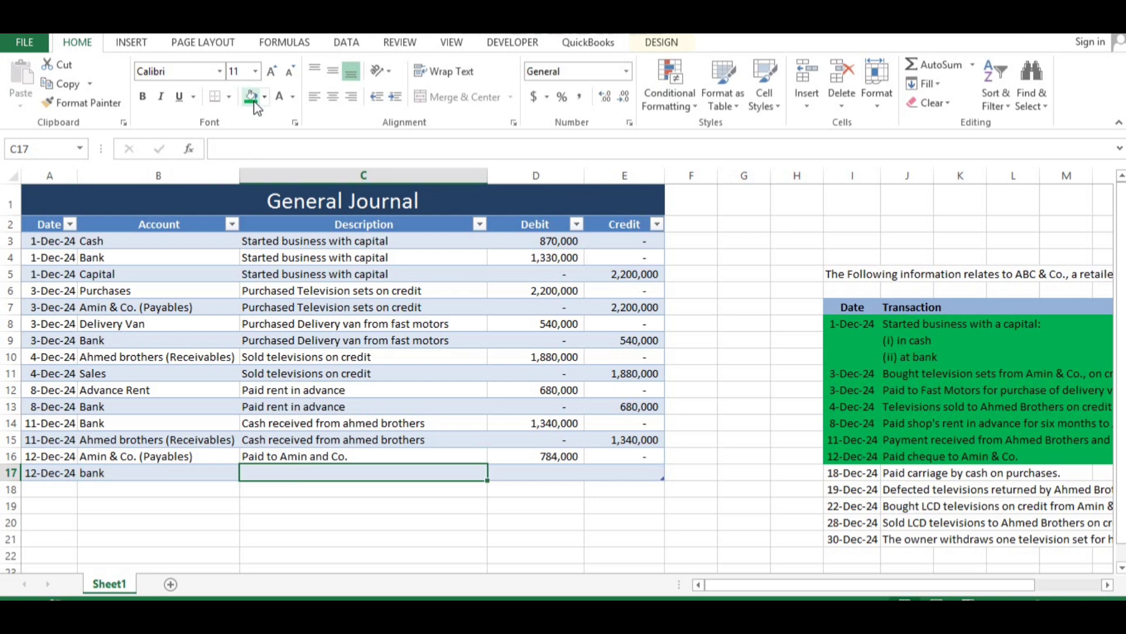
key(Left)
text(Bank)
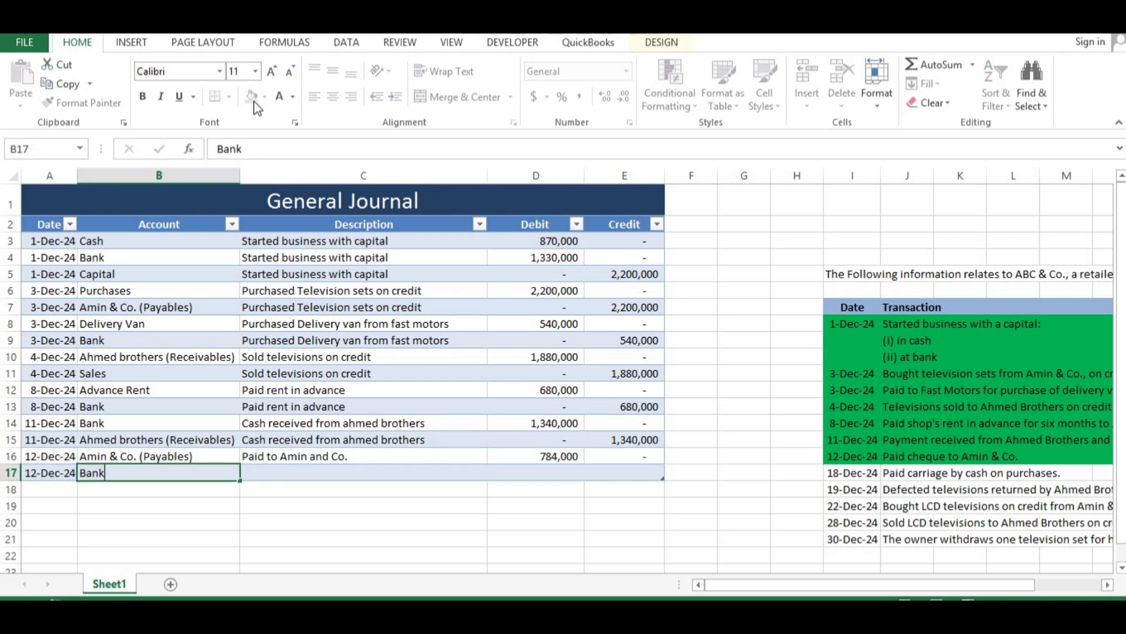
key(Tab)
text(Paid to Amin and Co.)
Step: Enter debit 0 and credit 784000 for the 12-Dec-24 Bank entry in row 17
key(Tab)
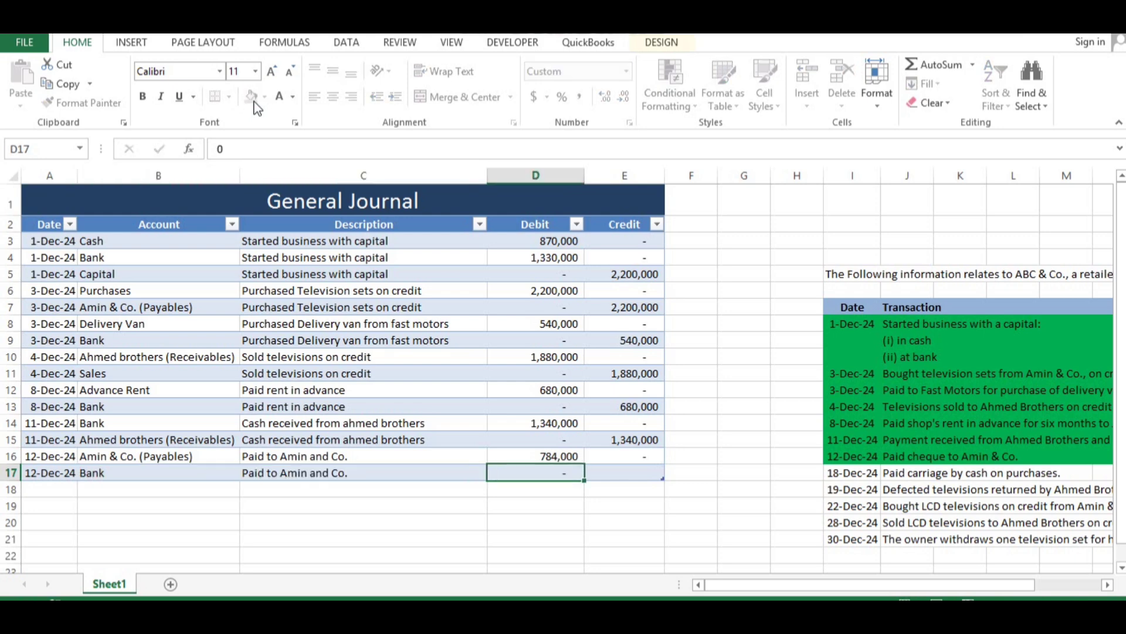
key(Tab)
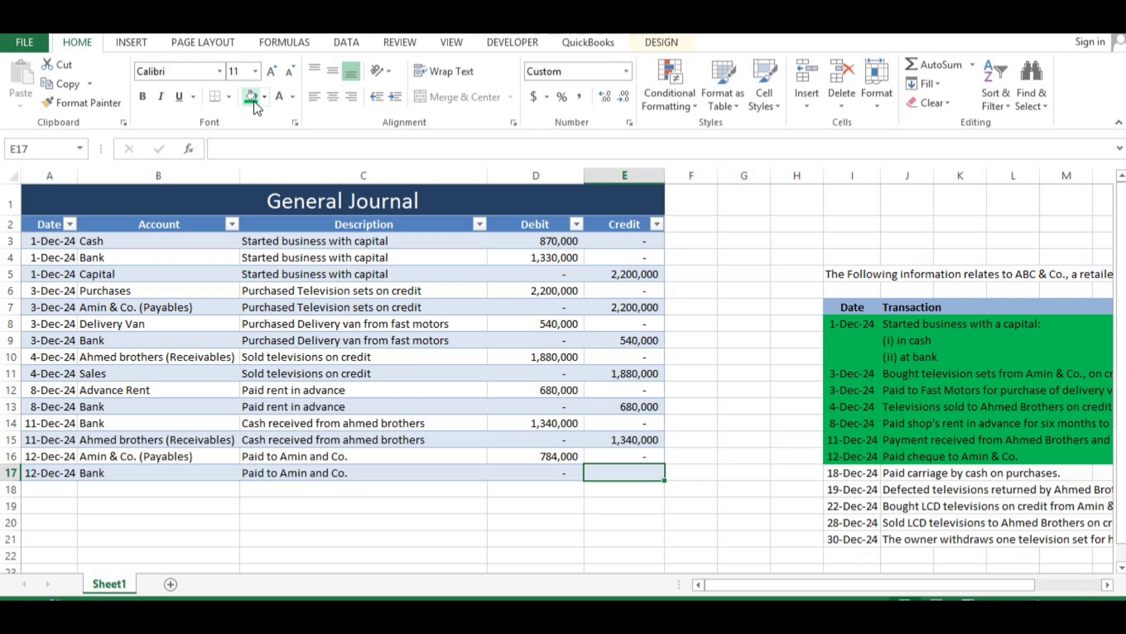
key(F2)
text(754000)
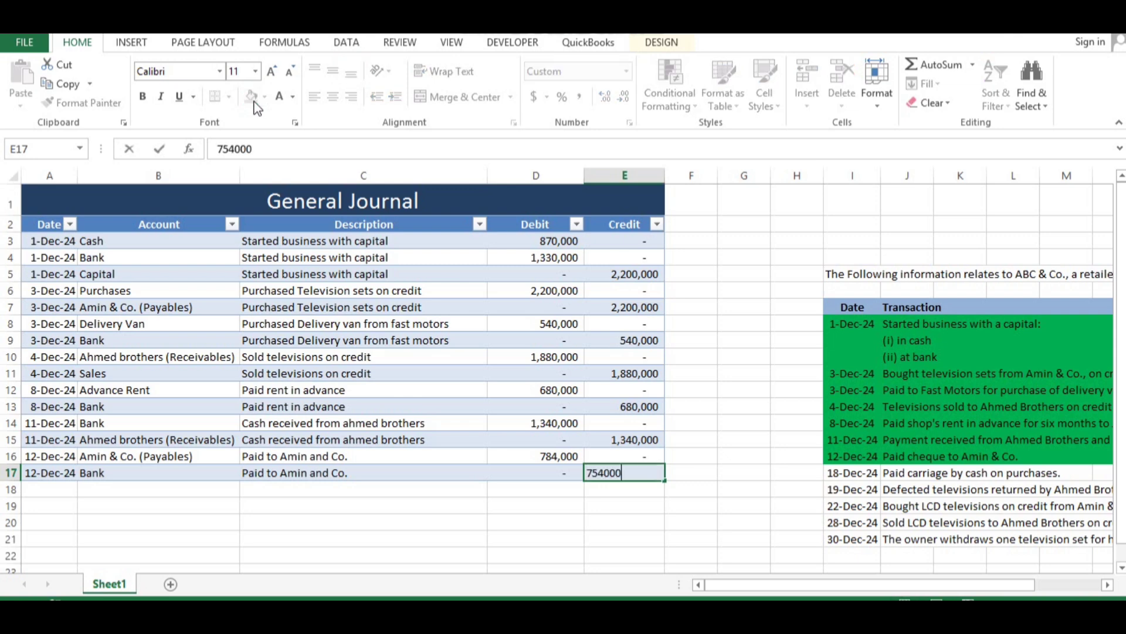
key(Return)
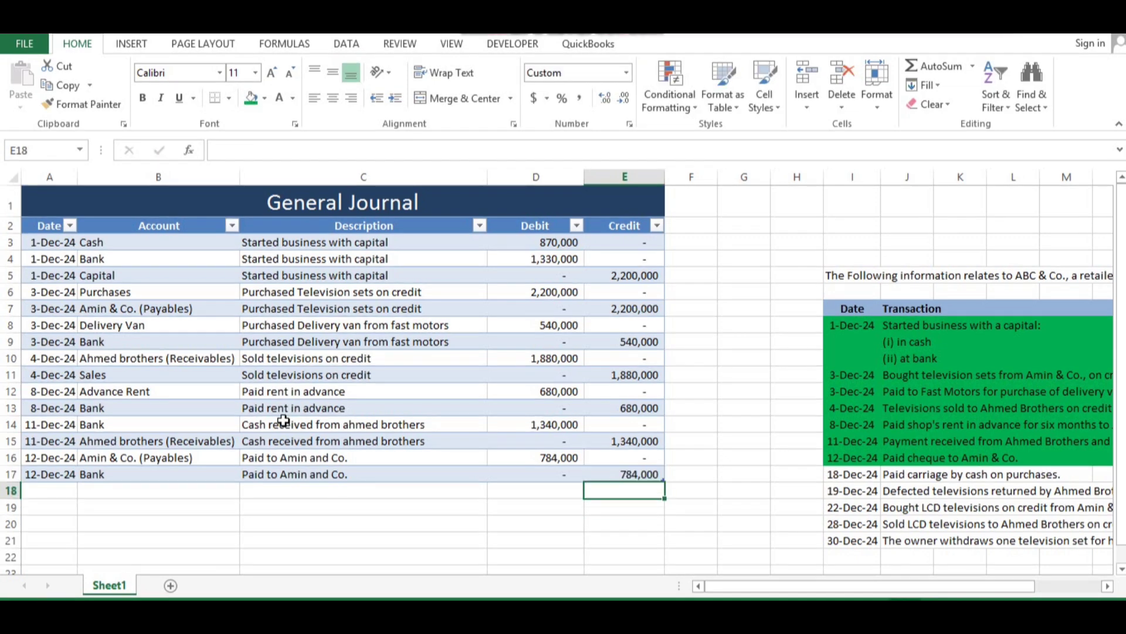
Step: Check the rupee amount of the 18-Dec-24 carriage payment in the transaction list
key(Right)
key(Right)
key(Right)
key(Up)
key(Right)
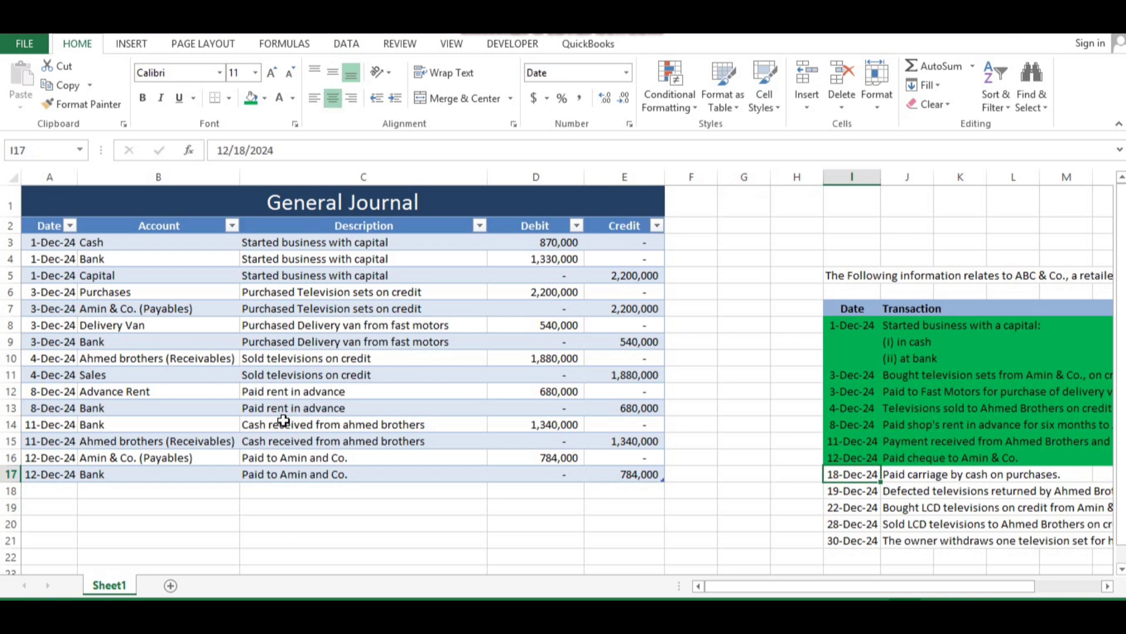
key(Right)
key(Right)
key(Right)
key(Right)
key(Right)
key(Right)
key(Right)
key(Right)
key(Right)
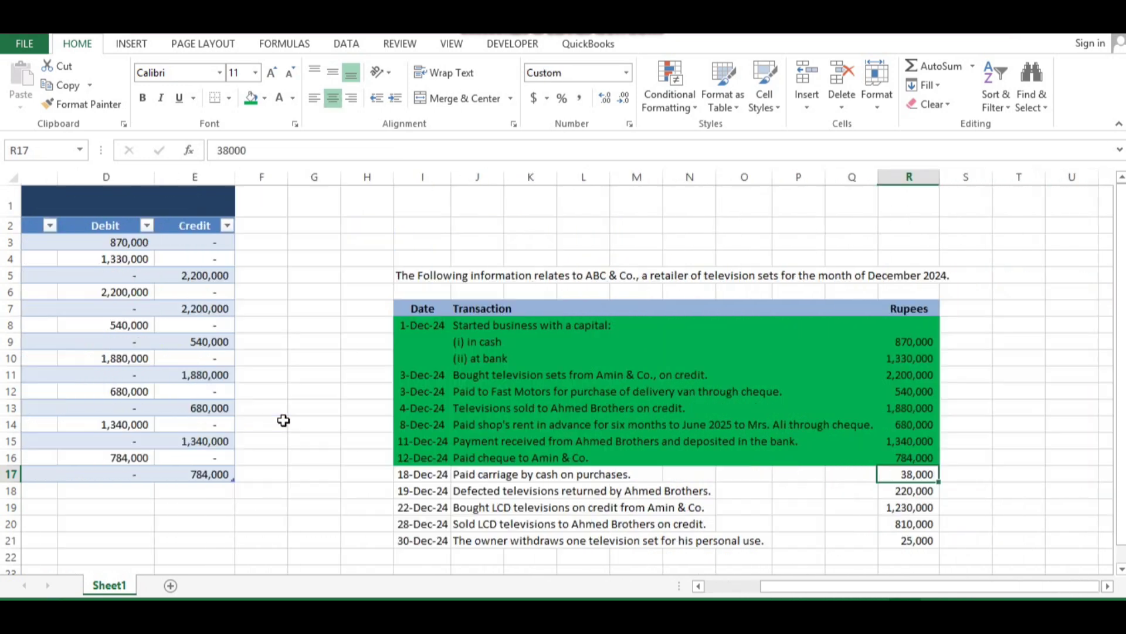
Step: Fill the 18-Dec-24 carriage transaction row, from its date to its rupee amount, with green
key(Left)
key(Left)
key(Left)
key(Left)
key(Left)
key(Left)
key(Left)
key(Left)
key(Left)
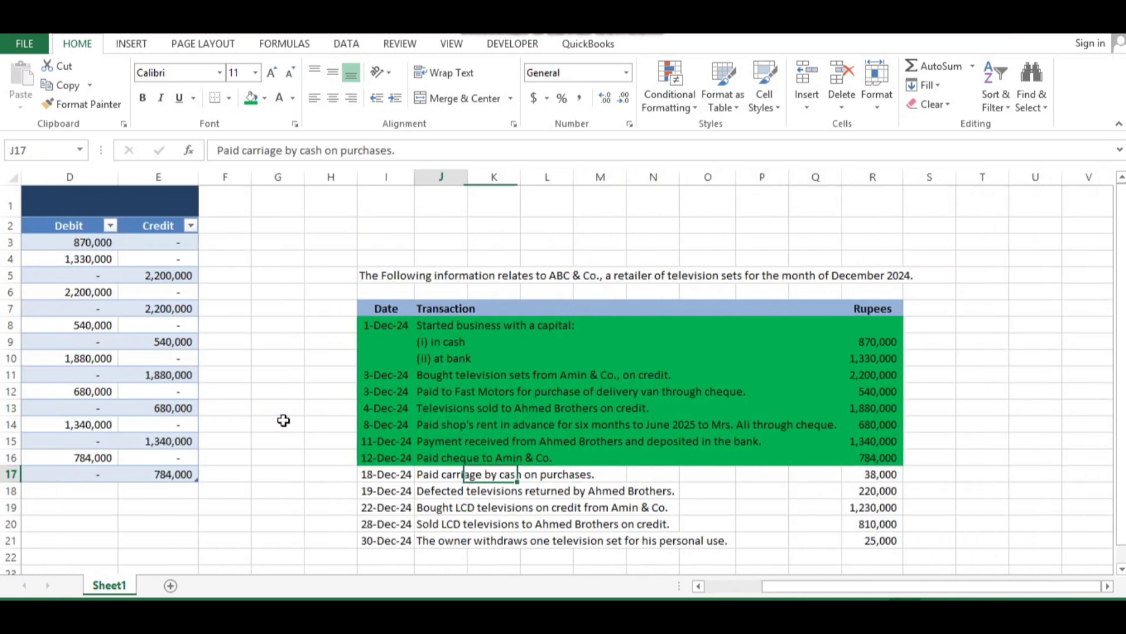
key(shift+Right)
key(shift+Right)
key(shift+Right)
key(shift+Right)
key(shift+Right)
key(shift+Right)
key(shift+Right)
key(shift+Right)
key(shift+Right)
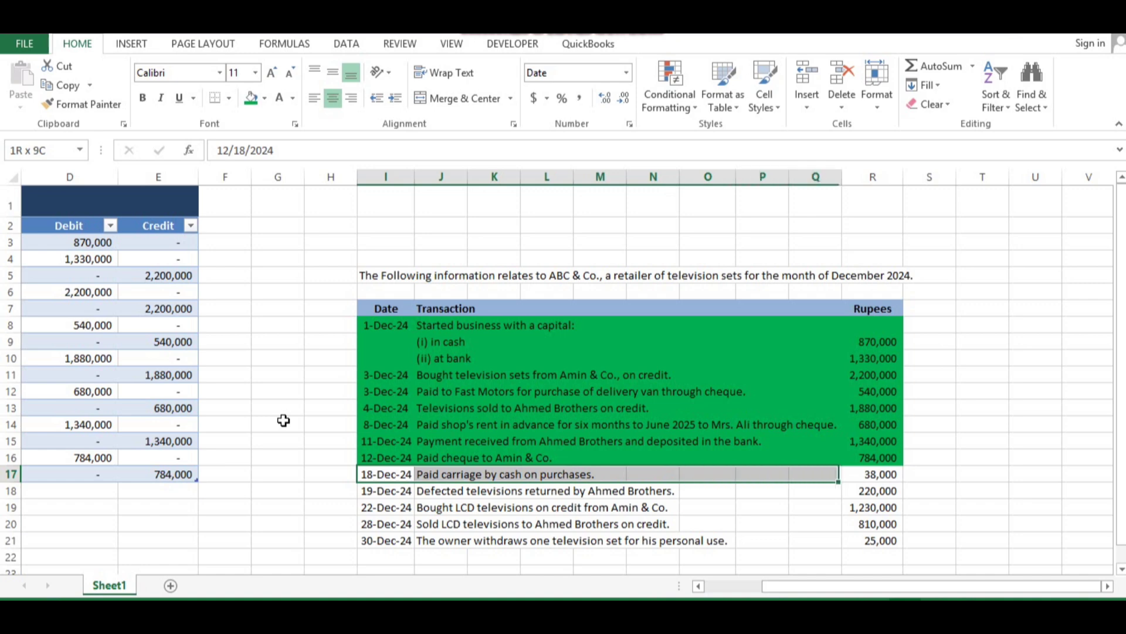
click(251, 100)
Step: Copy the date from row 17 into row 18 of the General Journal and change it to 12/18/2024
key(Left)
key(Left)
key(Left)
key(Left)
key(Left)
key(Left)
key(Left)
key(Left)
key(Down)
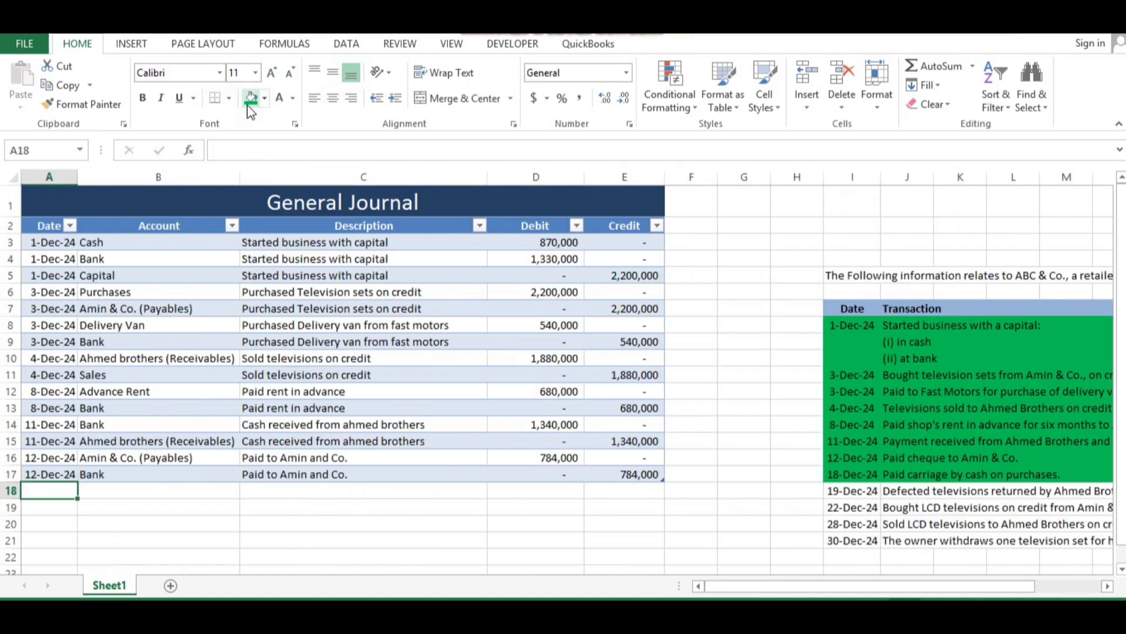
key(ctrl+d)
key(F2)
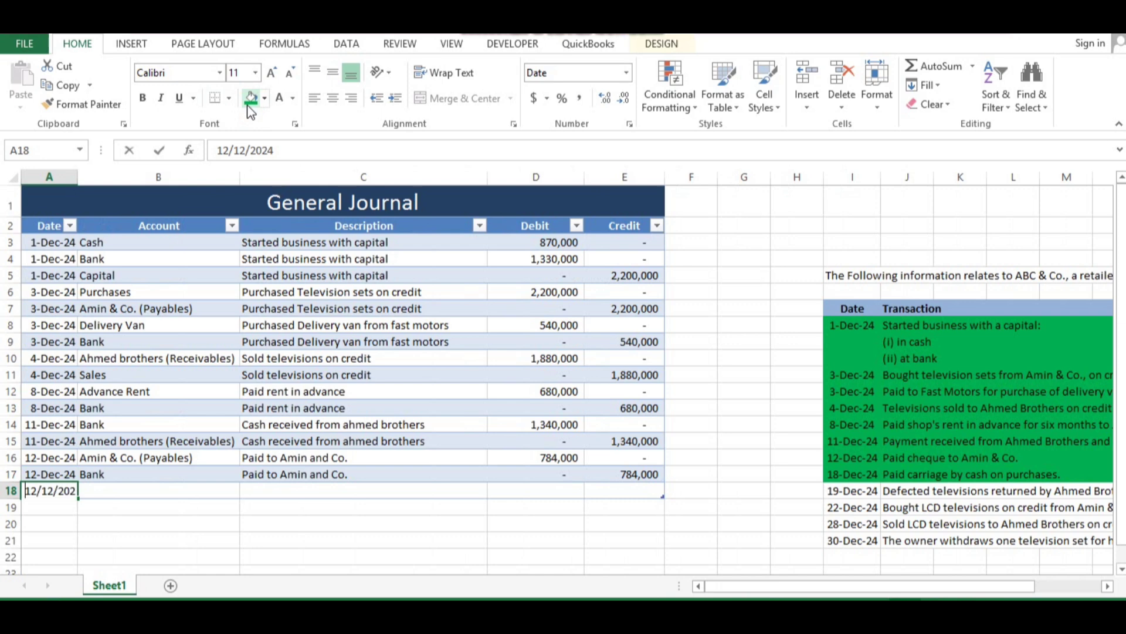
key(Left)
key(Left)
key(Left)
key(Left)
key(Left)
key(BackSpace)
text(8)
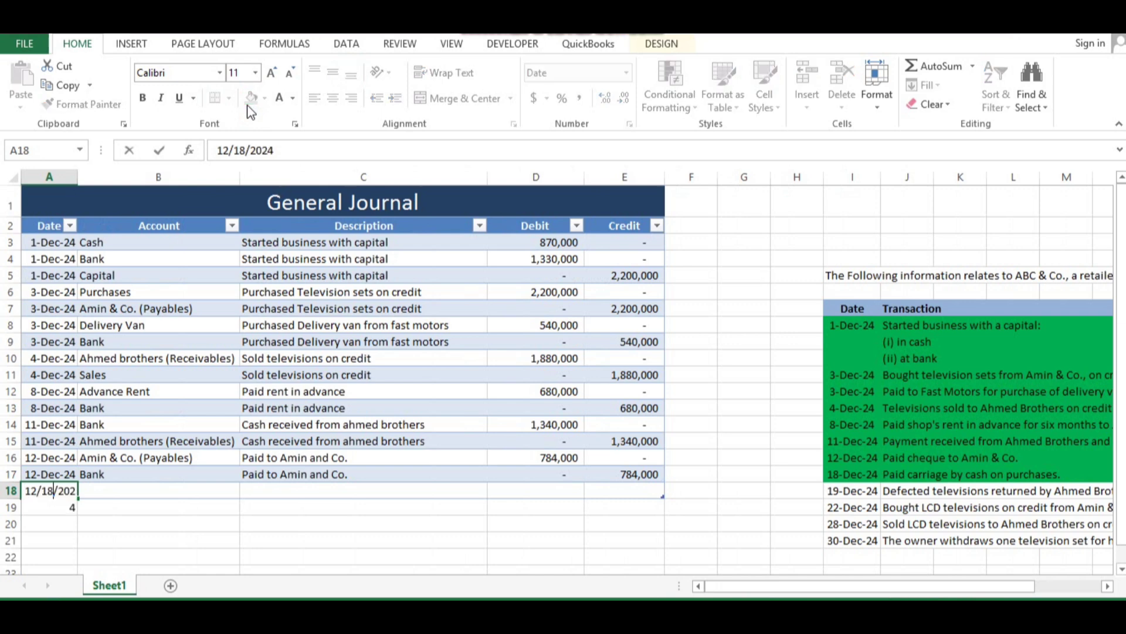
key(Tab)
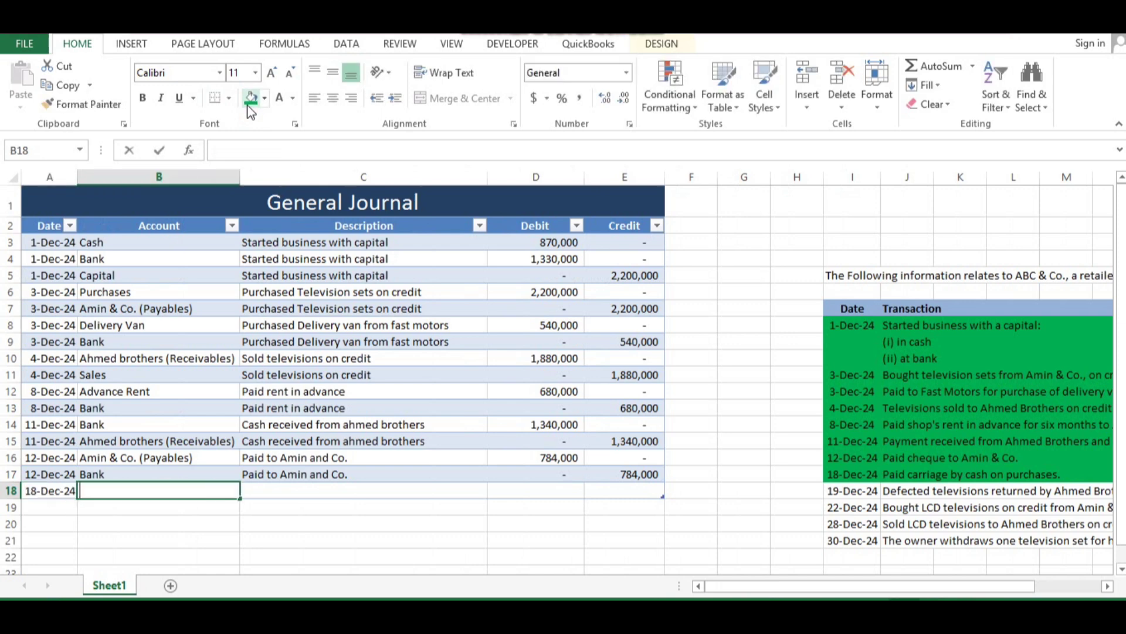
Step: Enter account "Carriage inward" and description "Paid carriage on purchases" for the 18-Dec-24 entry in row 18
text(Carriage inward)
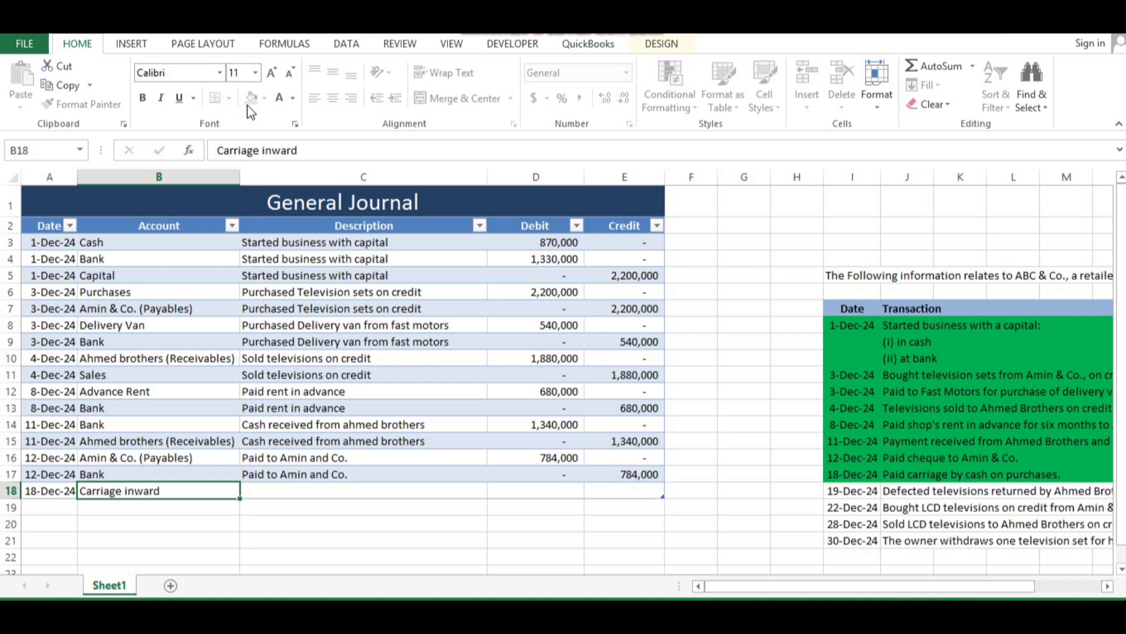
key(Tab)
text(Paid carriage )
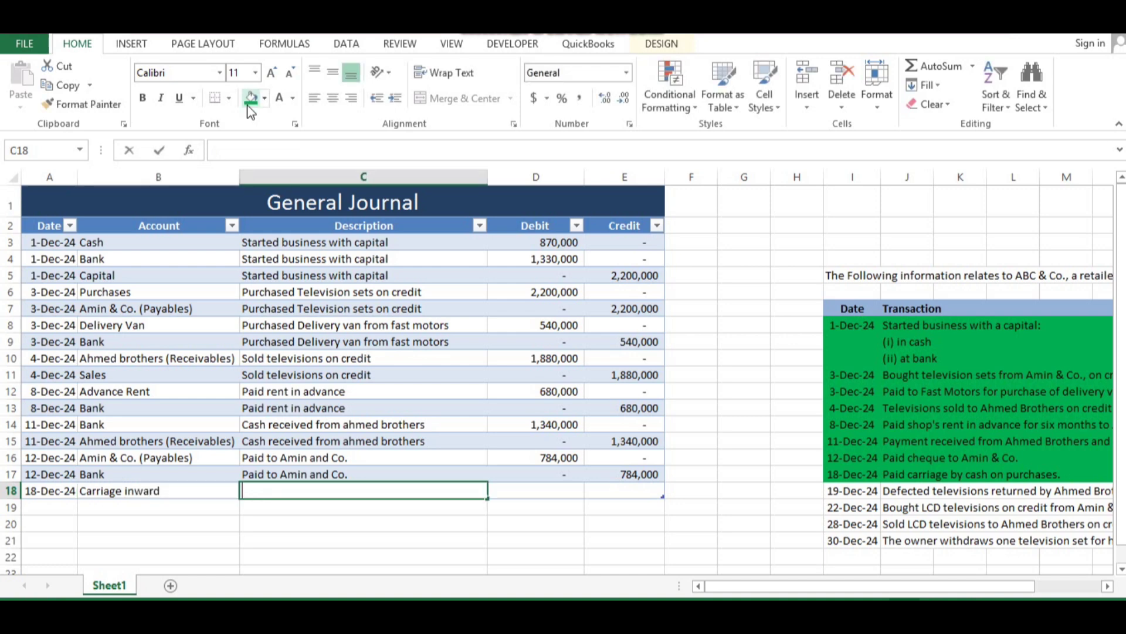
text(o)
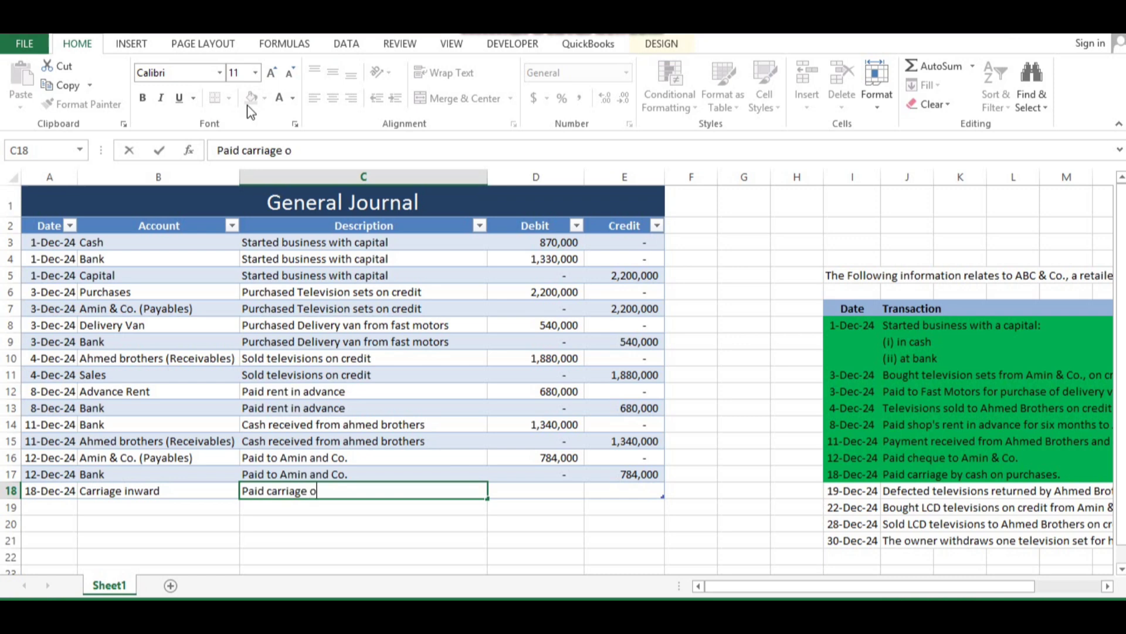
text(n purchases)
key(ctrl+Return)
Step: Enter debit 38000 and credit 0 for the 18-Dec-24 Carriage inward entry in row 18
key(Tab)
key(Tab)
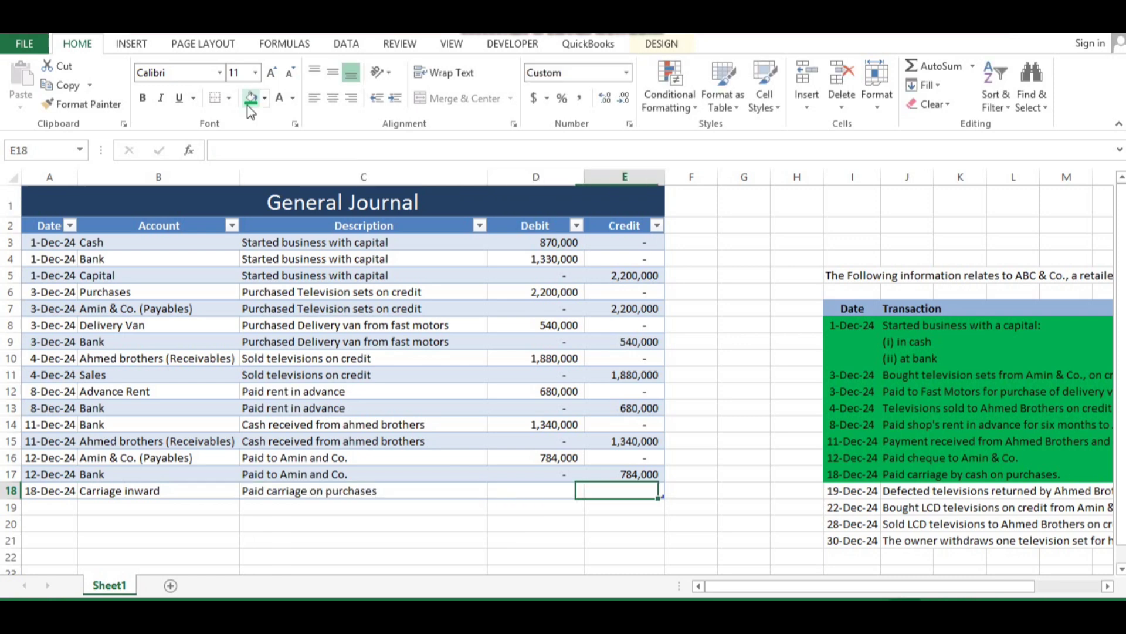
key(Left)
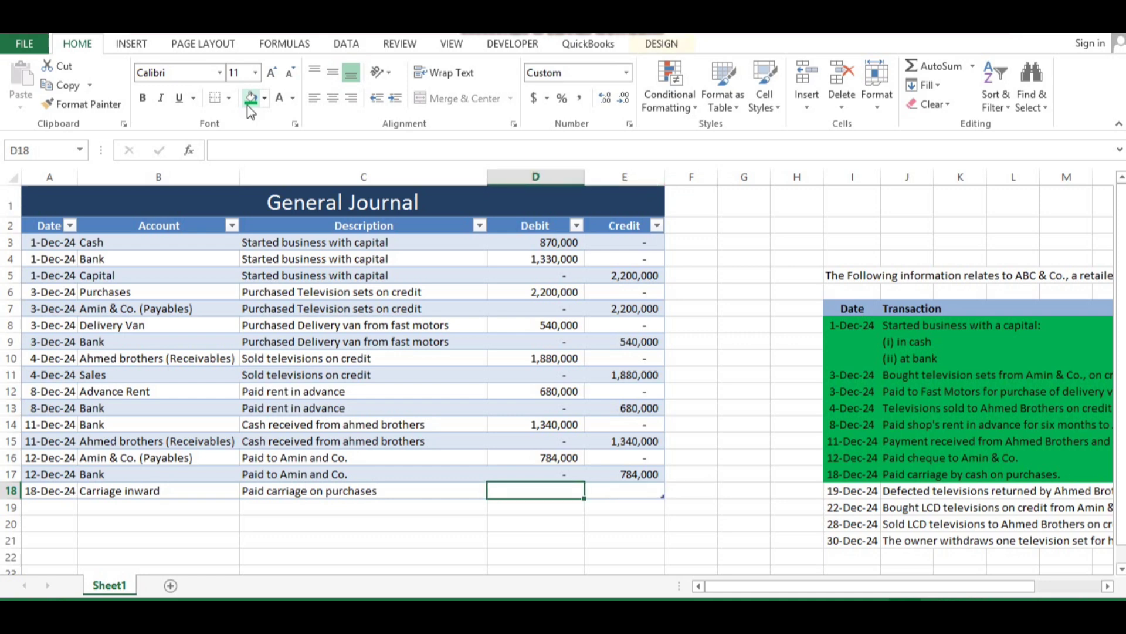
text(380000)
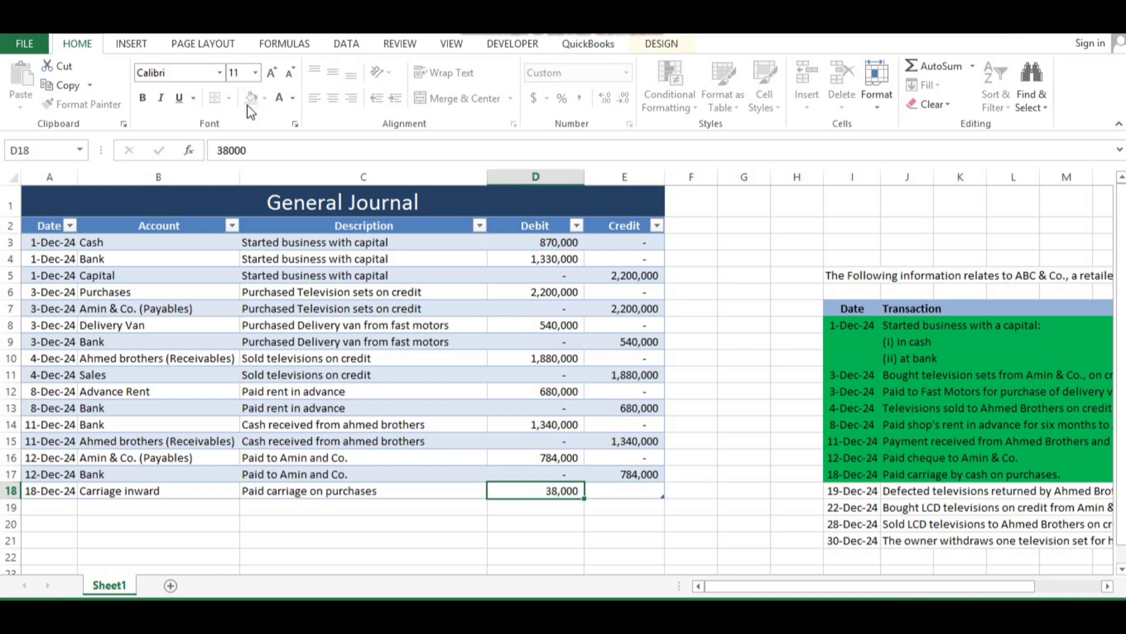
key(Tab)
text(0)
key(Return)
key(Up)
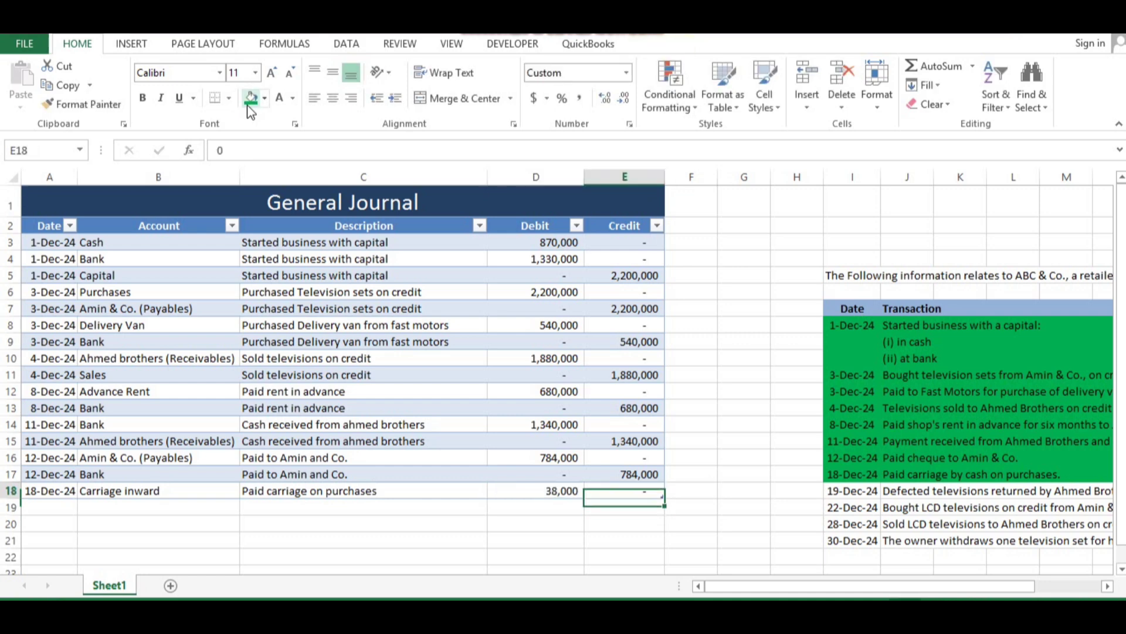
Step: Copy the 18-Dec-24 date from row 18 down to row 19 of the General Journal
key(Left)
key(Left)
key(Left)
key(Left)
key(Down)
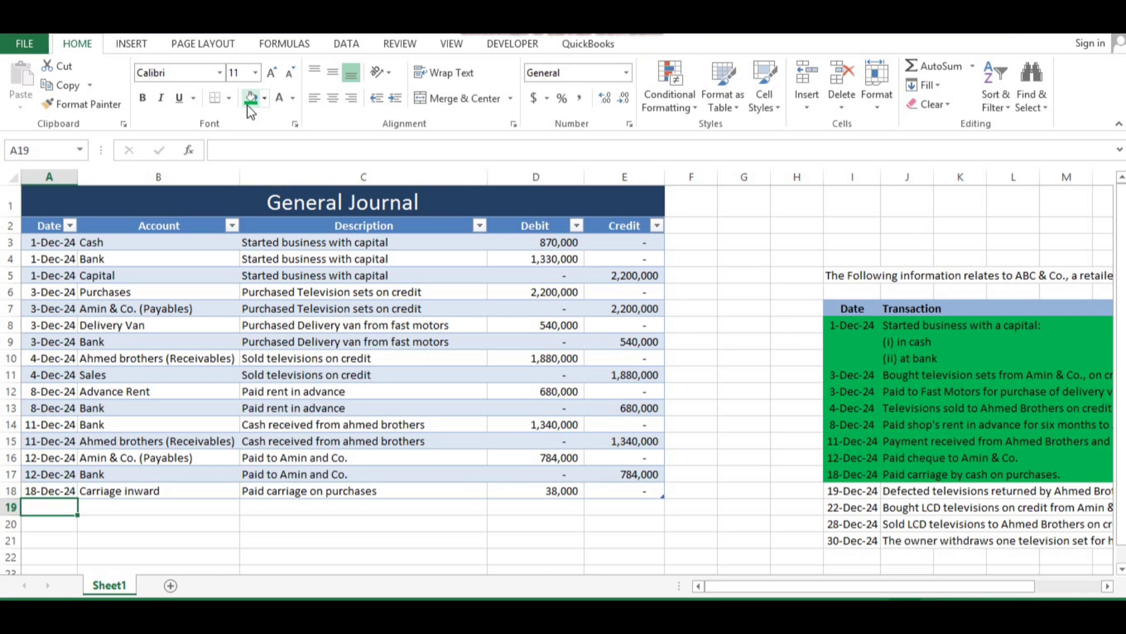
key(ctrl+d)
Step: Enter account "Cash" in row 19 and copy the description "Paid carriage on purchases" down from row 18
key(Tab)
text(Cash0)
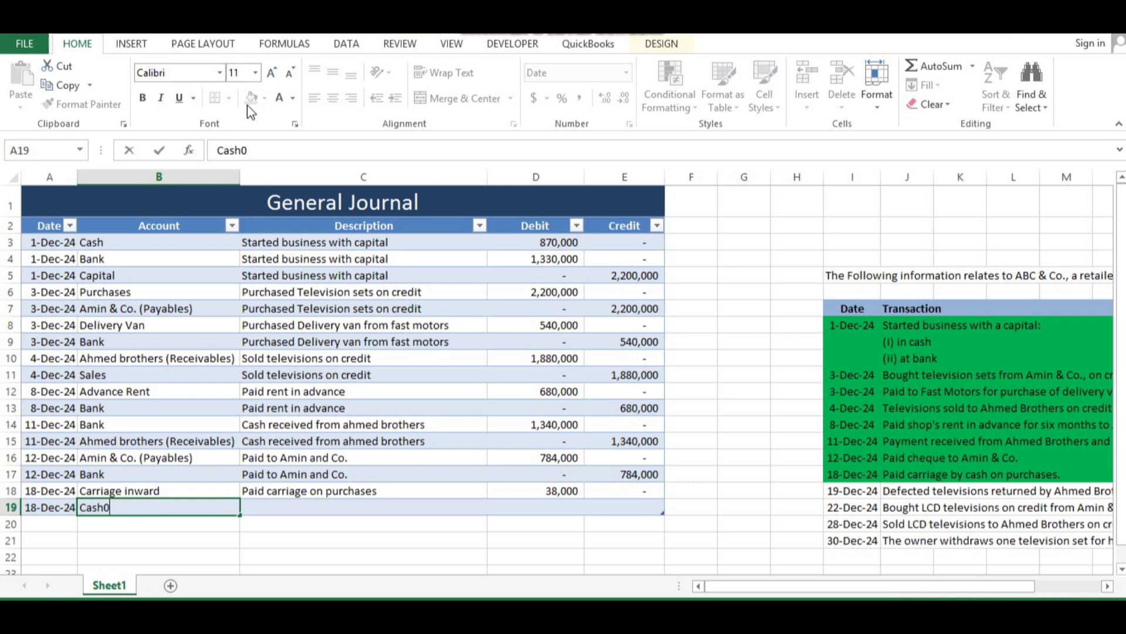
key(BackSpace)
key(Tab)
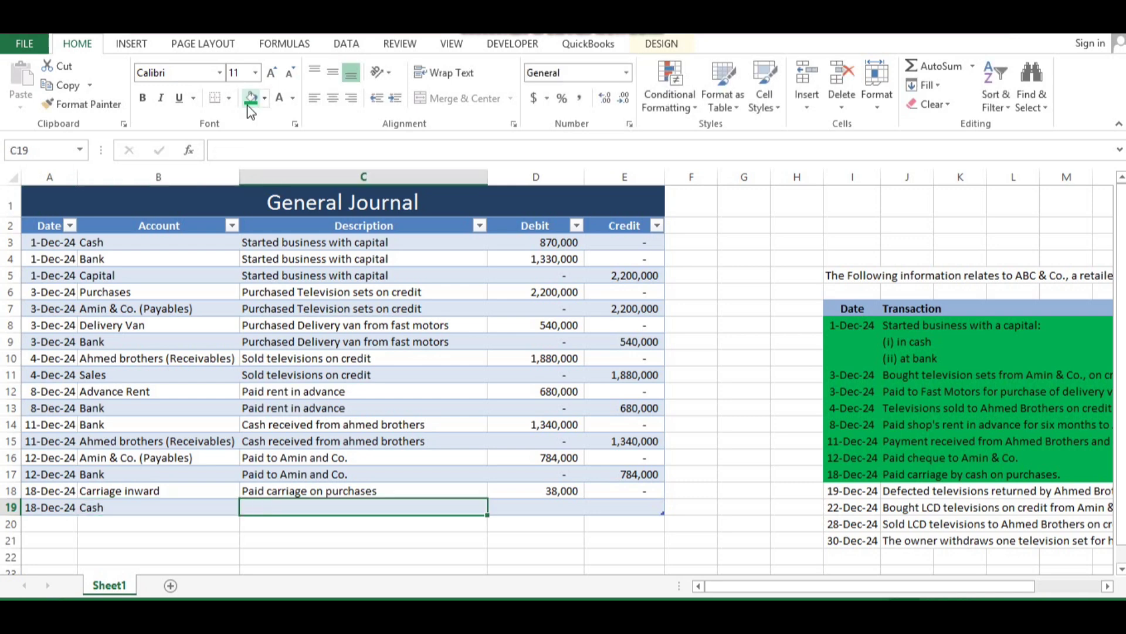
key(ctrl+d)
Step: Enter debit 0 and credit 38000 for the 18-Dec-24 Cash entry in row 19
key(Tab)
text(0)
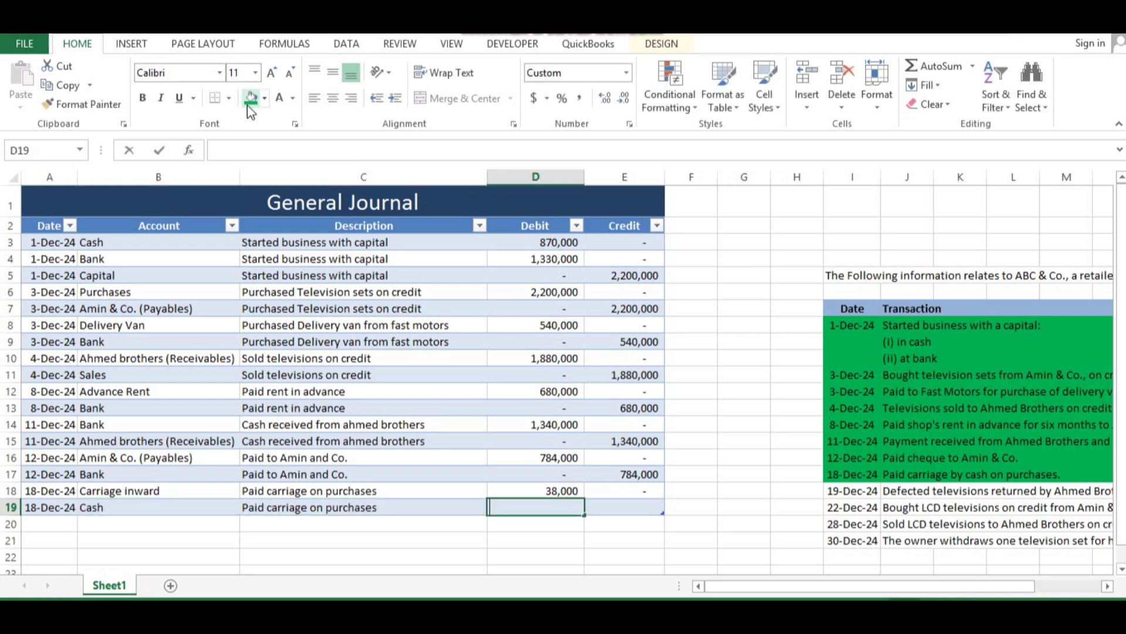
key(ctrl+Return)
key(Tab)
text(38000)
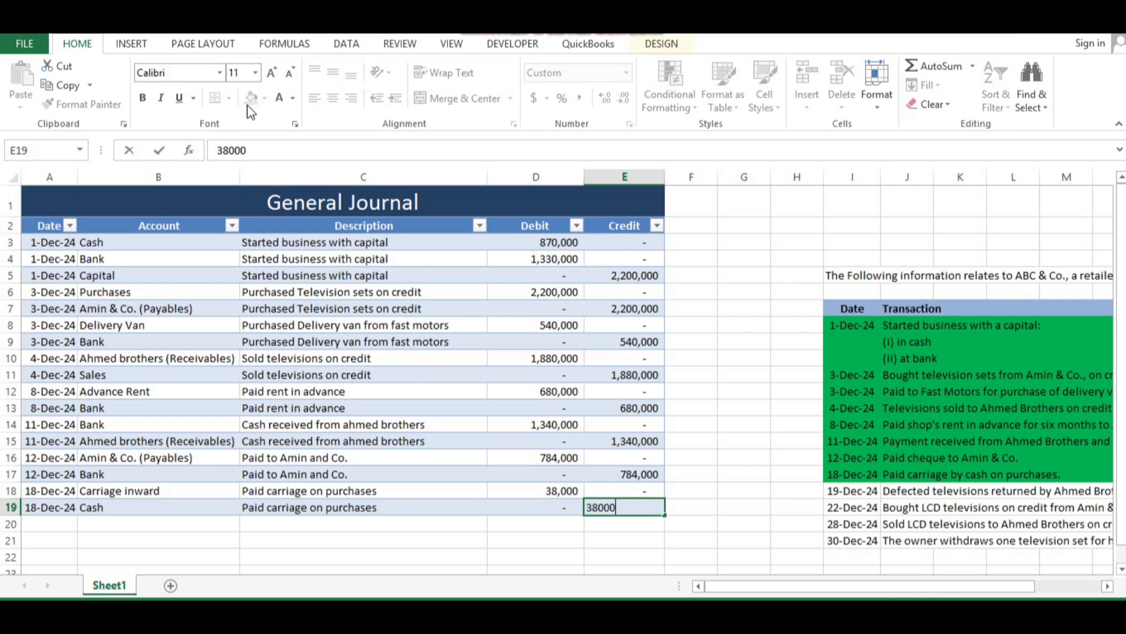
key(ctrl+Return)
Step: Review the 19-Dec-24 defected televisions return and its rupee amount in the transaction list
key(Right)
key(Right)
key(Right)
key(Right)
key(Right)
key(Right)
key(Right)
key(Right)
key(Right)
key(Right)
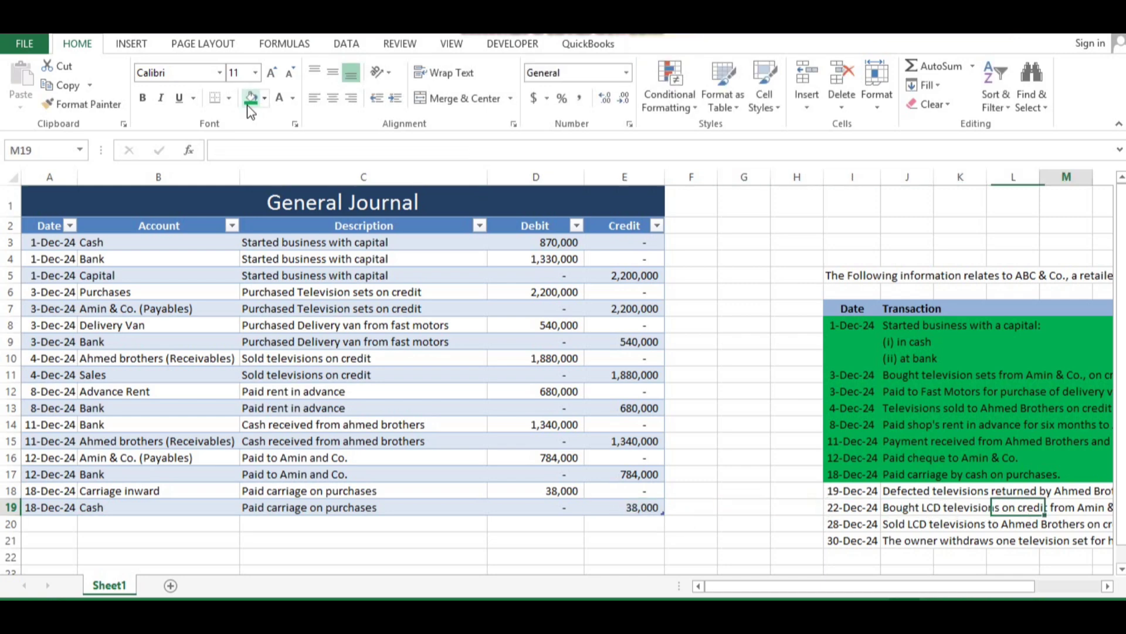
key(Right)
key(Right)
key(Right)
Step: Fill the 19-Dec-24 defected televisions return row, from its date to its rupee amount, with green
key(Left)
key(Left)
key(Left)
key(Left)
key(Left)
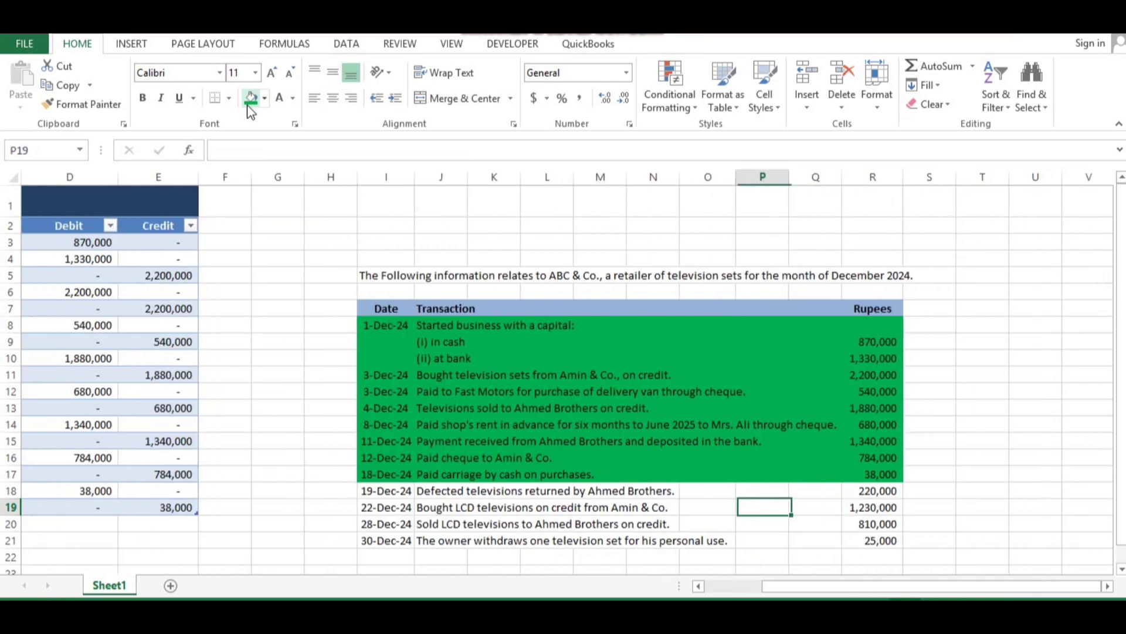
key(Left)
key(Left)
key(Left)
key(Left)
key(Left)
key(Up)
key(Right)
key(shift+Right)
key(shift+Right)
key(shift+Right)
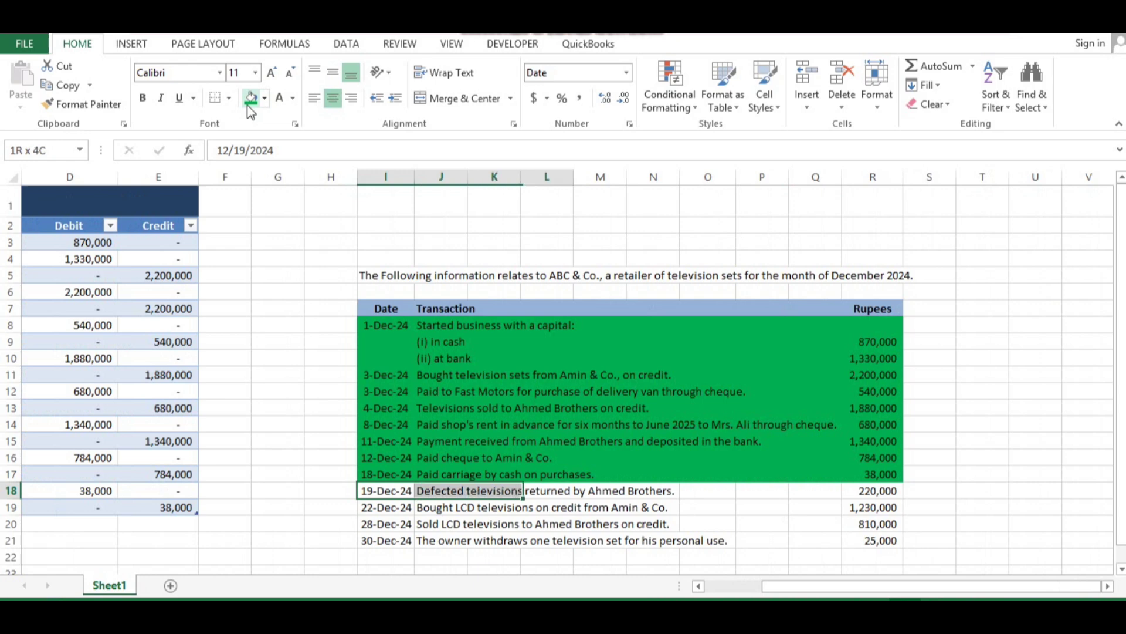
key(shift+Right)
key(shift+Right)
key(shift+Right)
key(shift+Right)
key(shift+Right)
key(shift+Right)
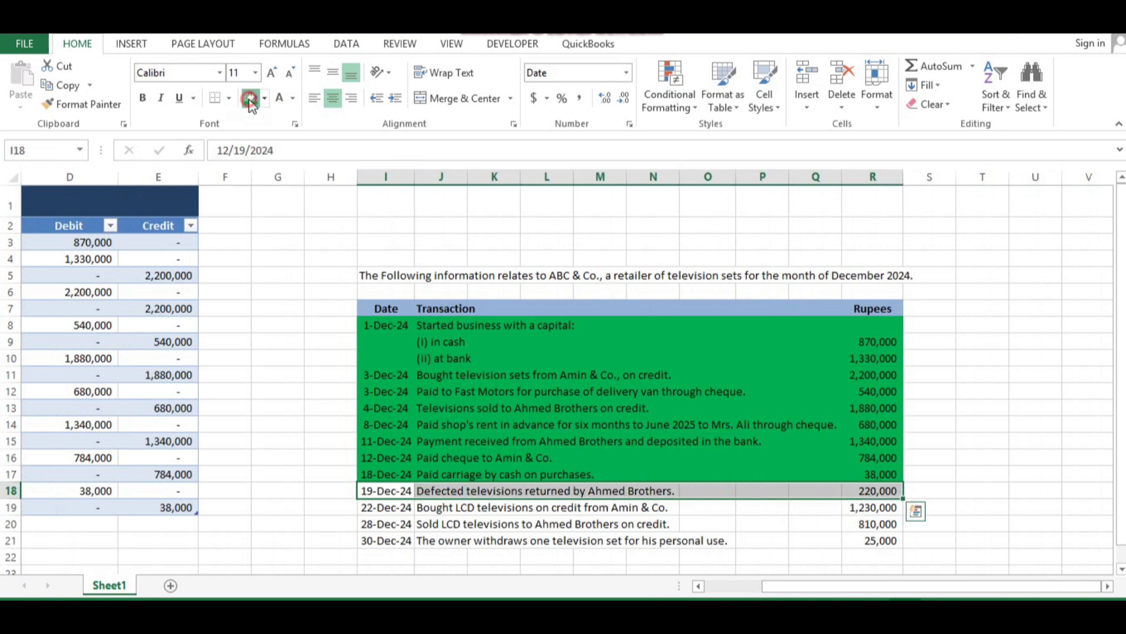
click(252, 104)
Step: Copy the date from row 19 into row 20 of the General Journal and change it to 12/19/2024
key(Down)
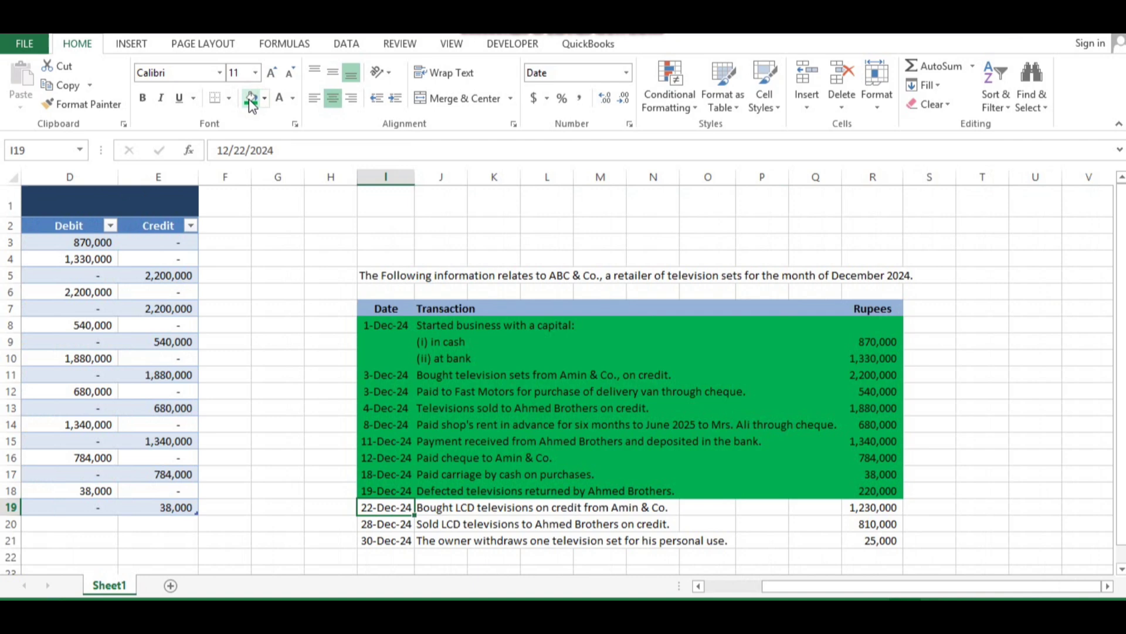
key(Left)
key(Left)
key(Left)
key(Left)
key(Left)
key(Left)
key(Left)
key(Left)
key(Down)
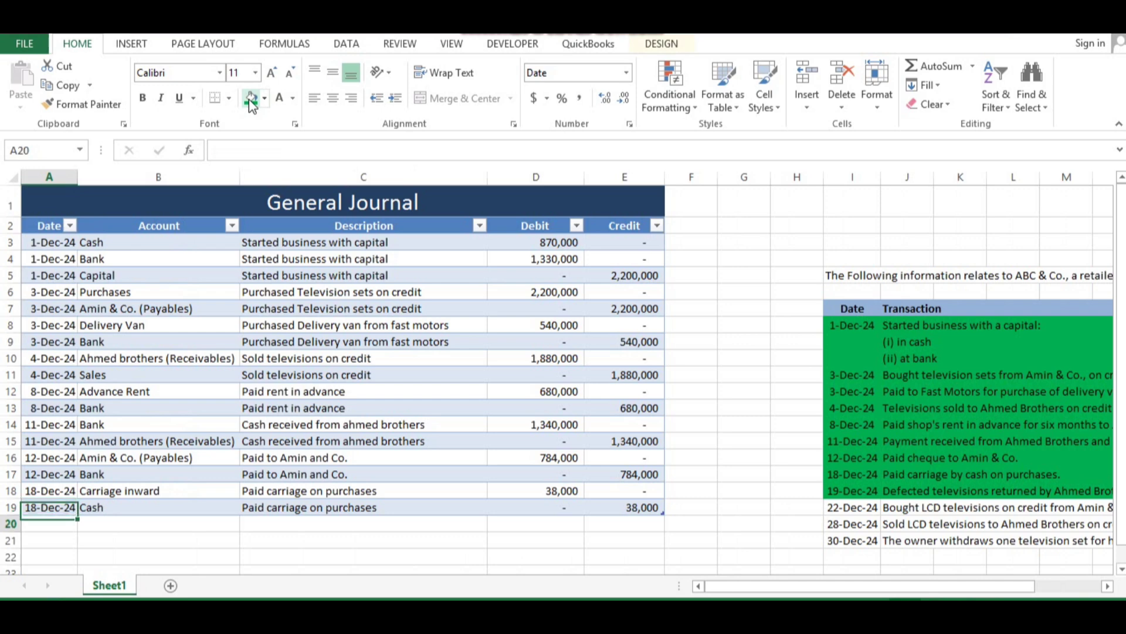
key(ctrl+d)
key(F2)
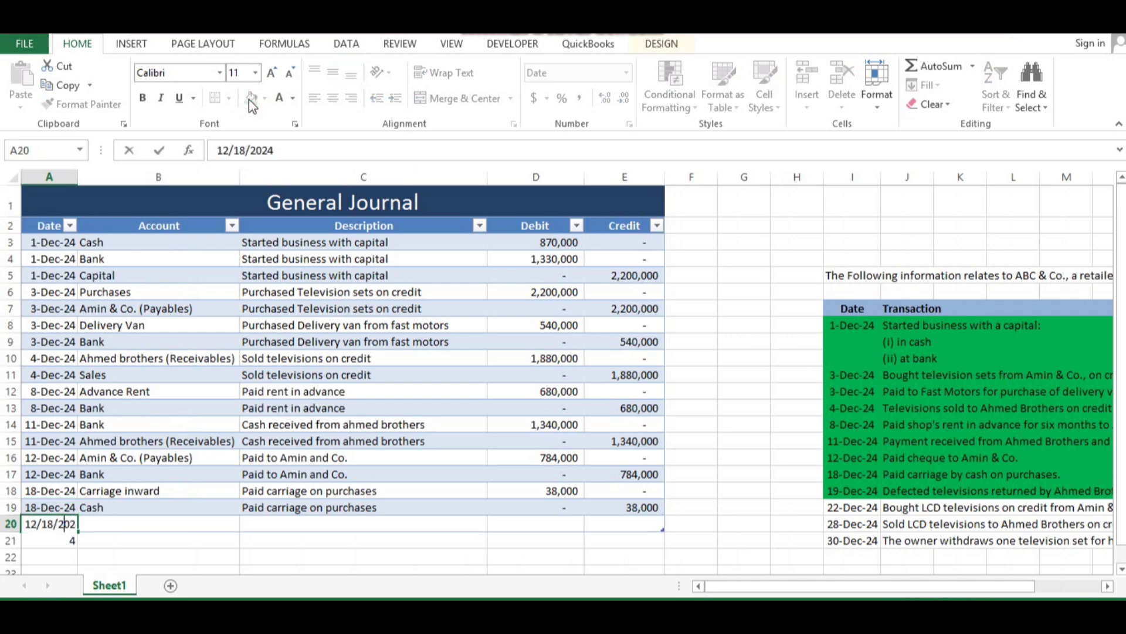
key(BackSpace)
text(9)
key(Return)
key(Up)
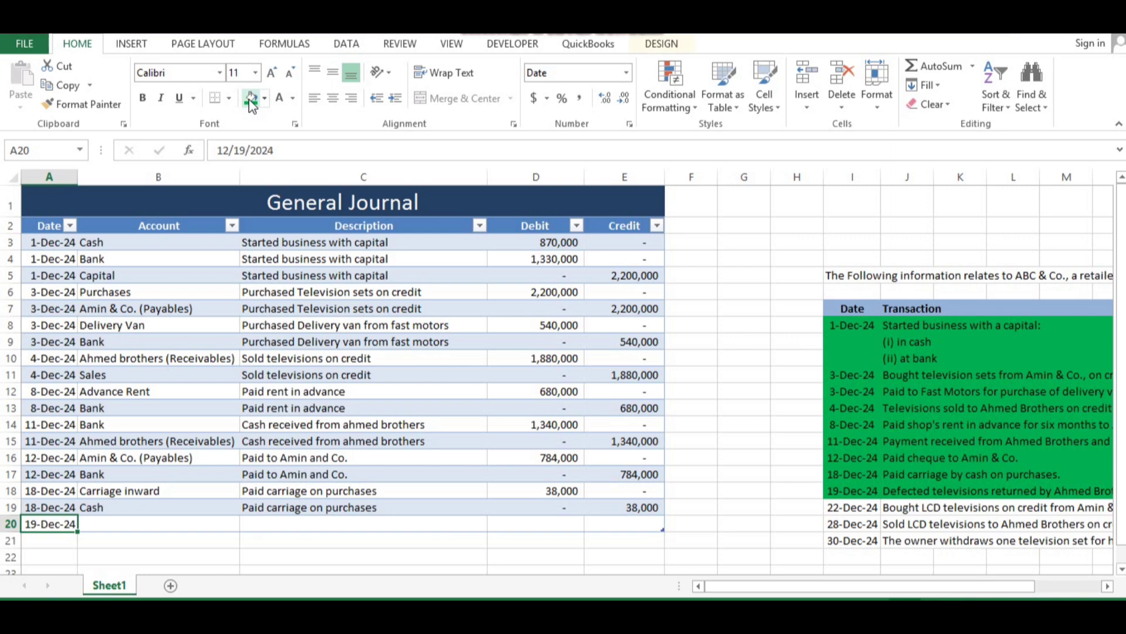
Step: Enter the account "Sales Return" for the 19-Dec-24 entry in row 20
key(Right)
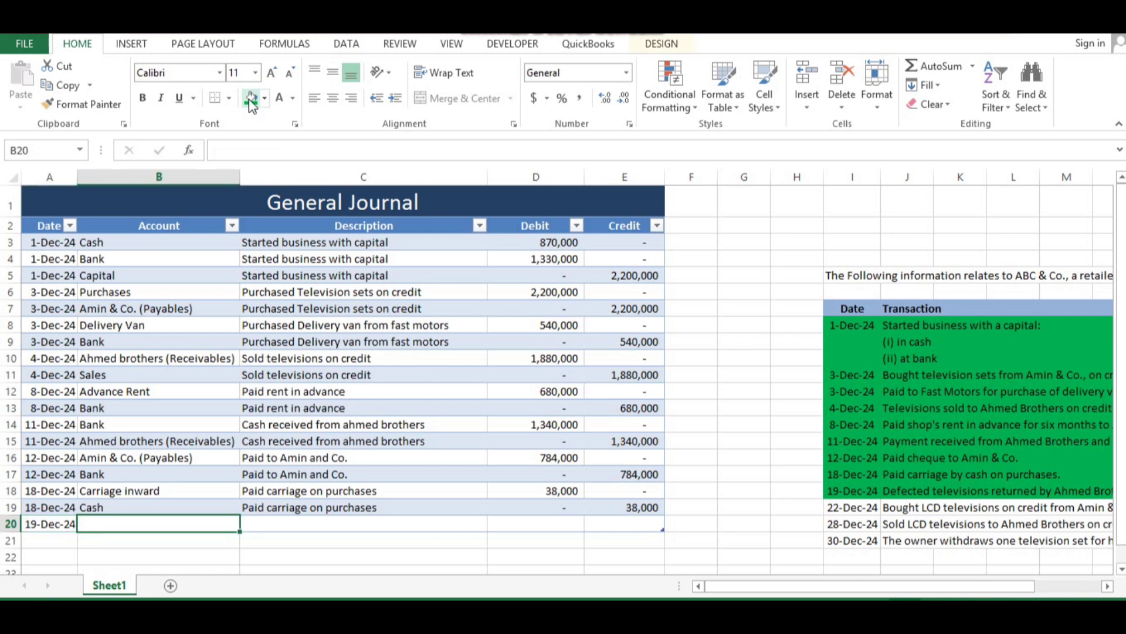
text(Sales)
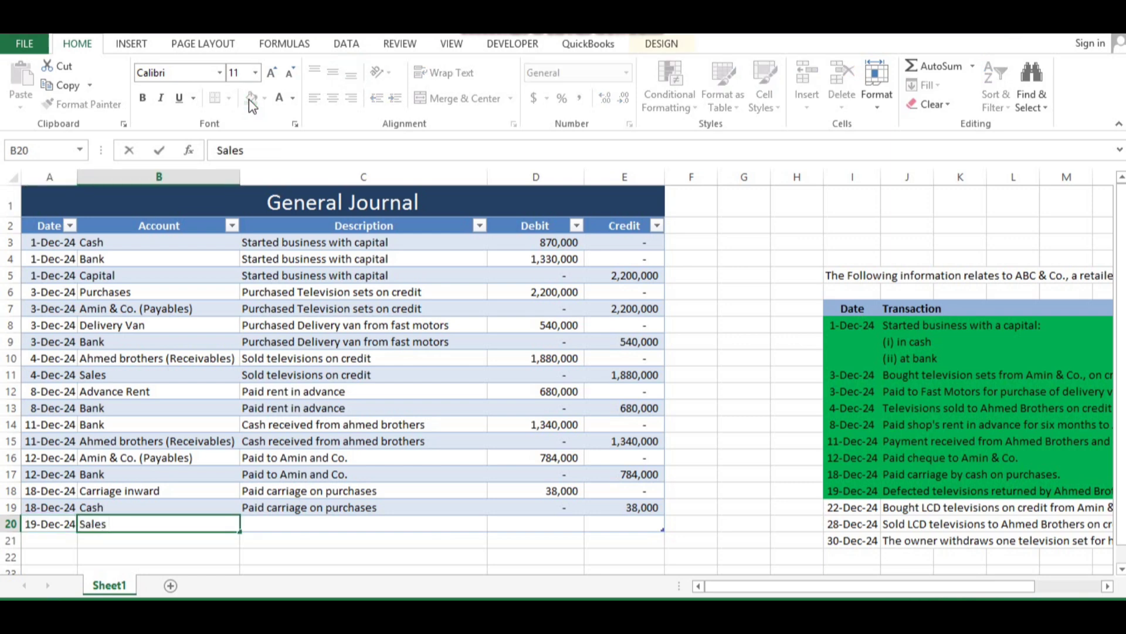
text( Reurn)
key(BackSpace)
key(BackSpace)
key(BackSpace)
text(trun)
key(BackSpace)
key(BackSpace)
key(BackSpace)
text(urn)
key(Return)
Step: Enter a description starting with "Television sets retu" for the 19-Dec-24 Sales Return entry in row 20
key(Right)
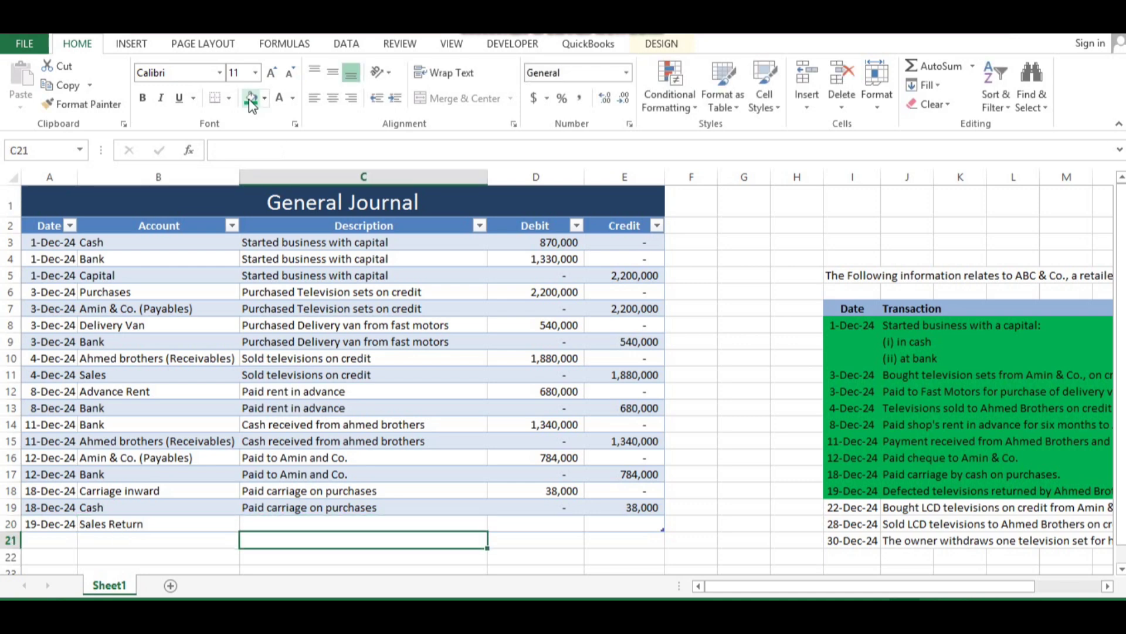
key(Up)
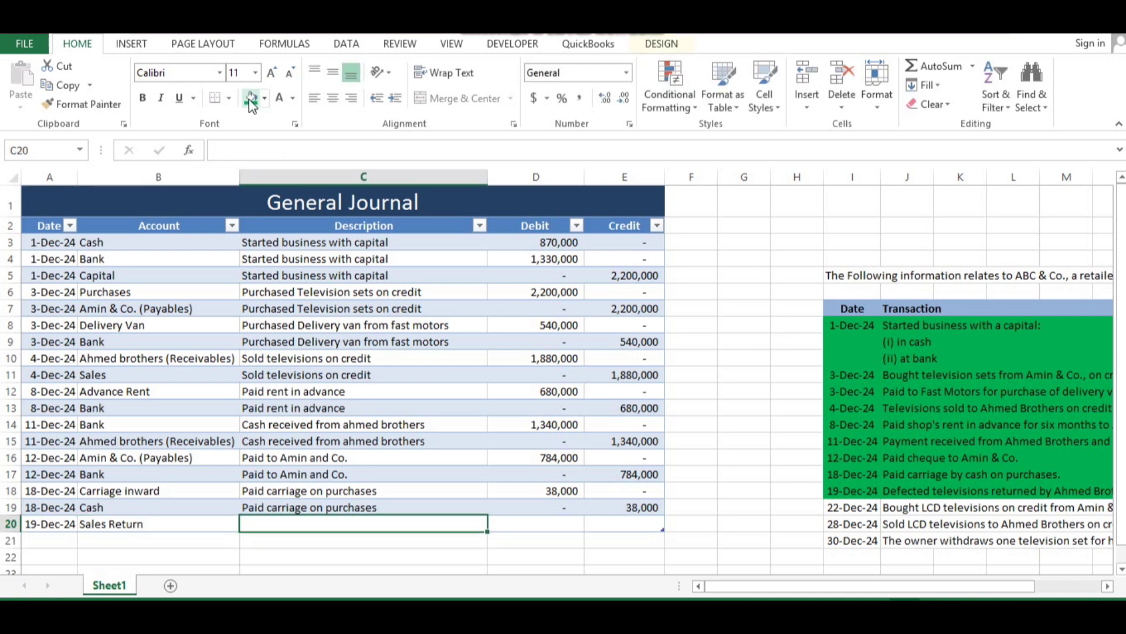
text(Tele)
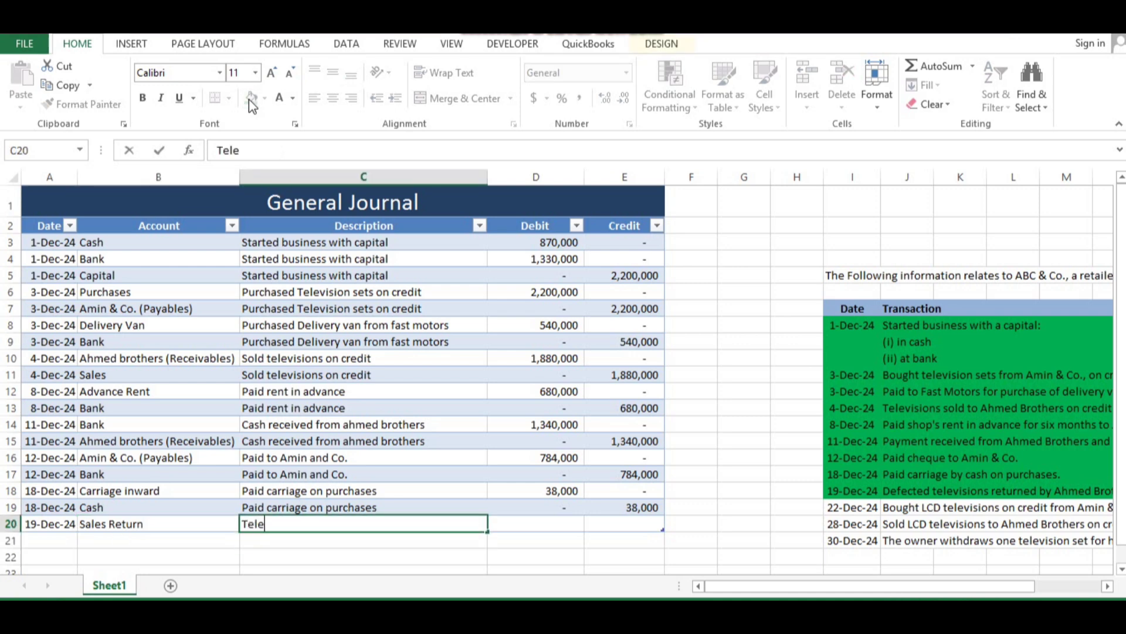
text(vision sets retu)
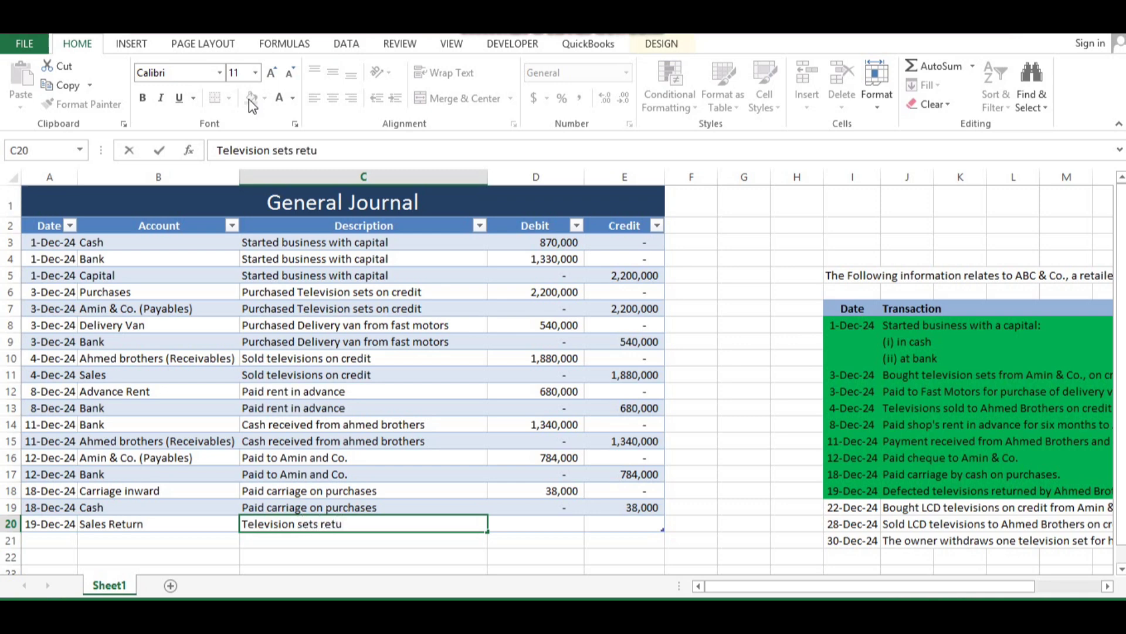
Step: Complete the description of the Sales Return entry in row 20 as "Television sets returned by ahmed brothers"
text(rned by ah)
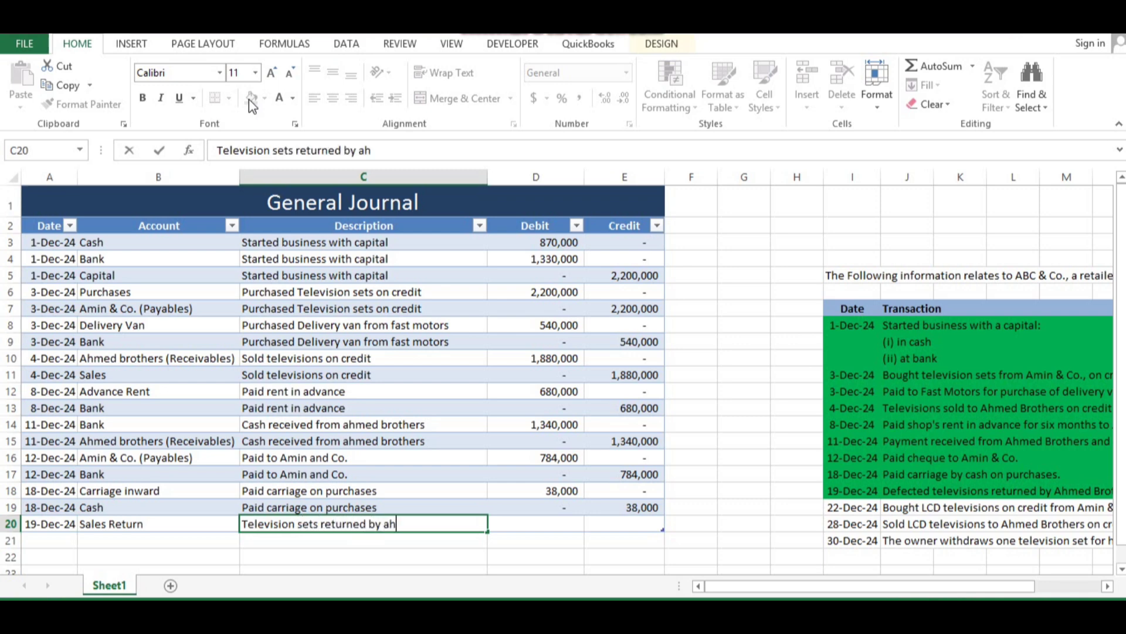
text(med brothe)
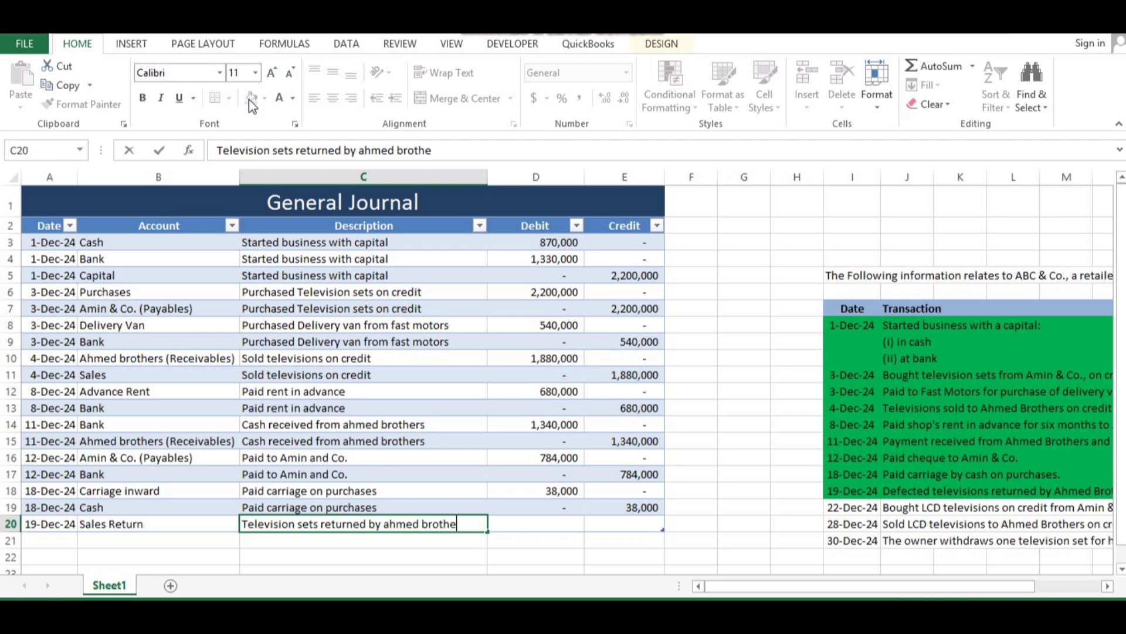
text(rs)
key(Tab)
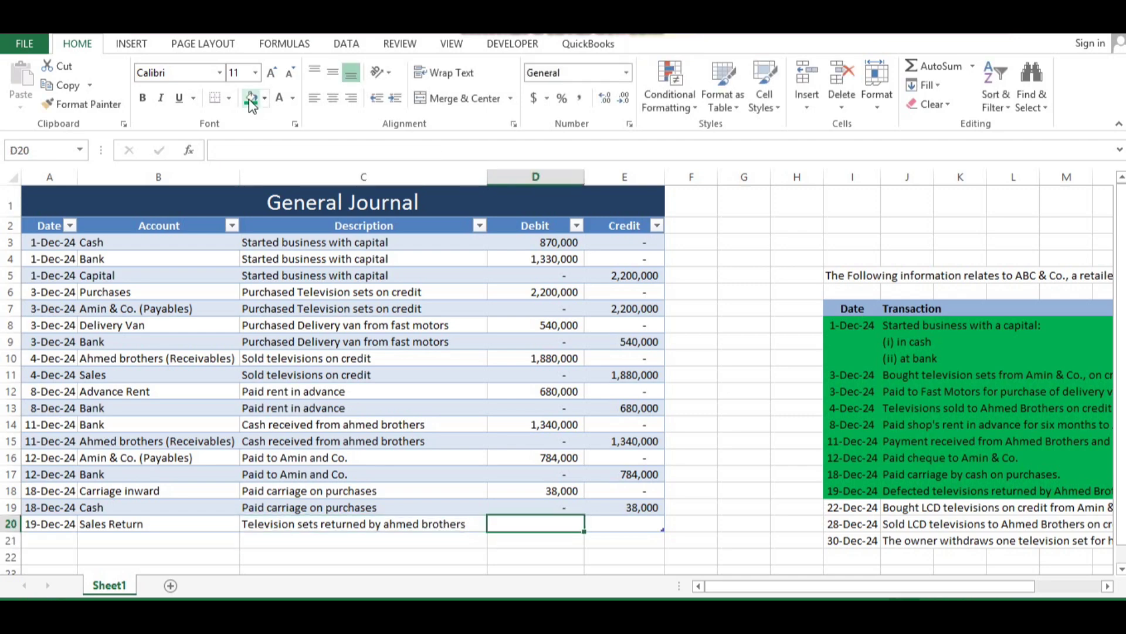
Step: Look up the returned televisions' amount in the transaction list and enter debit 220000 and credit 0 for the Sales Return entry
key(Right)
key(Right)
key(Right)
key(Right)
key(Right)
key(Right)
key(Right)
key(Right)
key(Right)
key(Right)
key(Right)
key(Right)
key(Right)
key(Right)
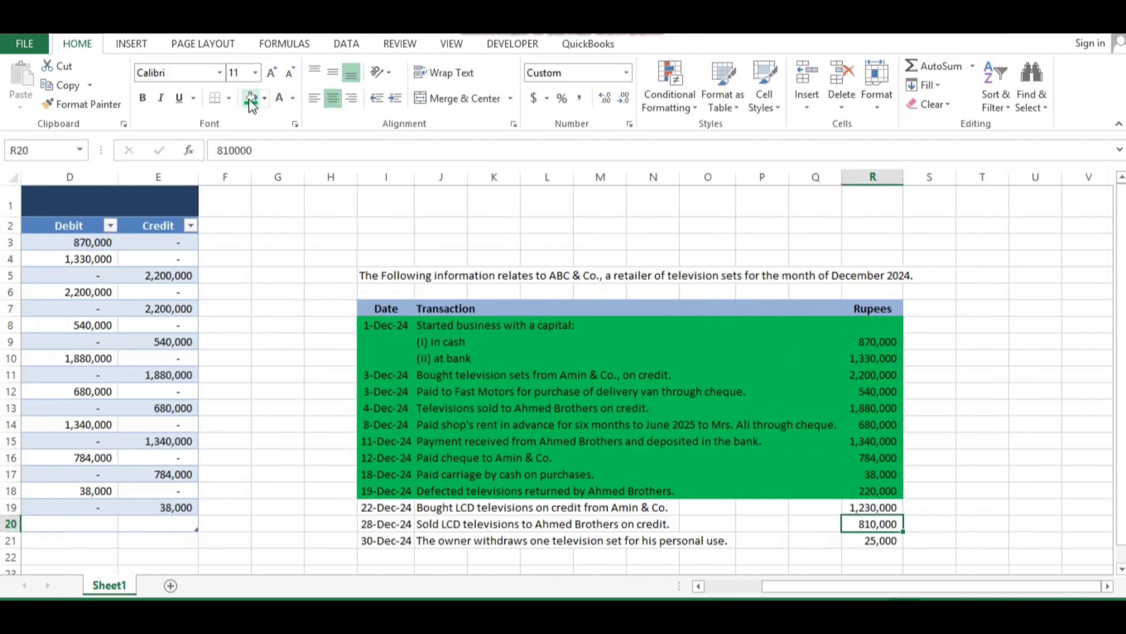
key(Left)
key(Left)
key(Left)
key(Left)
key(Left)
key(Left)
key(Left)
key(Left)
key(Left)
key(Left)
key(Left)
key(Left)
key(Left)
key(Left)
key(Left)
key(Left)
key(Left)
key(Right)
key(Right)
key(Right)
key(Right)
key(Left)
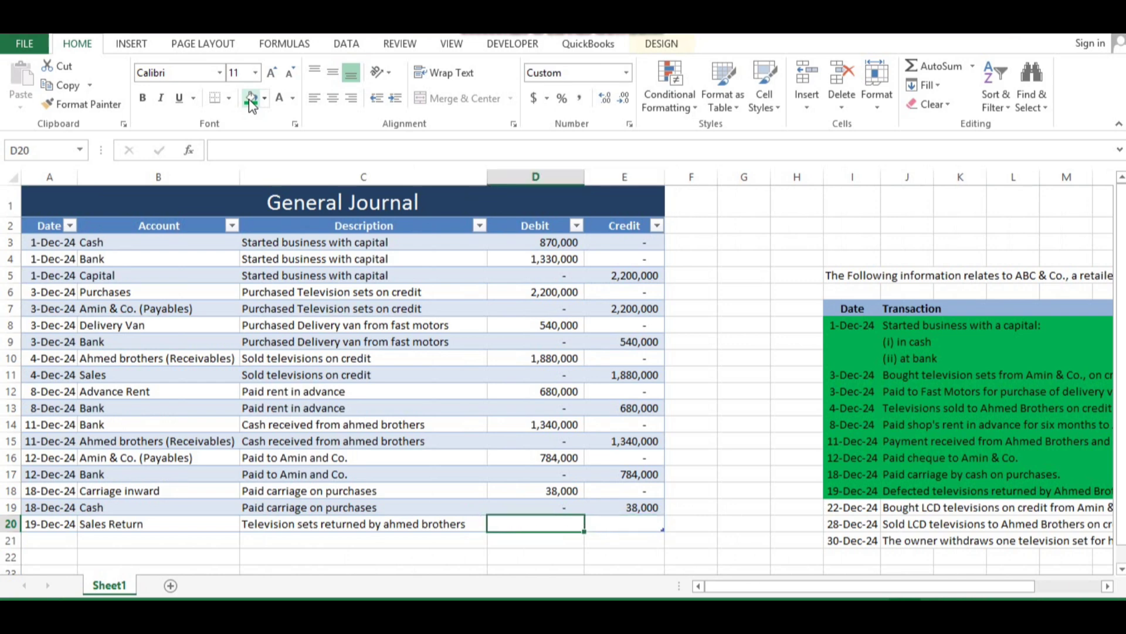
text(220000)
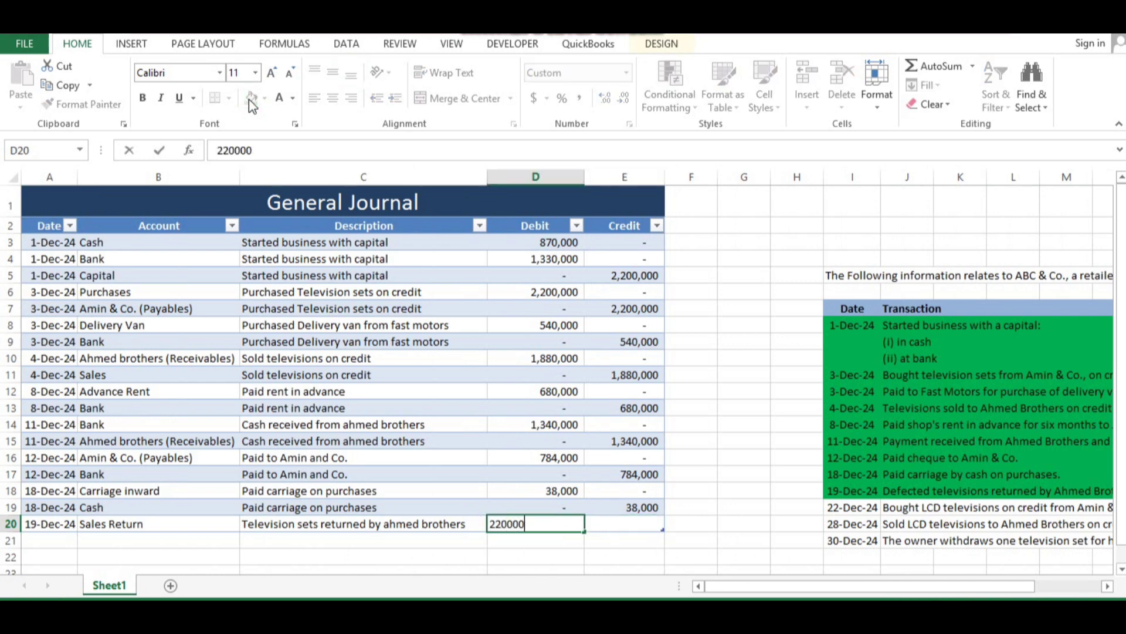
key(Return)
key(Up)
key(Right)
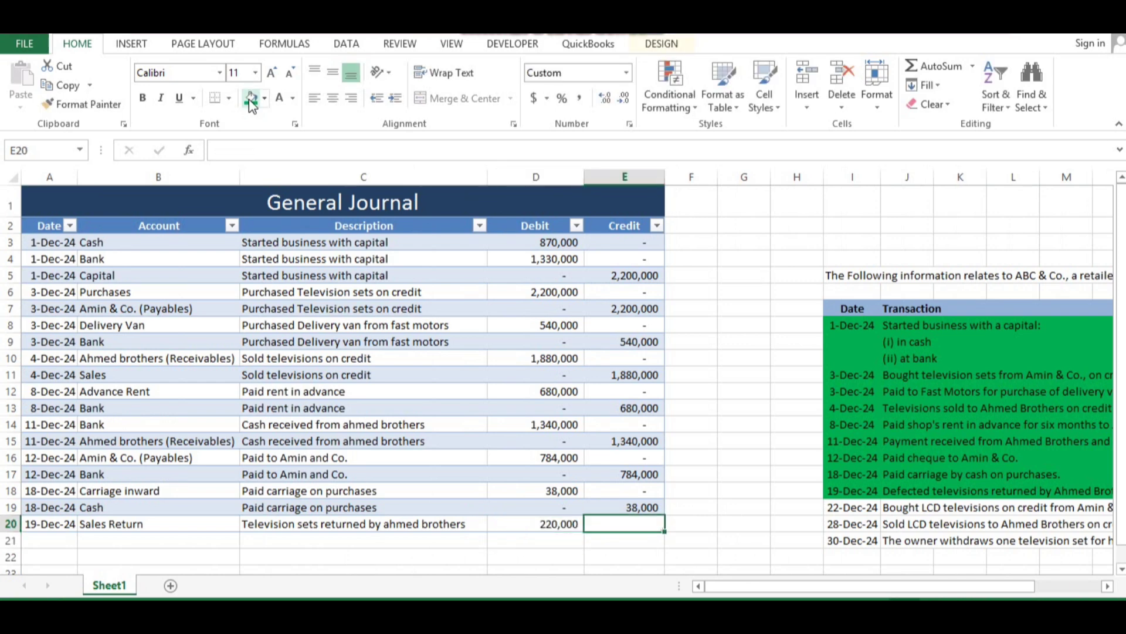
text(0)
key(Return)
key(Up)
Step: Start a new journal entry in row 21 with the 19-Dec-24 date copied from the row above
key(Left)
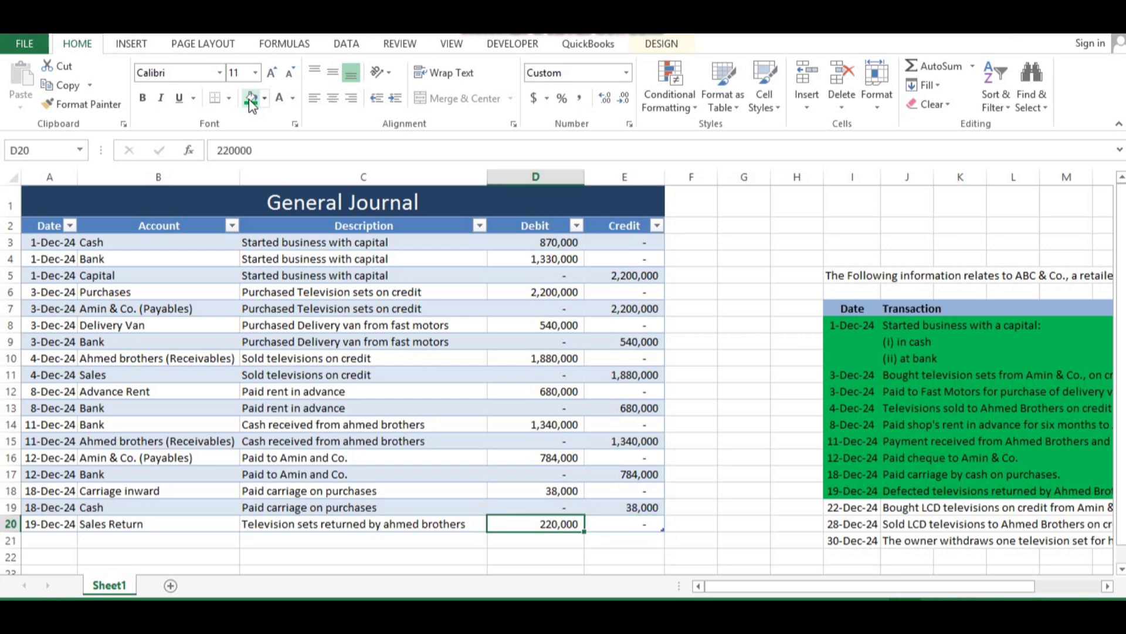
key(Left)
key(Left)
key(Left)
key(Down)
key(ctrl+d)
key(Tab)
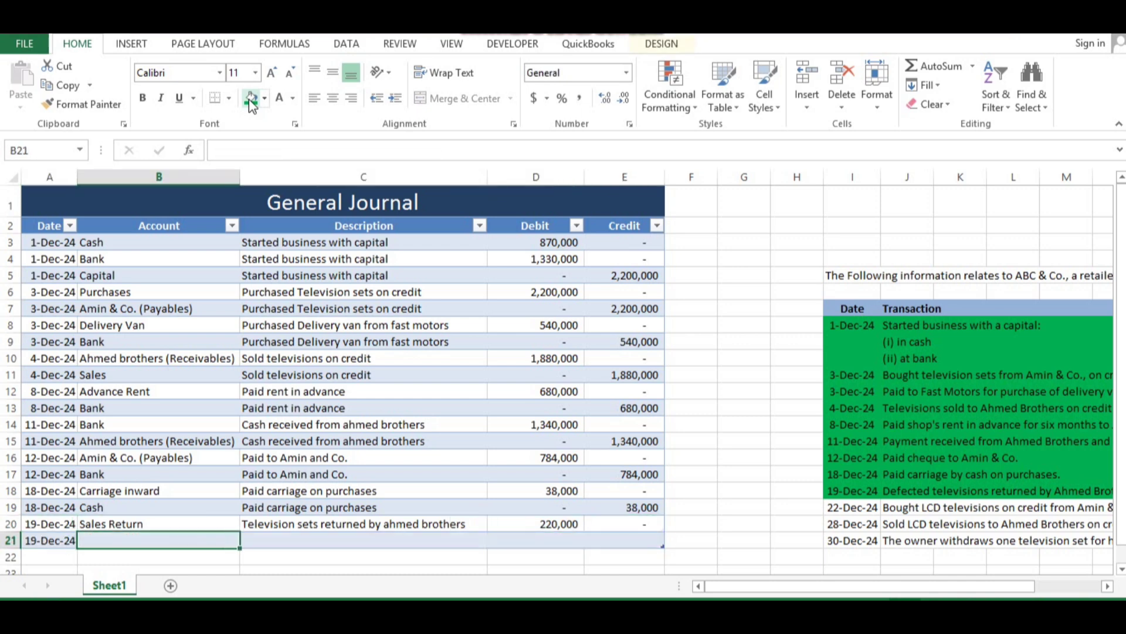
Step: Set row 21's account to "Ahmed brothers (Receivables)" and copy the description down from the row above
text(Ahmed brothers (Receivables)
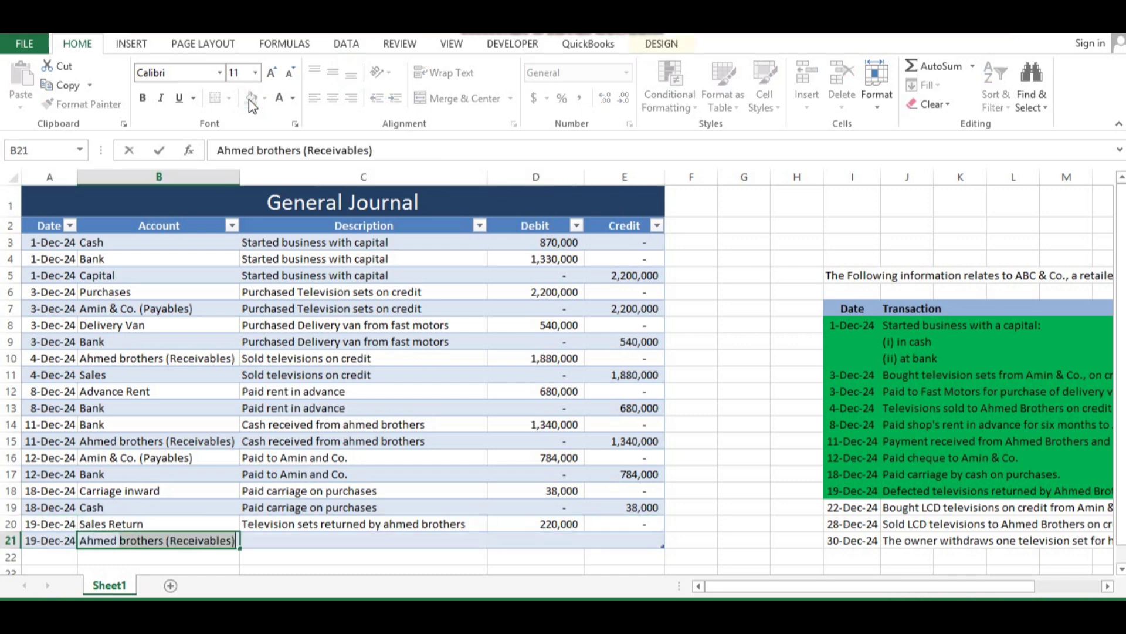
key(Return)
key(Up)
key(Tab)
key(ctrl+d)
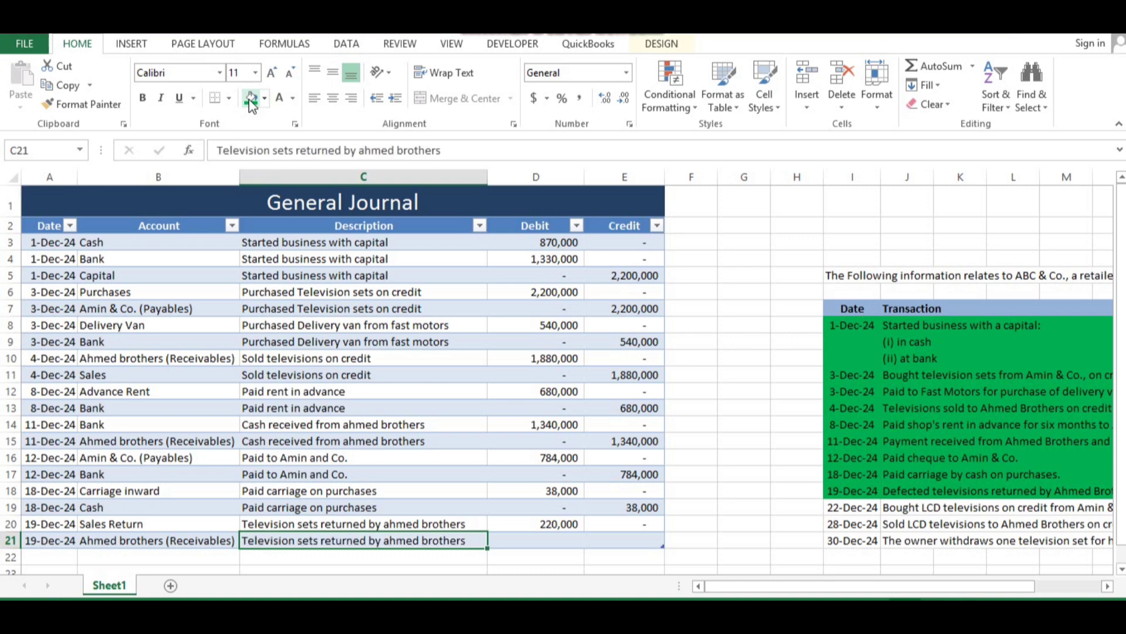
Step: Enter debit 0 and credit 220,000 for the Ahmed brothers (Receivables) entry in row 21
key(Tab)
text(0)
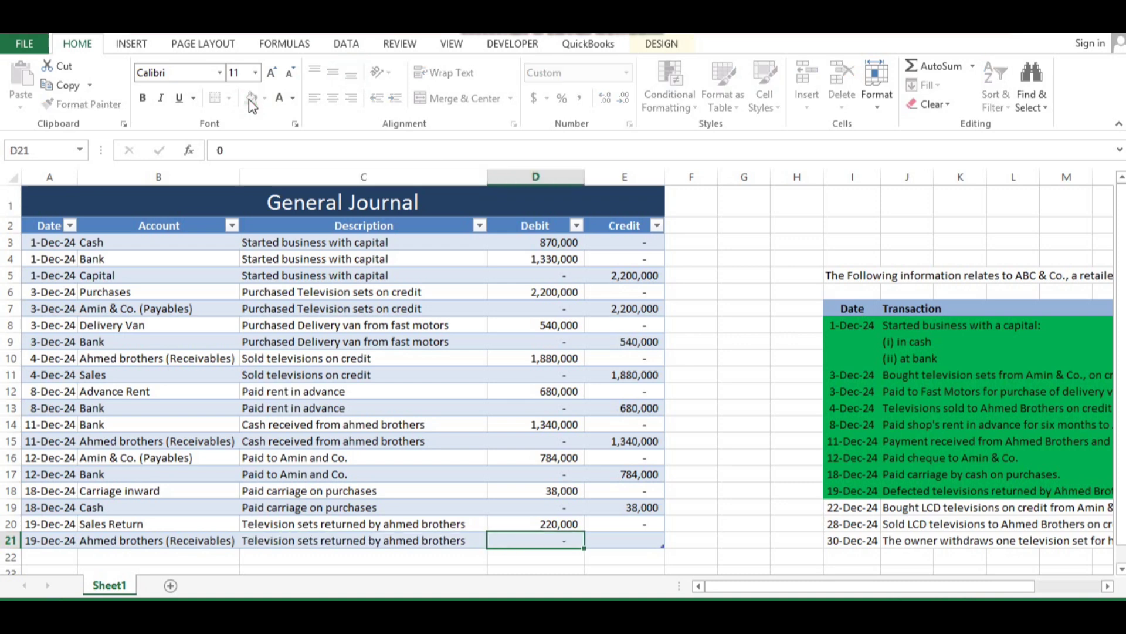
key(Tab)
text(220)
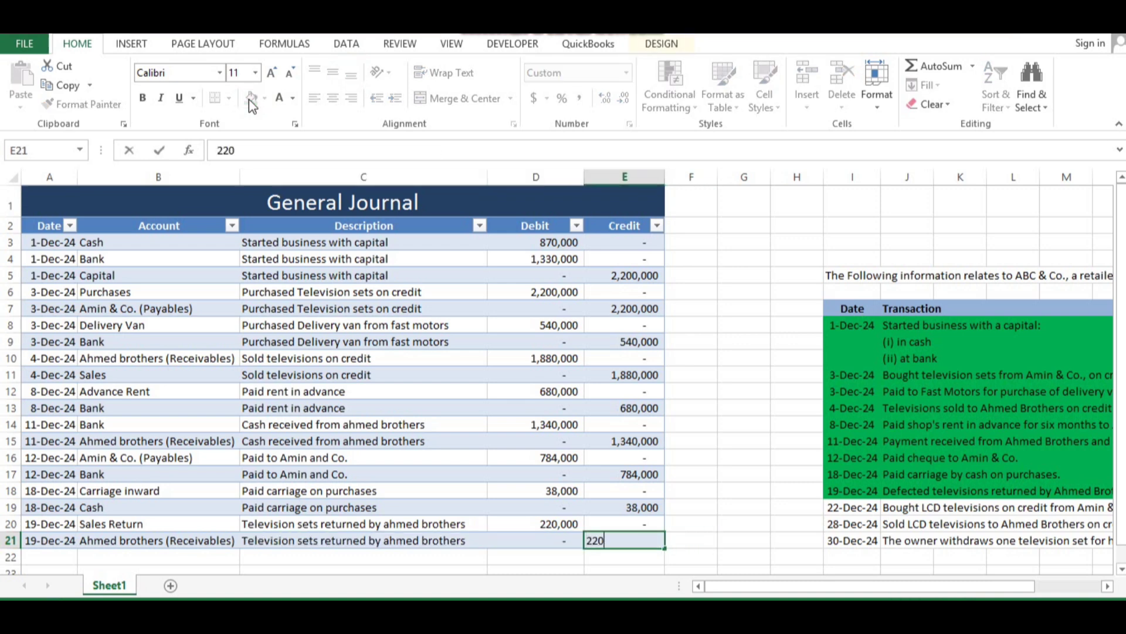
text(,00000)
key(Right)
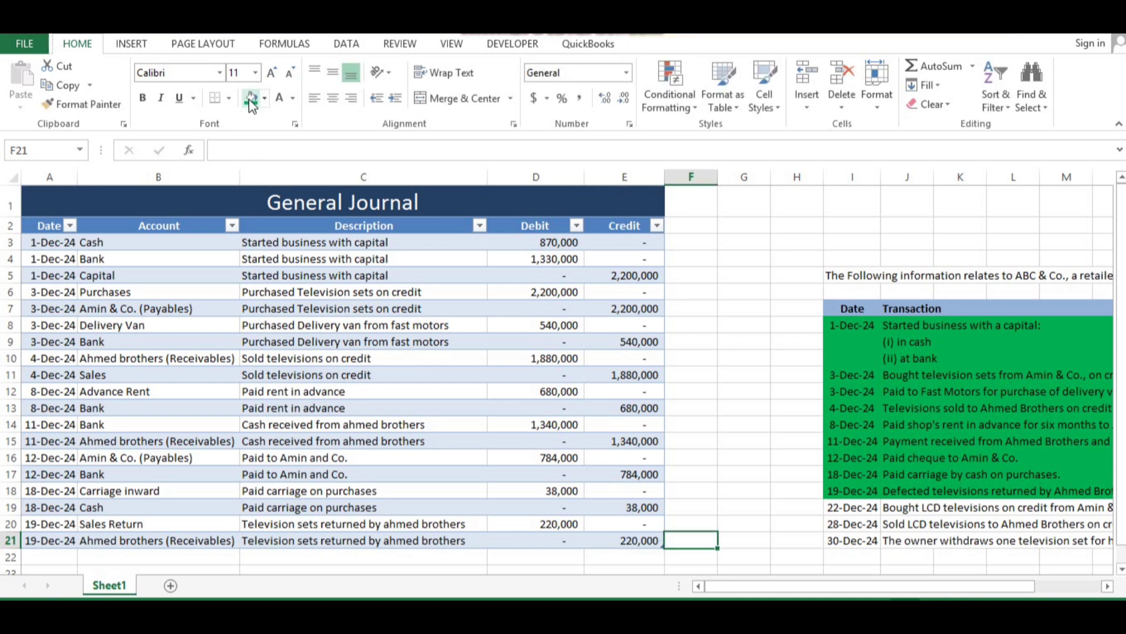
Step: Fill the 22-Dec-24 LCD television purchase row, from date to rupees, with green in the transaction list
key(Right)
key(Right)
key(Right)
key(Right)
key(Right)
key(Right)
key(Right)
key(Right)
key(Right)
key(Right)
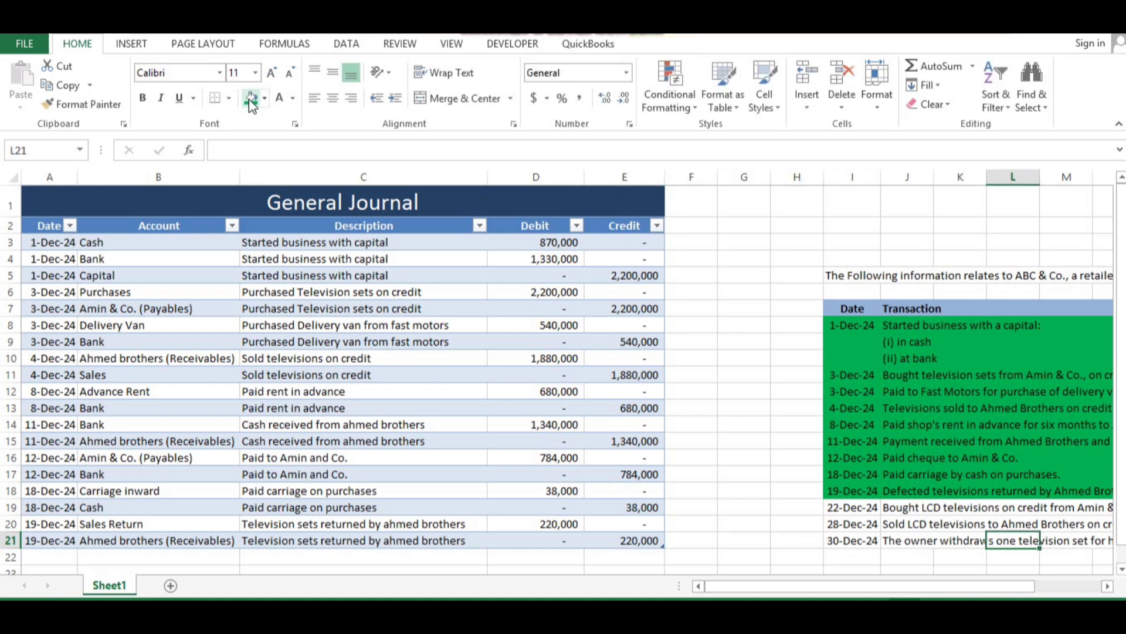
key(Left)
key(Left)
key(Left)
key(Left)
key(Up)
key(Left)
key(Left)
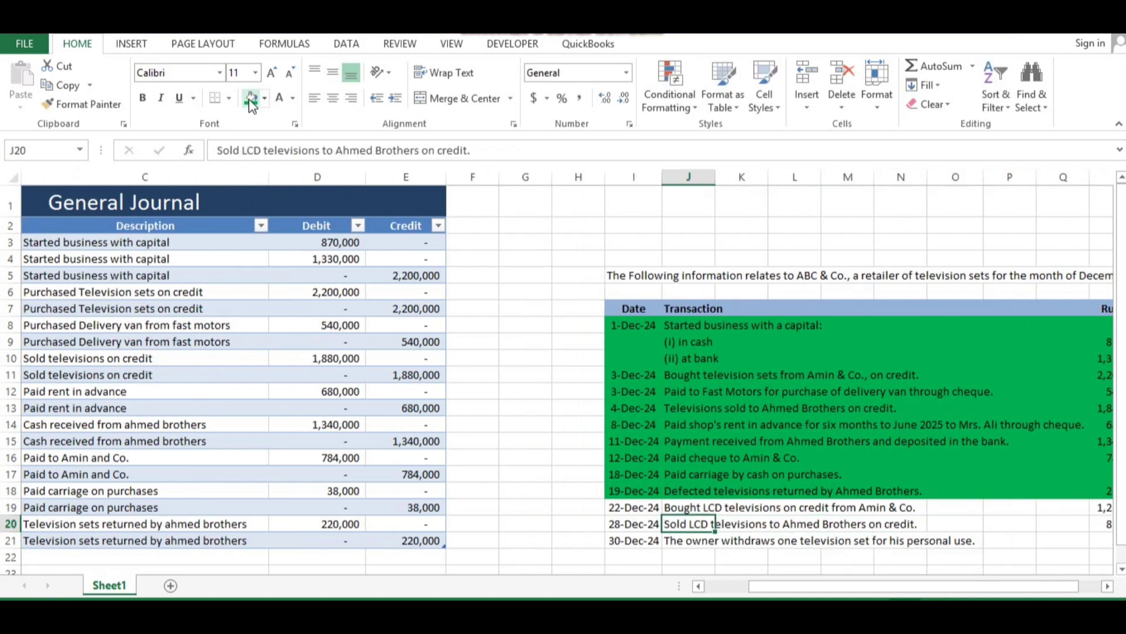
key(Left)
key(Up)
key(Up)
key(Down)
key(shift+Right)
key(shift+Right)
key(shift+Right)
key(shift+Right)
key(shift+Right)
key(shift+Right)
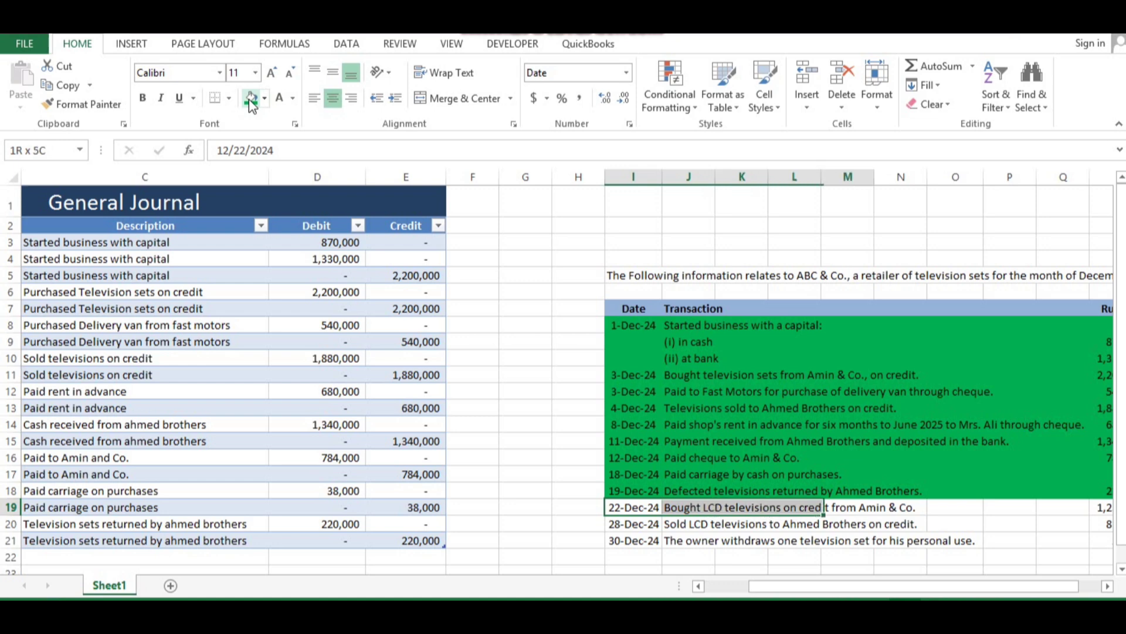
key(shift+Right)
key(shift+Right)
key(shift+Right)
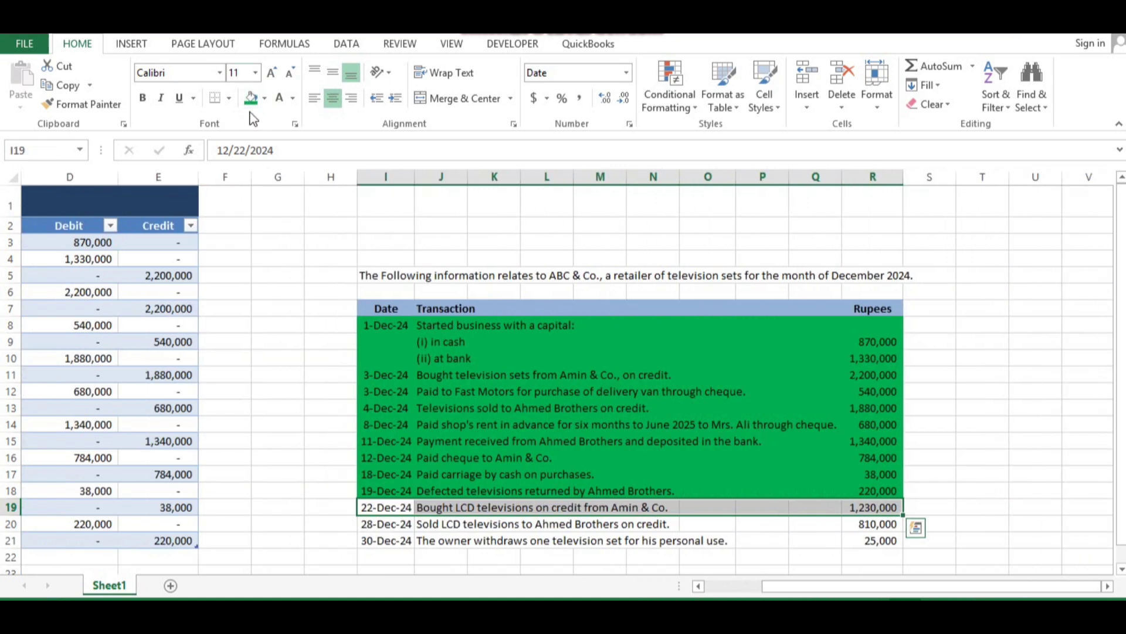
click(240, 102)
click(250, 106)
Step: Add a journal entry in row 22 by copying the date down and changing it to 12/22/2024
key(Down)
key(Down)
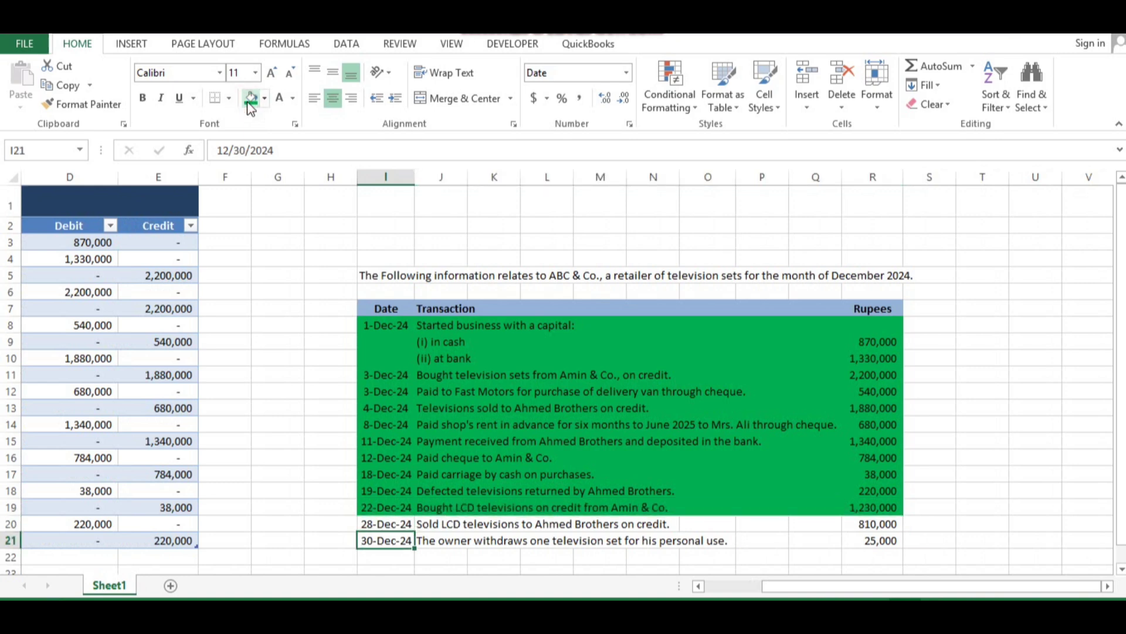
key(Left)
key(Left)
key(Left)
key(Home)
key(Down)
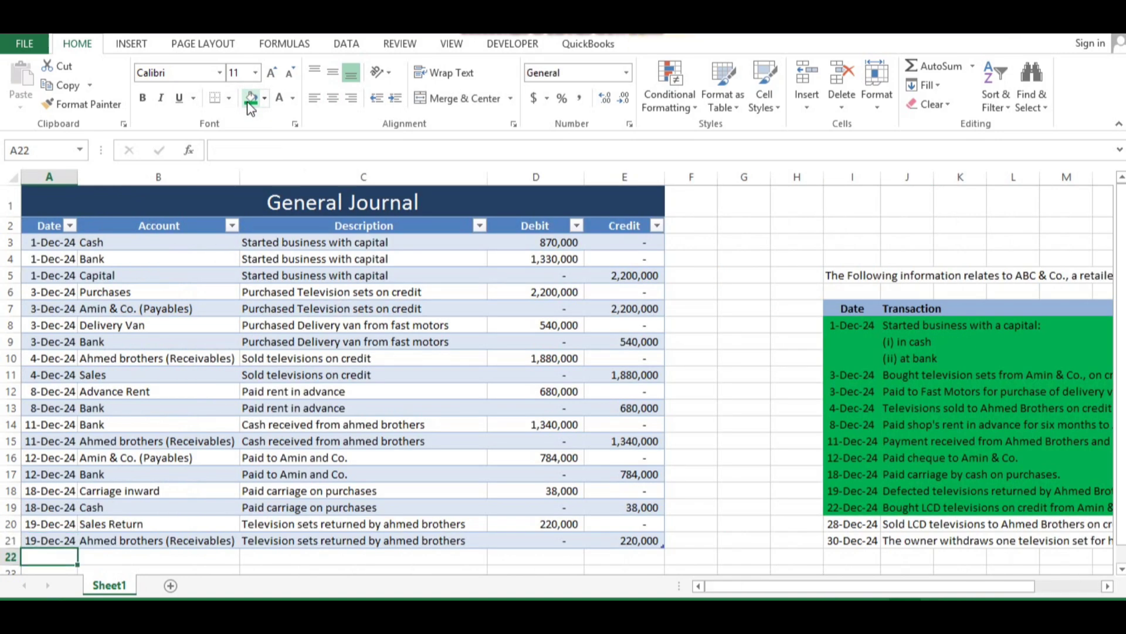
key(ctrl+d)
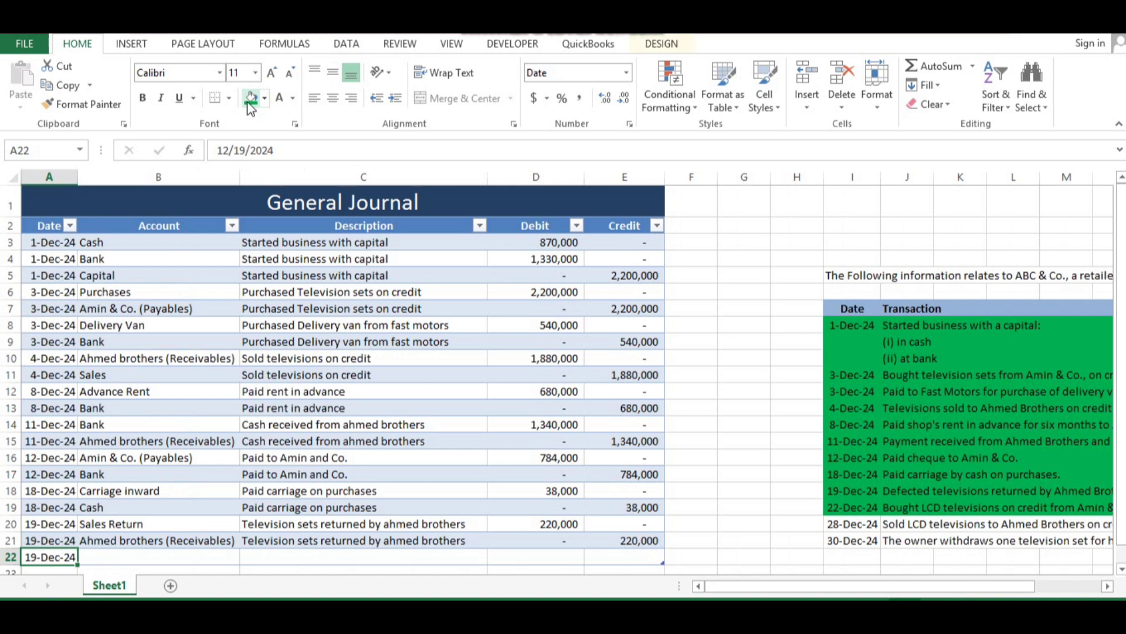
text(4)
key(Return)
key(Up)
key(F2)
key(Left)
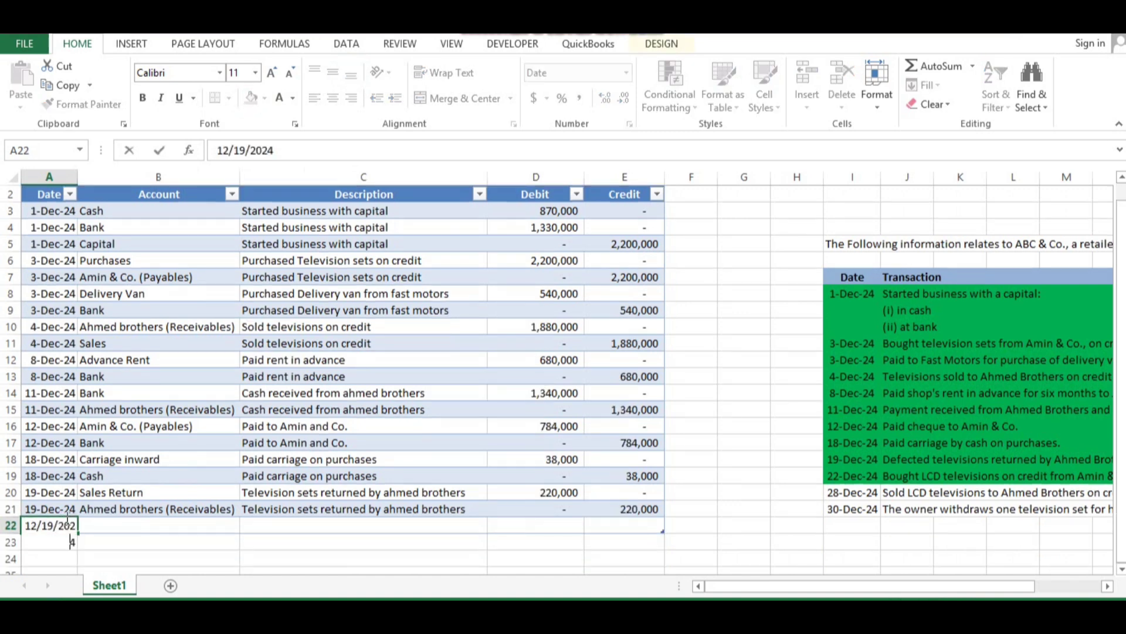
key(BackSpace)
key(BackSpace)
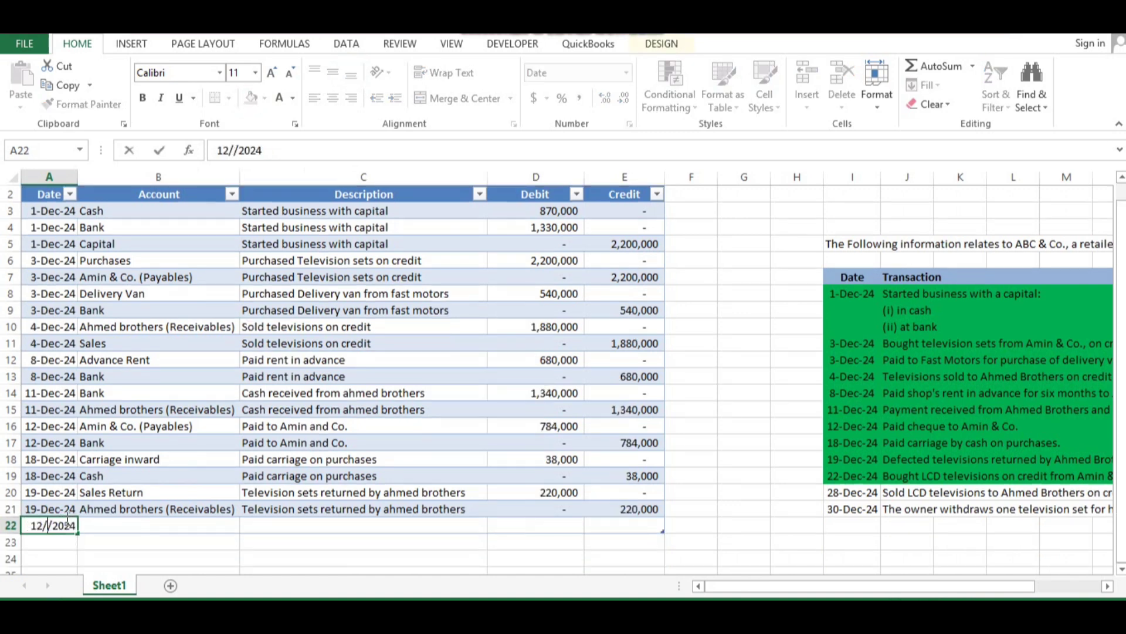
text(22)
key(Return)
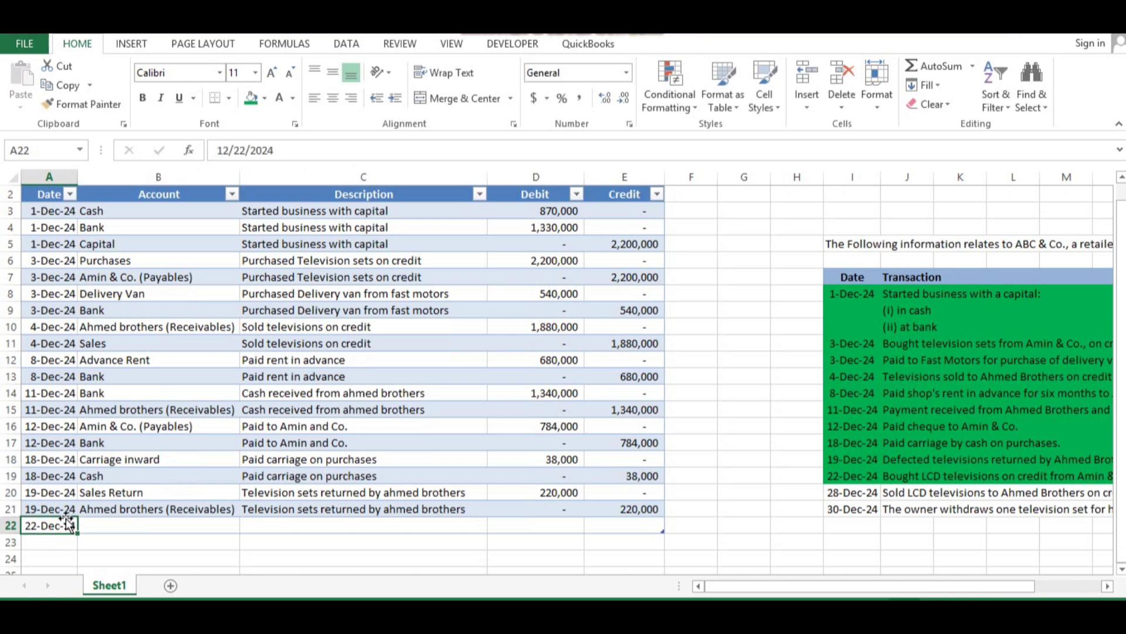
Step: Enter "Purchases" as the account of the 22-Dec-24 entry in row 22
key(Up)
key(Right)
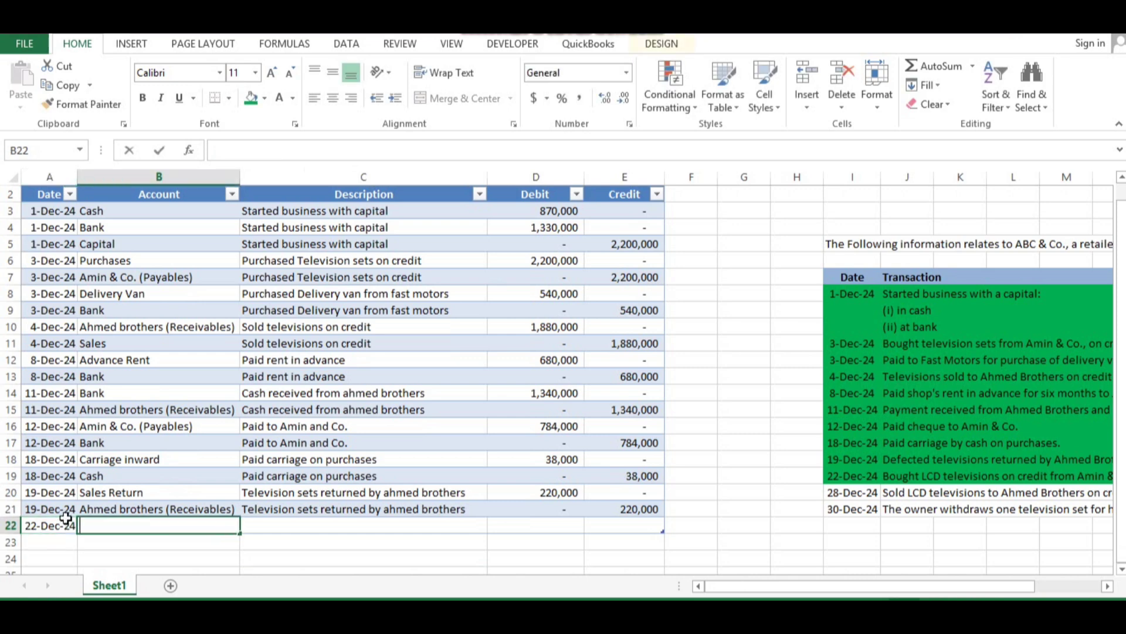
text(Purchases)
key(Tab)
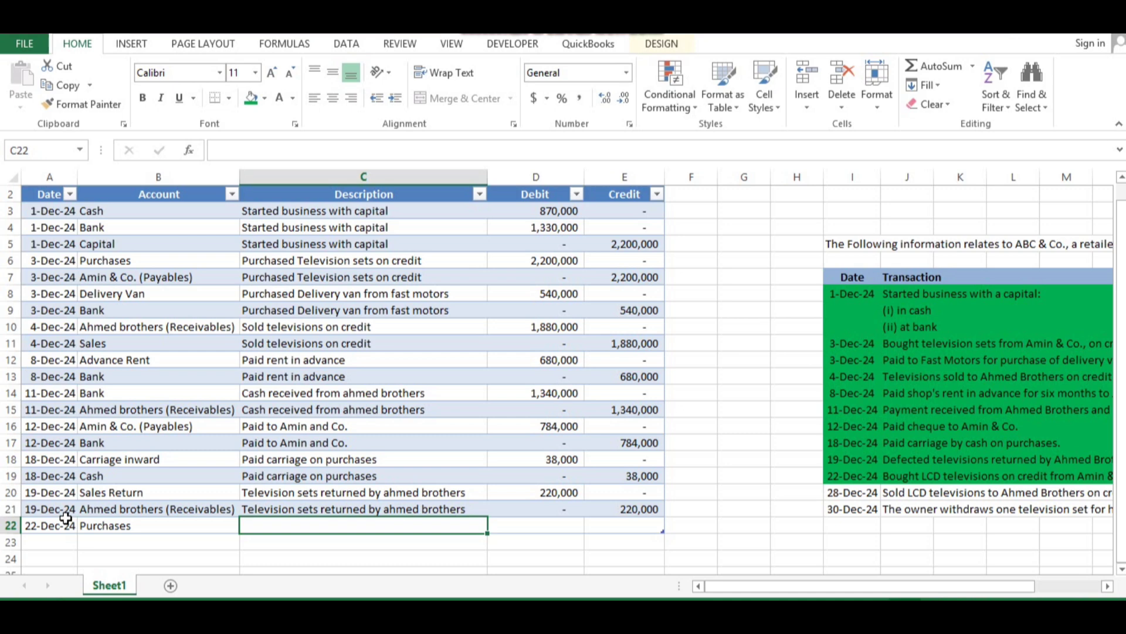
Step: Describe the 22-Dec-24 Purchases entry as "Purchased LCD on credit"
text(Pur)
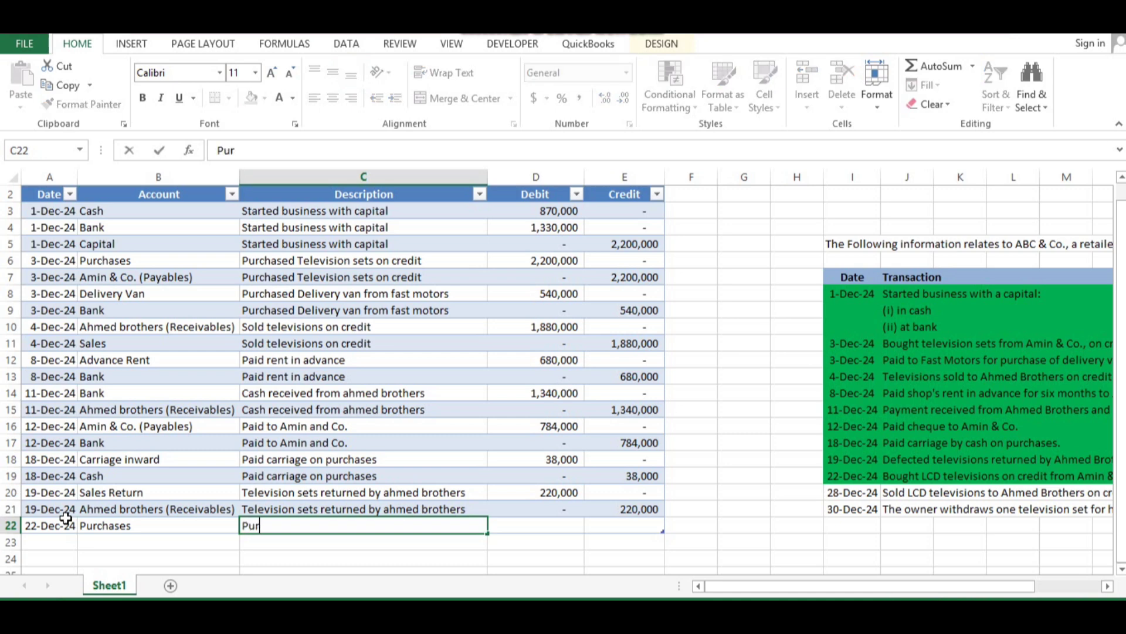
text(chased LCD from)
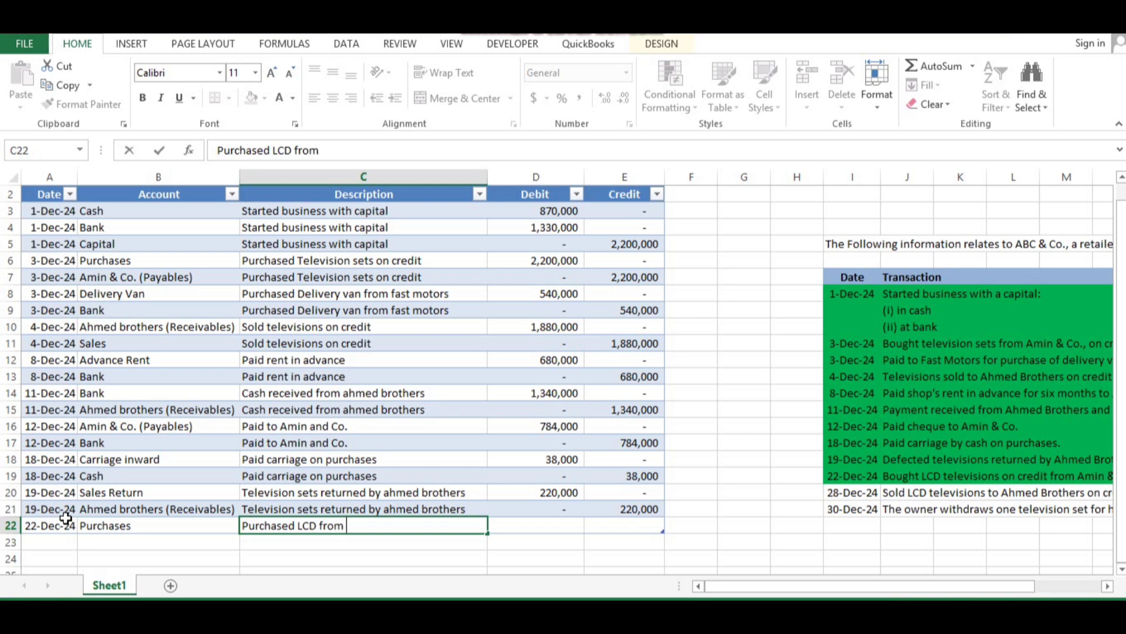
key(BackSpace)
key(BackSpace)
key(BackSpace)
key(BackSpace)
key(BackSpace)
text(on credit)
key(ctrl+Return)
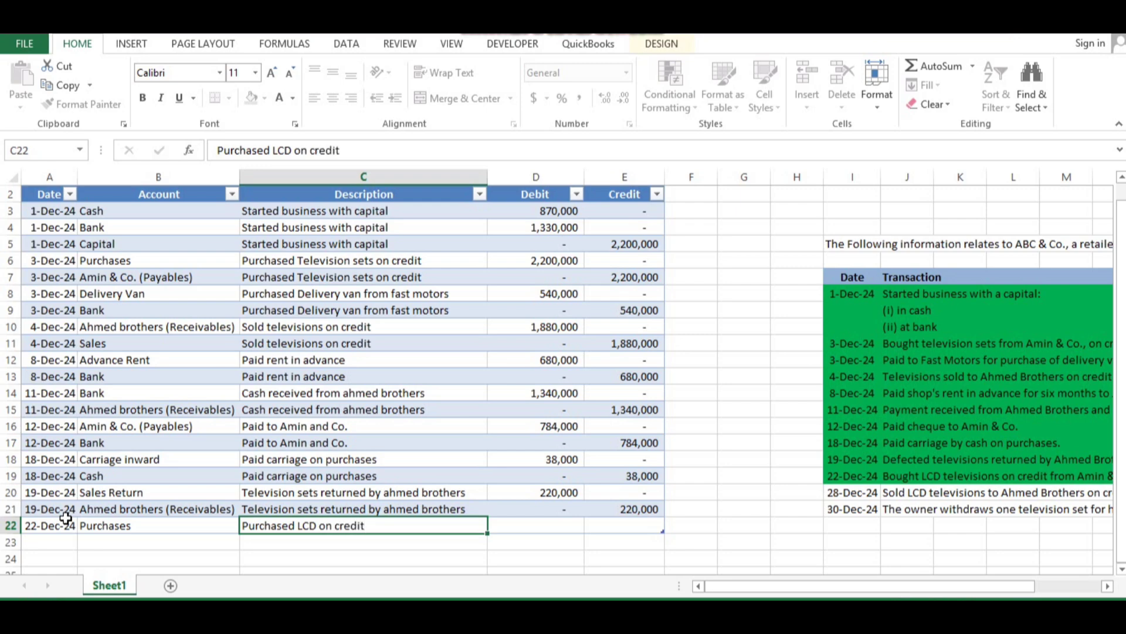
Step: Check the rupee amount of the 22-Dec-24 LCD television purchase in the transaction list
key(Right)
key(Right)
key(Right)
key(Right)
key(Right)
key(Right)
key(Right)
key(Right)
key(Right)
key(Right)
key(Right)
key(Right)
key(Right)
key(Right)
key(Right)
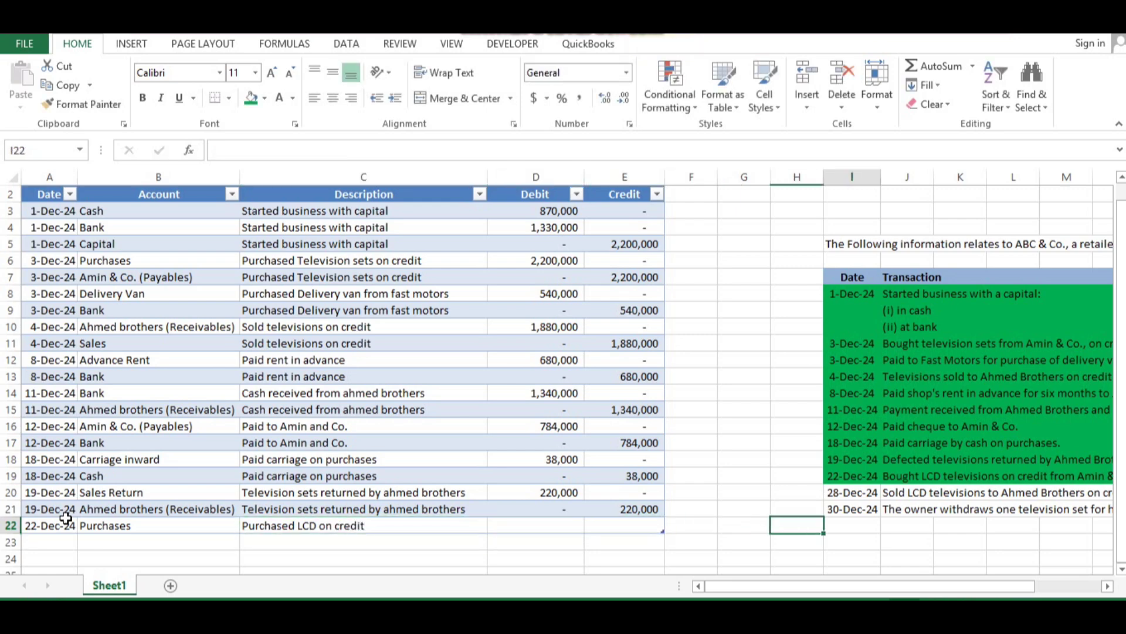
key(Left)
key(Left)
key(Left)
key(Left)
key(Left)
key(Left)
key(Left)
key(Left)
key(Left)
key(Left)
key(Left)
key(Left)
key(Left)
key(Left)
key(Left)
key(Left)
key(Left)
Step: Enter 1,230,000 as the debit and 0 as the credit of the 22-Dec-24 Purchases entry in row 22
key(Right)
key(Right)
key(Right)
key(Right)
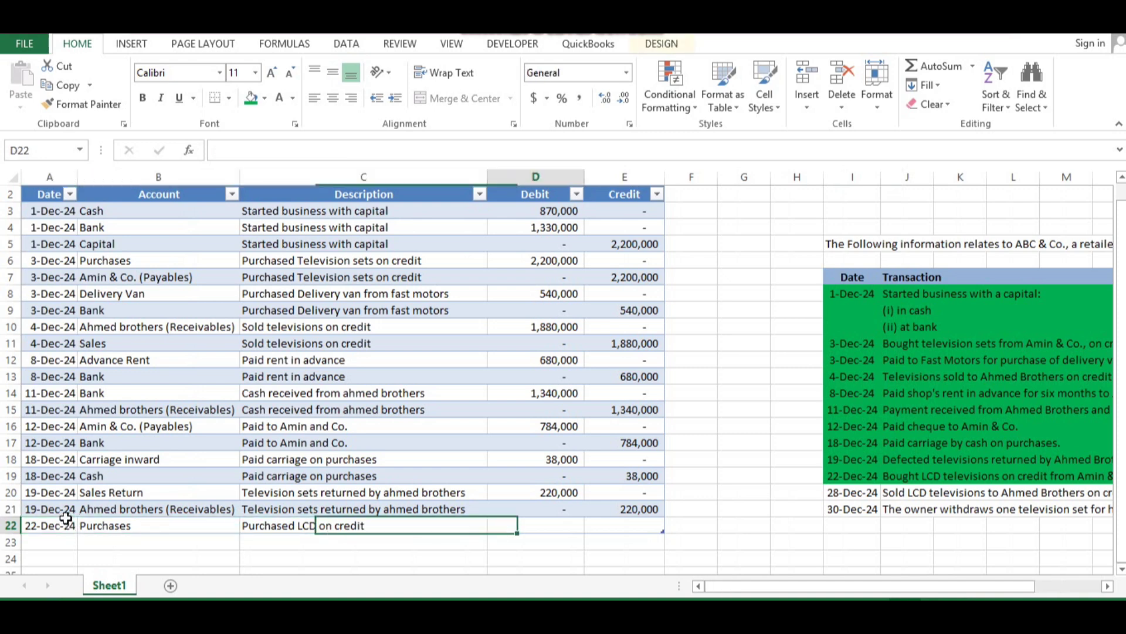
key(Left)
text(1230000)
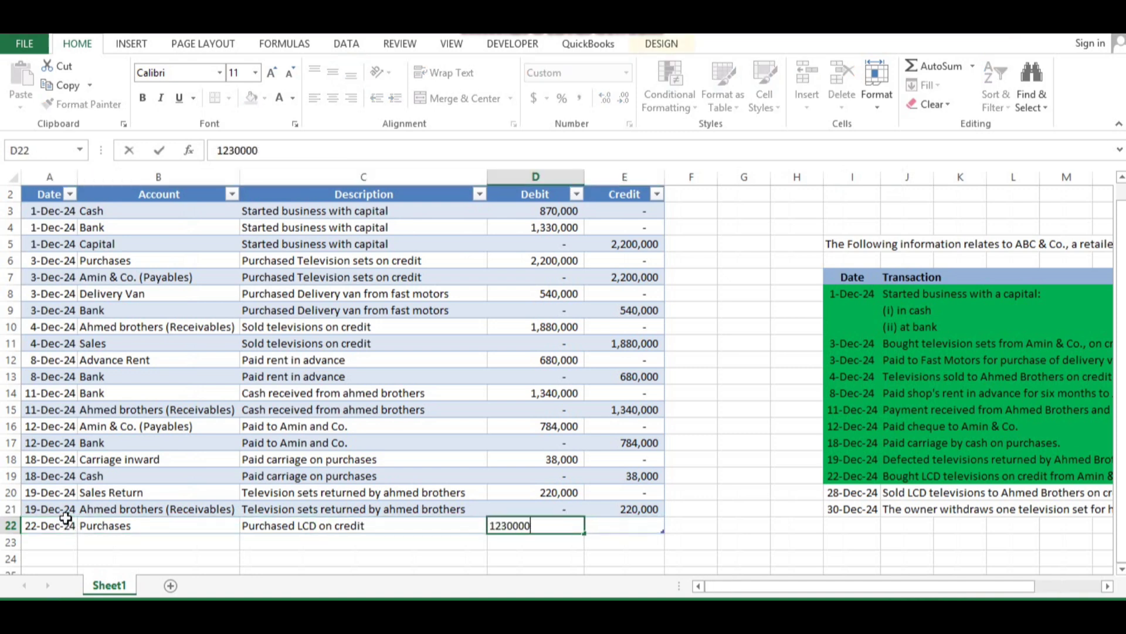
key(ctrl+Return)
key(Right)
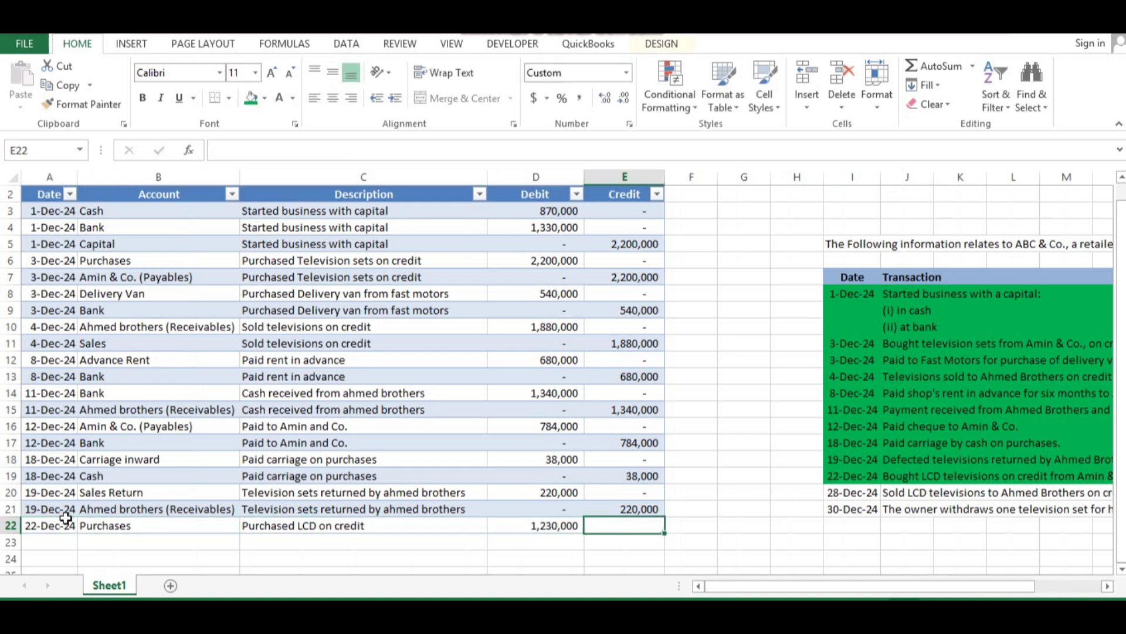
text(0)
key(Return)
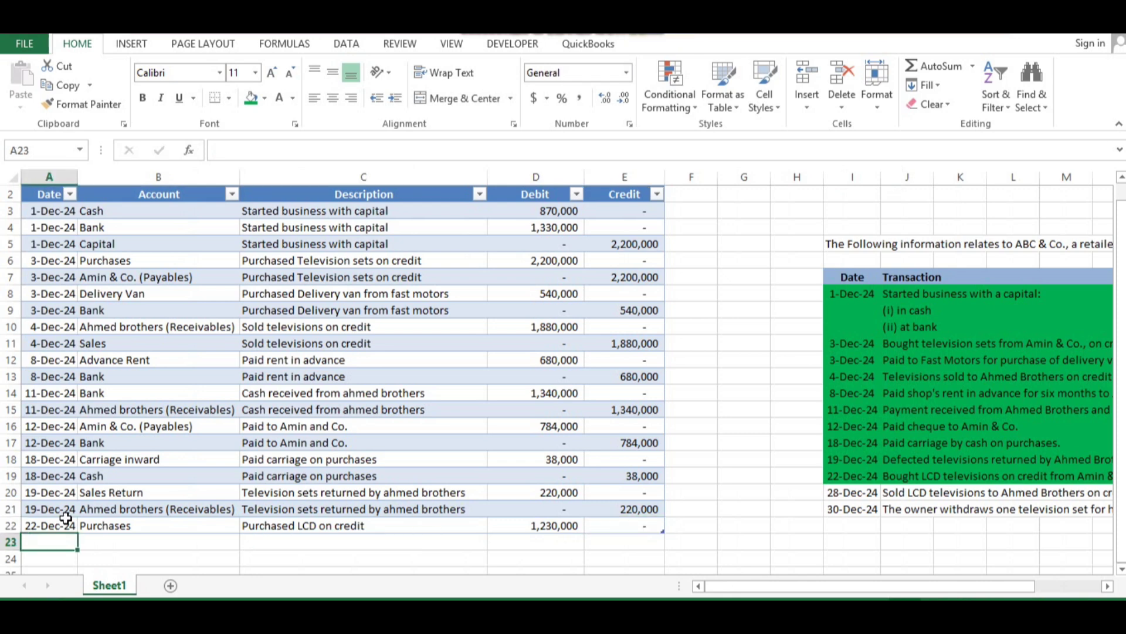
Step: Add a row 23 entry for "Amin & Co. (Payables)", copying the date and description down from the Purchases entry
key(ctrl+d)
key(Right)
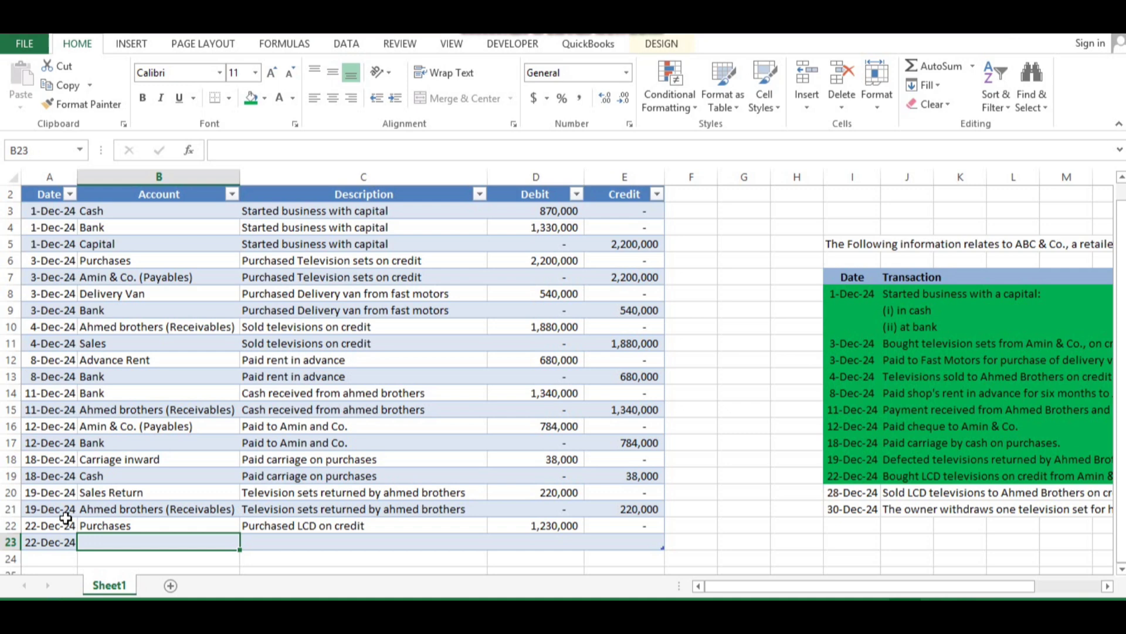
text(Amin & Co. (Payables)
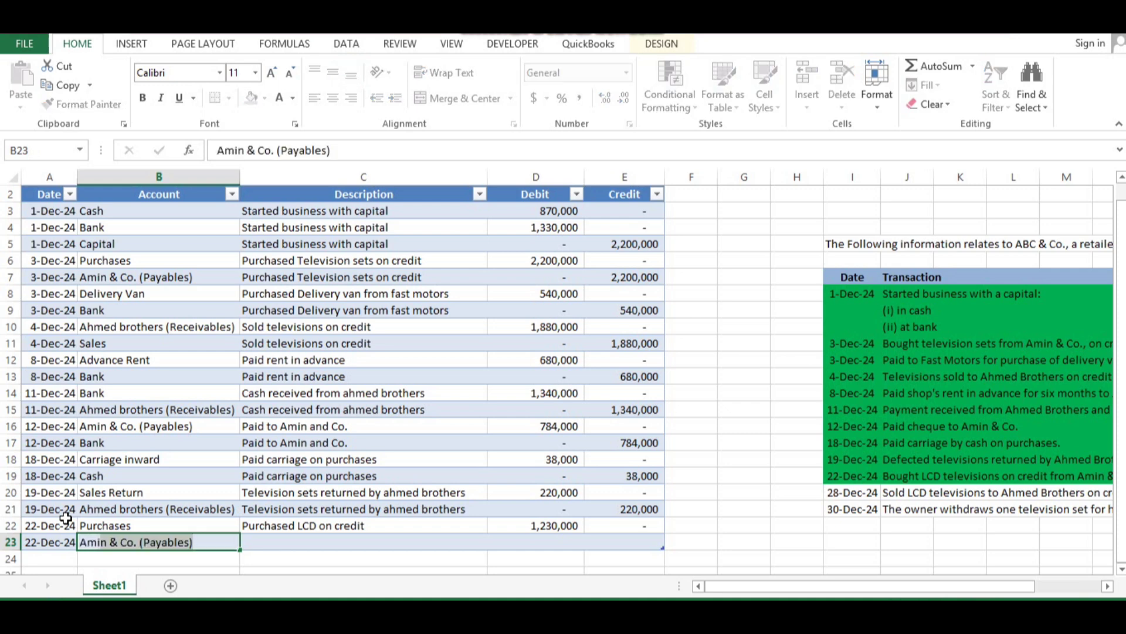
key(Right)
key(ctrl+d)
key(Right)
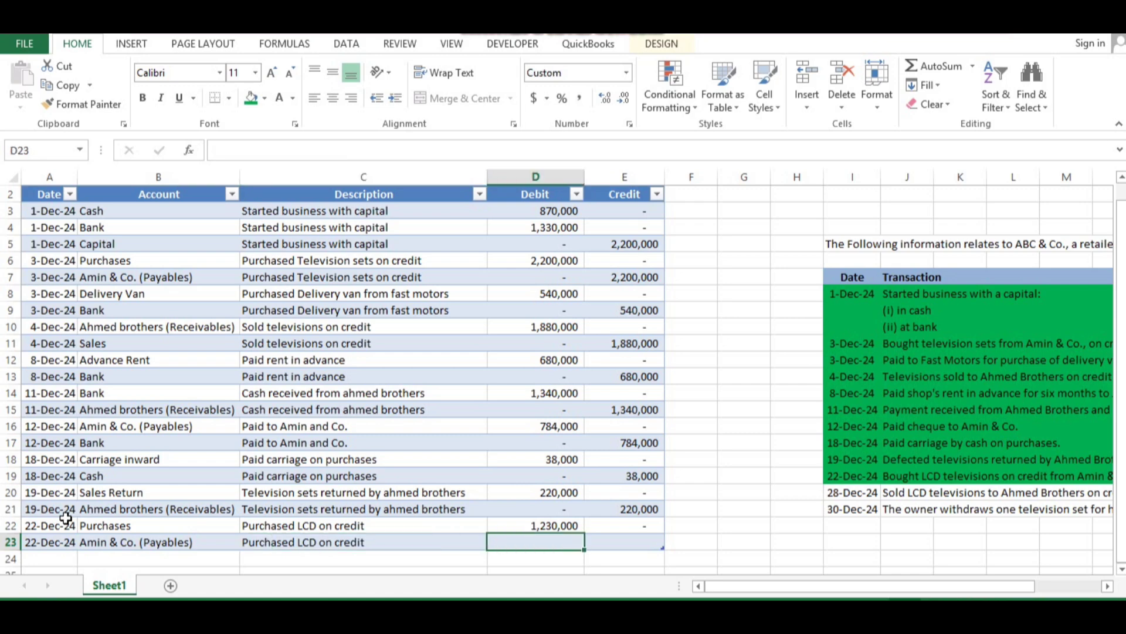
Step: Enter 0 as the debit and 1,230,000 as the credit of the Amin & Co. (Payables) entry in row 23
key(F2)
text(1230000)
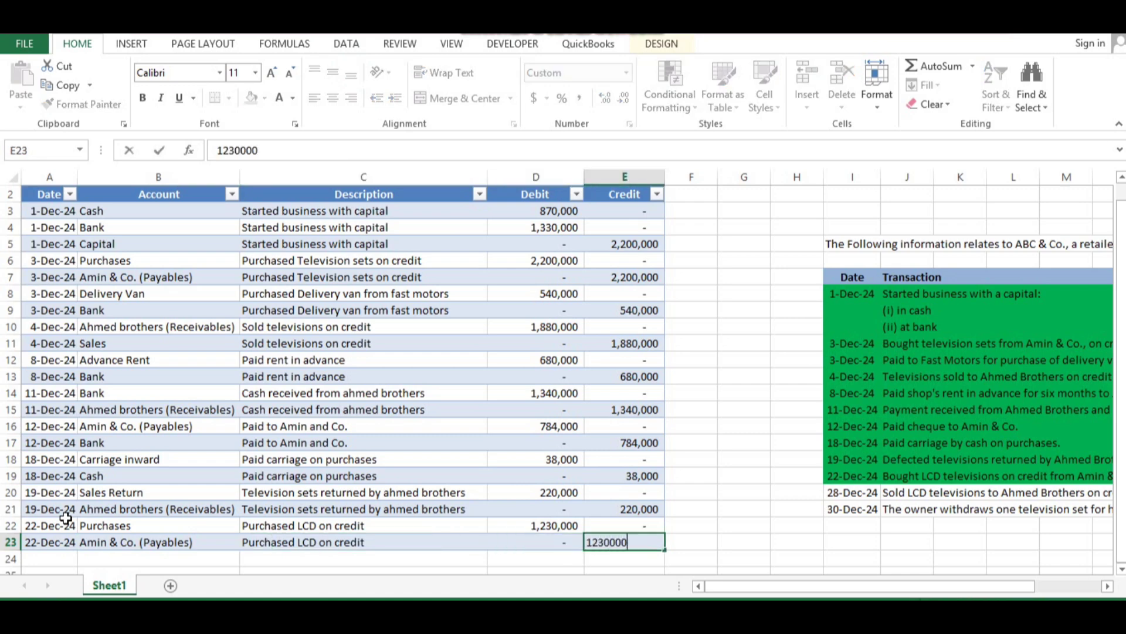
key(ctrl+Return)
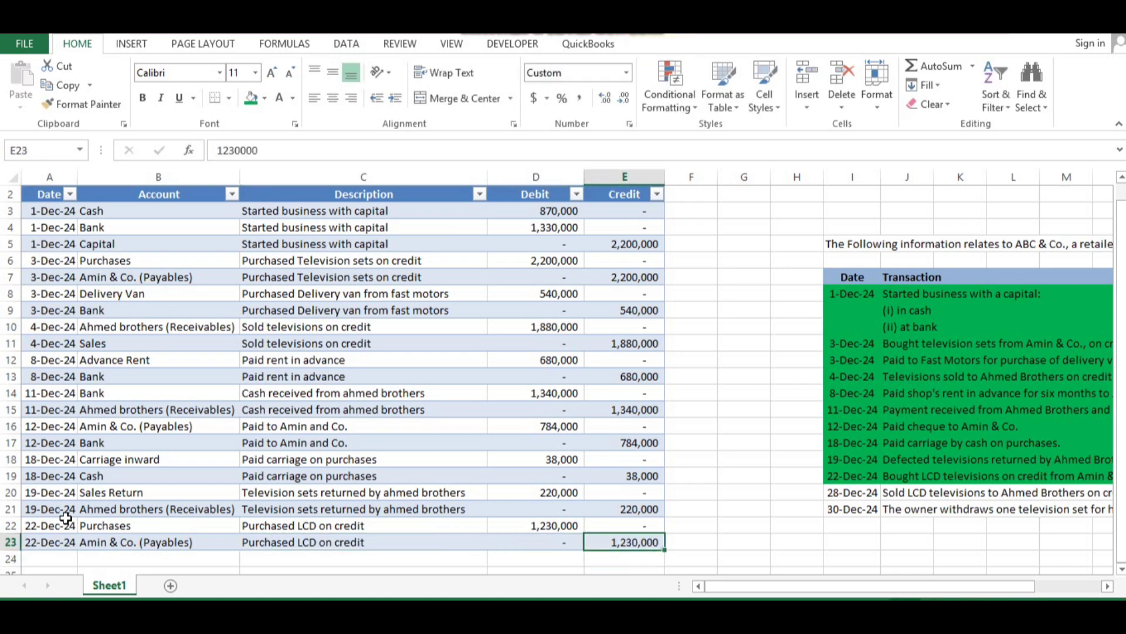
Step: Fill the 28-Dec-24 LCD television sale row, from date to rupees, with green in the transaction list
key(Up)
key(Up)
key(Right)
key(Right)
key(Right)
key(Right)
key(Right)
key(Right)
key(Right)
key(Right)
key(Right)
key(Right)
key(Right)
key(Right)
key(Right)
key(Right)
key(Left)
key(Left)
key(Left)
key(Left)
key(Left)
key(Left)
key(Left)
key(Left)
key(Left)
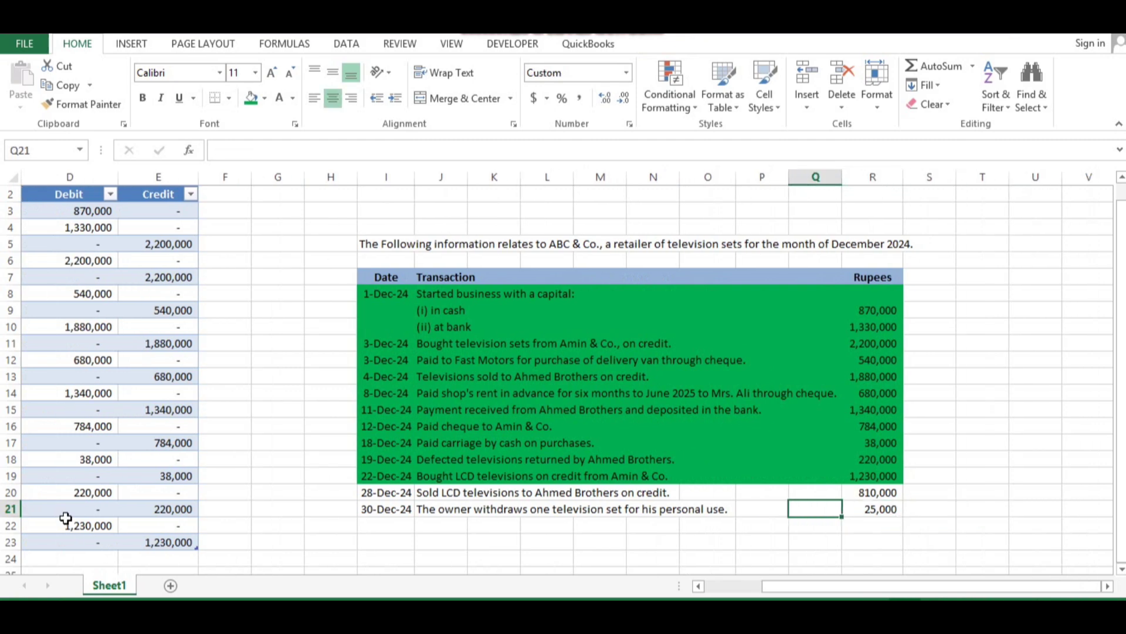
key(Left)
key(Up)
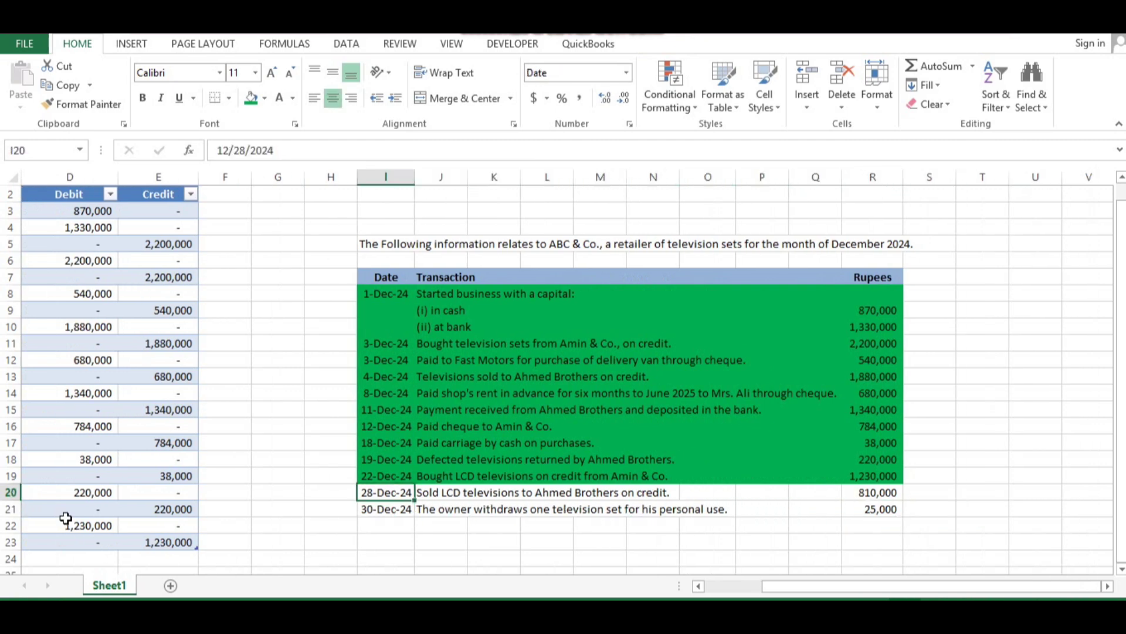
key(shift+Right)
key(shift+Right)
key(shift+Right)
key(shift+Right)
key(shift+Right)
key(shift+Right)
key(shift+Right)
key(shift+Right)
key(shift+Right)
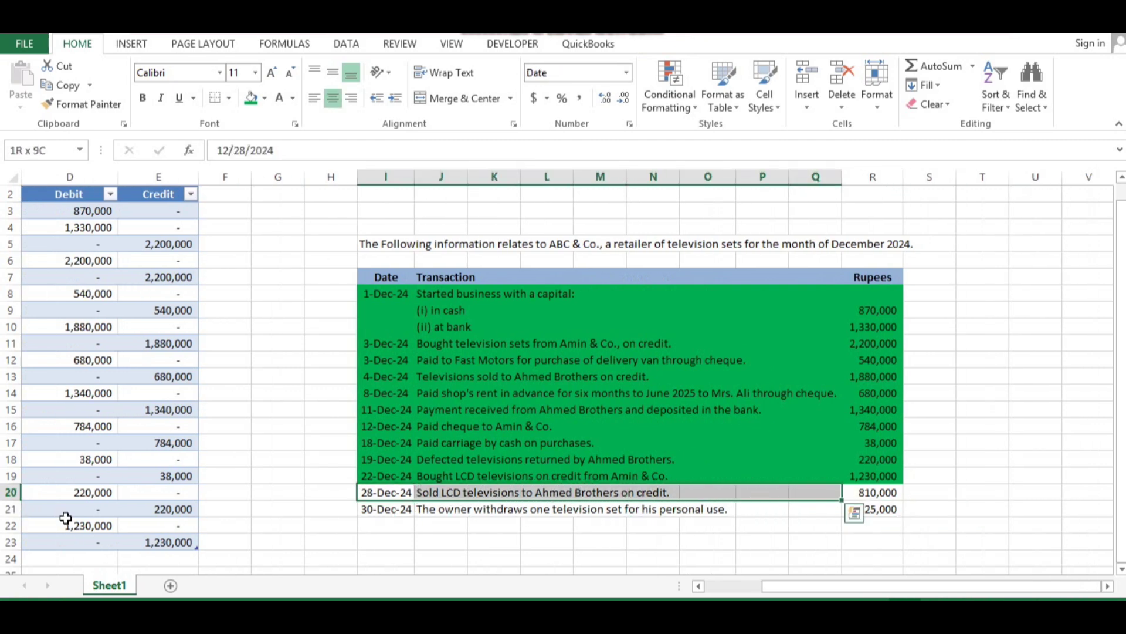
click(251, 99)
Step: Add a journal entry in row 24 by copying the date down and changing it to 12/28/2024
key(Down)
key(Down)
key(Down)
key(Left)
key(Left)
key(Left)
key(Left)
key(Left)
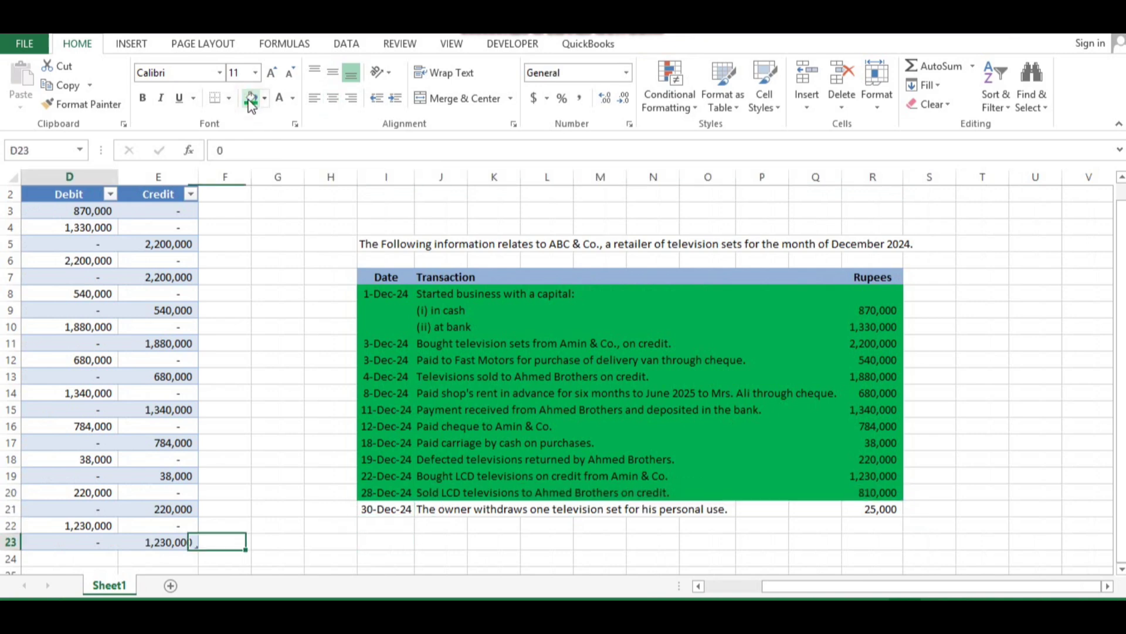
key(Left)
key(Left)
key(Left)
key(Down)
key(Down)
key(Up)
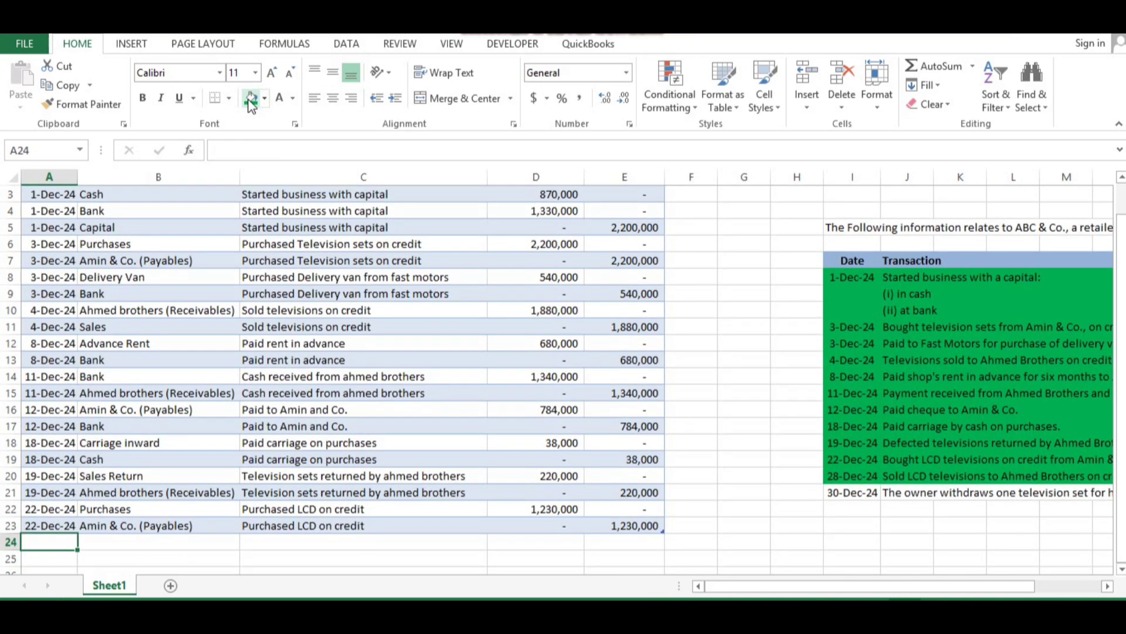
key(ctrl+d)
key(F2)
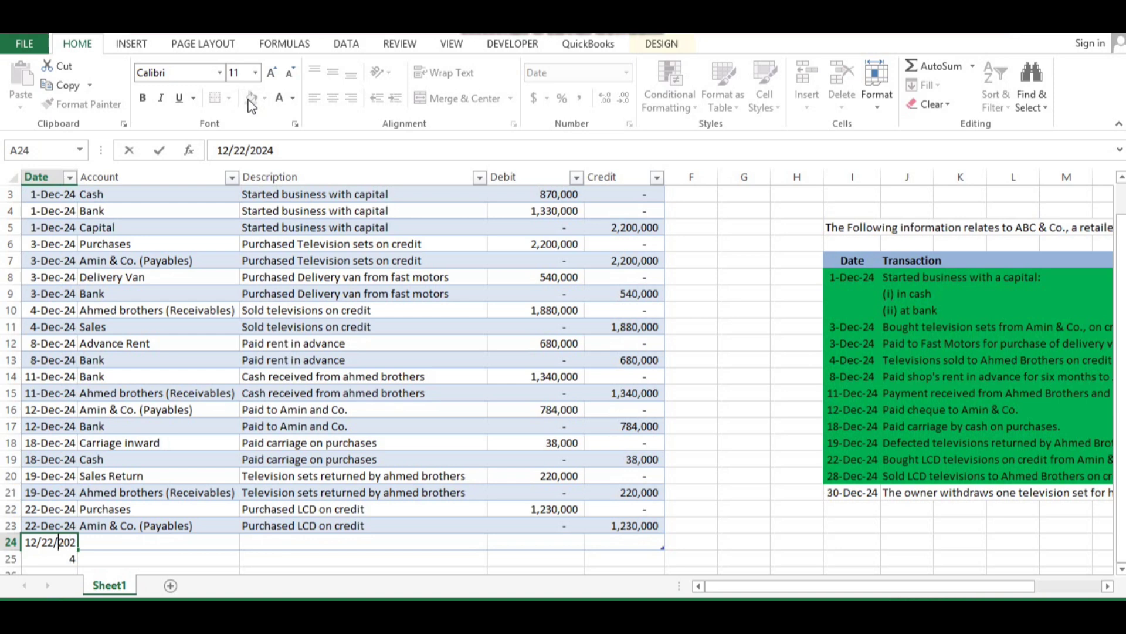
key(BackSpace)
text(8)
key(Return)
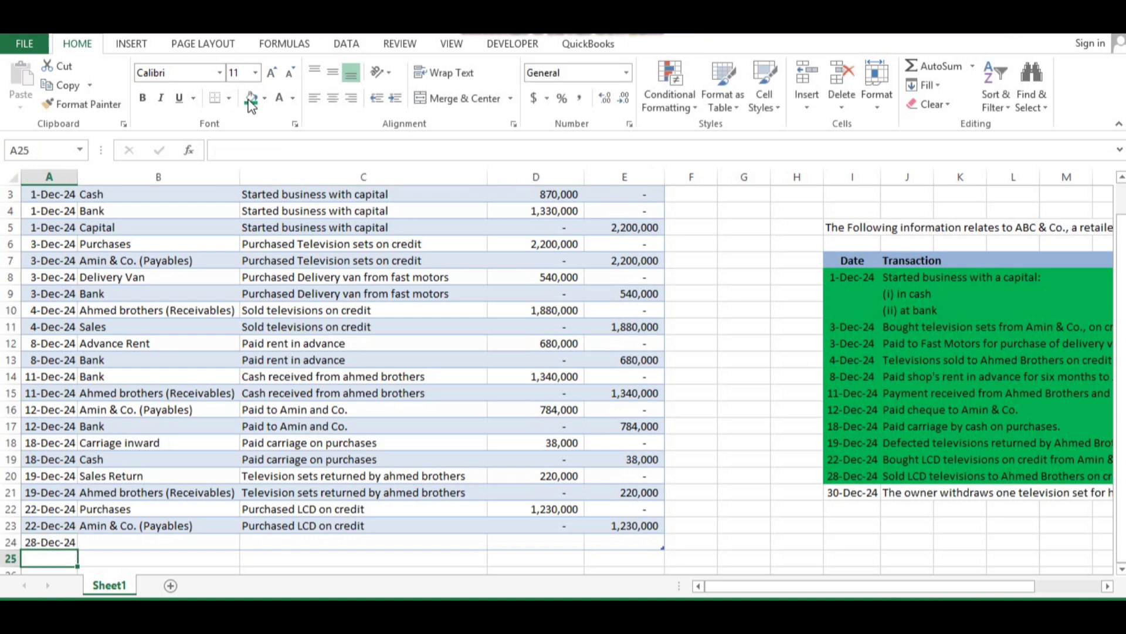
Step: Enter "Ahmed brothers (Receivables)" as the account and "Sold LCD on credit" as the description of the 28-Dec-24 entry in row 24
key(Up)
key(Right)
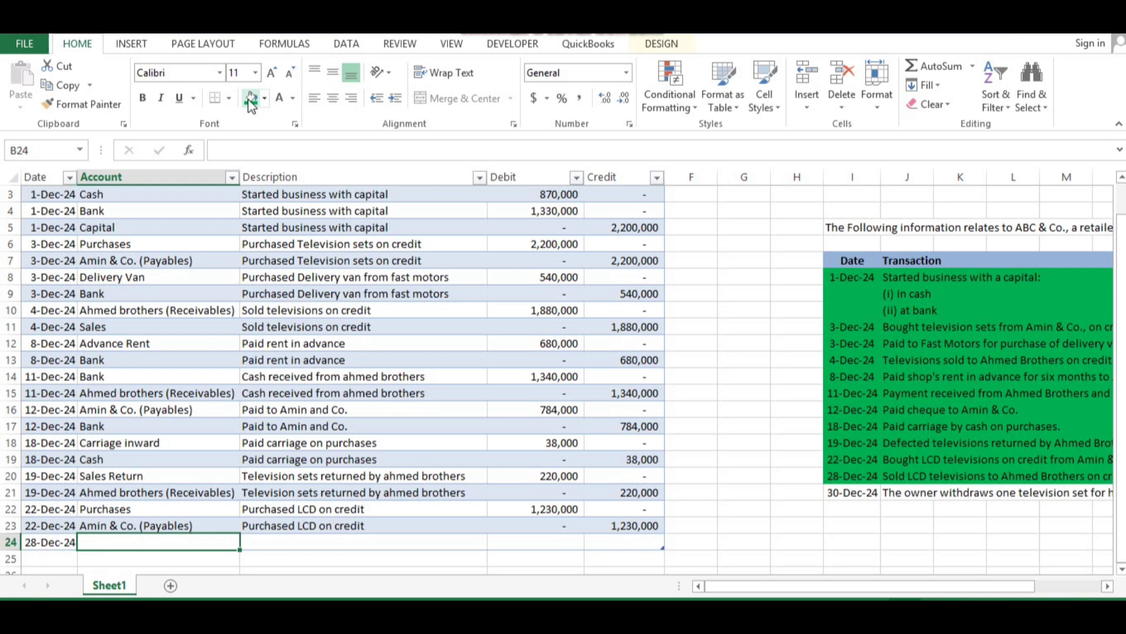
text(ahm)
key(Tab)
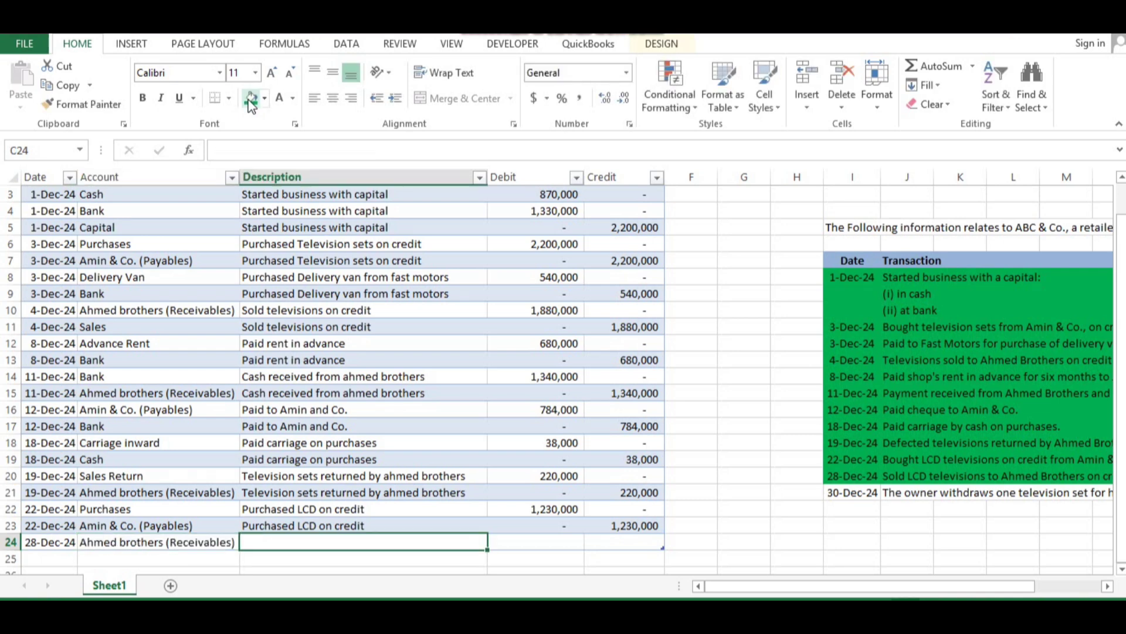
text(Sold LC)
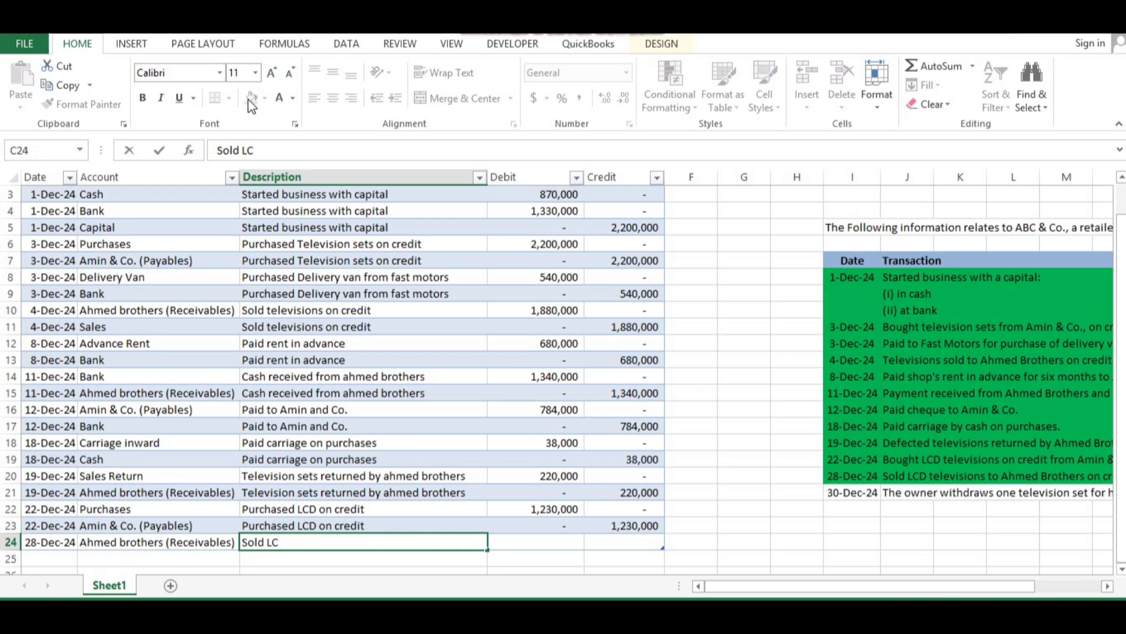
text(D on crefi)
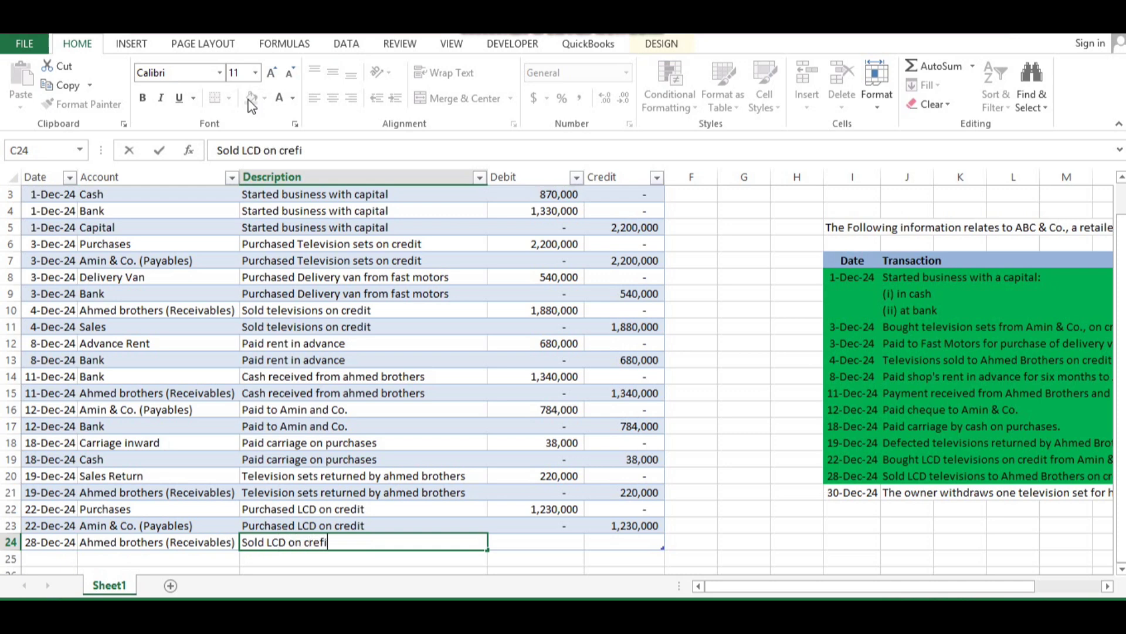
key(BackSpace)
key(BackSpace)
text(dit)
key(Return)
Step: Check the rupee amount of the 28-Dec-24 LCD television sale in the transaction list
key(Up)
key(Right)
key(Right)
key(Right)
key(Right)
key(Right)
key(Right)
key(Right)
key(Right)
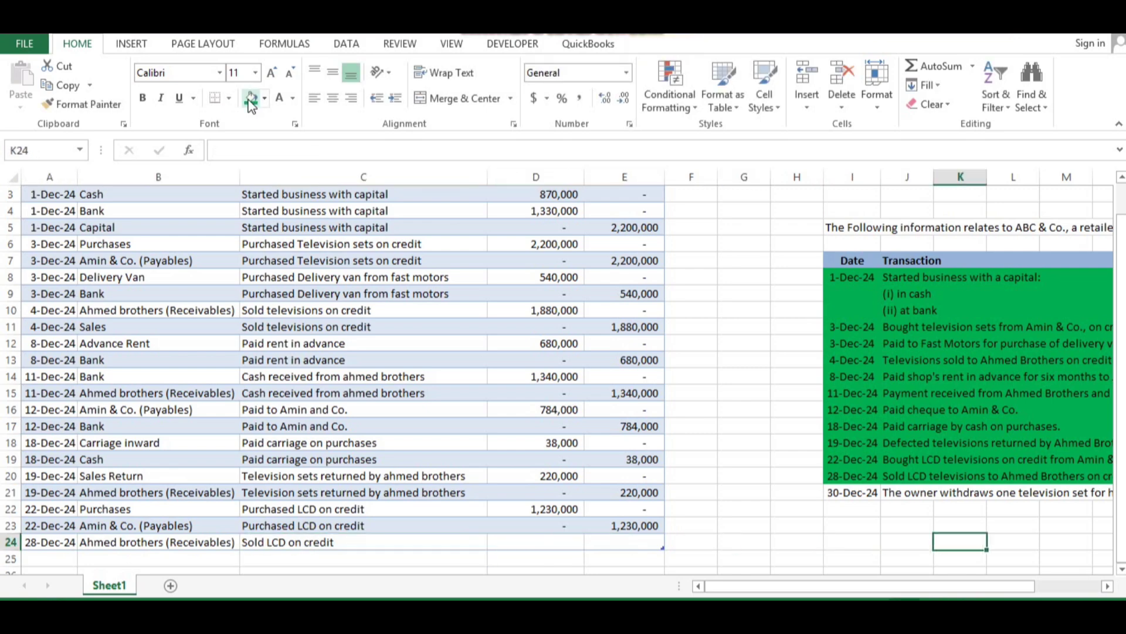
key(Right)
key(Right)
key(Right)
key(Right)
key(Right)
key(Right)
key(Right)
key(Right)
key(Right)
key(Left)
key(Left)
key(Left)
key(Left)
key(Left)
key(Left)
key(Left)
key(Left)
key(Left)
key(Left)
key(Left)
key(Left)
key(Left)
key(Left)
key(Left)
key(Left)
key(Left)
key(Left)
key(Left)
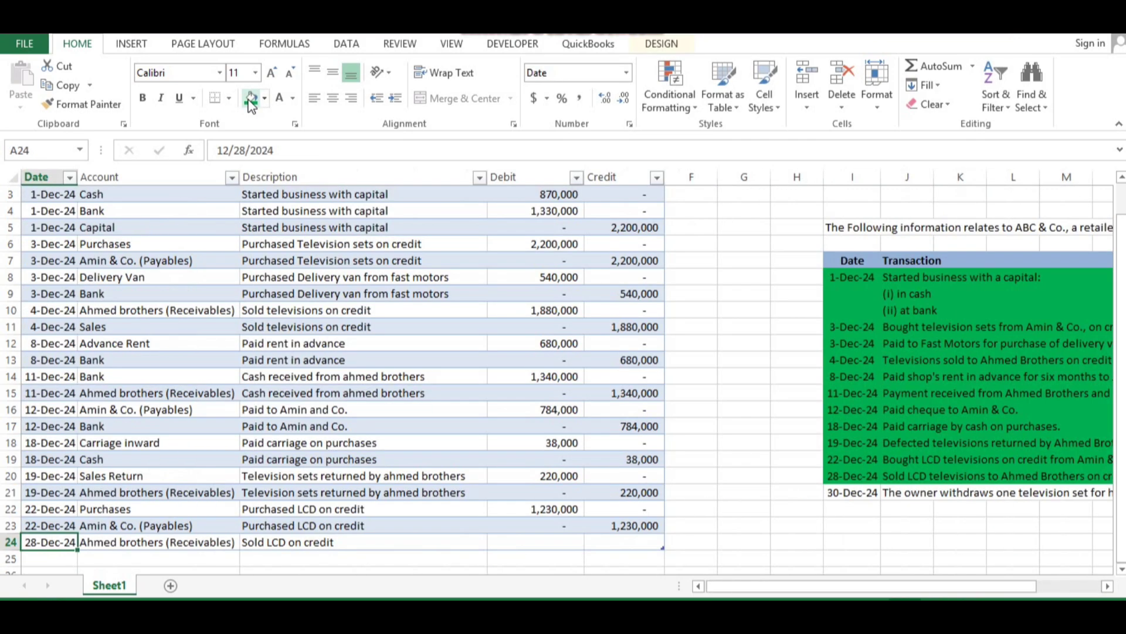
Step: Enter 810000 as the debit and 0 as the credit of the 28-Dec-24 Ahmed brothers (Receivables) entry in row 24
key(Right)
key(Right)
key(Right)
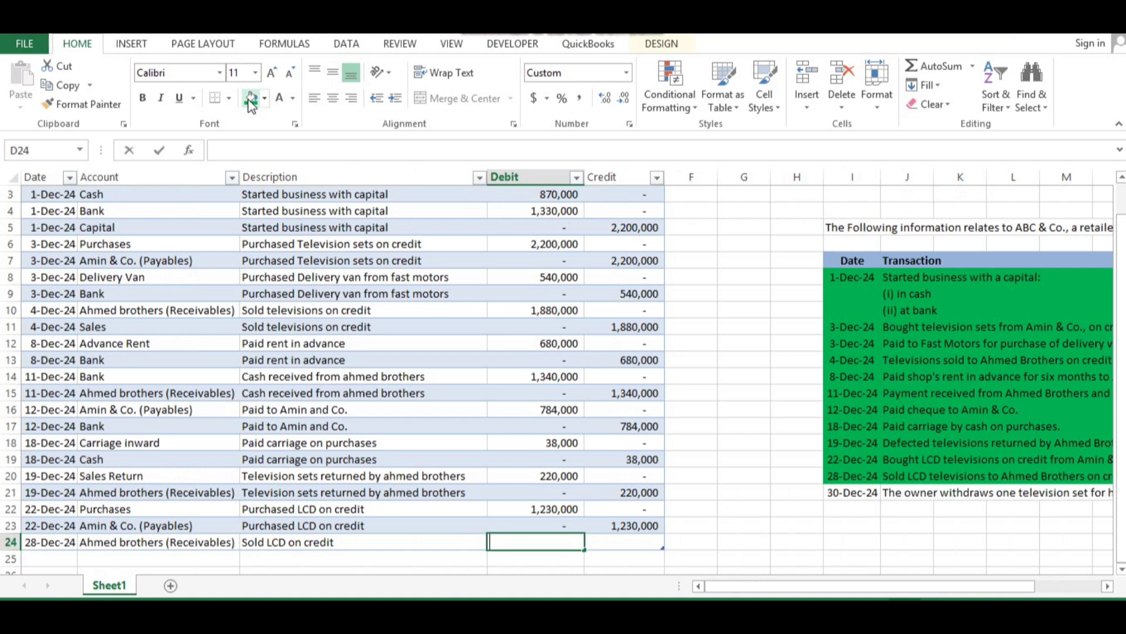
text(810000)
key(ctrl+Return)
key(Right)
text(0)
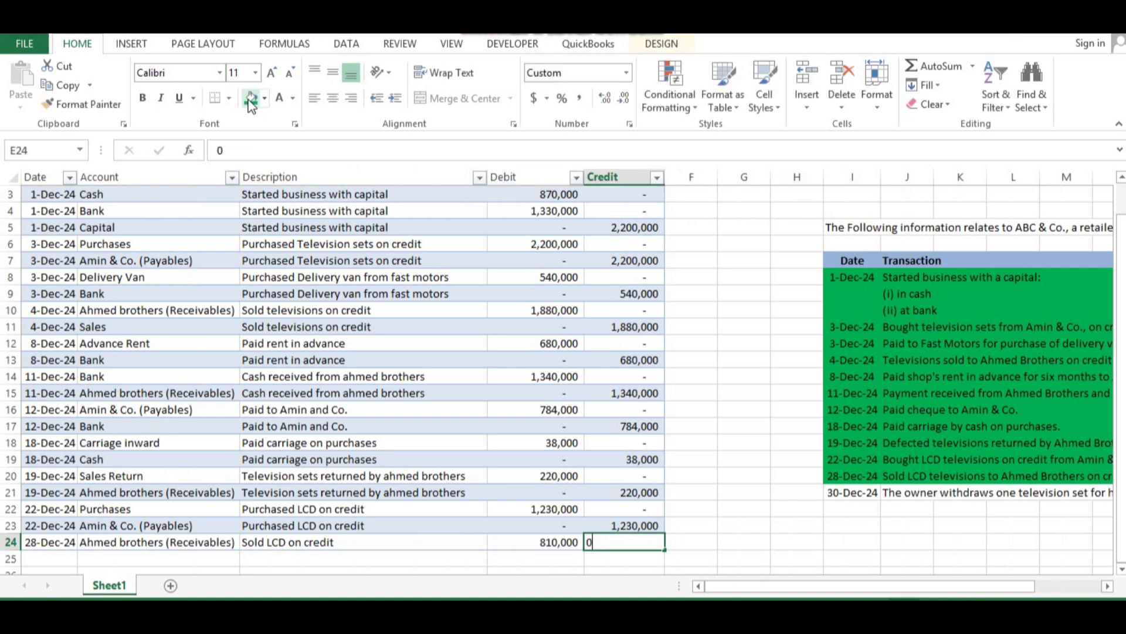
key(Return)
Step: Add a Sales entry in row 25, copying the 28-Dec-24 date and the "Sold LCD on credit" description from the row above
key(Left)
key(Left)
key(Left)
key(Left)
key(ctrl+d)
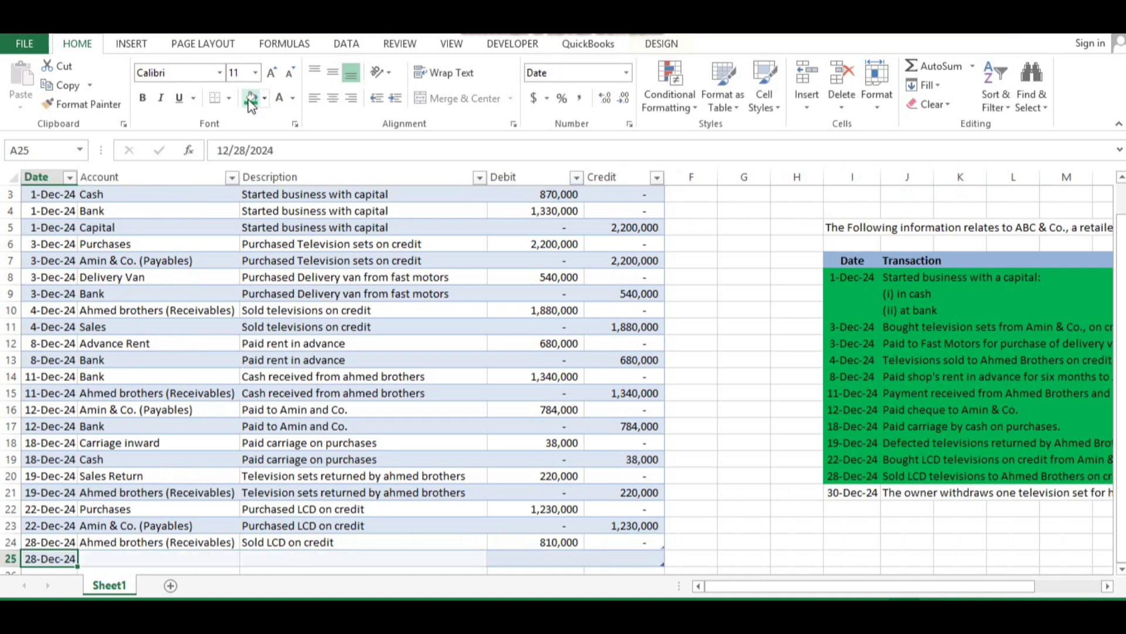
key(Right)
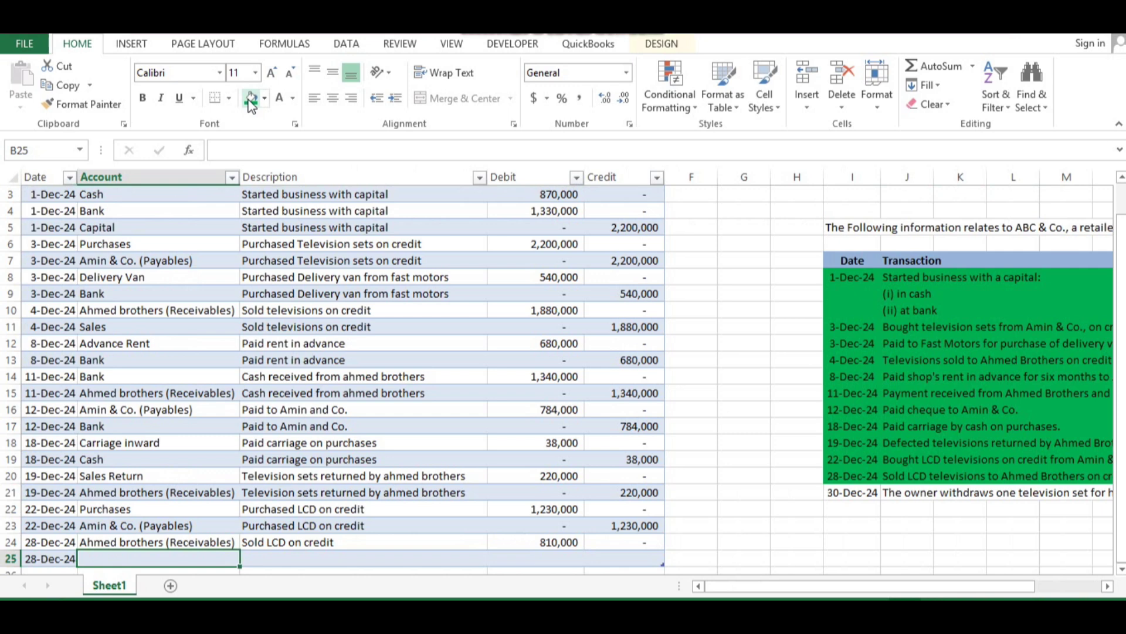
text(Sales)
key(Right)
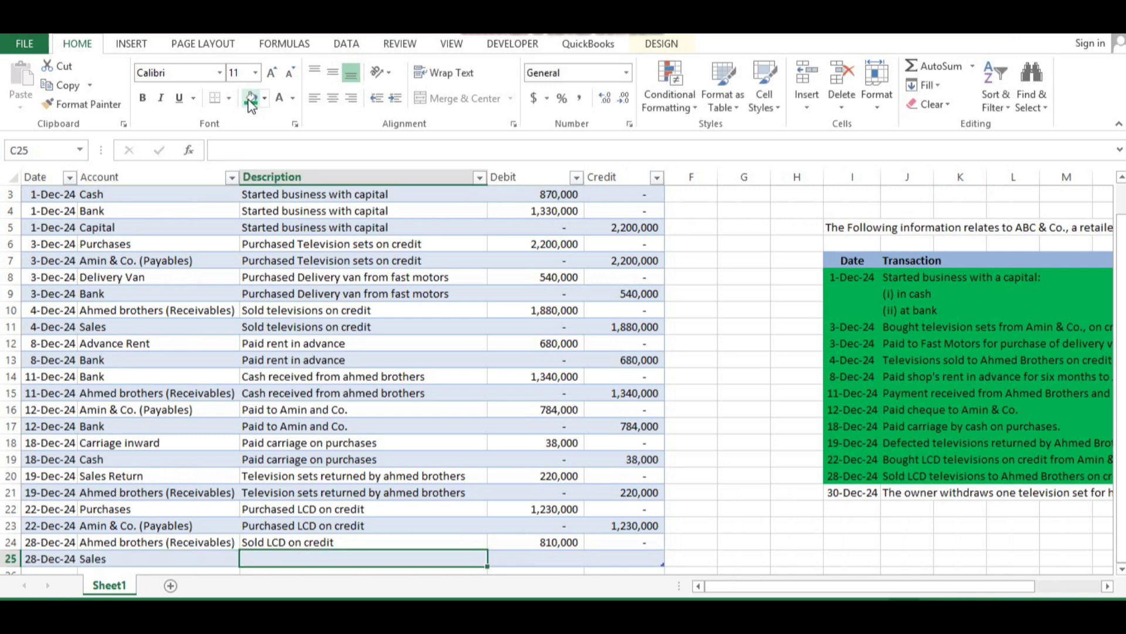
key(ctrl+d)
key(Right)
key(Right)
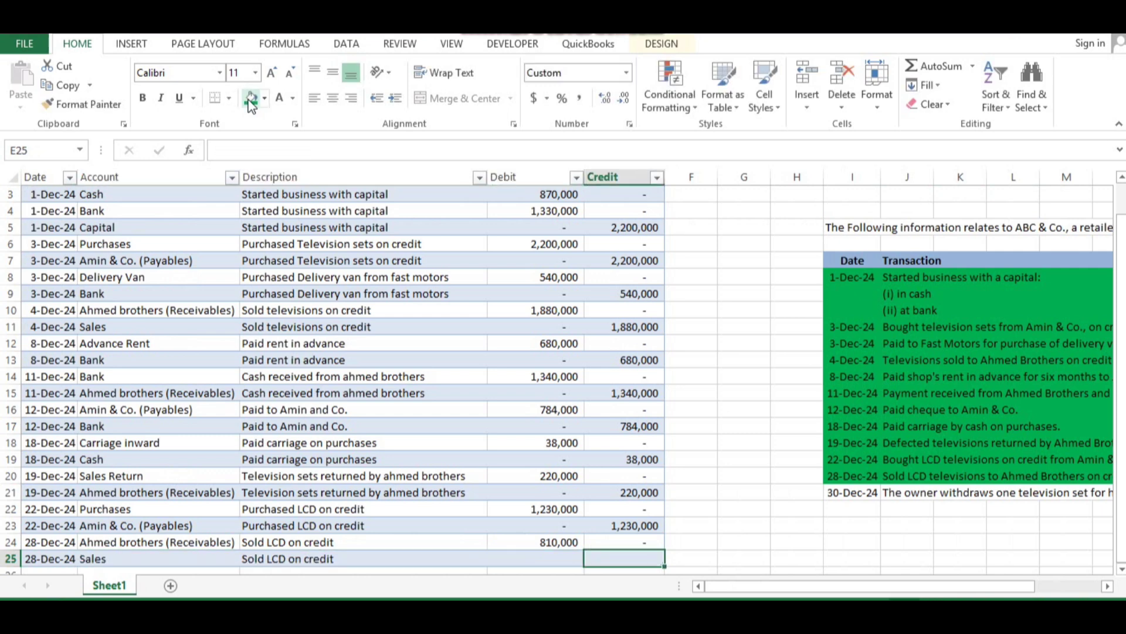
Step: Enter 0 as the debit and 810000 as the credit of the 28-Dec-24 Sales entry in row 25
key(Left)
text(0)
key(Right)
text(810000)
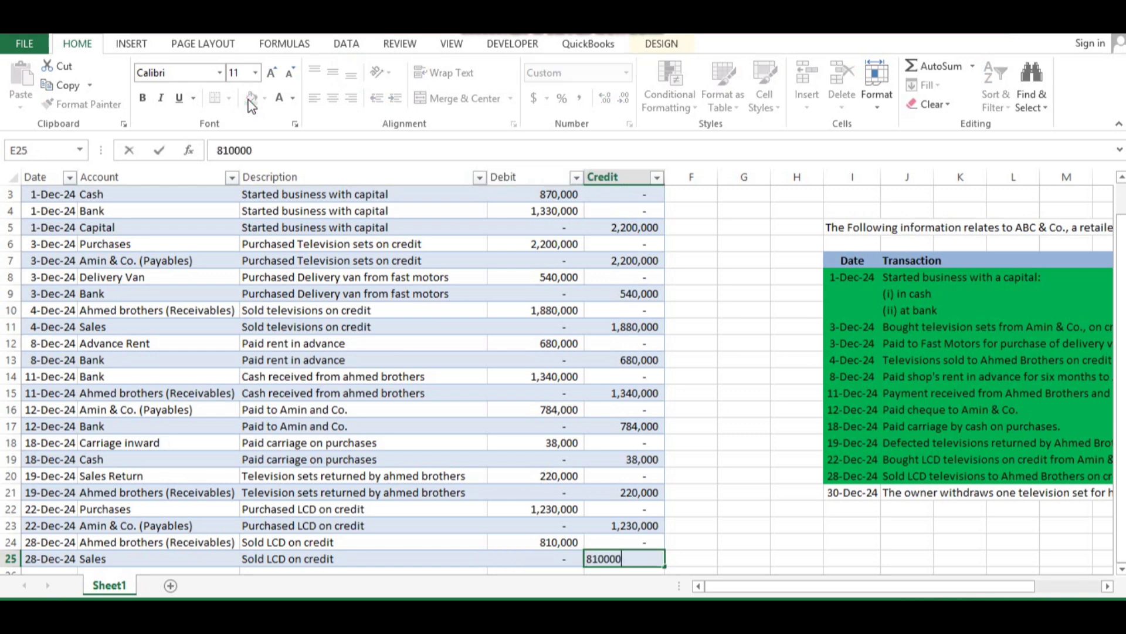
key(Right)
Step: Fill the 30-Dec-24 owner withdrawal row, from date to rupees, with green in the transaction list
key(Right)
key(Right)
key(Right)
key(Right)
key(Right)
key(Right)
key(Right)
key(Right)
key(Right)
key(Right)
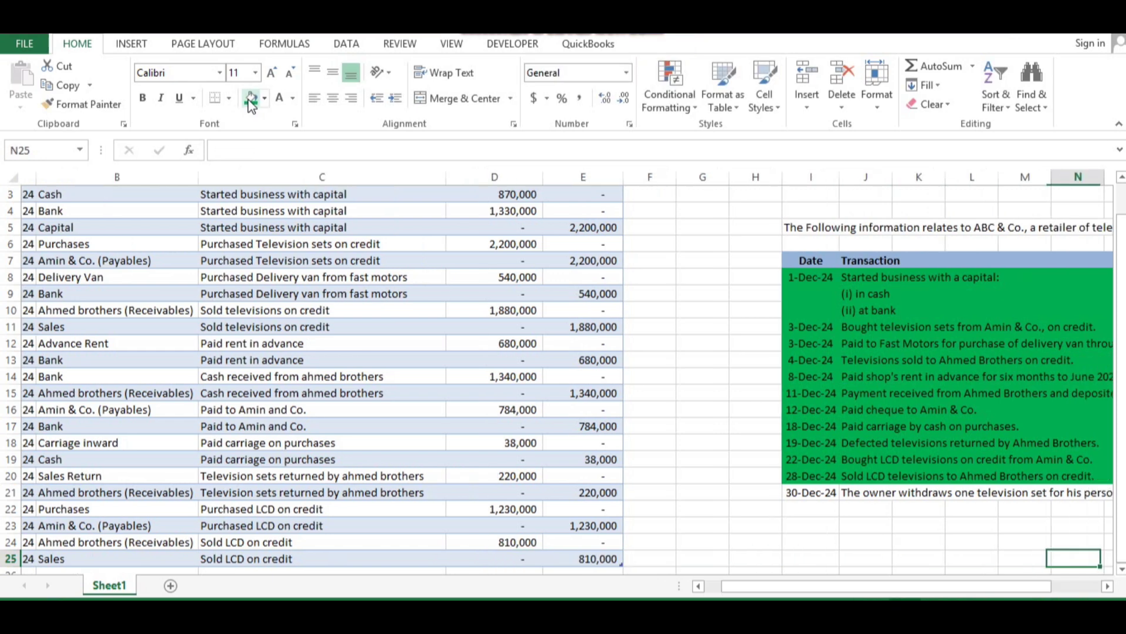
key(Up)
key(Up)
key(Left)
key(Left)
key(Left)
key(Left)
key(Up)
key(Left)
key(Up)
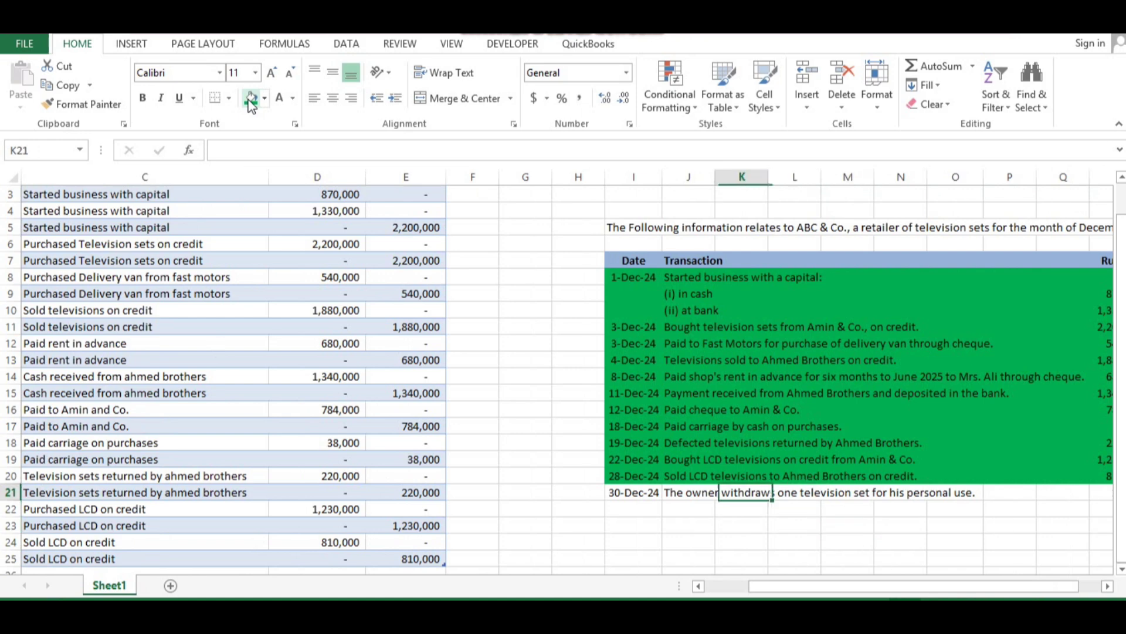
key(Left)
key(Left)
key(shift+Right)
key(shift+Right)
key(shift+Right)
key(shift+Right)
key(shift+Right)
key(shift+Right)
key(shift+Right)
key(shift+Right)
key(shift+Right)
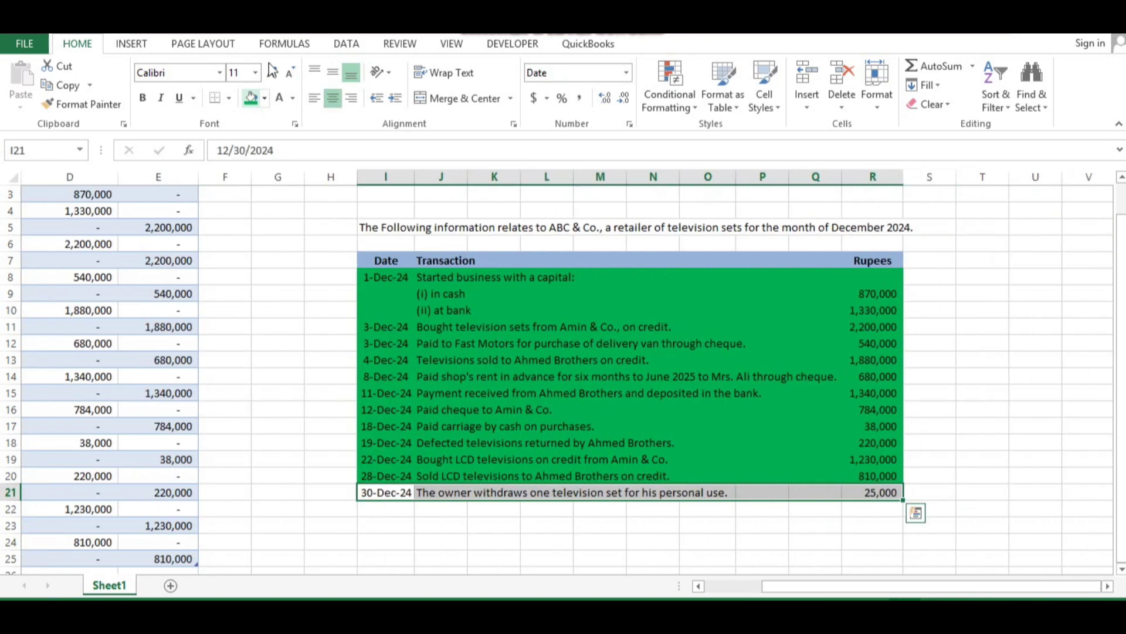
click(252, 98)
Step: Add a journal entry in row 26 by copying the date down and changing it to 12/30/2024
key(Down)
key(Down)
key(Down)
key(Down)
key(Down)
key(Down)
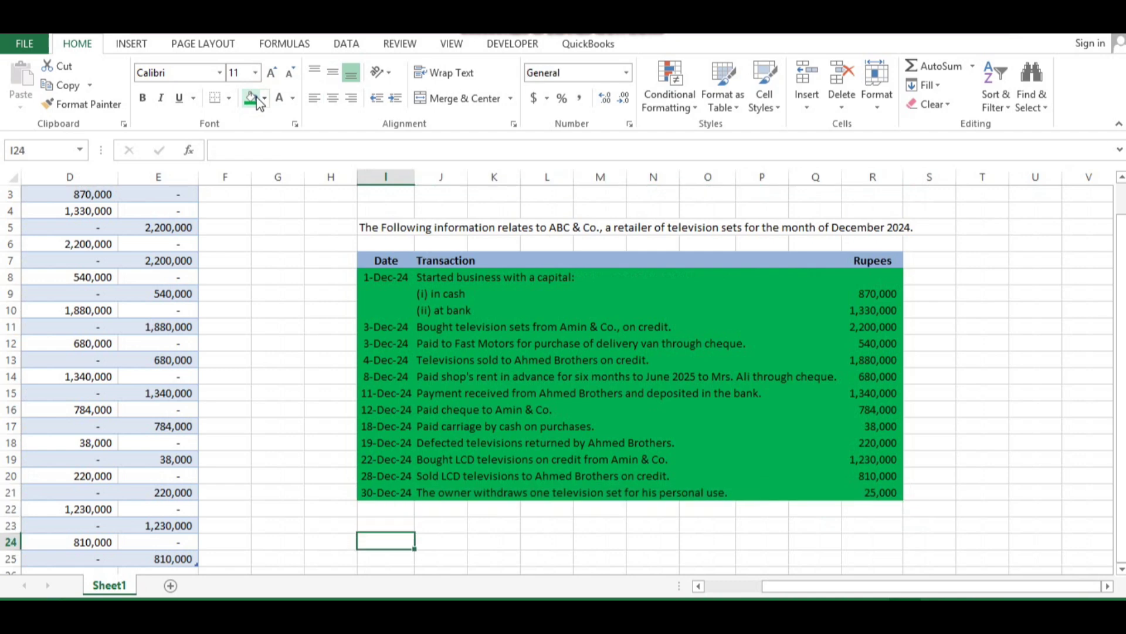
key(Down)
key(Down)
key(Left)
key(Left)
key(Left)
key(Left)
key(Left)
key(Left)
key(Left)
key(Left)
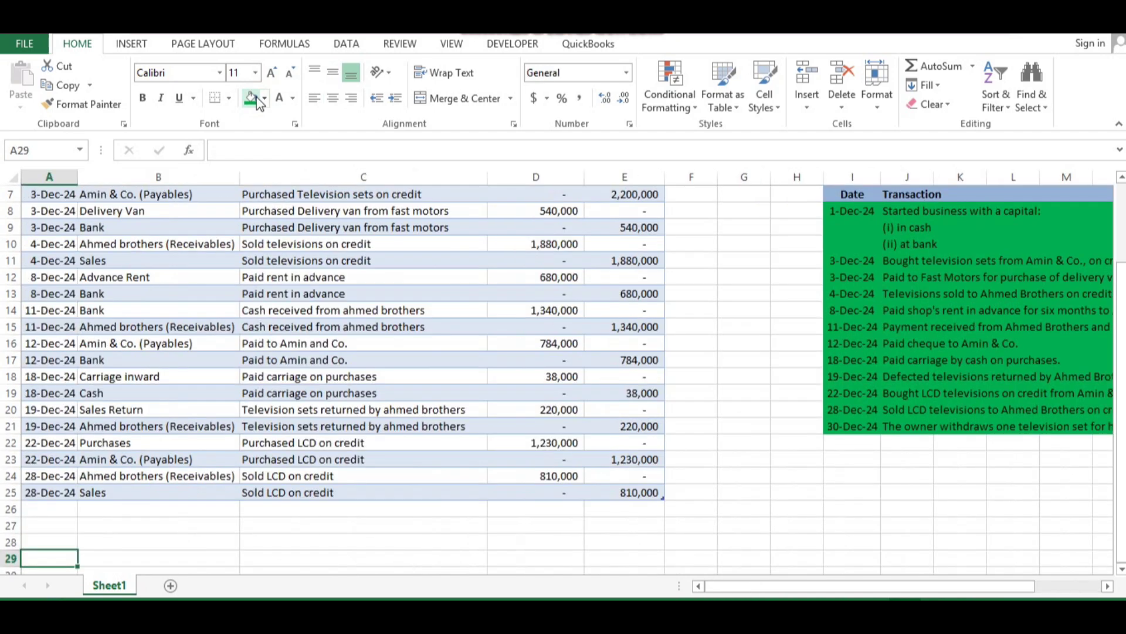
key(Up)
key(Up)
key(Up)
key(ctrl+d)
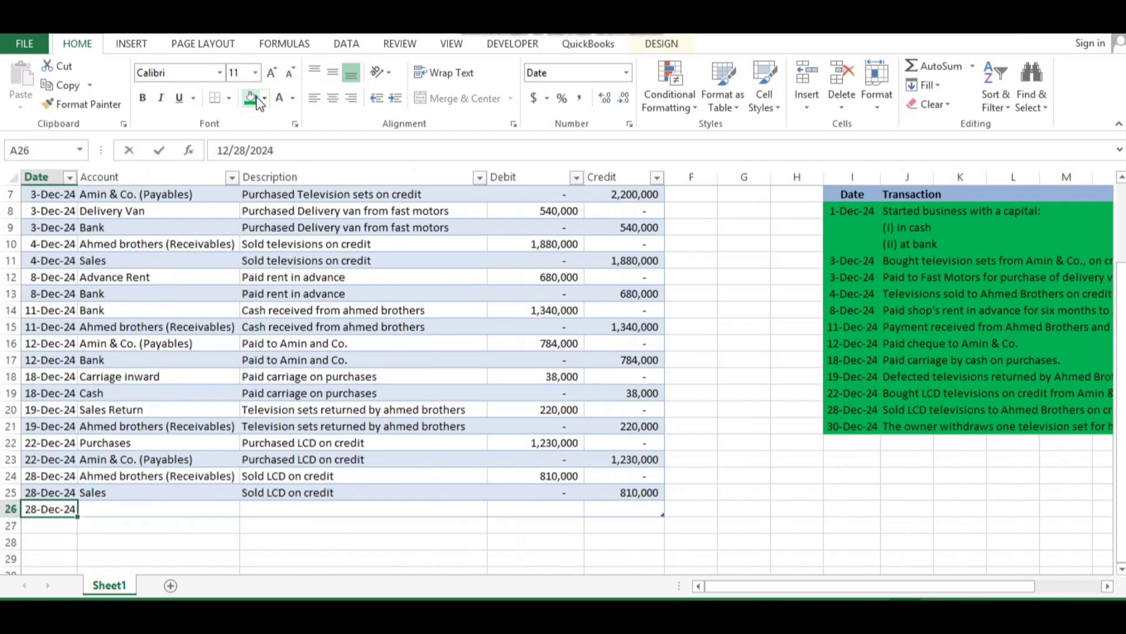
key(F2)
key(Left)
key(Left)
key(Left)
key(Left)
key(Left)
key(BackSpace)
key(BackSpace)
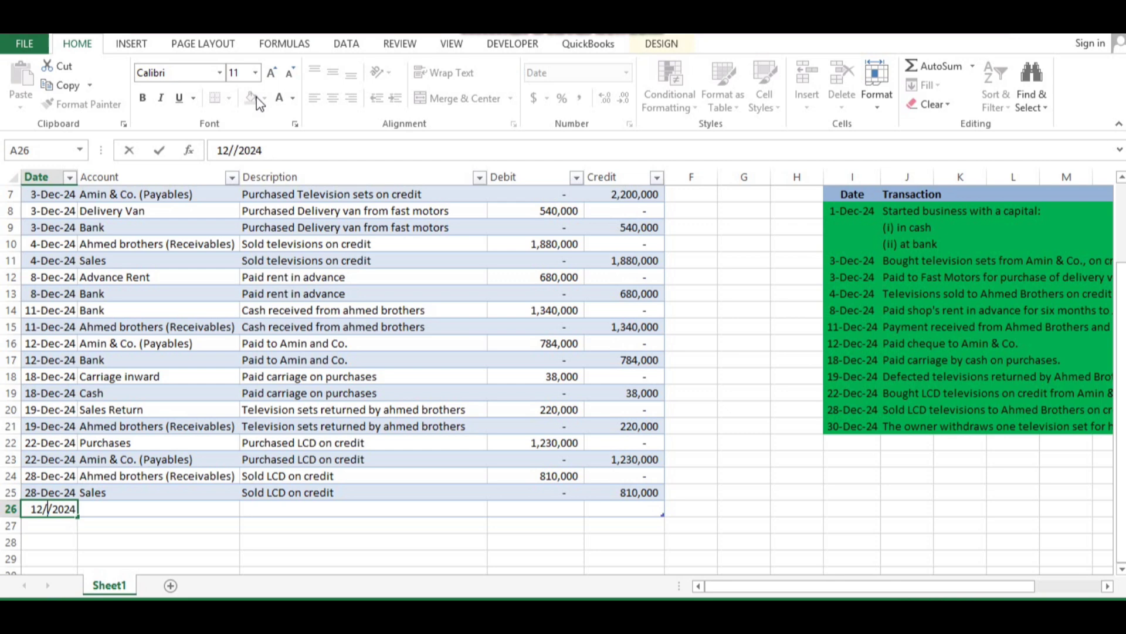
text(30)
key(ctrl+Return)
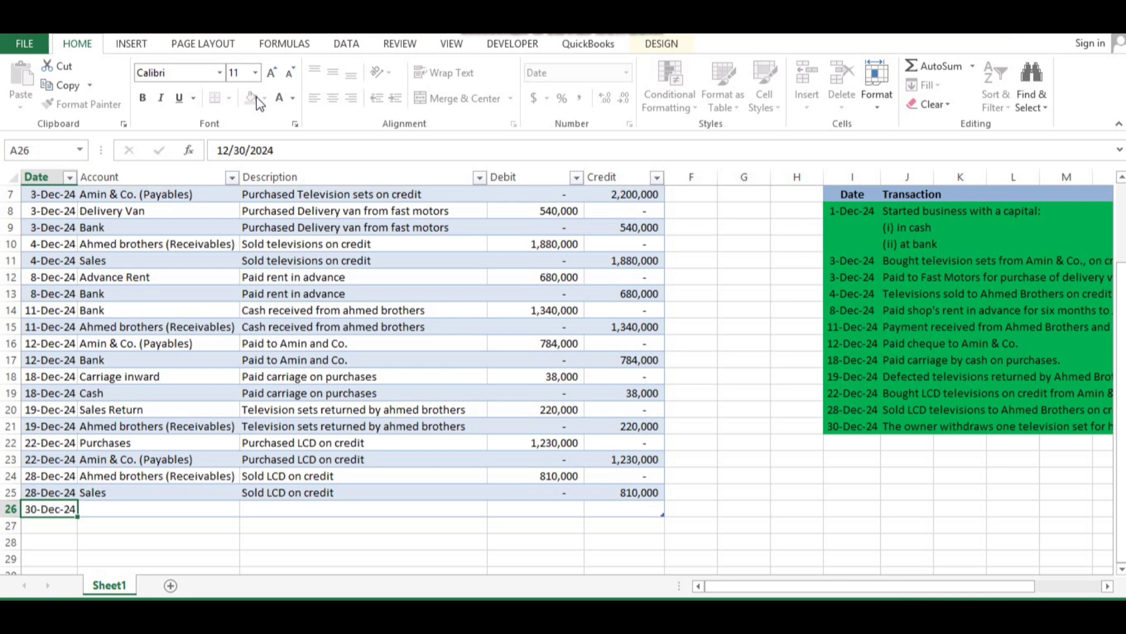
Step: Enter "Drawings" as the account and "One television set for personal use" as the description of the 30-Dec-24 entry in row 26
key(Right)
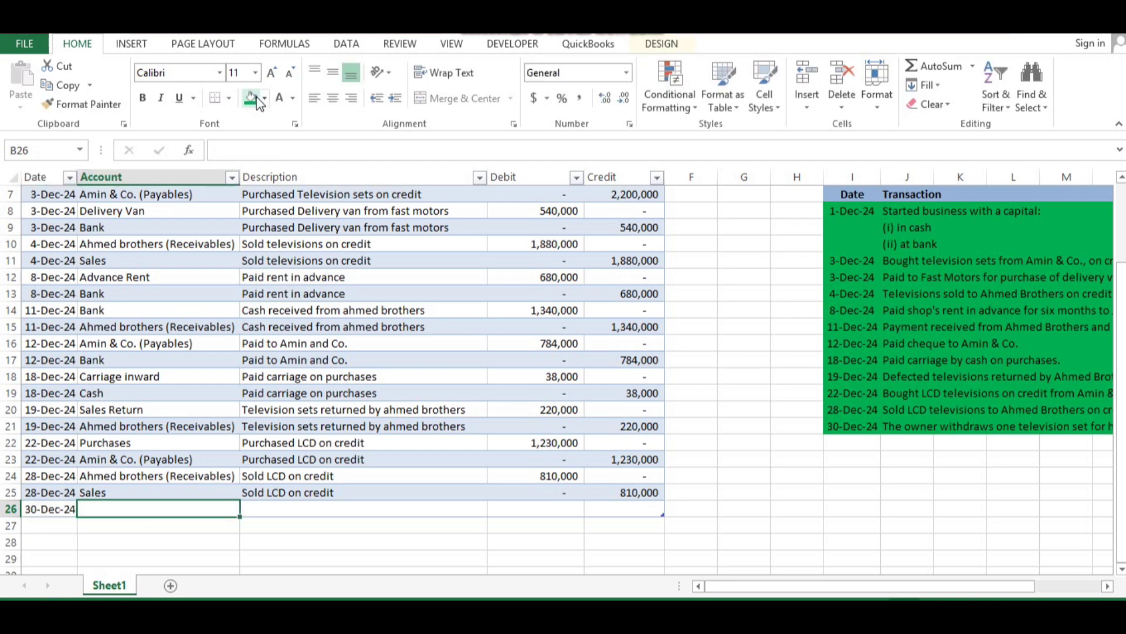
text(Drawings)
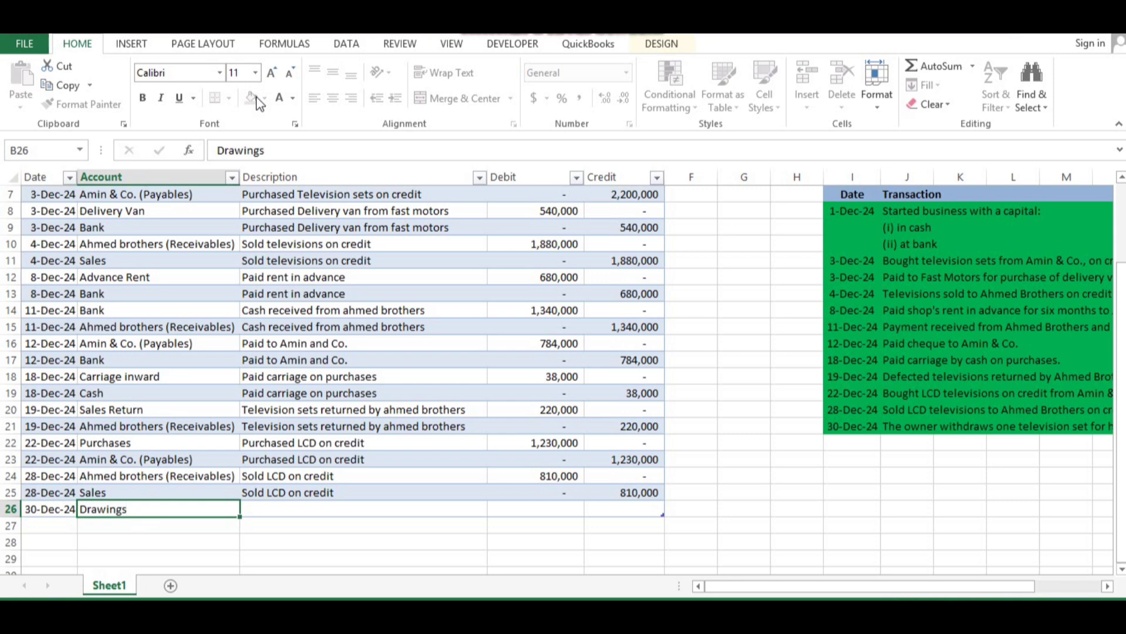
key(ctrl+Return)
key(Right)
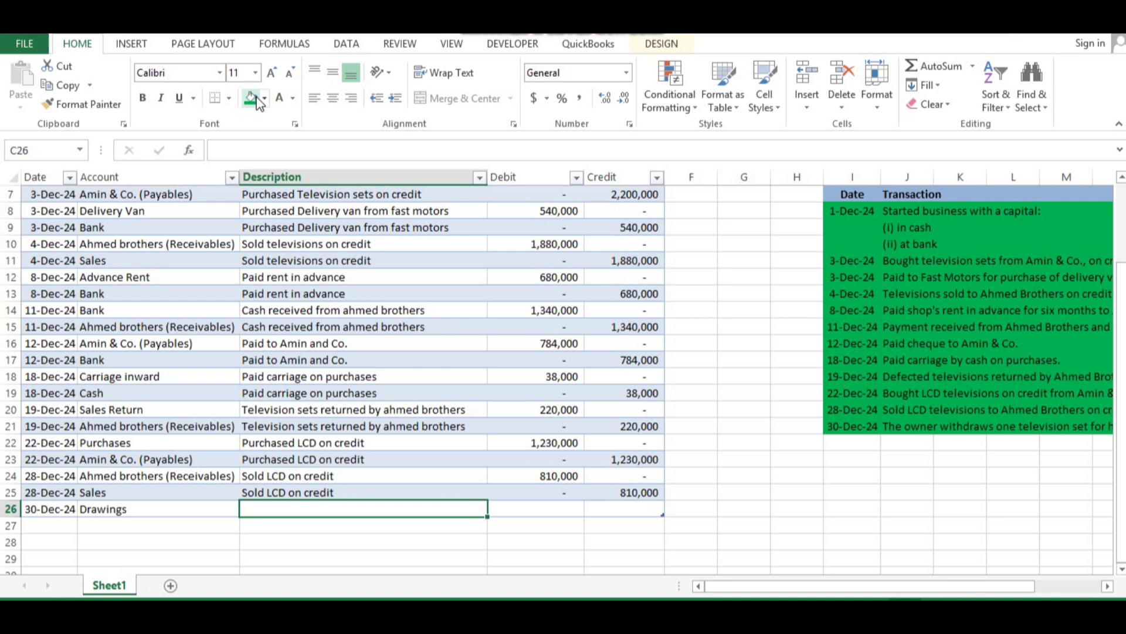
text(One )
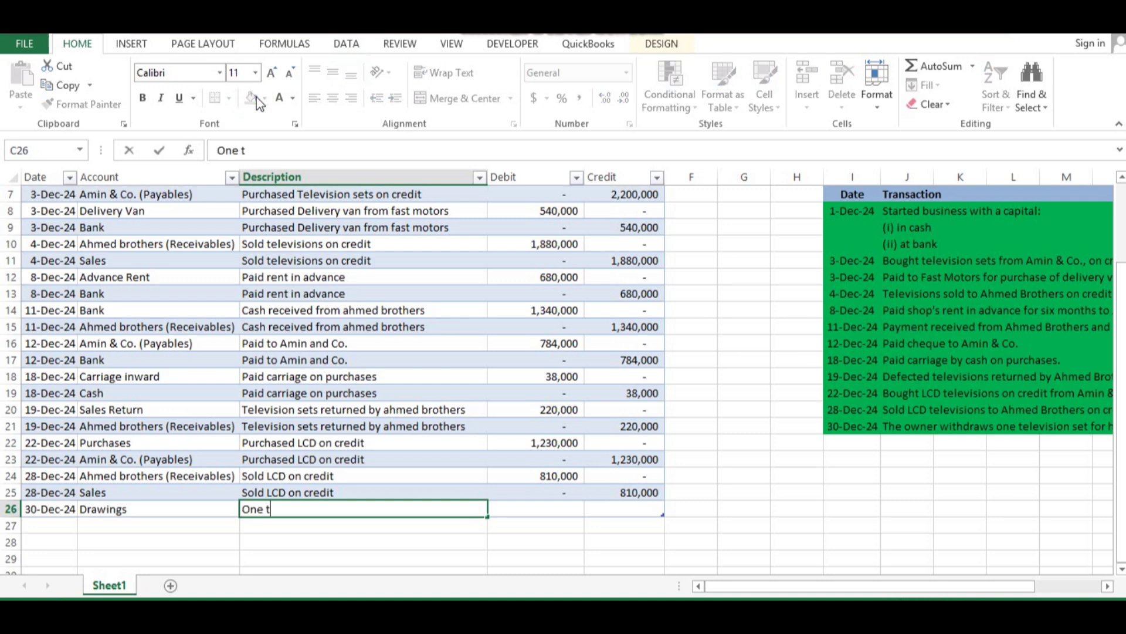
text(television s)
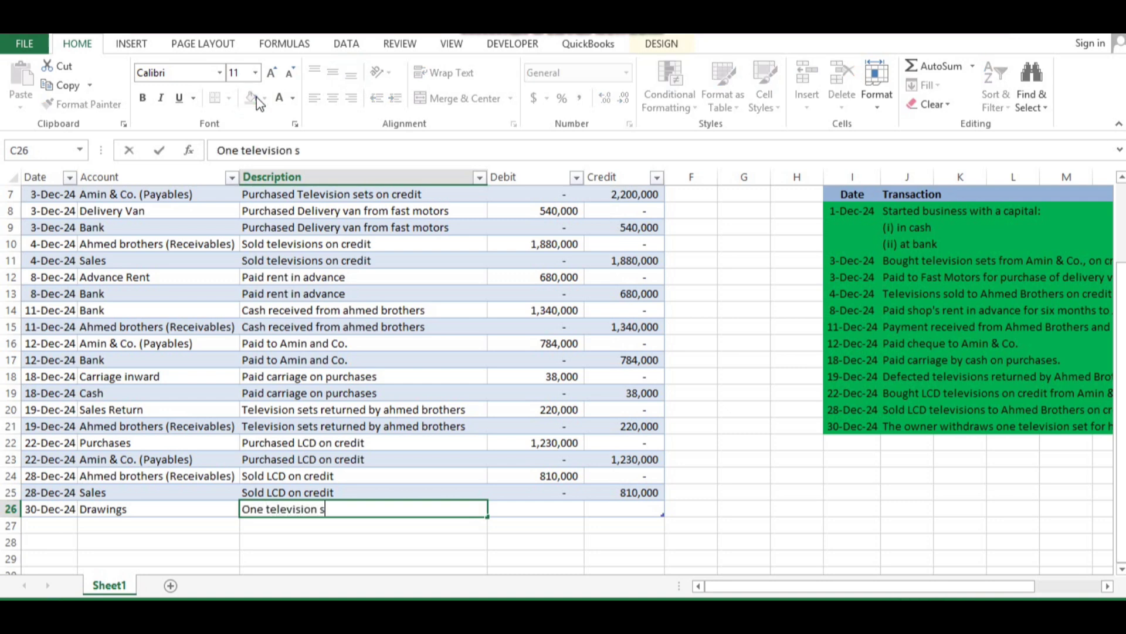
text(et for personal us)
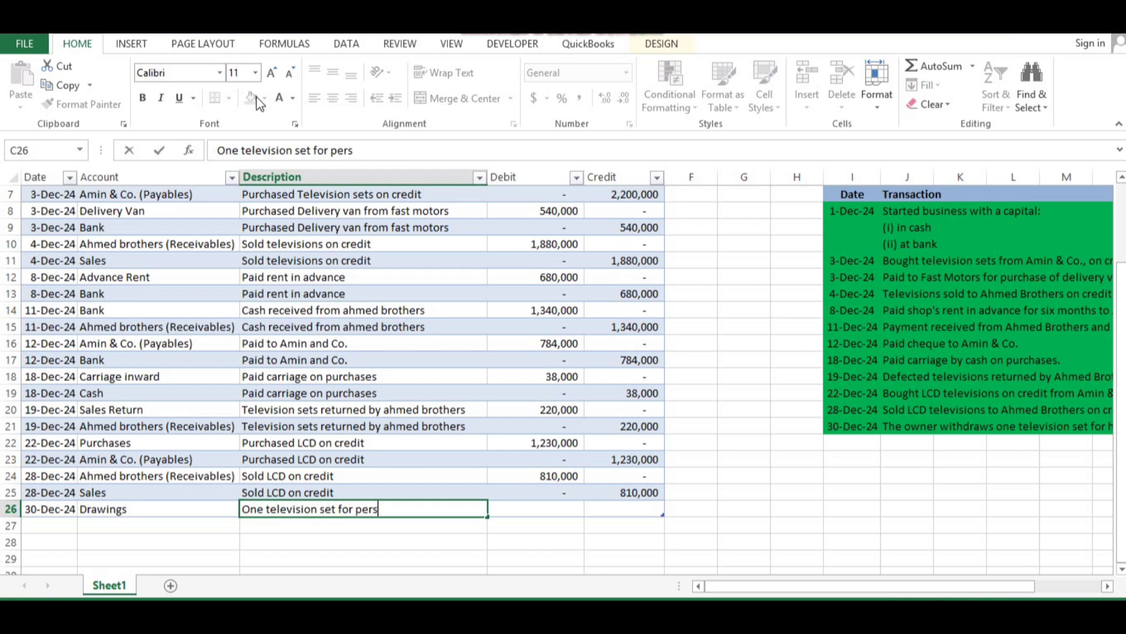
key(Right)
Step: Check the rupee amount of the 30-Dec-24 owner withdrawal in the transaction list
key(Right)
key(Right)
key(Right)
key(Right)
key(Right)
key(Right)
key(Right)
key(Right)
key(Right)
key(Right)
key(Right)
key(Right)
key(Right)
key(Right)
key(Right)
key(Right)
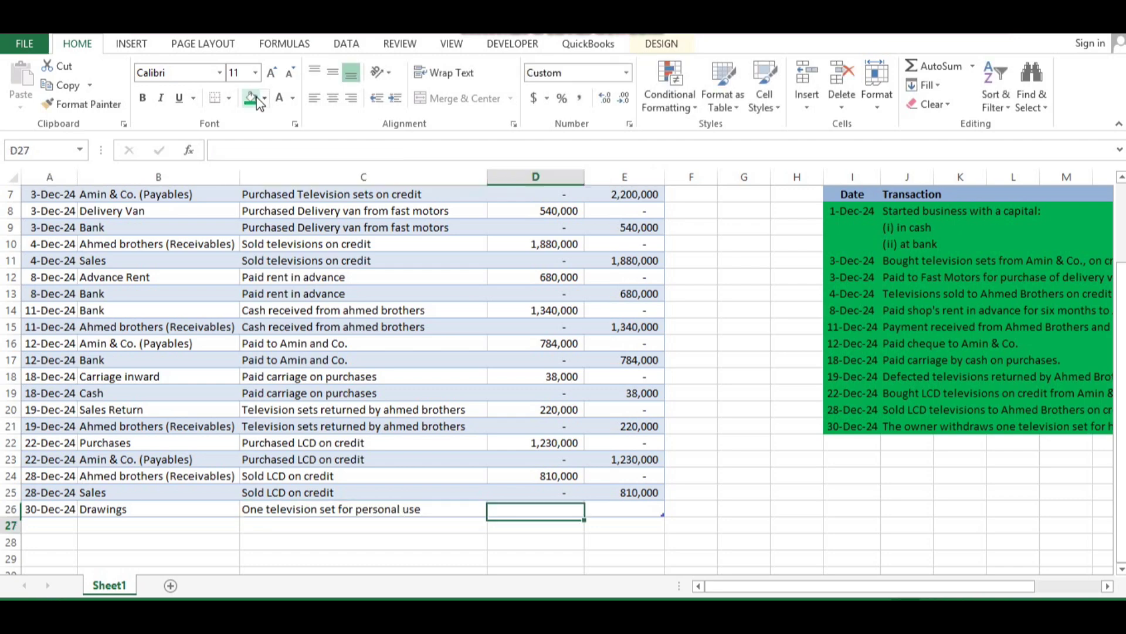
key(Left)
key(Left)
key(Left)
key(Left)
key(Left)
key(Left)
key(Left)
key(Left)
key(Left)
key(Left)
key(Left)
key(Left)
key(Left)
key(Left)
key(Left)
key(Left)
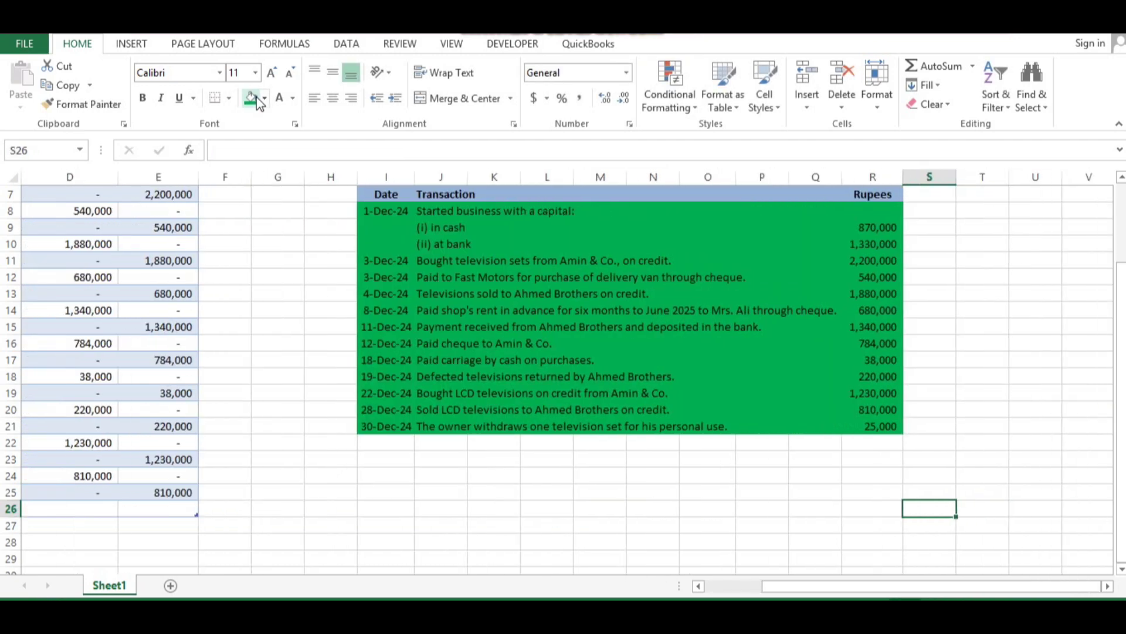
key(Left)
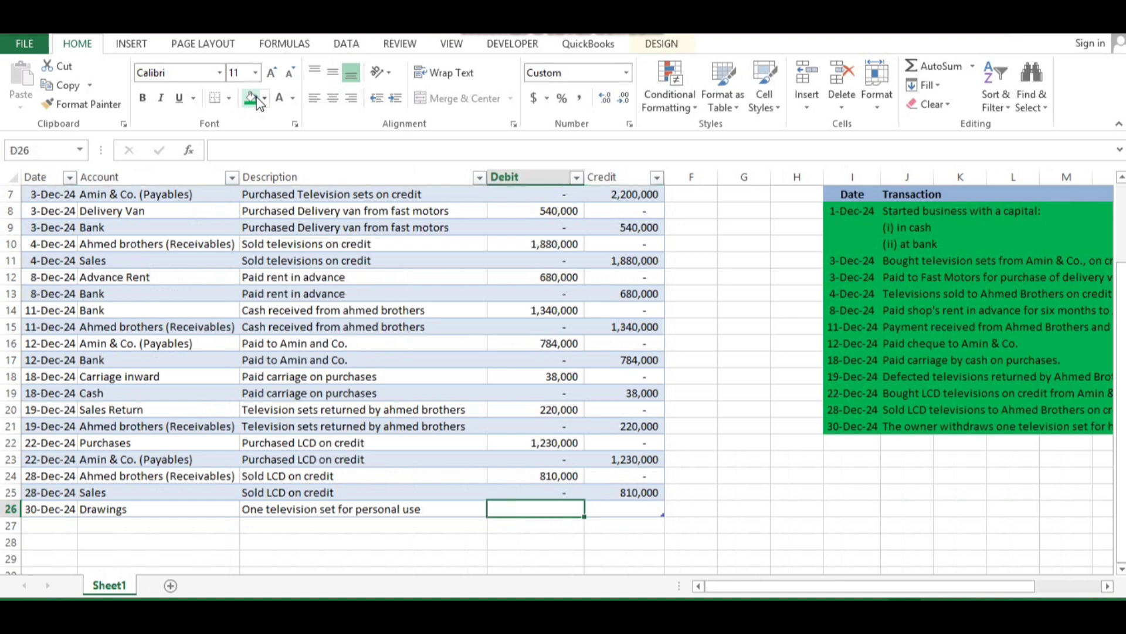
Step: Enter 25000 as the debit and 0 as the credit of the 30-Dec-24 Drawings entry in row 26
text(25000)
key(Right)
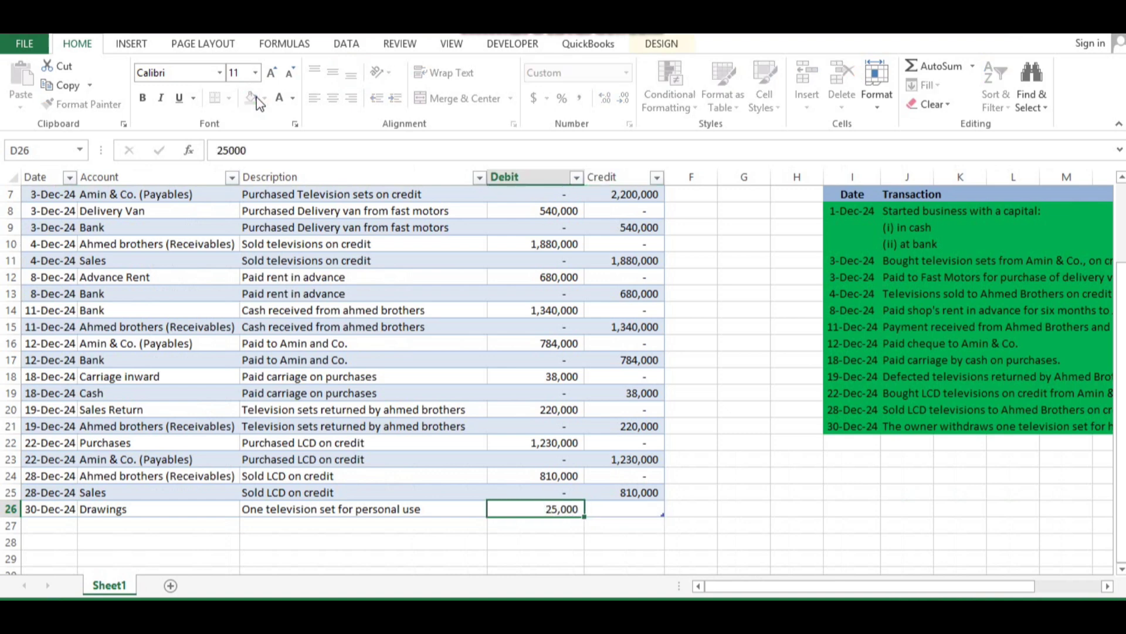
text(0)
key(Return)
Step: Add a Purchases entry in row 27, copying the 30-Dec-24 date and the "One television set for personal use" description from the row above
key(Left)
key(Left)
key(Left)
key(Left)
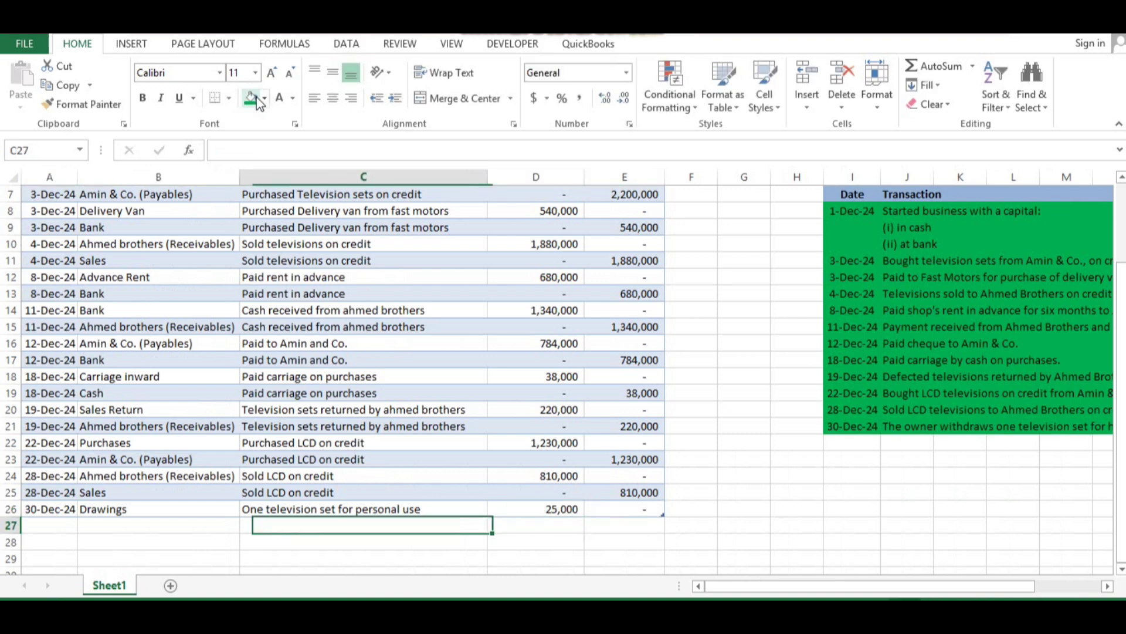
key(ctrl+d)
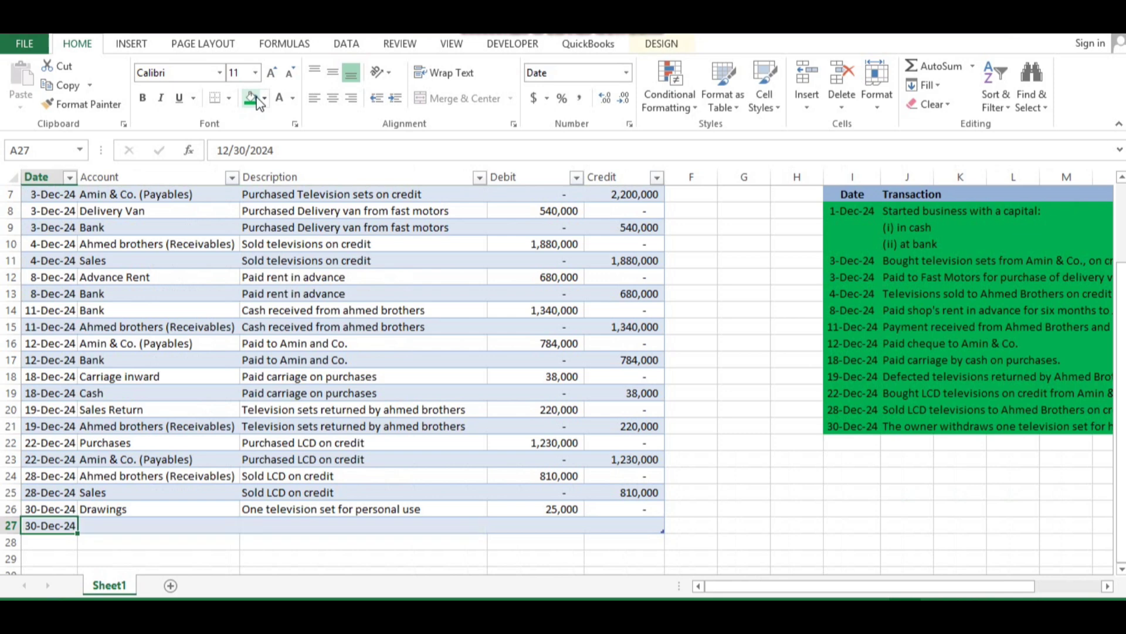
key(Right)
text(Purcha)
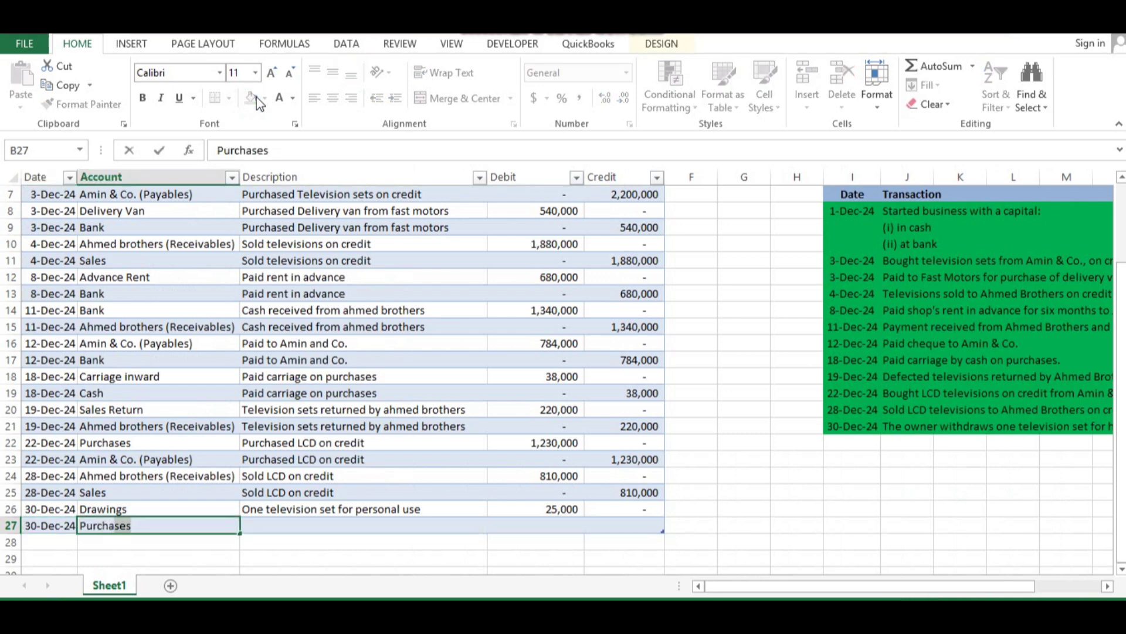
text(ses)
key(Tab)
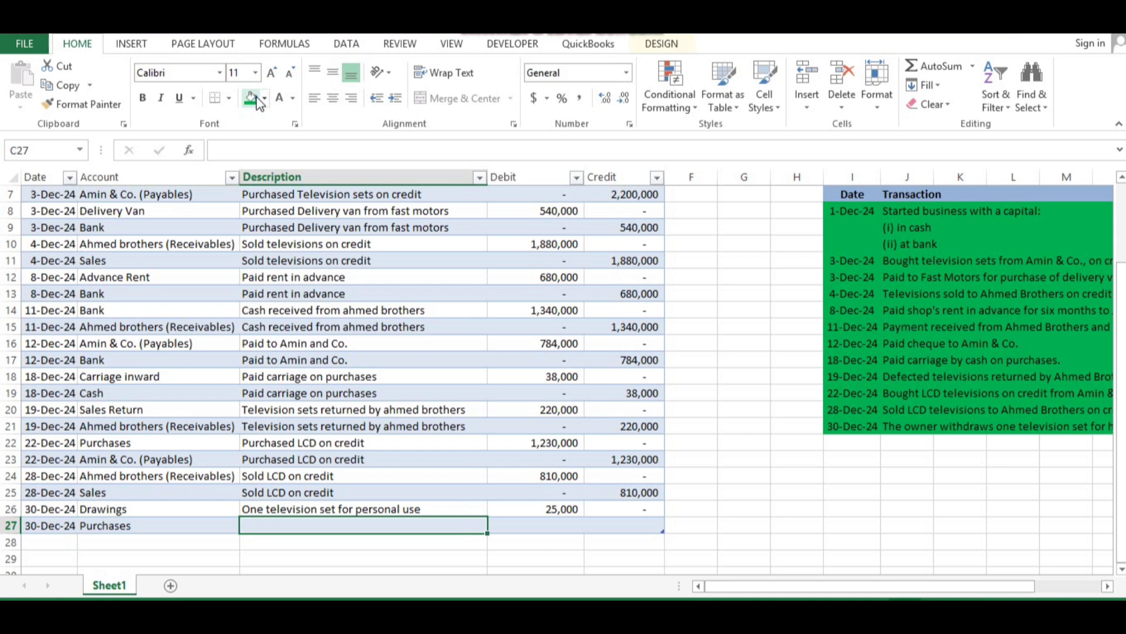
key(ctrl+d)
key(Tab)
Step: Enter 0 as the debit and 25000 as the credit of the 30-Dec-24 Purchases entry in row 27
text(0)
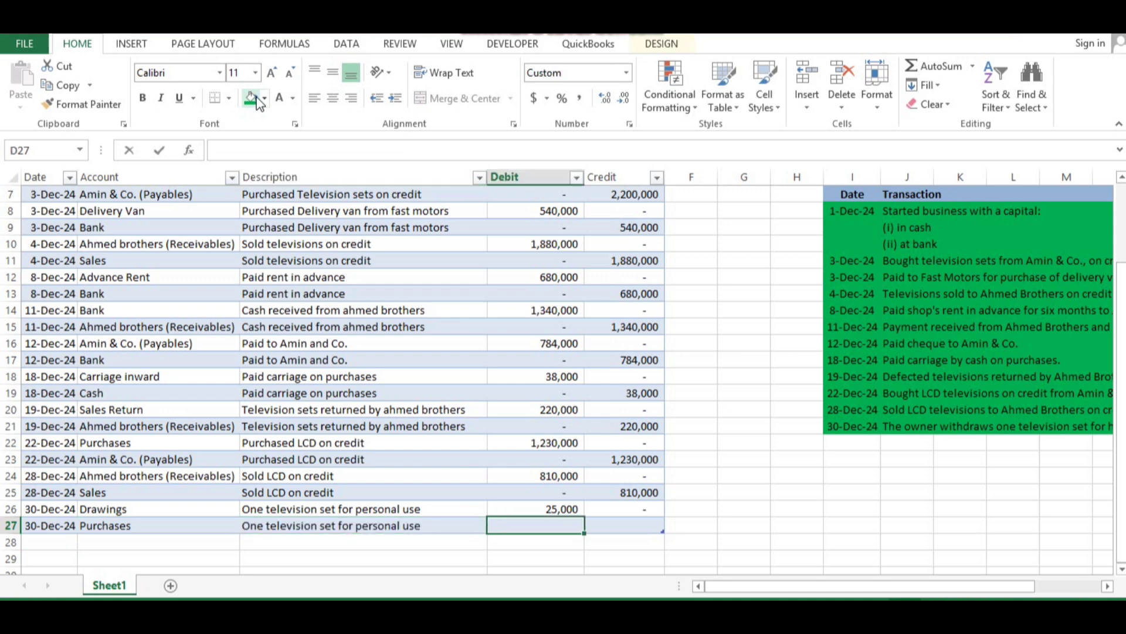
key(Tab)
text(25000)
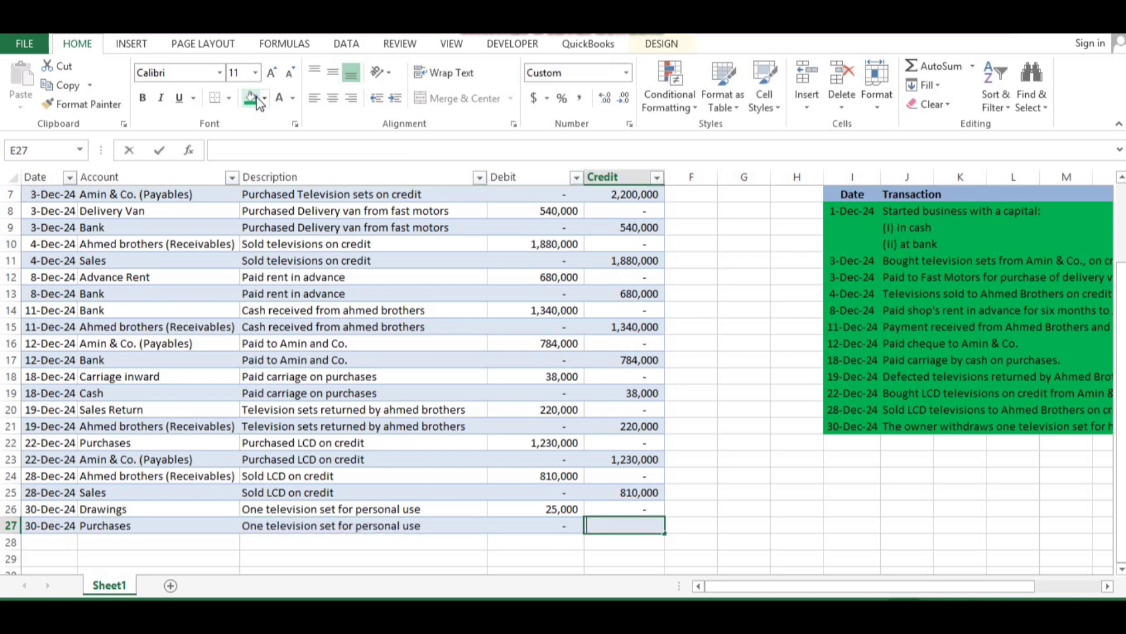
key(Down)
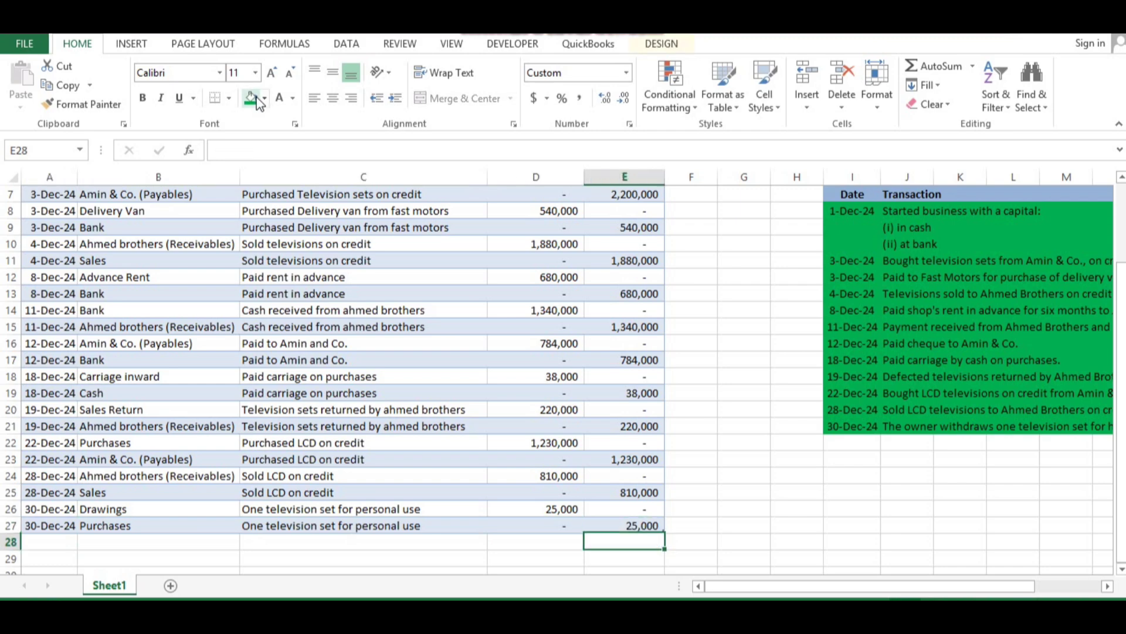
key(Left)
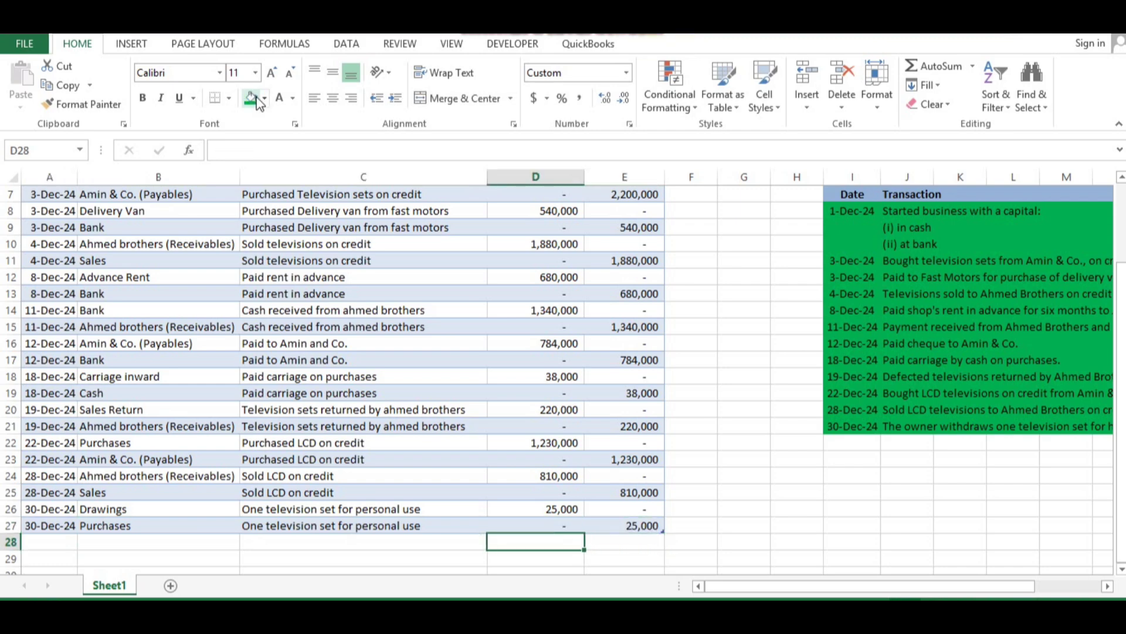
key(Page_Up)
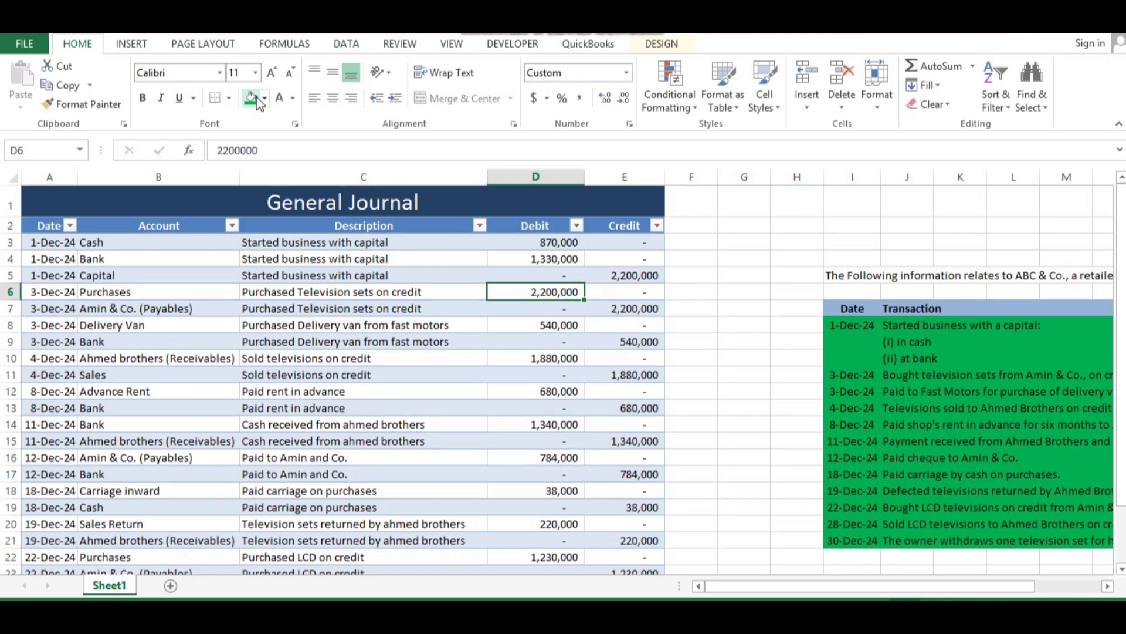
key(Page_Down)
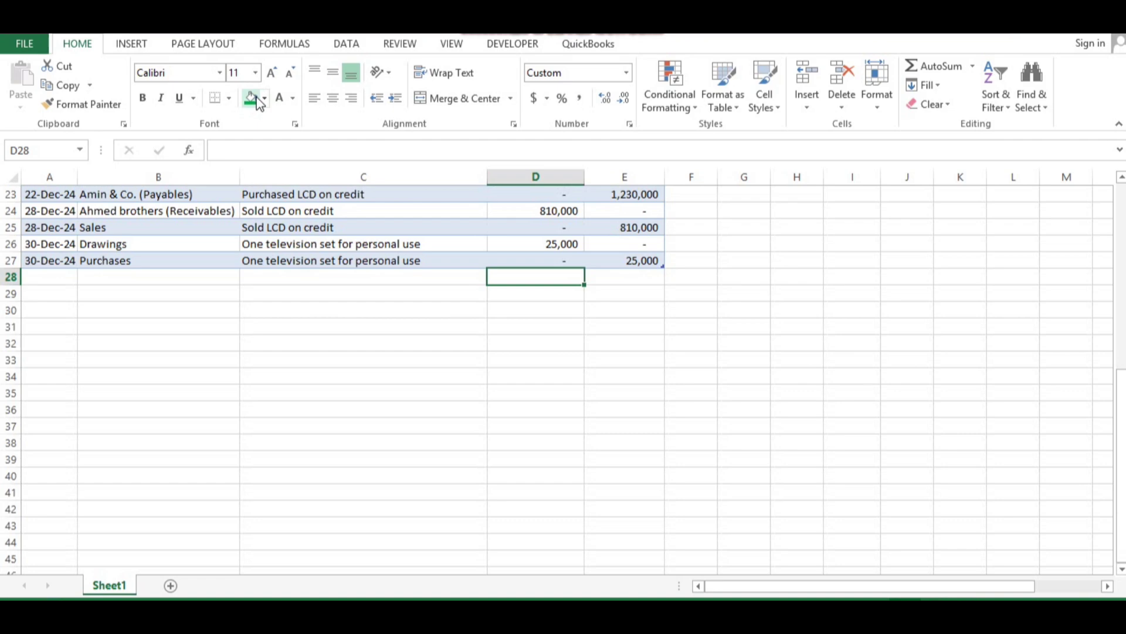
Step: Review the General Journal from the first entries down to the 30-Dec-24 rows, alongside the green-marked transaction list
key(Page_Up)
key(Down)
key(Down)
key(Down)
key(Down)
key(Down)
key(Down)
key(Down)
key(Down)
key(Down)
key(Down)
key(Down)
key(Down)
key(Down)
key(Down)
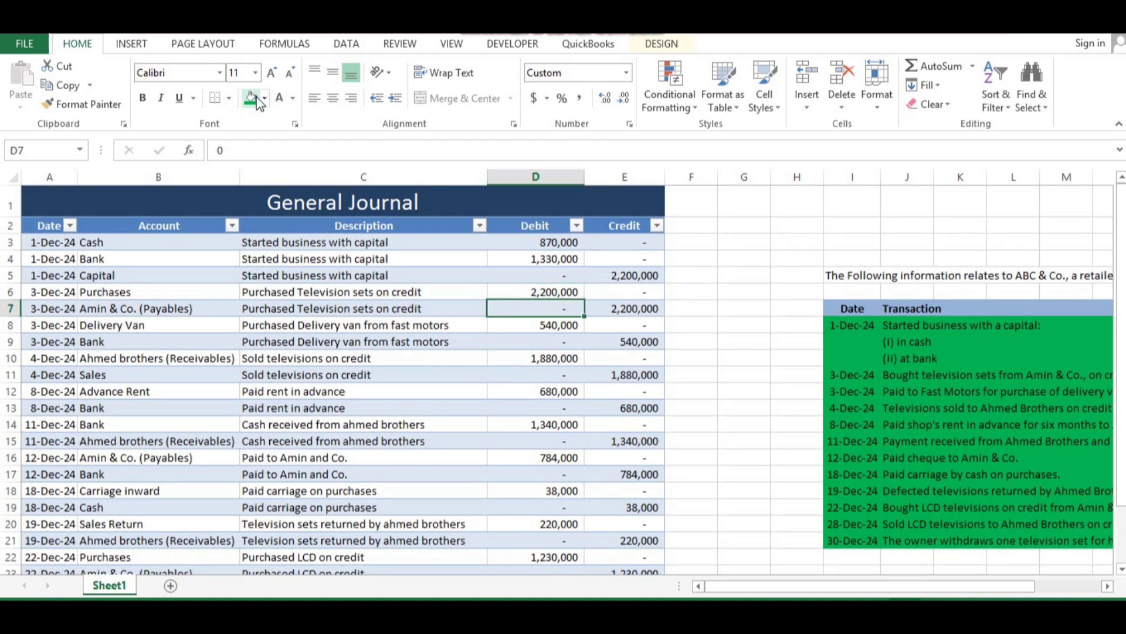
key(Down)
key(Down)
key(Down)
key(Down)
key(Down)
key(Down)
key(Down)
key(Down)
key(Down)
key(Down)
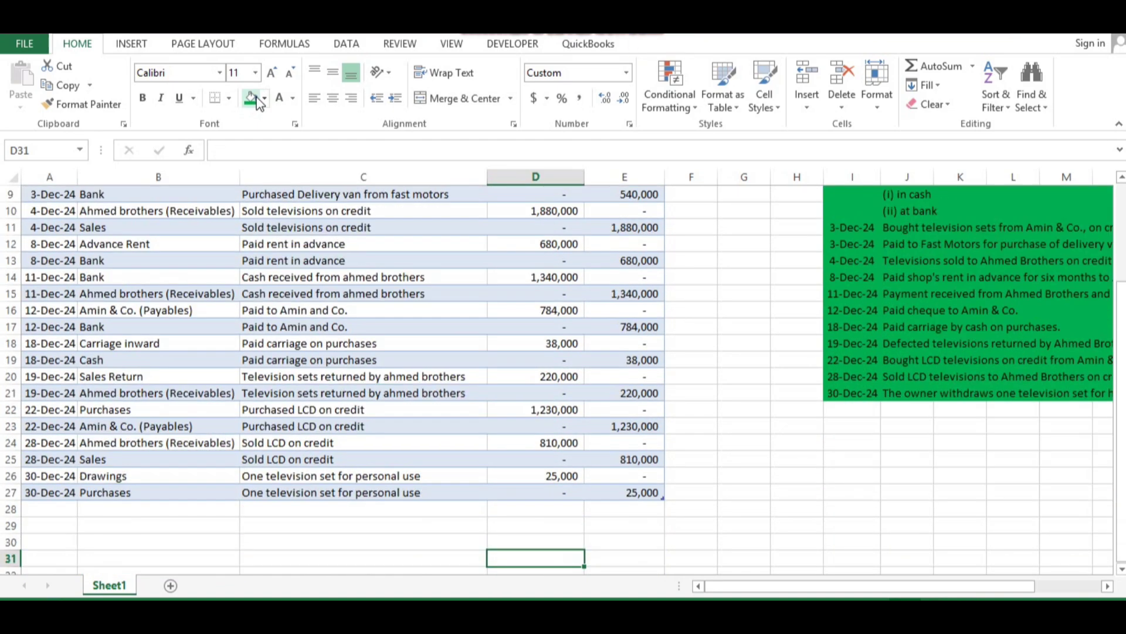
key(Up)
key(Up)
key(Up)
key(Up)
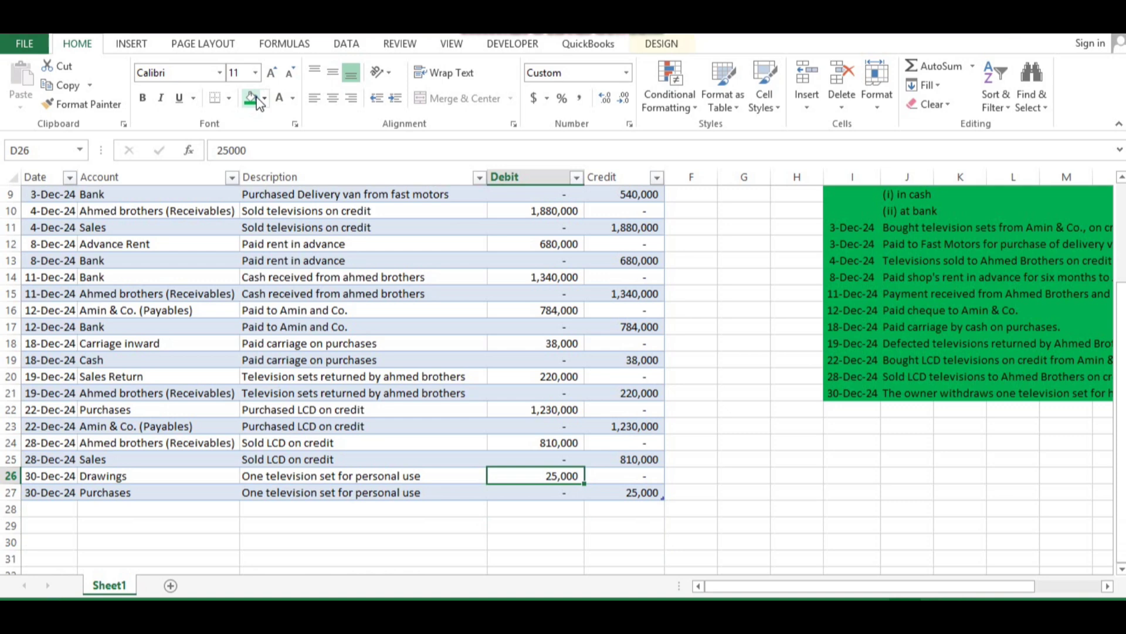
key(Down)
key(Up)
key(Up)
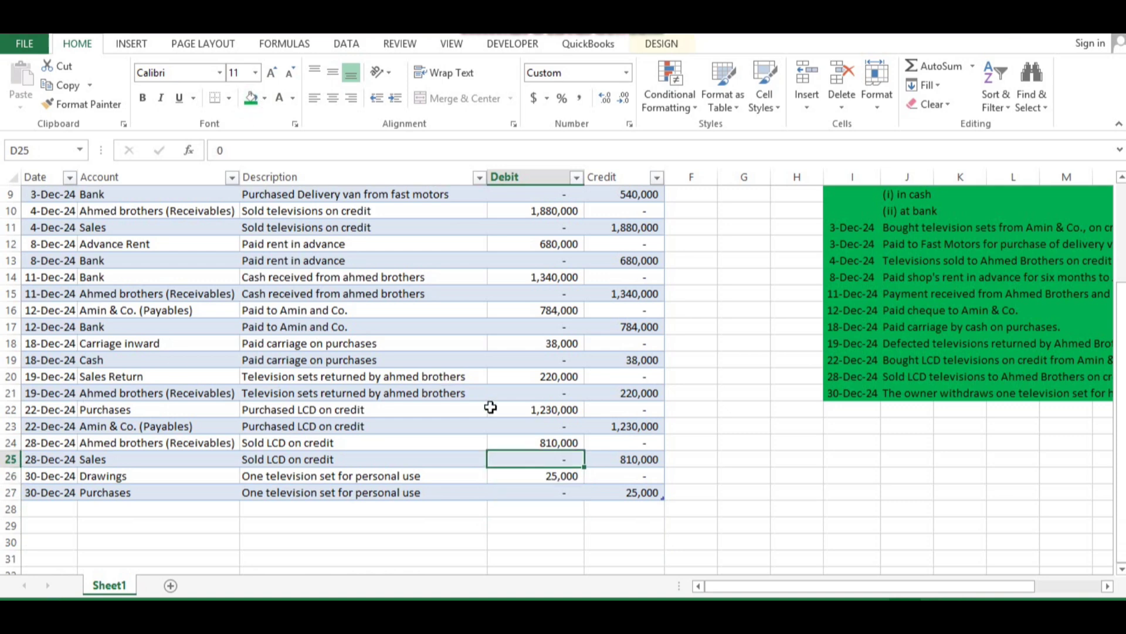
Step: Add a total row beneath the last entry of the General Journal table
click(453, 460)
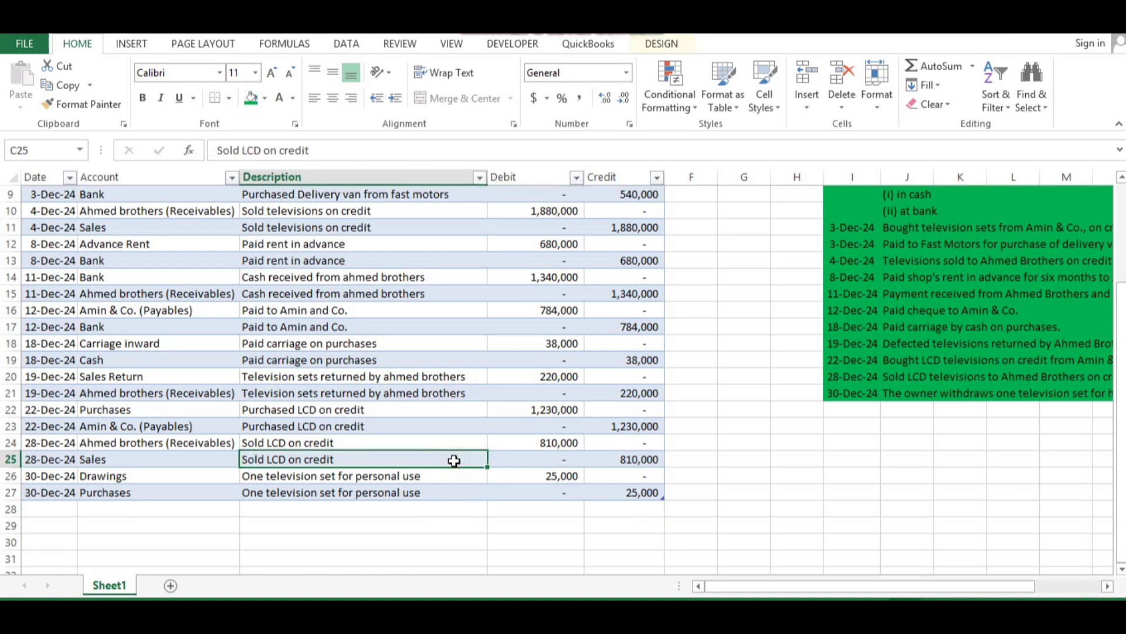
click(663, 44)
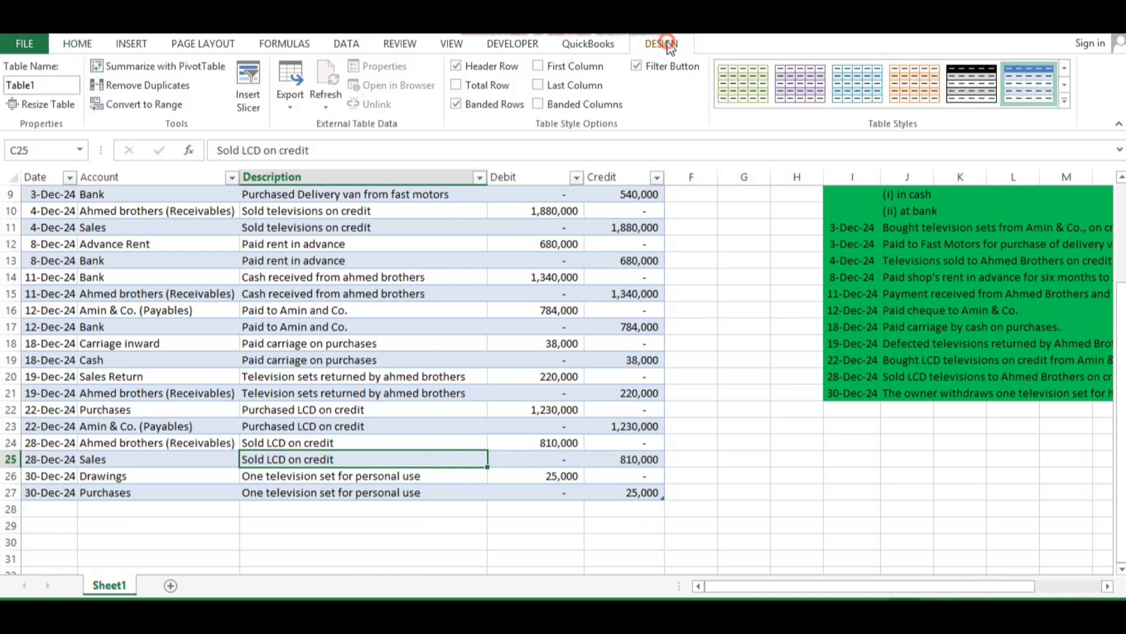
click(452, 85)
key(Down)
key(Down)
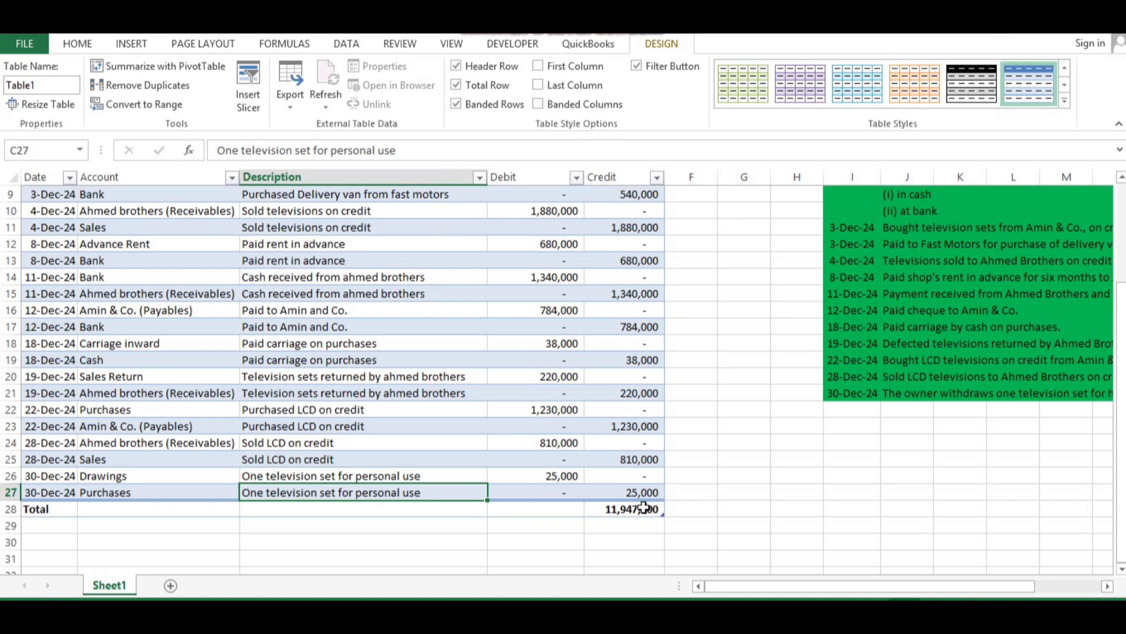
Step: Set the Debit column's total in row 28 to Sum and compare it with the Credit column's total
click(646, 508)
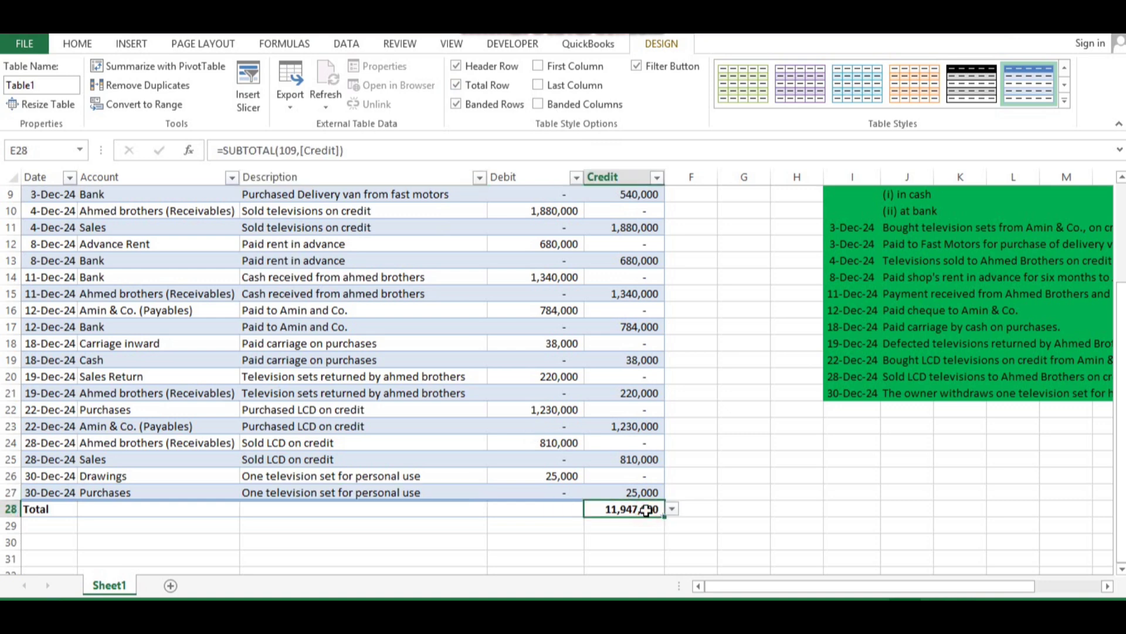
click(574, 508)
click(591, 510)
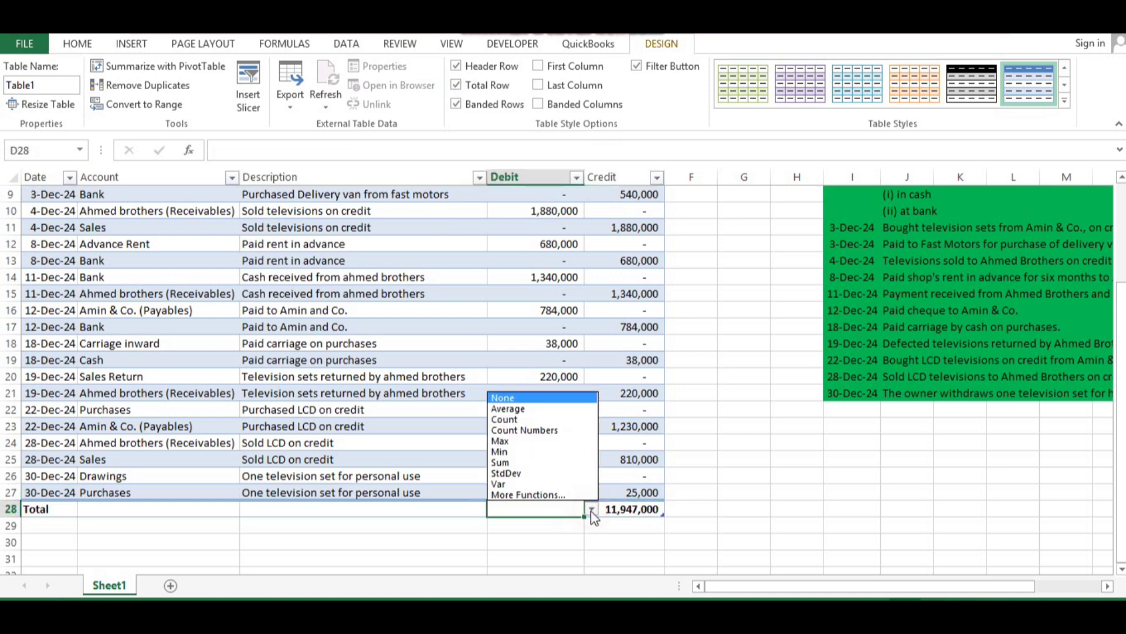
click(519, 463)
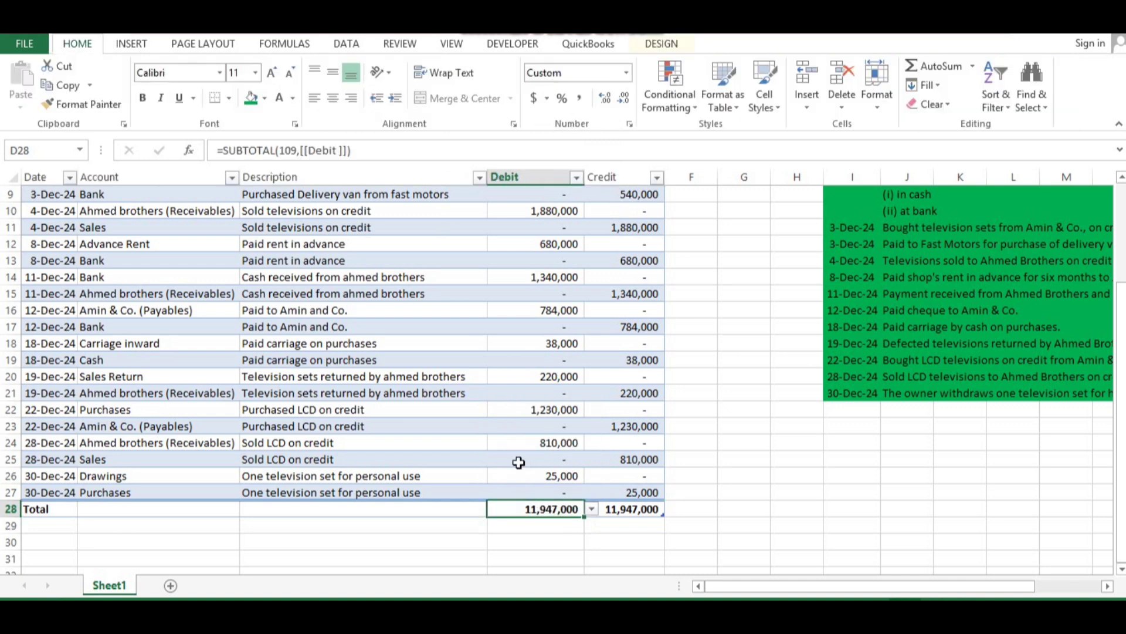
key(Right)
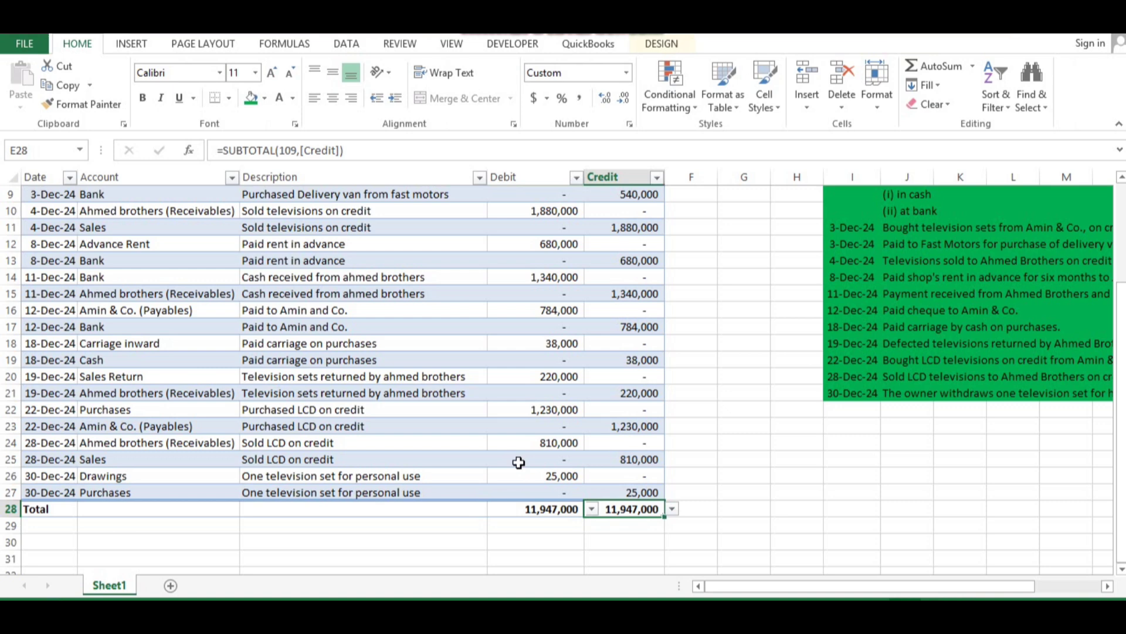
key(Left)
Step: Select the first entry's date in A3, paging through the sheet to check whether the journal headings stay in view
key(Page_Up)
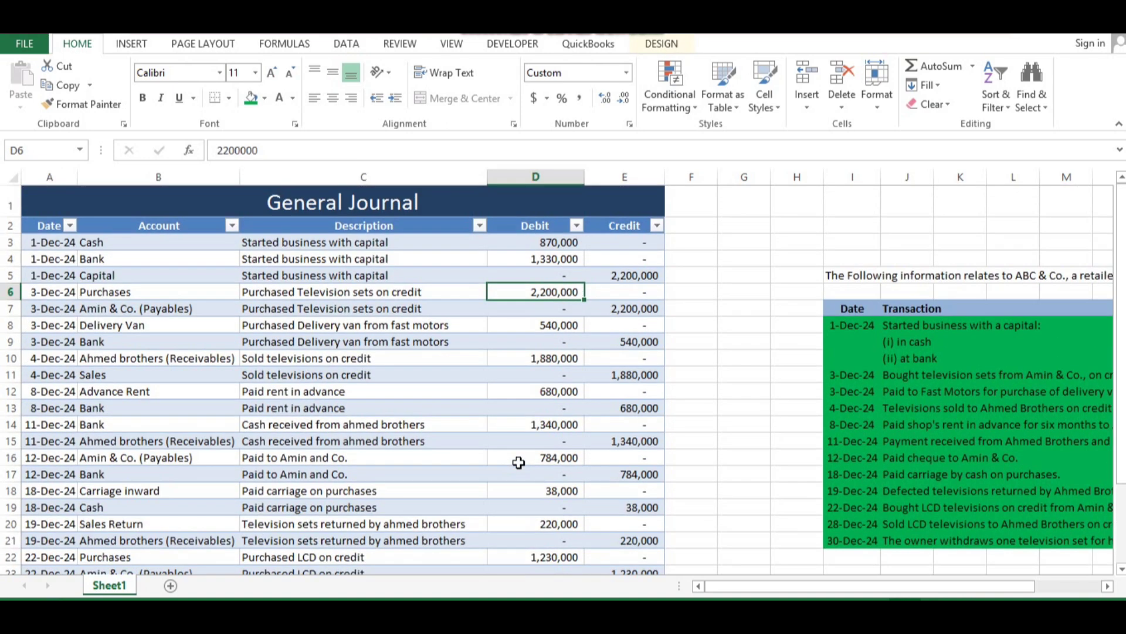
key(Up)
key(Up)
key(Up)
key(Left)
key(Left)
key(Left)
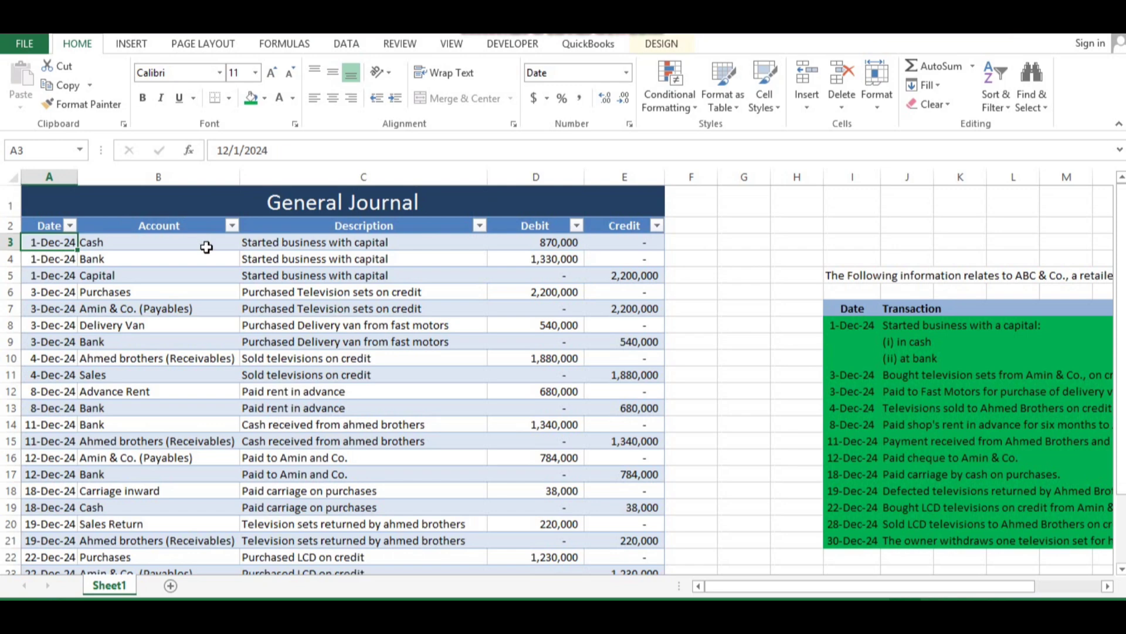
key(Page_Down)
key(Page_Down)
key(Page_Up)
key(Page_Up)
key(Page_Down)
key(Page_Down)
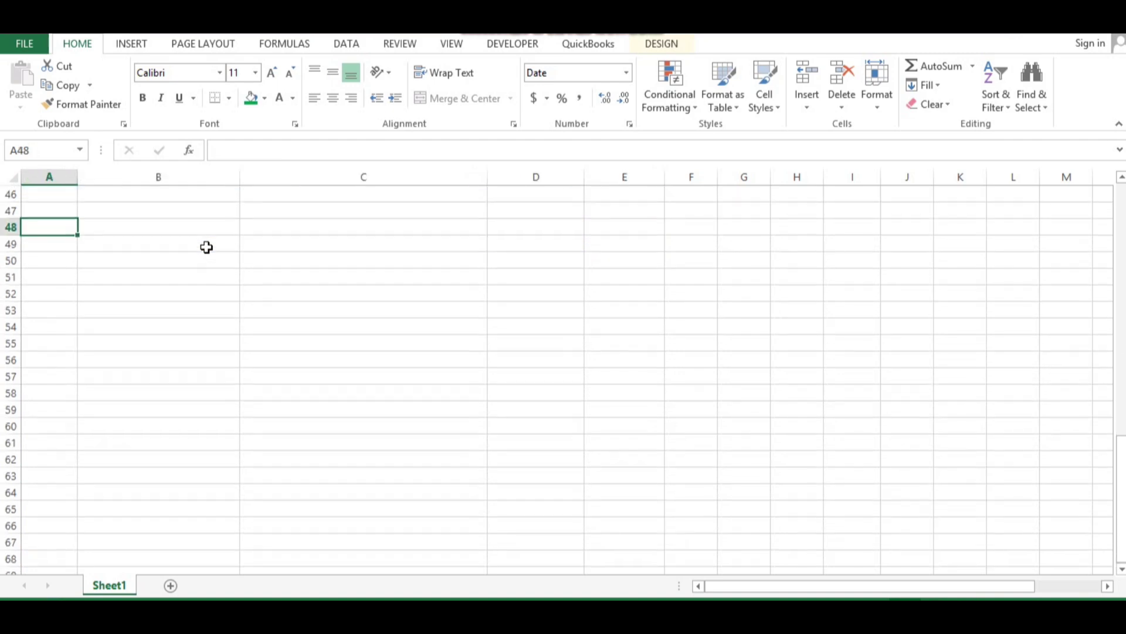
key(Page_Up)
key(Page_Up)
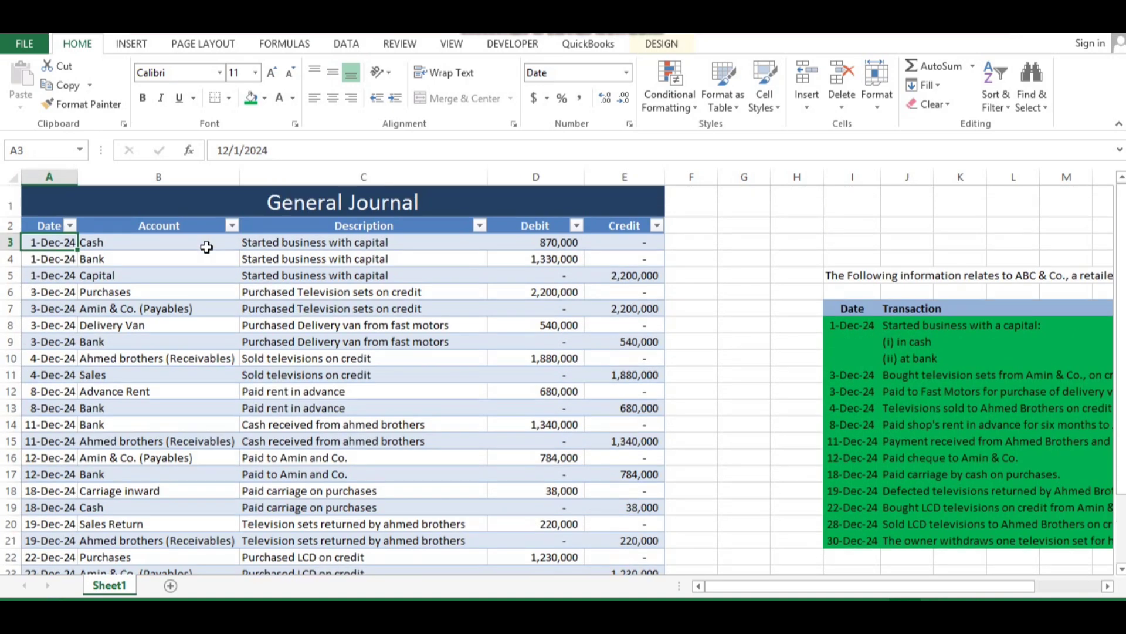
Step: Freeze the General Journal title and column heading rows above row 3
click(456, 48)
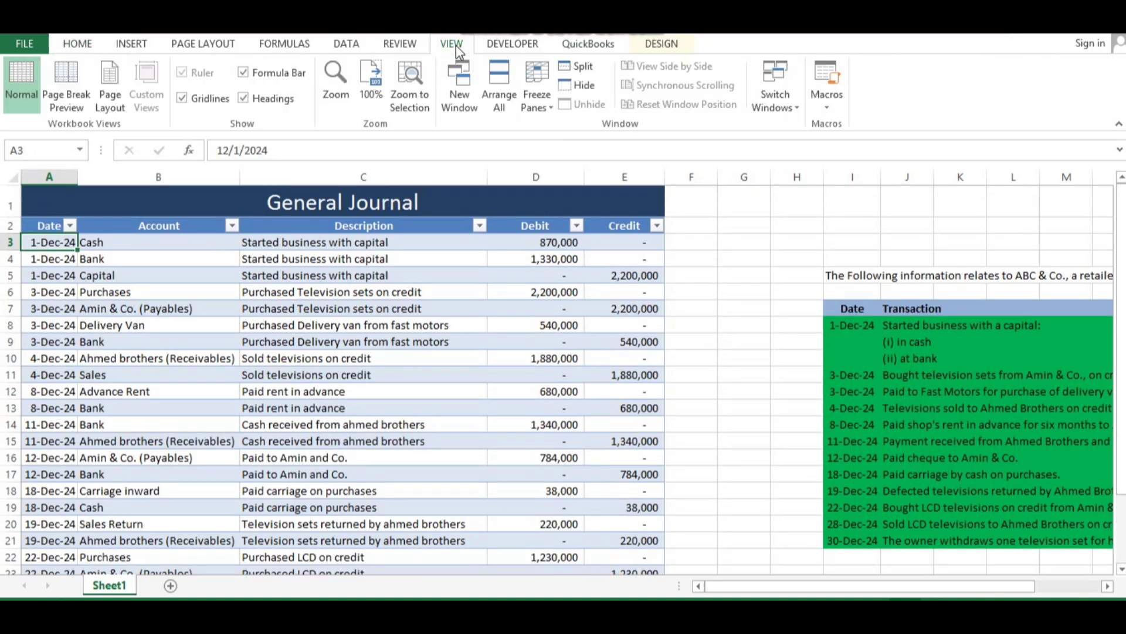
click(549, 110)
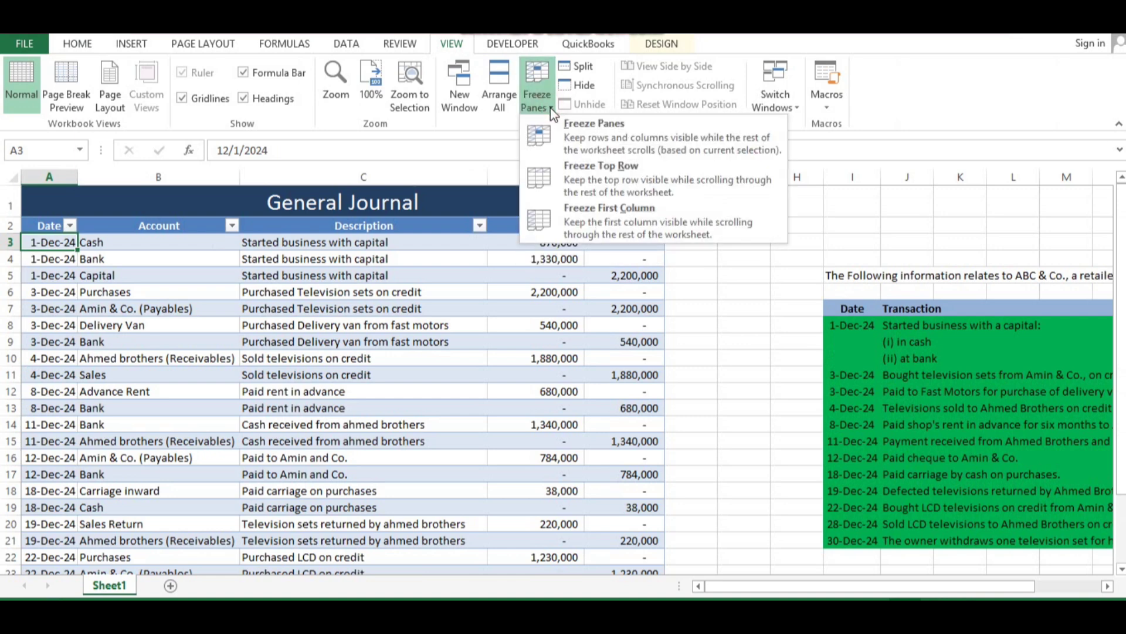
click(600, 139)
Step: Page through the sheet repeatedly to check that the title and column headings remain in view
key(Page_Down)
key(Page_Down)
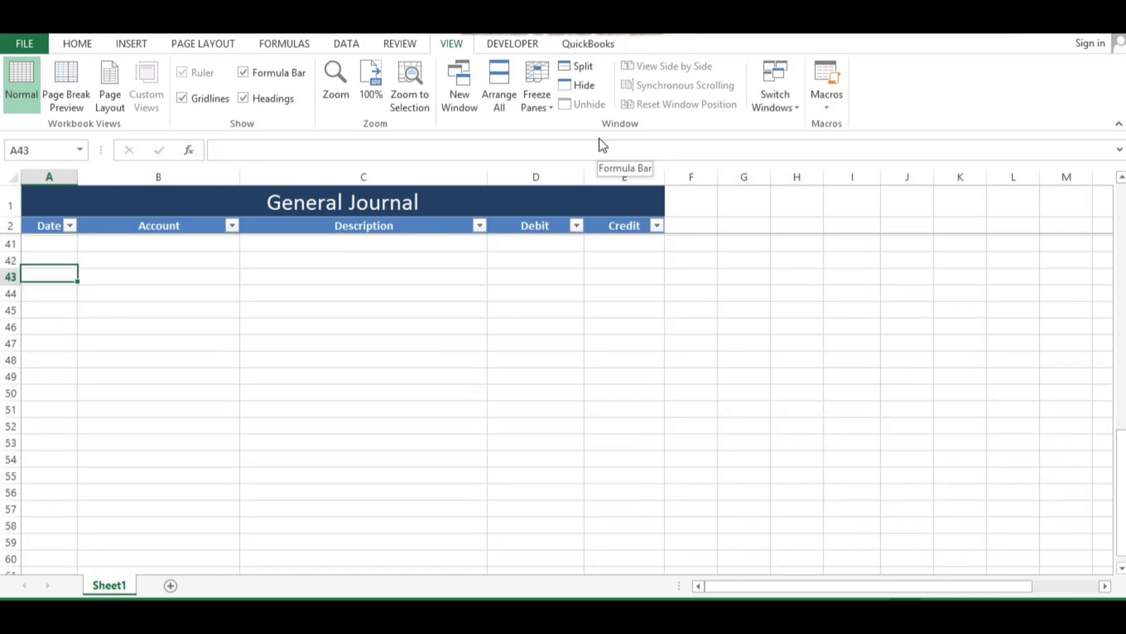
key(Page_Down)
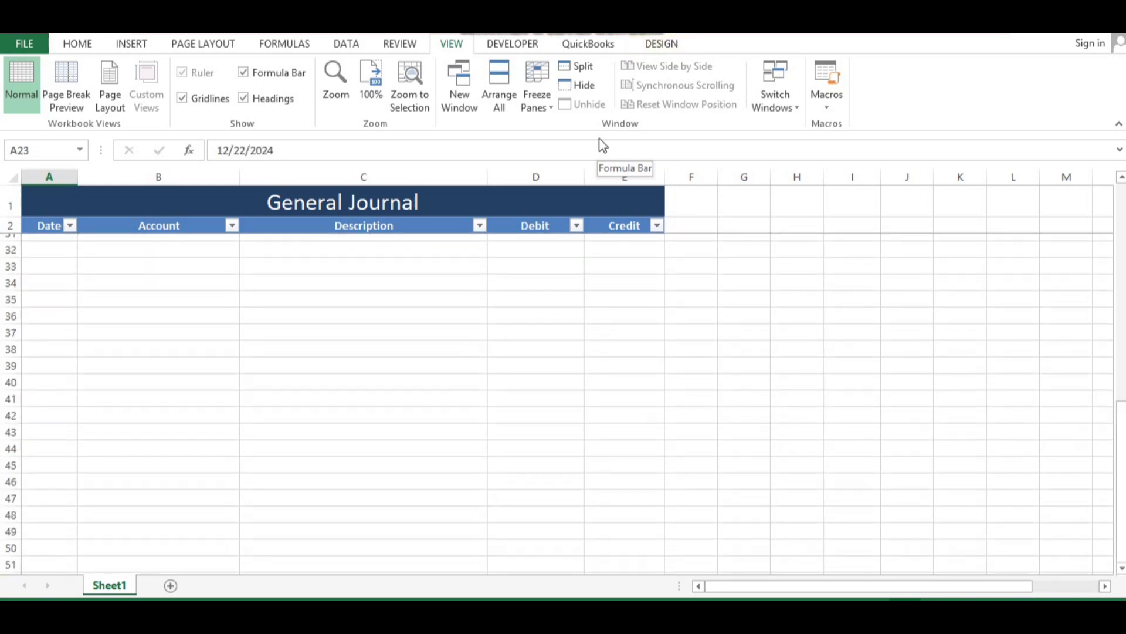
key(ctrl+Home)
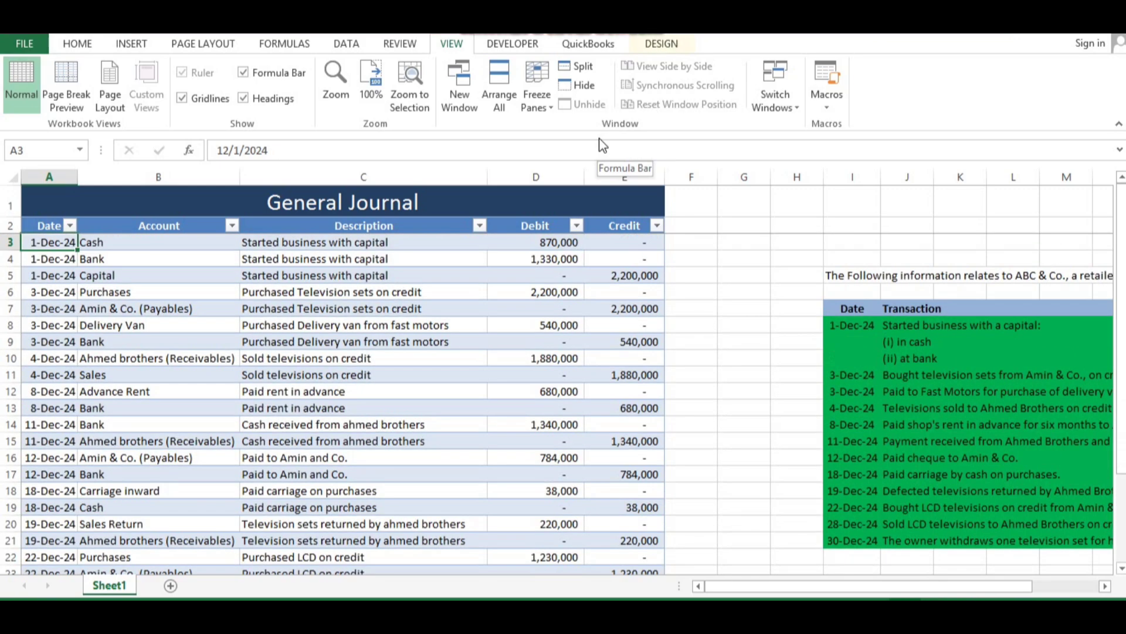
key(Page_Down)
key(Page_Down)
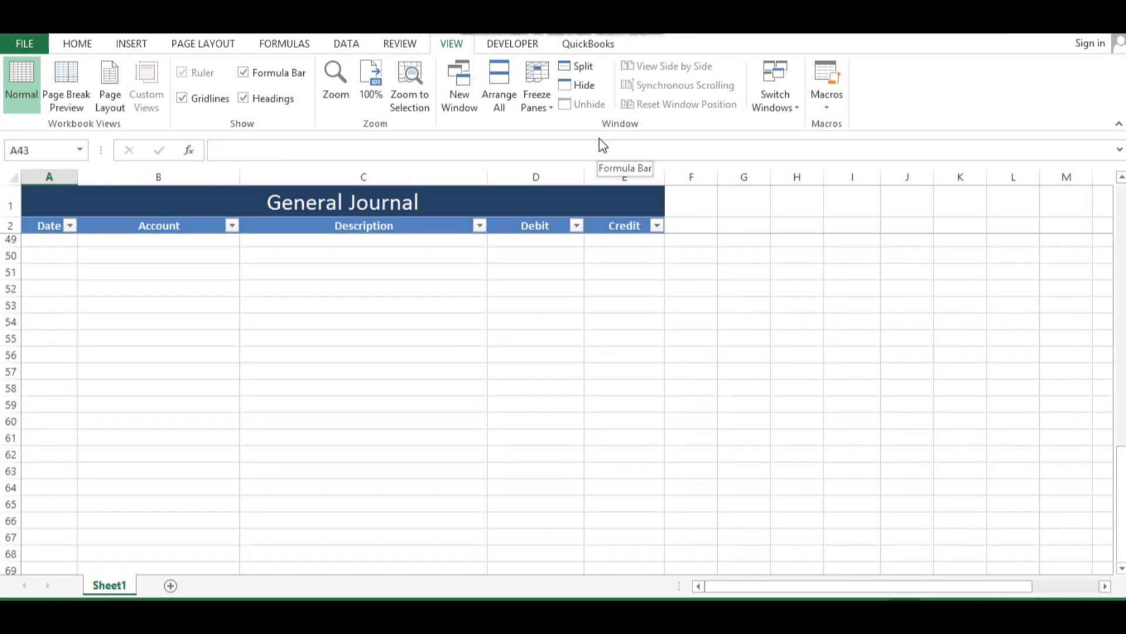
key(ctrl+Home)
key(Page_Down)
key(Page_Down)
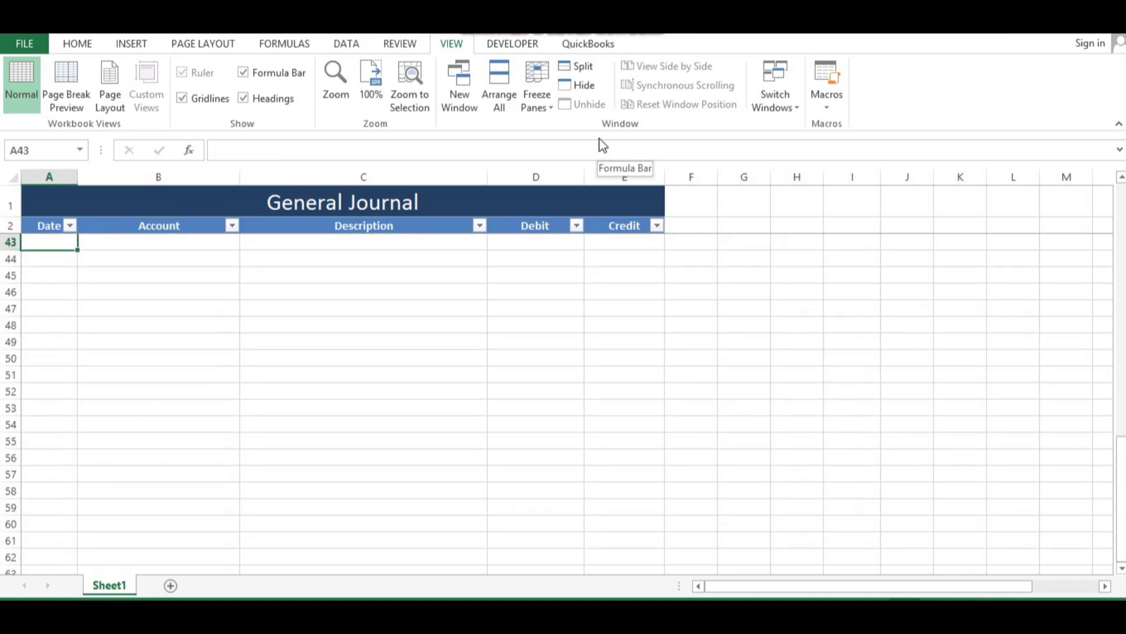
key(ctrl+Home)
key(Down)
key(Down)
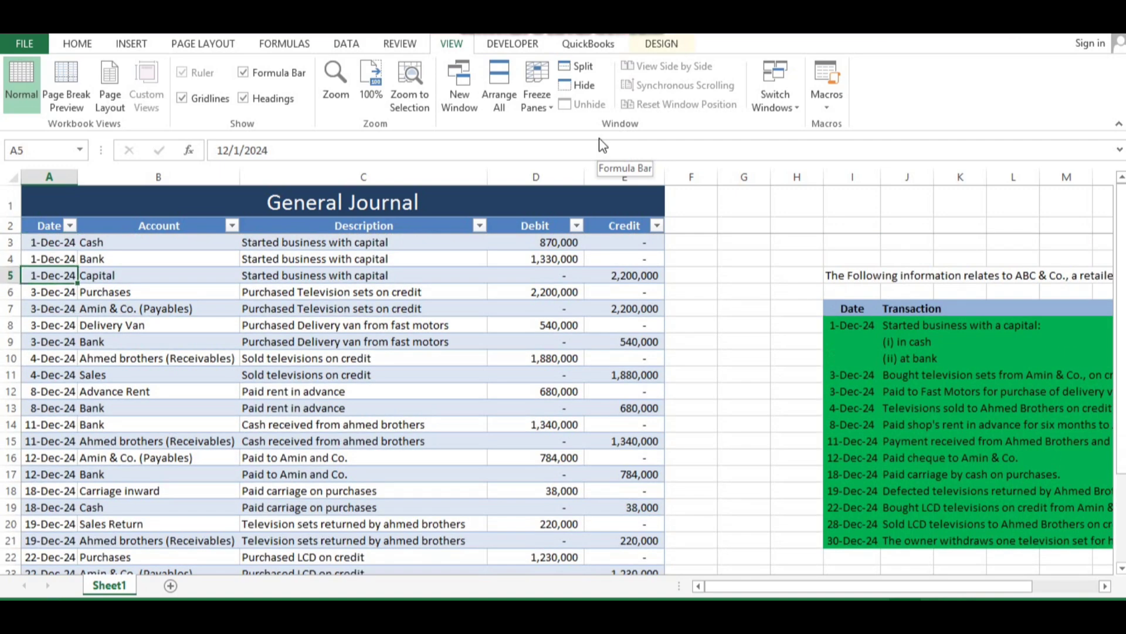
key(Page_Down)
Step: Rename the Sheet1 worksheet as General Journal
double_click(109, 585)
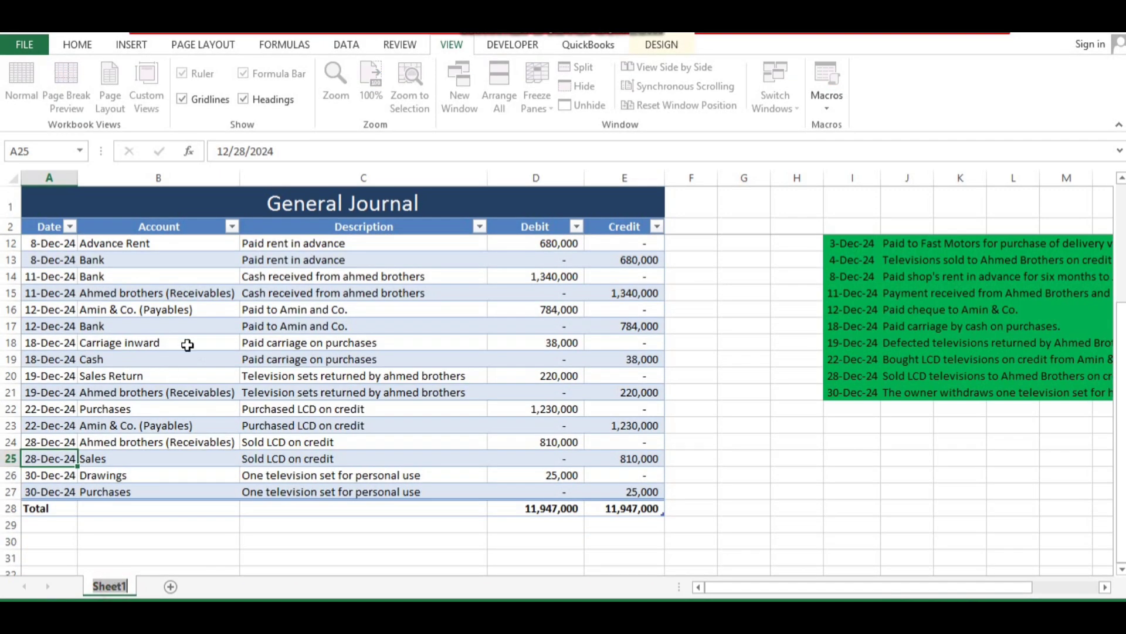
text(Sene)
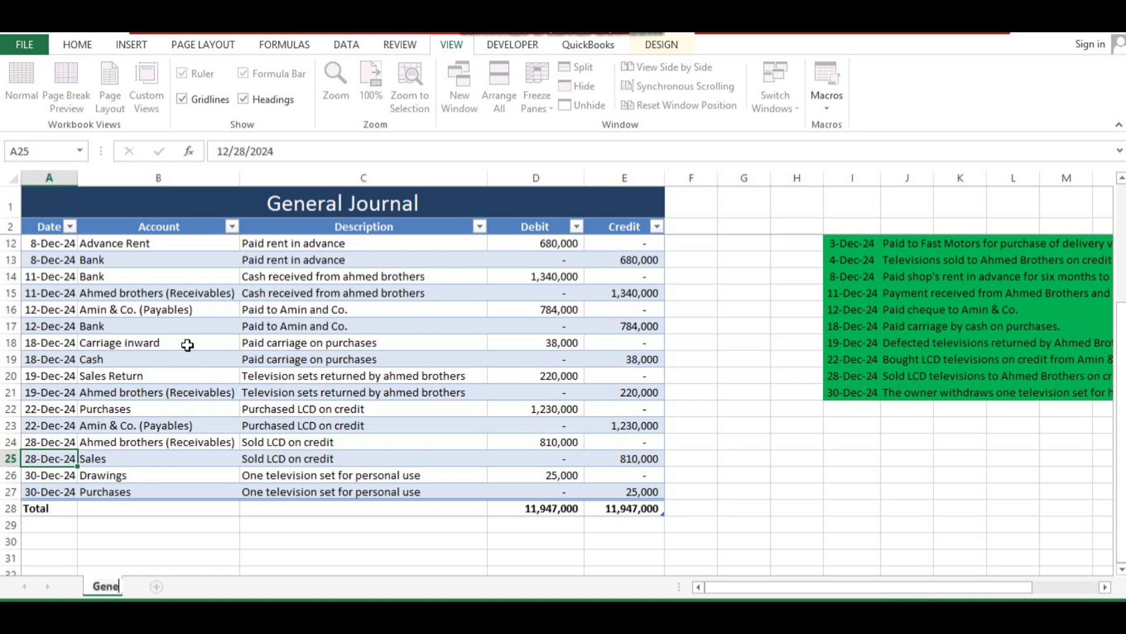
text(ral Journ)
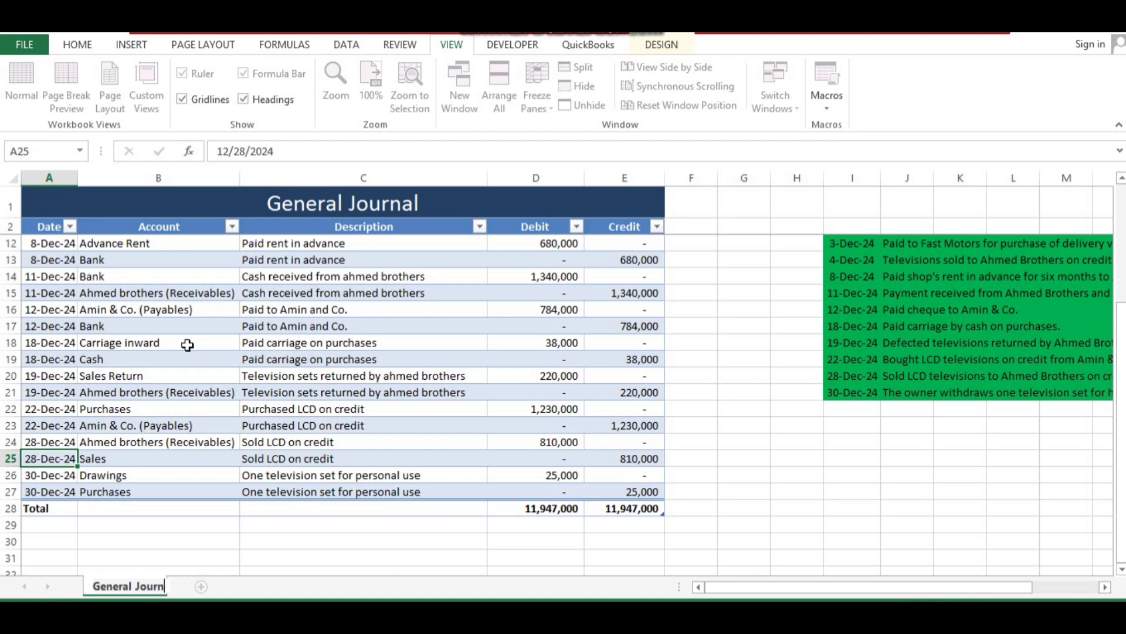
text(al)
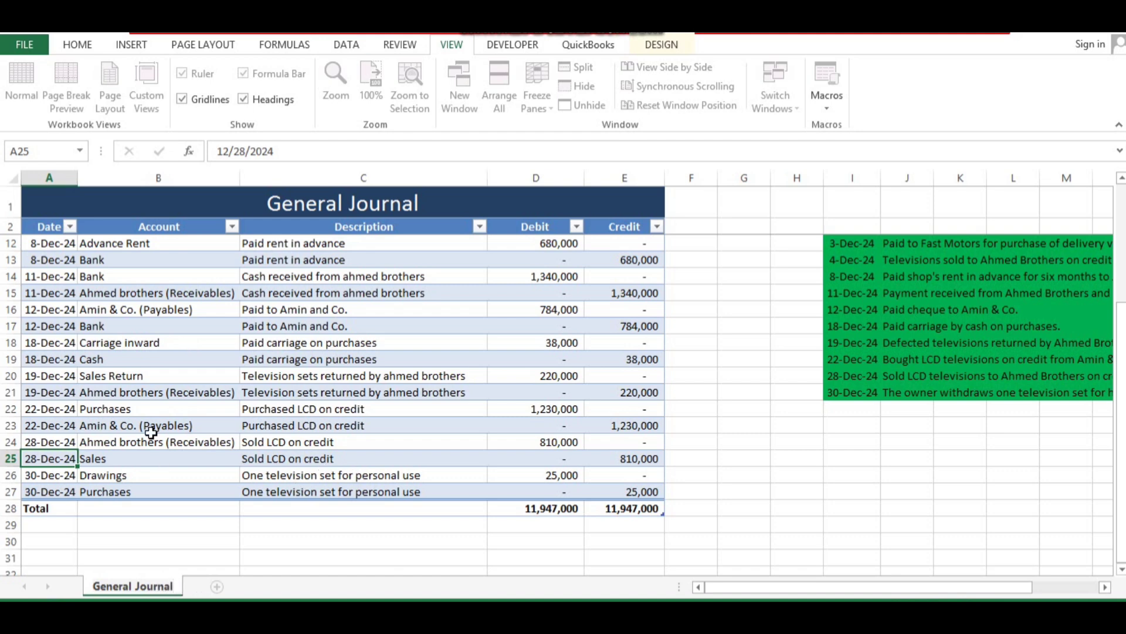
click(179, 476)
Step: Rename the journal table as GeneralJournal
scroll(180, 474, up, 3)
click(179, 475)
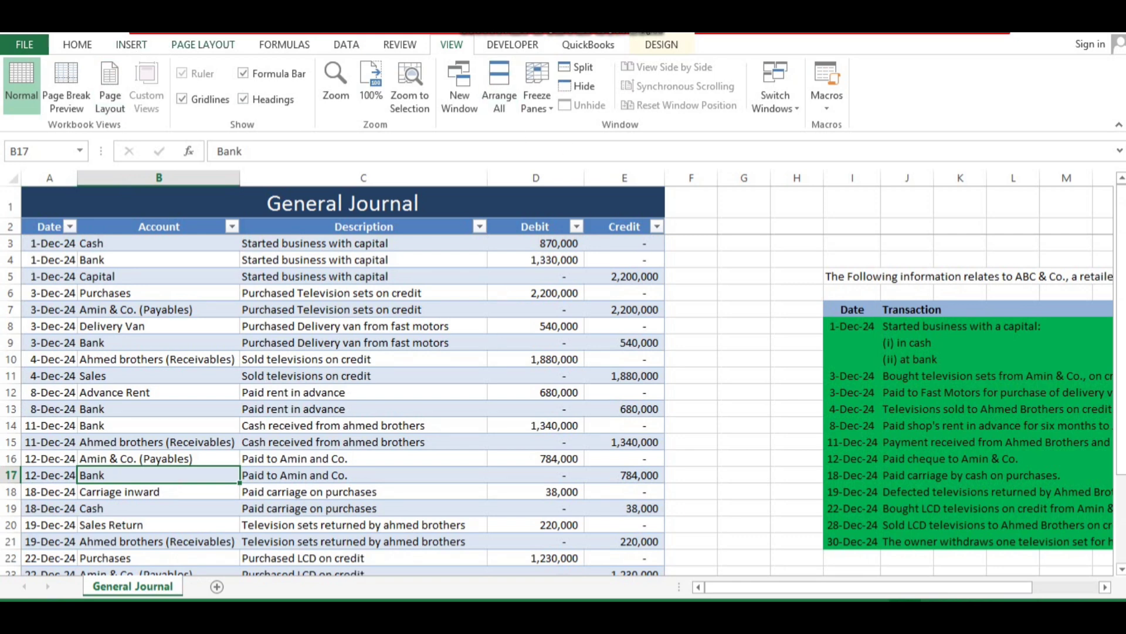
click(662, 45)
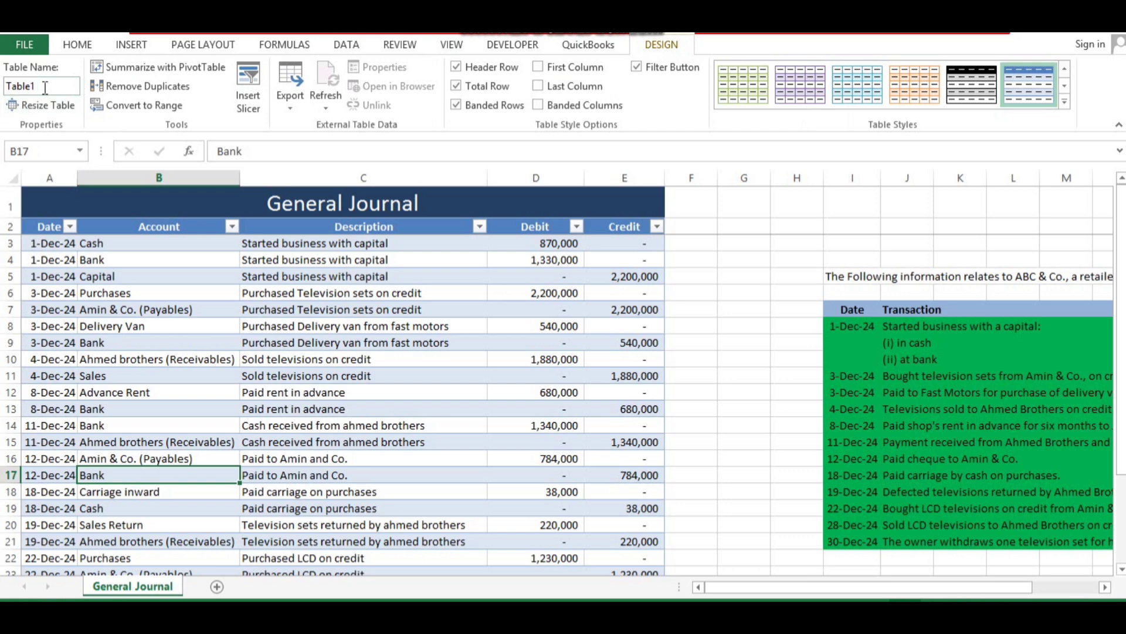
click(49, 87)
text(GeneralJournal)
click(242, 273)
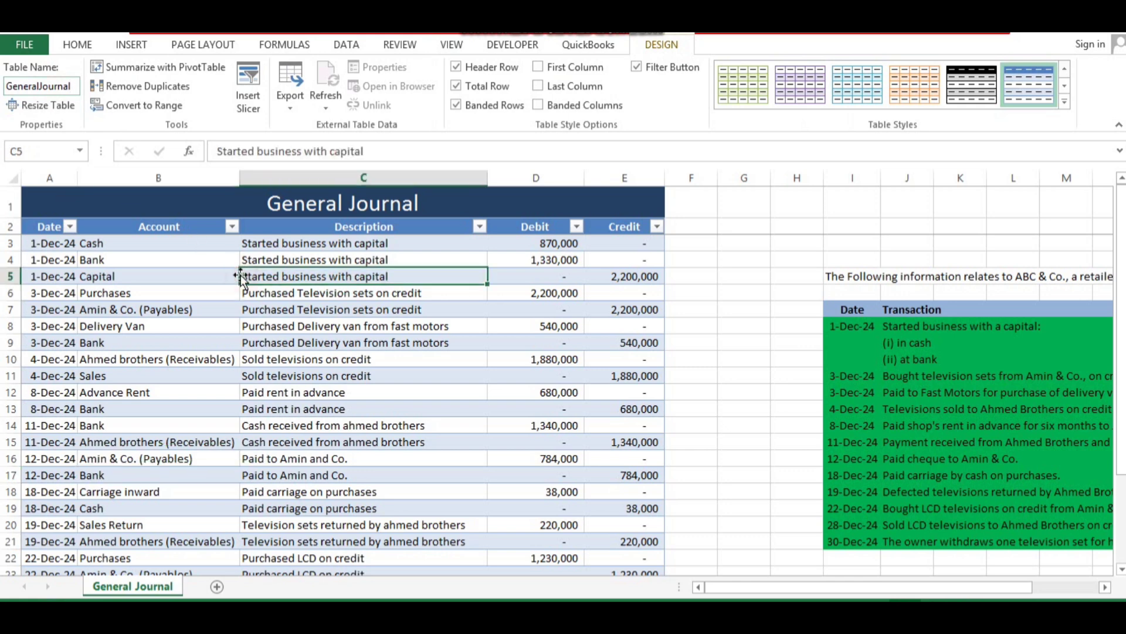
Step: Create a PivotTable from the GeneralJournal table on a new worksheet
click(77, 44)
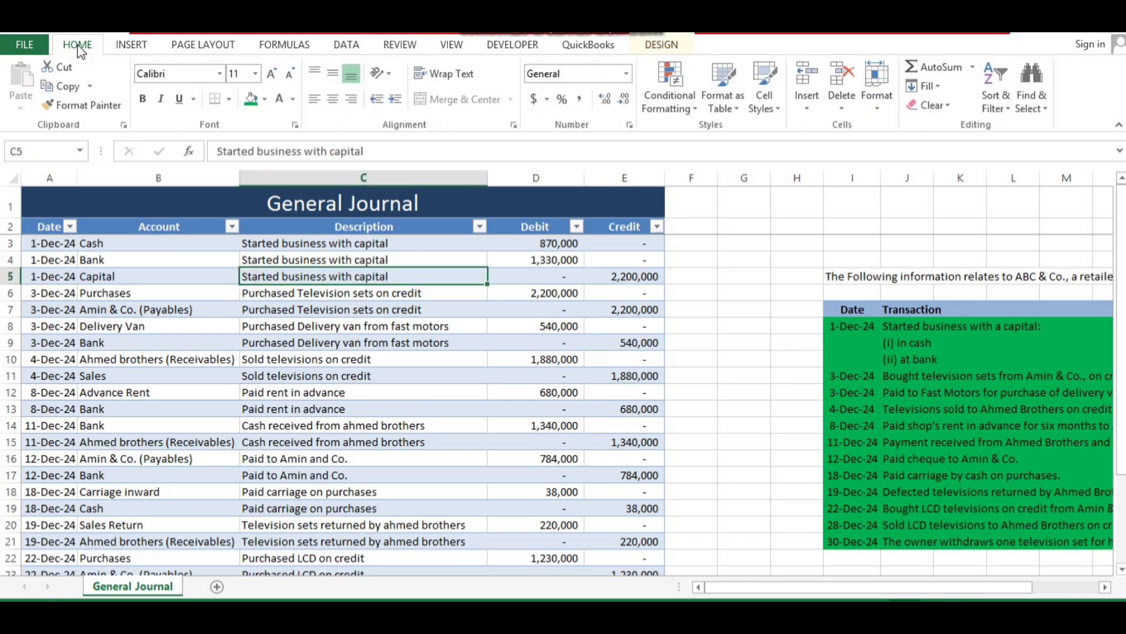
click(132, 45)
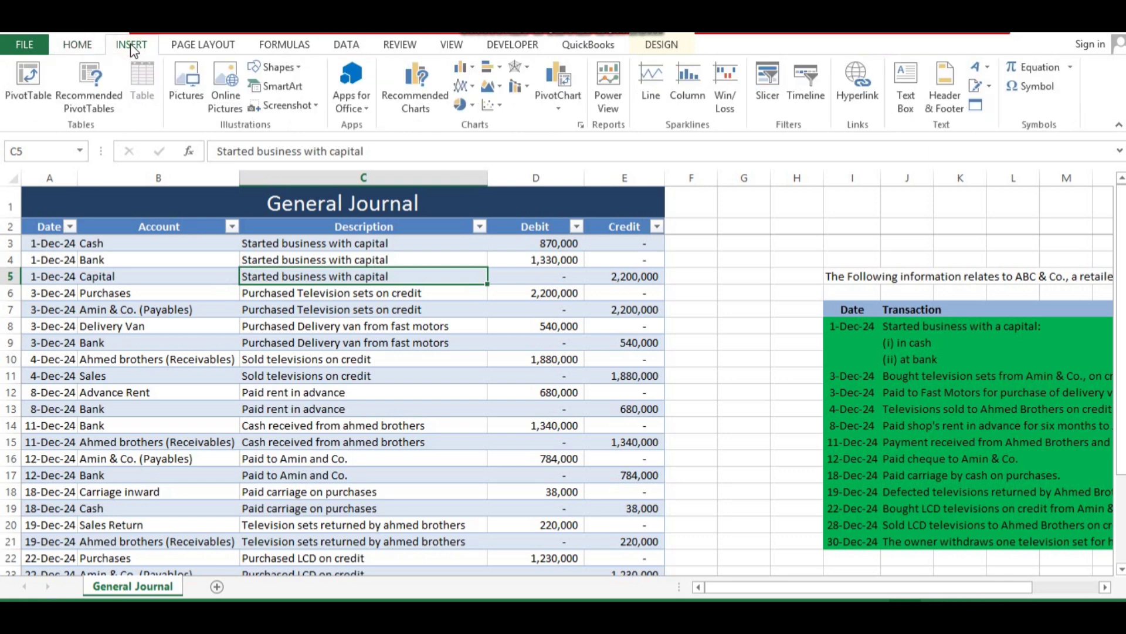
click(33, 82)
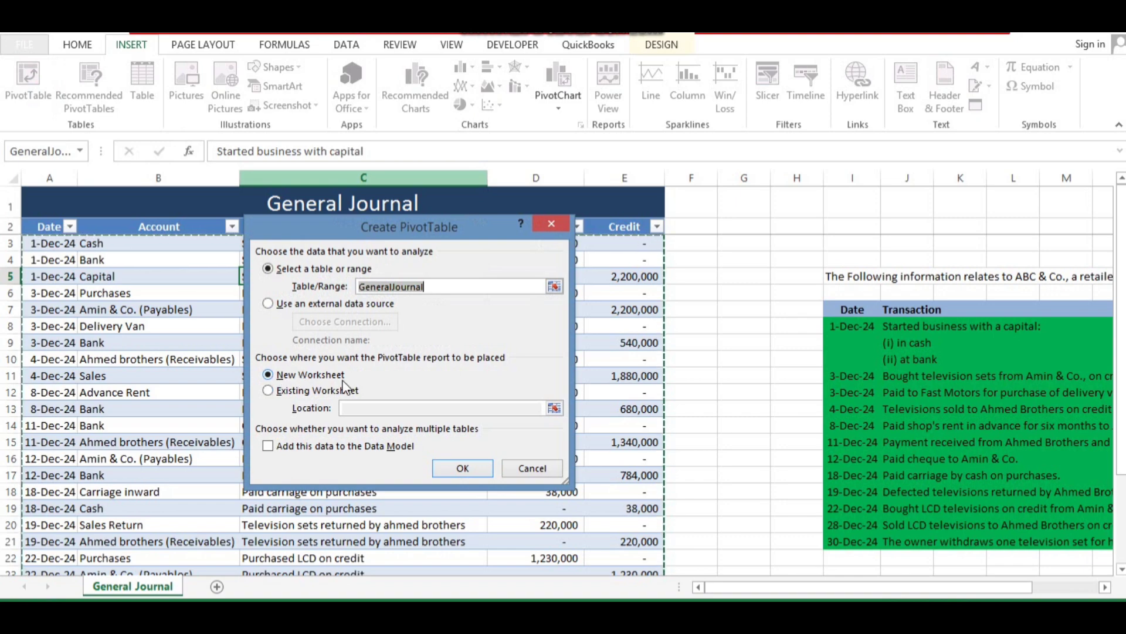
click(457, 473)
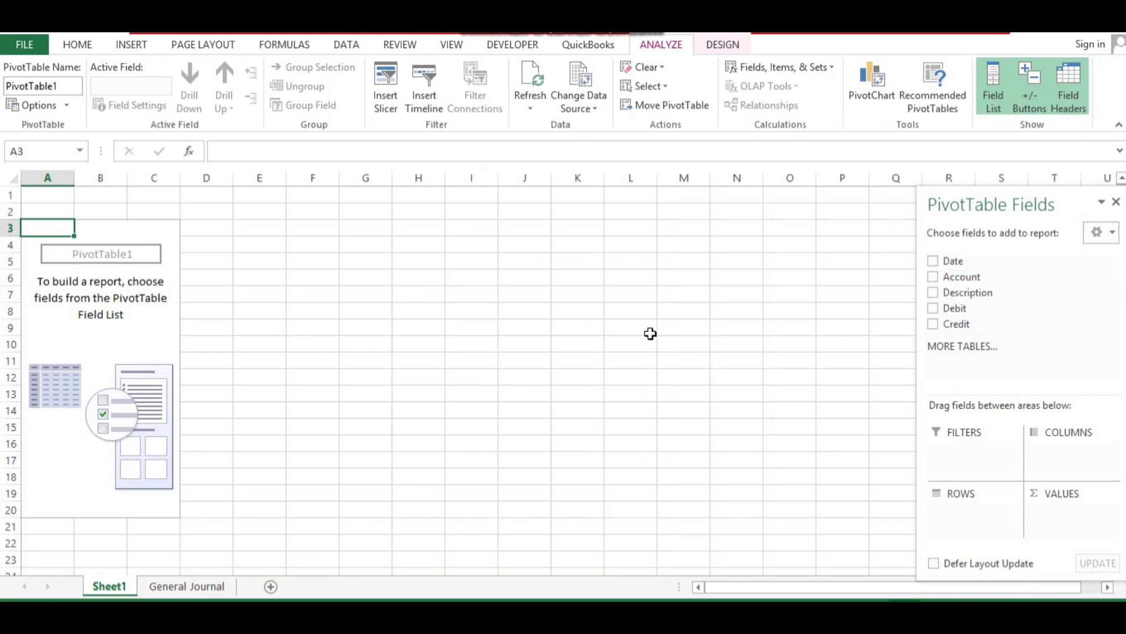
Step: Add the Date, Account, Description, Debit and Credit fields to the PivotTable
click(933, 262)
click(933, 276)
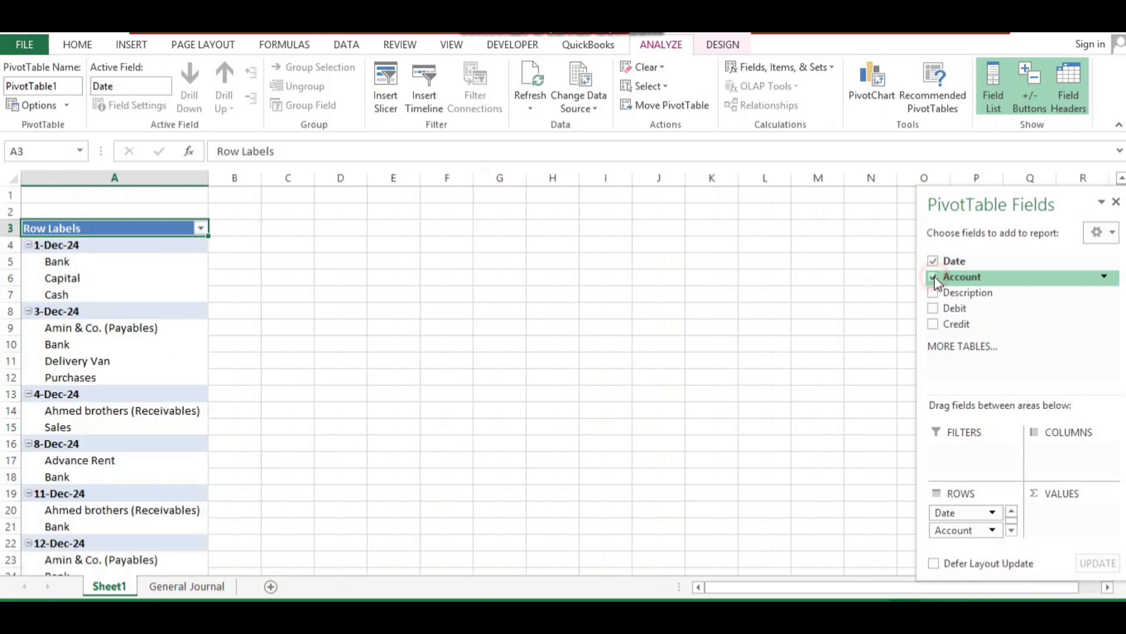
click(933, 293)
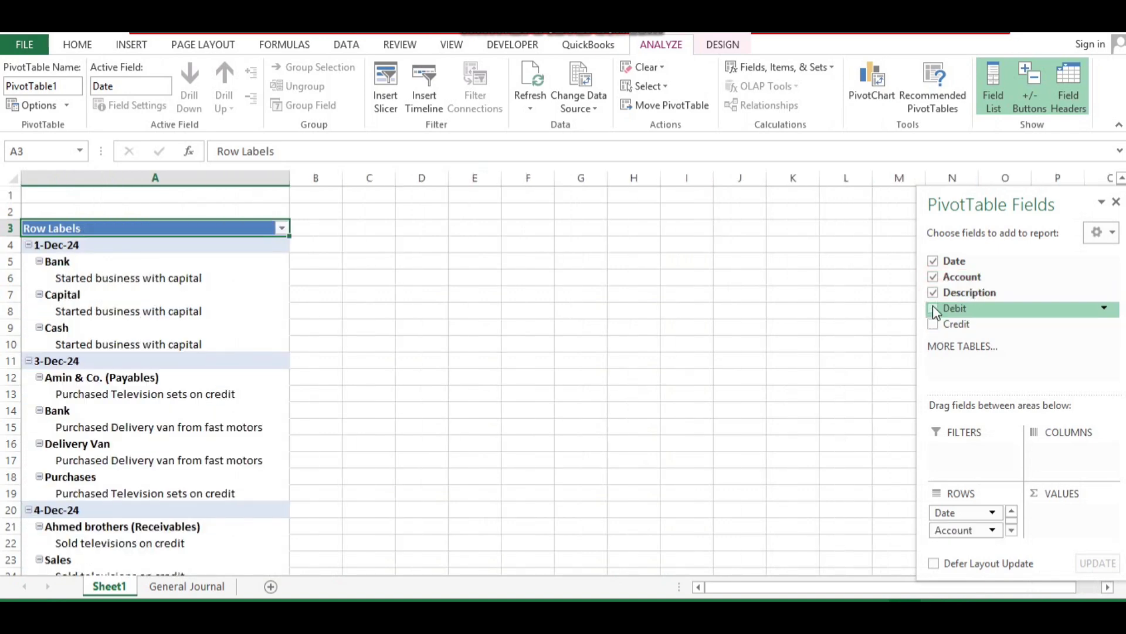
click(933, 308)
click(934, 325)
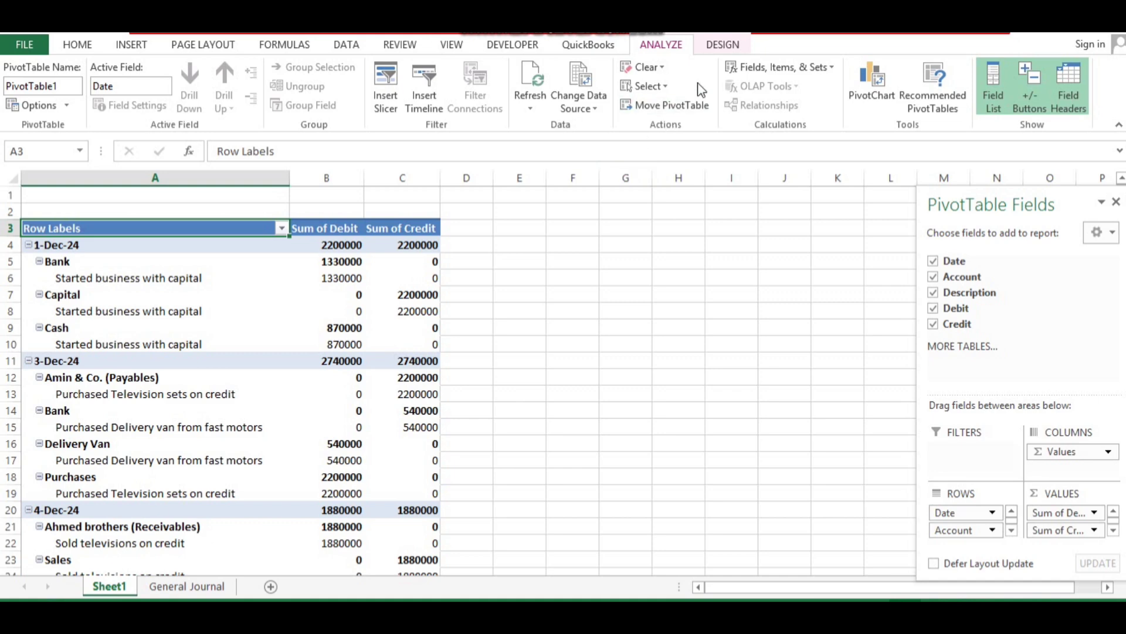
Step: Switch the PivotTable's report layout to tabular form
click(730, 51)
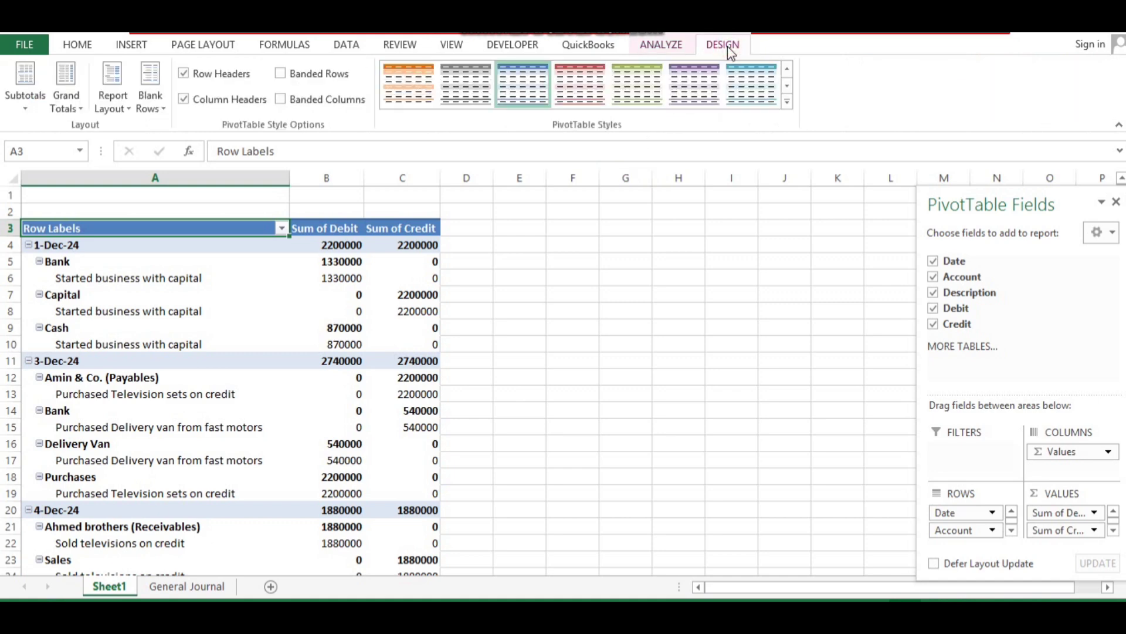
click(128, 110)
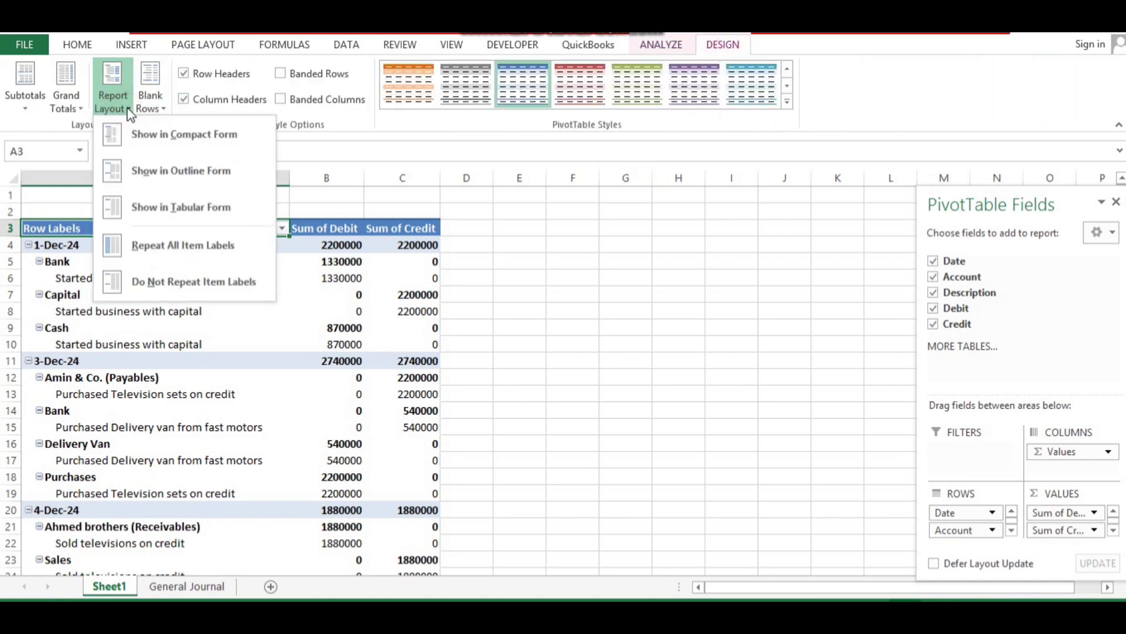
click(167, 208)
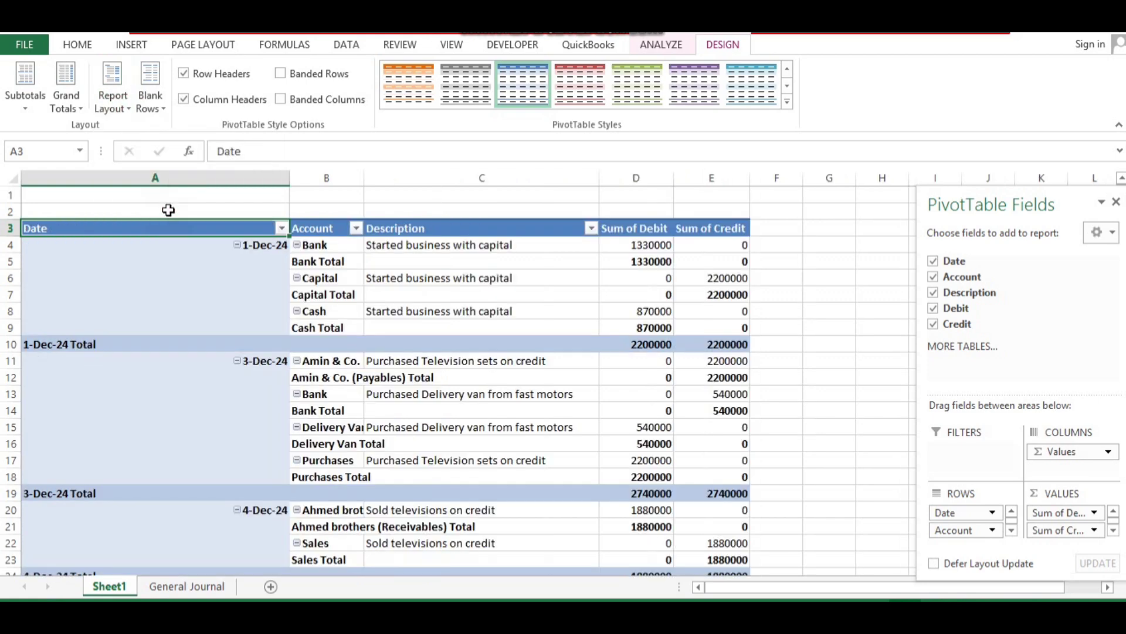
Step: Reorder the PivotTable's row fields so that Account comes before Date
mouse_move(611, 398)
drag(960, 531, 962, 530)
drag(963, 509, 963, 510)
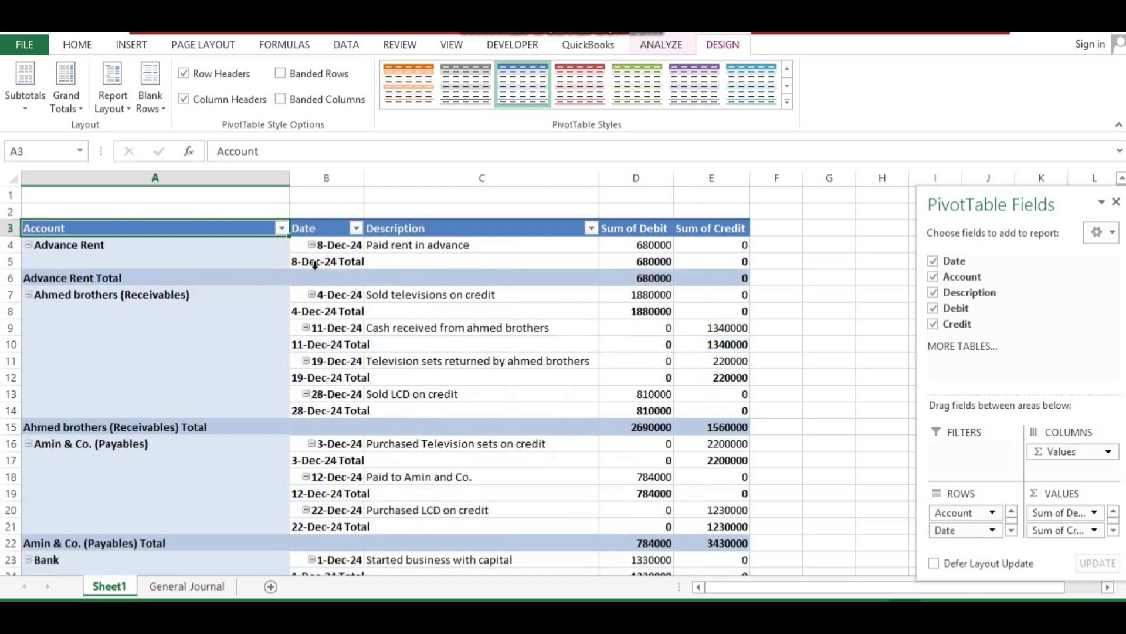
Step: Set the subtotals of the PivotTable's Date field to None
mouse_move(690, 263)
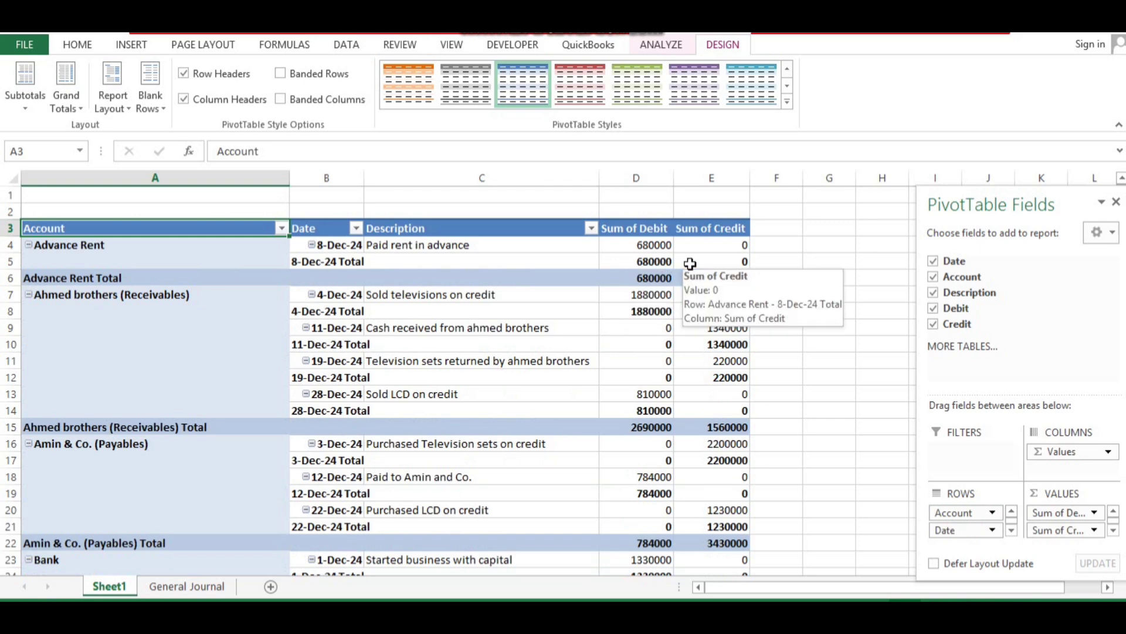
mouse_move(491, 313)
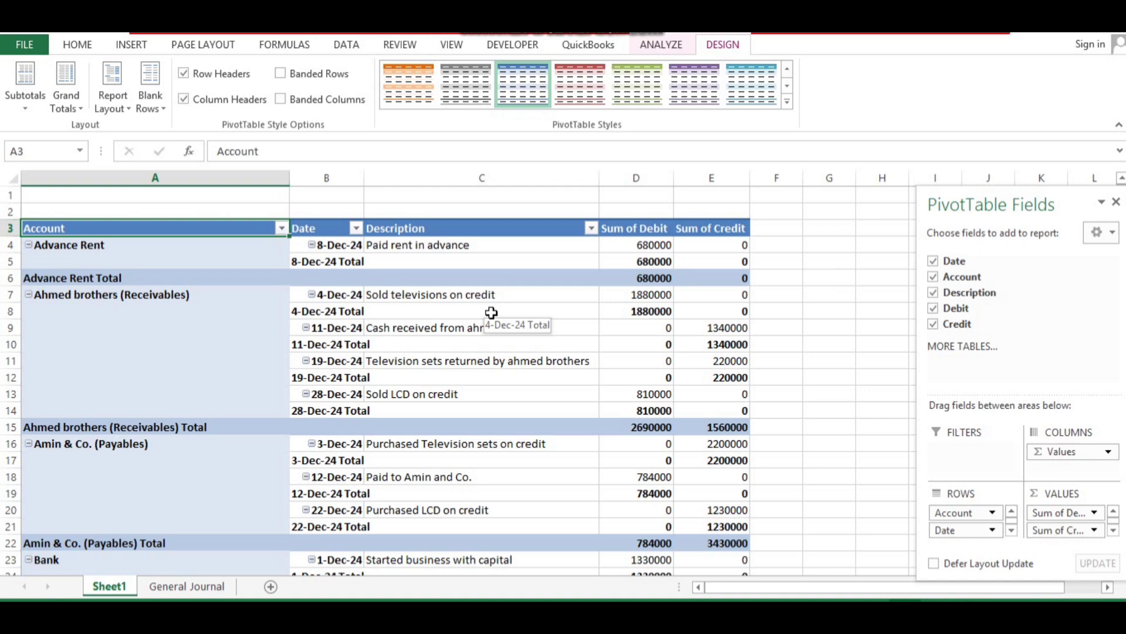
click(993, 531)
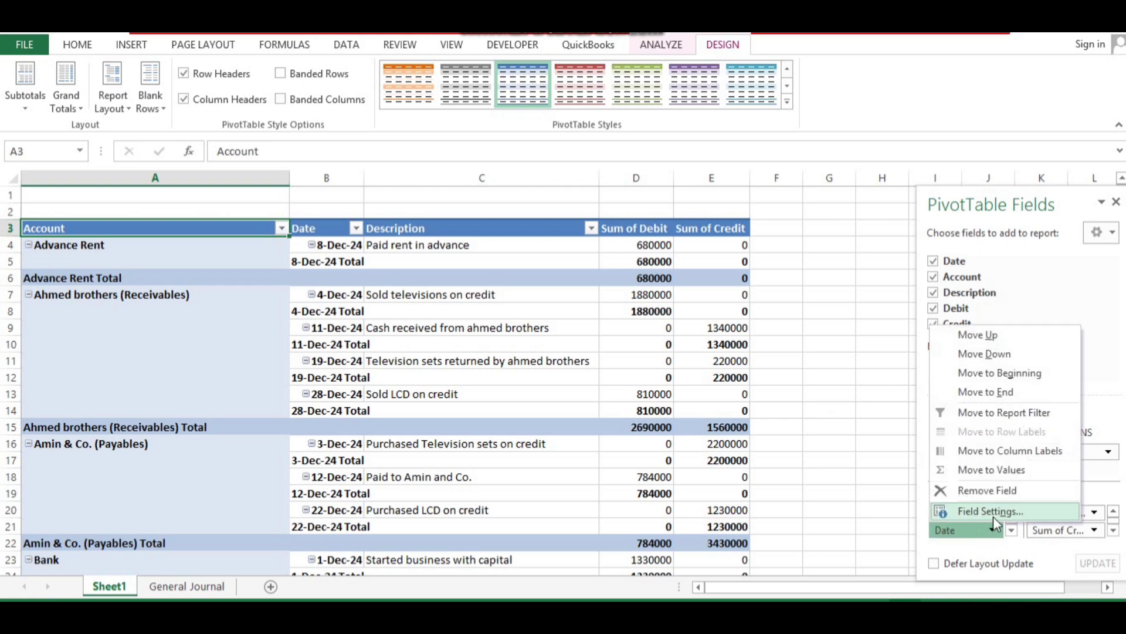
click(998, 512)
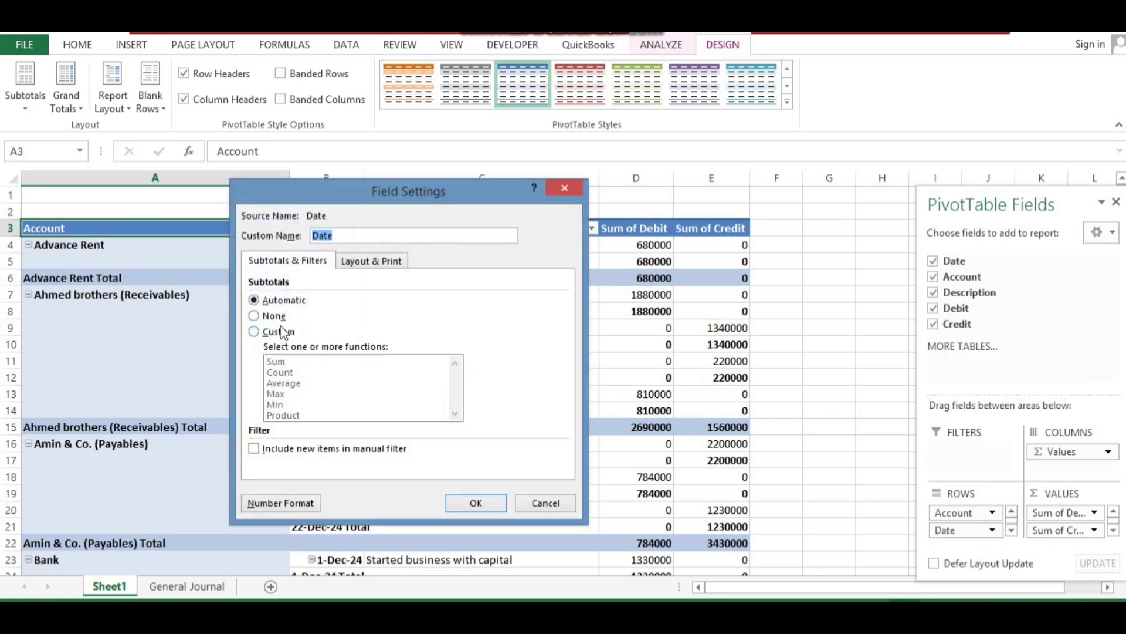
click(257, 317)
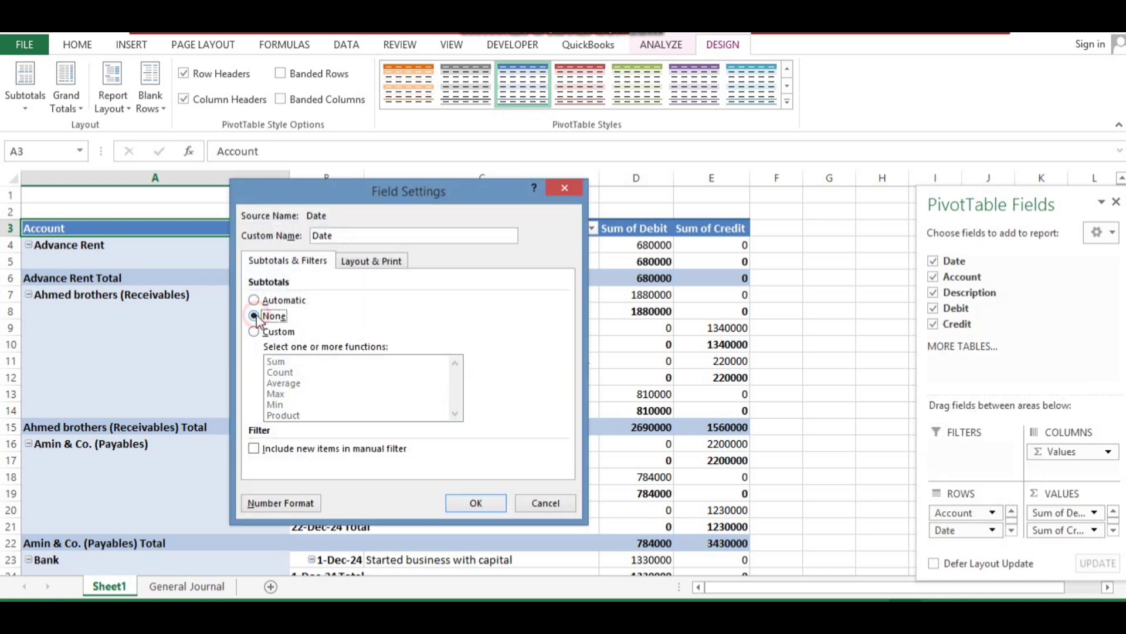
click(476, 504)
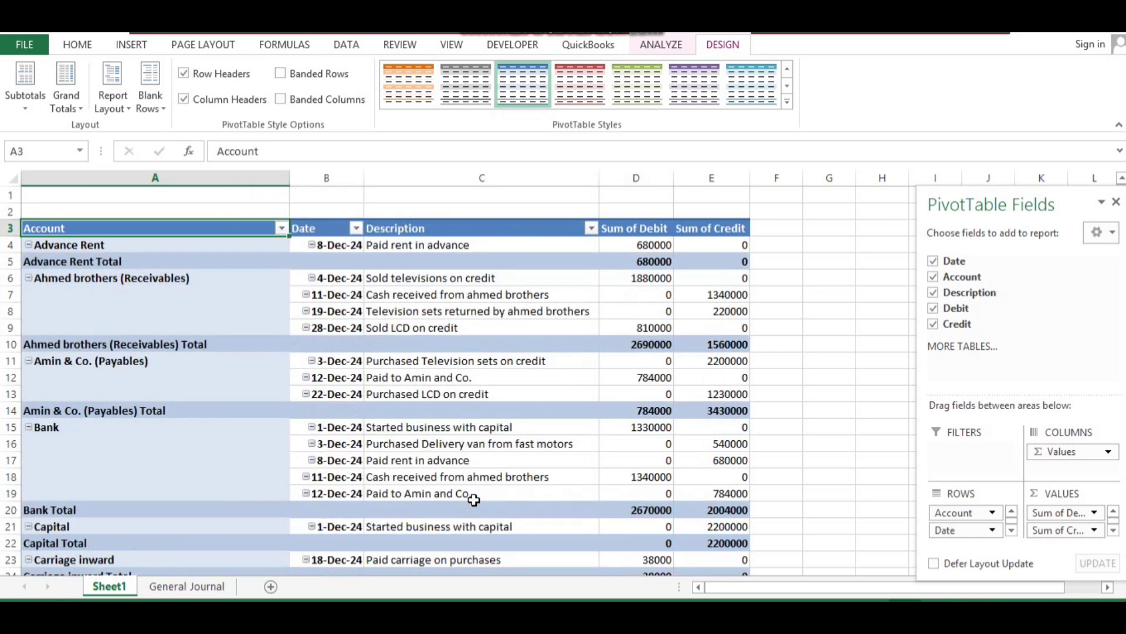
Step: Set the subtotals of the PivotTable's Description field to None
click(1012, 530)
click(992, 530)
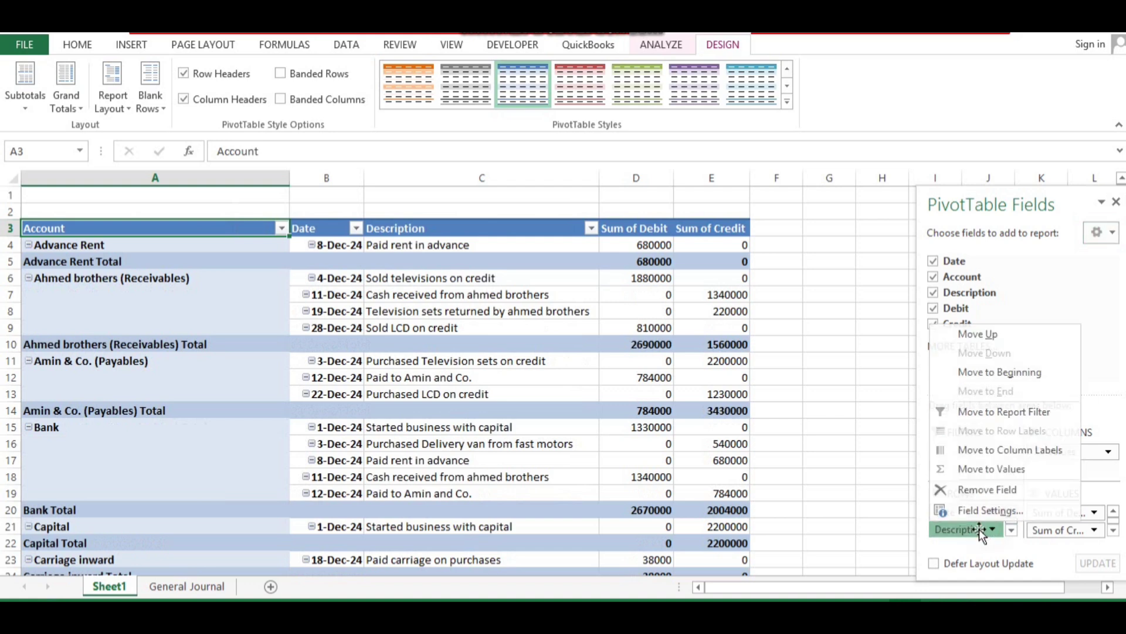
click(987, 511)
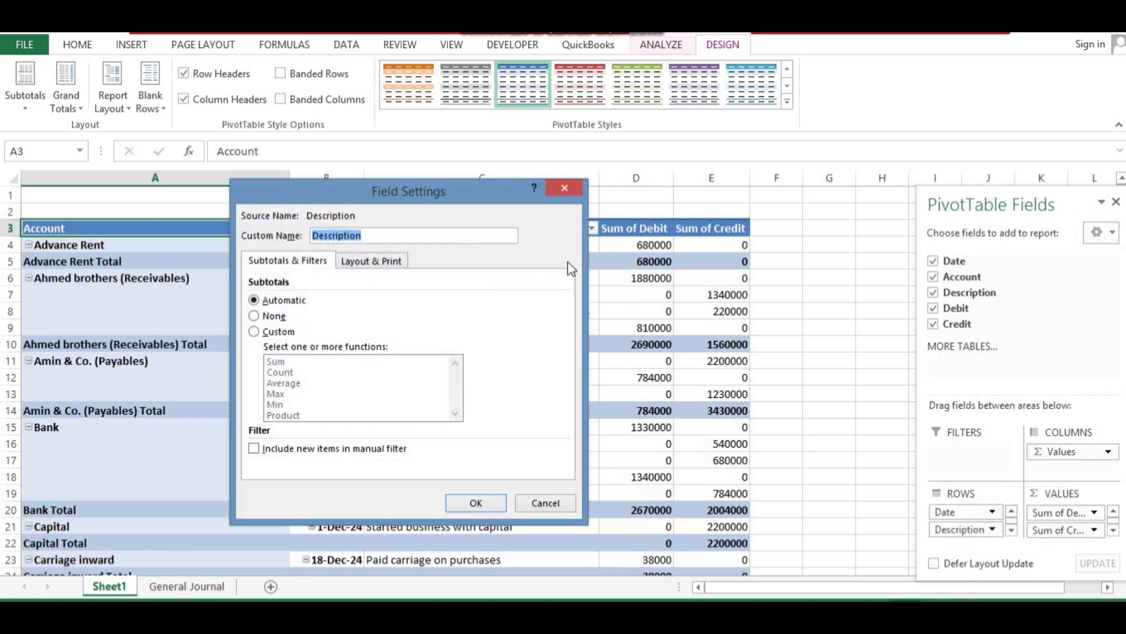
click(265, 317)
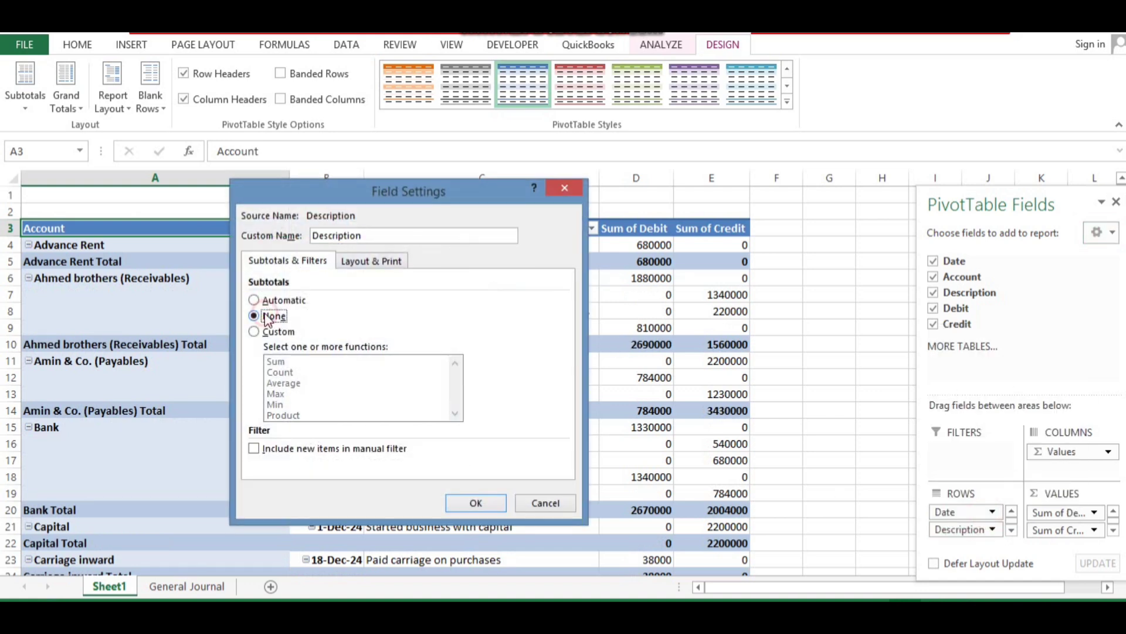
click(474, 502)
Step: Check the Account field's subtotal setting and leave it on Automatic
click(1011, 511)
click(992, 512)
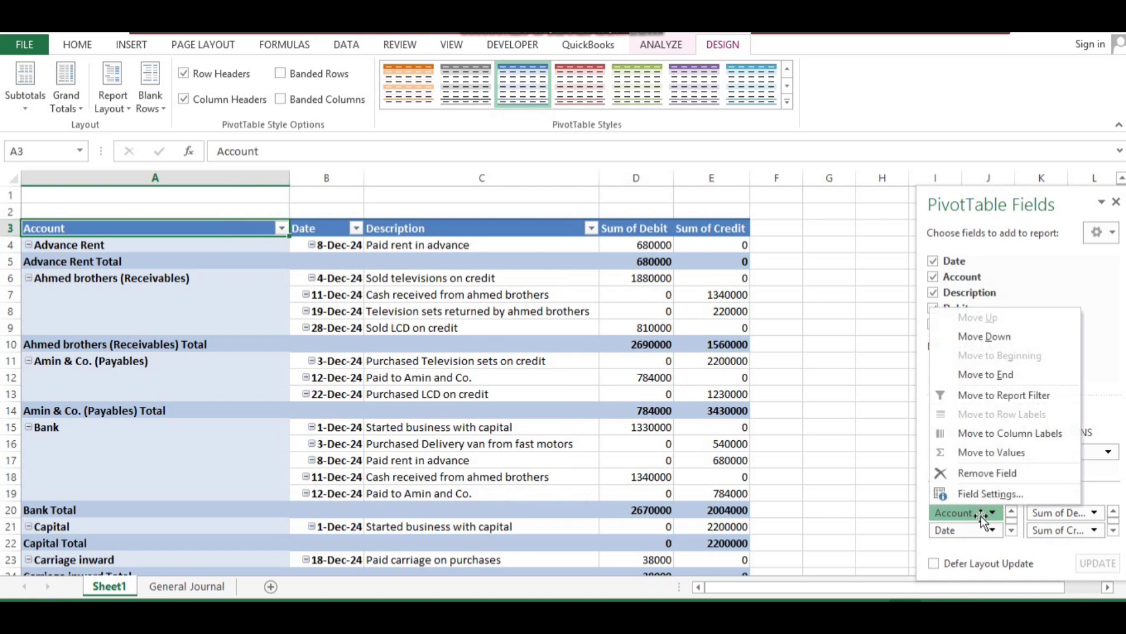
click(986, 495)
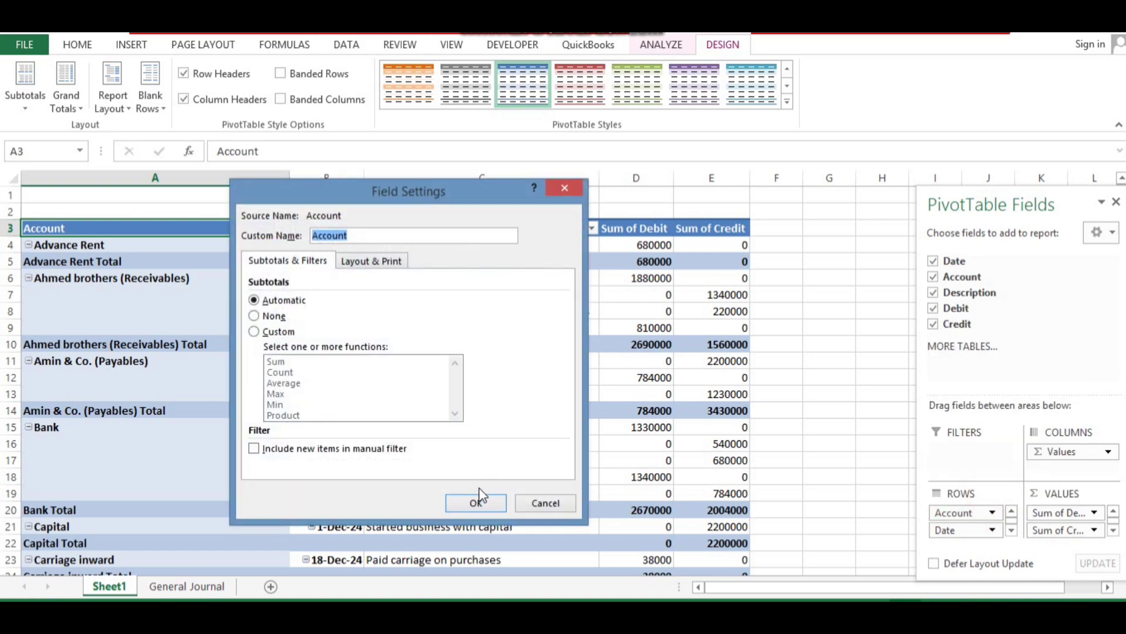
click(476, 503)
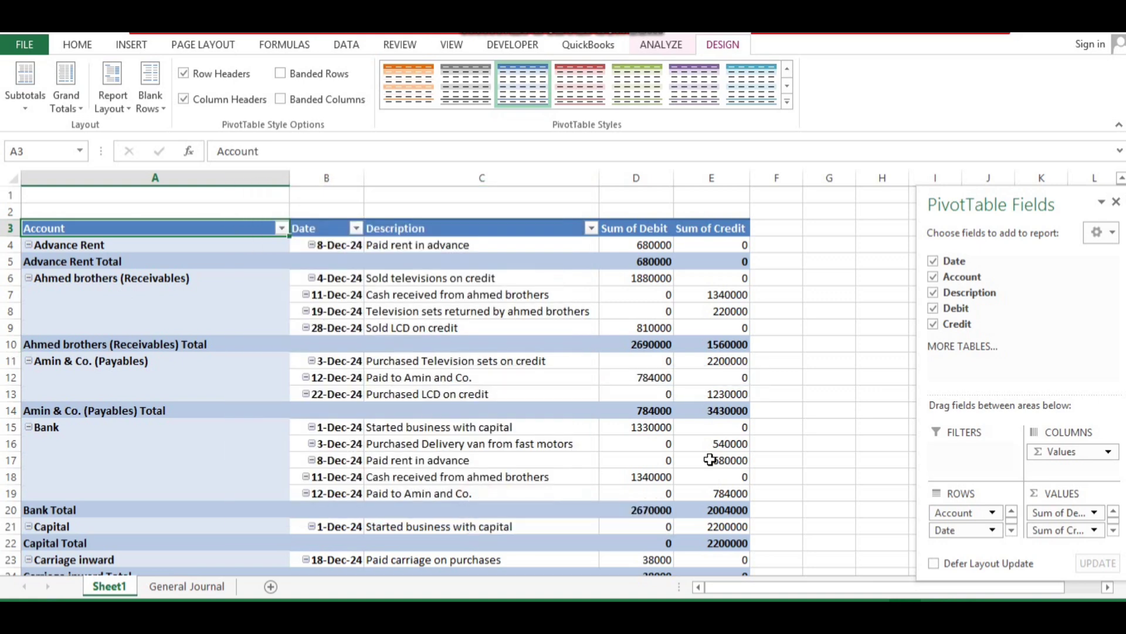
Step: Configure the Account field to insert a blank line after each item label
click(993, 512)
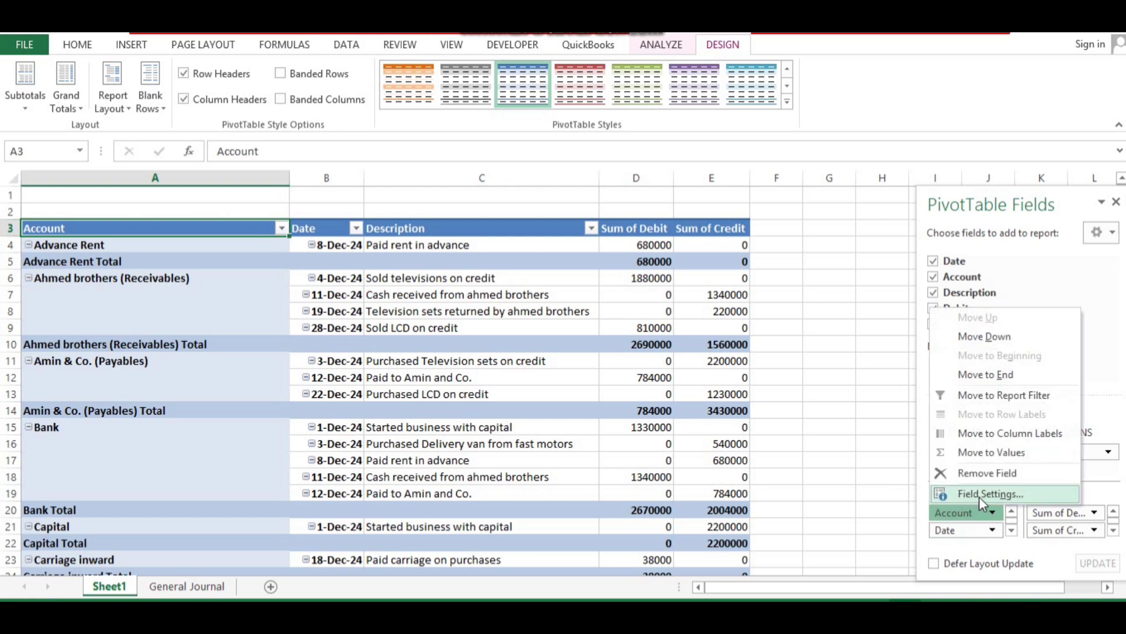
click(981, 495)
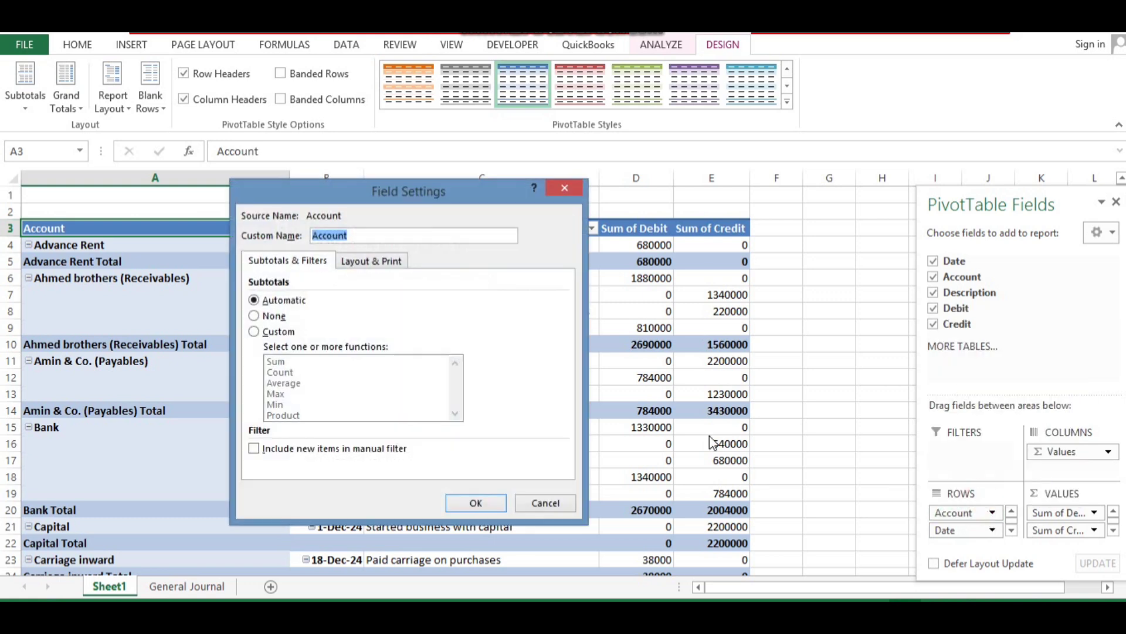
click(392, 265)
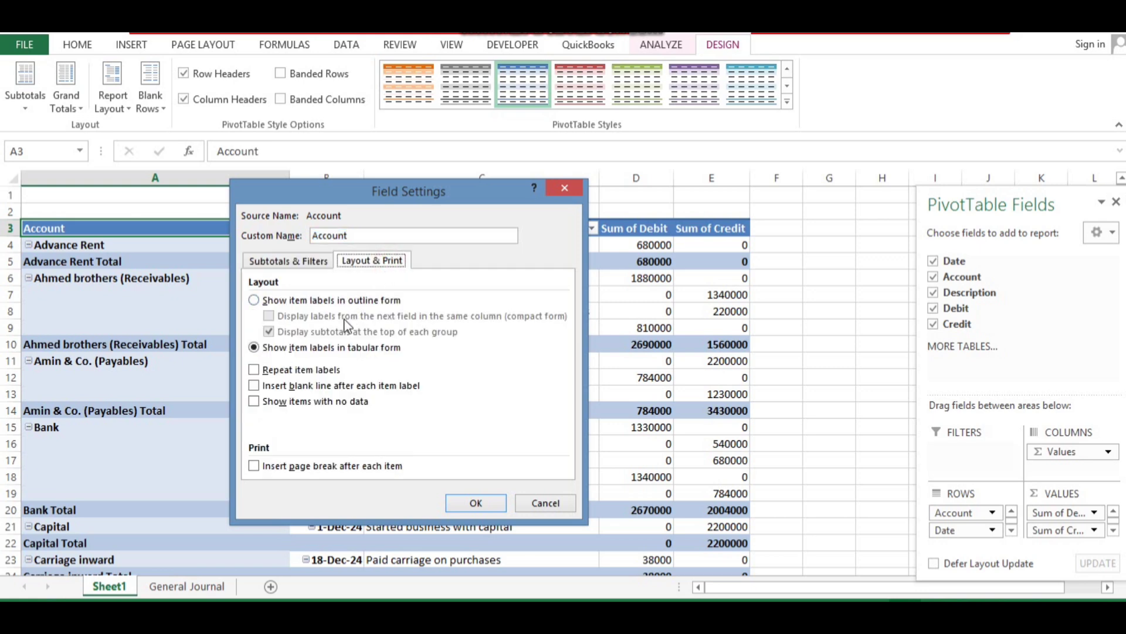
click(254, 386)
click(477, 503)
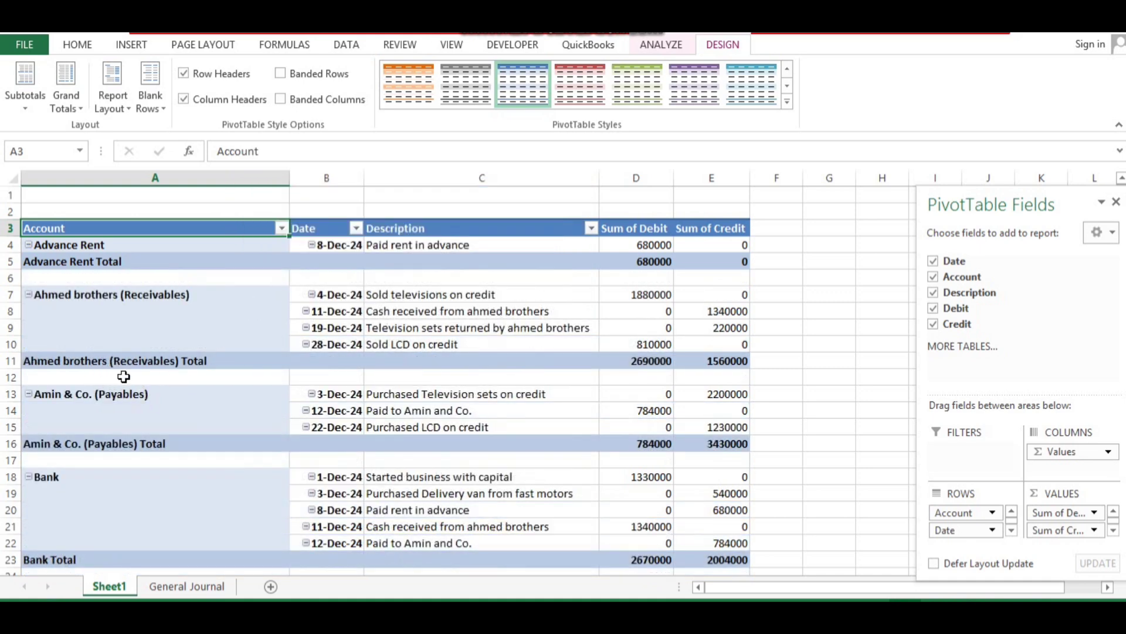
Step: Merge and center cells A1:E1 above the PivotTable and enter the title Ledgers
click(155, 196)
key(shift+Right)
key(shift+Right)
key(shift+Right)
key(shift+Right)
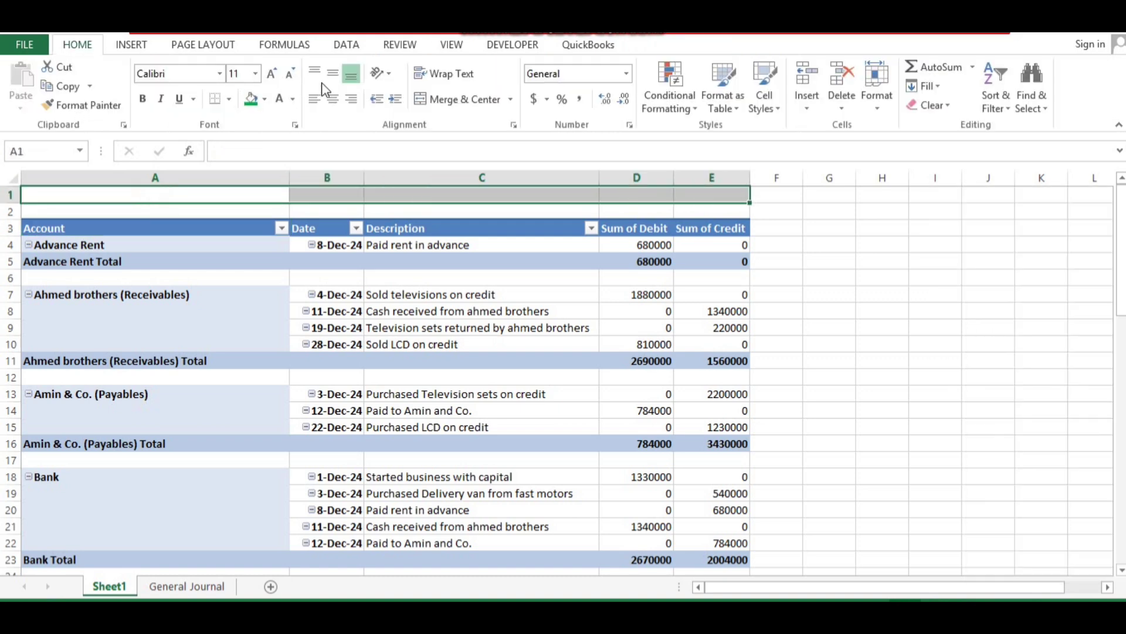
click(449, 101)
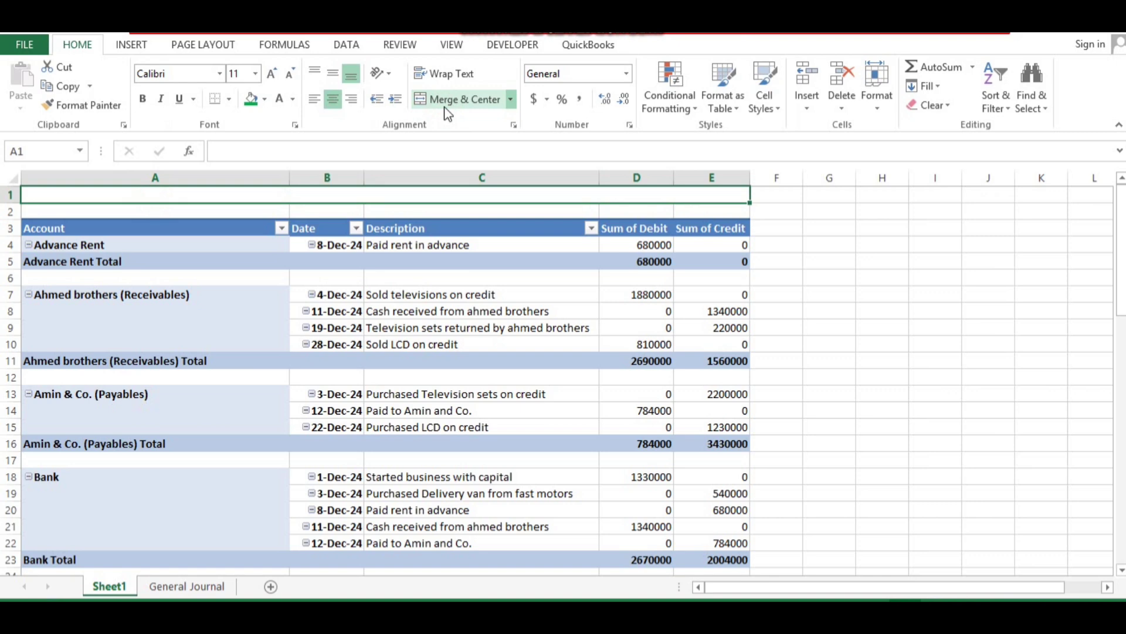
text(Ledgers)
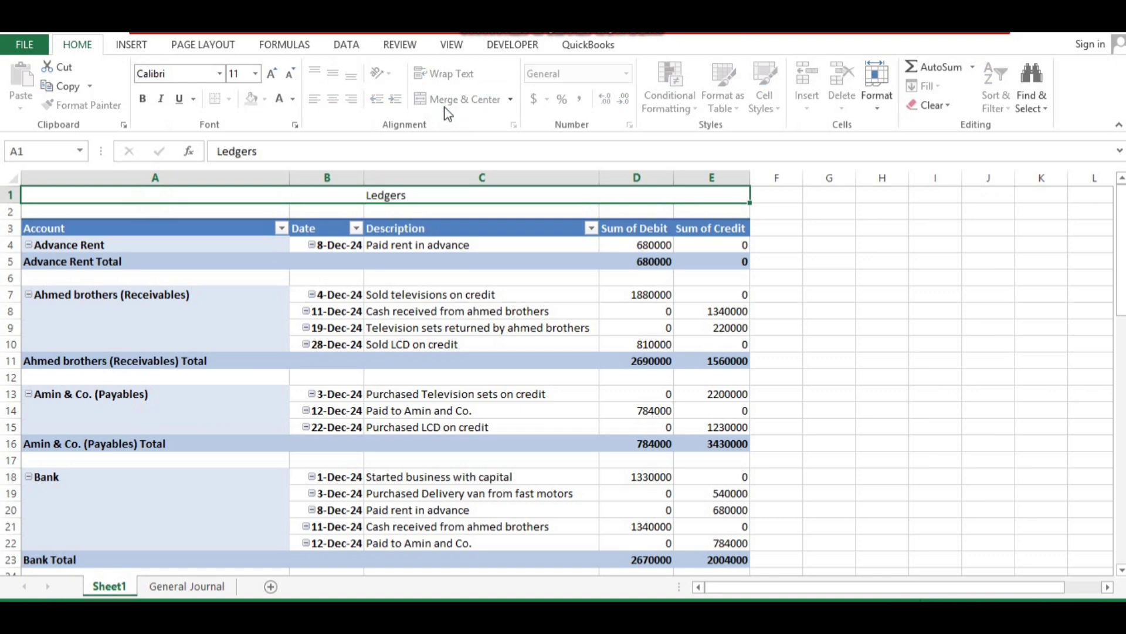
key(ctrl+Return)
Step: Increase the font size of the title in row 1 to 22
click(272, 75)
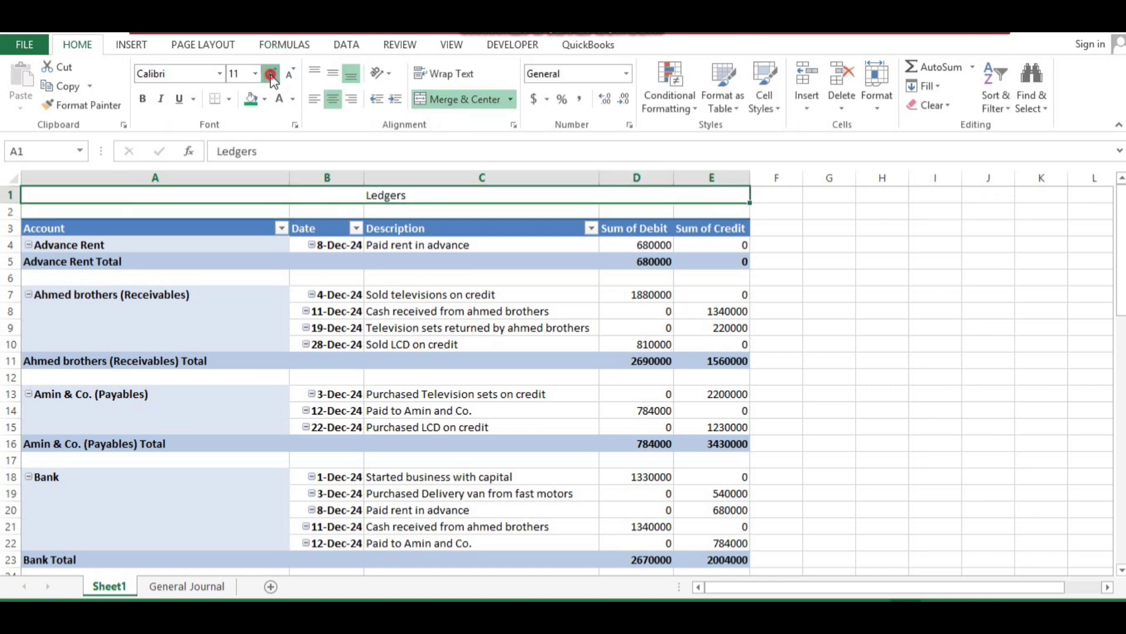
click(273, 75)
click(273, 75)
click(273, 75)
click(272, 75)
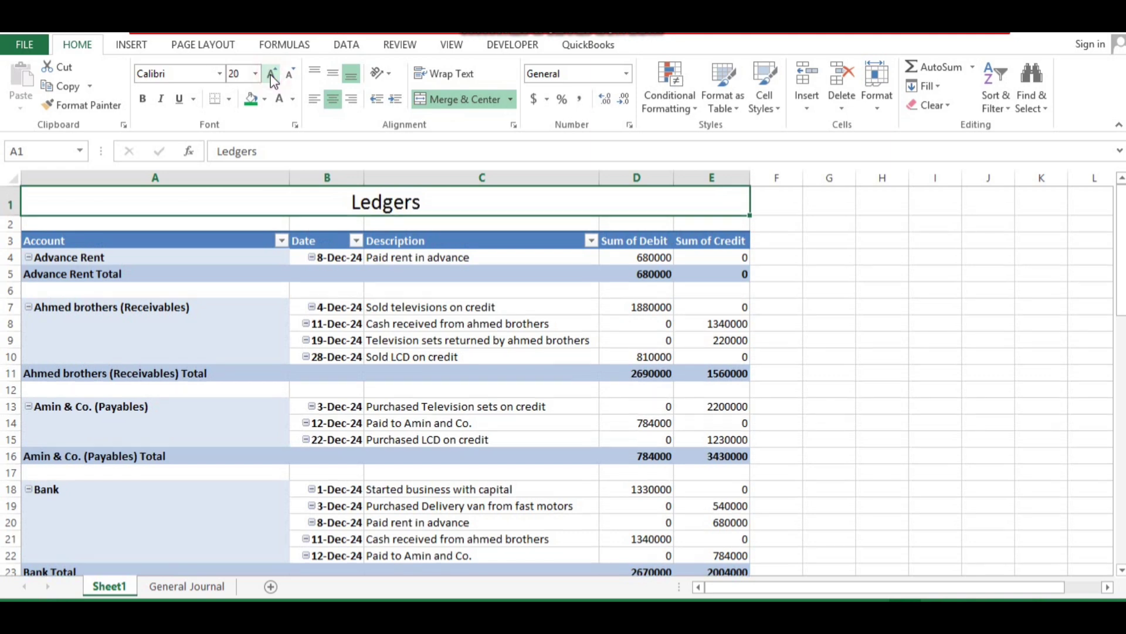
click(272, 75)
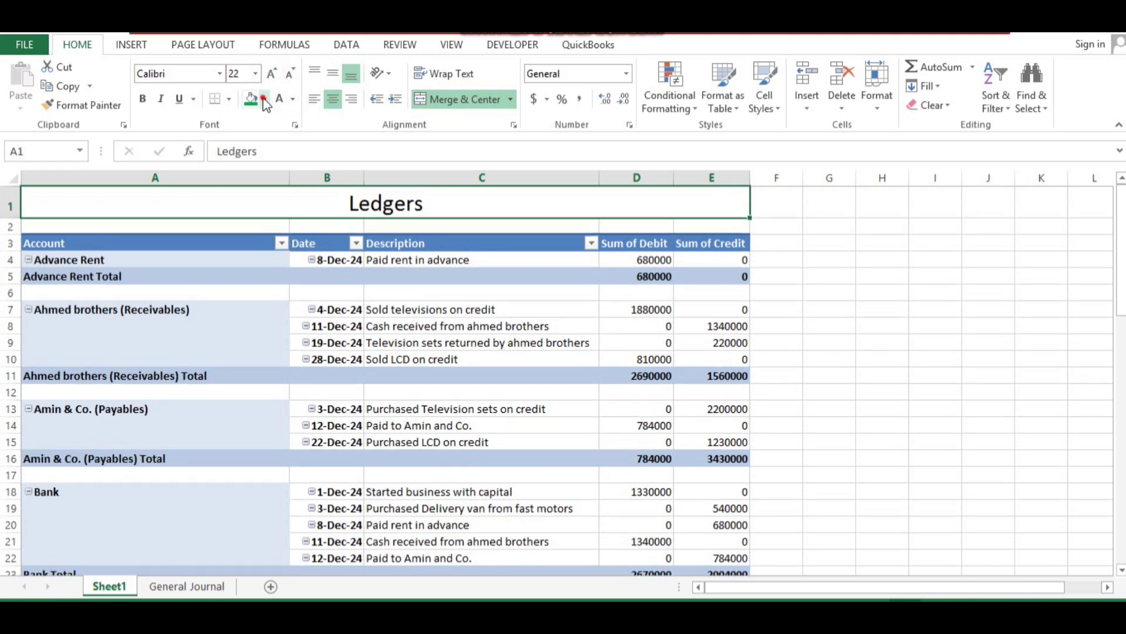
Step: Give the title cell a dark blue fill and white text
click(264, 99)
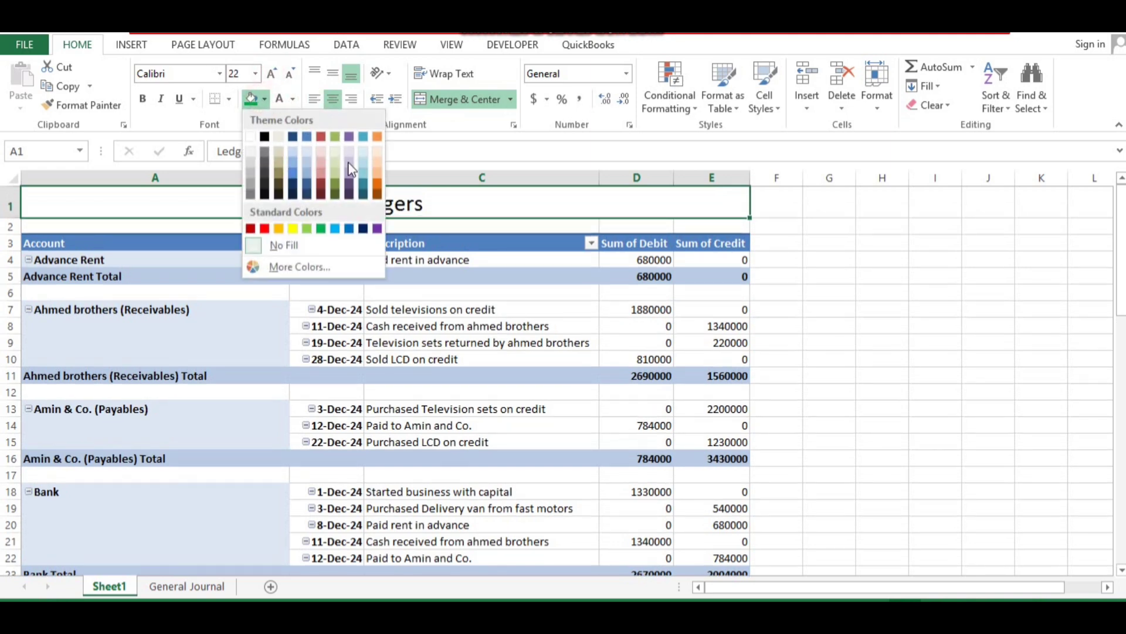
click(304, 195)
click(292, 99)
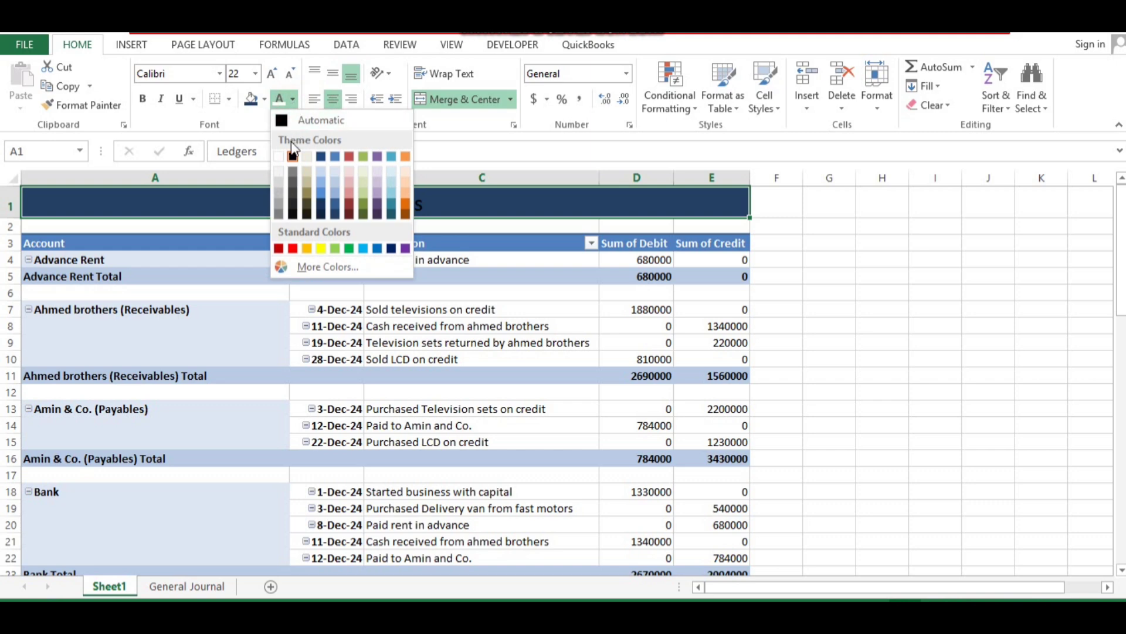
click(279, 156)
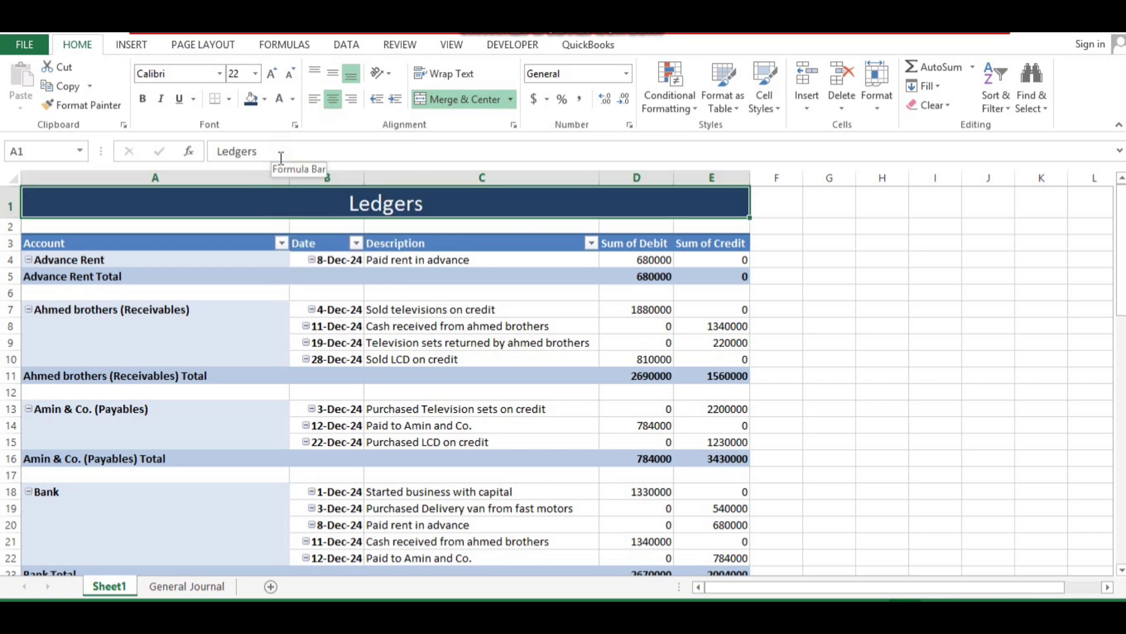
Step: Insert a calculated field named Balance in the PivotTable with the formula Debit minus Credit
key(Return)
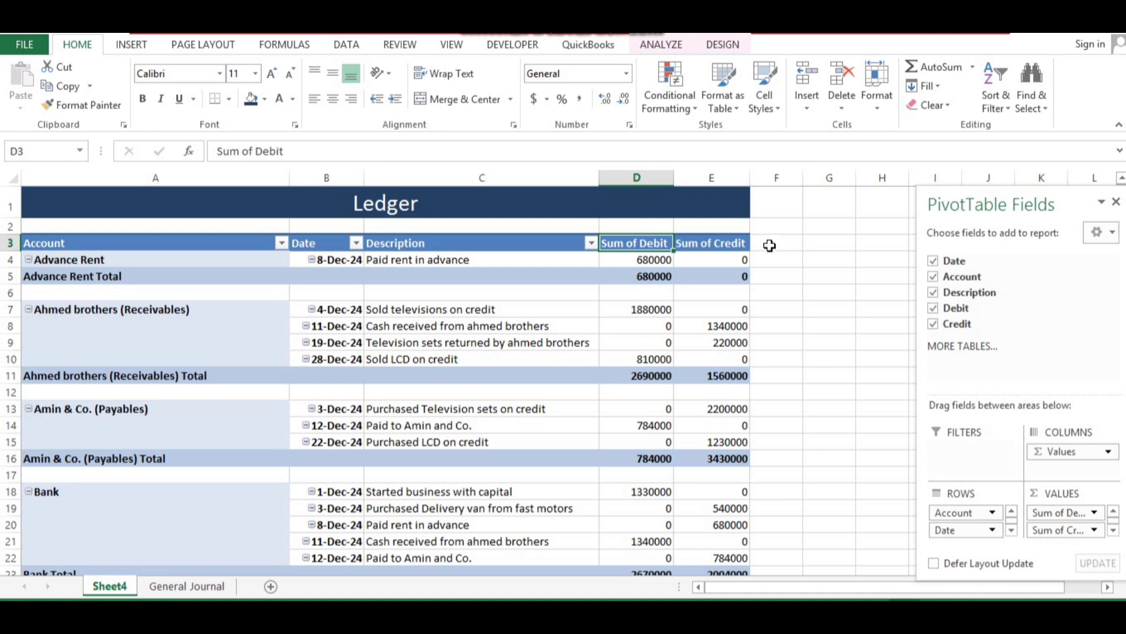
click(671, 52)
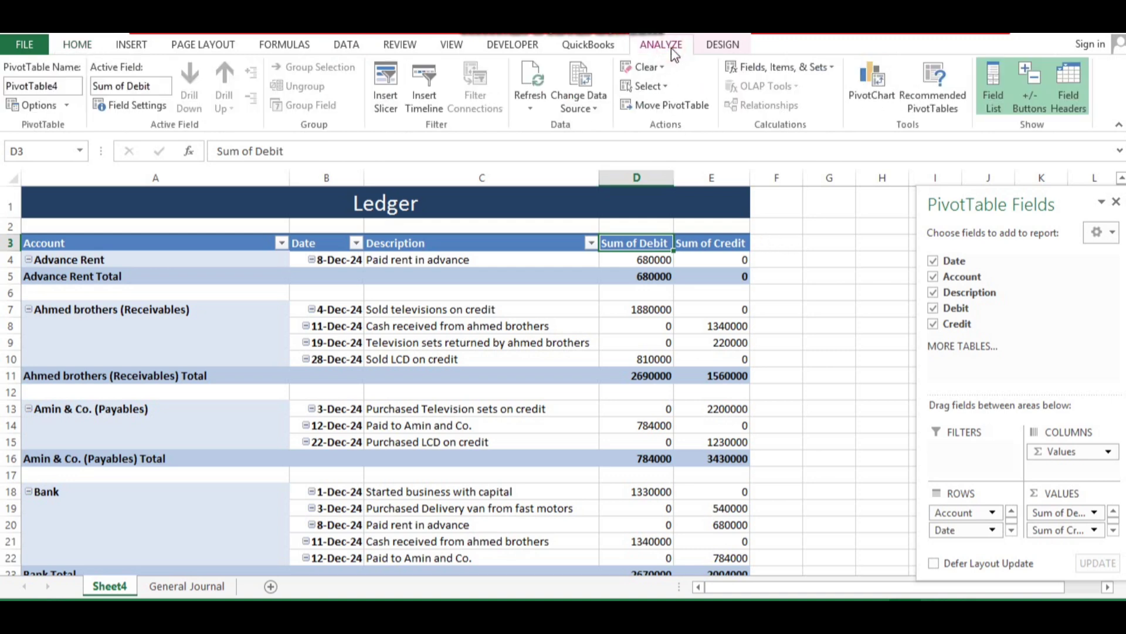
click(759, 68)
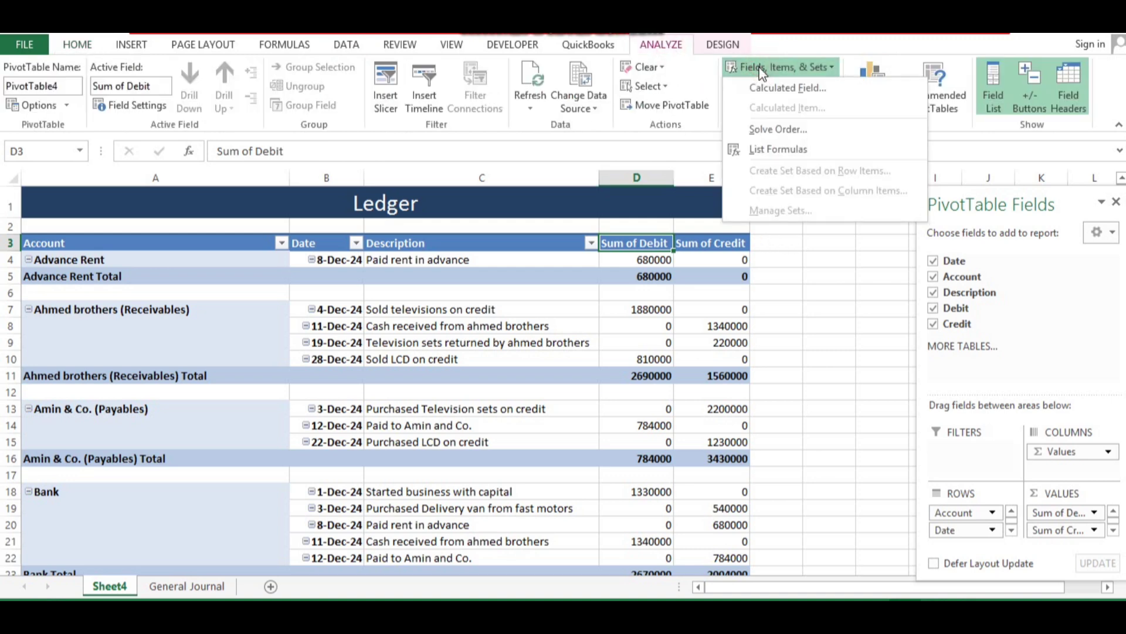
click(766, 88)
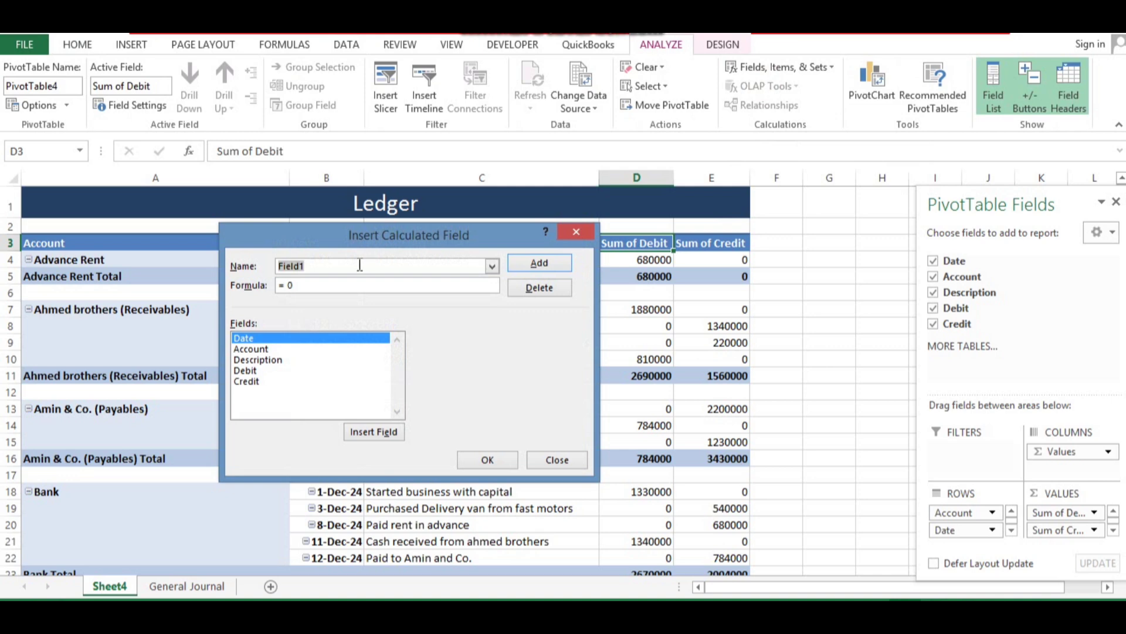
text(Balance)
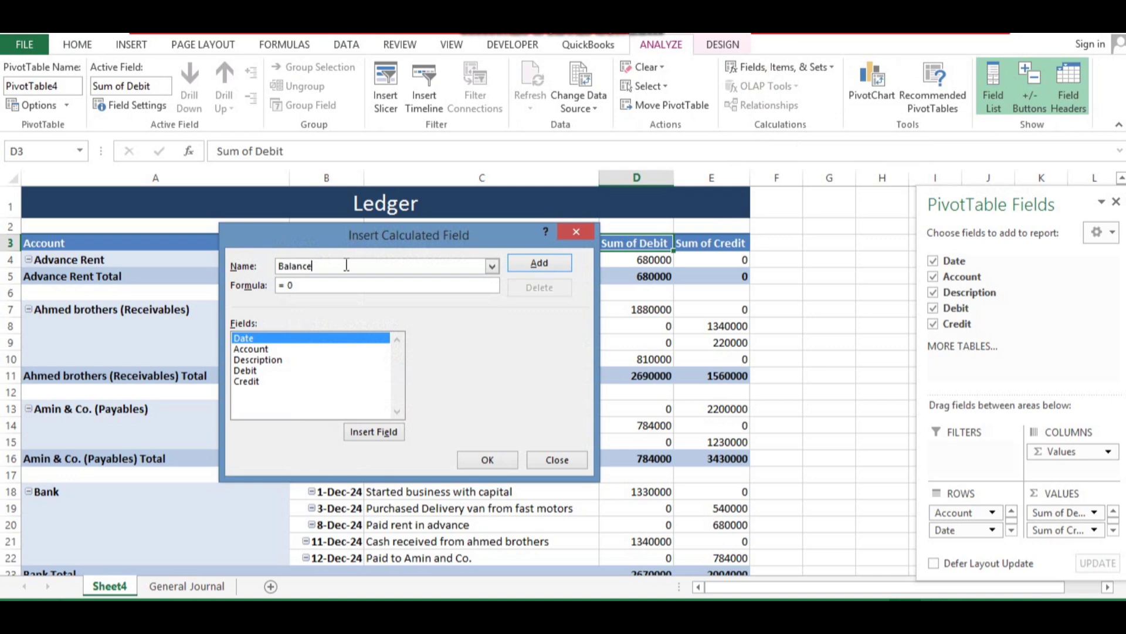
click(343, 284)
click(255, 370)
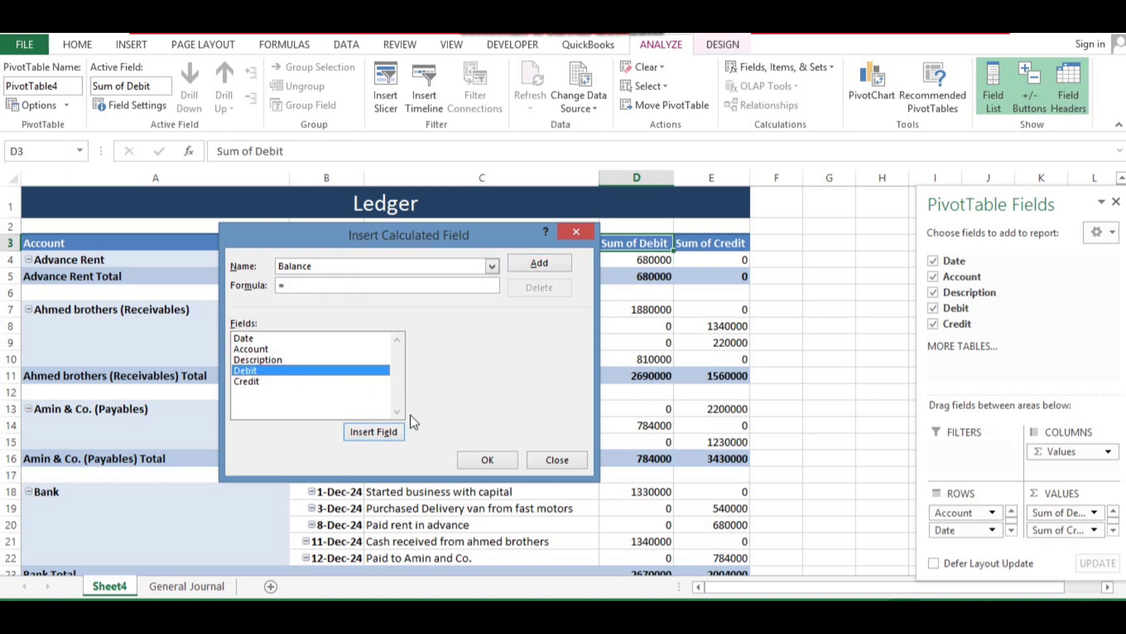
double_click(249, 370)
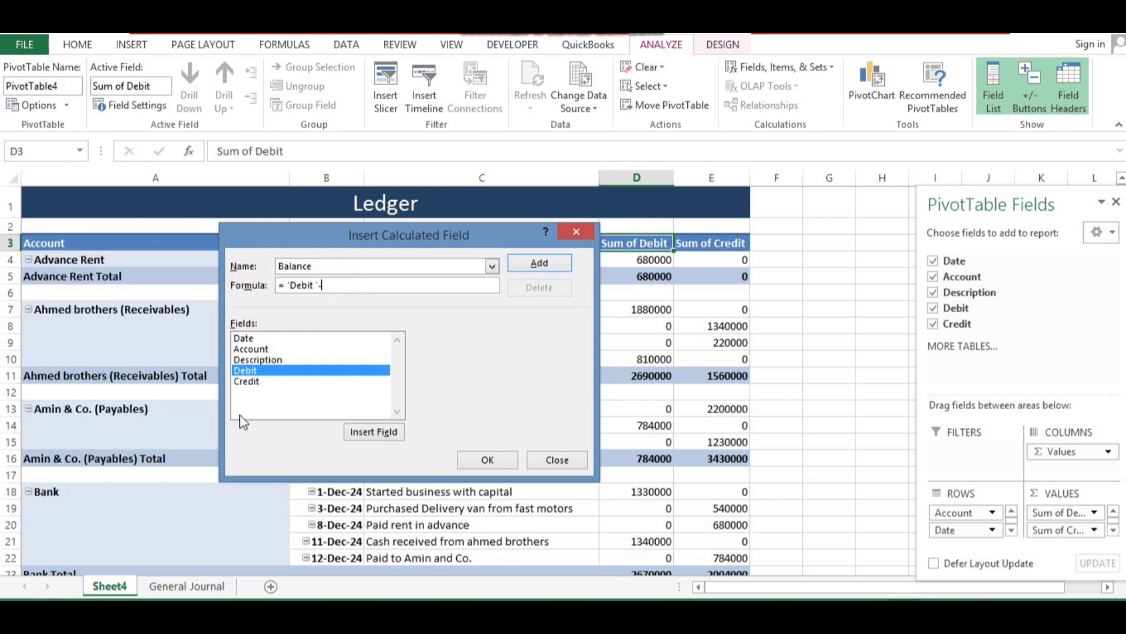
double_click(256, 382)
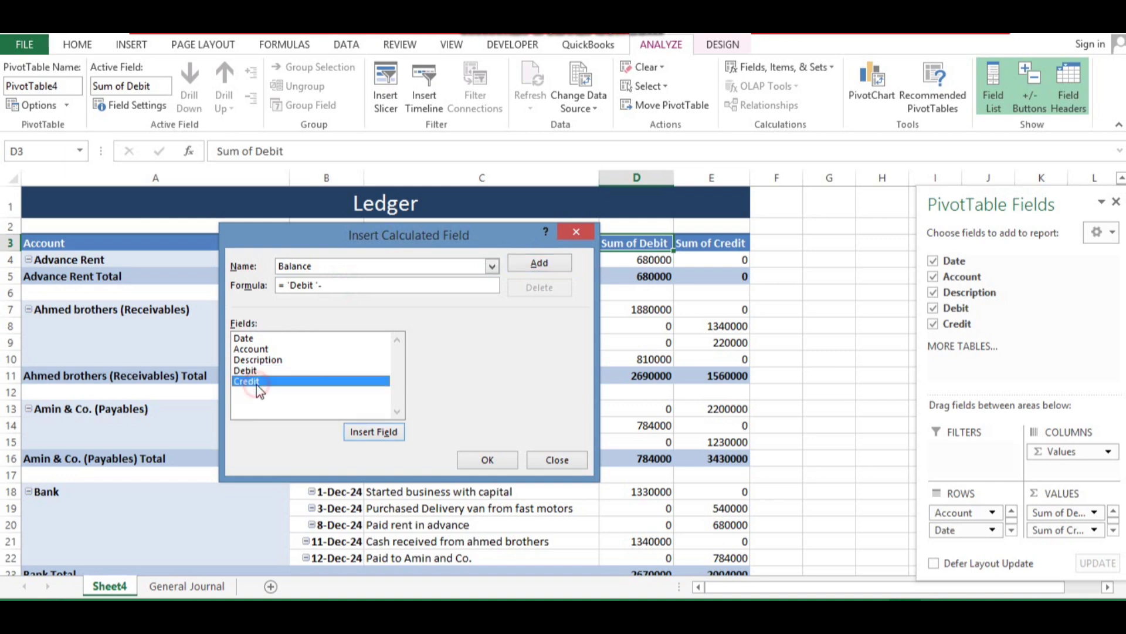
click(496, 460)
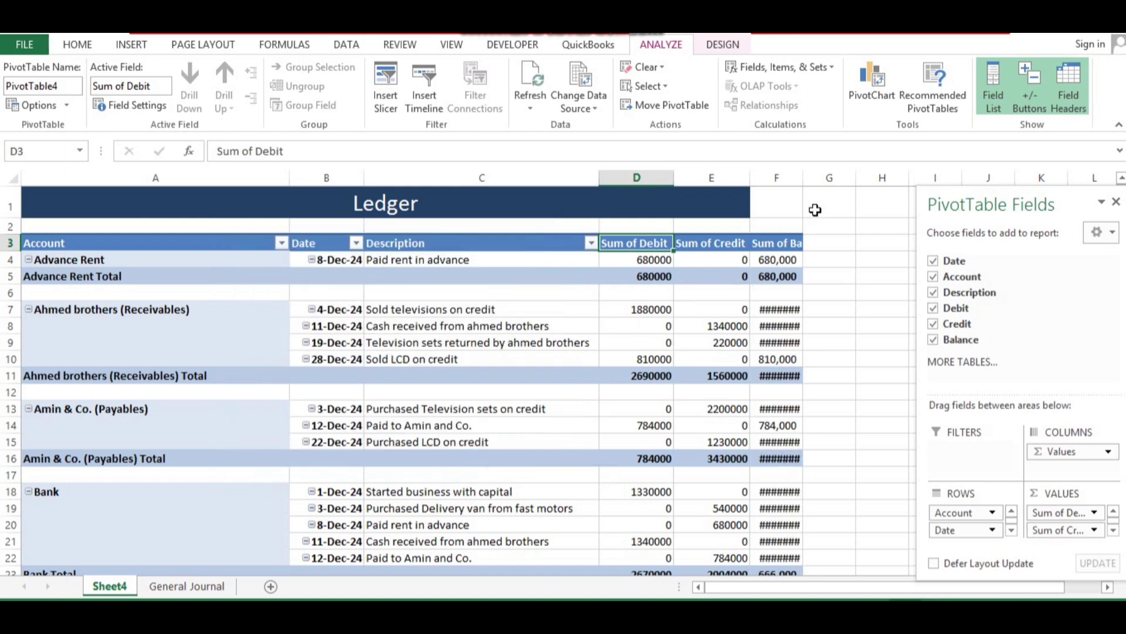
Step: Widen column F so the Sum of Balance heading and figures fit
drag(801, 182, 837, 182)
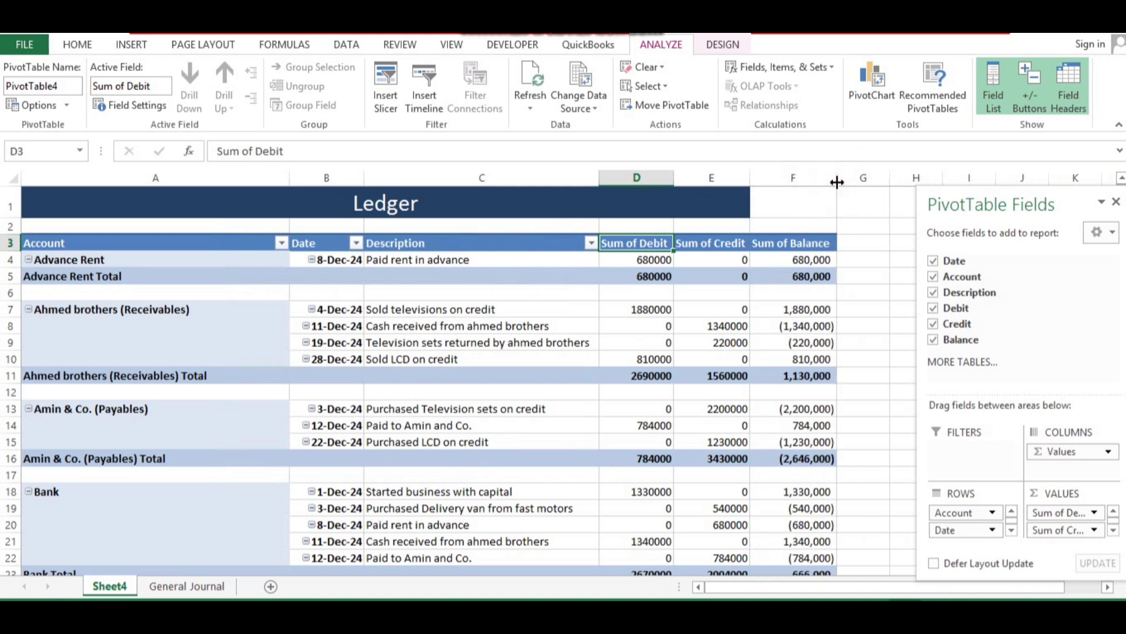
key(Page_Down)
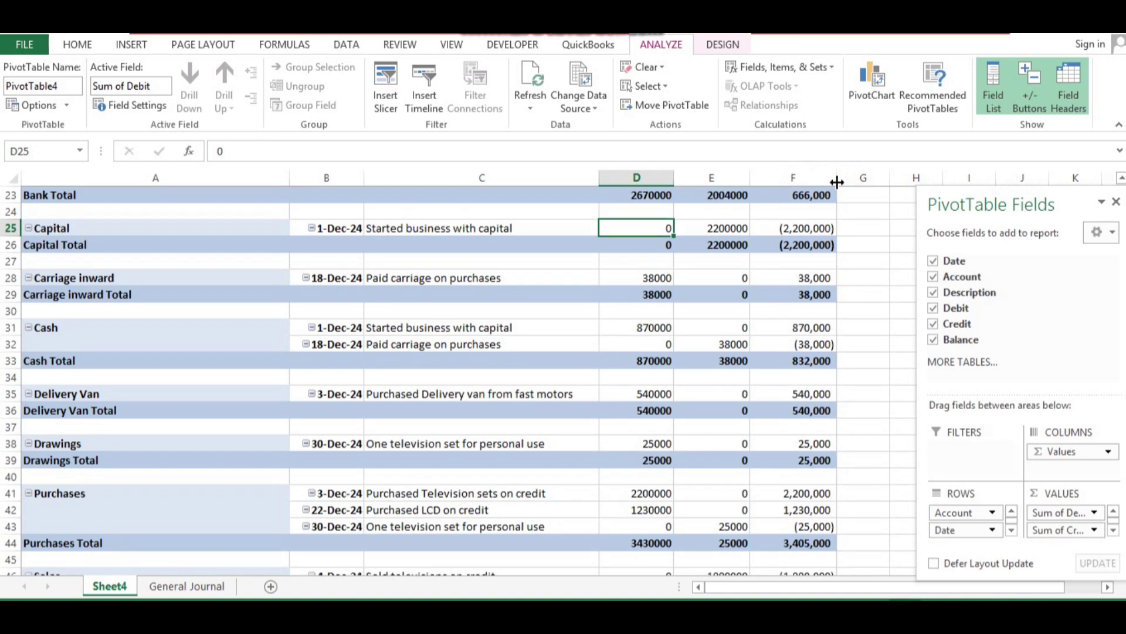
key(Page_Up)
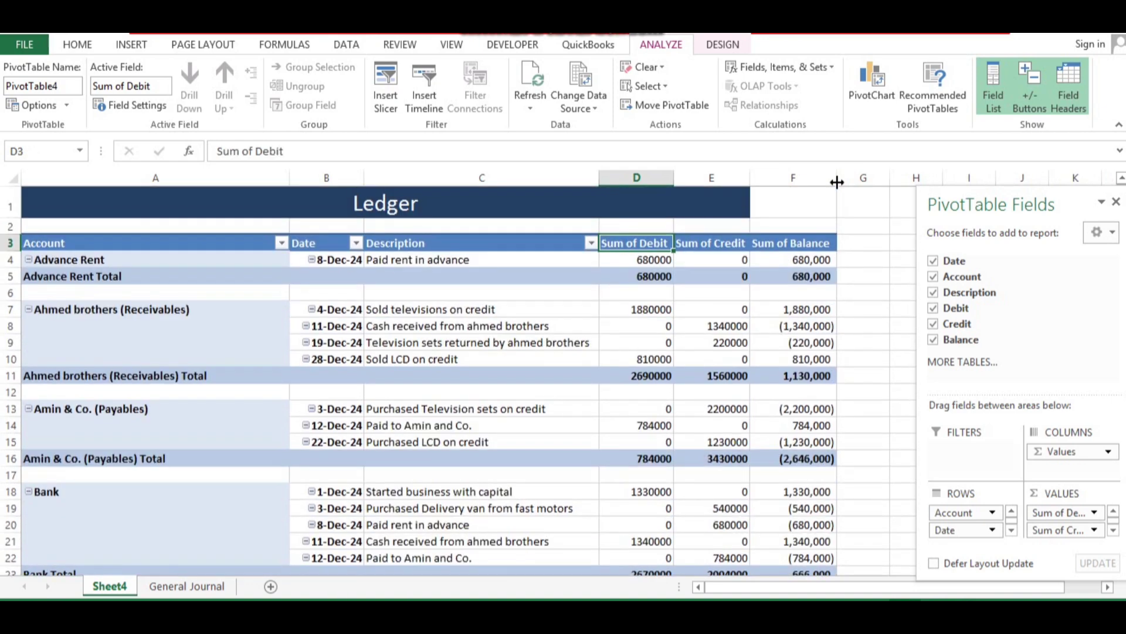
Step: Unmerge the Ledger title and merge and center it again across A1:F1 to span the balance column
click(644, 196)
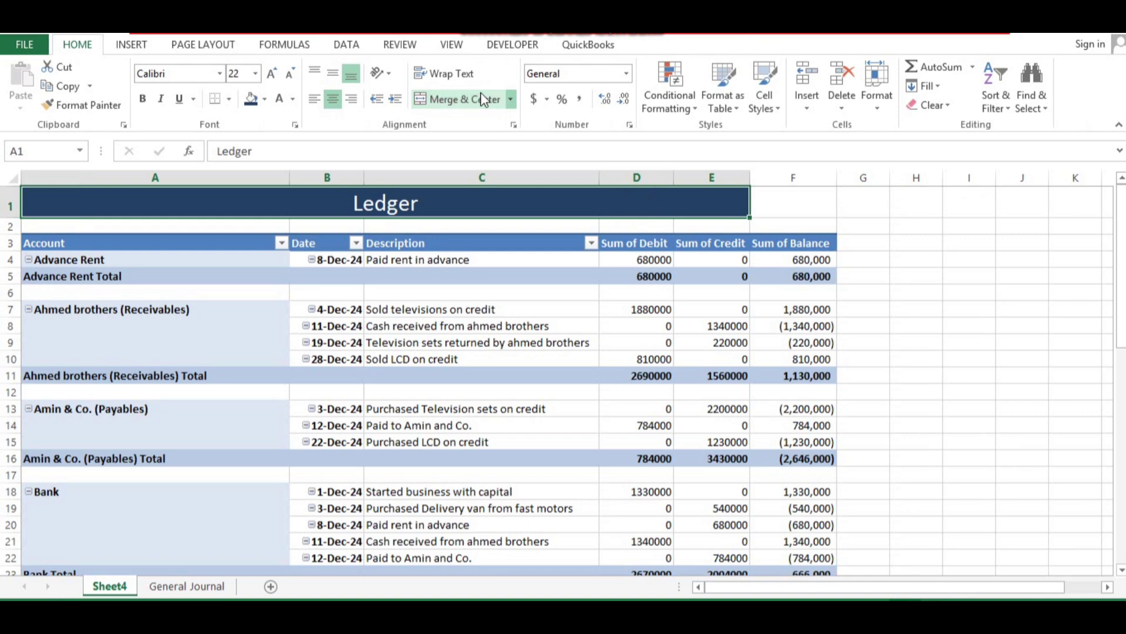
click(481, 92)
key(alt)
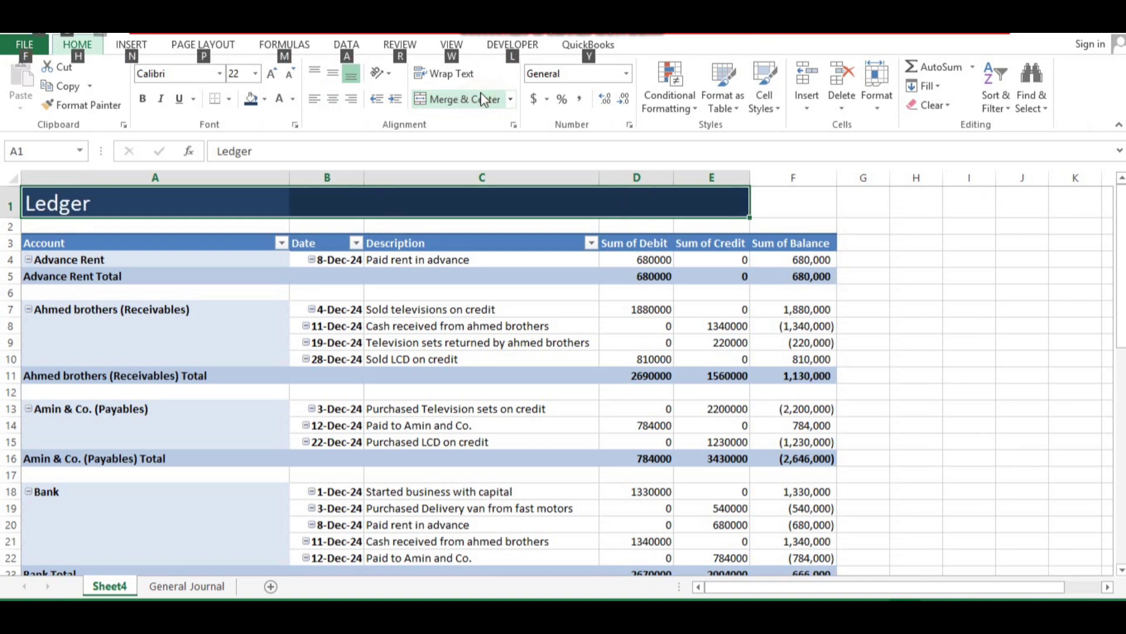
key(alt)
key(shift+Right)
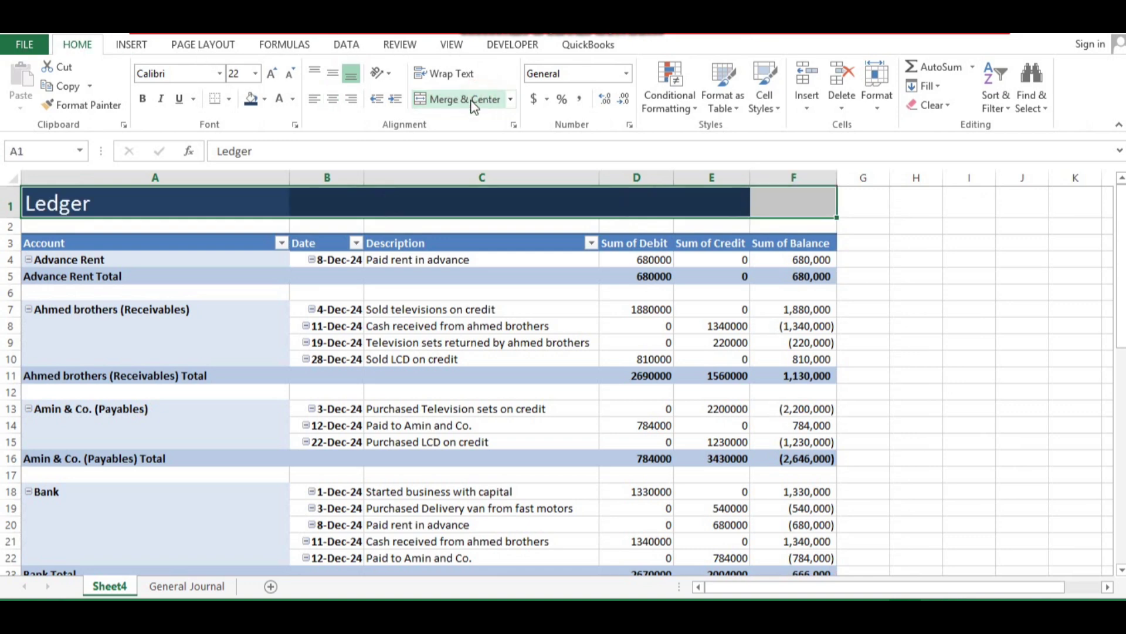
click(456, 104)
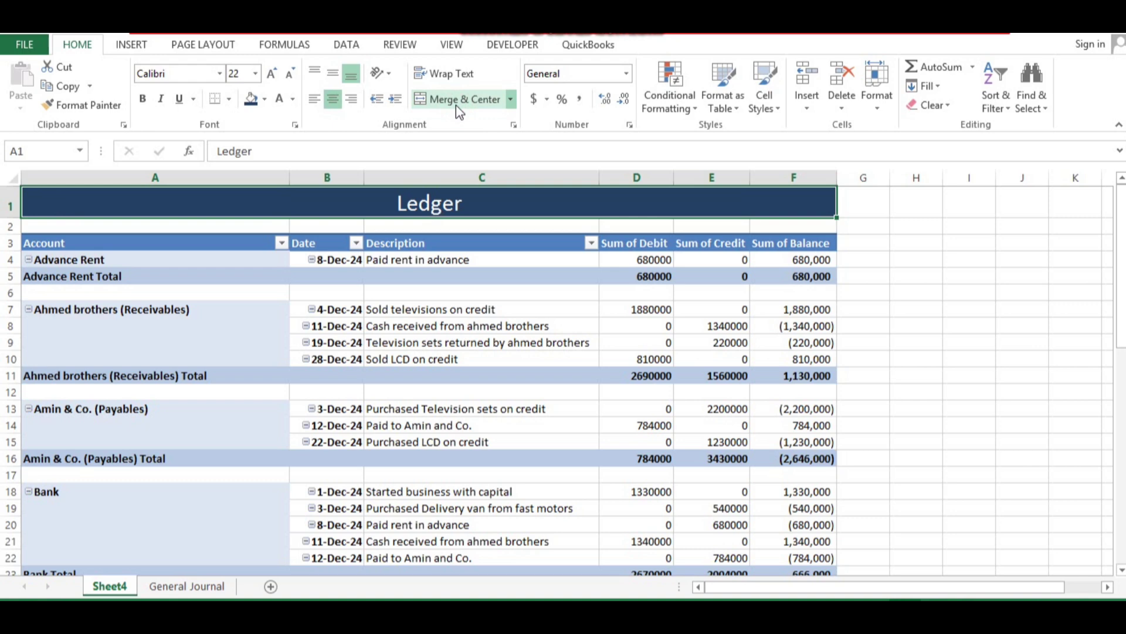
key(Down)
key(Right)
key(Right)
key(Right)
key(Right)
key(Right)
key(Right)
key(Down)
key(Down)
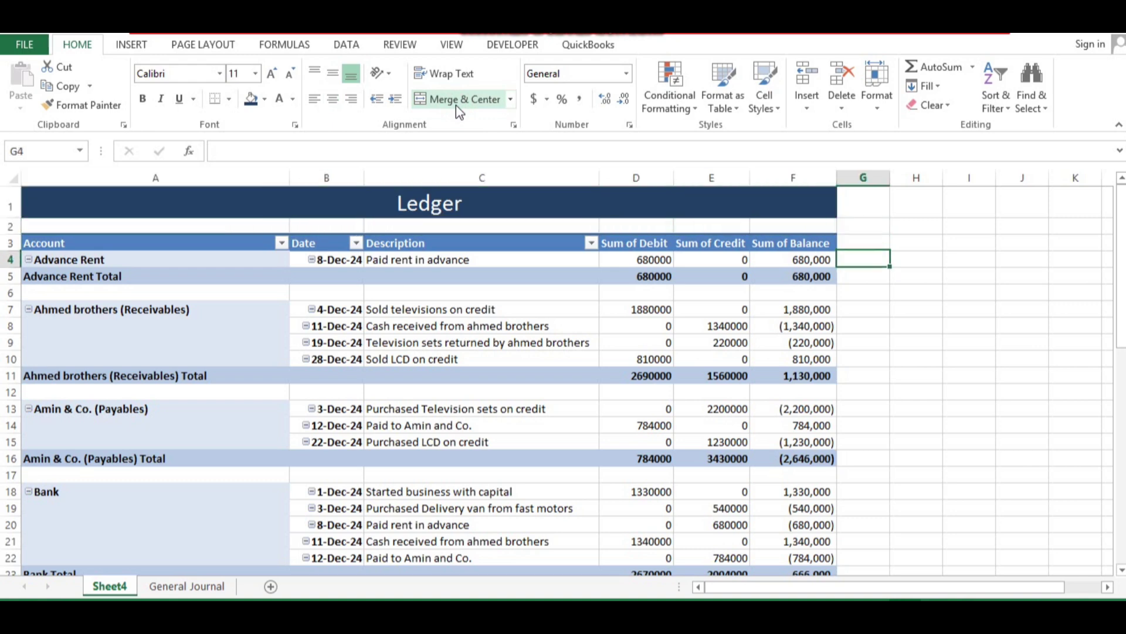
key(Left)
key(Down)
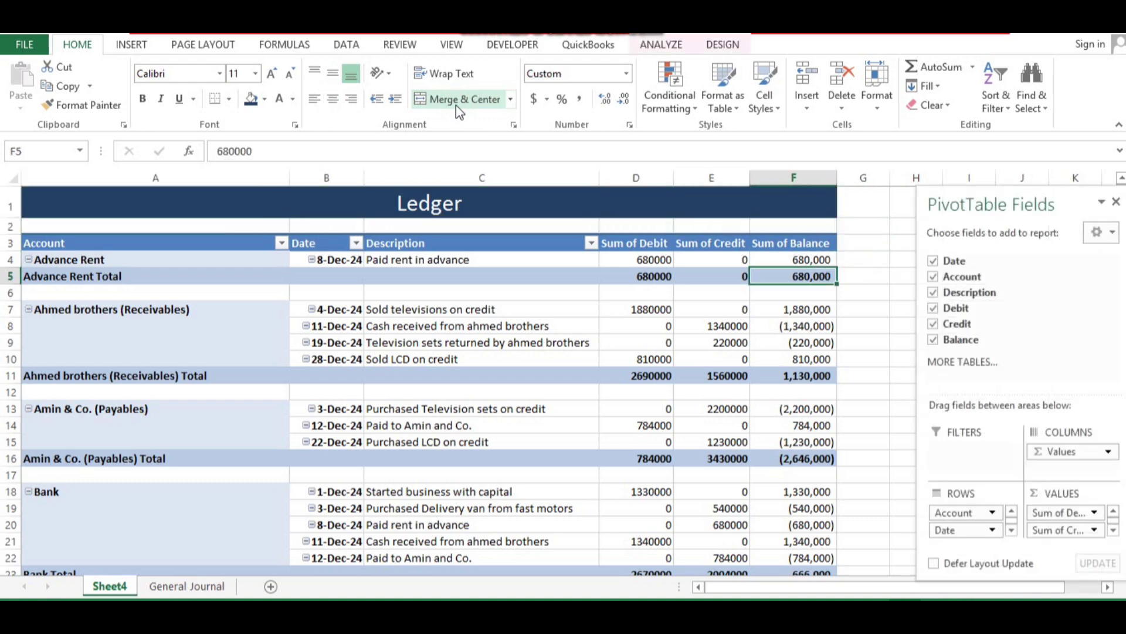
Step: Format columns D to F with comma-separated thousands and no decimal places
click(646, 178)
key(shift+Right)
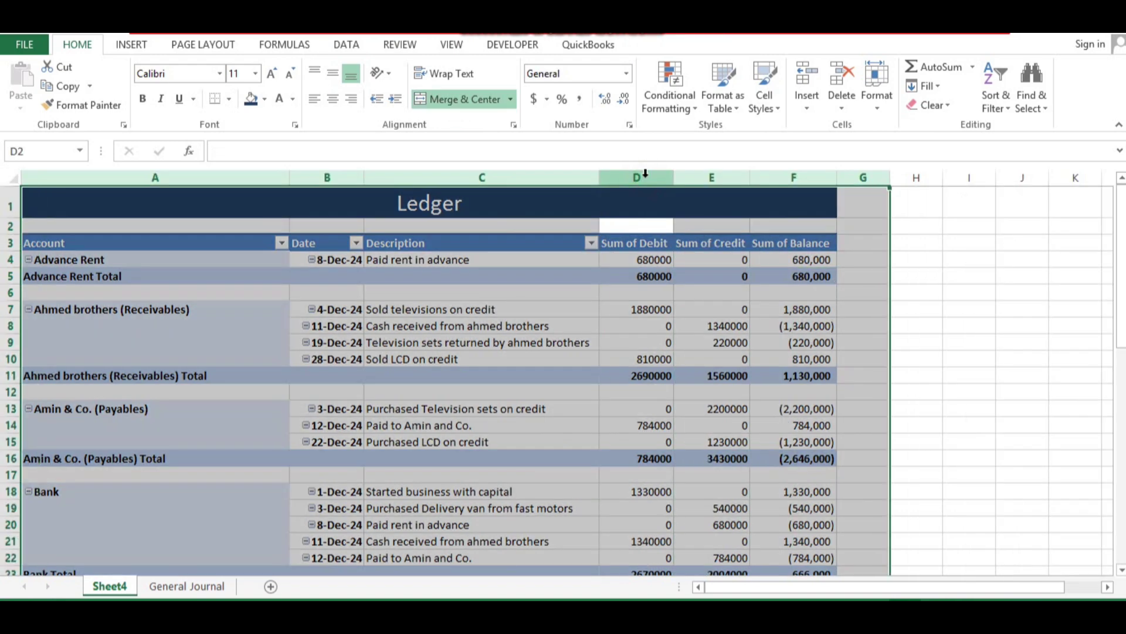
key(Right)
drag(645, 173, 789, 167)
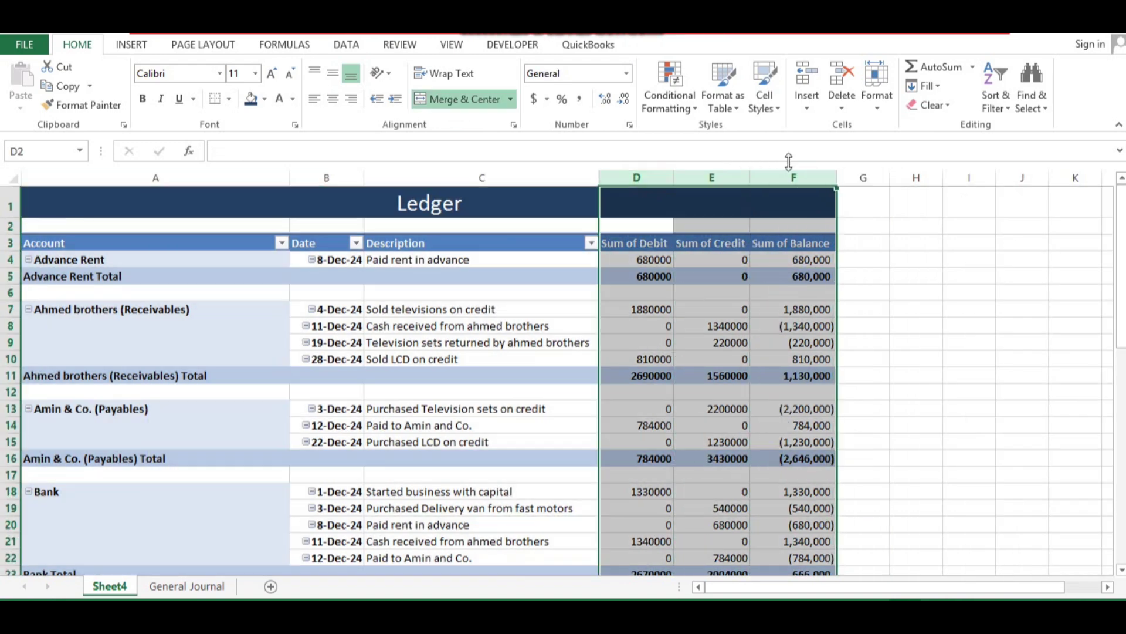
click(580, 98)
click(624, 99)
click(624, 100)
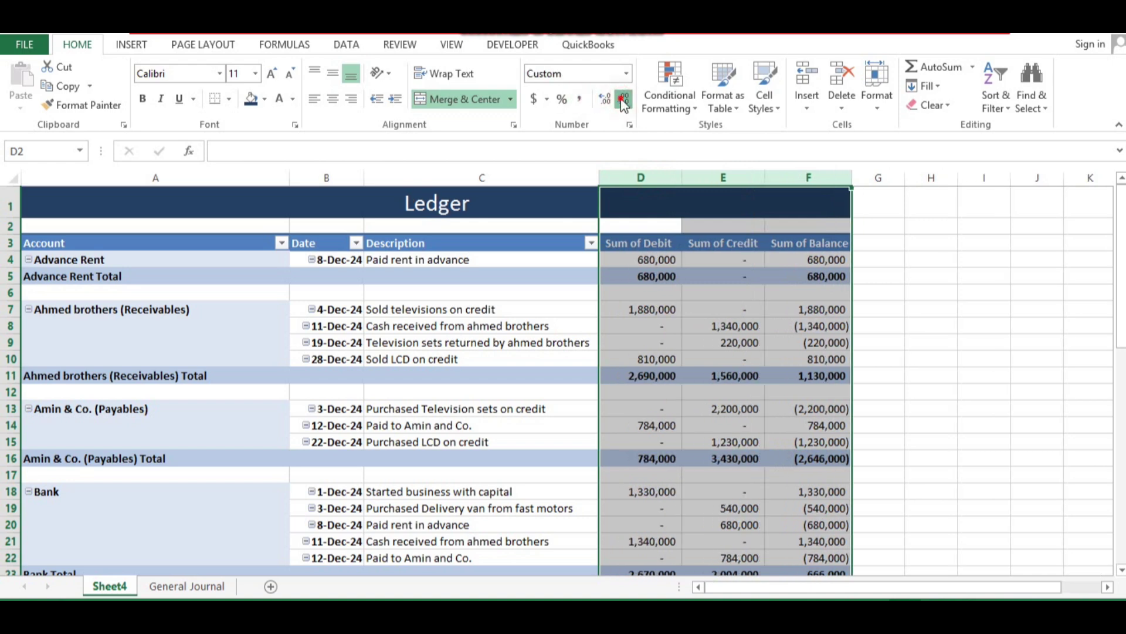
click(552, 311)
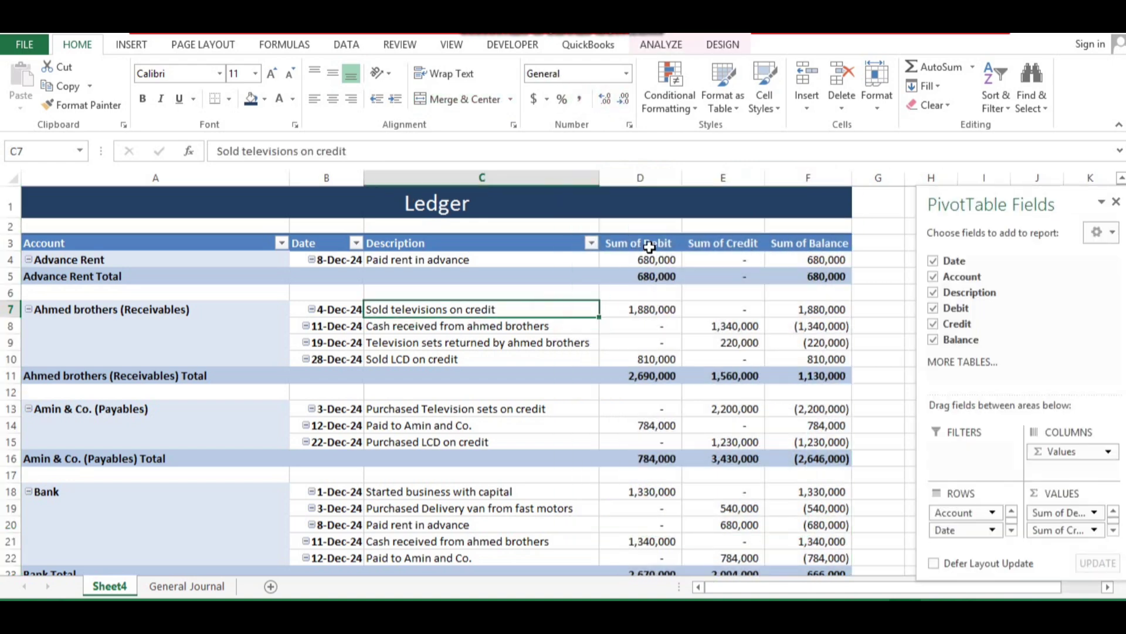
Step: Rename the Sum of Debit value field to Debit with a trailing space
double_click(645, 245)
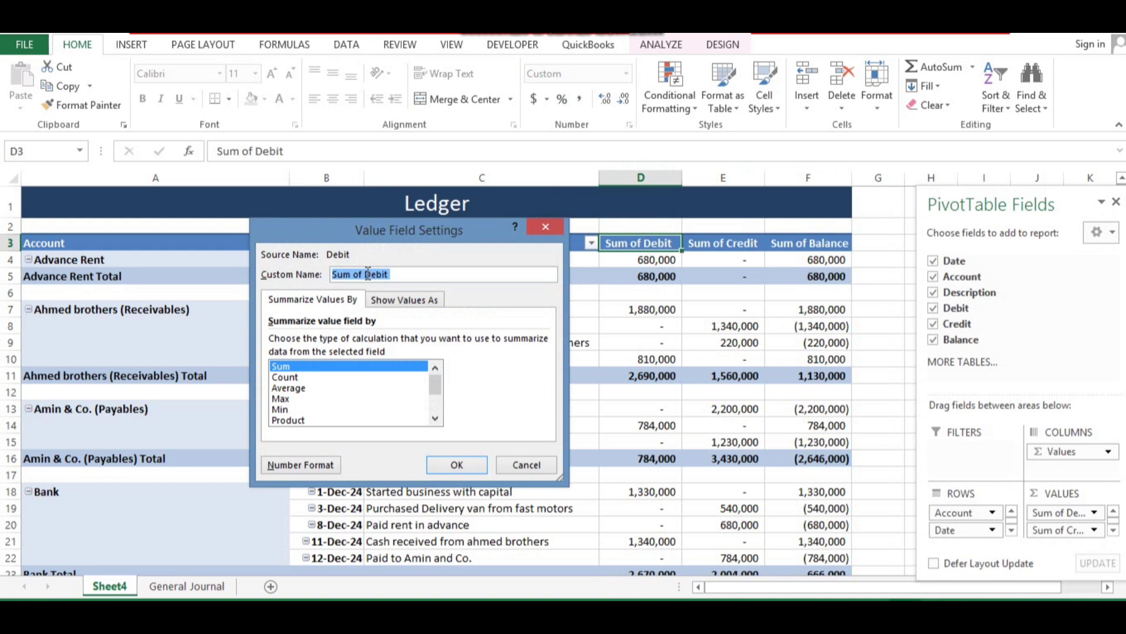
click(366, 274)
key(BackSpace)
key(BackSpace)
key(BackSpace)
key(BackSpace)
key(BackSpace)
key(BackSpace)
key(BackSpace)
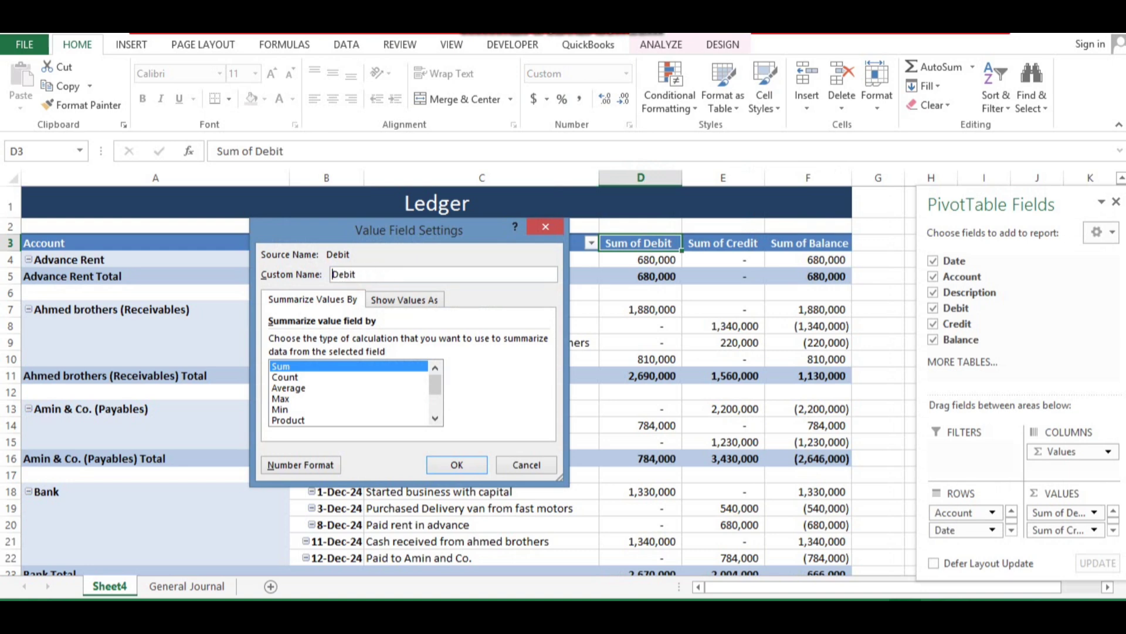
click(385, 274)
click(468, 465)
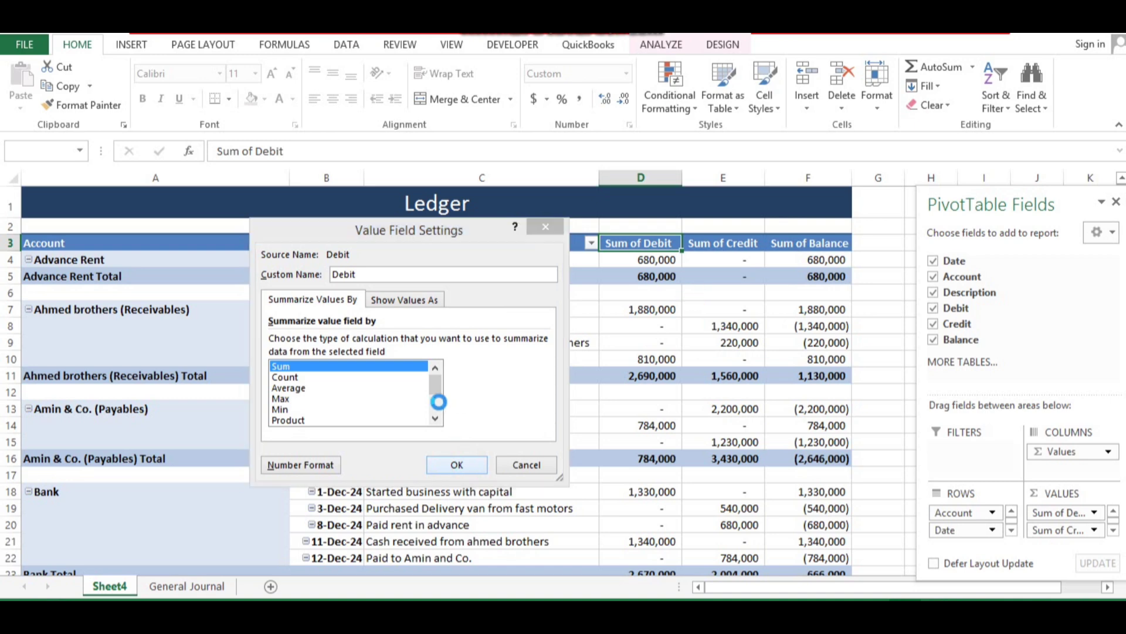
key(Return)
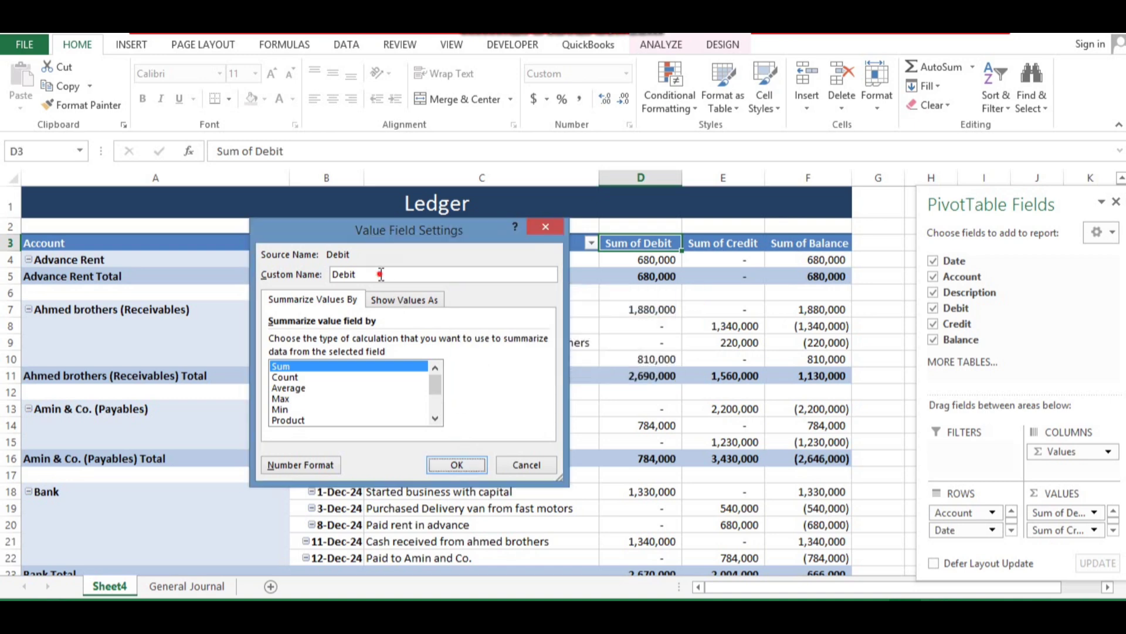
click(382, 274)
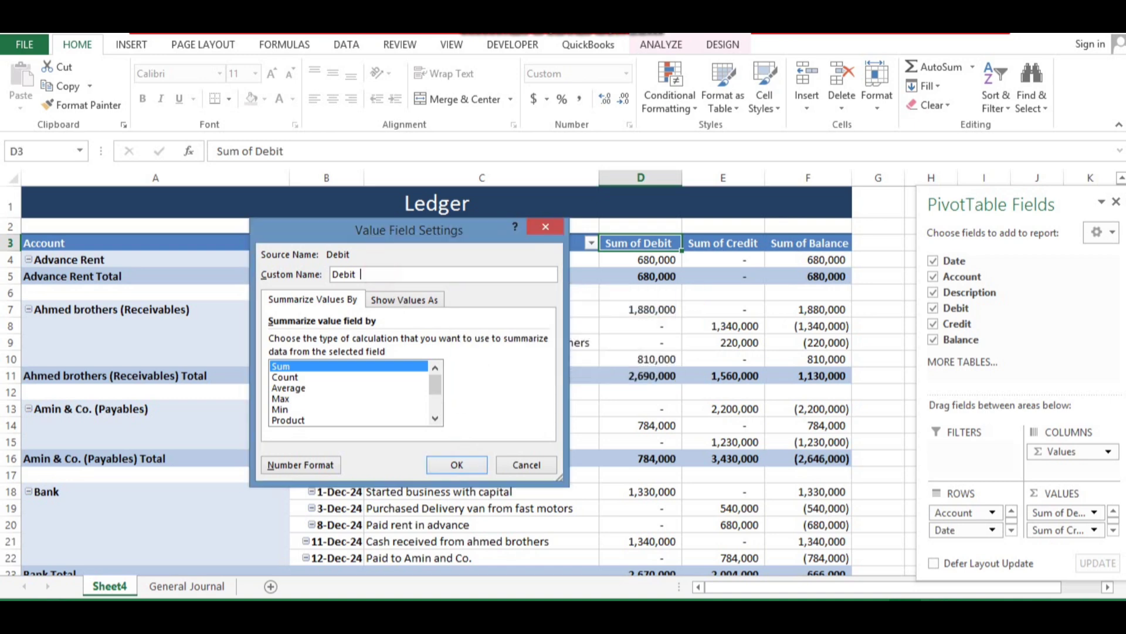
click(453, 464)
Step: Shorten the custom name of the Sum of Credit value field to Credit
double_click(729, 243)
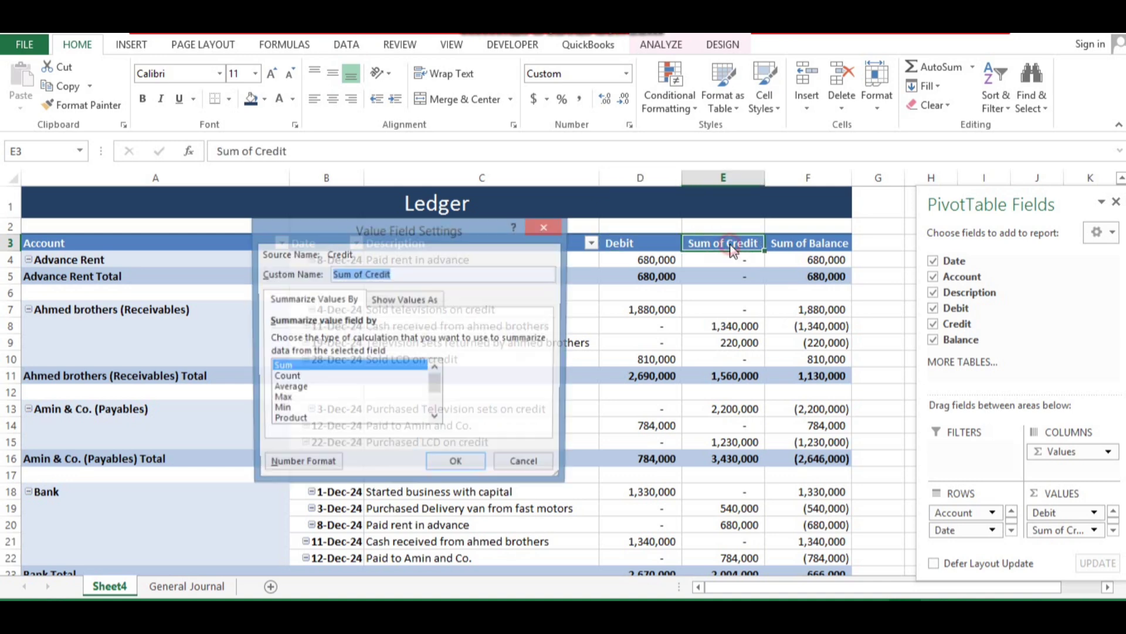
click(367, 274)
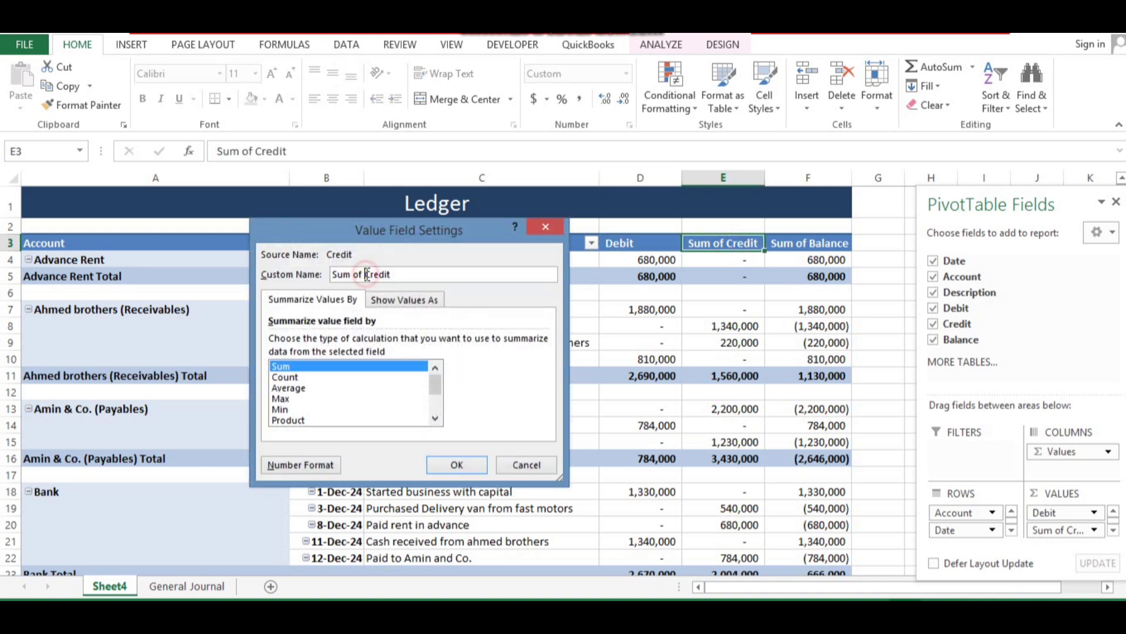
key(BackSpace)
key(BackSpace)
key(BackSpace)
key(BackSpace)
key(BackSpace)
key(BackSpace)
key(BackSpace)
click(455, 465)
Step: Shorten the custom name of the Sum of Balance value field to Balance
double_click(798, 243)
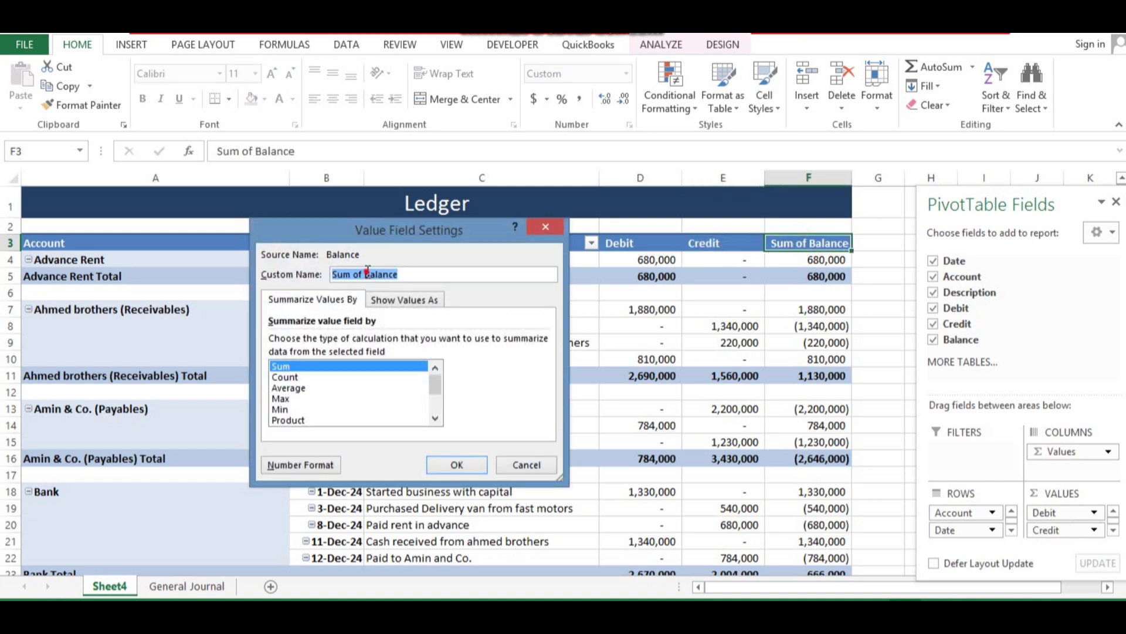
click(368, 274)
key(BackSpace)
key(BackSpace)
key(BackSpace)
key(BackSpace)
key(BackSpace)
key(BackSpace)
key(BackSpace)
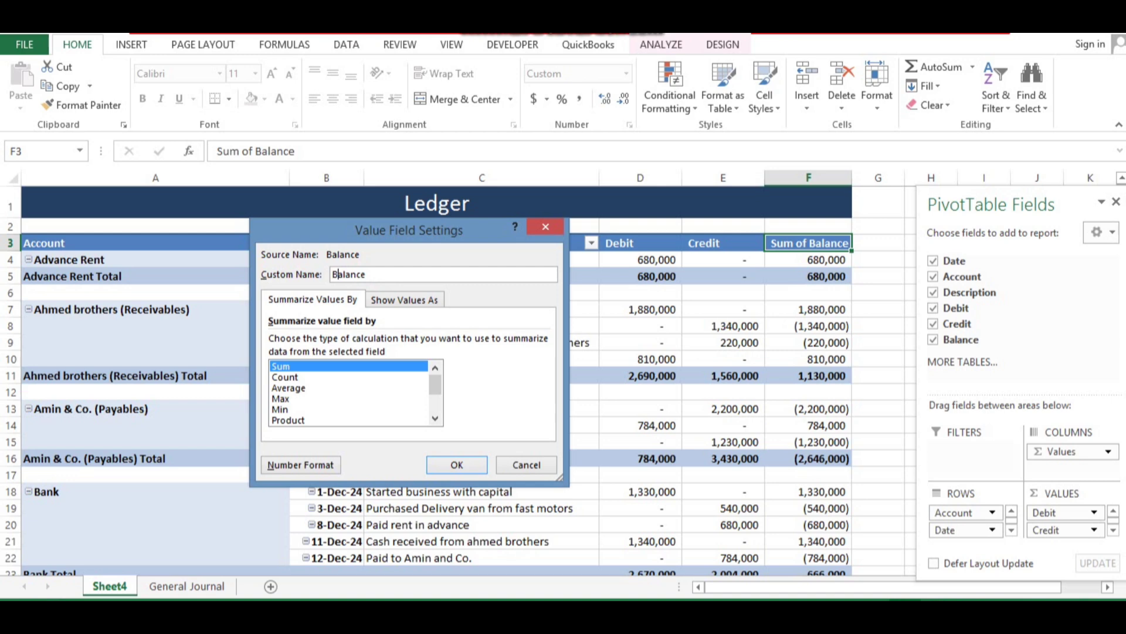
click(457, 465)
key(Left)
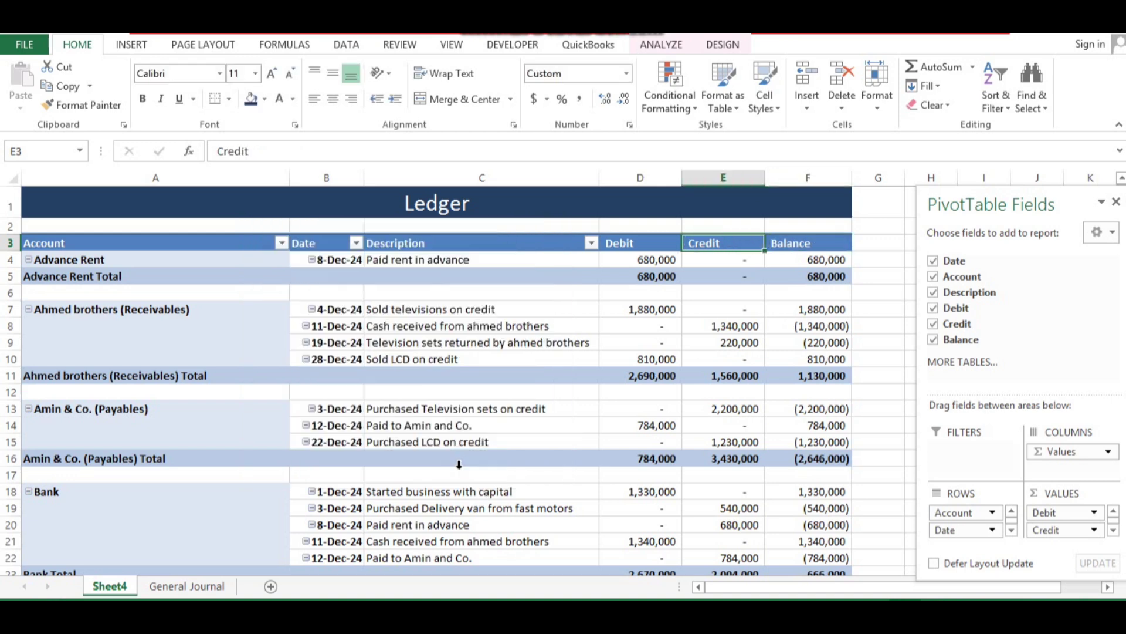
key(Left)
Step: Insert a slicer for the Account field and place it beside the ledger PivotTable, just past the Balance column
click(725, 325)
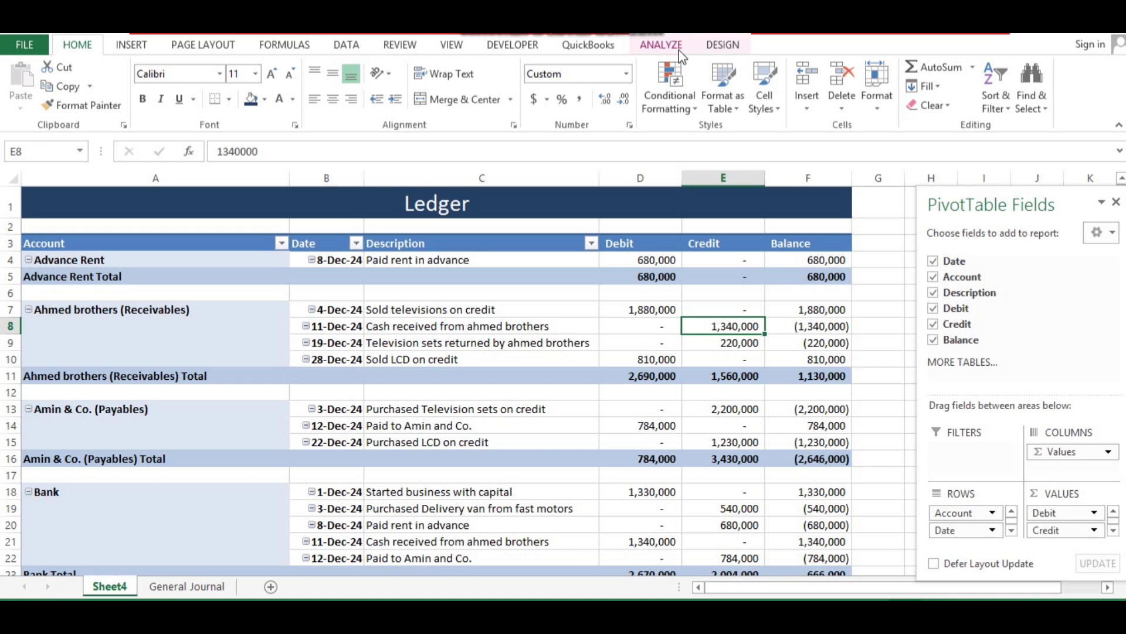
click(662, 45)
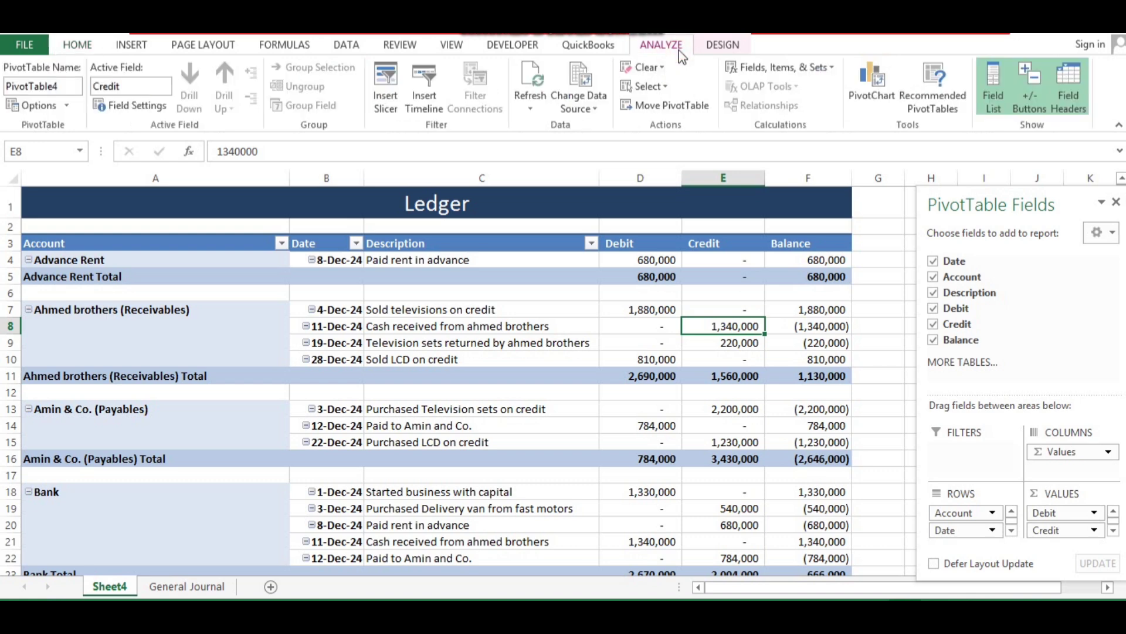
click(387, 112)
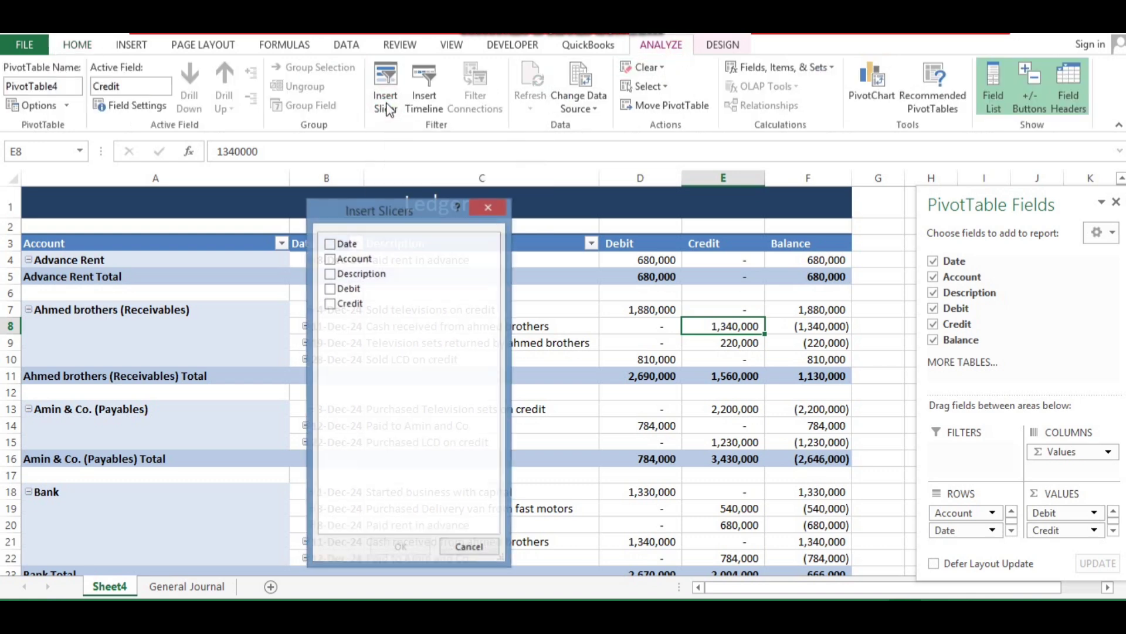
click(332, 261)
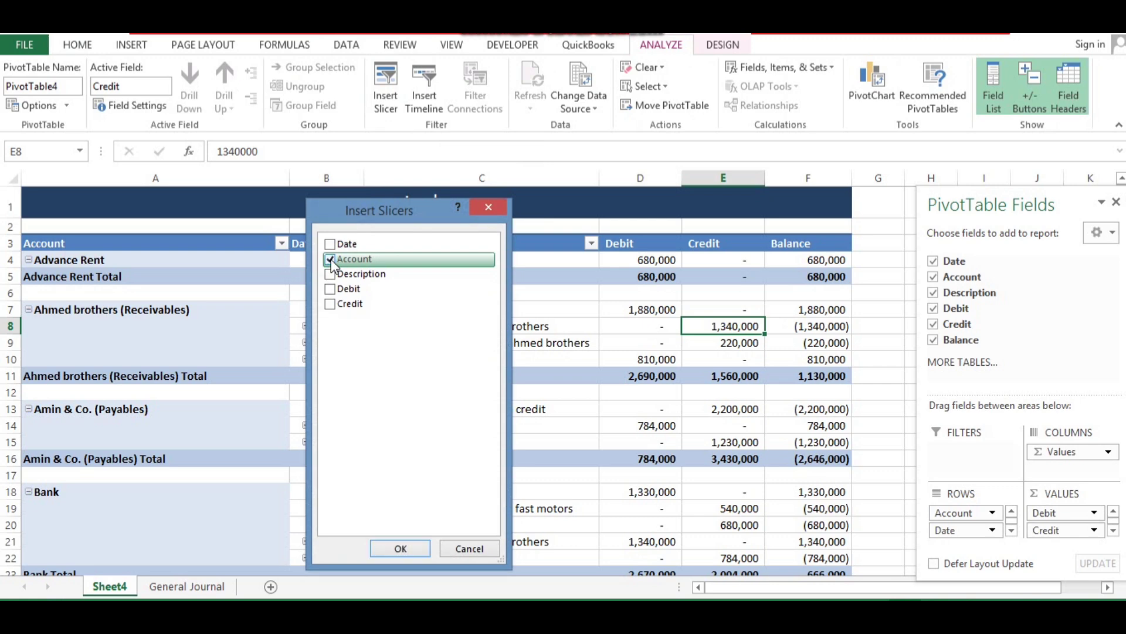
click(400, 547)
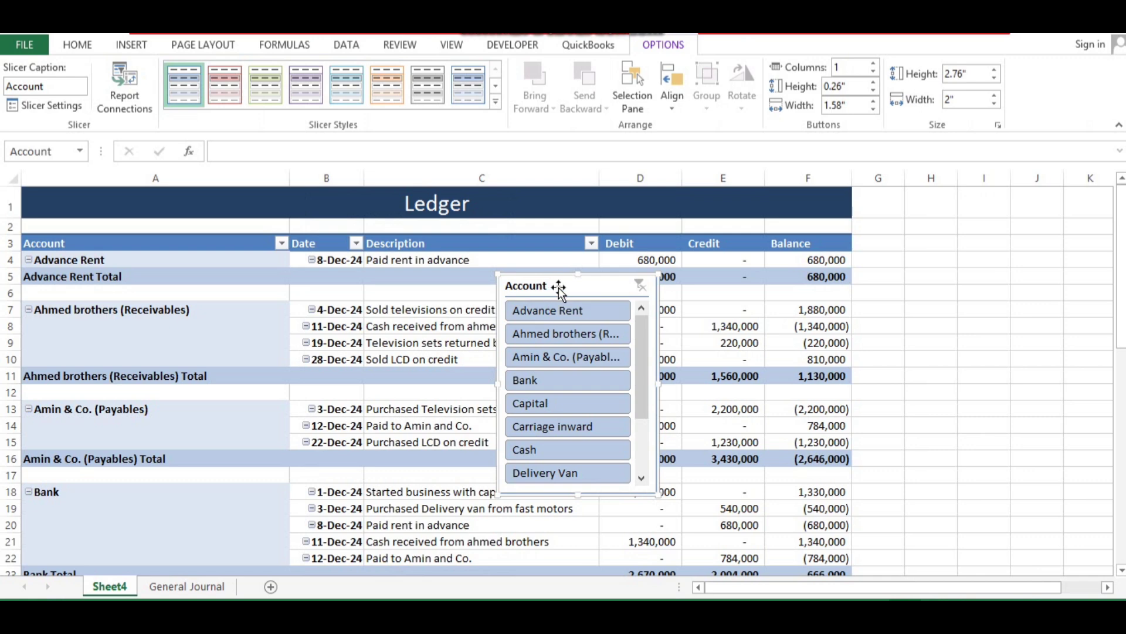
drag(551, 288, 919, 267)
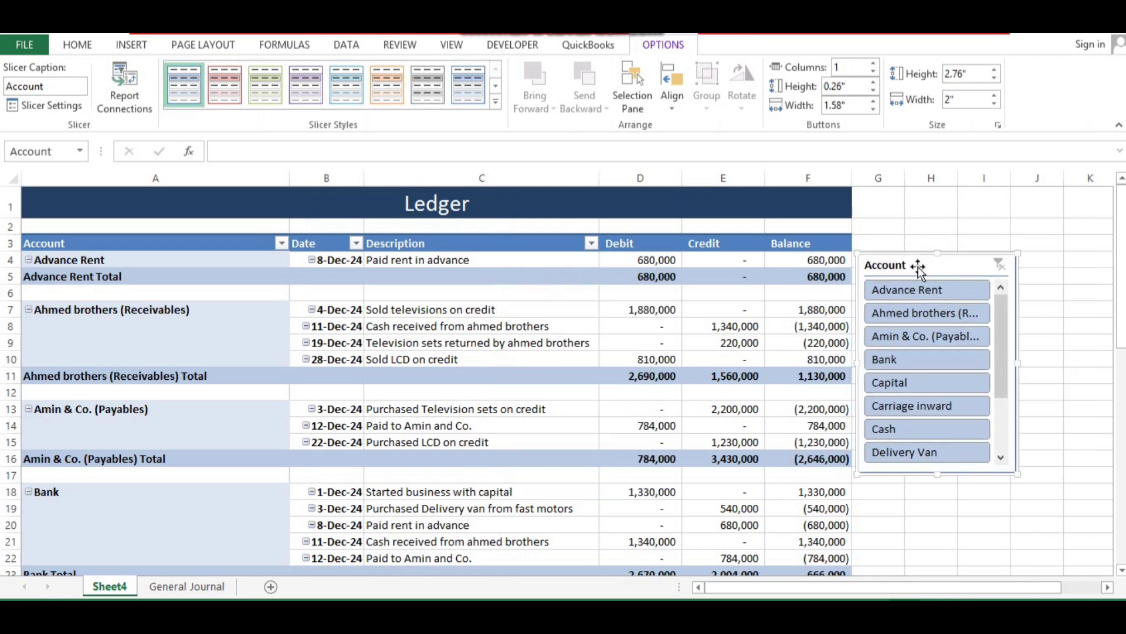
Step: Filter the ledger with the Account slicer by Advance Rent, Ahmed brothers (Receivables), Amin & Co. (Payables) and Bank in turn, returning to Advance Rent
click(940, 292)
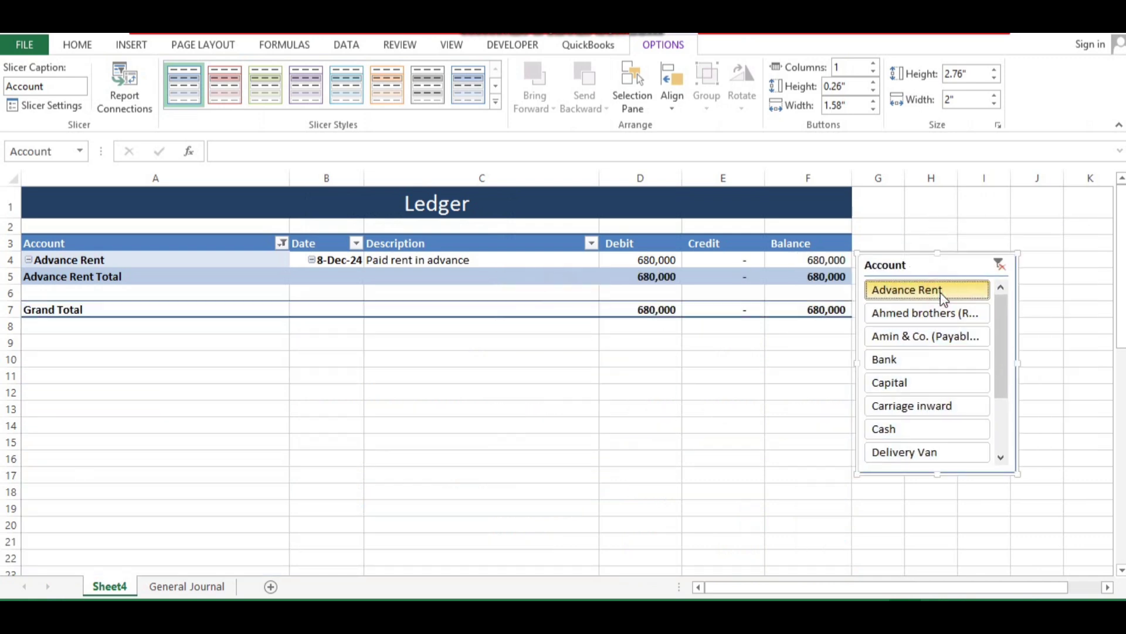
click(932, 314)
click(917, 339)
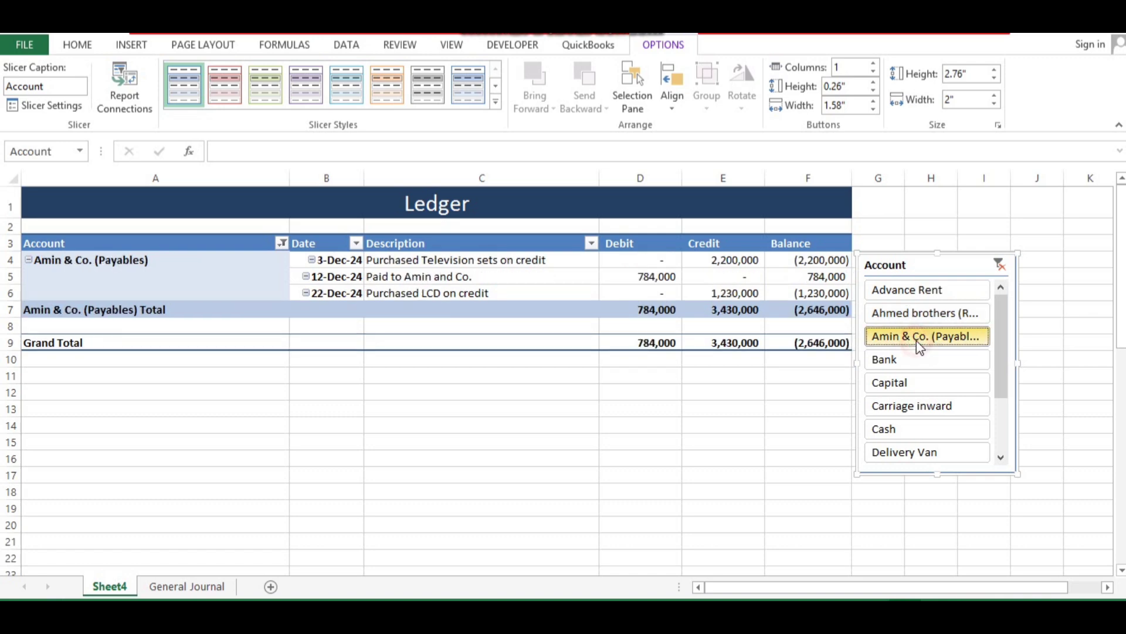
click(906, 359)
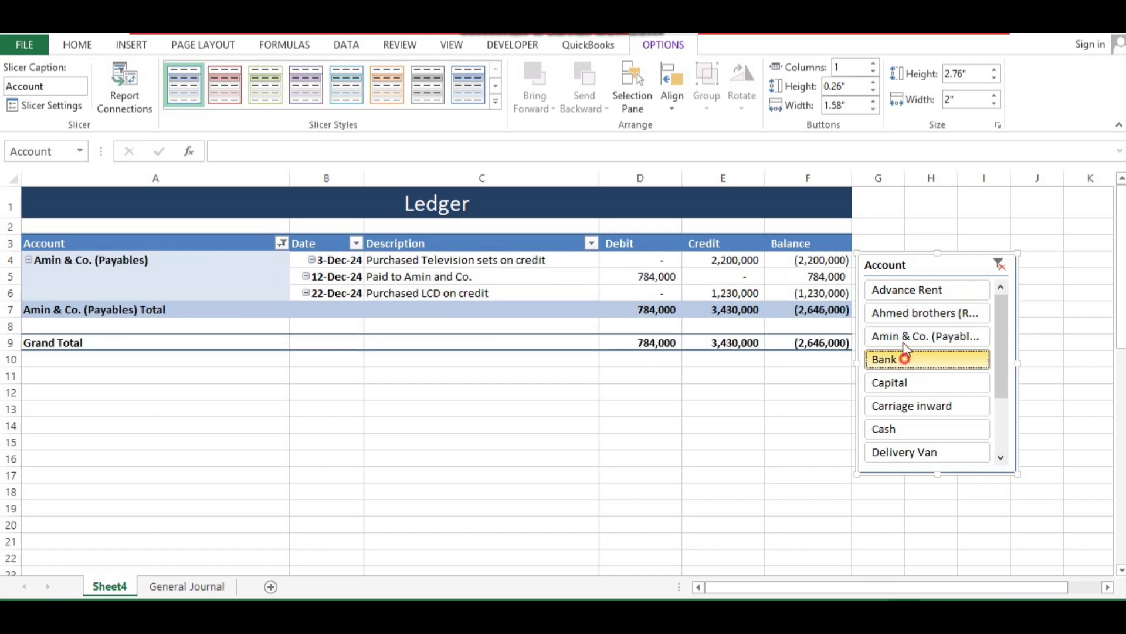
click(936, 291)
Step: Enter the formula +A4 in cell A2 to show the first listed account's name under the Ledger title
click(97, 227)
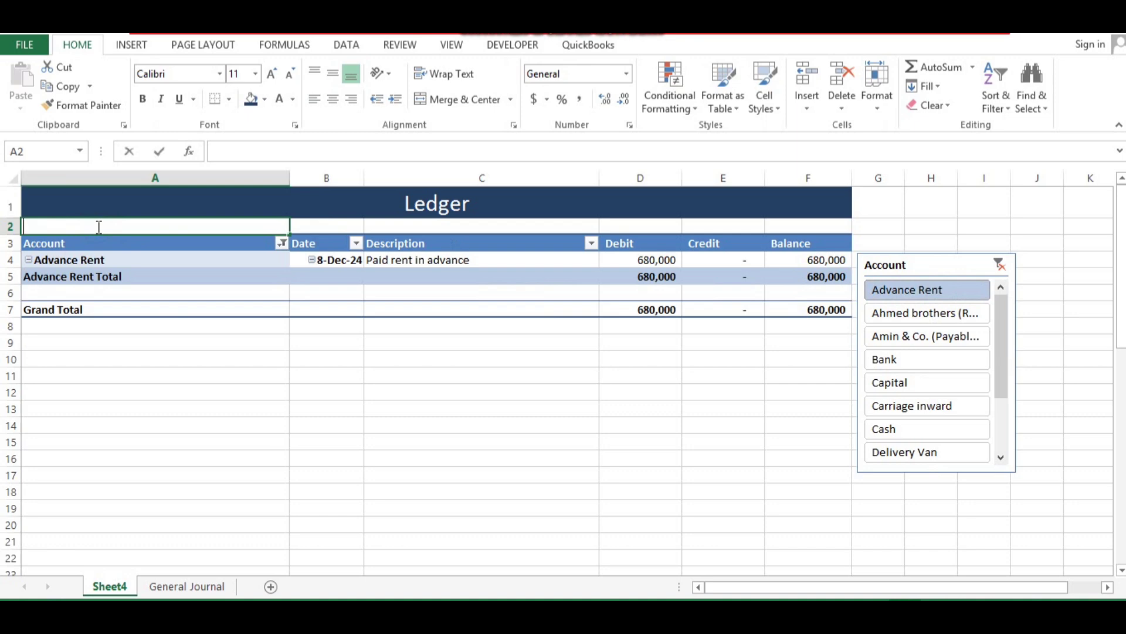
text(+)
key(Down)
key(Down)
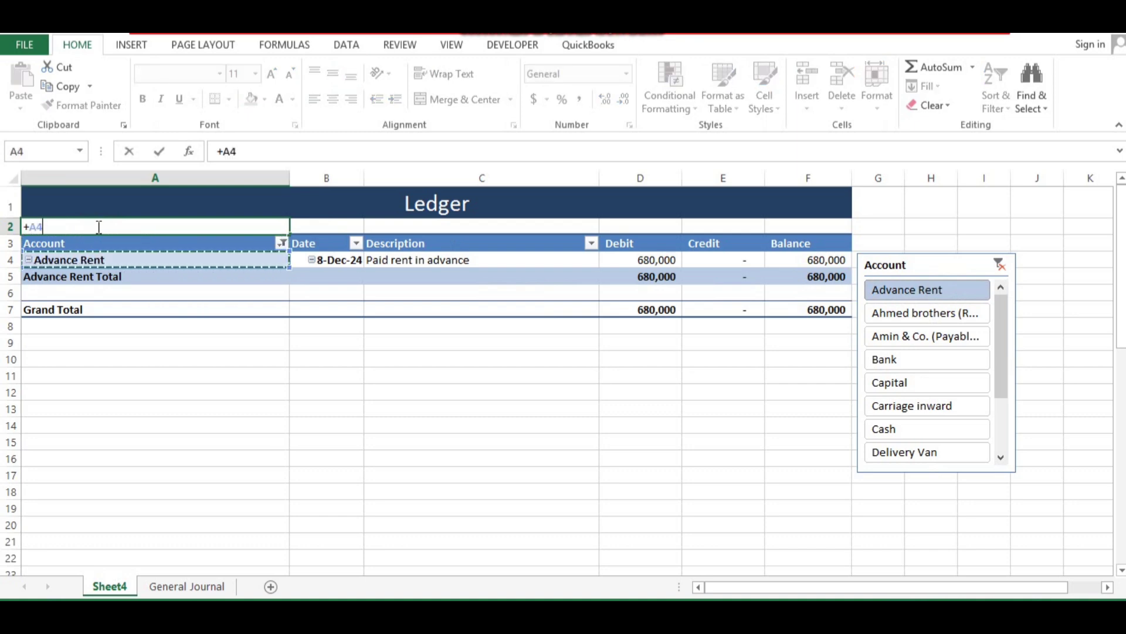
key(Return)
Step: Format the account name in cell A2 as 16-point bold italic
click(97, 226)
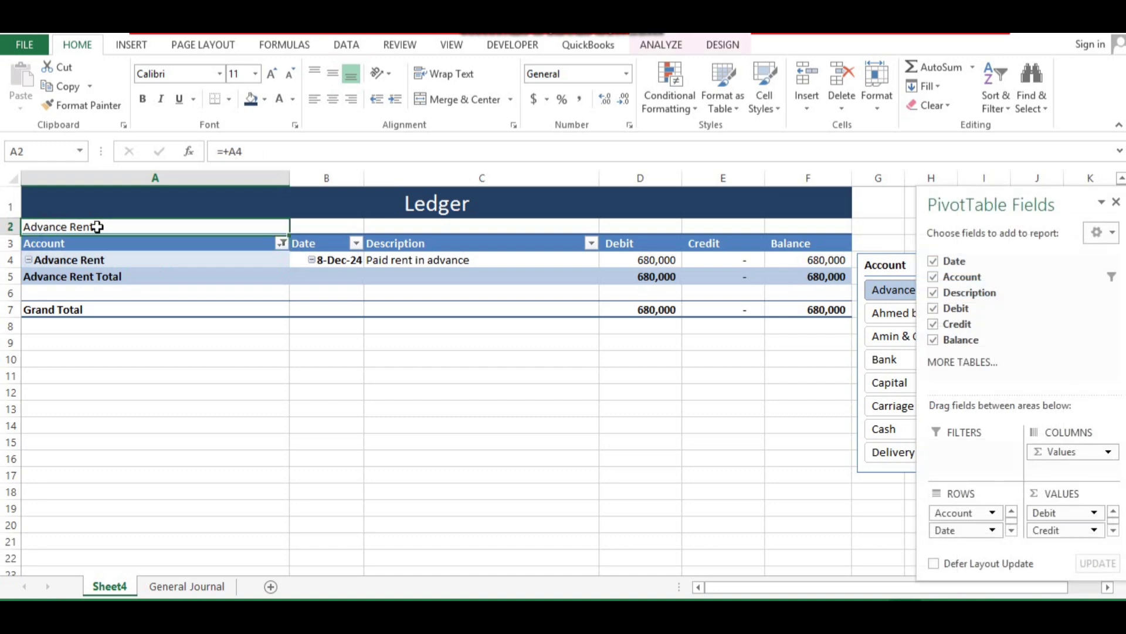
click(272, 74)
click(272, 74)
click(272, 74)
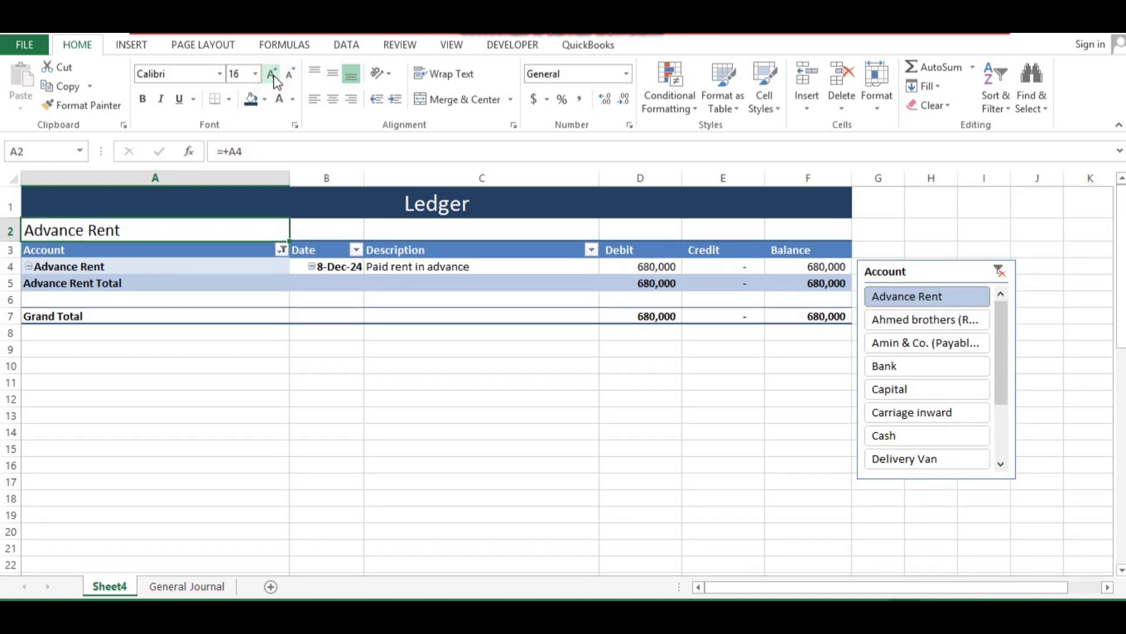
click(143, 98)
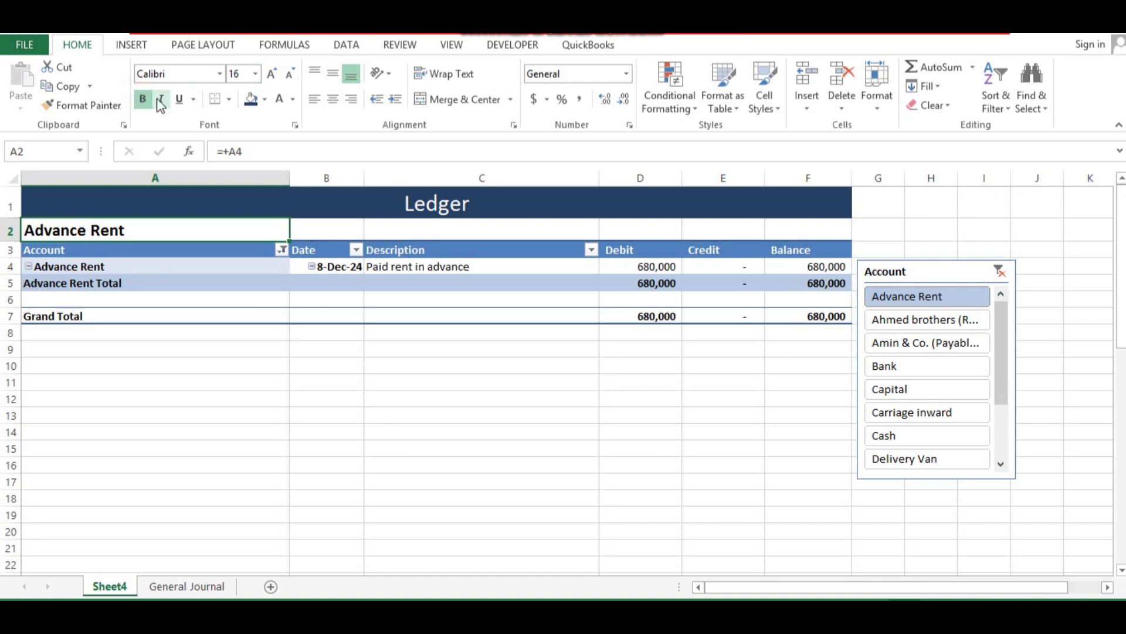
click(160, 100)
Step: Filter the ledger by each account from Ahmed brothers (Receivables) to Delivery Van in turn, and clear the slicer filter
click(941, 322)
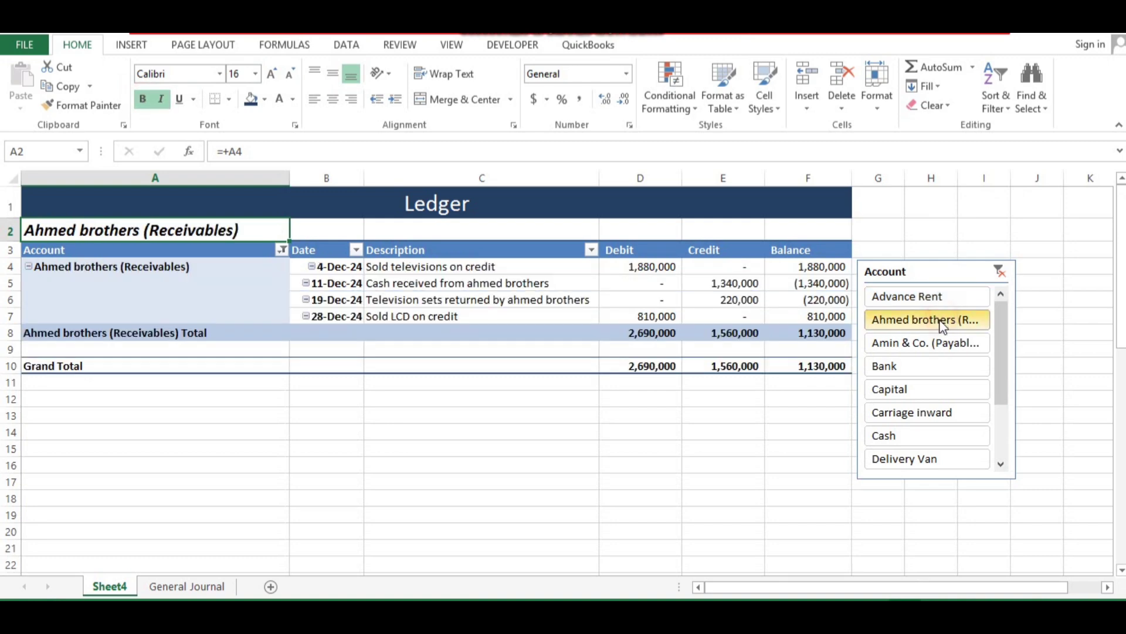
click(924, 344)
click(899, 368)
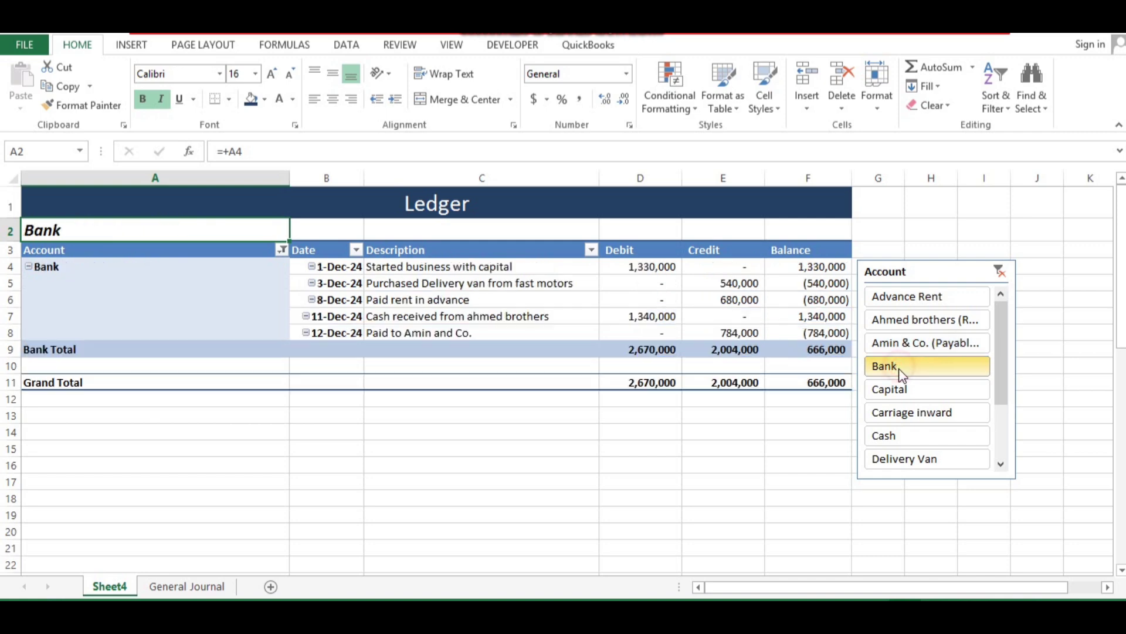
click(902, 389)
click(900, 414)
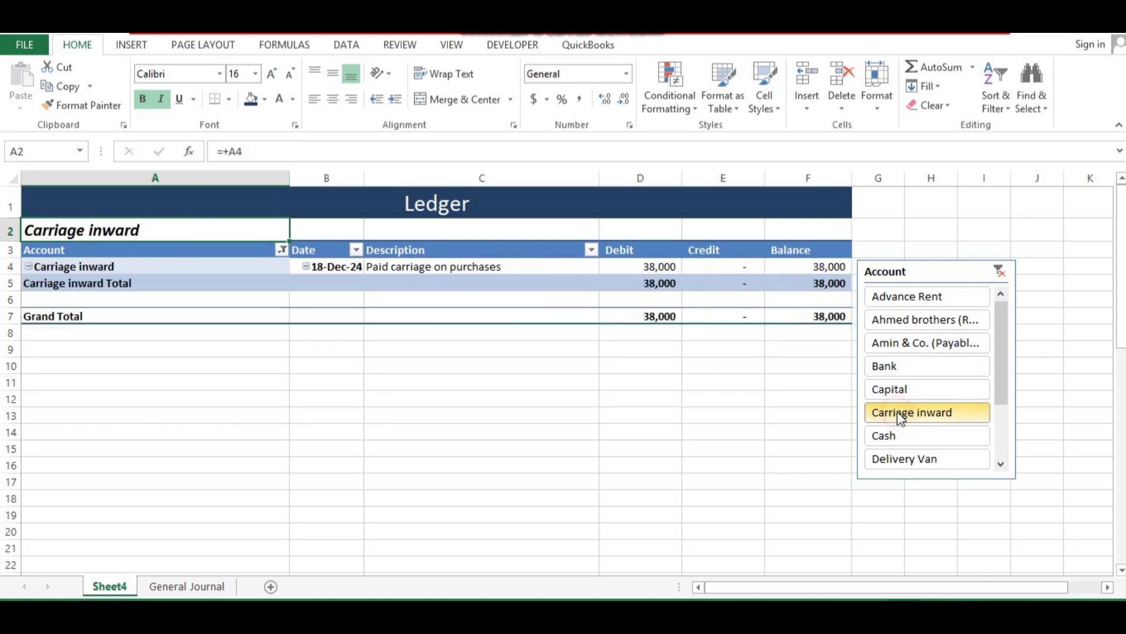
click(893, 434)
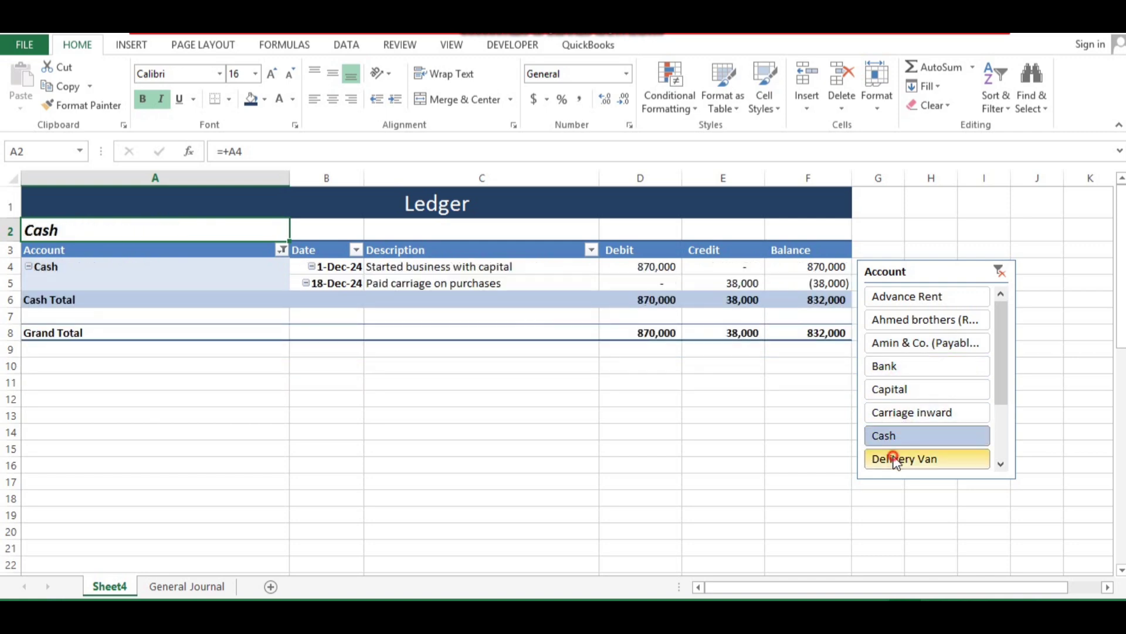
click(894, 459)
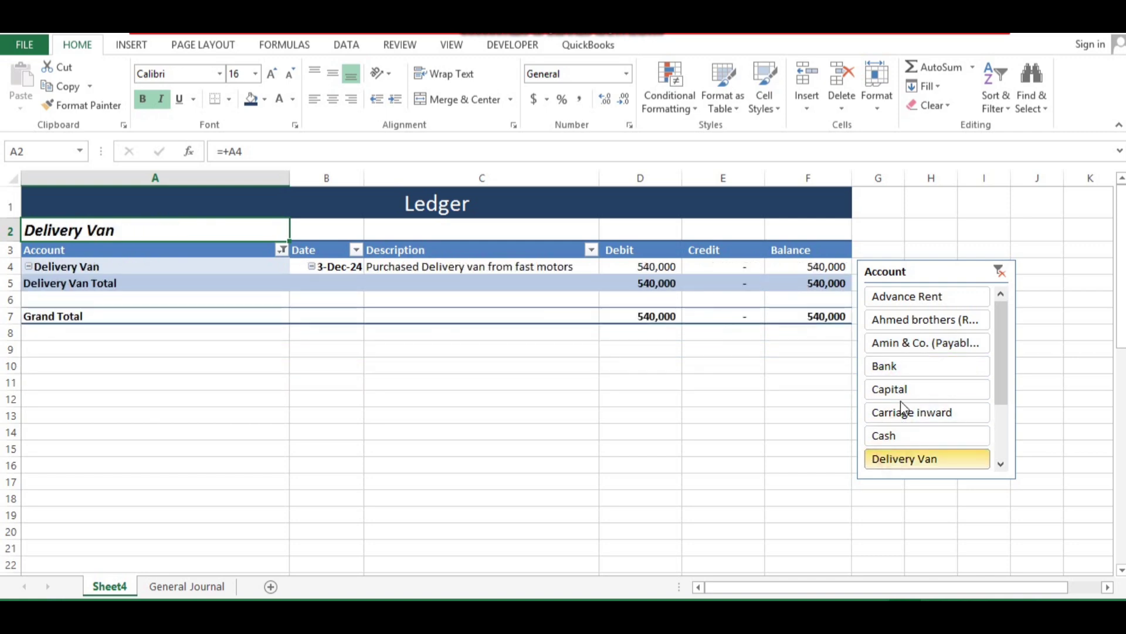
click(998, 272)
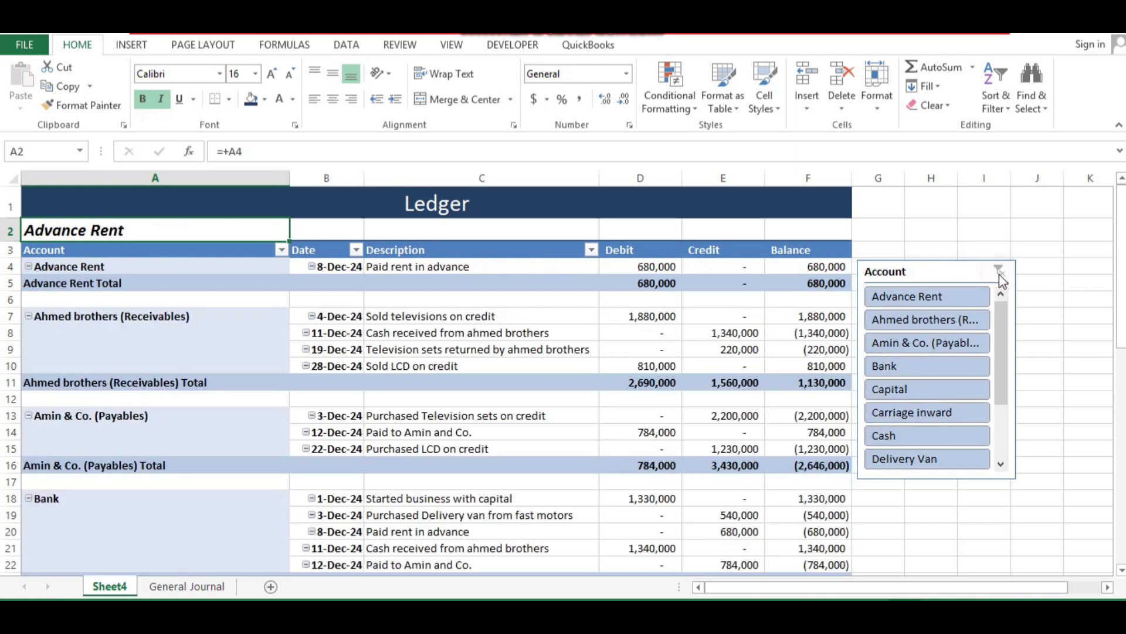
Step: Filter the ledger by Advance Rent and Ahmed brothers (Receivables) in turn, and clear the slicer filter again
click(930, 298)
click(925, 321)
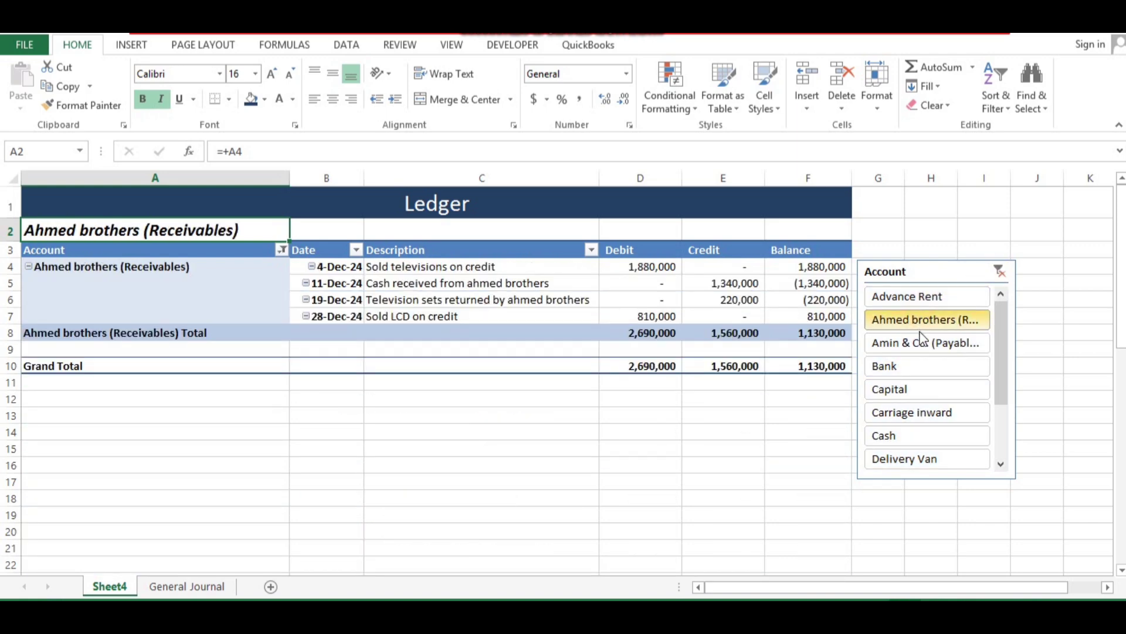
click(999, 271)
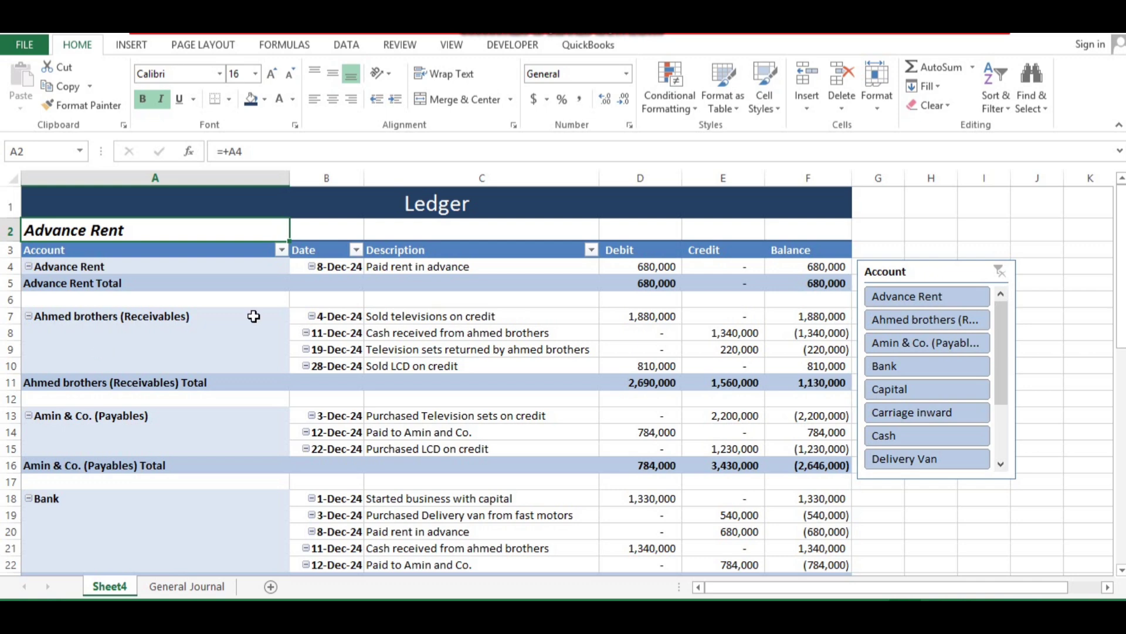
Step: Turn on repeated item labels in the Account row field's layout settings
click(530, 368)
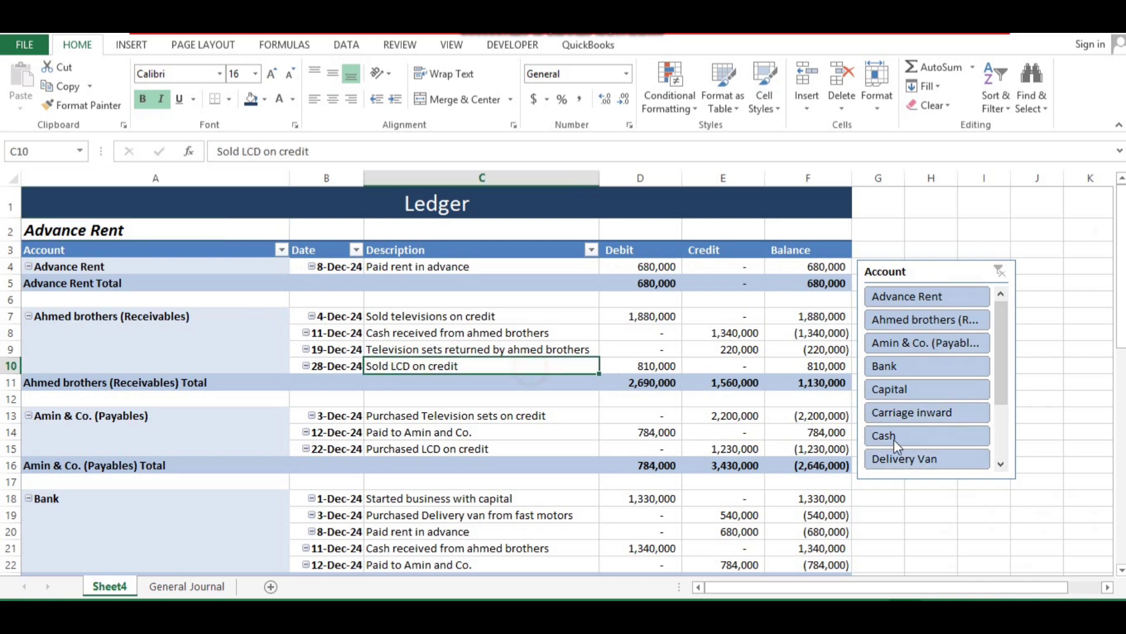
click(993, 513)
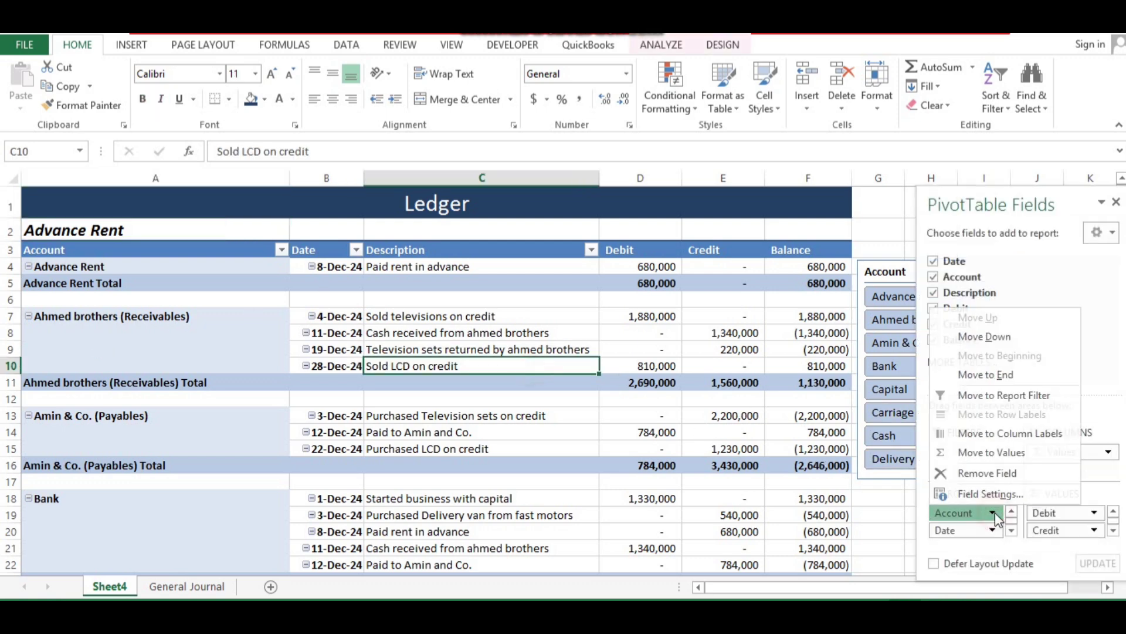
click(997, 496)
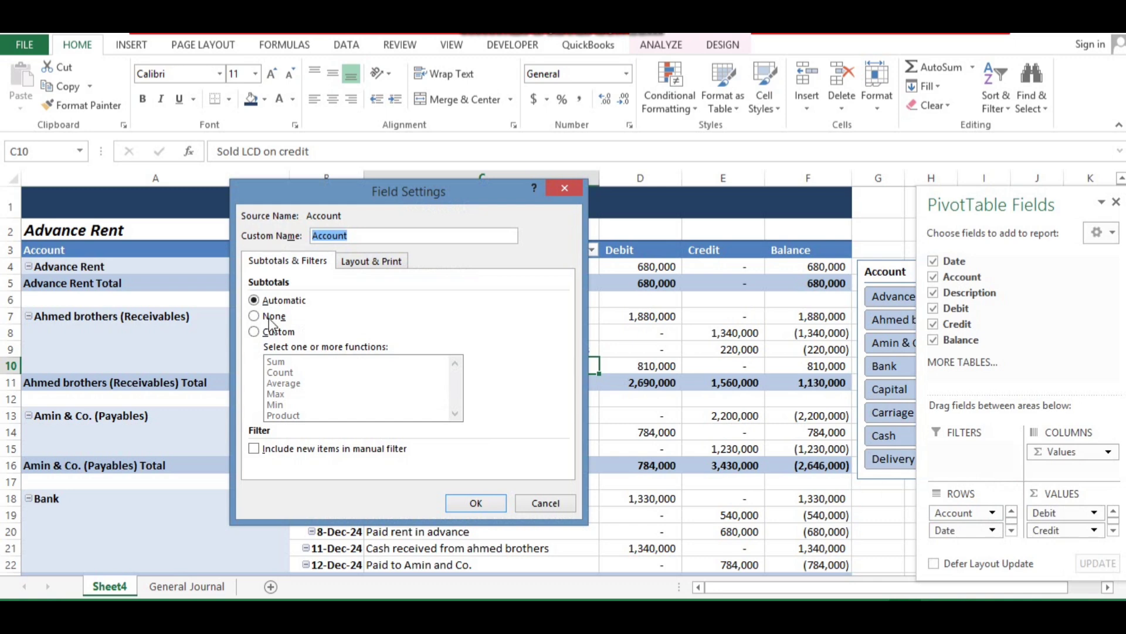
click(386, 264)
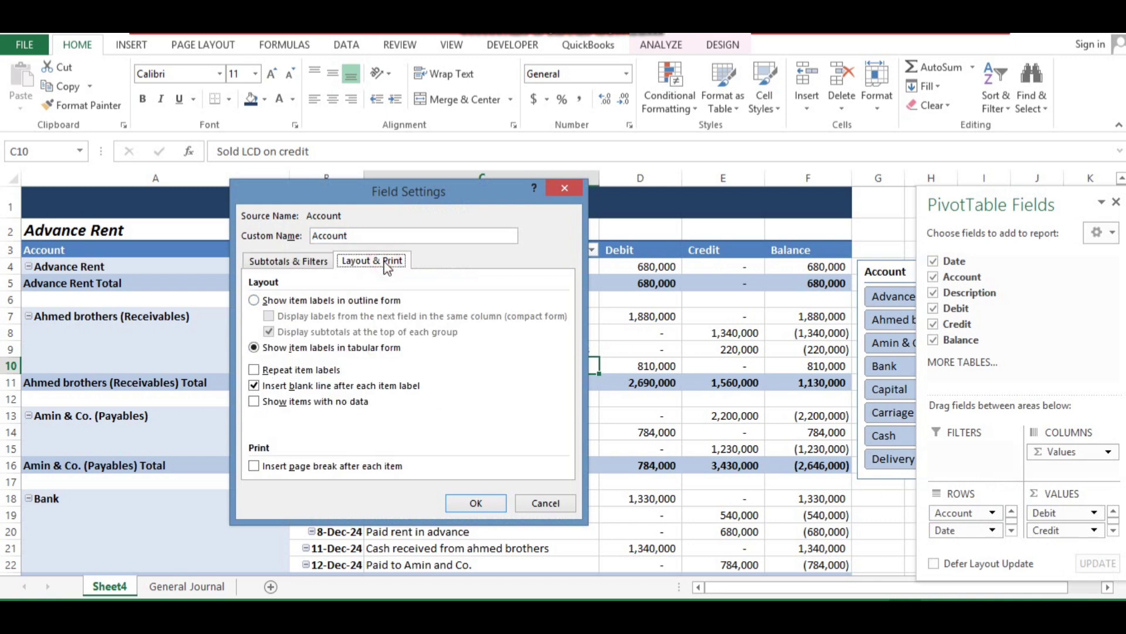
click(254, 369)
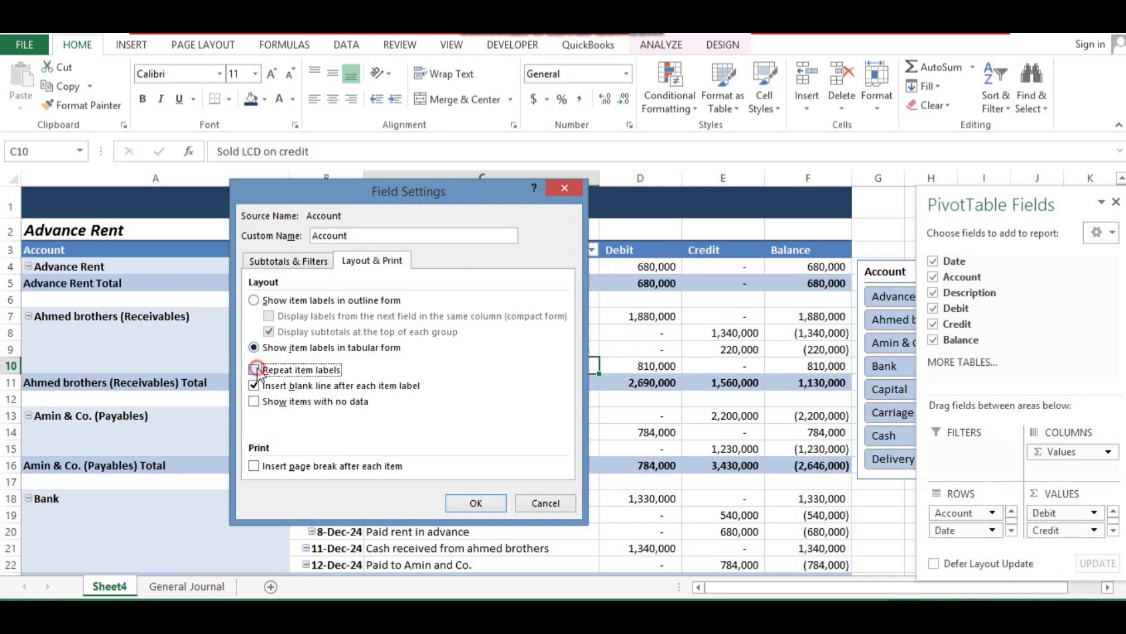
click(476, 503)
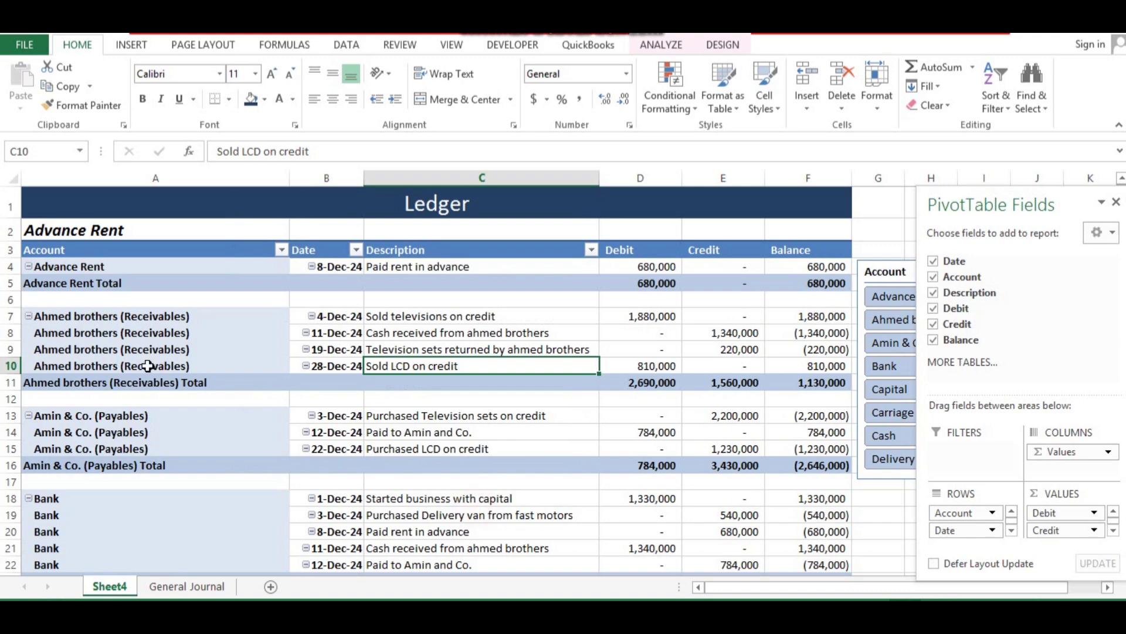
Step: Rename the PivotTable worksheet Sheet4 as Ledger
scroll(180, 398, down, 6)
key(Page_Down)
key(Page_Up)
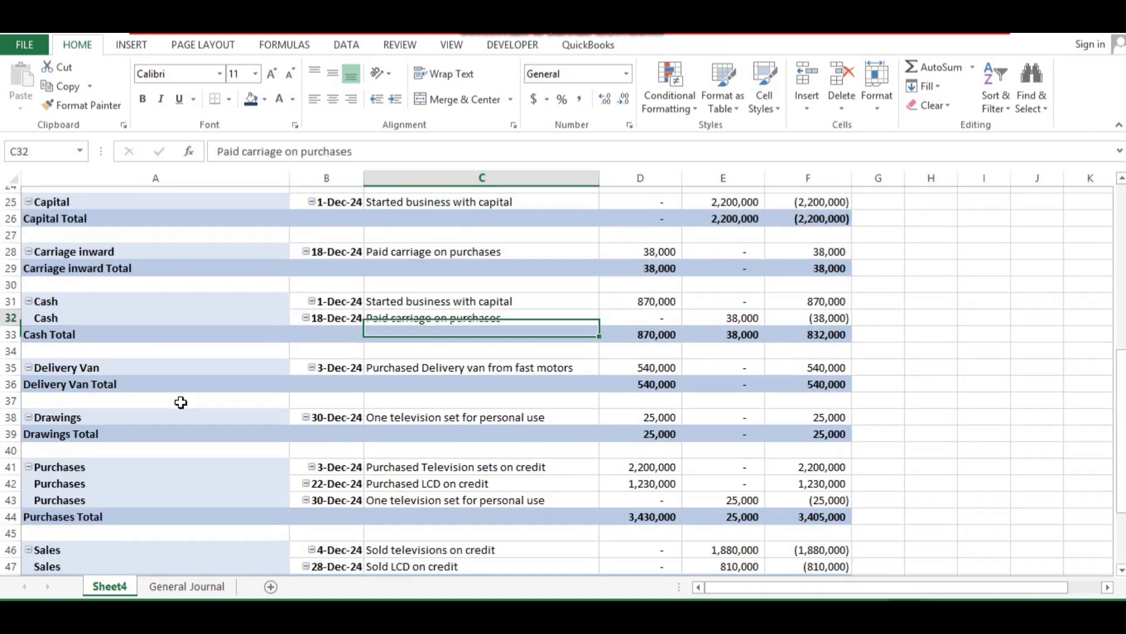
key(Page_Up)
scroll(181, 401, up, 1)
click(123, 586)
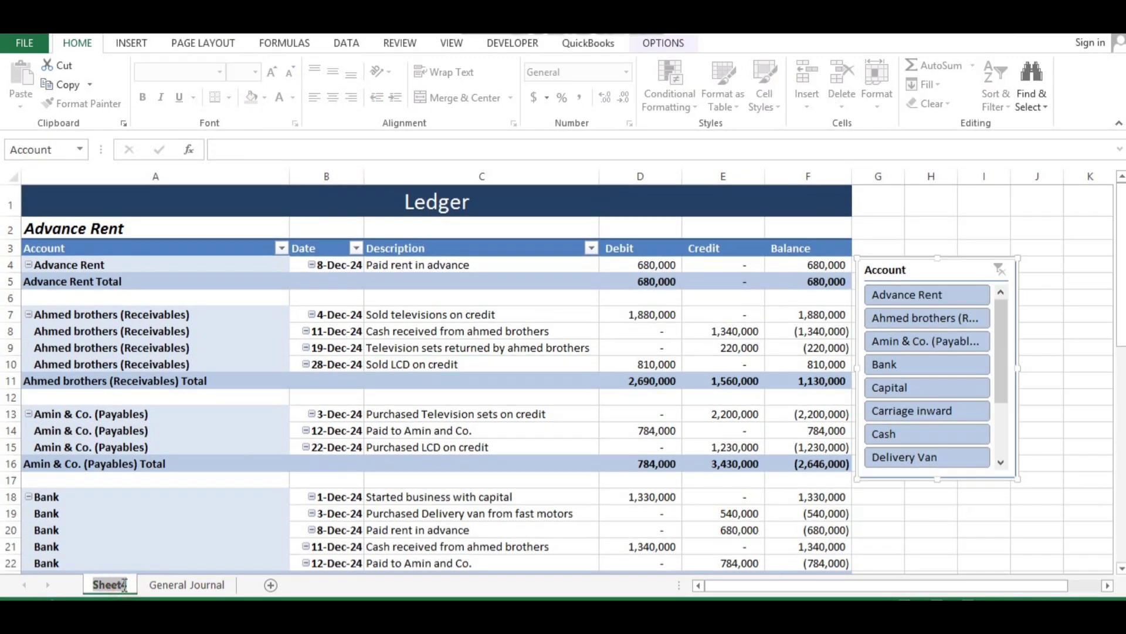
text(Led)
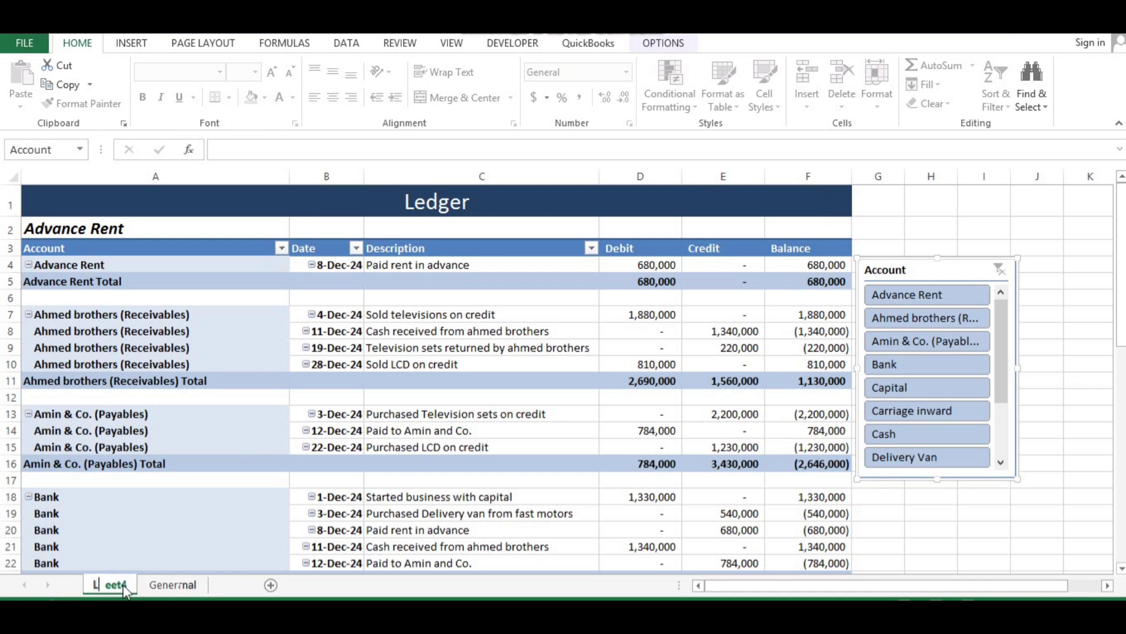
text(ger)
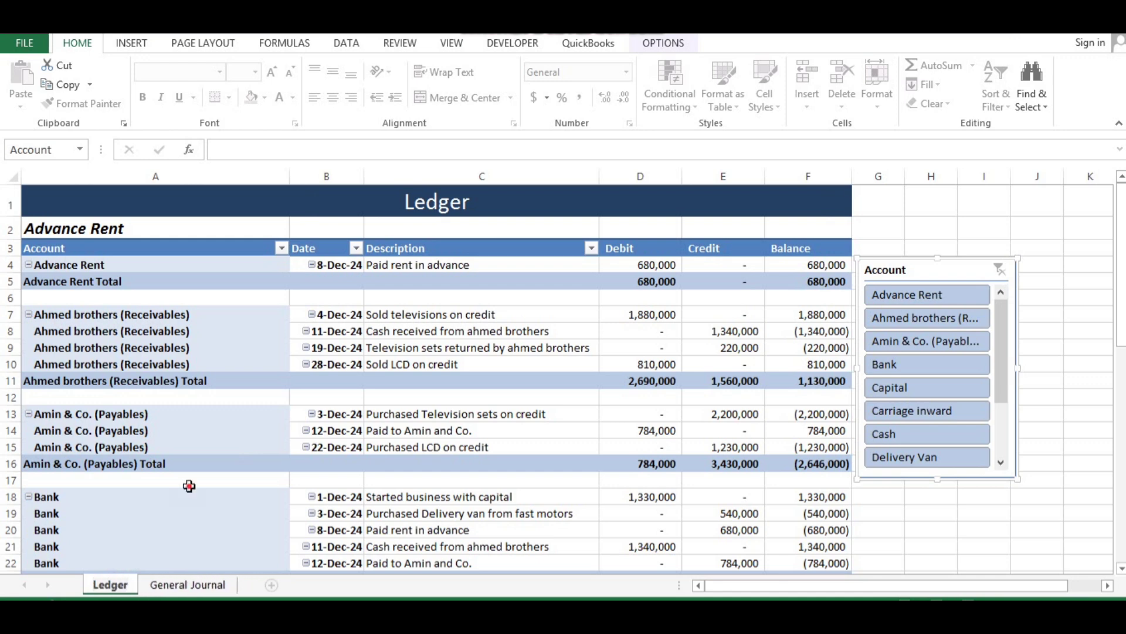
click(183, 484)
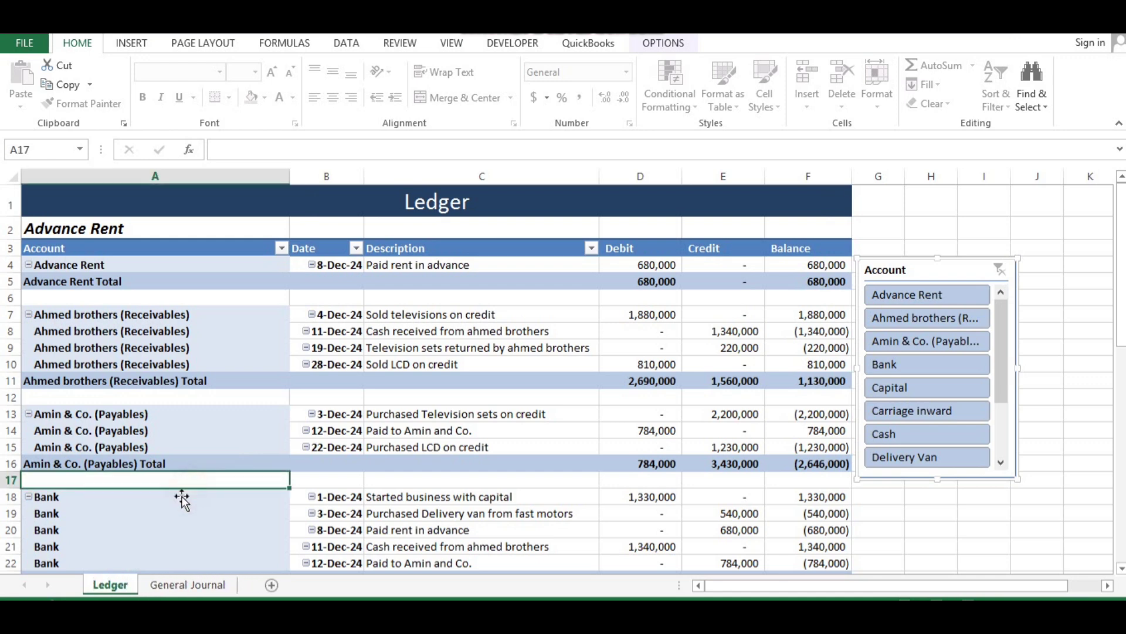
Step: Create a copy of the Ledger worksheet at the end of the Trial Balance.xlsx workbook
right_click(121, 586)
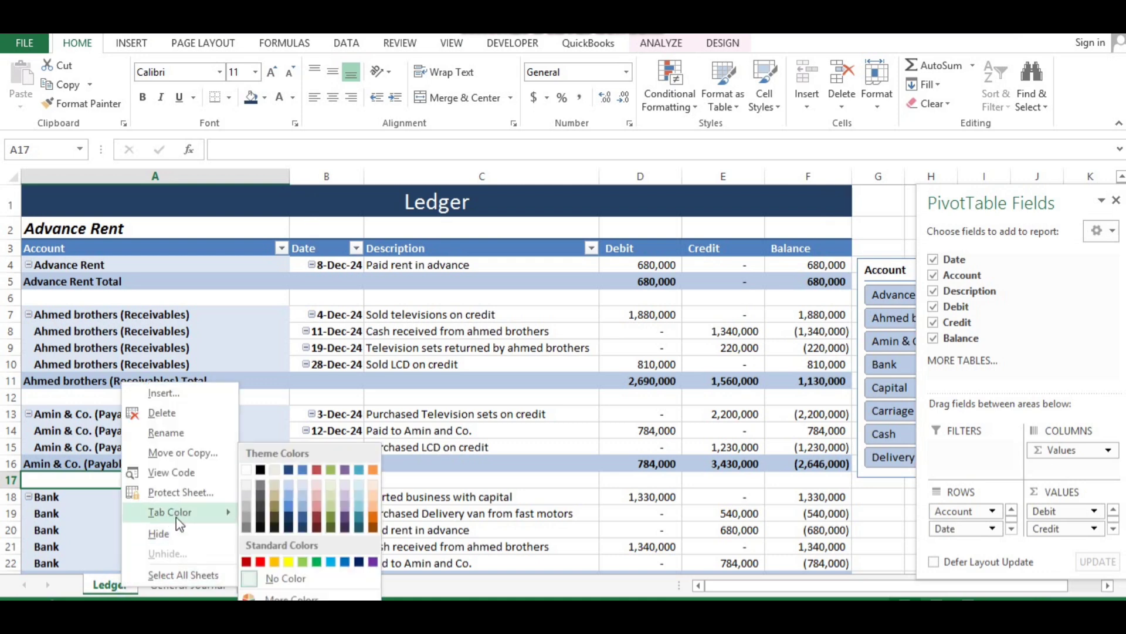
click(209, 453)
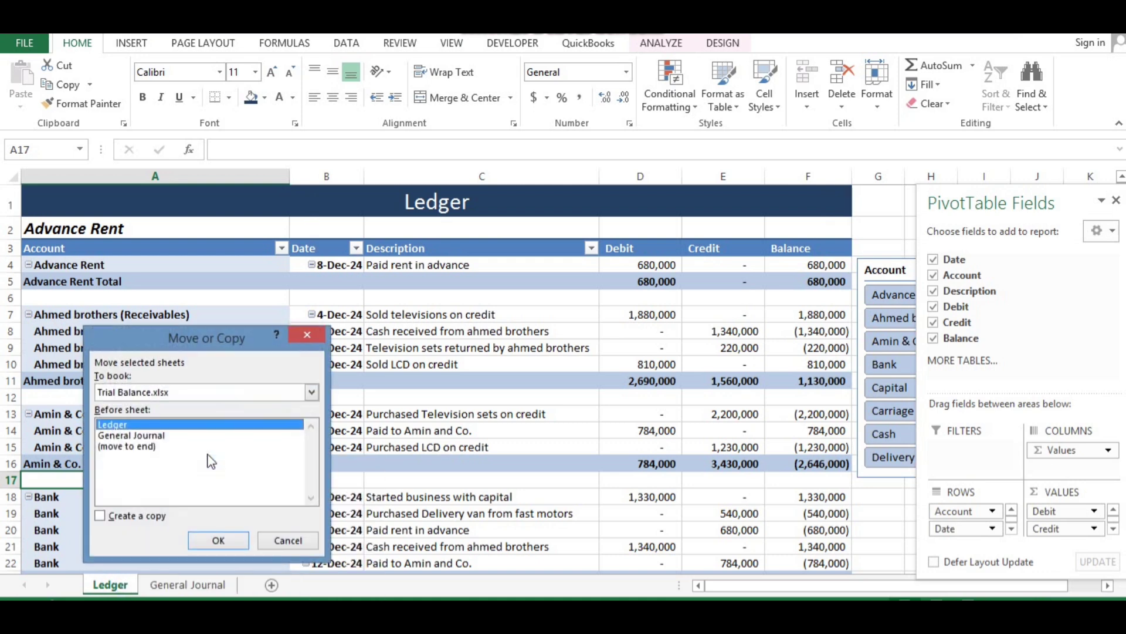
click(146, 447)
click(109, 518)
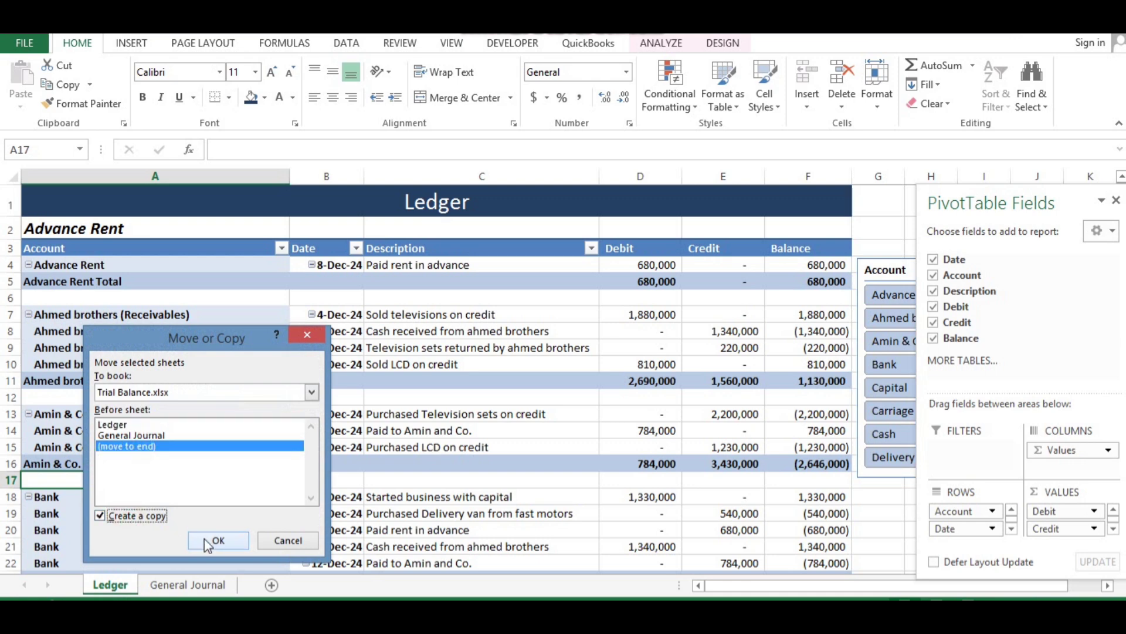
click(211, 540)
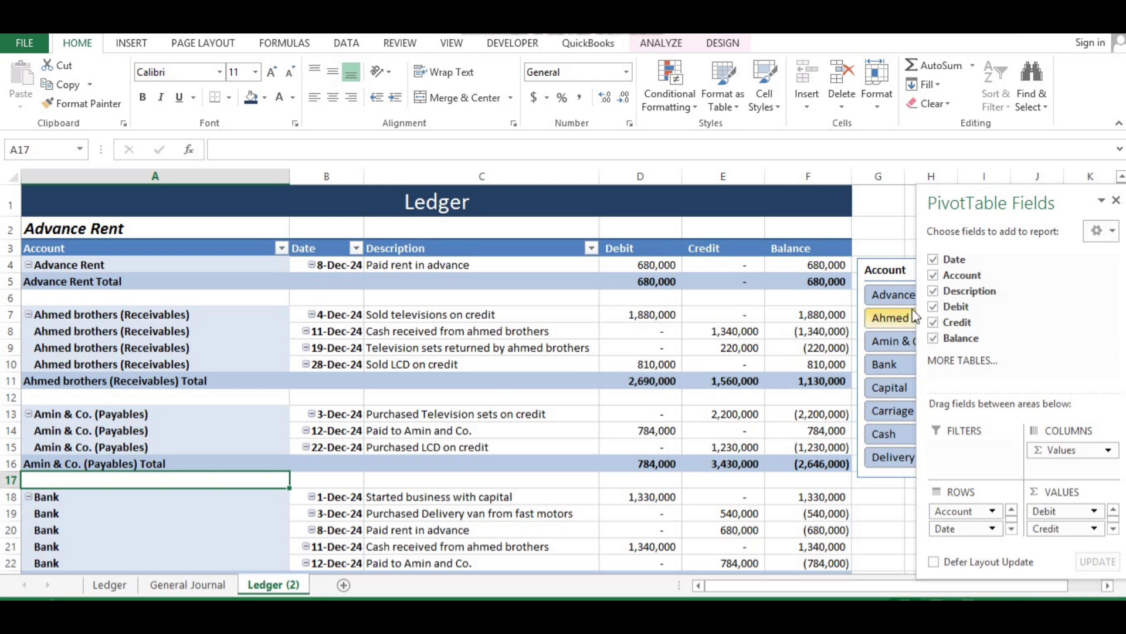
Step: Remove the Account slicer from the copied Ledger (2) worksheet
click(882, 531)
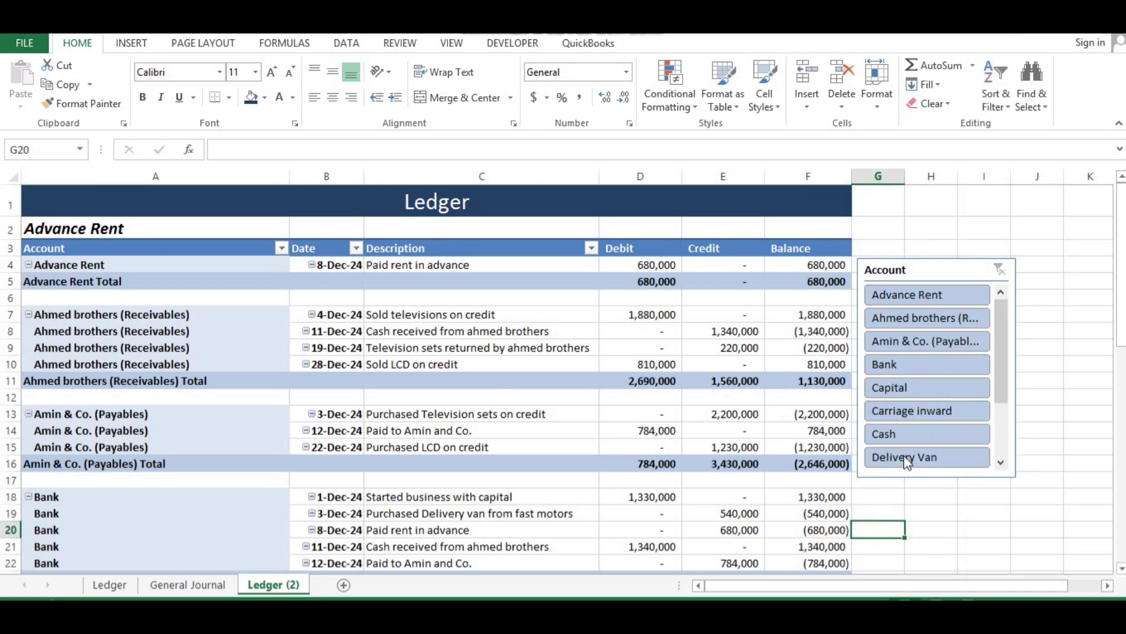
right_click(921, 385)
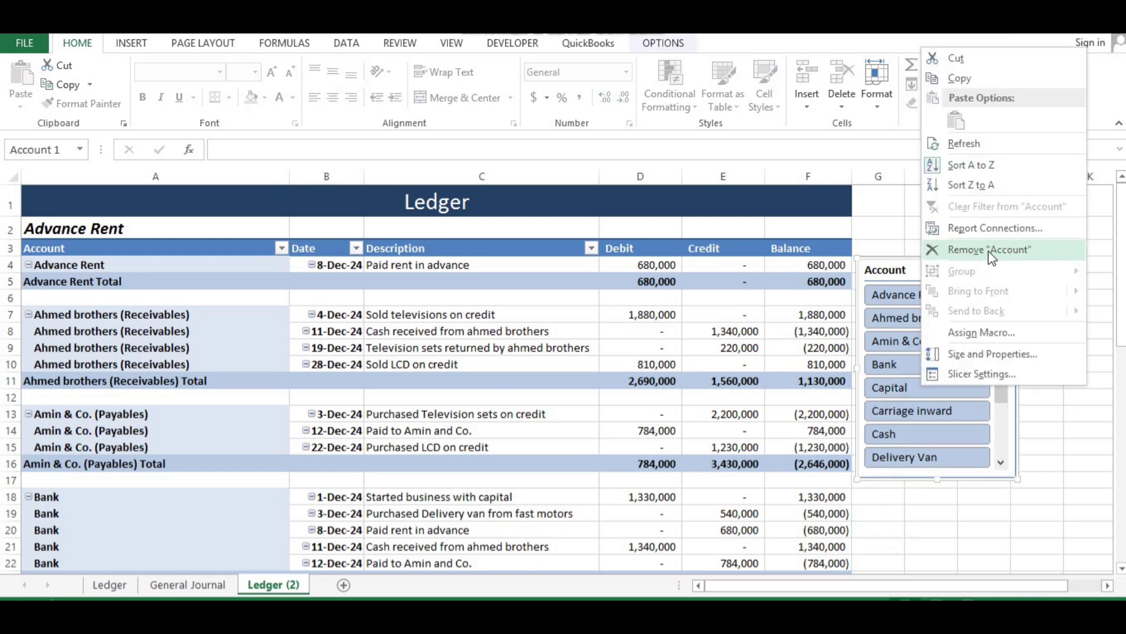
click(989, 253)
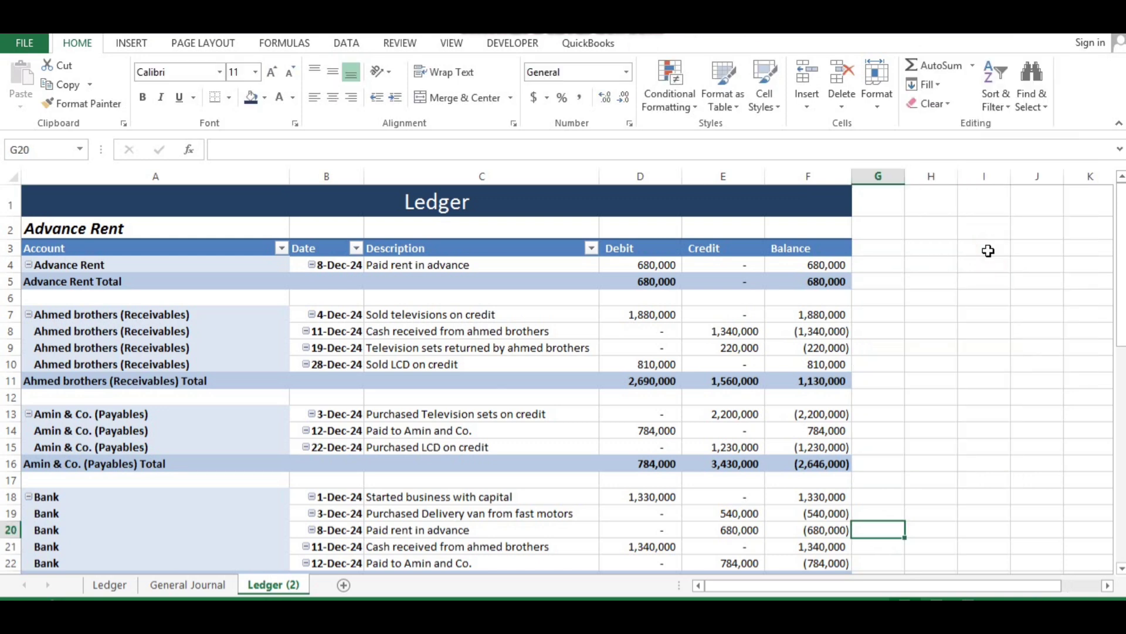
Step: Remove the Date and Description fields from the copied PivotTable's rows, leaving only Account
click(610, 424)
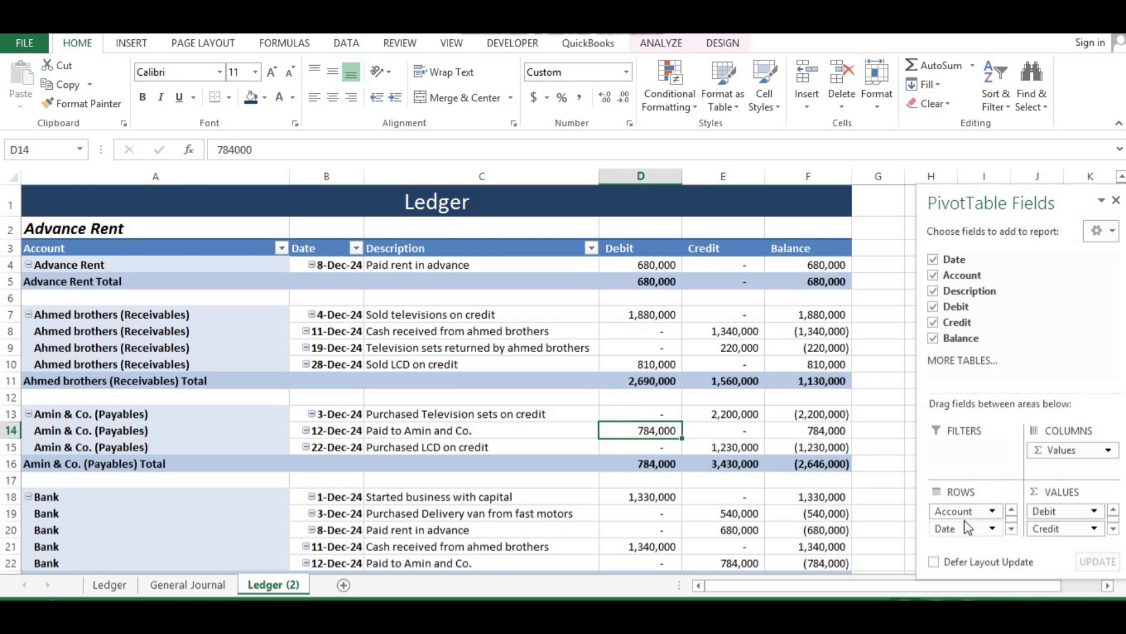
drag(964, 528, 712, 493)
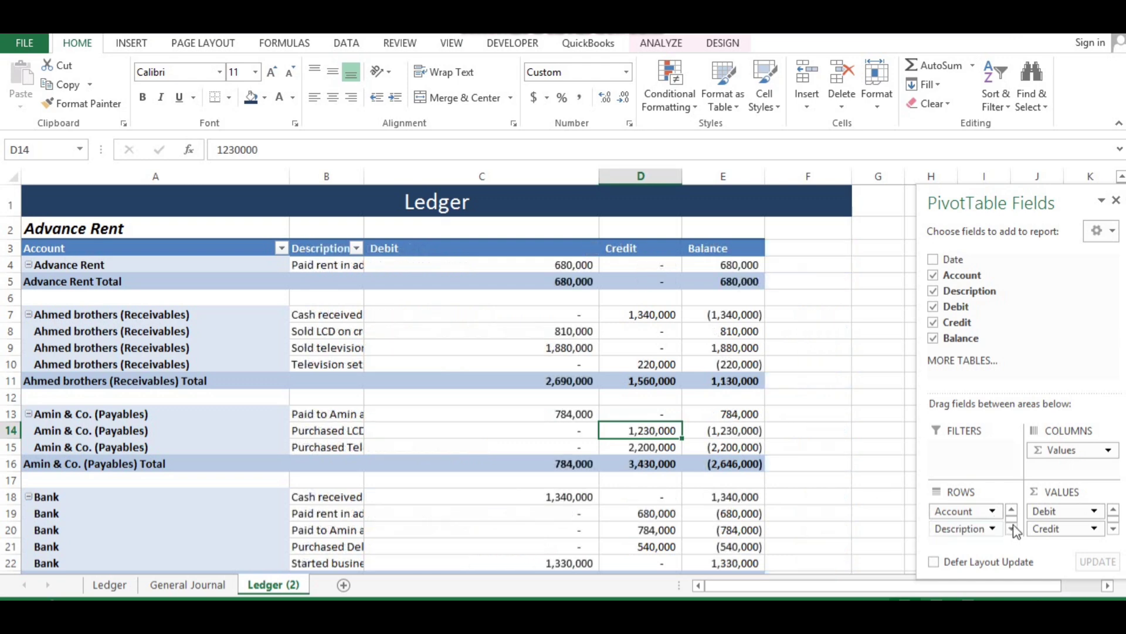
drag(975, 537, 750, 498)
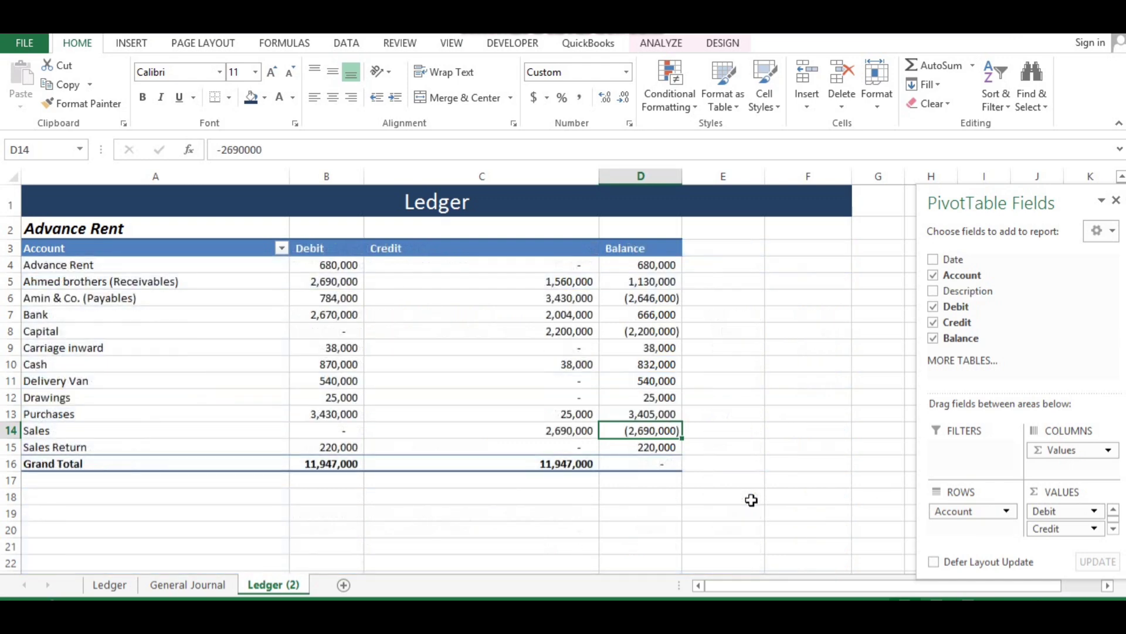
mouse_move(564, 310)
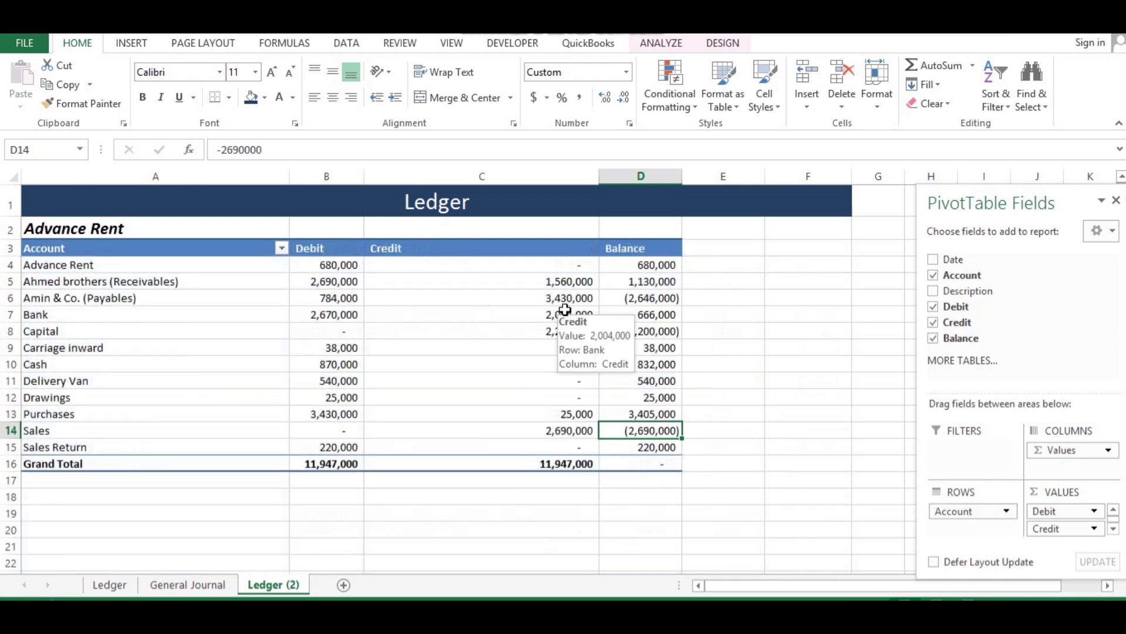
Step: Delete the entire Advance Rent heading row above the copied PivotTable
click(72, 231)
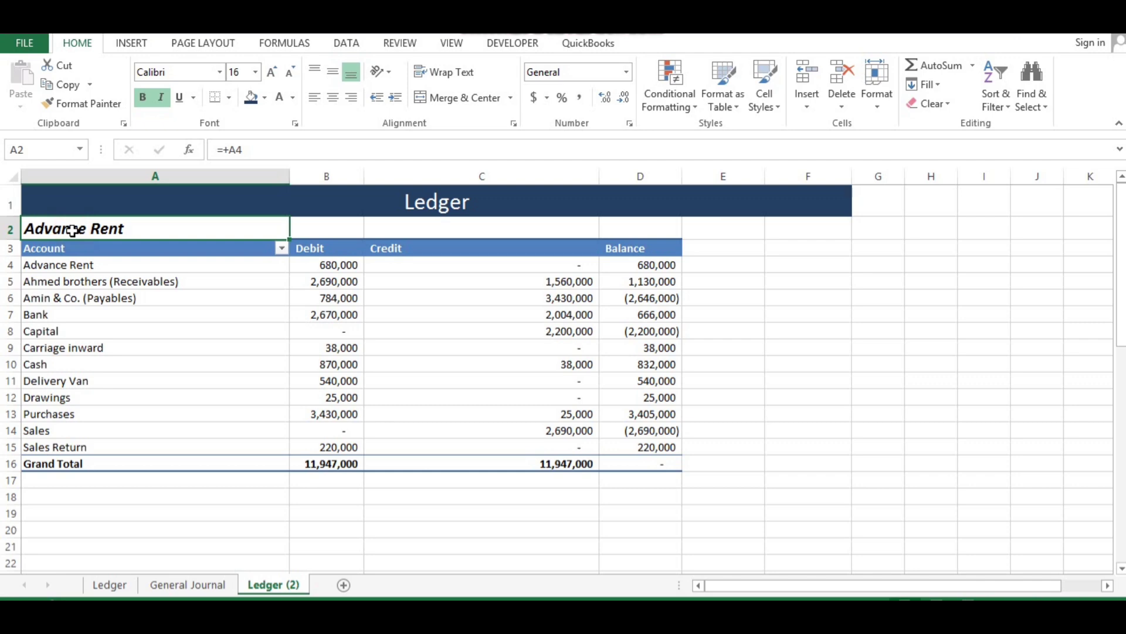
key(ctrl+minus)
key(r)
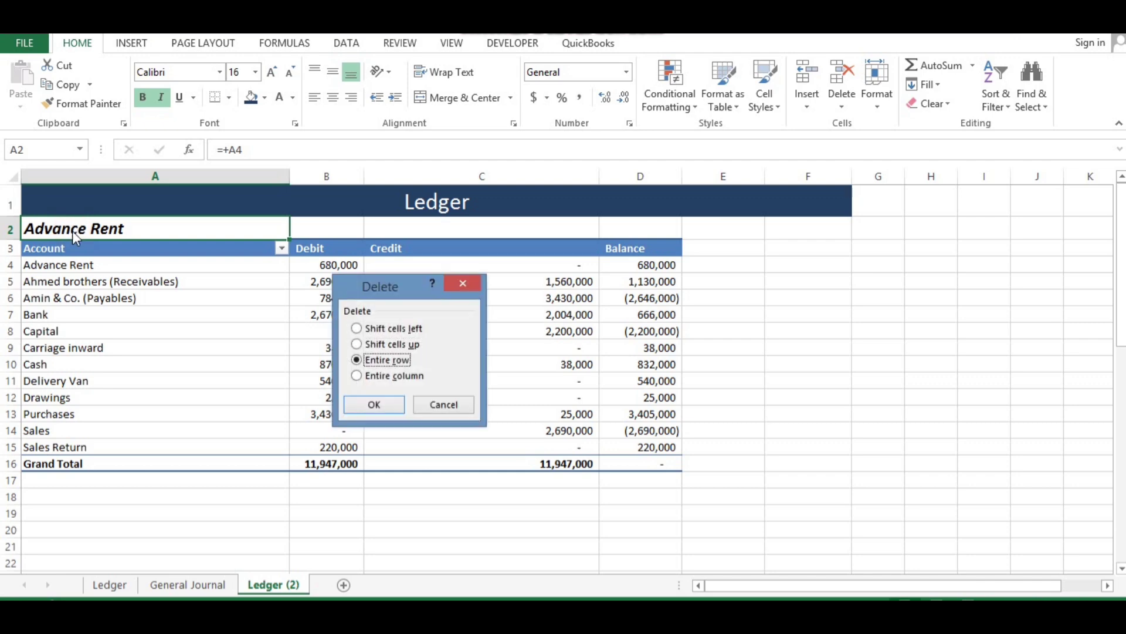
key(Return)
key(Down)
key(Down)
key(Down)
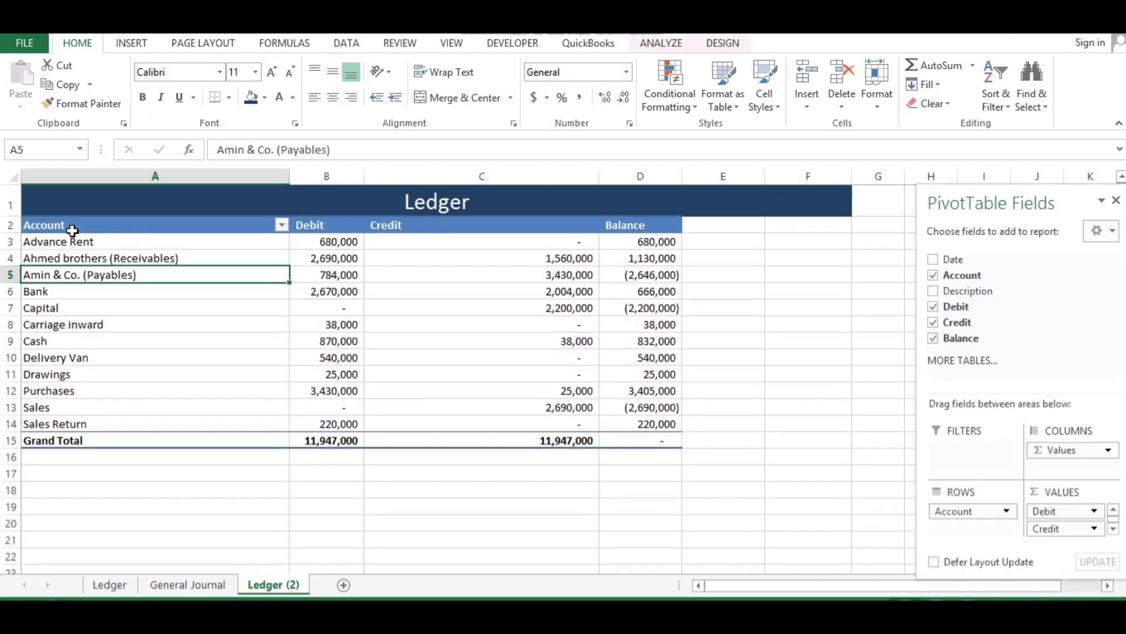
key(Down)
key(Up)
key(Up)
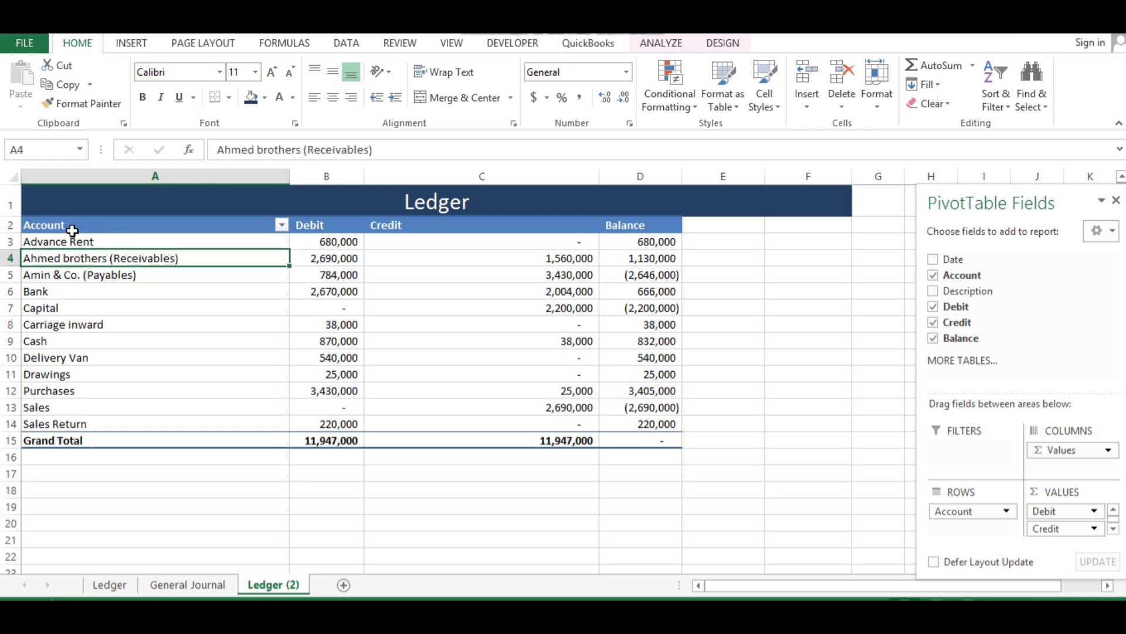
key(Up)
key(Down)
key(Down)
key(Down)
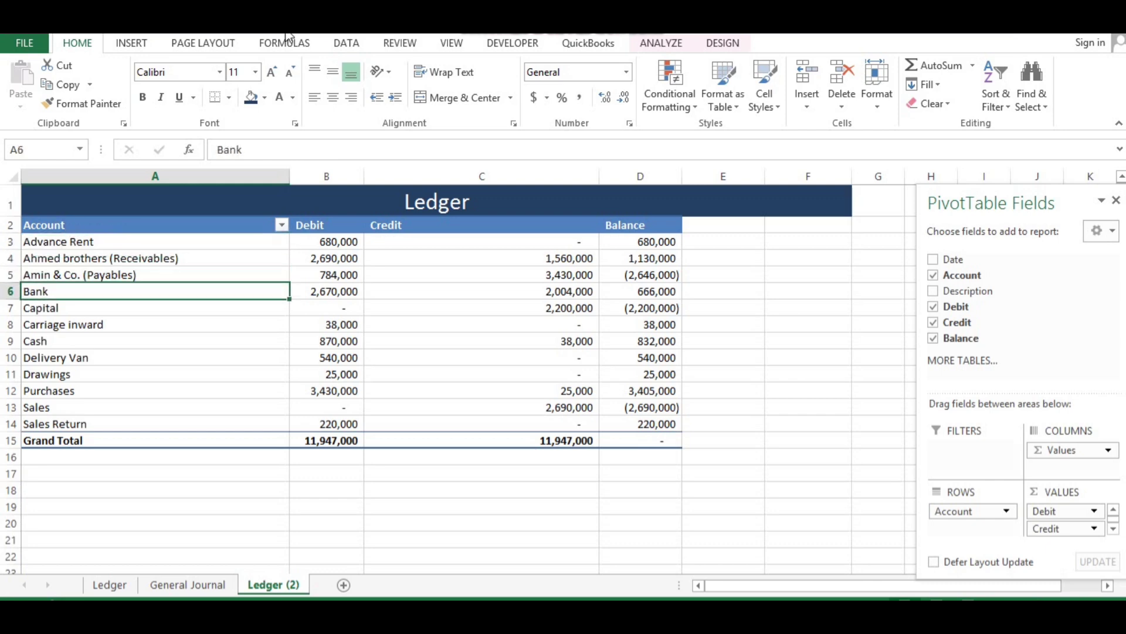
Step: Unmerge the Ledger title, merge and center it across A1:D1 instead, and replace its text with Trial Balance
click(346, 198)
click(467, 99)
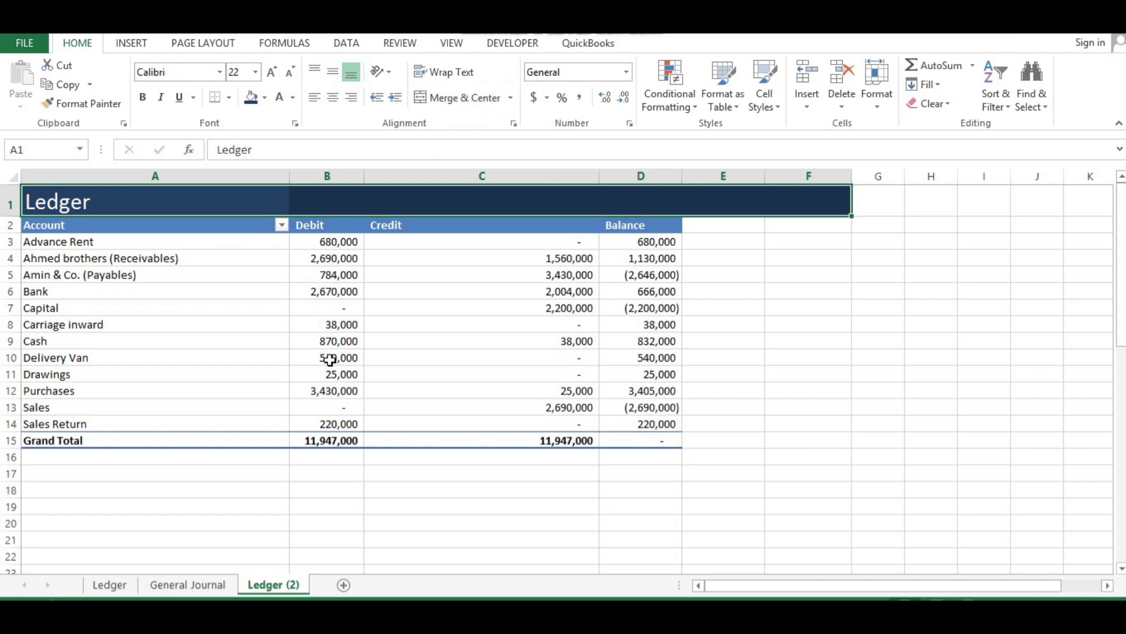
key(Down)
key(Up)
key(shift+Right)
key(shift+Right)
key(shift+Right)
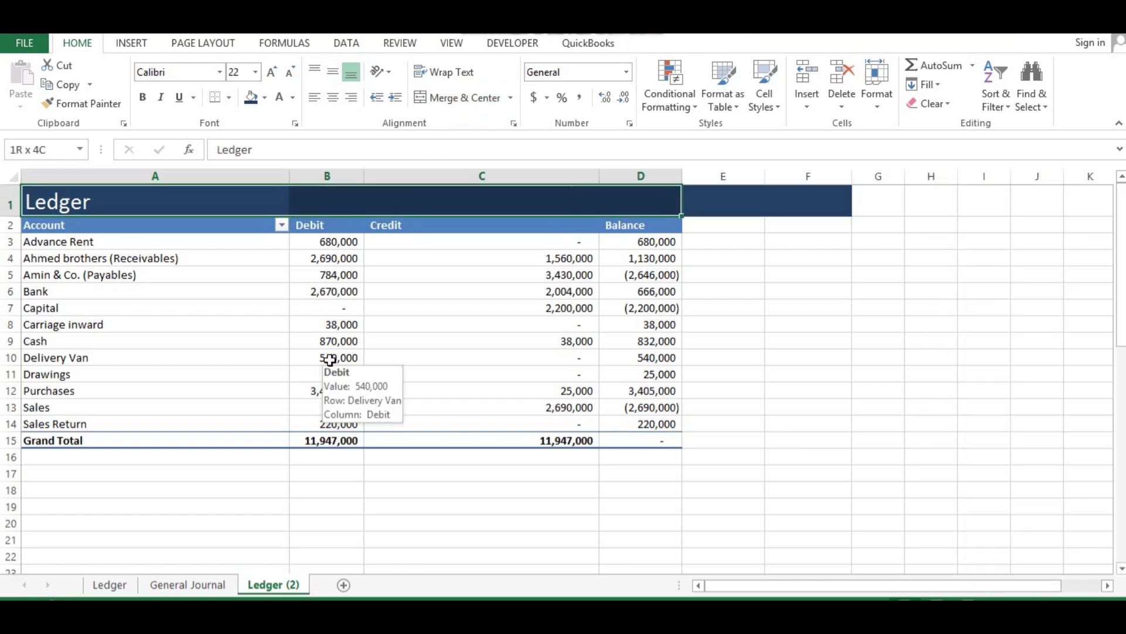
click(441, 101)
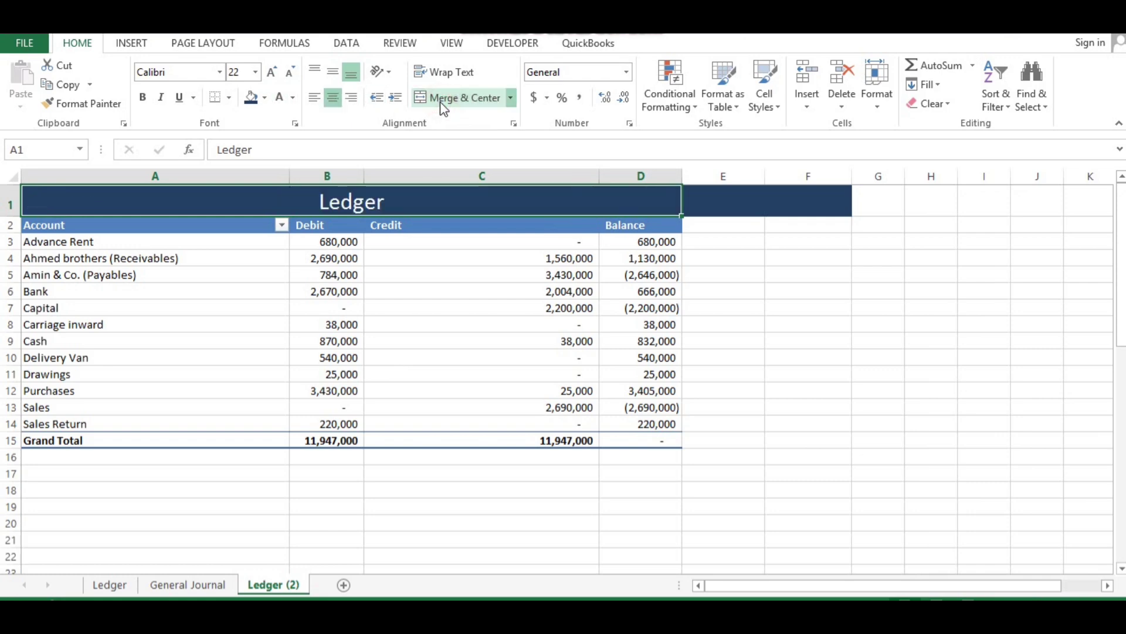
text(Trial Balance)
Step: Fill the leftover dark blue title cells E1:F1 with white
click(742, 204)
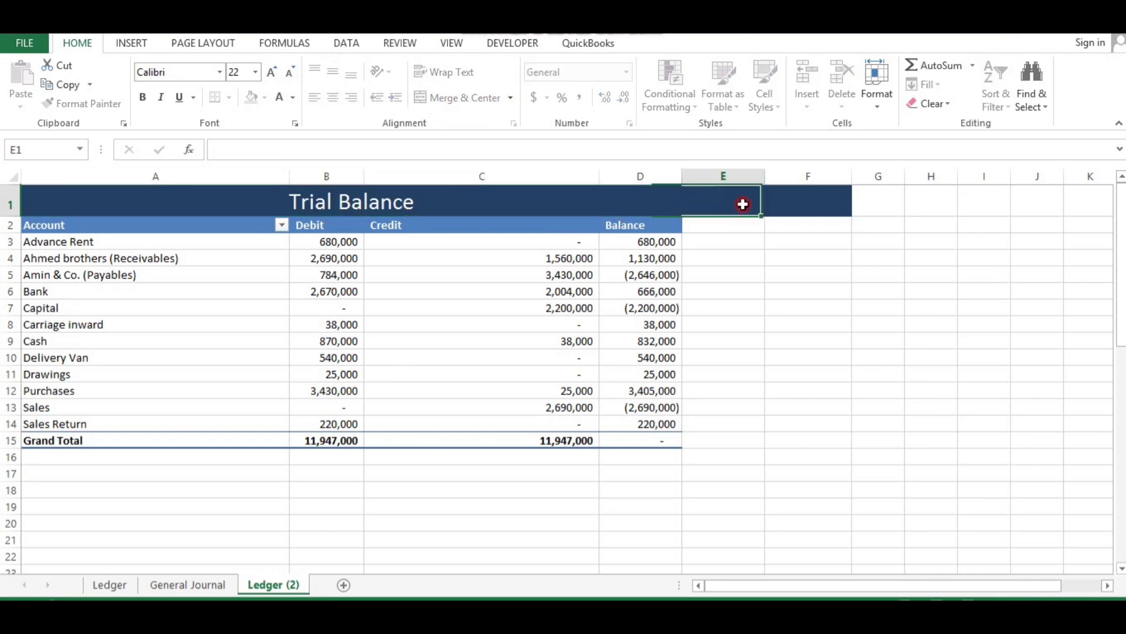
key(shift+Right)
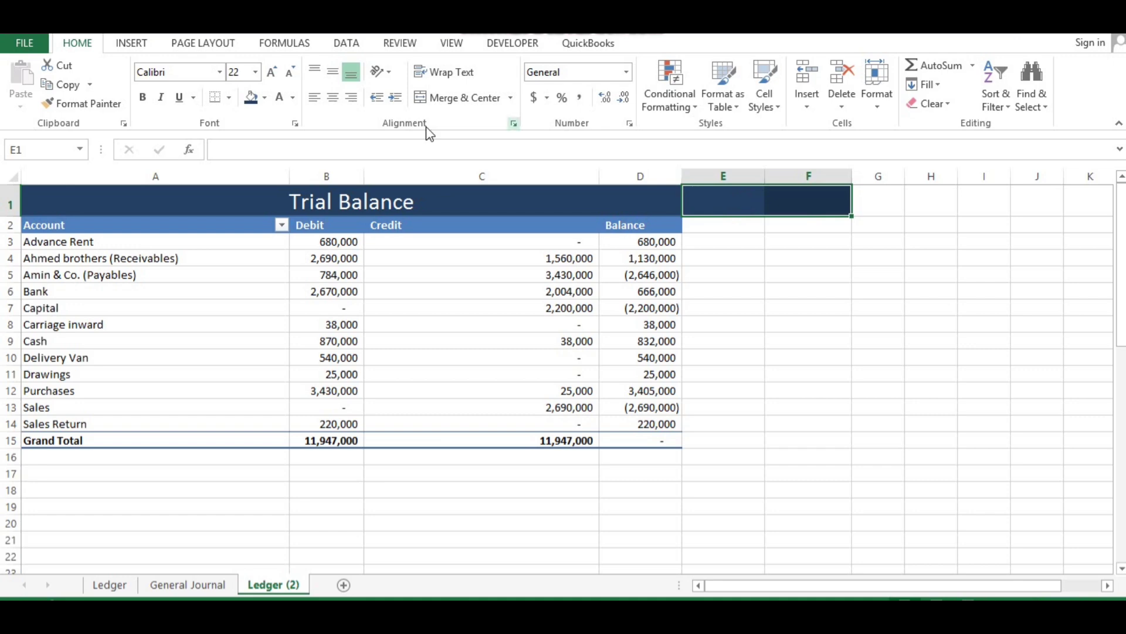
click(265, 97)
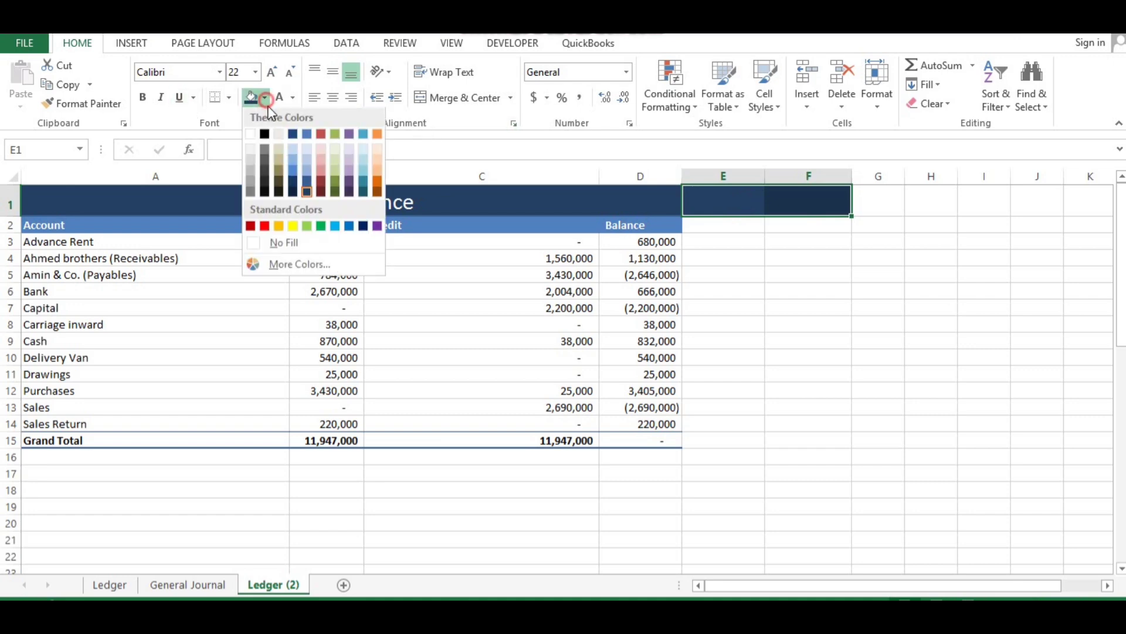
click(251, 135)
Step: Narrow the Credit column C to fit its figures and slightly widen the Debit column B
click(257, 322)
key(Down)
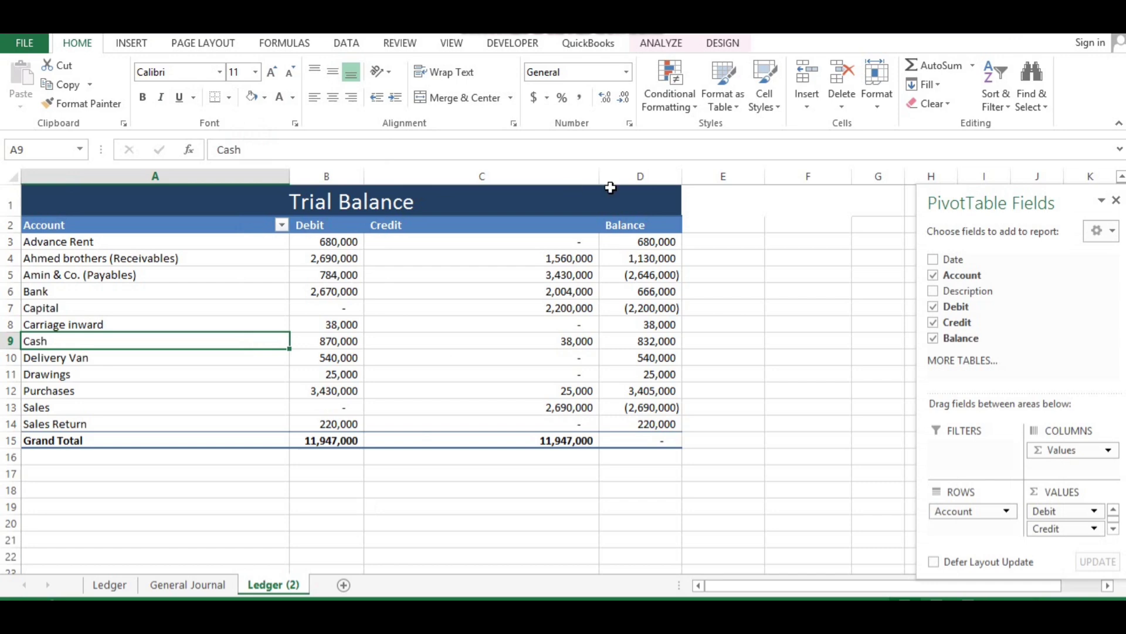
drag(599, 176, 461, 177)
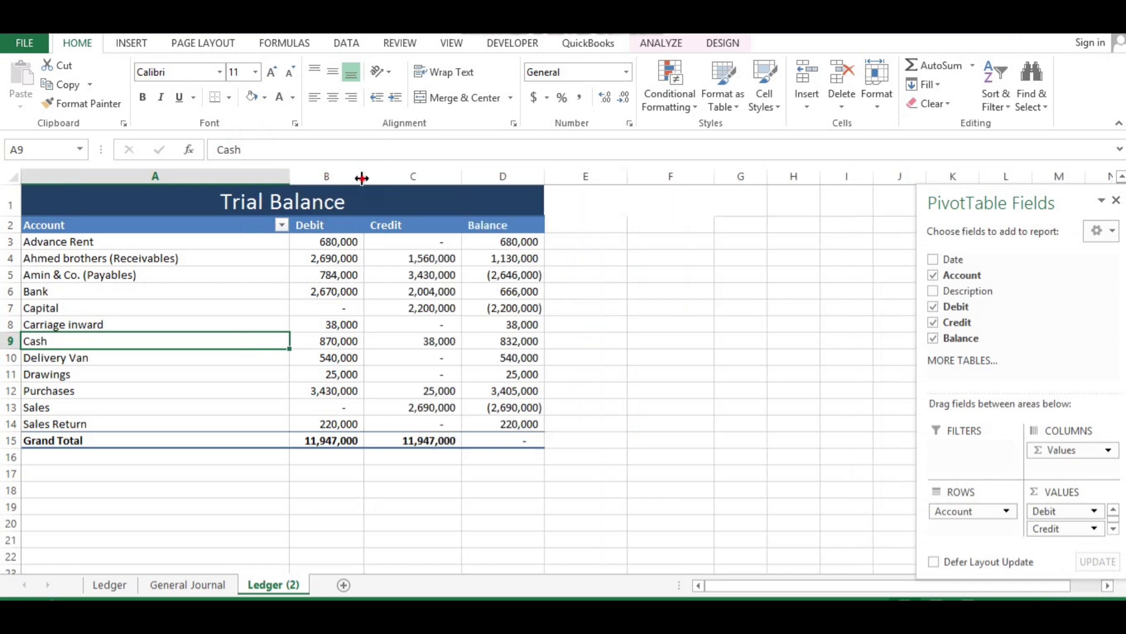
drag(364, 177, 378, 178)
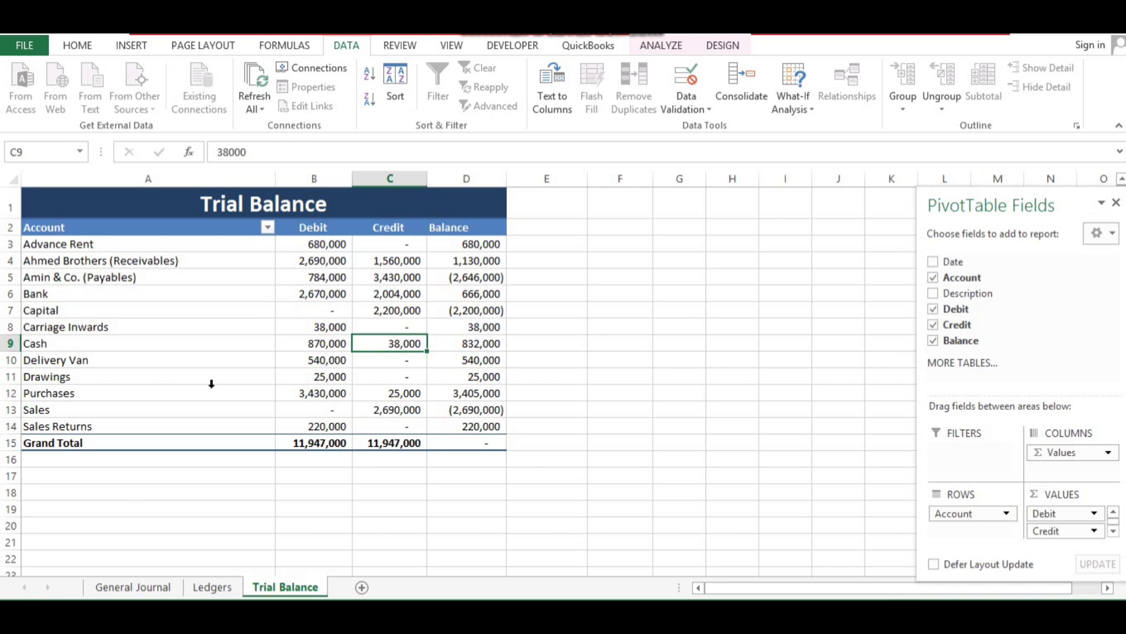
Step: Insert two rows above the General Journal's Total row and fill the 30-Dec-24 date down into both
key(ctrl+Page_Up)
key(ctrl+Page_Up)
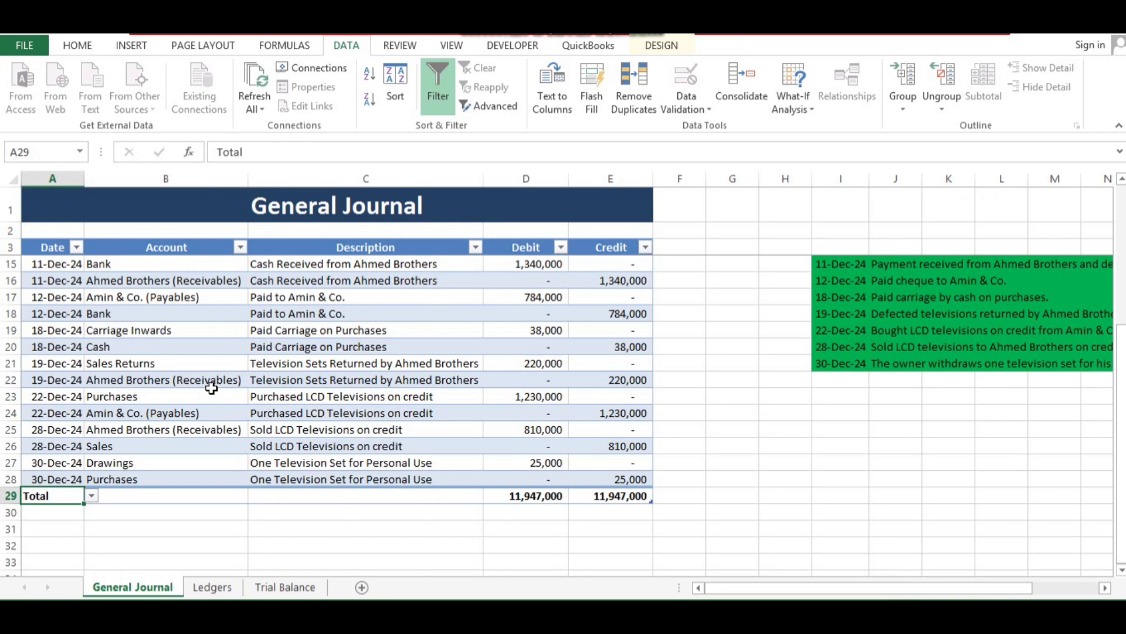
key(ctrl+shift+plus)
key(ctrl+shift+plus)
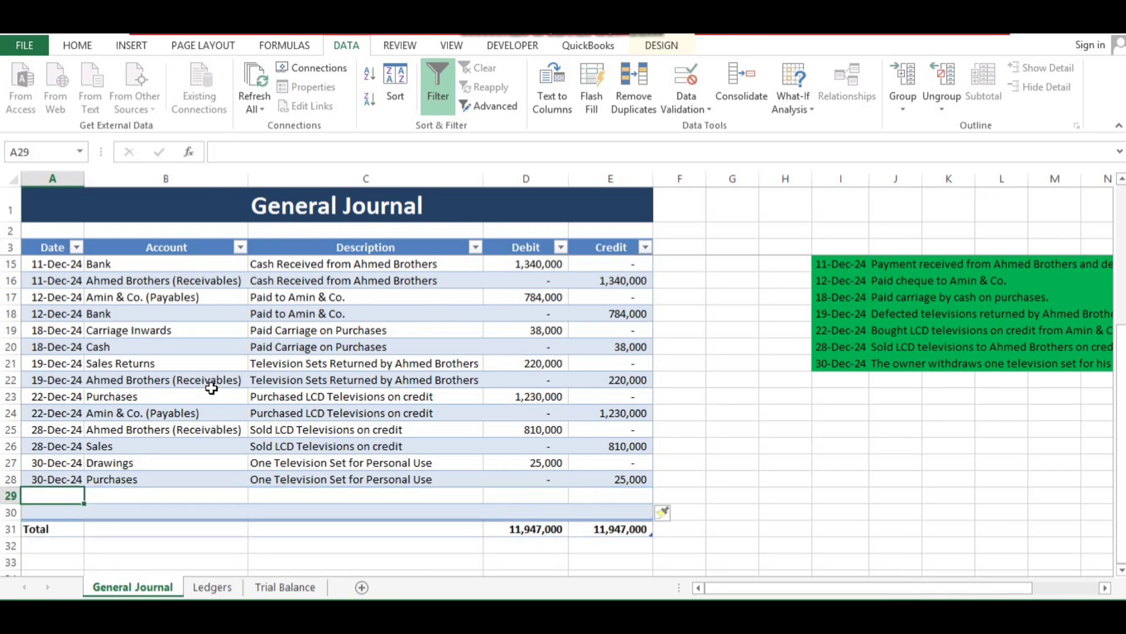
key(ctrl+d)
key(Down)
key(ctrl+d)
key(Up)
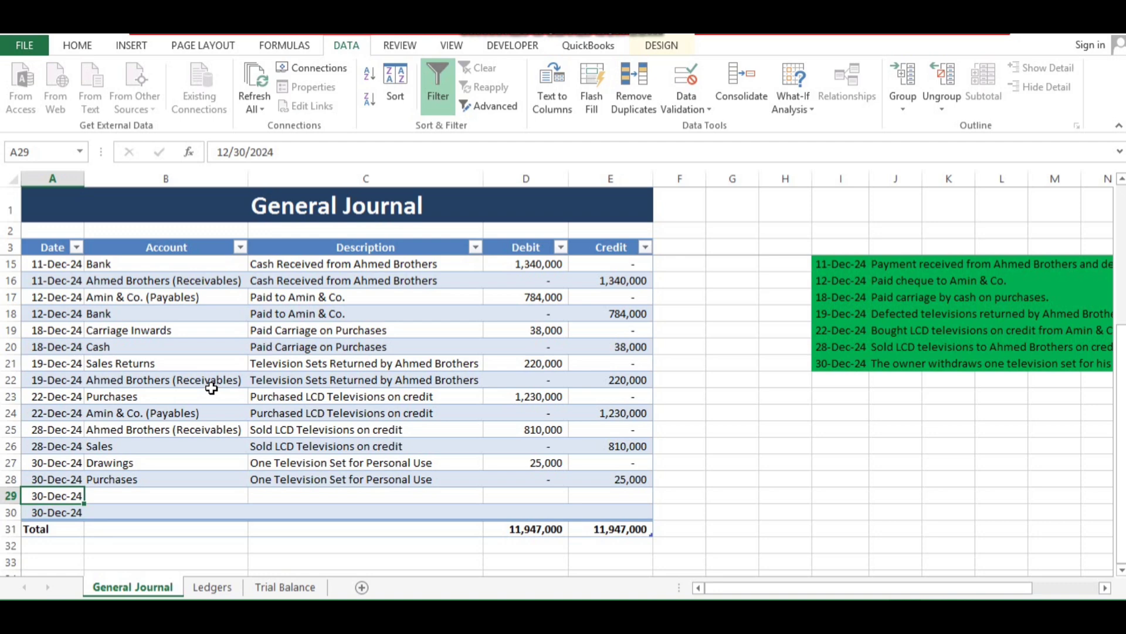
Step: Copy the Carriage Inwards and Cash accounts with their descriptions from B19:C20 into the new rows starting at B29
key(Right)
key(Up)
key(Up)
key(Up)
key(Up)
key(Up)
key(Up)
key(Up)
key(Up)
key(Up)
key(Up)
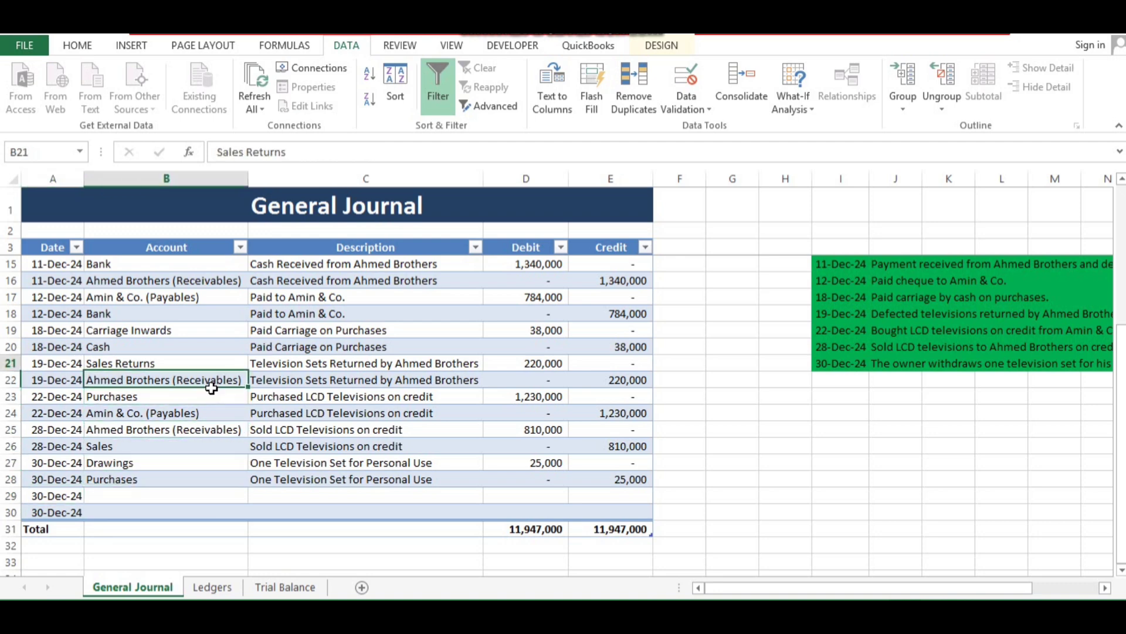
key(shift+Down)
key(shift+Right)
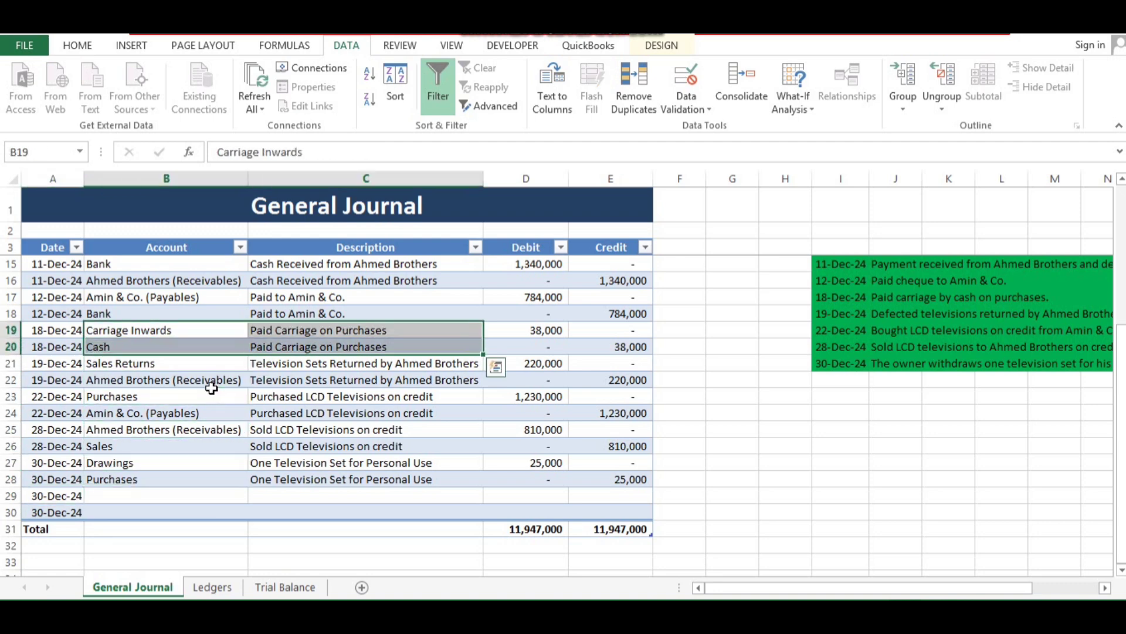
key(ctrl+c)
key(Down)
key(Down)
key(Down)
key(Down)
key(Down)
key(Down)
key(Down)
key(Down)
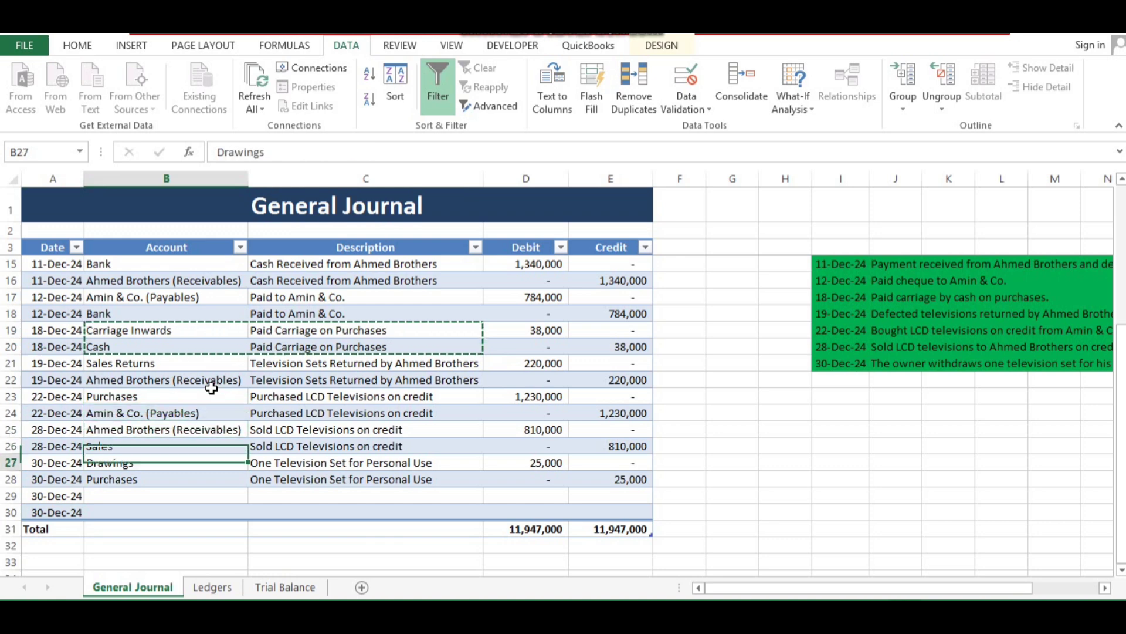
key(Down)
key(Down)
key(ctrl+v)
Step: Enter a debit of 10000 and a credit of 0 for the new Carriage Inwards entry in row 29
key(Right)
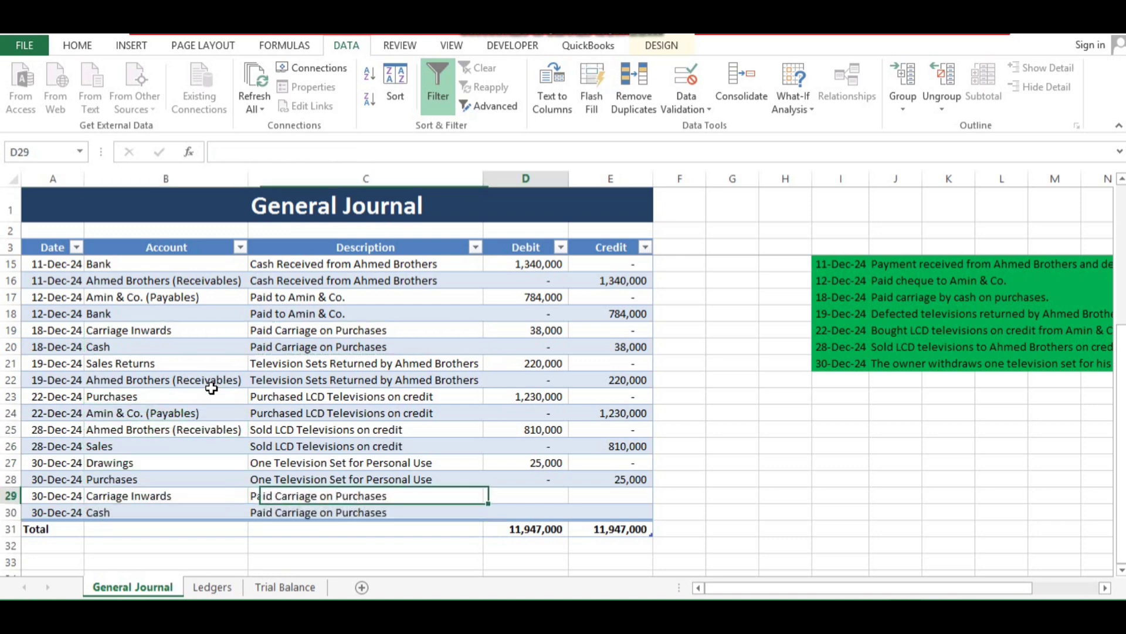
key(Right)
key(Right)
key(Left)
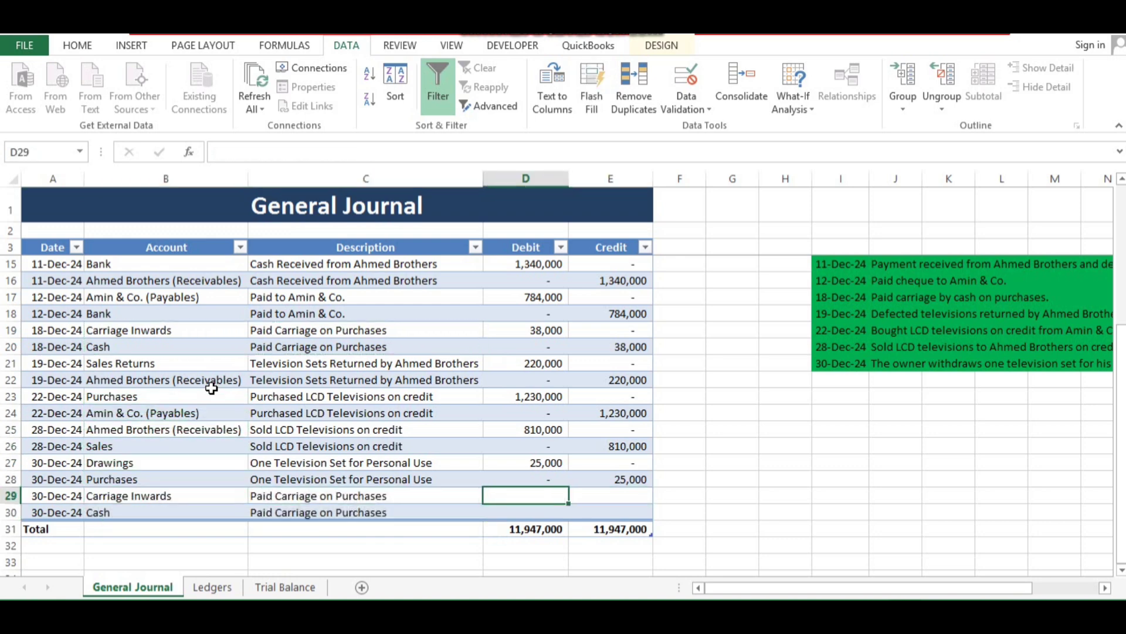
text(10000)
key(ctrl+Return)
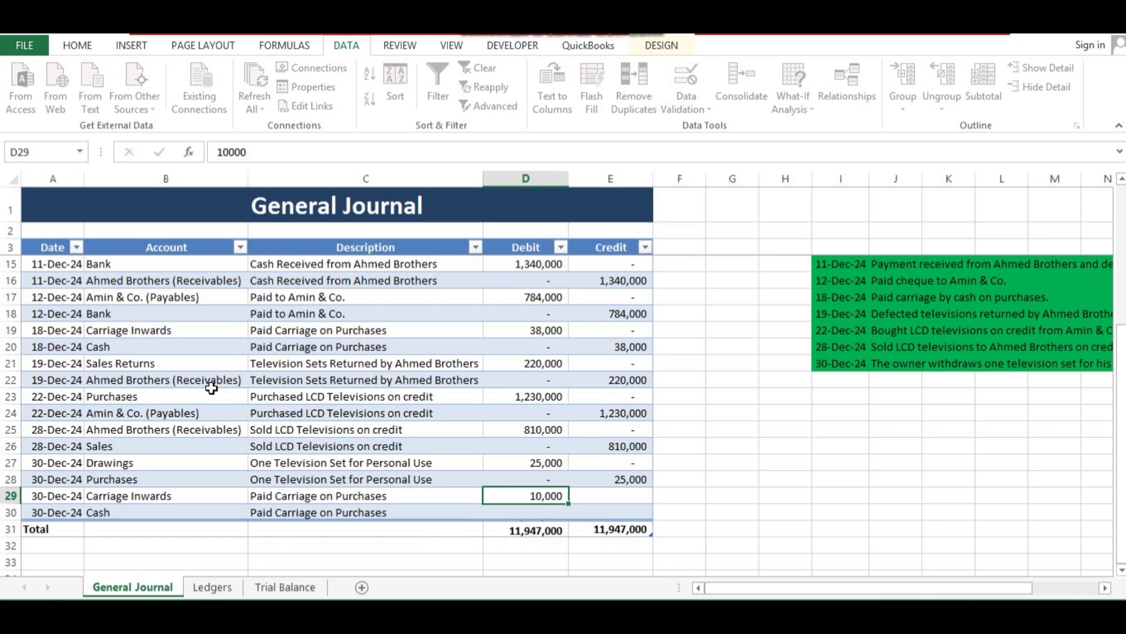
key(Tab)
text(0)
key(Return)
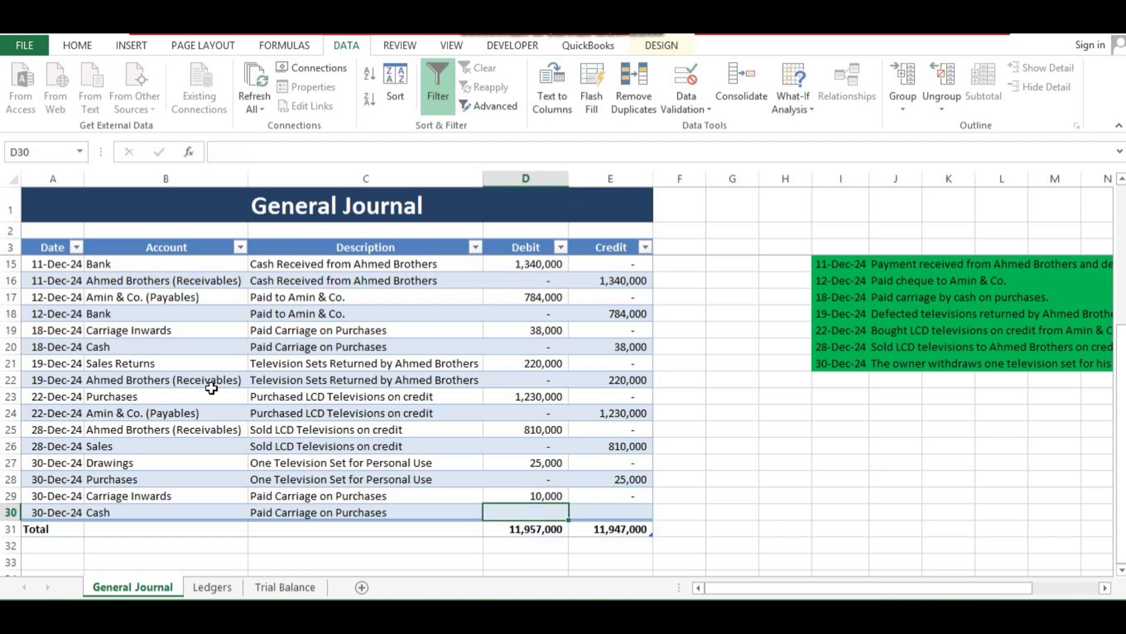
Step: Enter a debit of 0 and a credit of 10000 for the new Cash entry in row 30
text(0)
key(Tab)
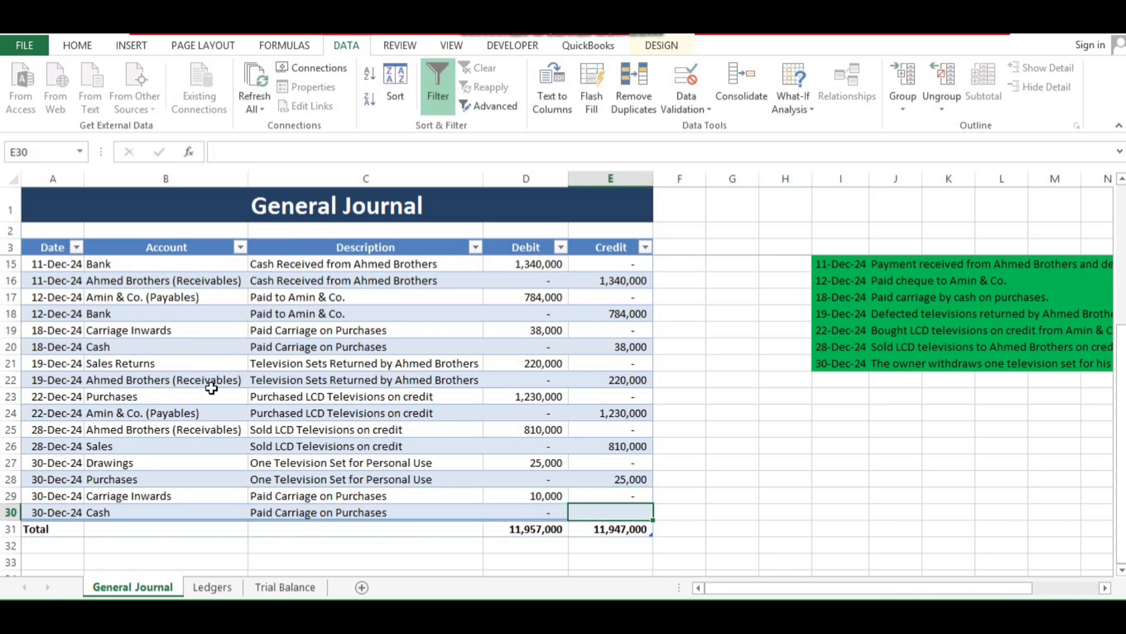
text(10000)
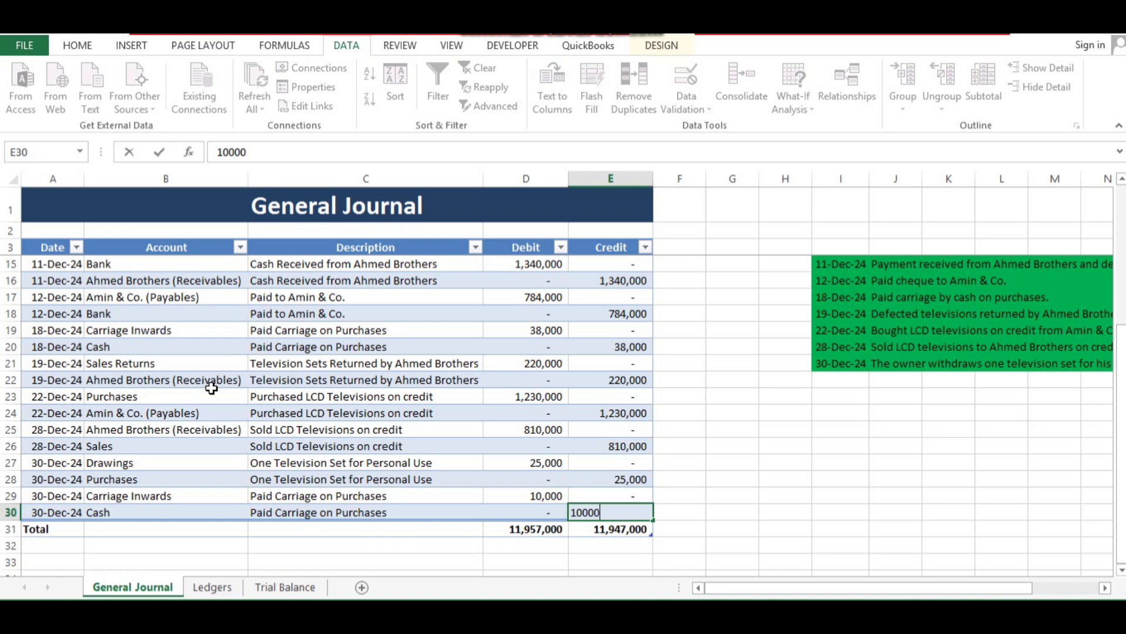
key(ctrl+Return)
key(Return)
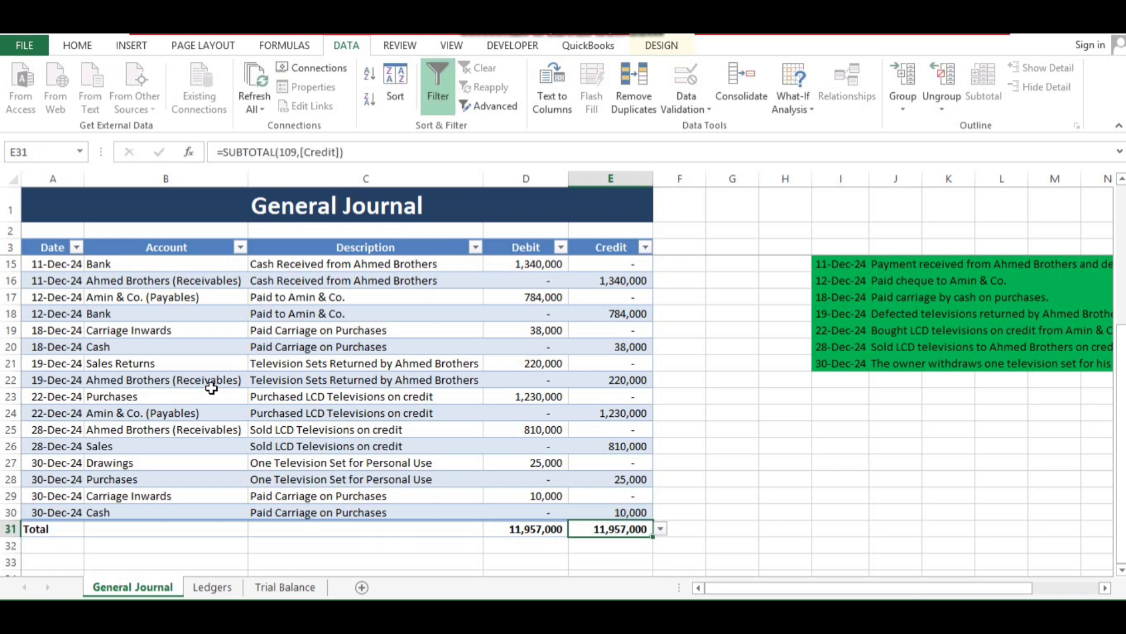
Step: Refresh all PivotTables from the Trial Balance sheet so the Ledgers and Trial Balance include the new carriage entry
key(ctrl+Page_Down)
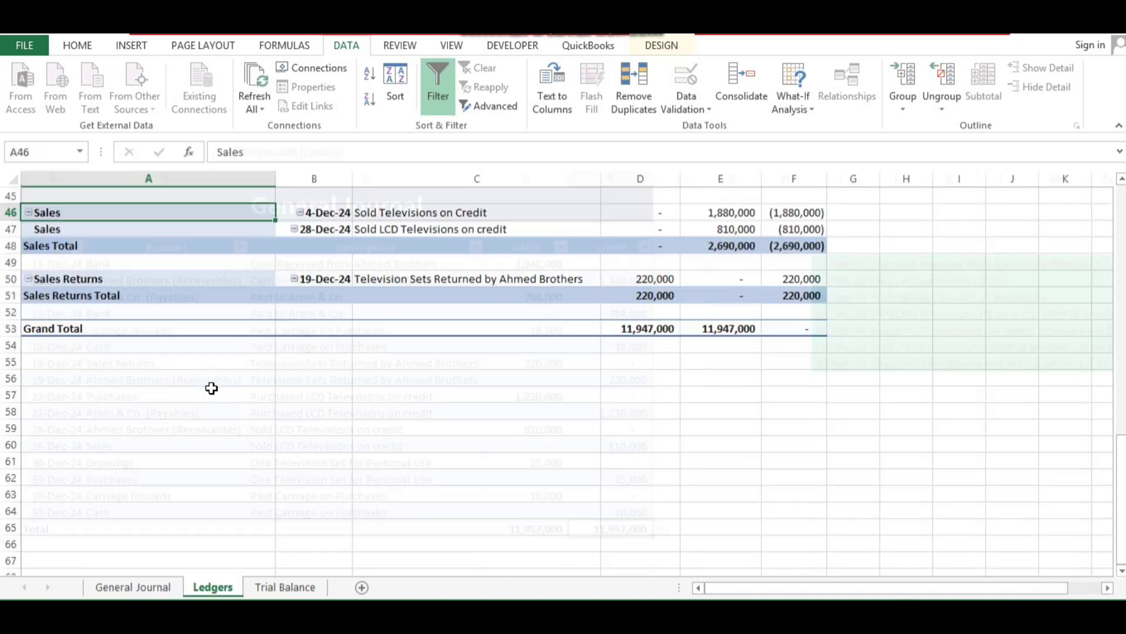
scroll(211, 387, up, 2)
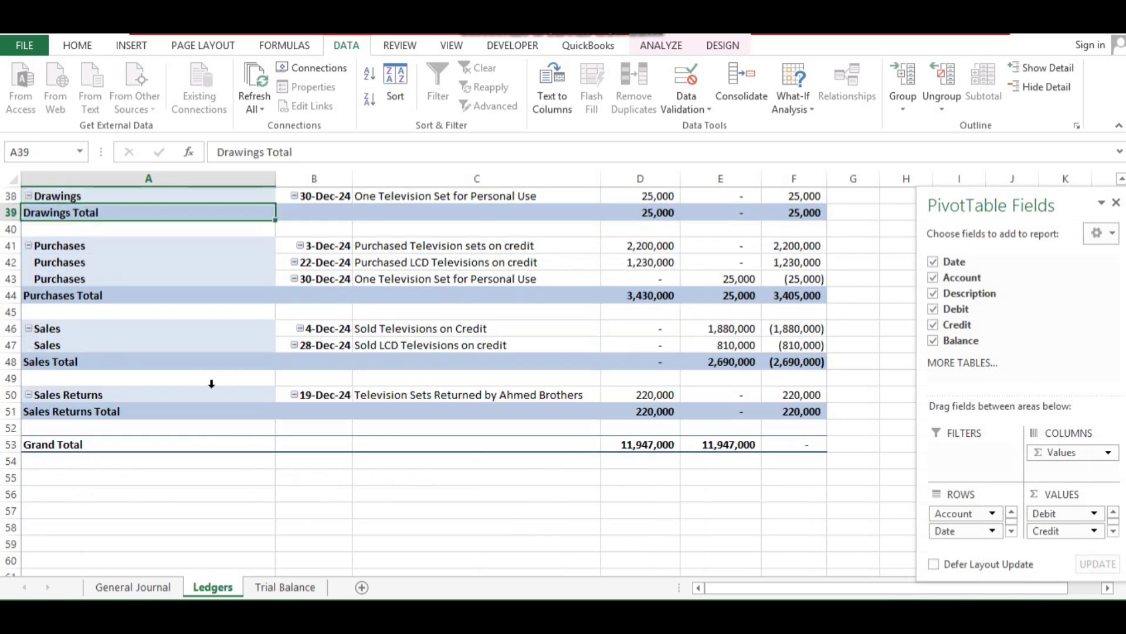
key(ctrl+Page_Down)
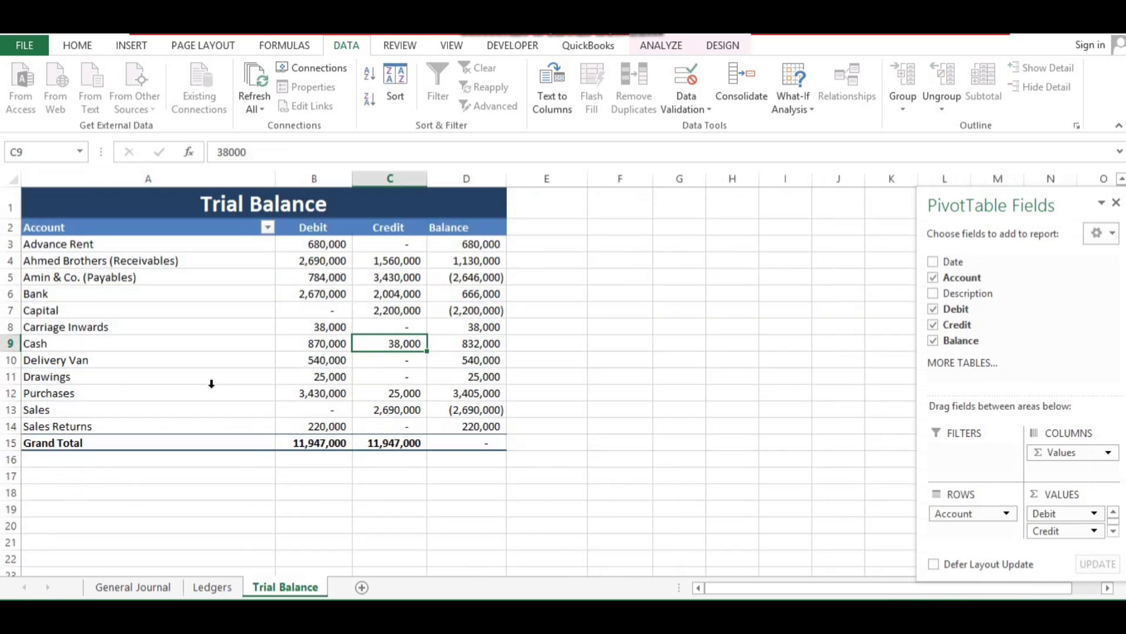
key(ctrl+Page_Up)
key(ctrl+Page_Up)
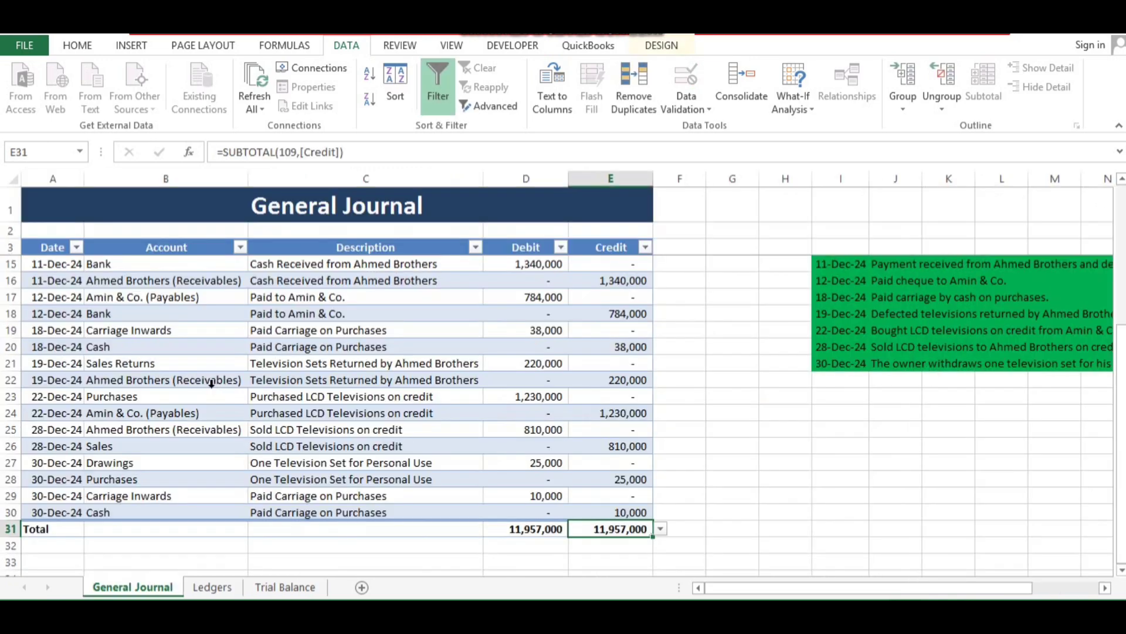
key(ctrl+Page_Down)
key(ctrl+Page_Down)
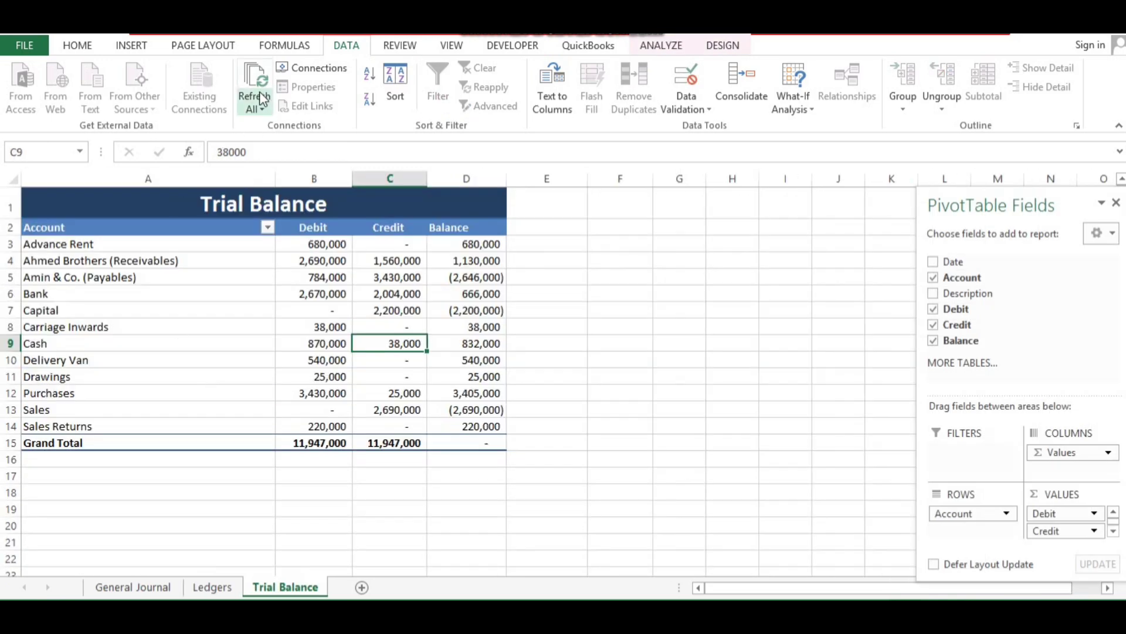
click(356, 45)
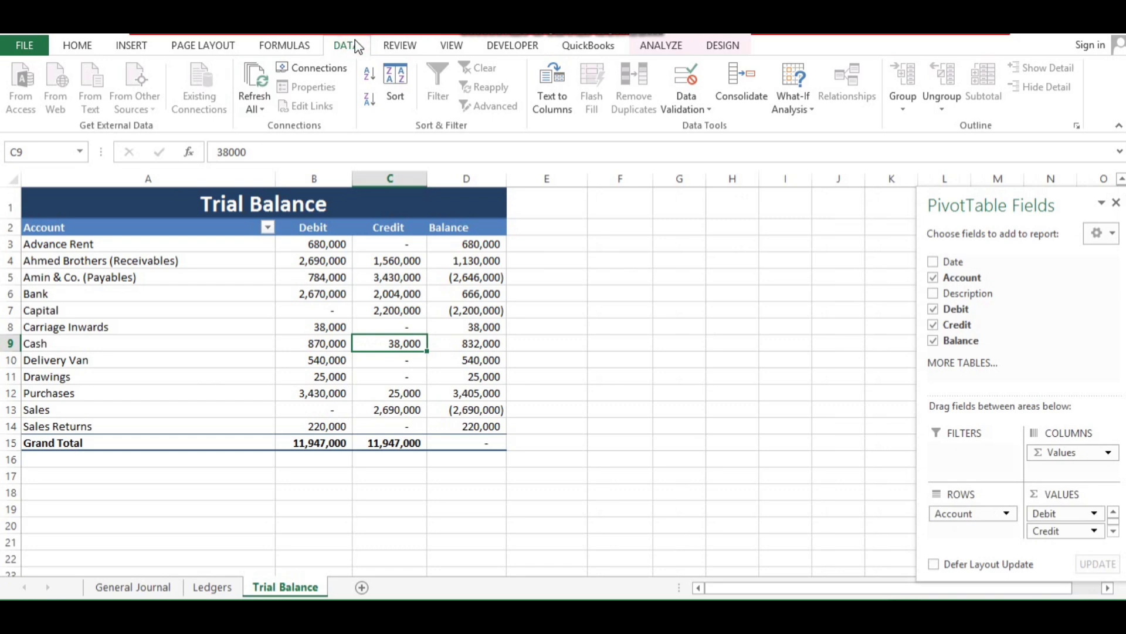
click(266, 86)
mouse_move(462, 348)
mouse_move(485, 328)
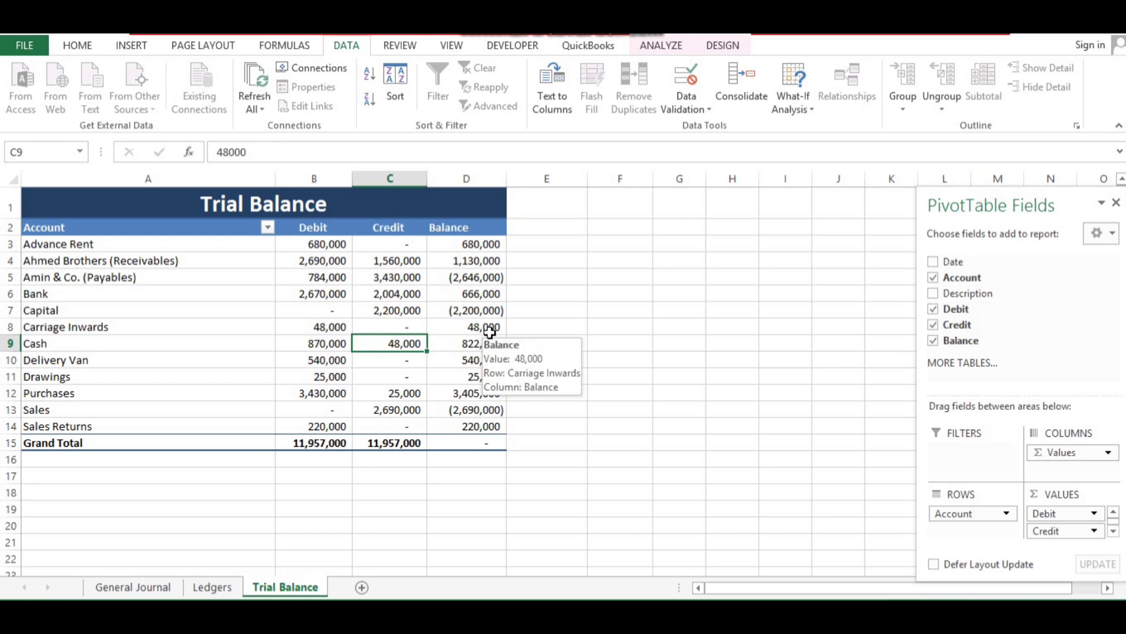